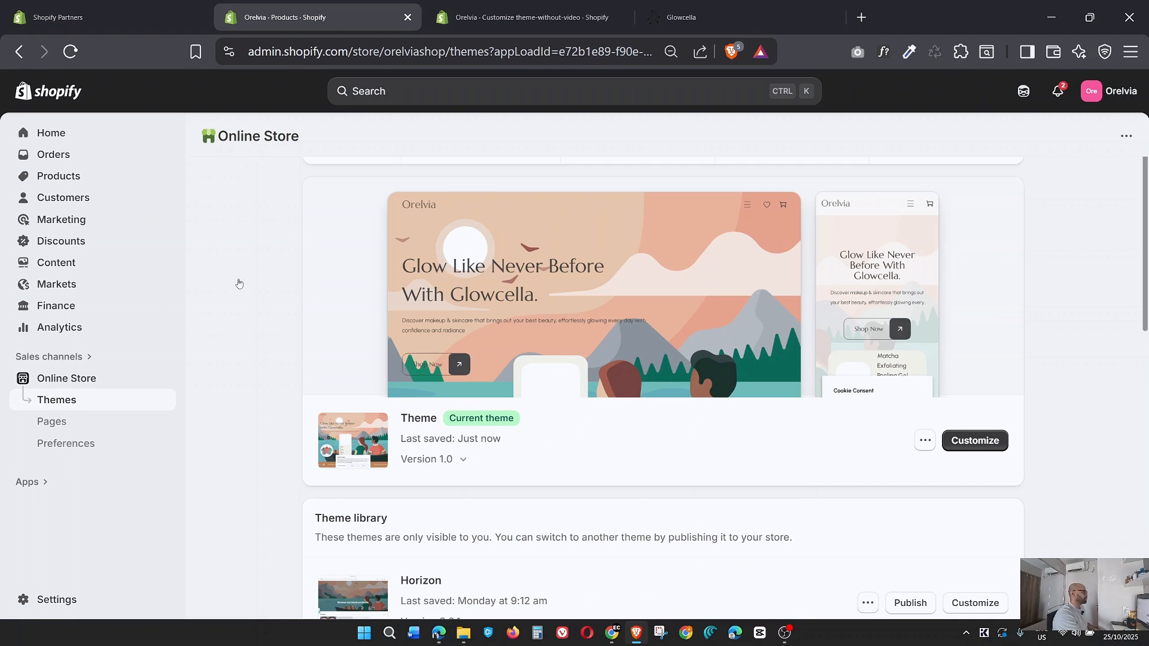
Look over the Themes page, from the current theme to the theme library and the popular free themes.
scroll(610, 282, down, 7)
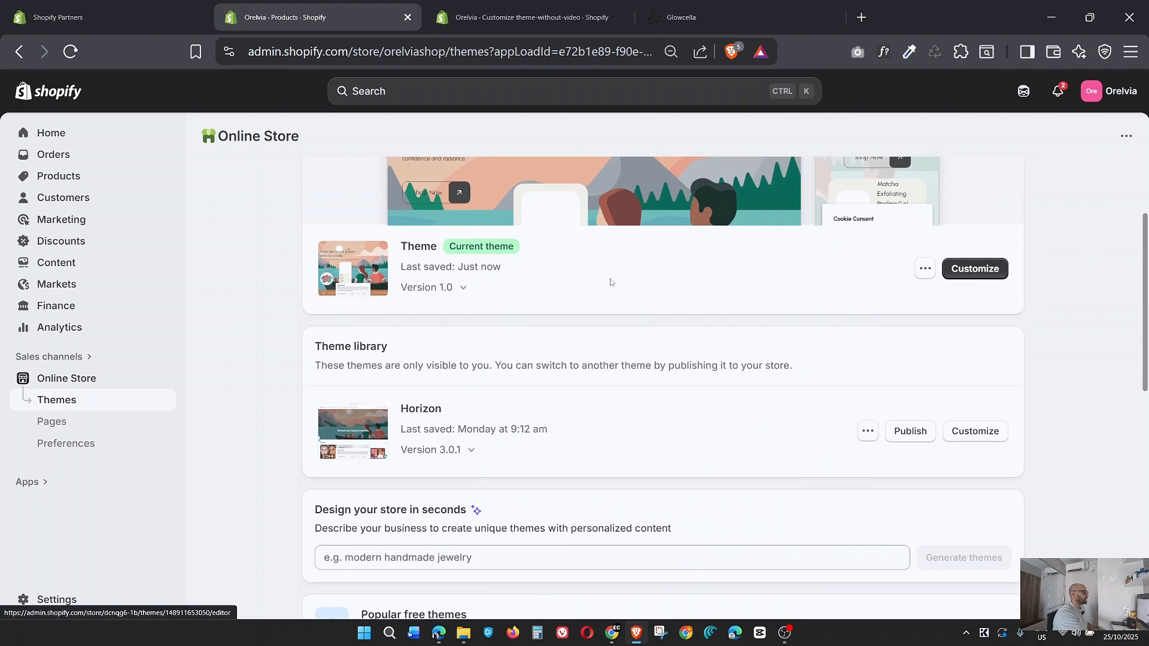
scroll(611, 283, up, 8)
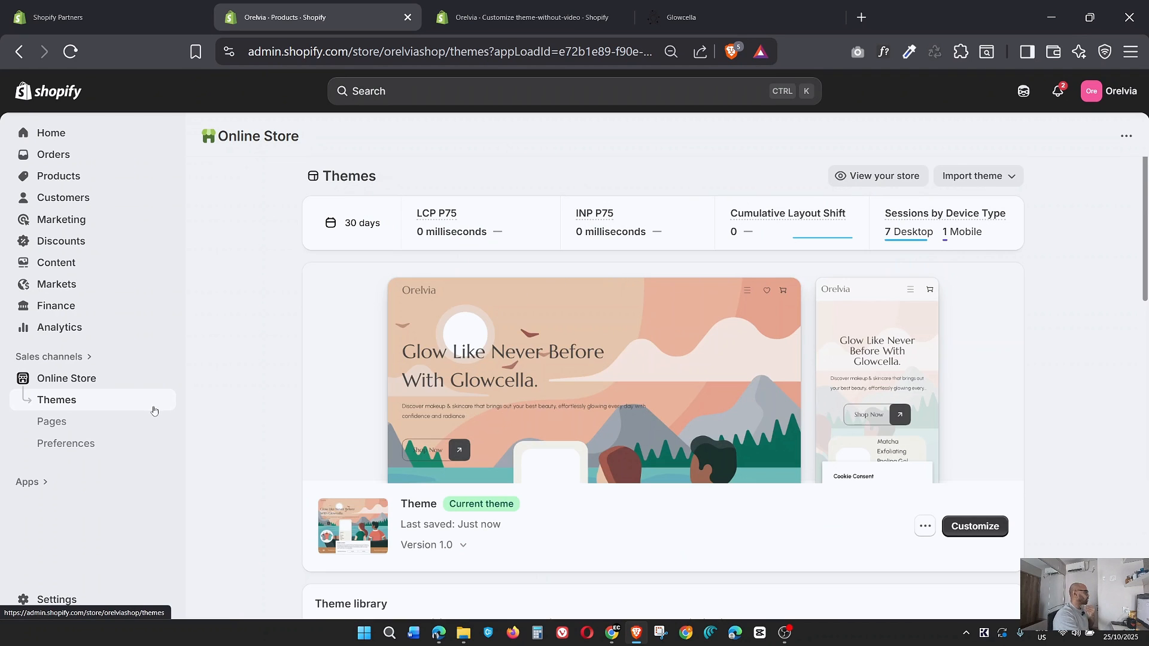
scroll(402, 414, down, 3)
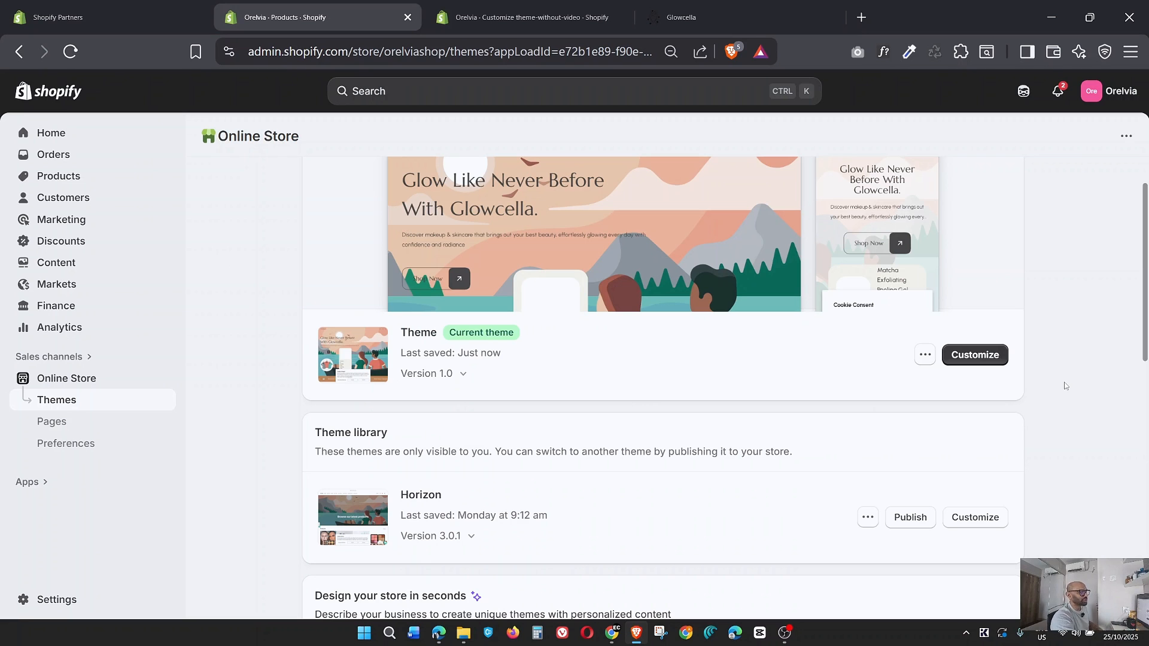
scroll(455, 465, down, 1)
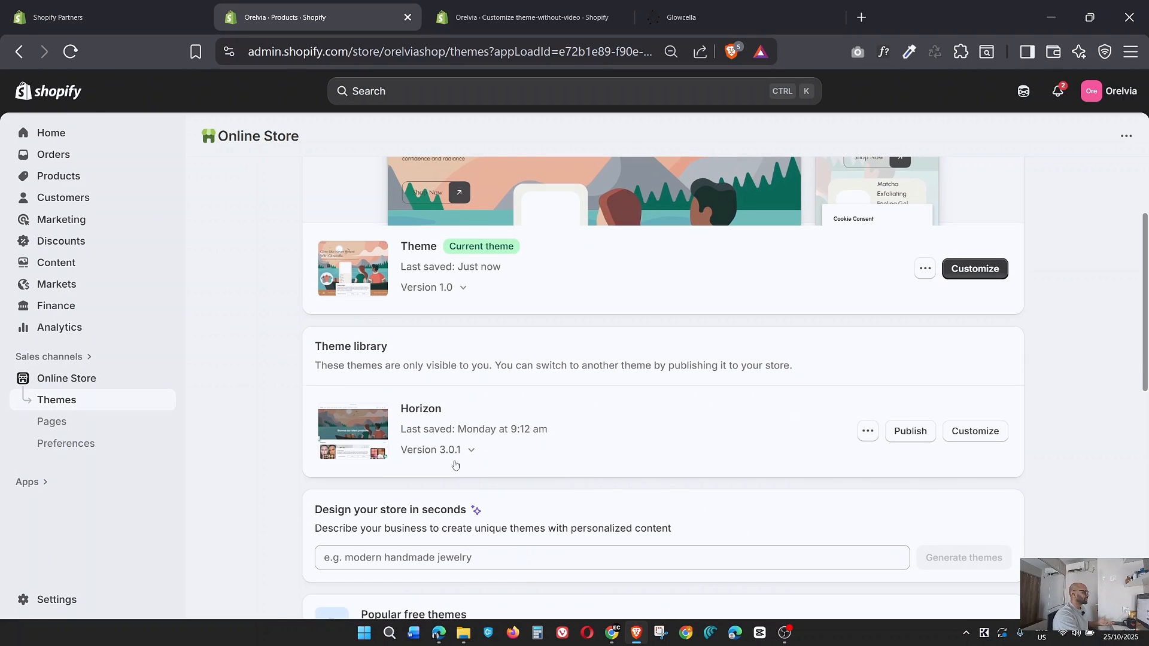
scroll(423, 405, down, 2)
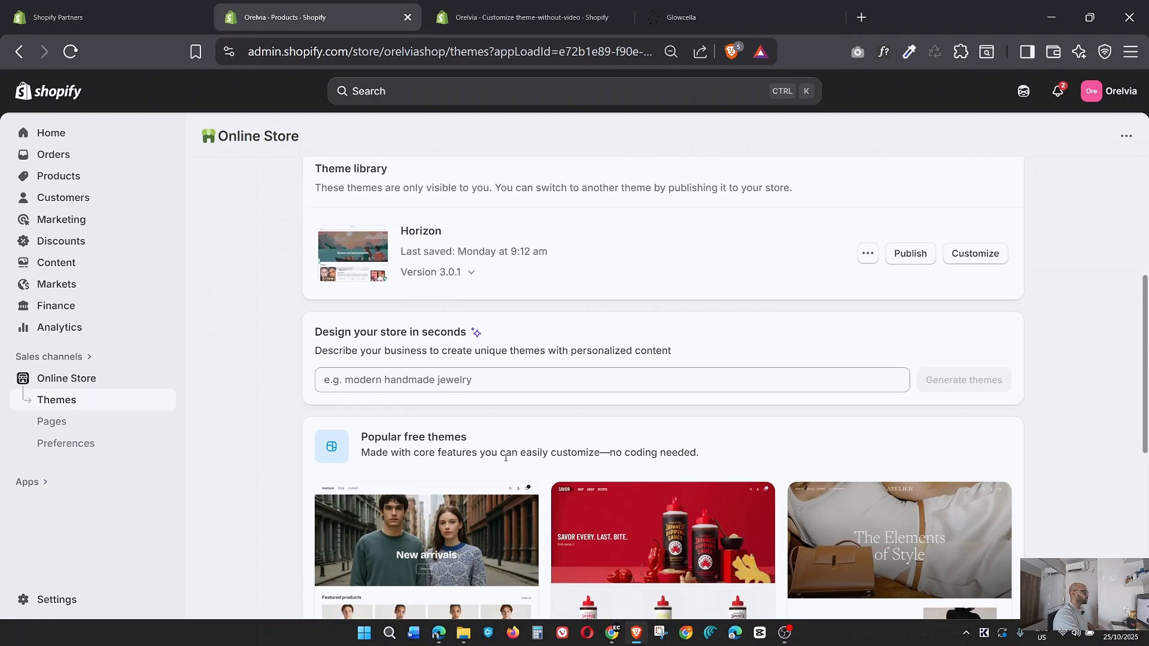
scroll(505, 461, down, 2)
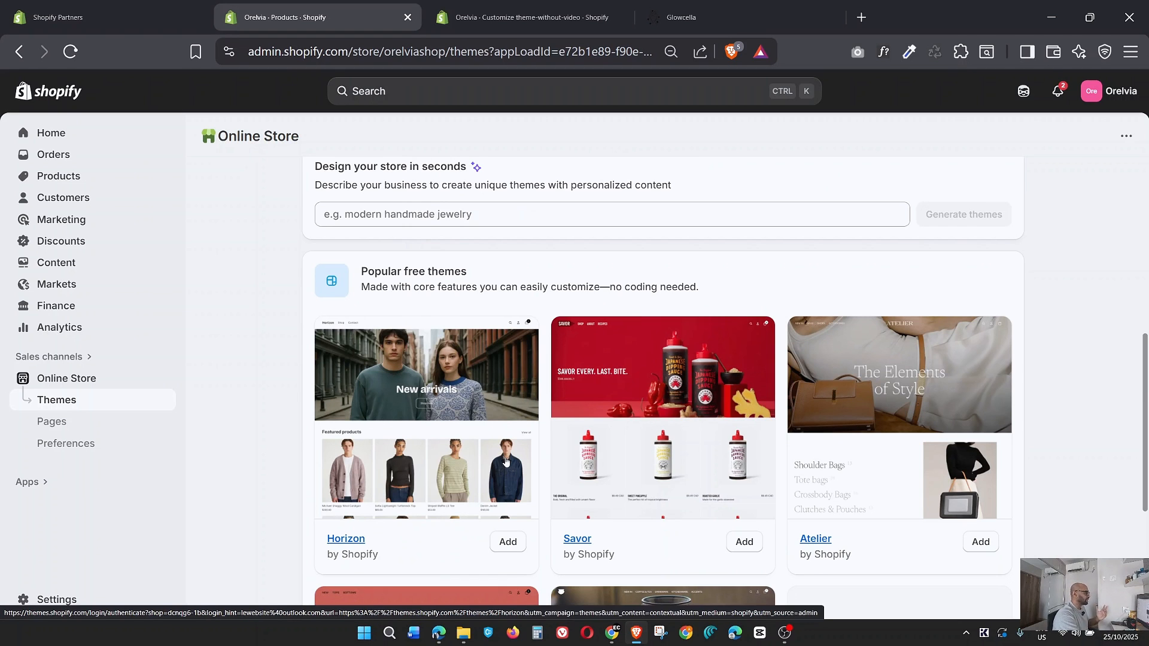
scroll(508, 449, down, 2)
scroll(571, 356, up, 3)
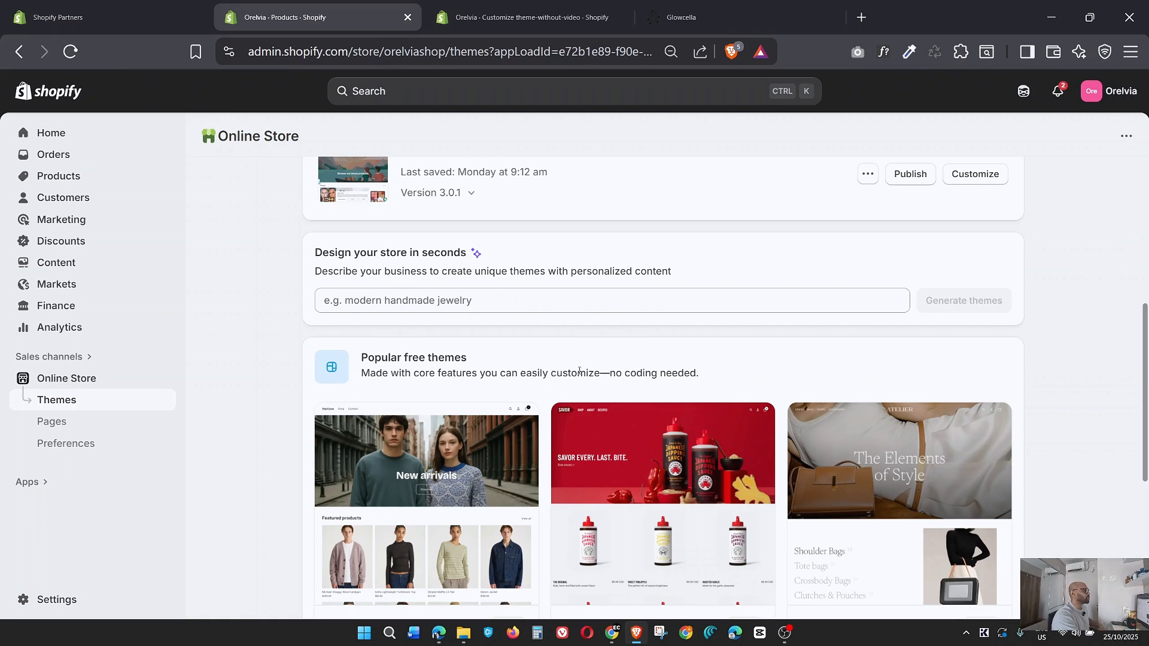
scroll(580, 371, up, 4)
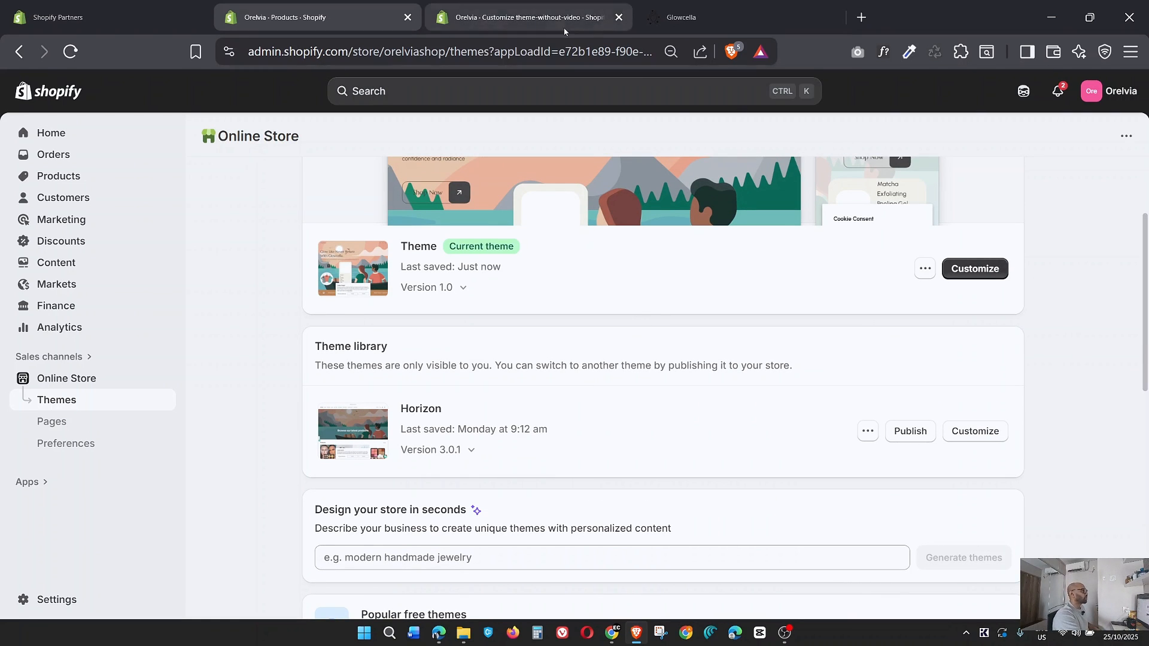
Open the current theme's editor in a new browser tab, close the old theme-without-video editor tab, and switch to the new one.
right_click(962, 280)
click(1017, 289)
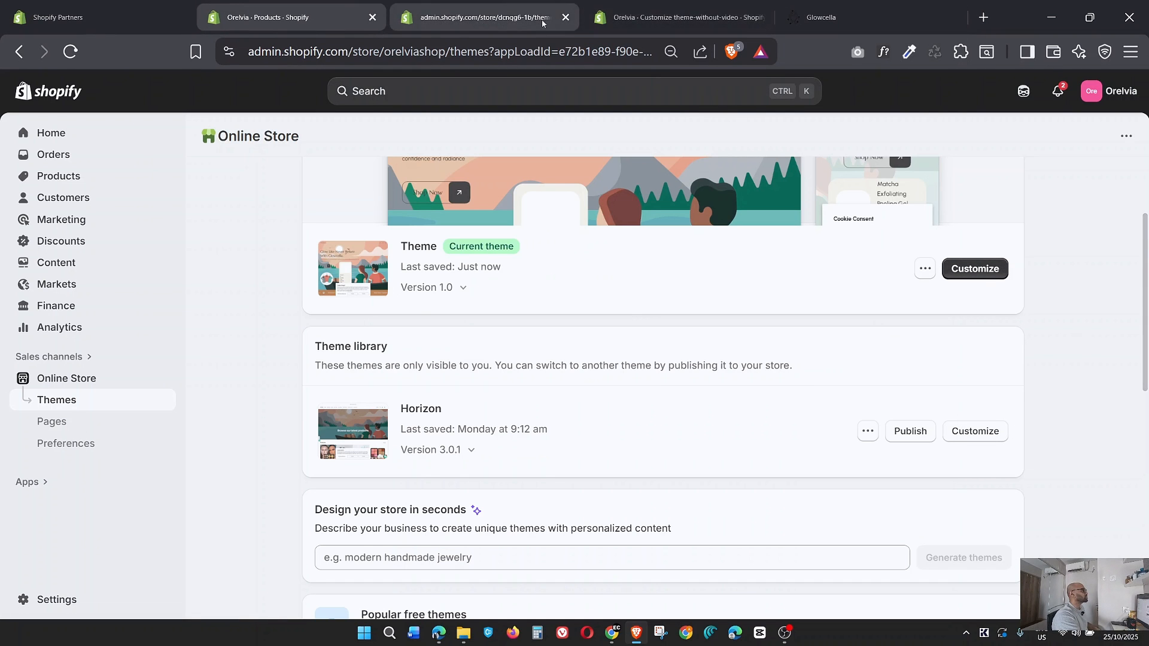
click(709, 14)
click(759, 18)
click(502, 24)
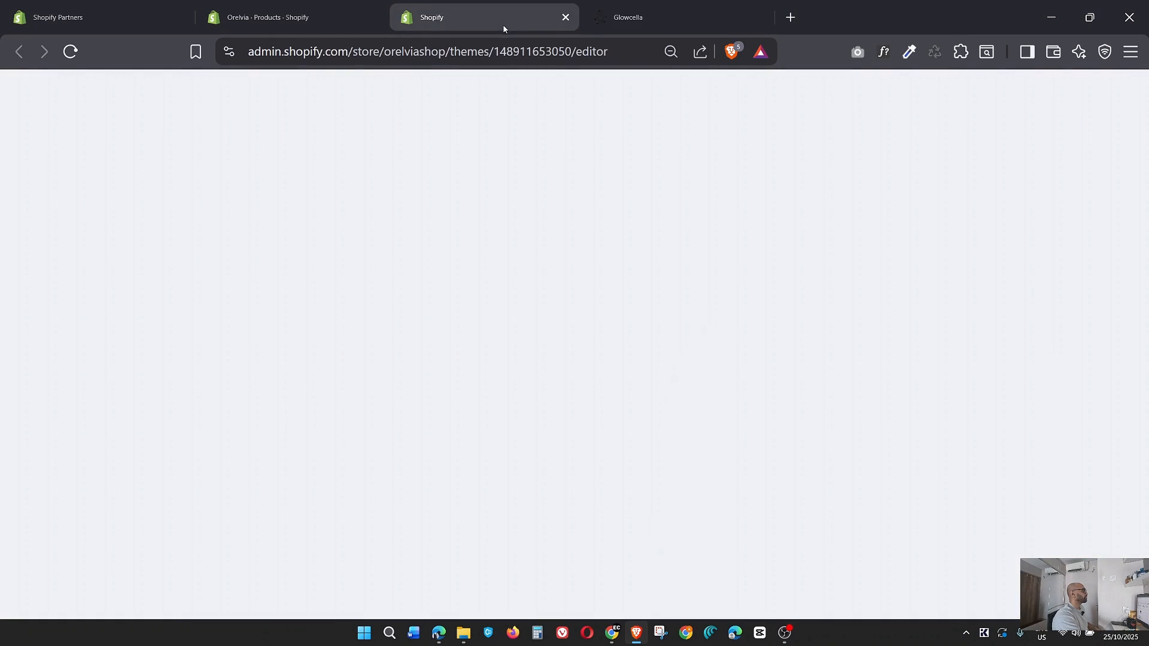
Examine the glowcella.com reference home page section by section, from the hero slideshow down to the footer.
click(761, 13)
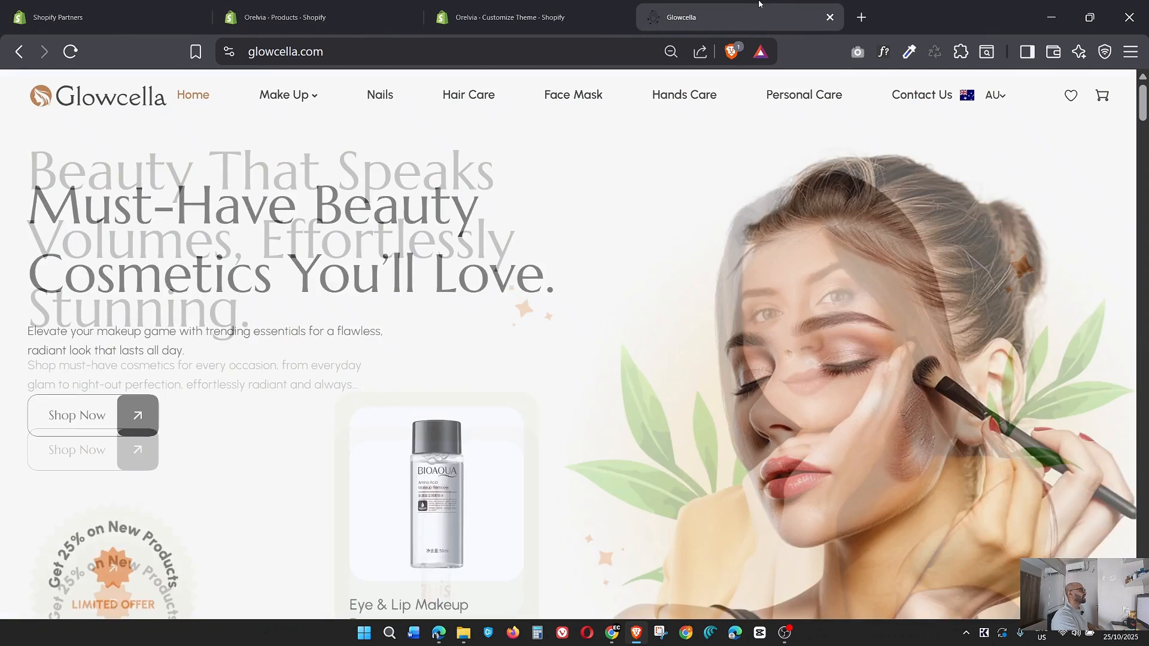
scroll(802, 320, down, 3)
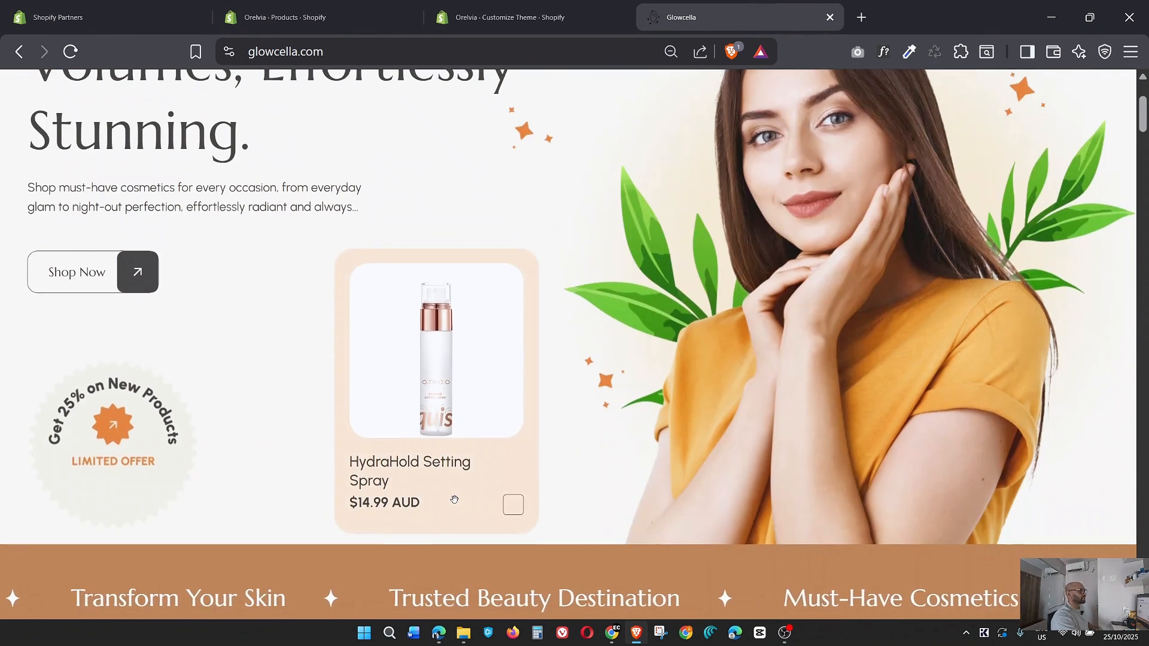
scroll(458, 496, down, 10)
scroll(458, 496, down, 4)
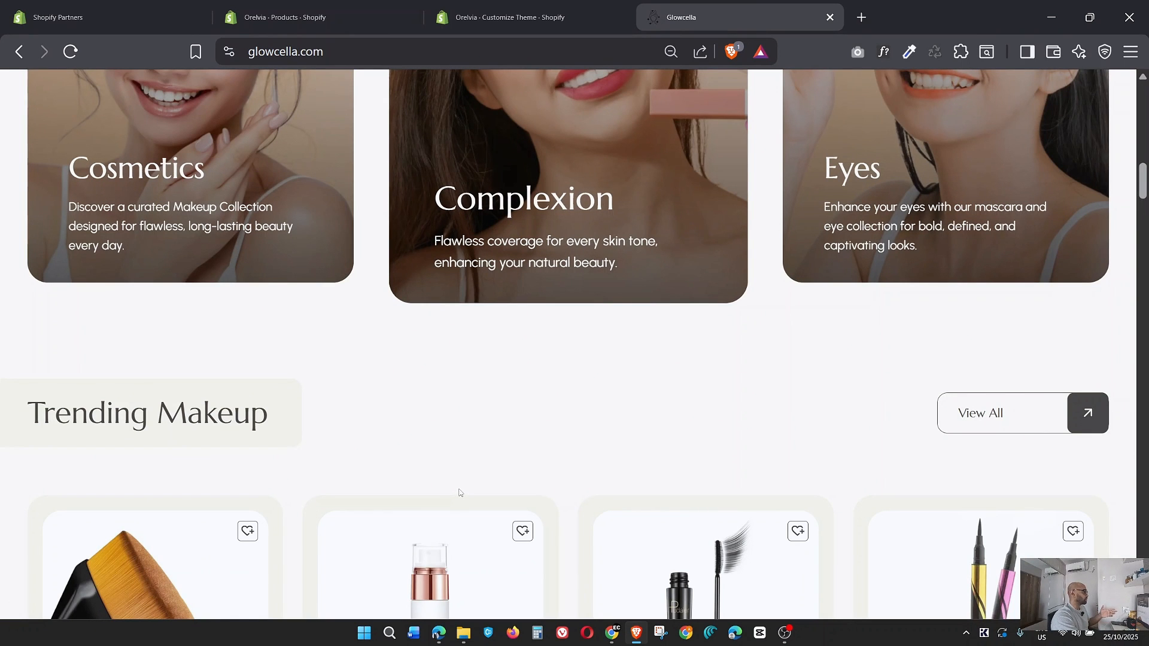
scroll(459, 493, down, 4)
scroll(467, 485, up, 18)
click(340, 53)
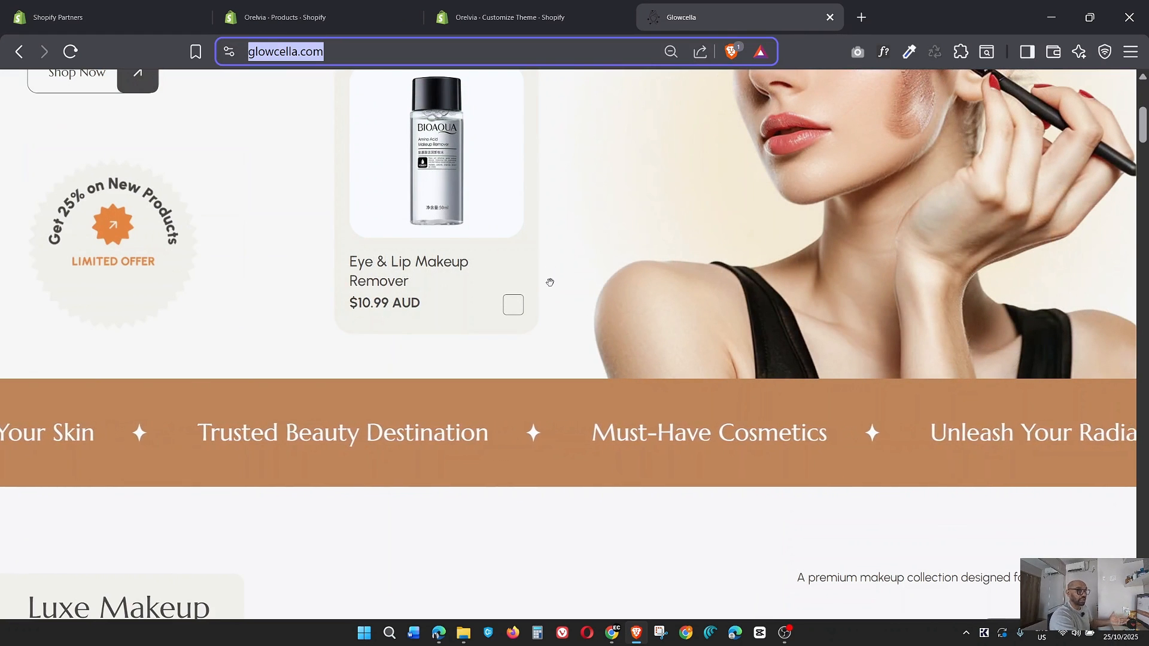
scroll(550, 282, up, 5)
scroll(549, 284, down, 10)
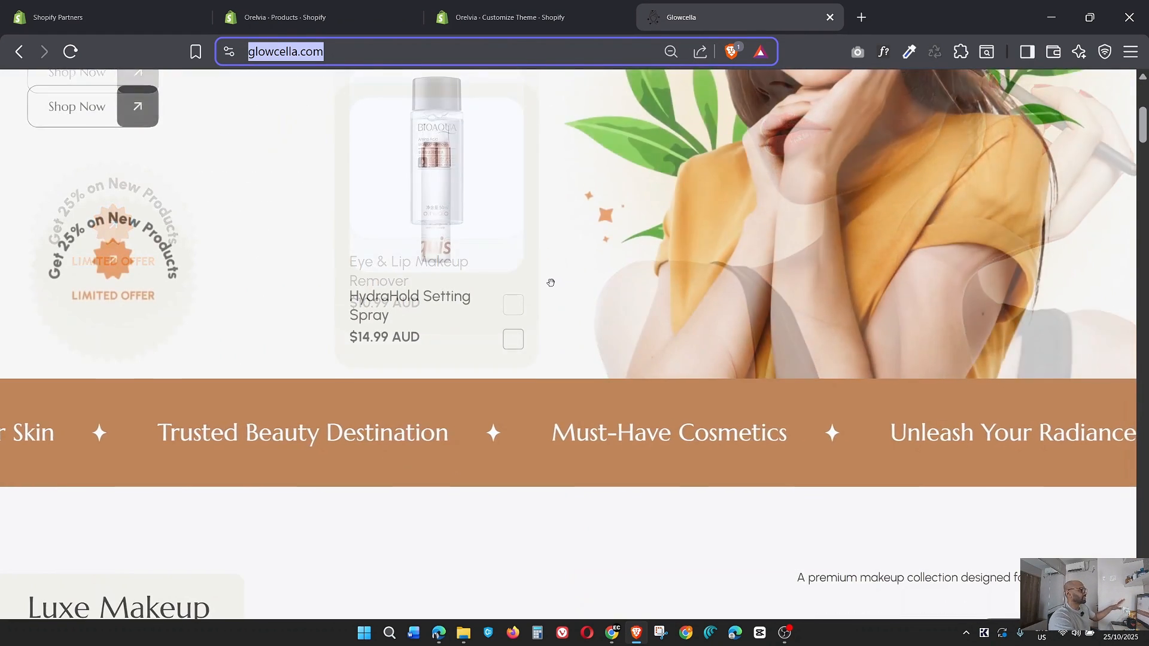
scroll(550, 283, down, 10)
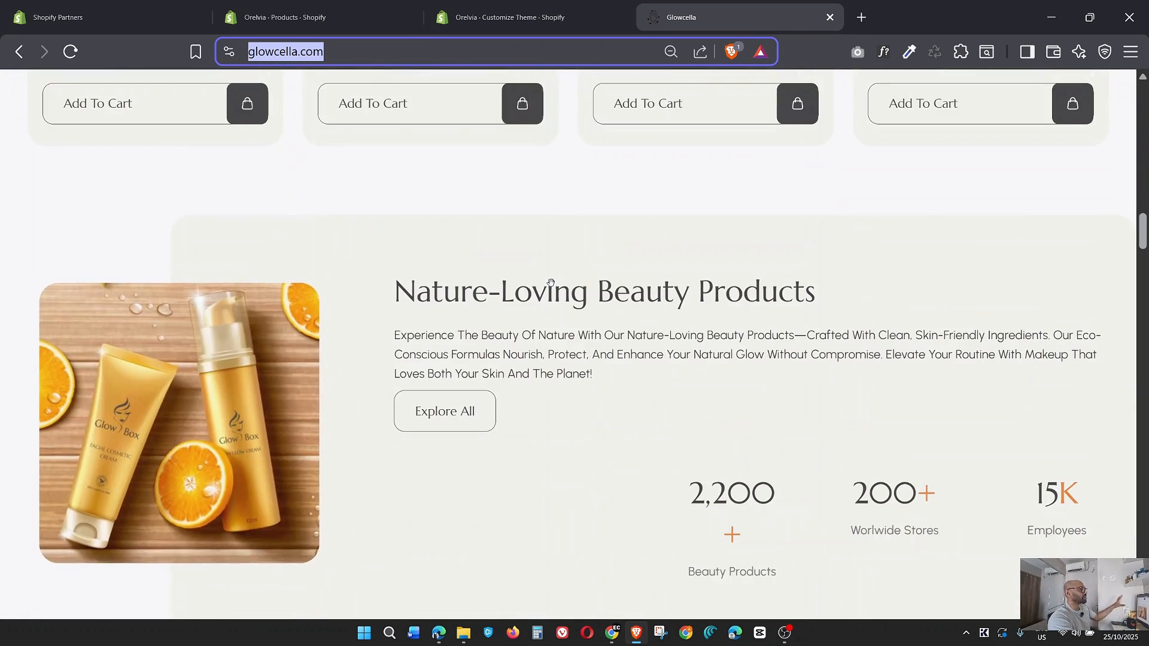
scroll(551, 283, down, 10)
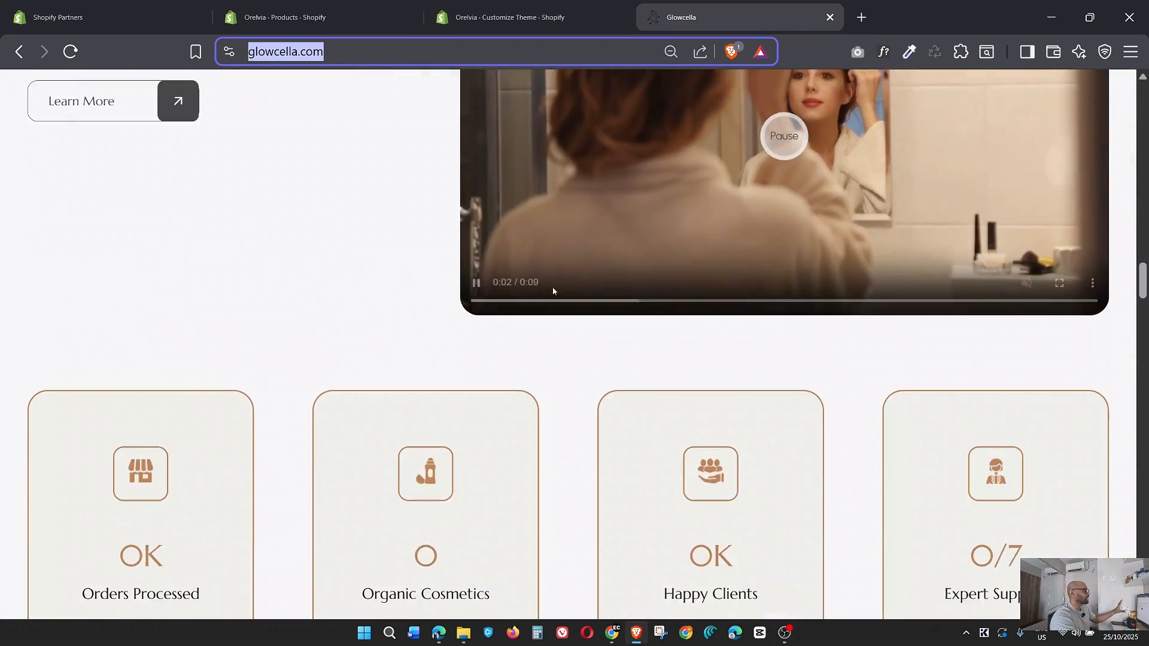
scroll(554, 293, down, 5)
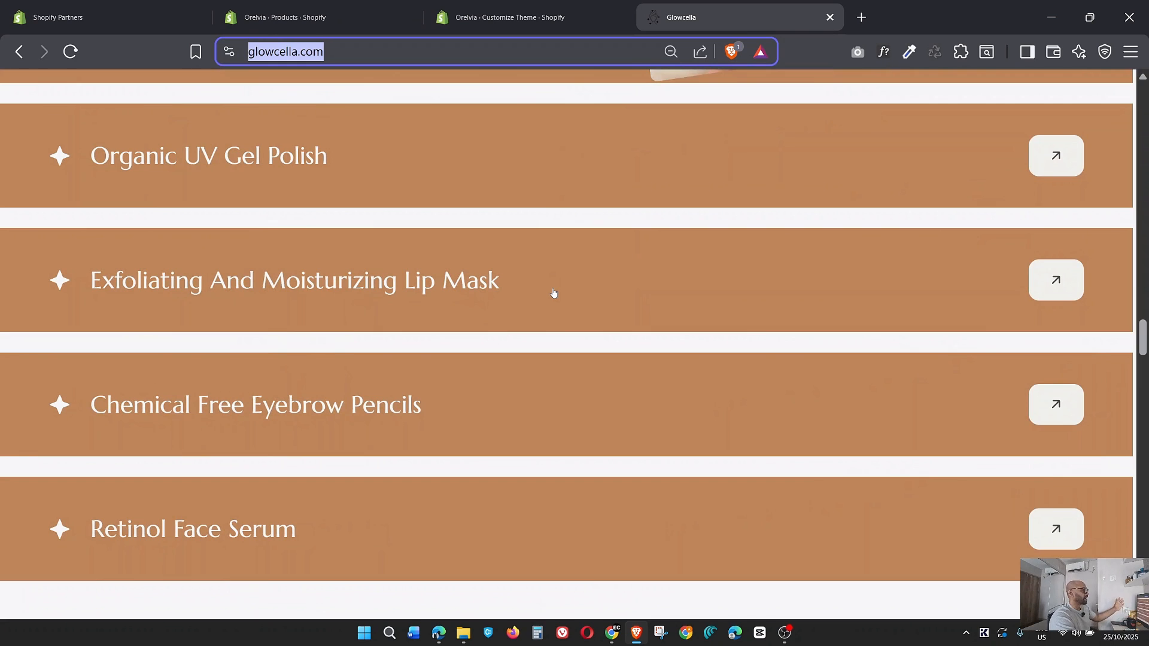
scroll(553, 292, down, 6)
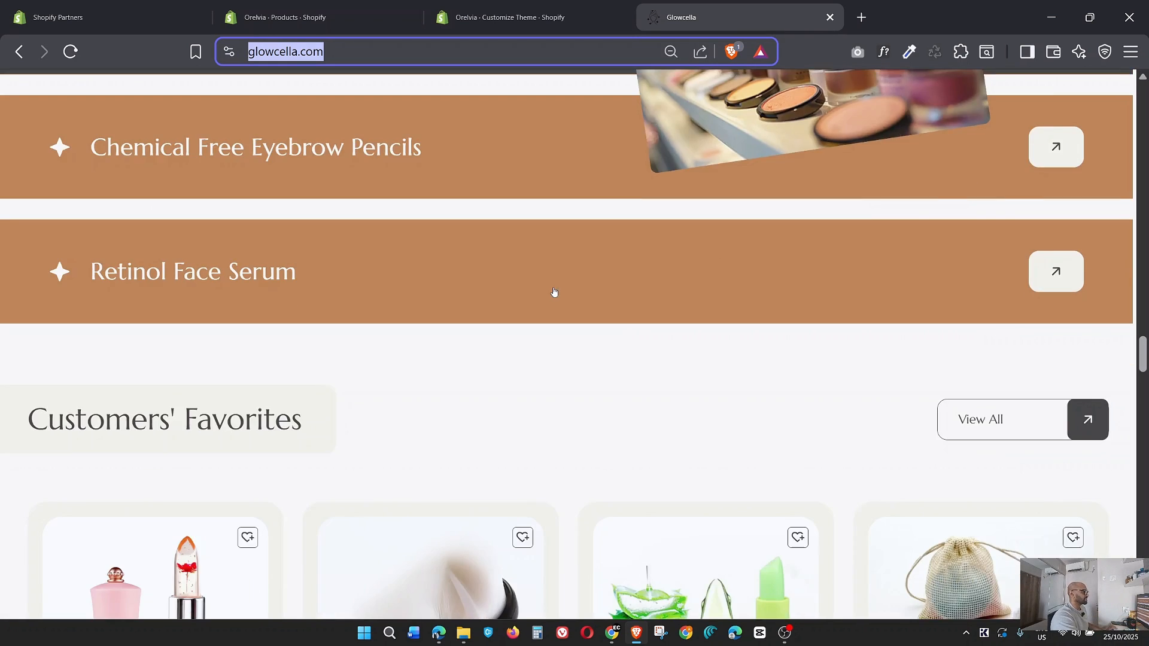
scroll(553, 292, down, 20)
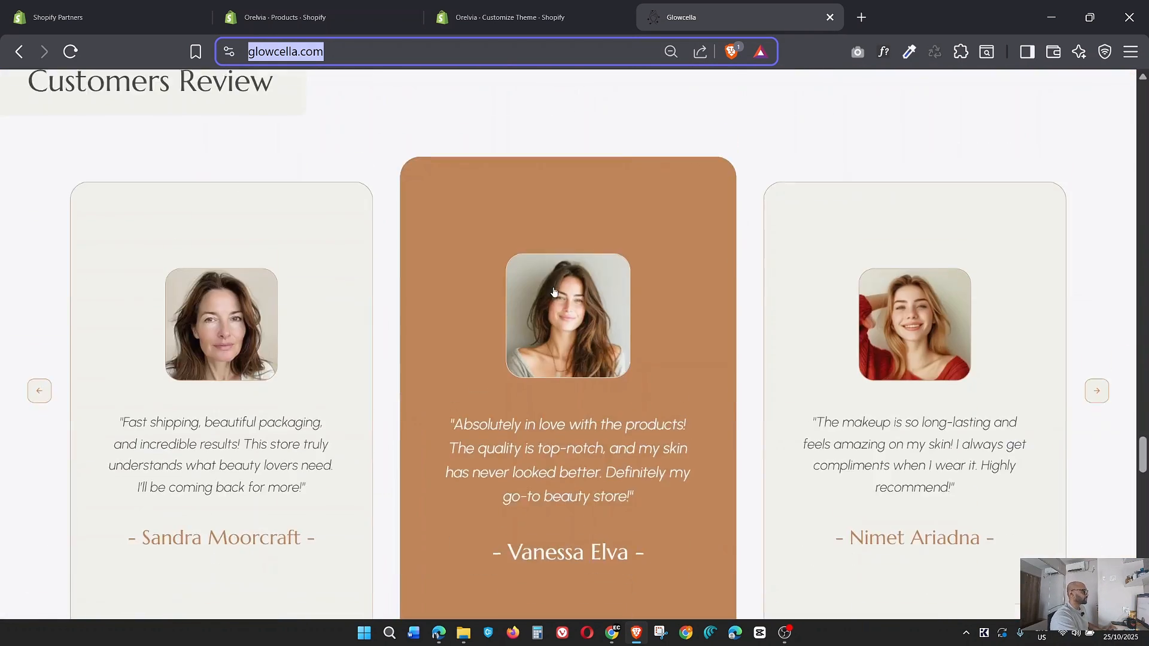
scroll(553, 292, down, 15)
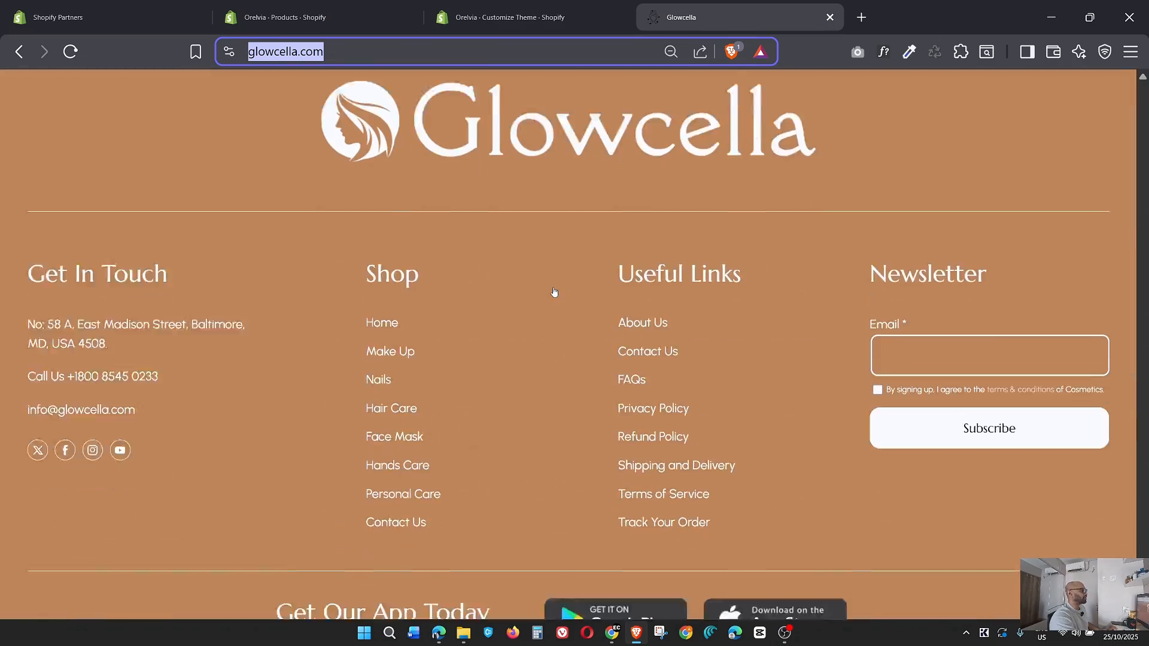
scroll(553, 289, up, 20)
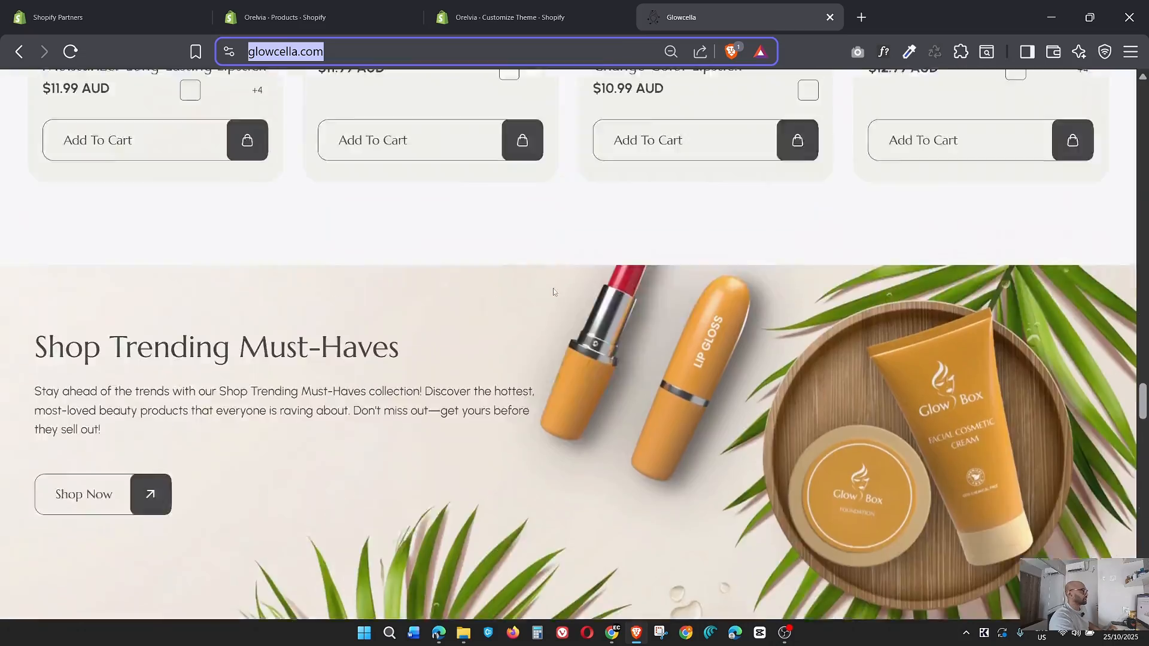
scroll(553, 292, up, 20)
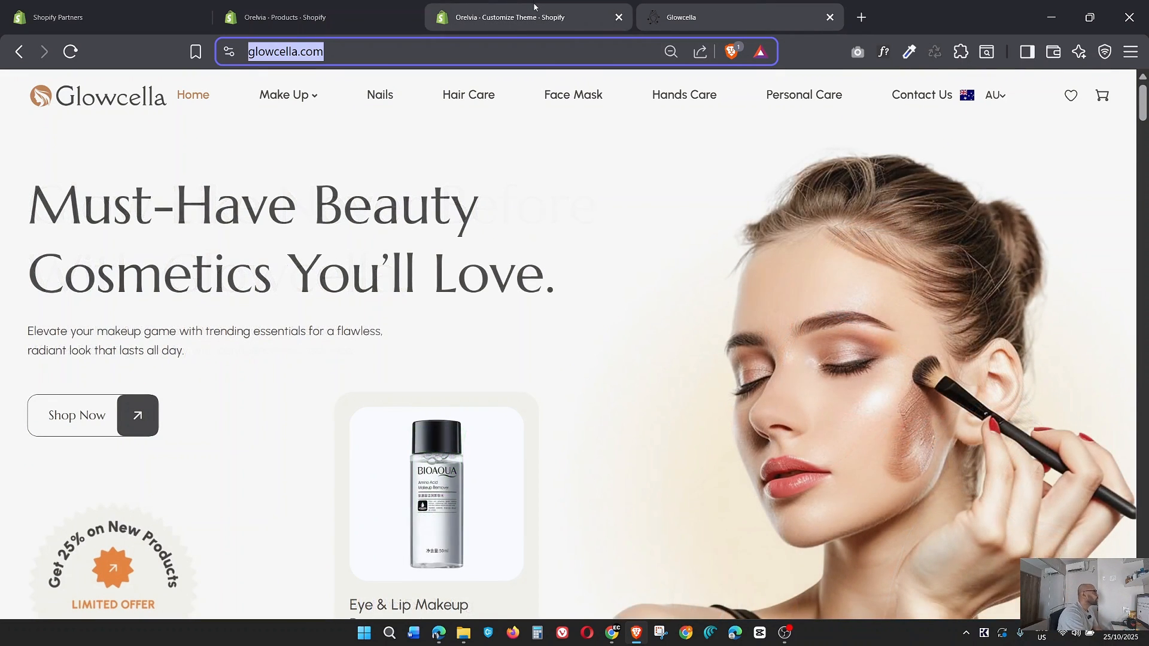
Compare the reference hero with the theme editor's home page, and open the Slideshow section's "Glow Like Never Before" slide settings.
click(534, 7)
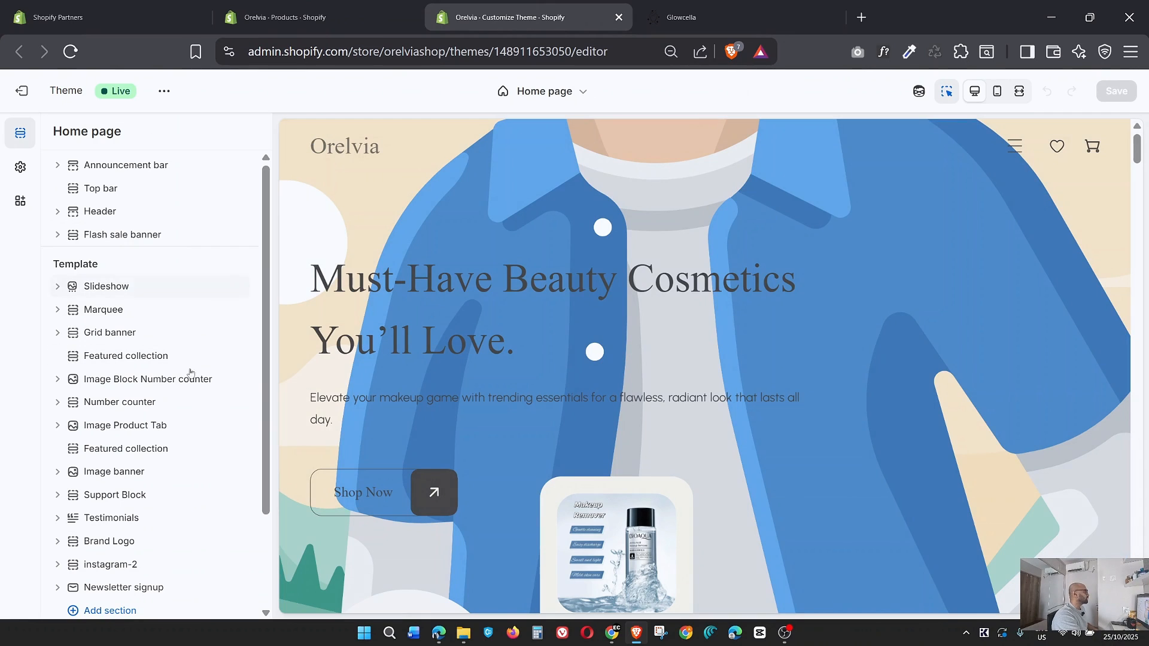
click(681, 17)
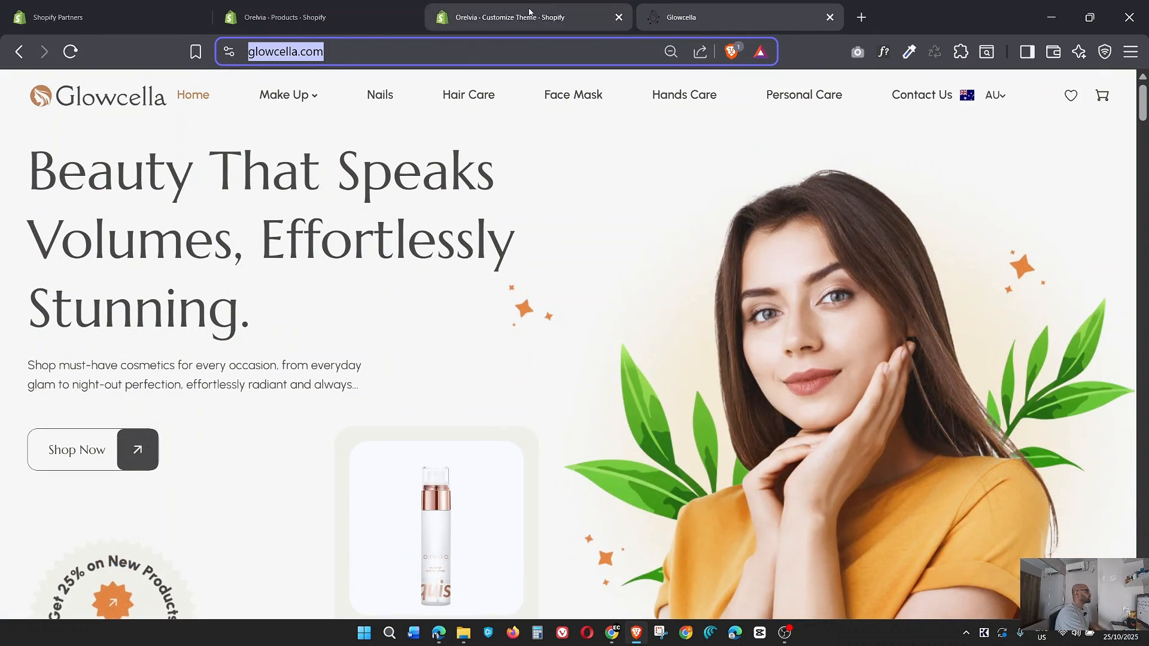
click(467, 17)
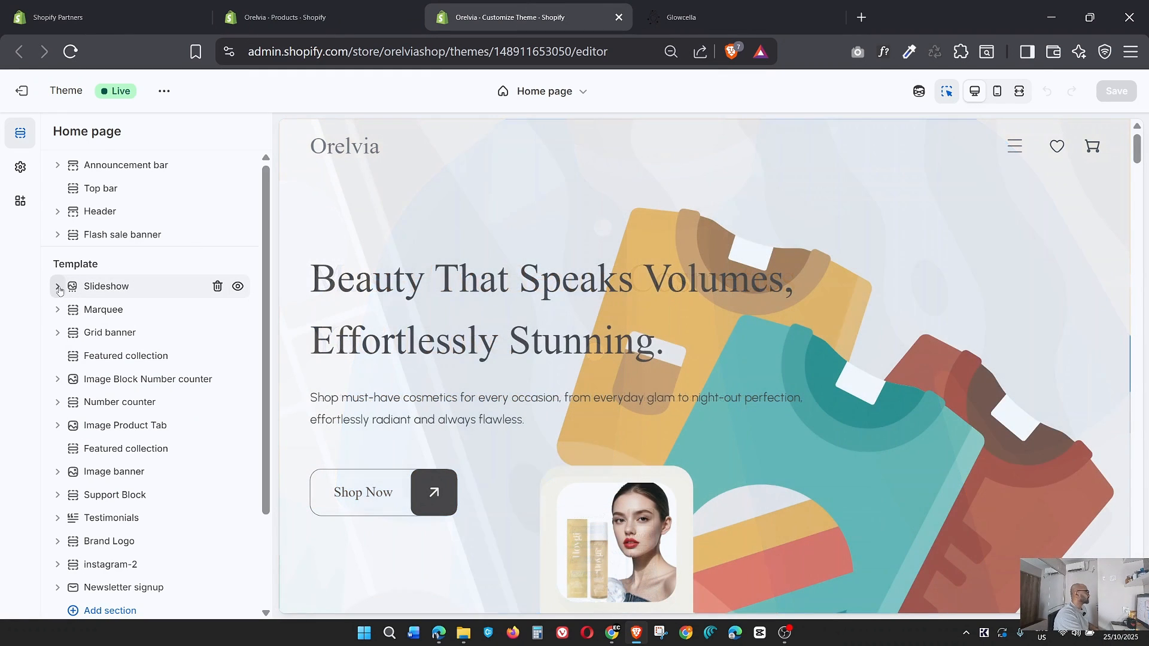
click(96, 294)
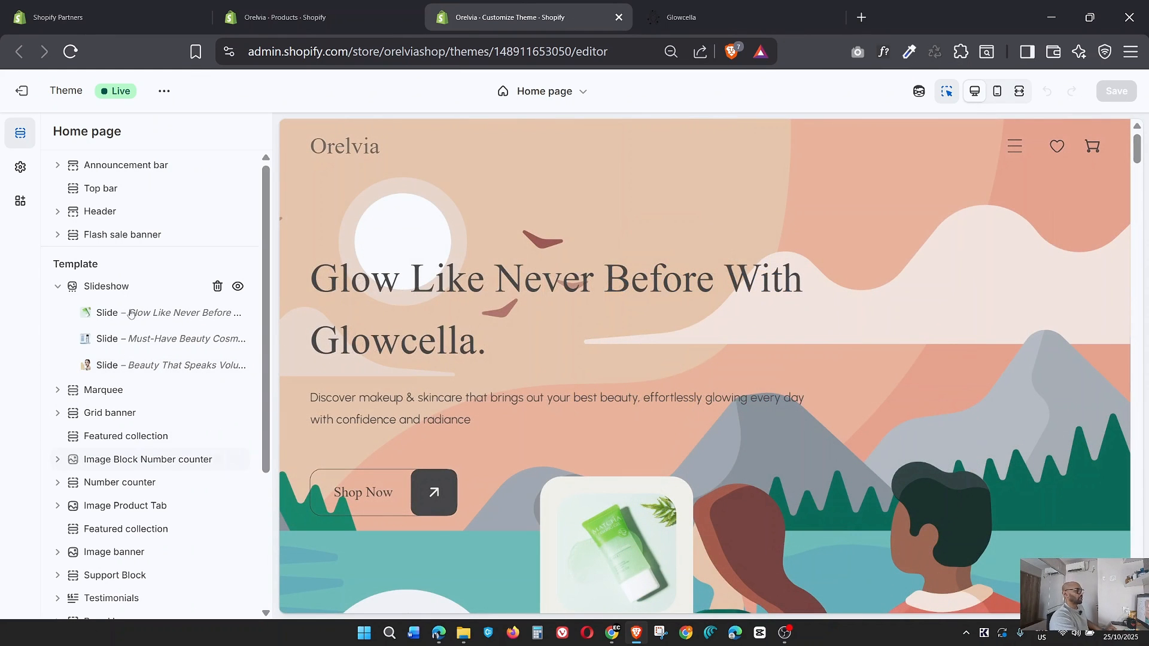
click(149, 313)
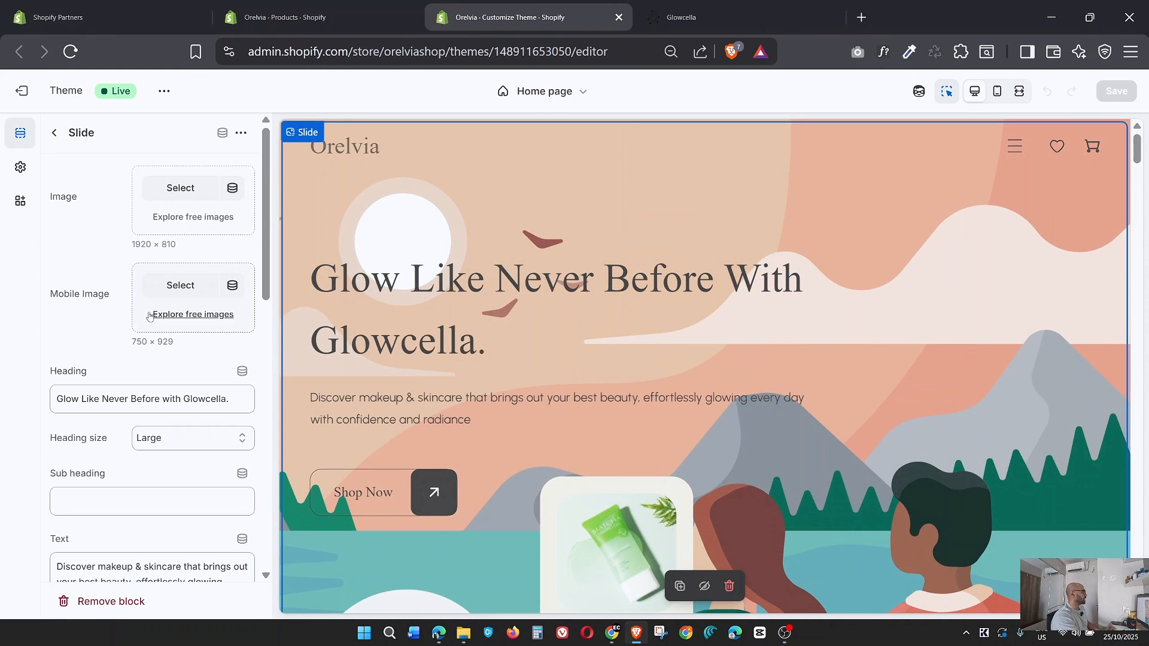
From the slide's Image setting, upload all files in the V2.0 Images folder to the store's files.
click(183, 194)
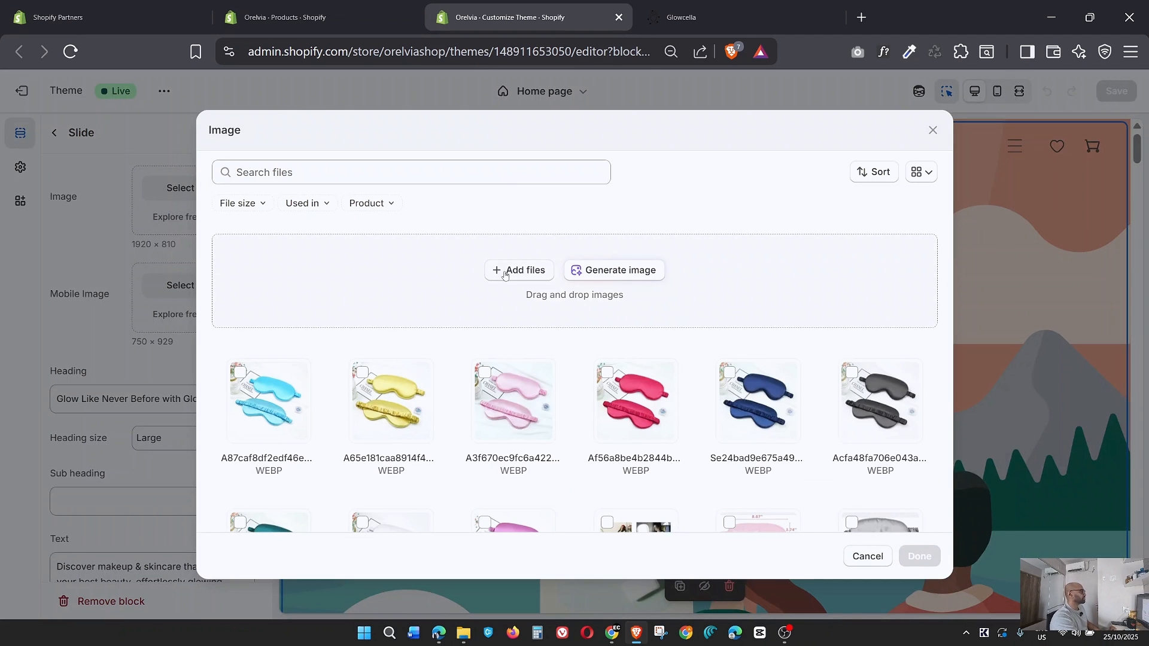
click(518, 270)
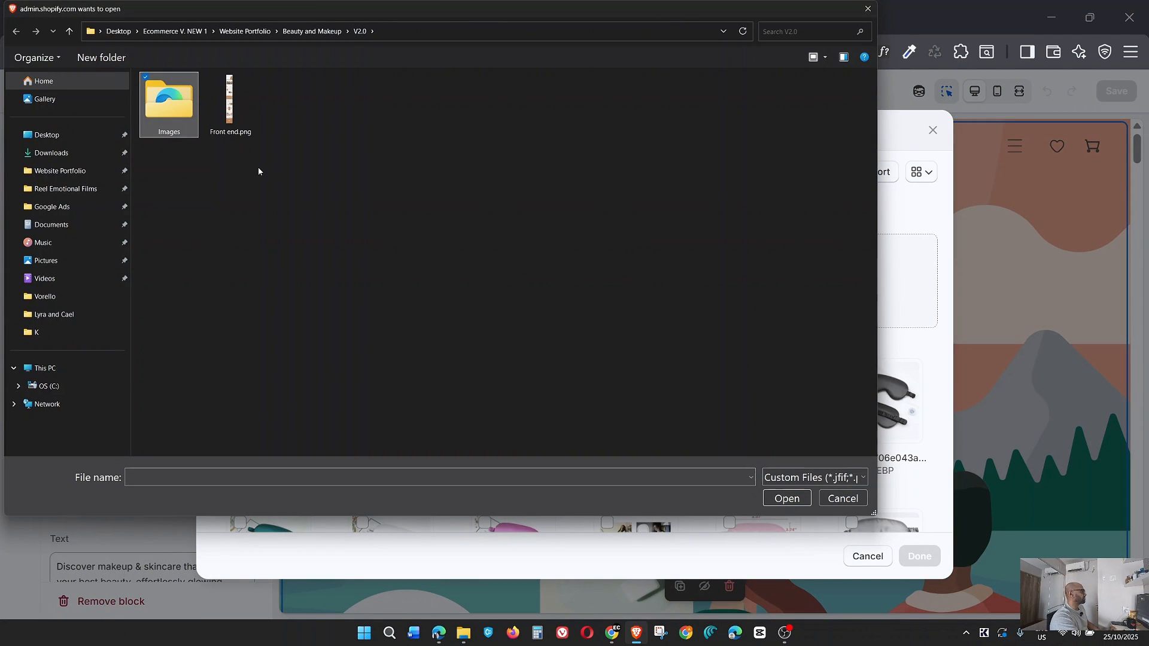
key(Return)
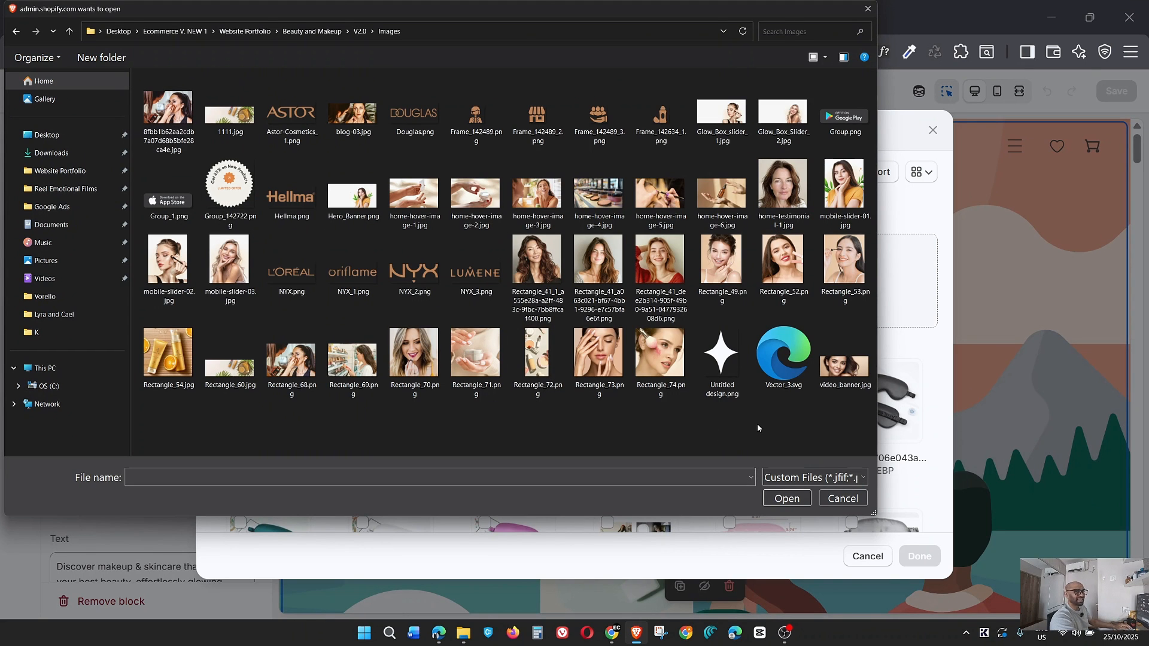
key(ctrl+a)
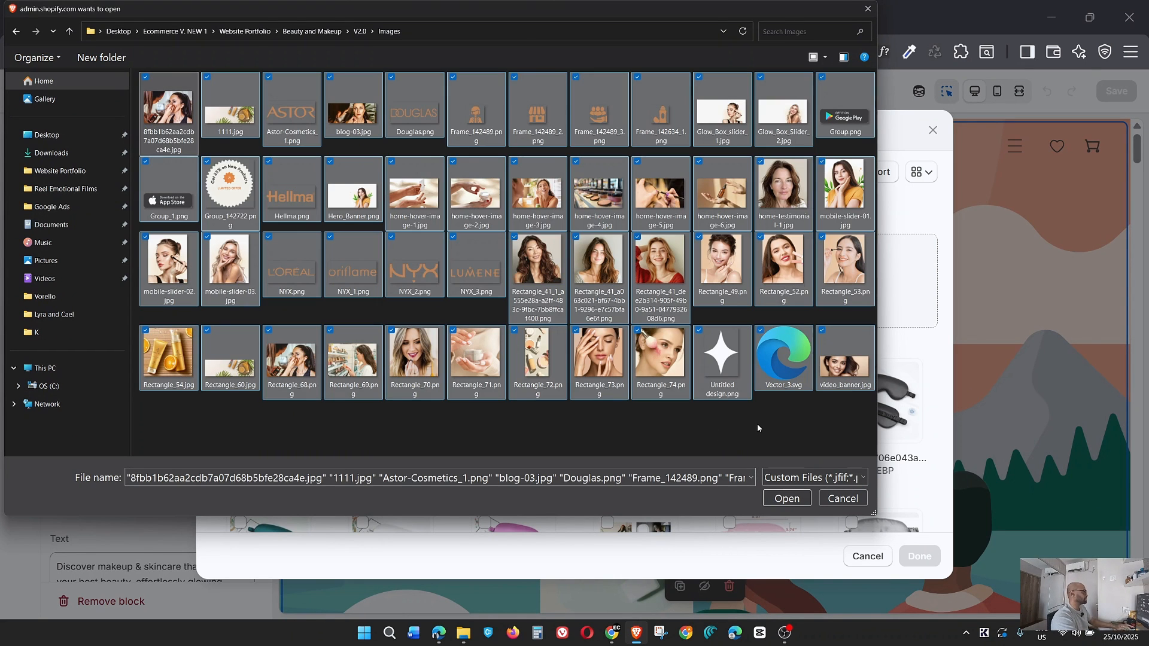
click(786, 503)
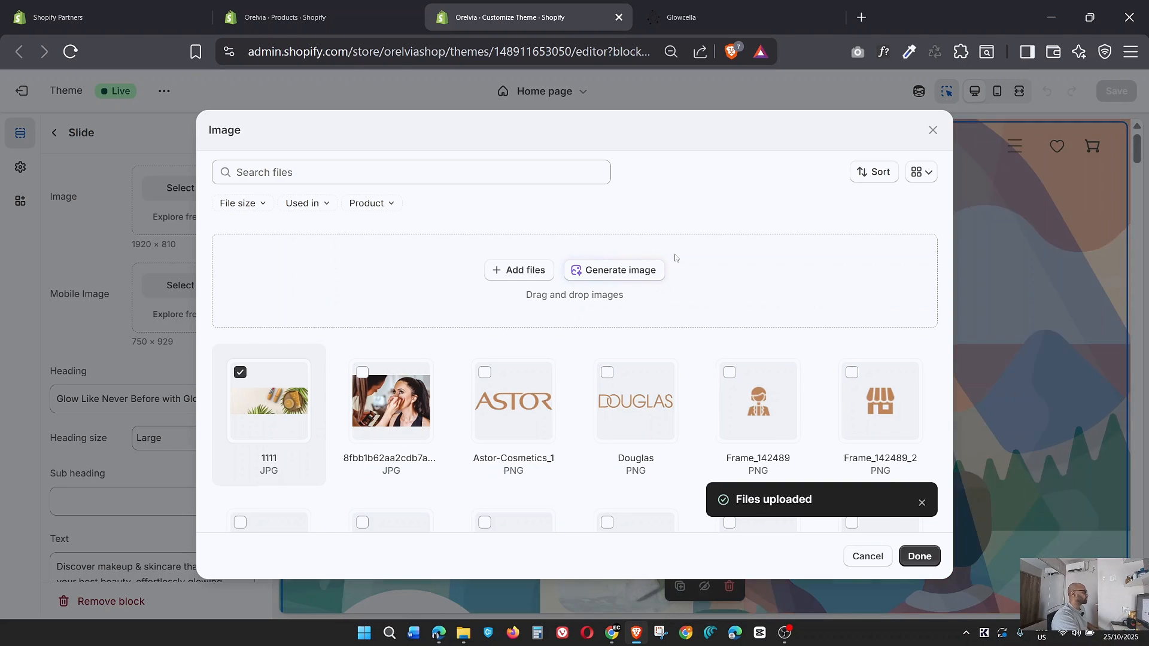
Set the "Glow Like Never Before" slide's image to Glow_Box_Slider_2.jpg to match the glowcella.com hero, and review the slide's remaining settings.
click(681, 17)
scroll(634, 445, down, 3)
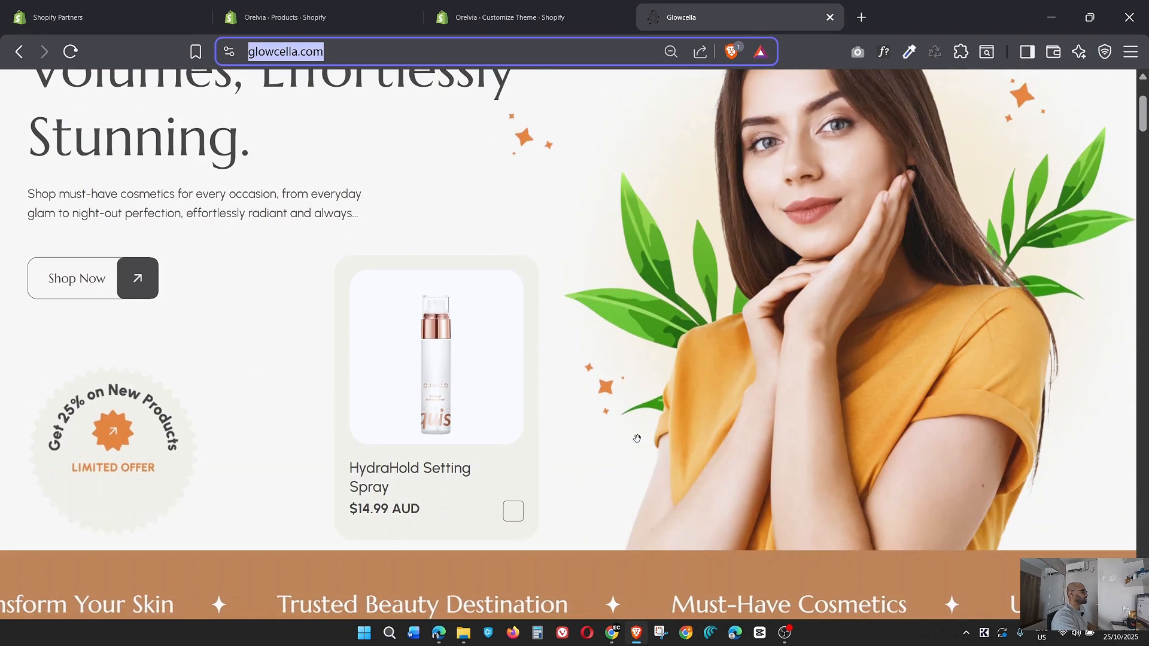
drag(585, 469, 862, 455)
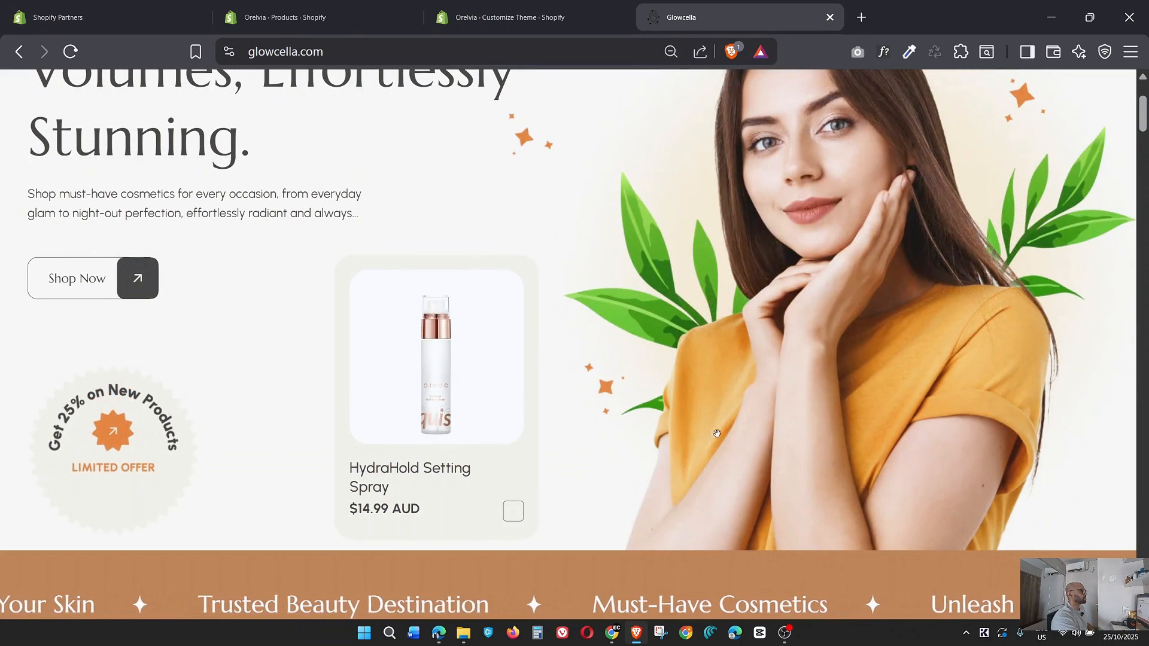
scroll(219, 449, up, 3)
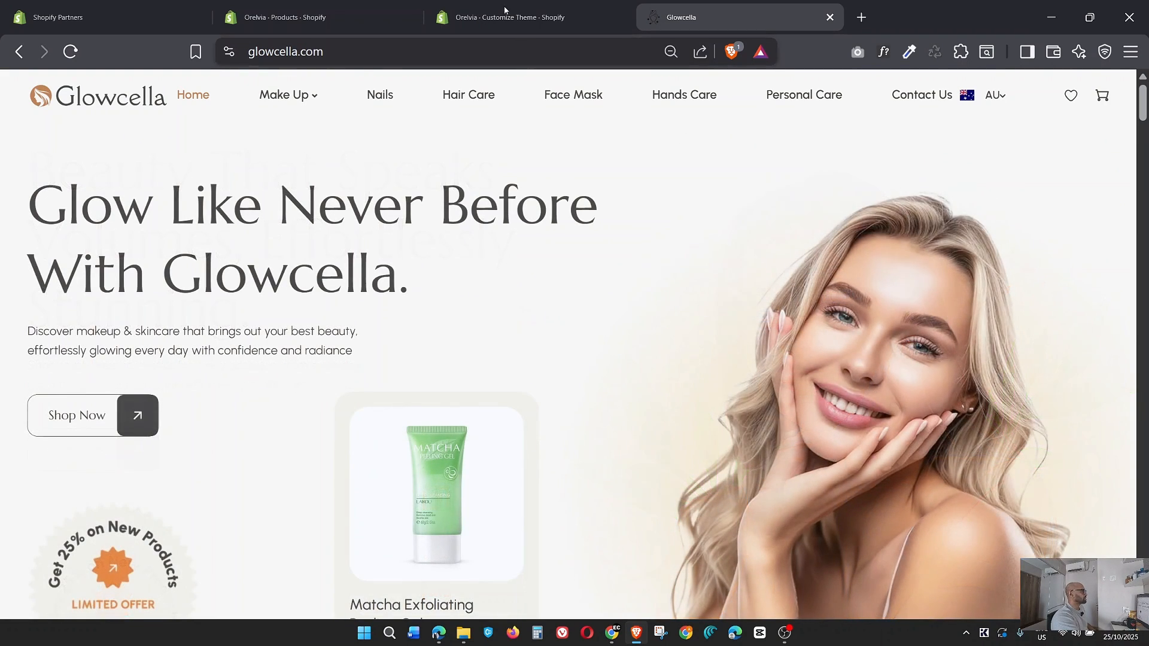
click(505, 9)
scroll(615, 423, down, 5)
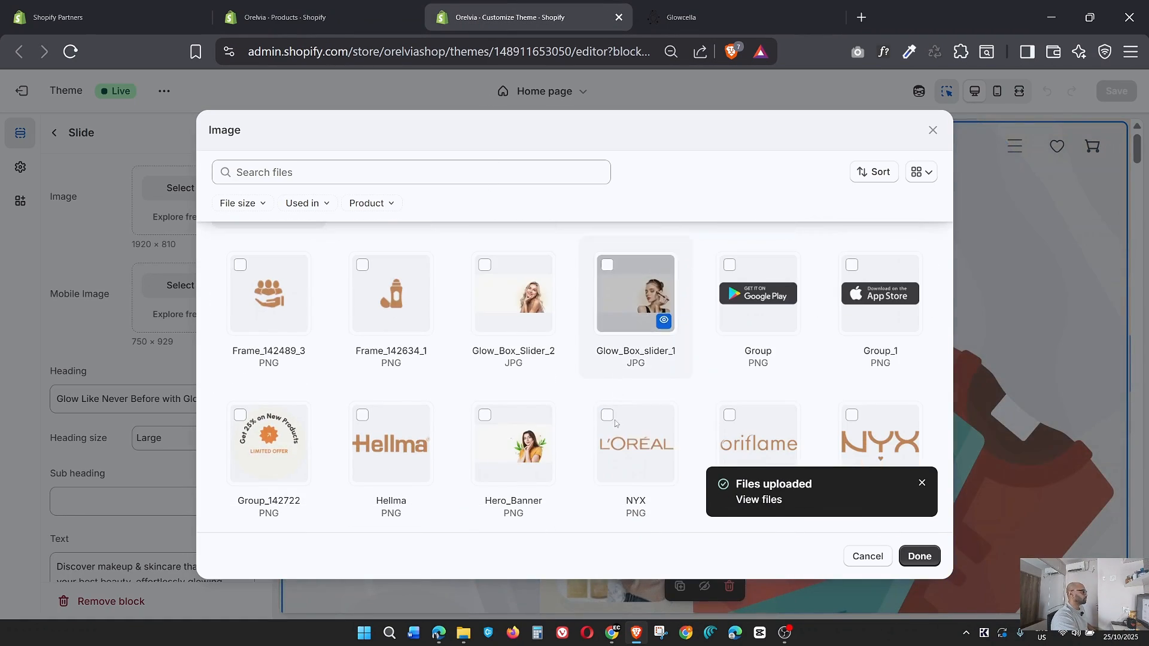
click(506, 290)
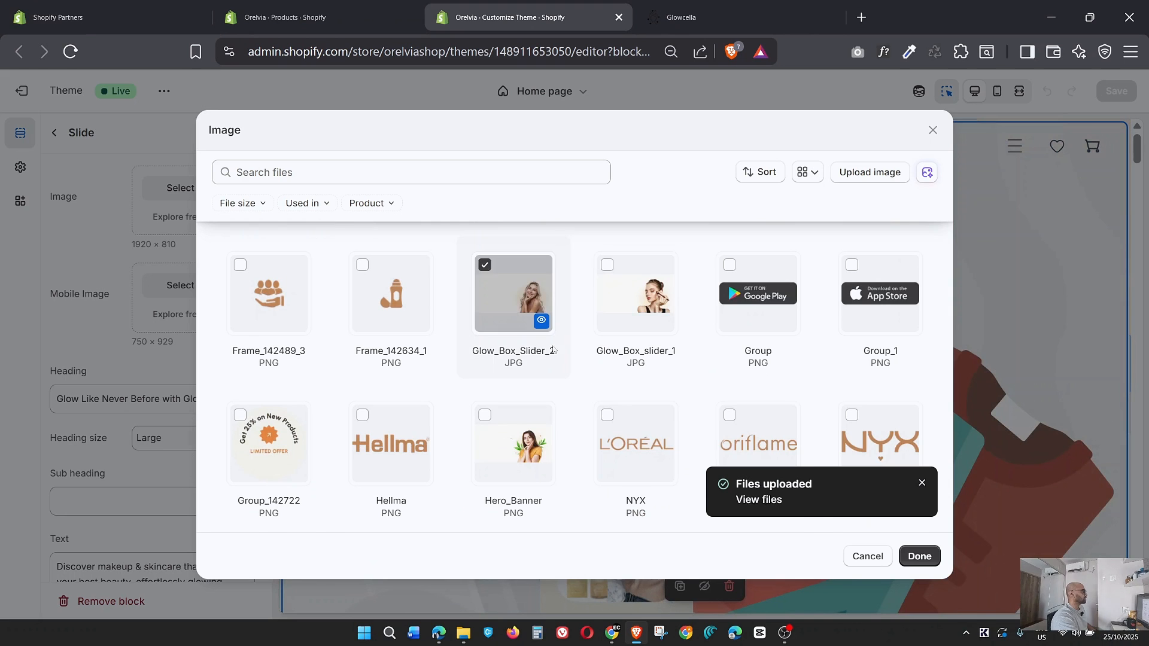
click(918, 557)
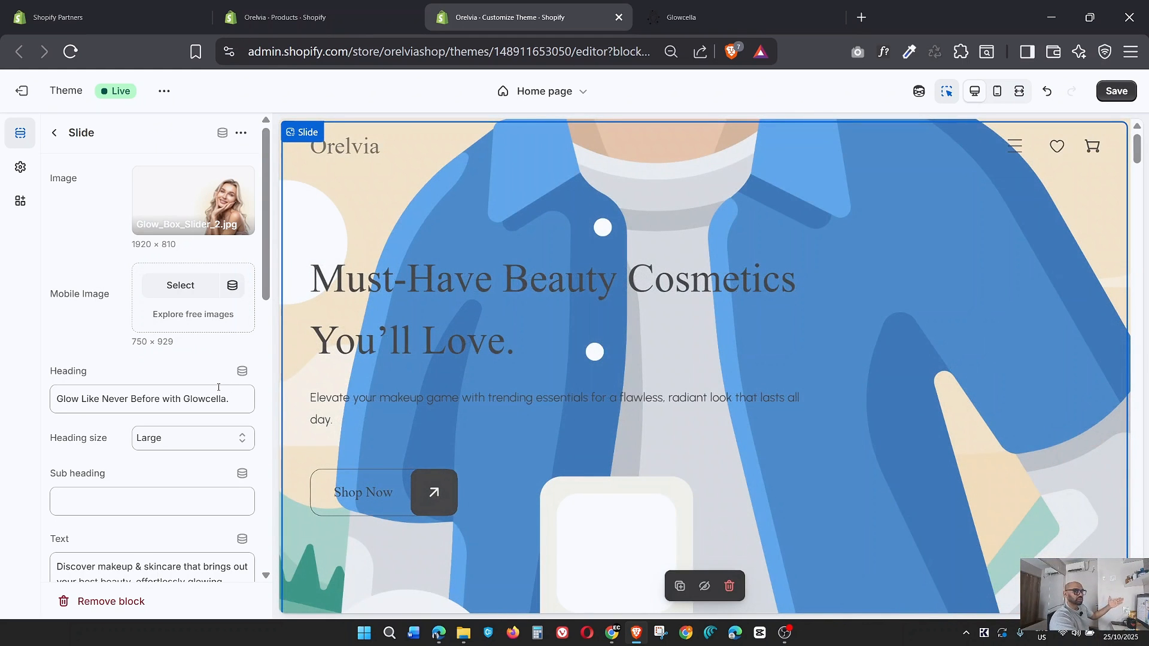
scroll(218, 387, down, 5)
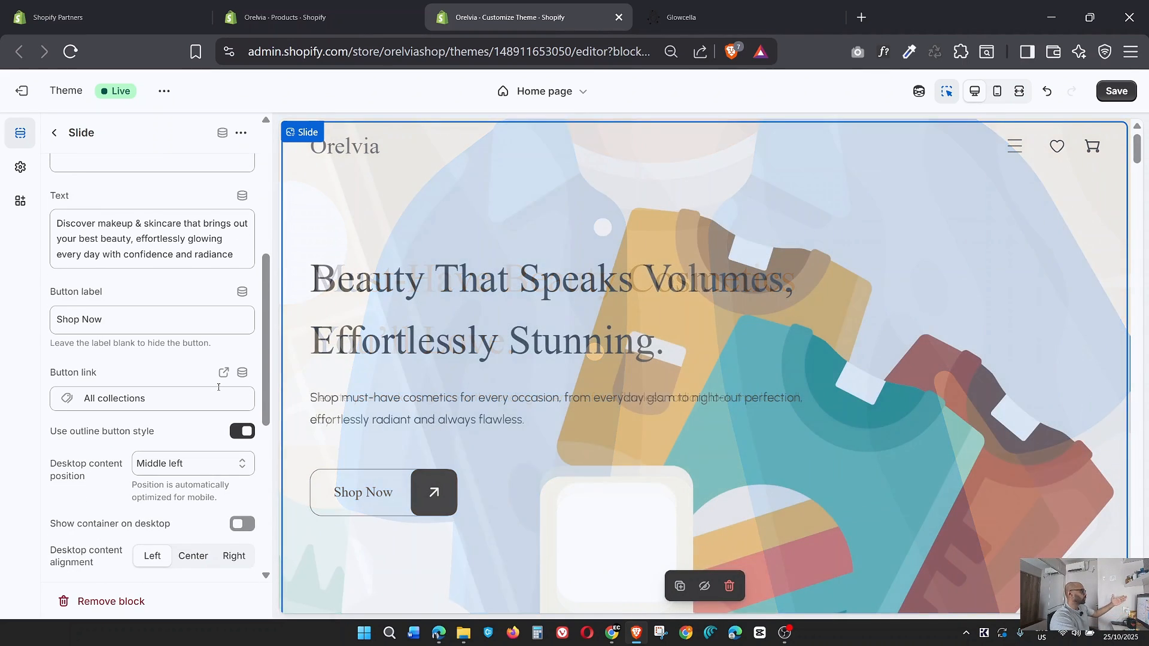
scroll(218, 387, down, 4)
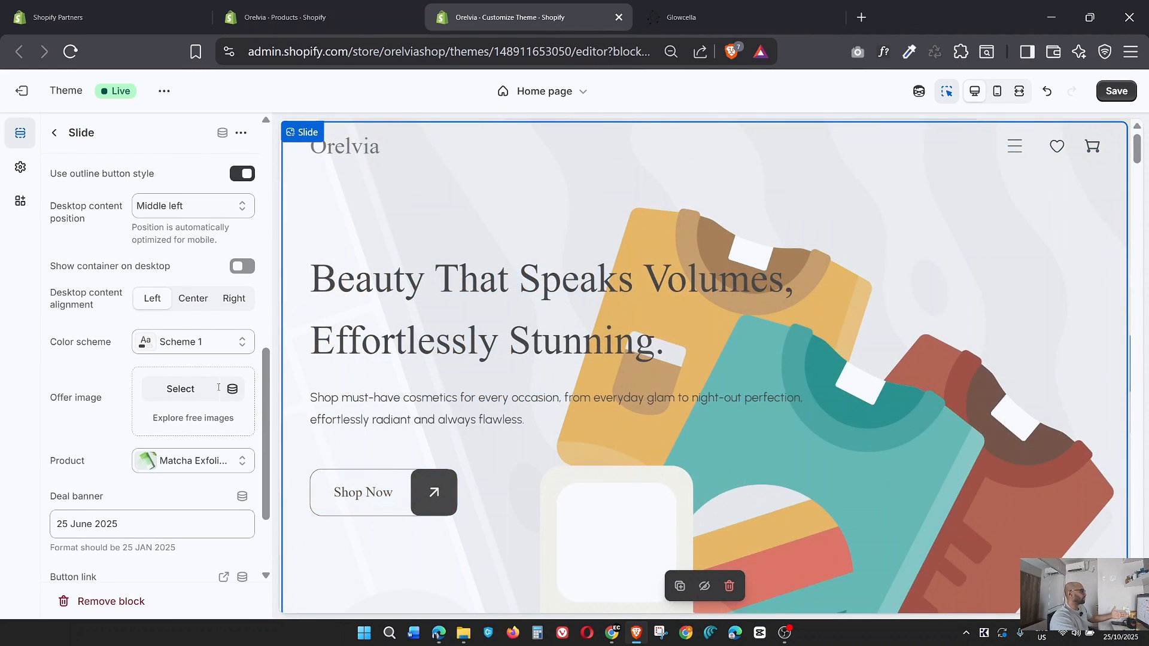
scroll(218, 387, down, 3)
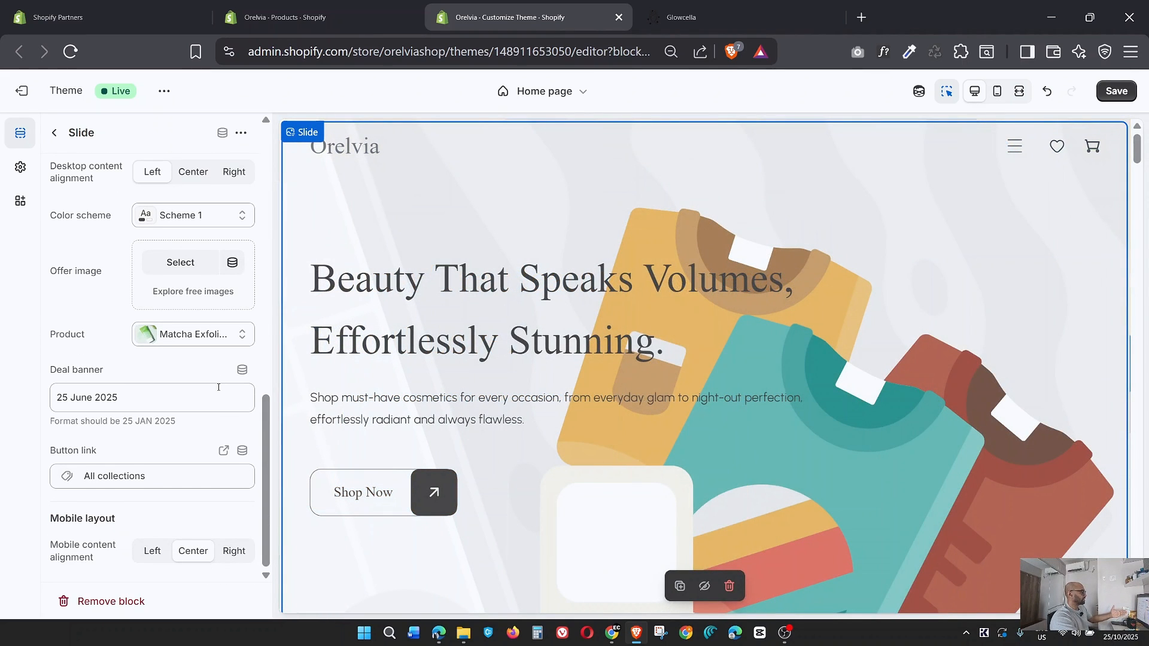
scroll(218, 387, up, 10)
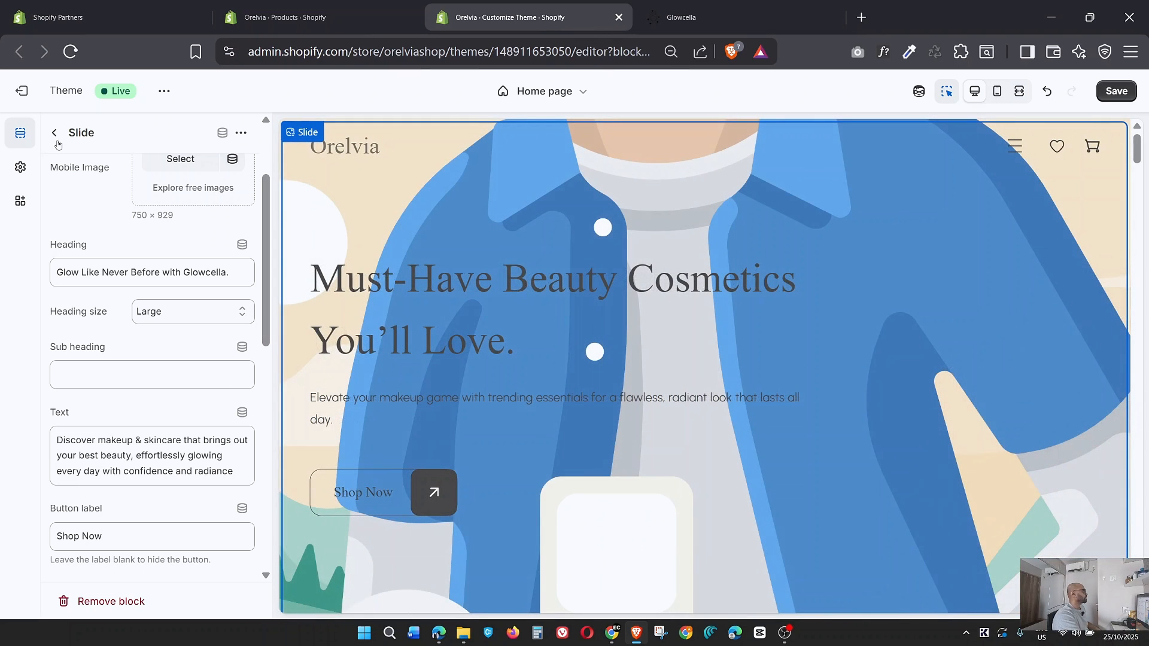
Set the "Must-Have Beauty Cosmetics" slide's image to Glow_Box_slider_1.jpg, checking the choice against the glowcella.com hero slideshow.
click(54, 133)
click(149, 337)
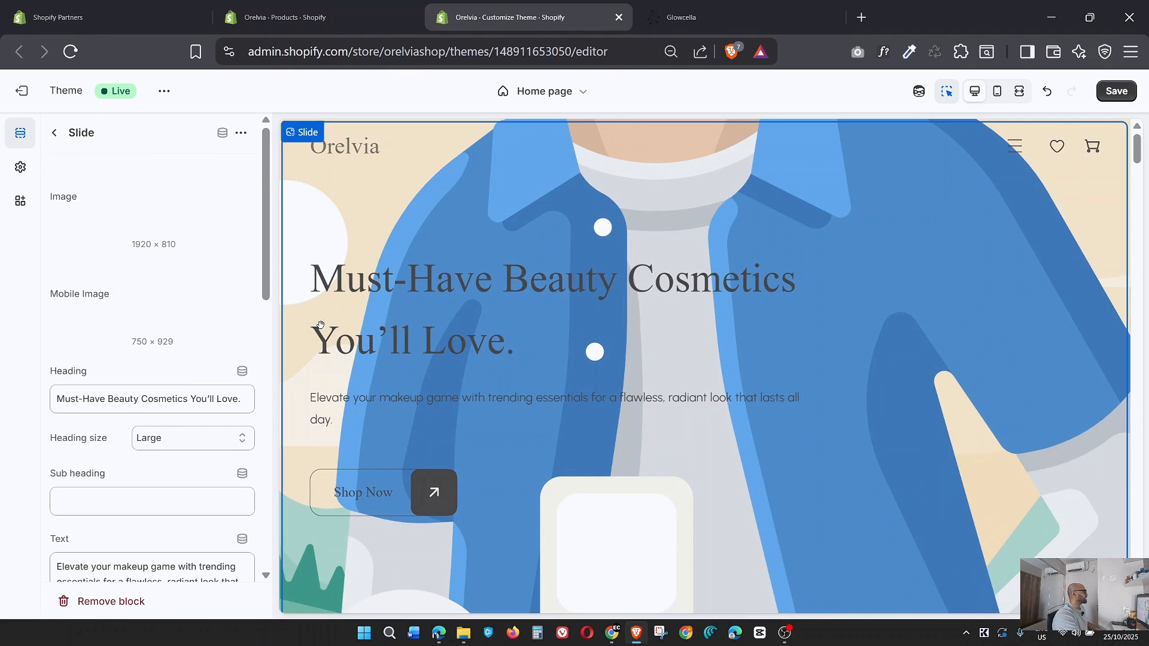
click(195, 192)
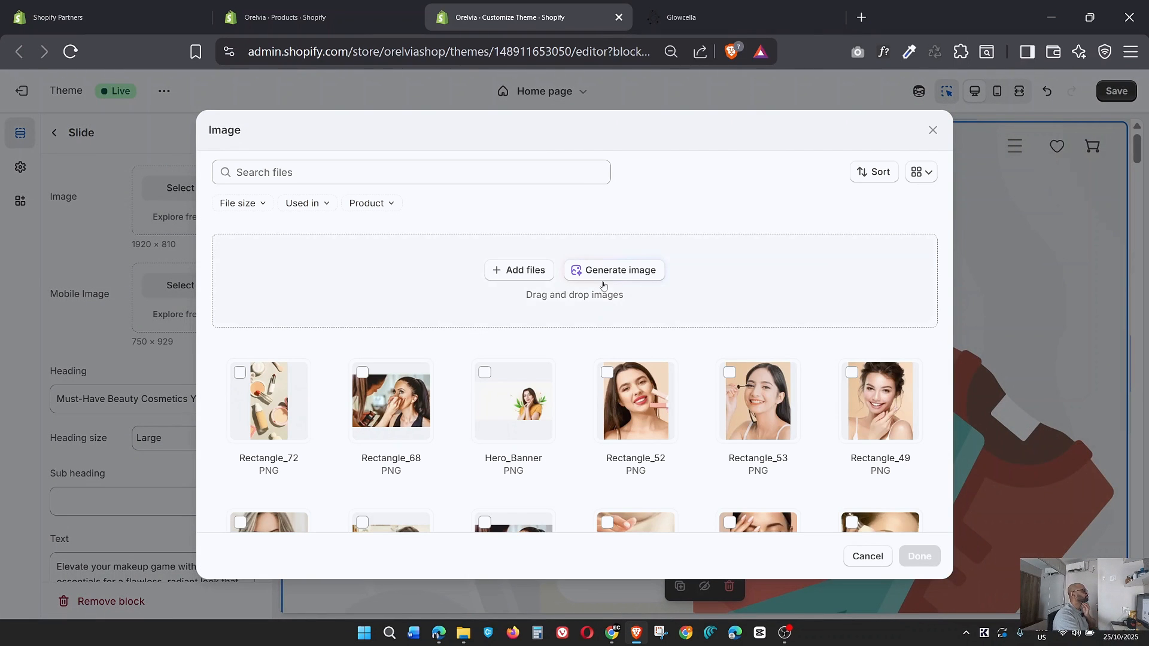
click(698, 12)
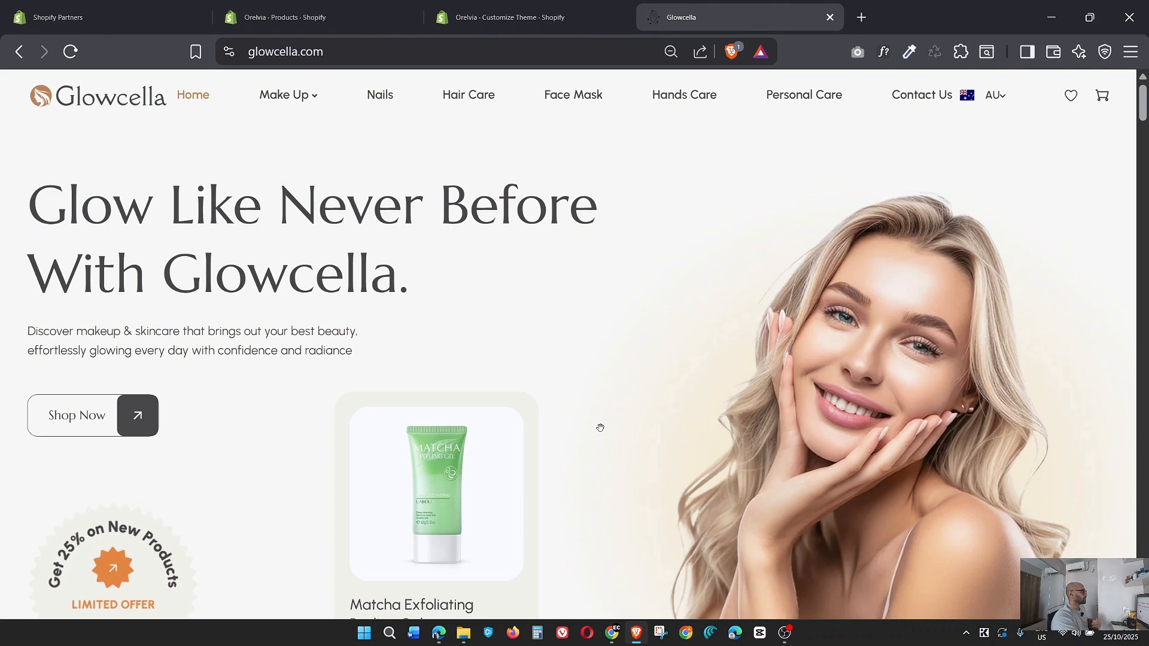
scroll(635, 424, down, 6)
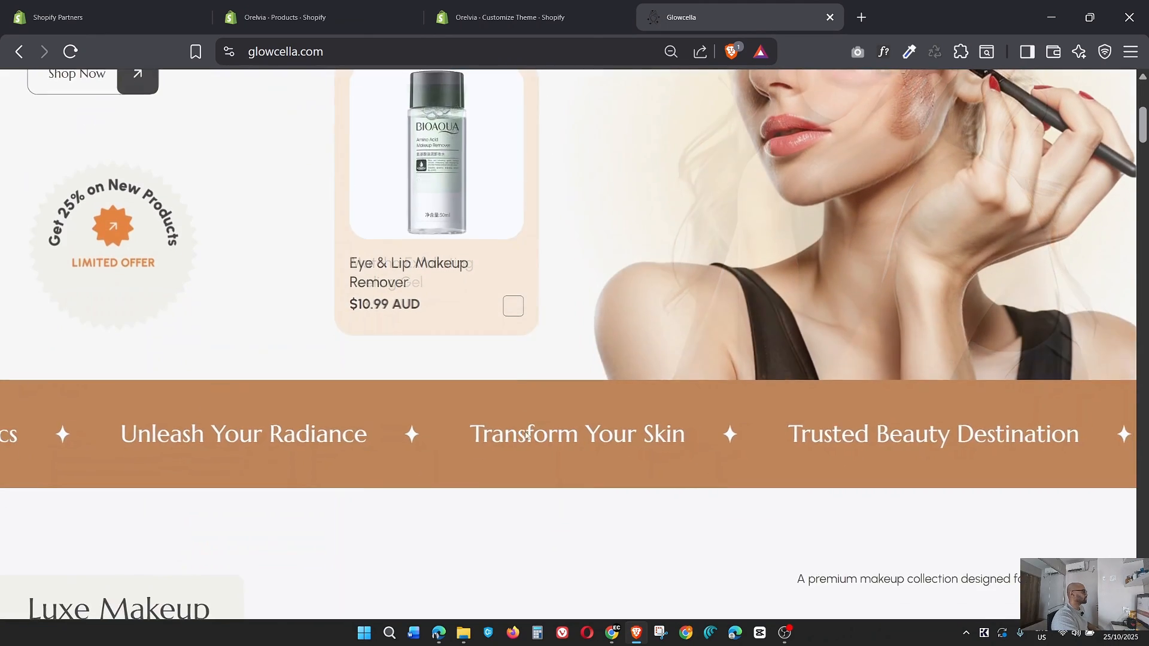
scroll(832, 368, up, 4)
click(510, 18)
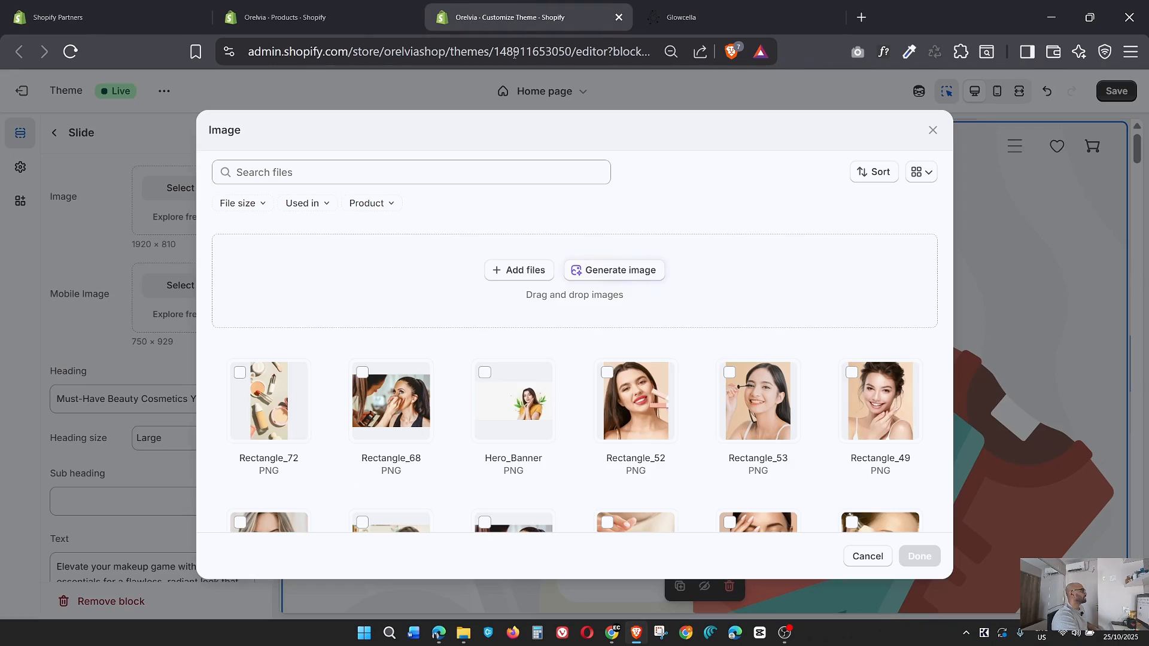
scroll(634, 383, down, 5)
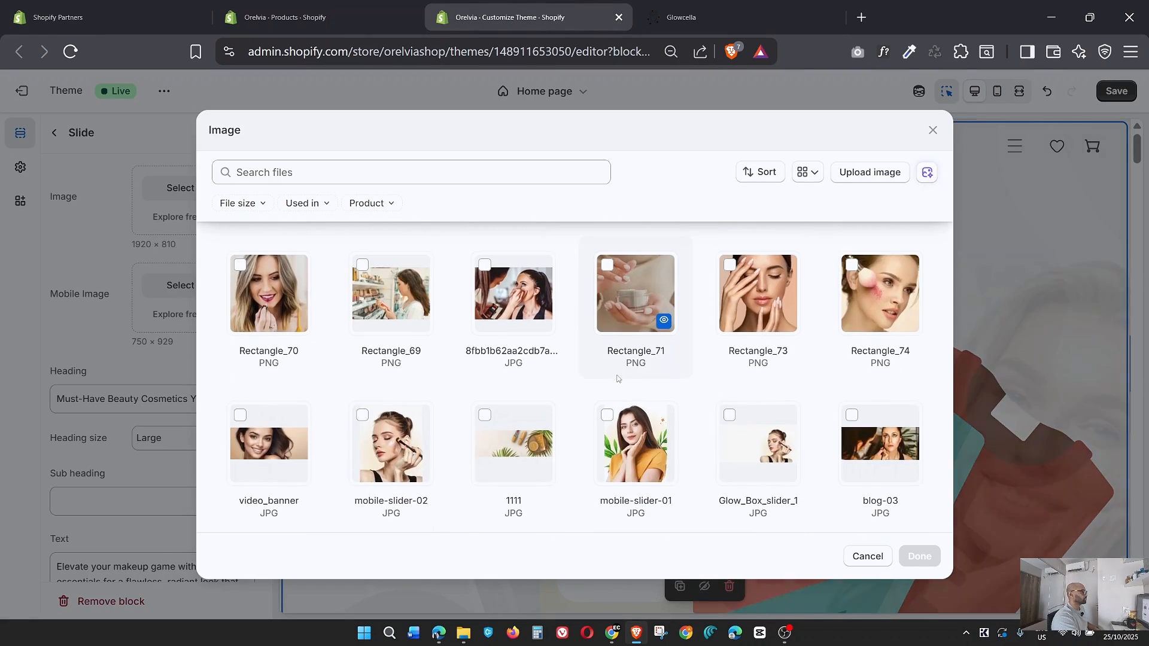
scroll(617, 378, down, 3)
scroll(538, 383, up, 3)
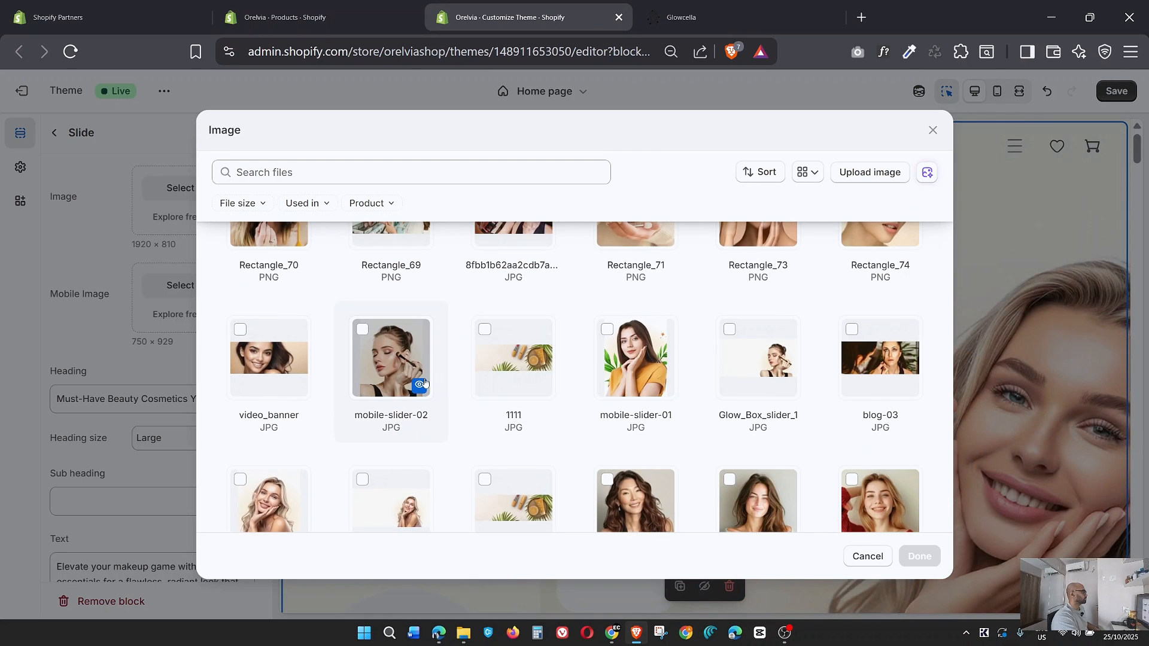
scroll(424, 384, down, 1)
scroll(425, 384, down, 7)
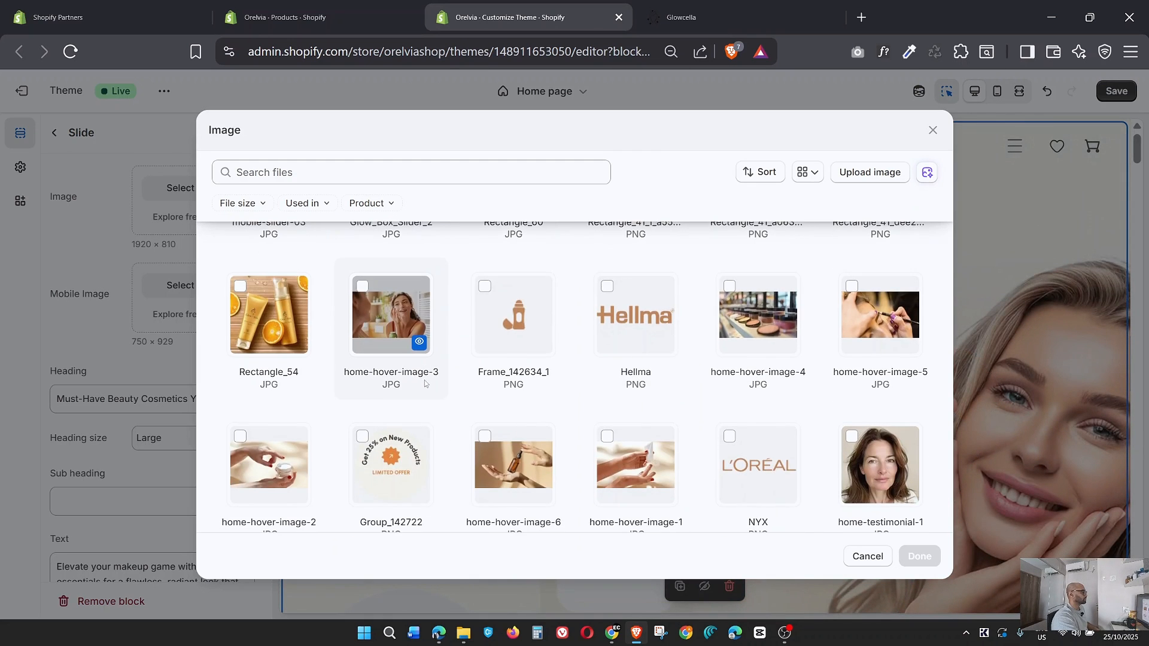
scroll(425, 384, up, 8)
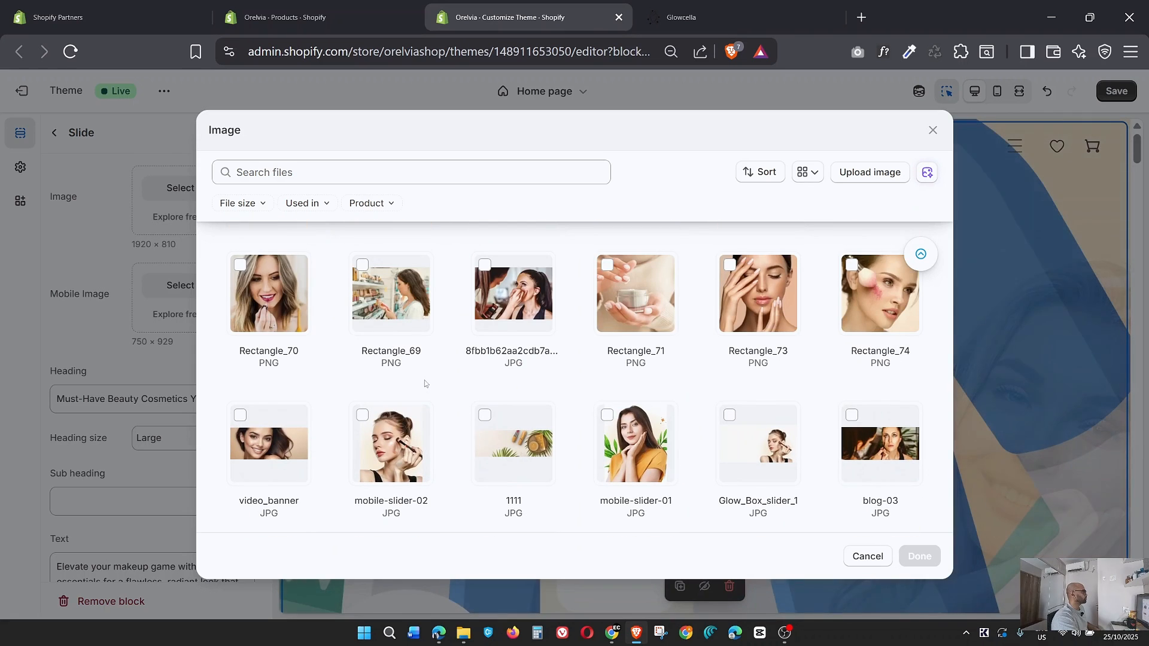
click(755, 442)
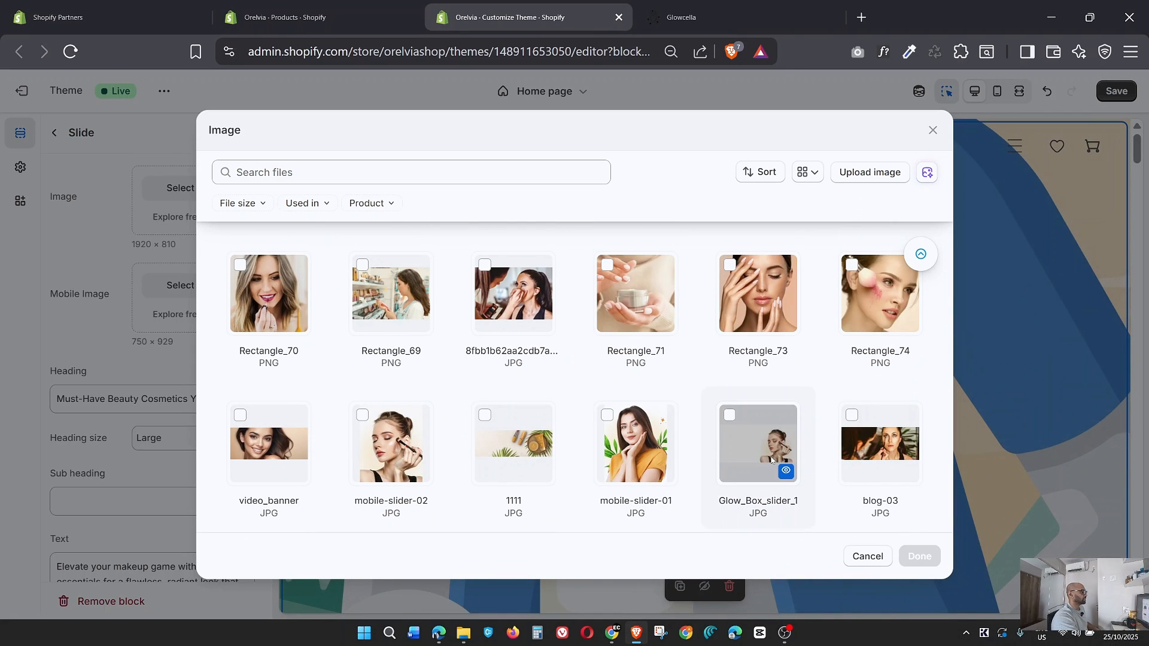
click(933, 556)
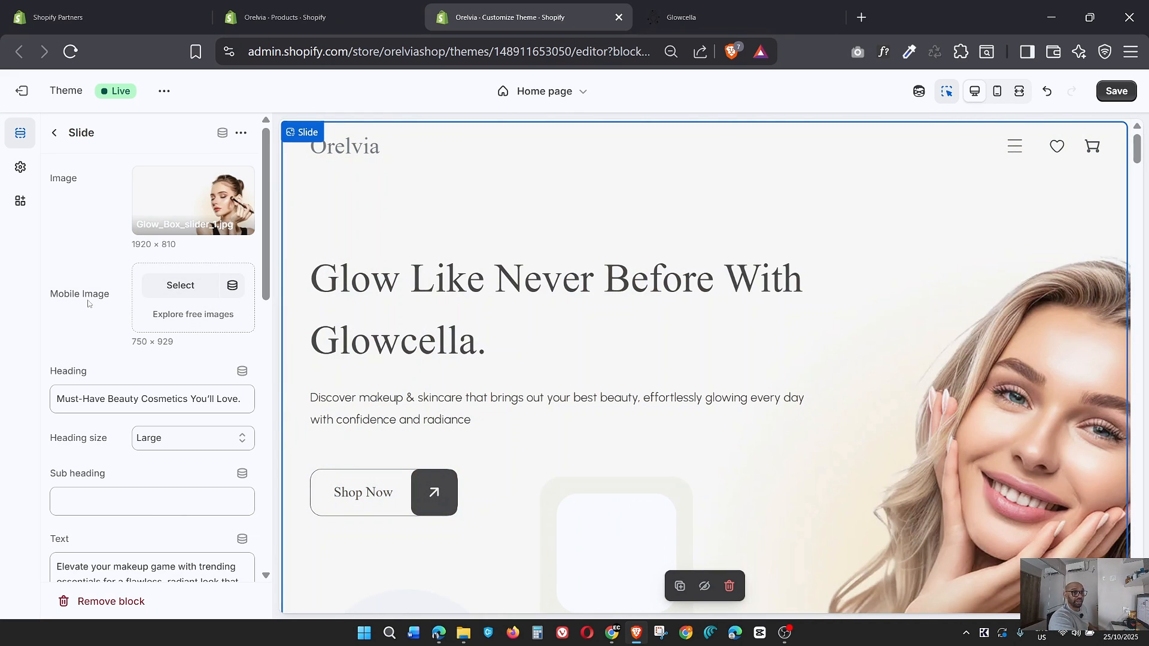
Set the "Must-Have Beauty Cosmetics" slide's mobile image to mobile-slider-02.jpg.
click(179, 286)
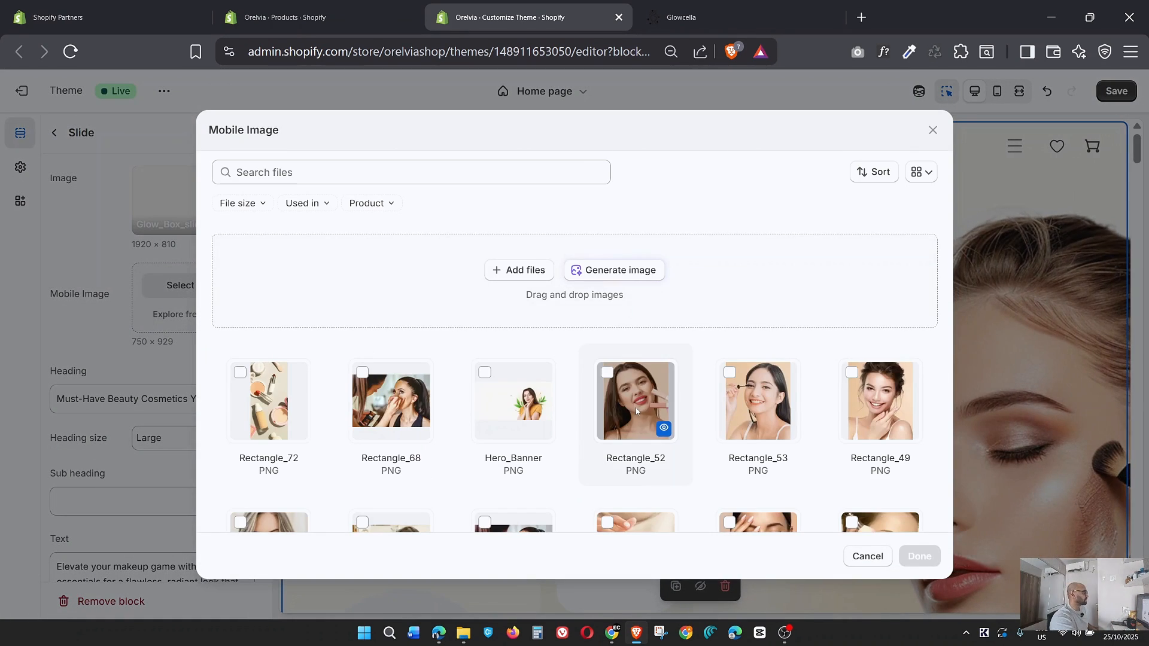
scroll(636, 410, down, 7)
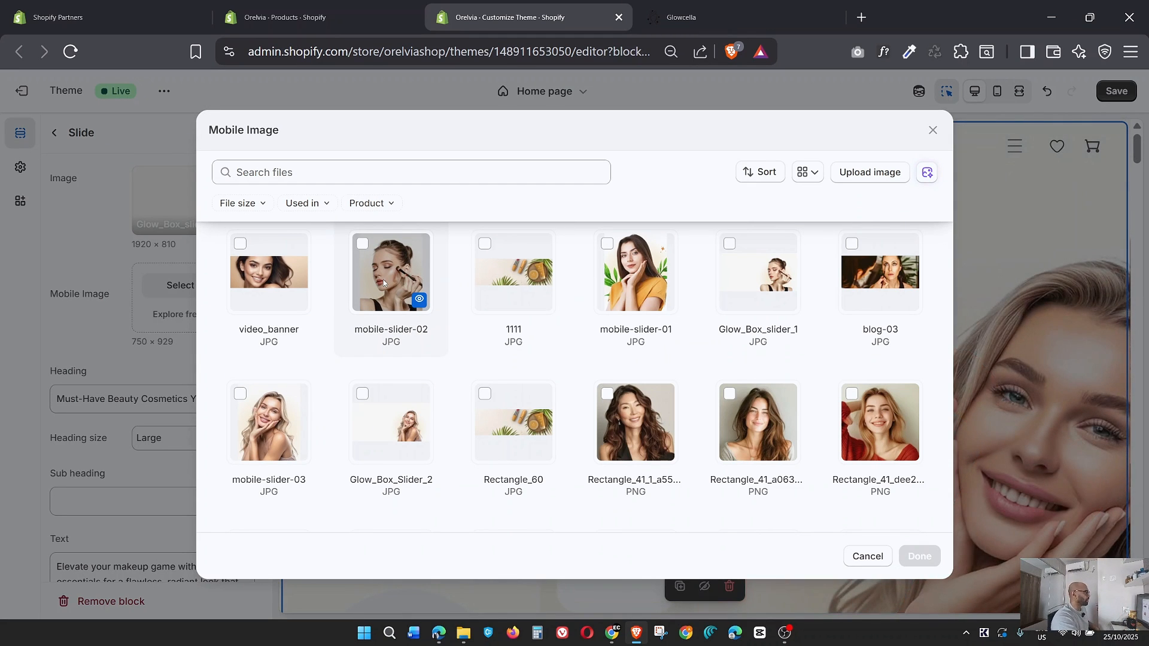
click(920, 556)
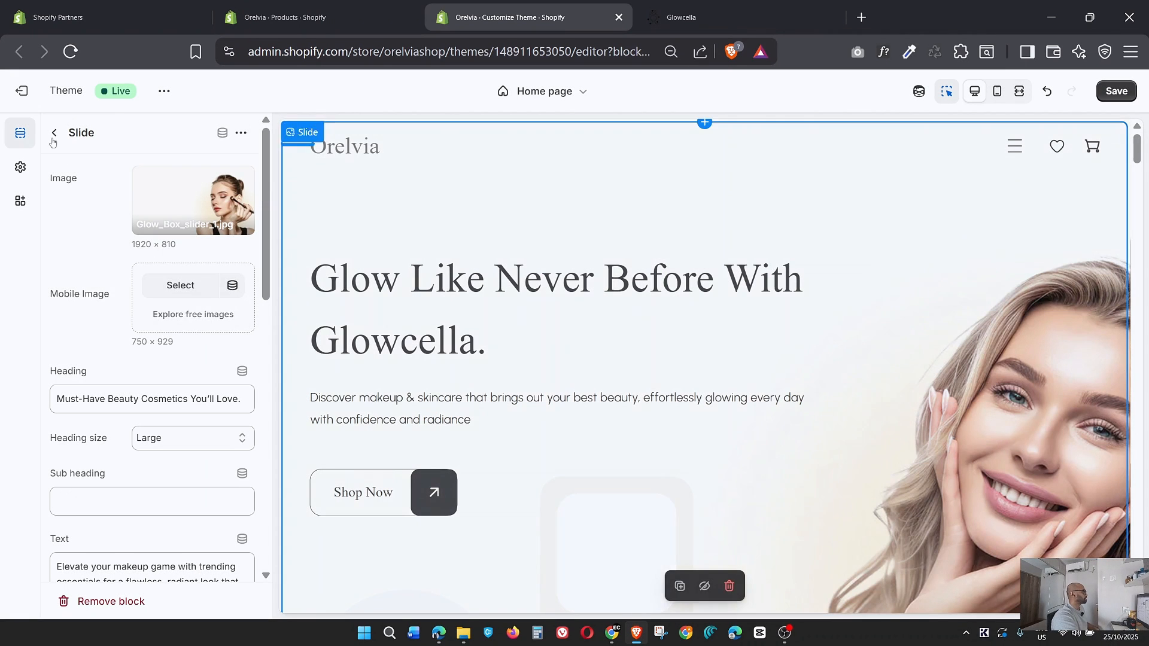
Set the "Glow Like Never Before" slide's mobile image to mobile-slider-03.jpg.
click(54, 133)
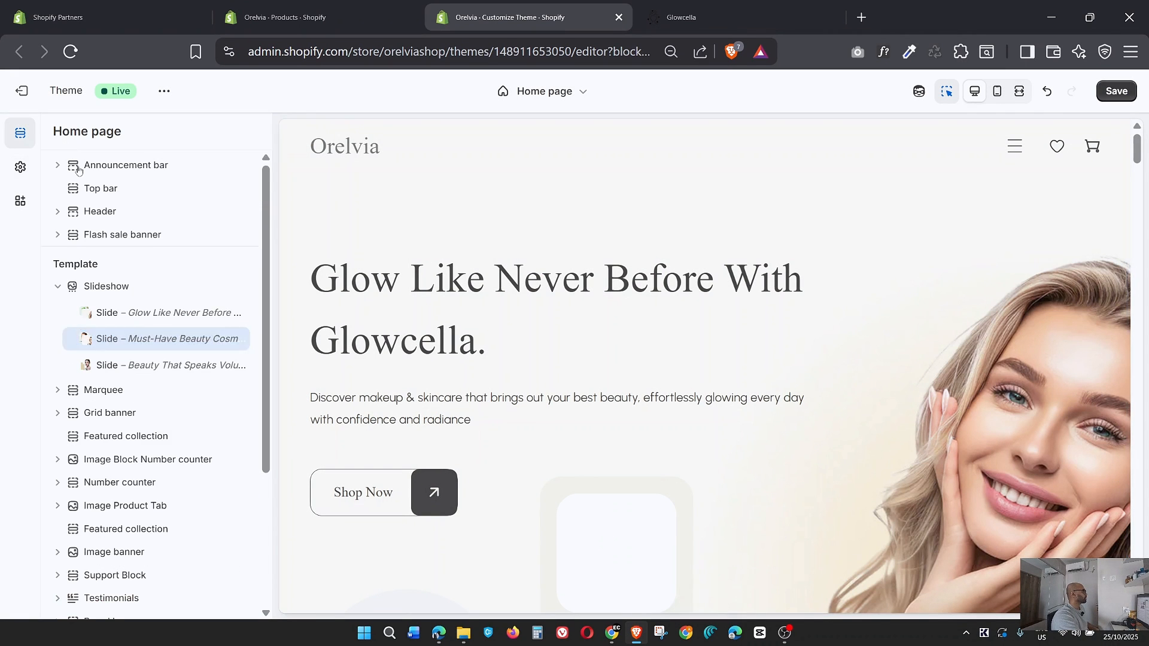
click(111, 316)
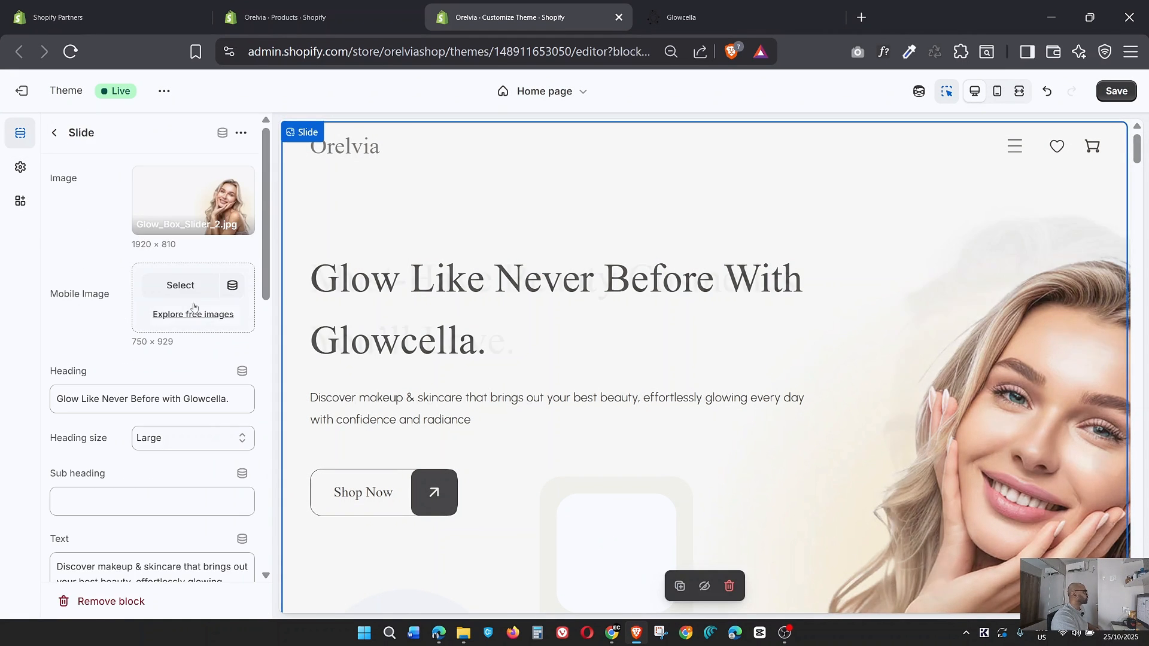
click(191, 288)
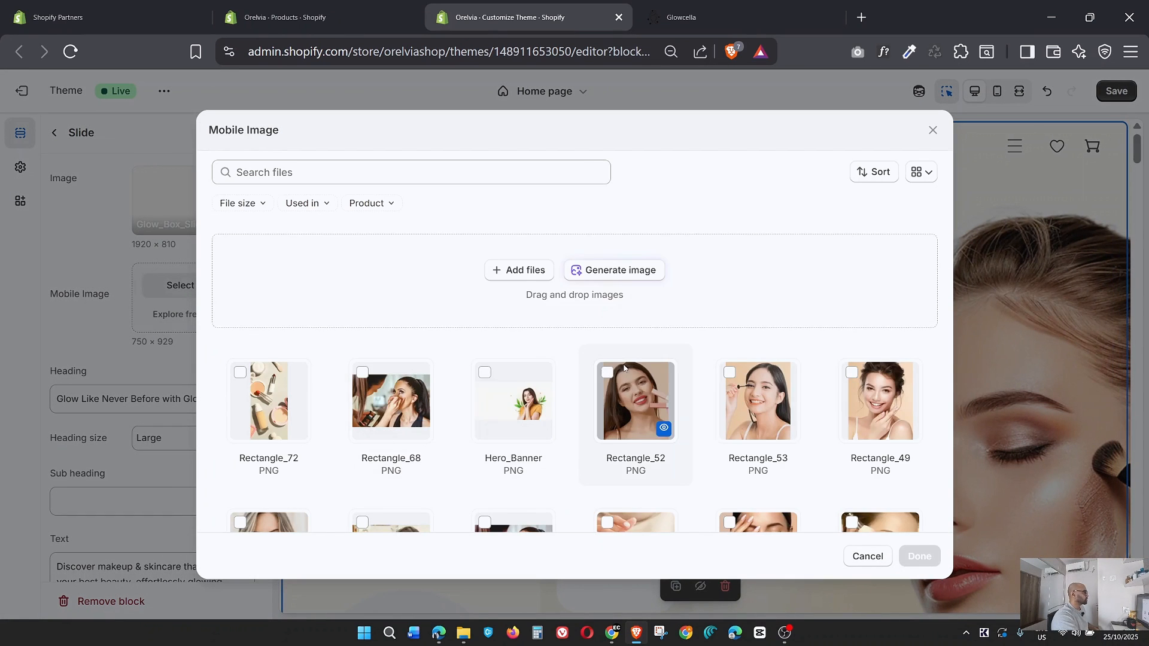
scroll(625, 367, down, 5)
scroll(625, 367, down, 3)
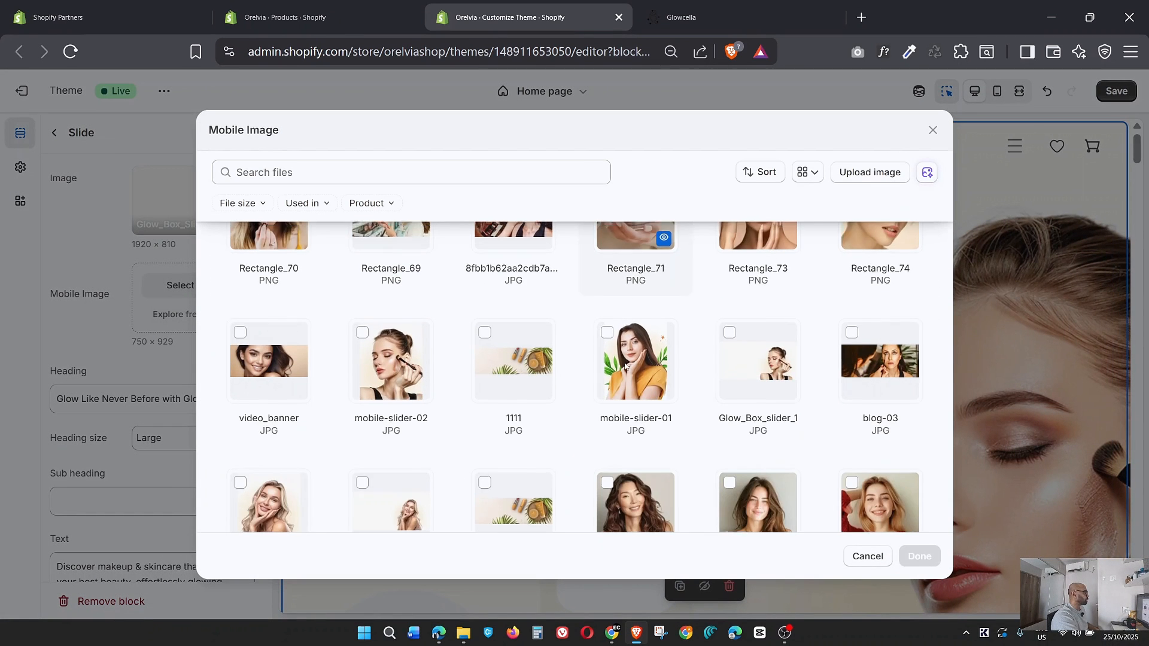
scroll(724, 372, down, 1)
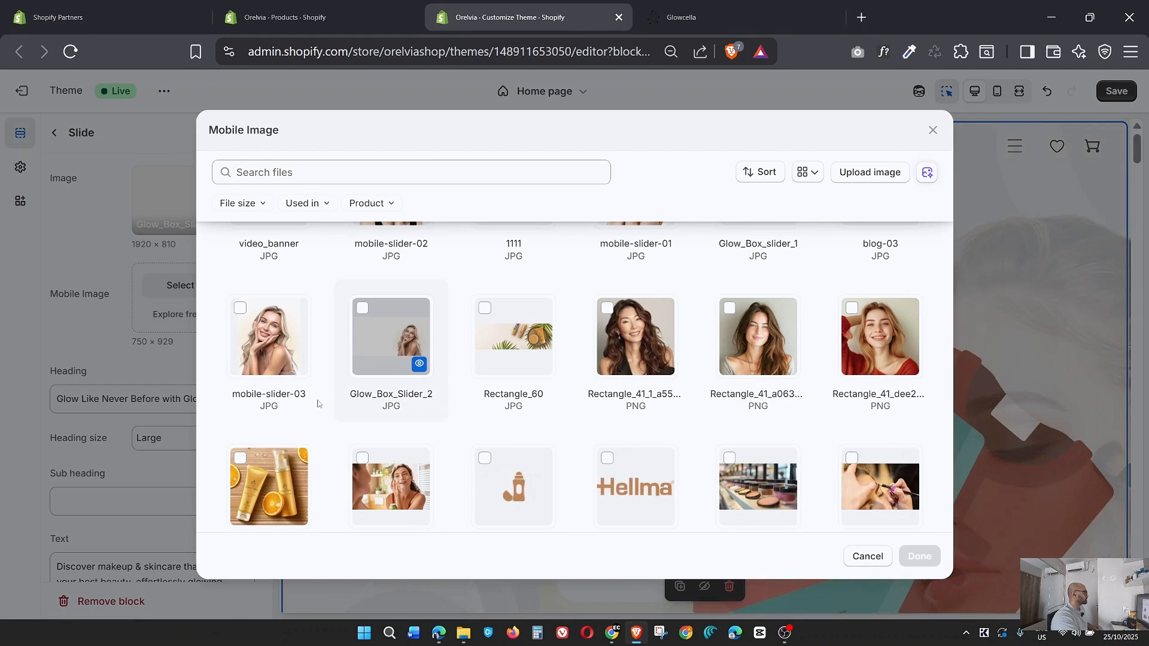
click(251, 389)
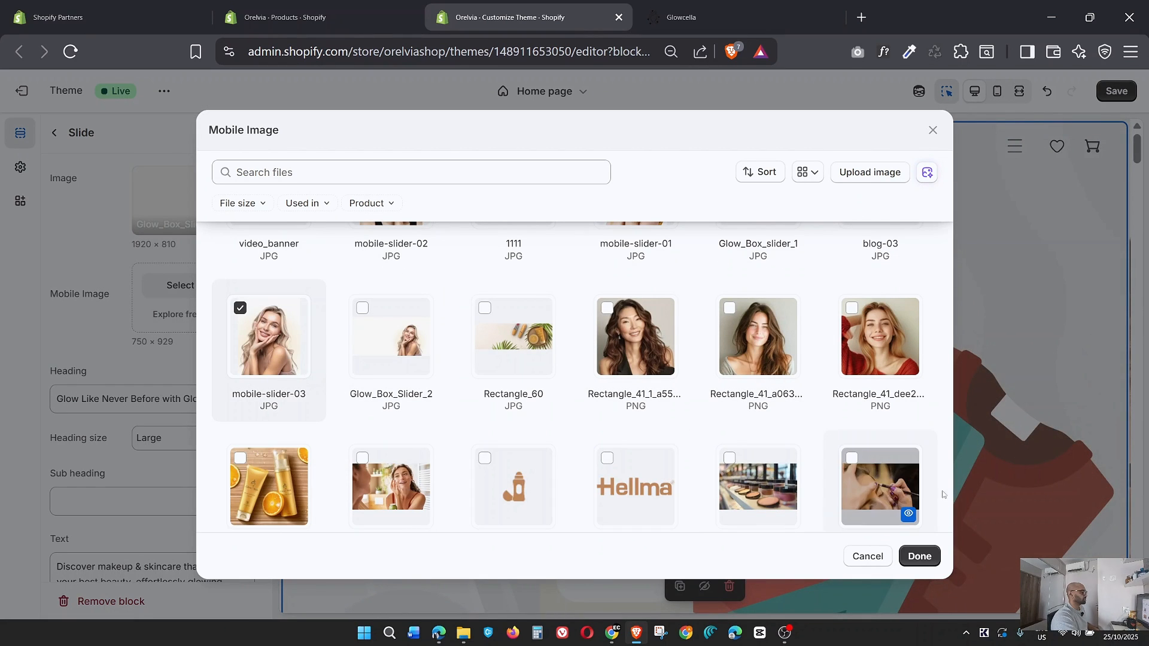
click(918, 556)
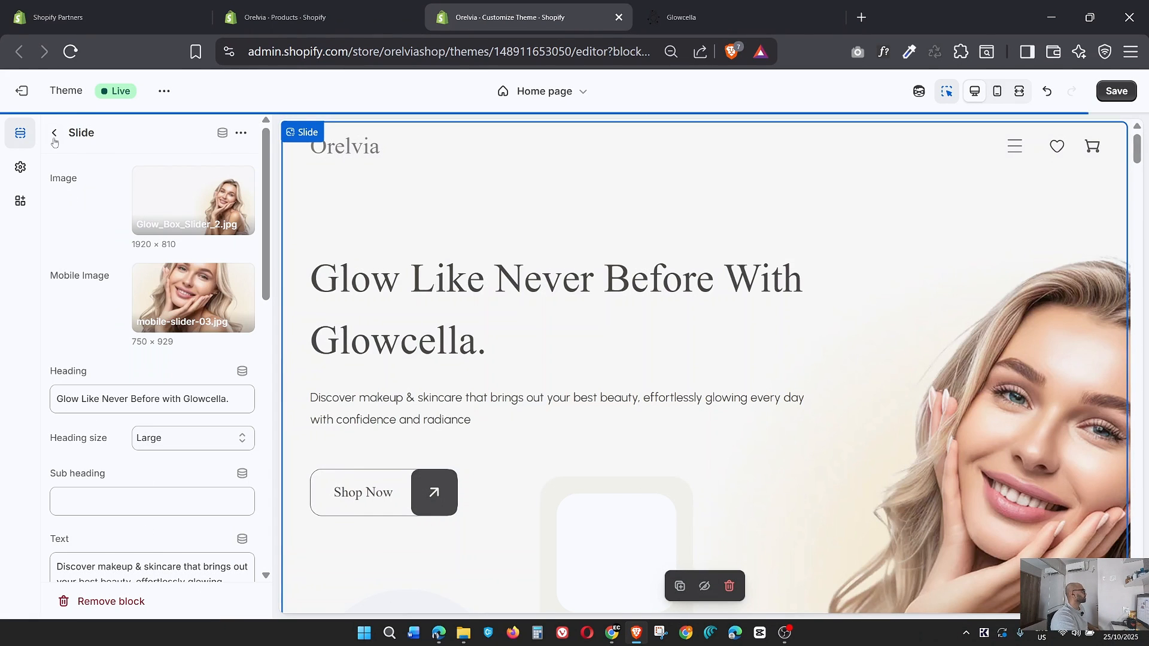
Reopen the "Must-Have Beauty Cosmetics" slide and review its images, offer image, product, deal banner and mobile layout settings.
click(54, 132)
click(110, 339)
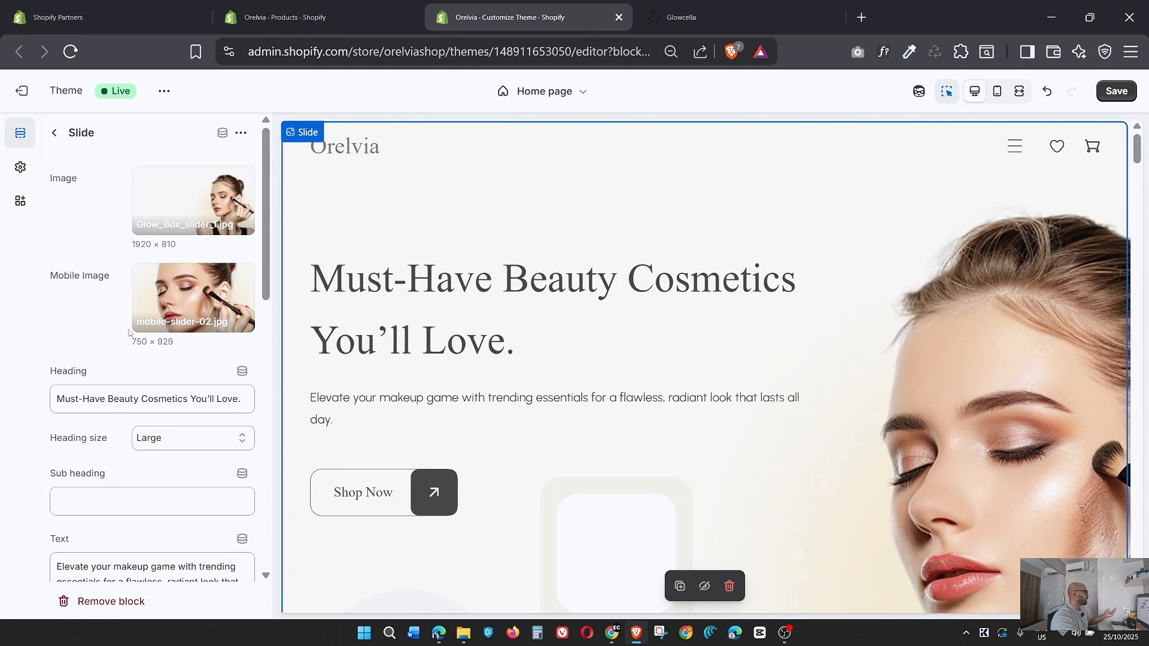
scroll(129, 332, down, 7)
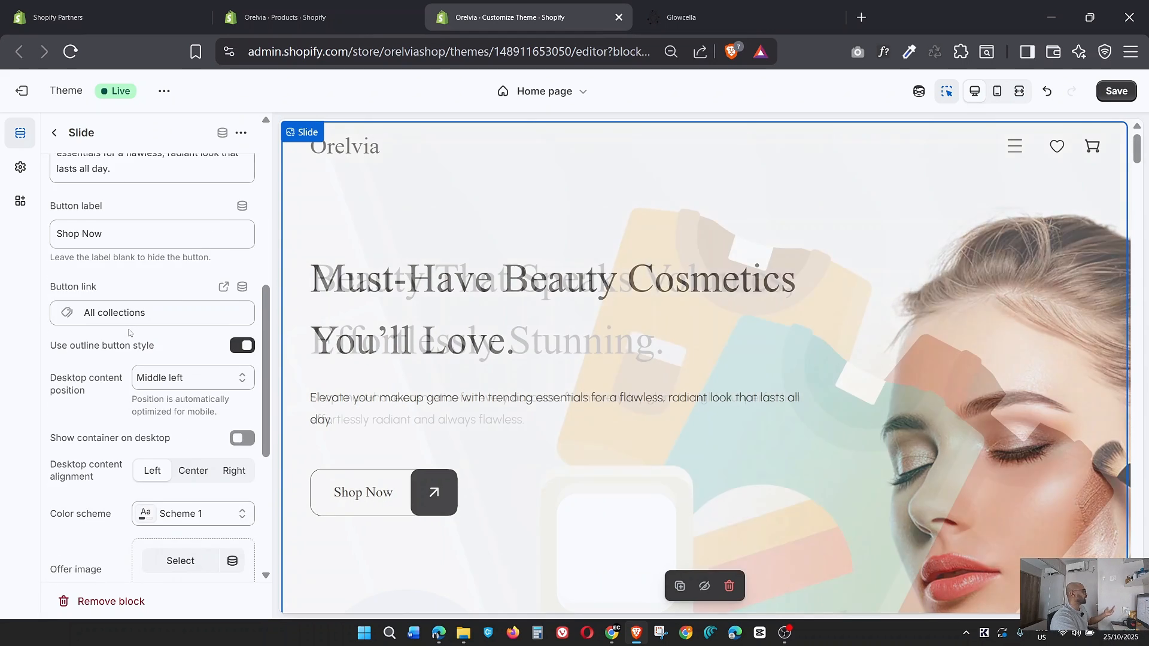
scroll(128, 332, down, 3)
scroll(129, 333, down, 2)
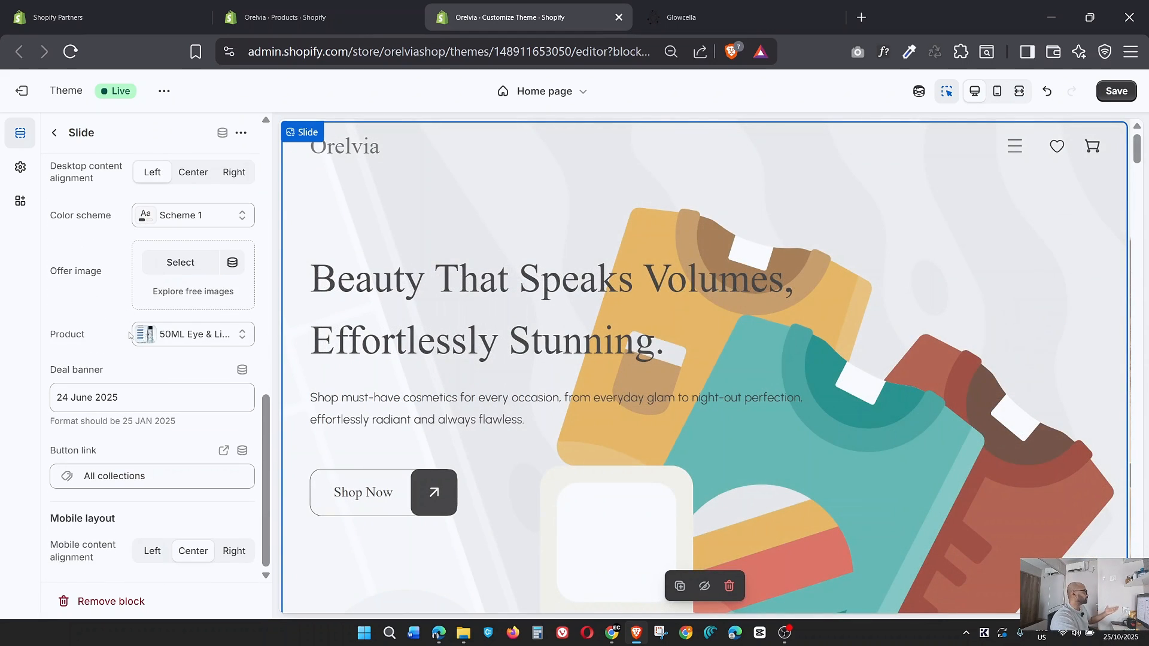
scroll(128, 333, up, 12)
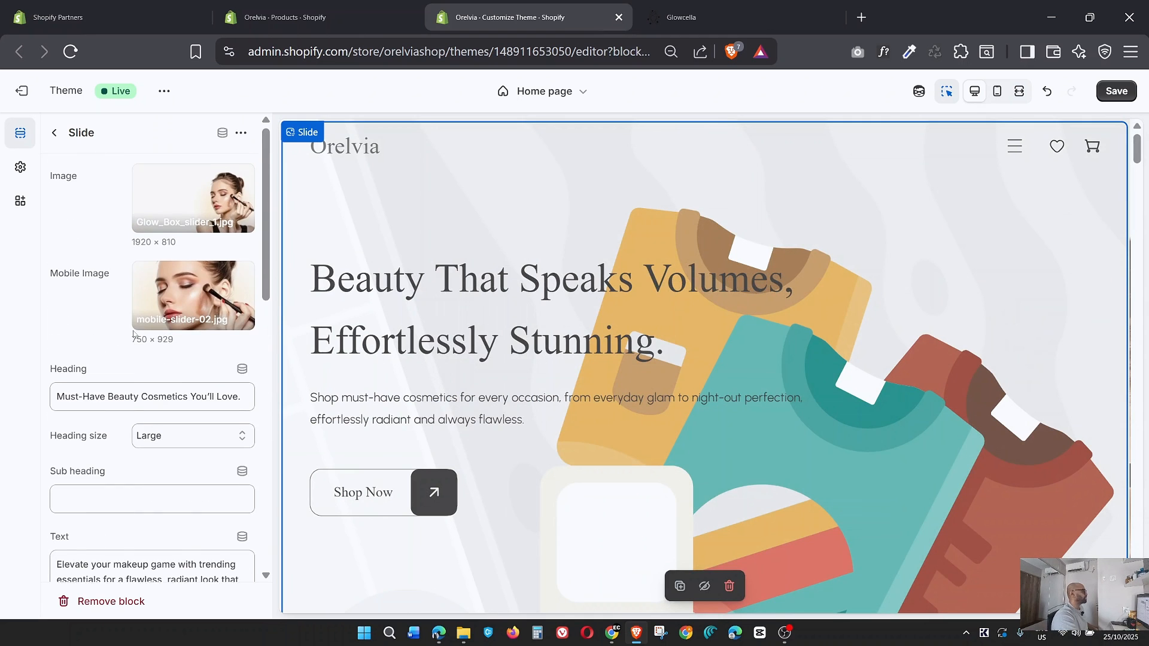
Set the "Beauty That Speaks Volumes" slide's image to Hero_Banner.png.
click(54, 133)
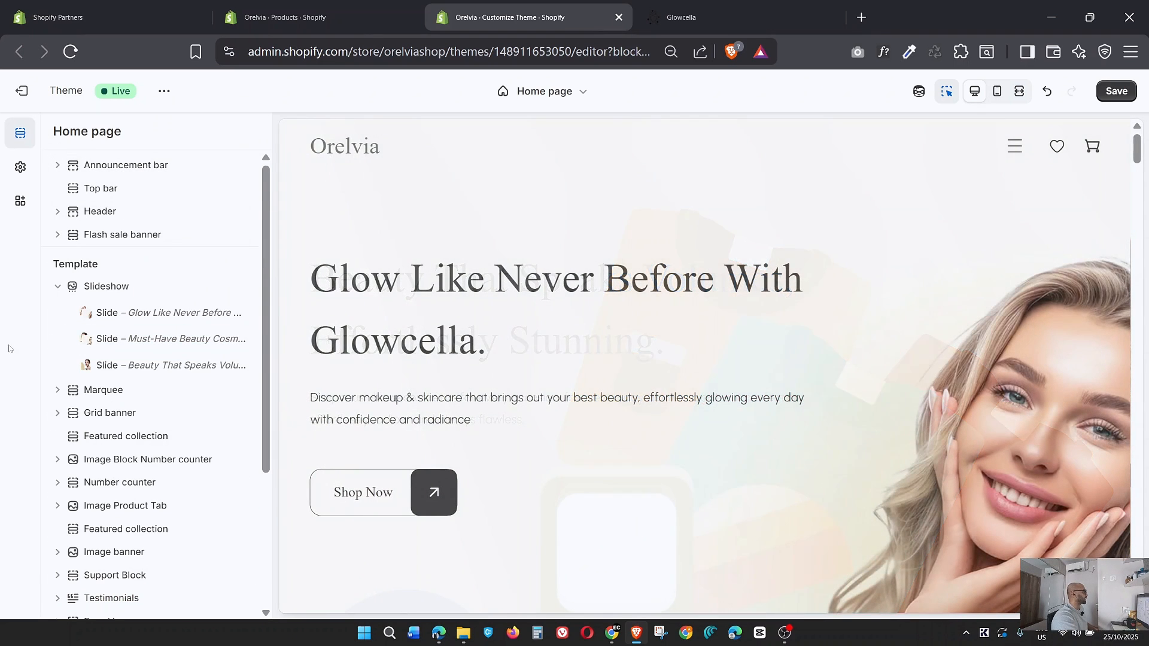
click(115, 367)
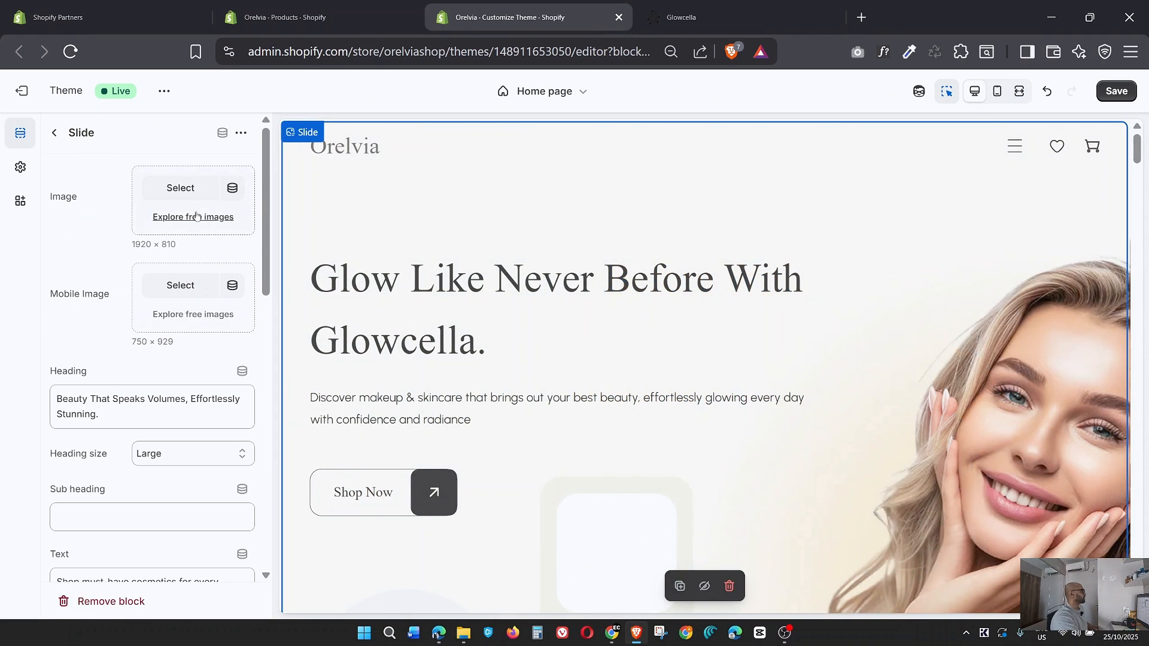
click(181, 188)
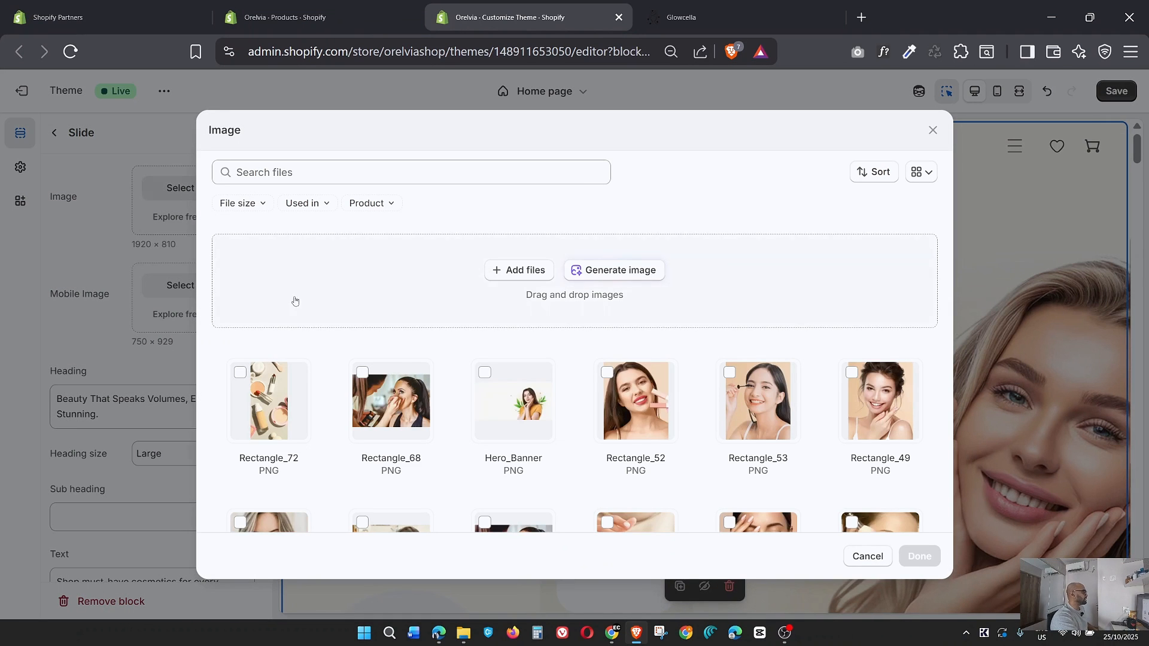
click(515, 412)
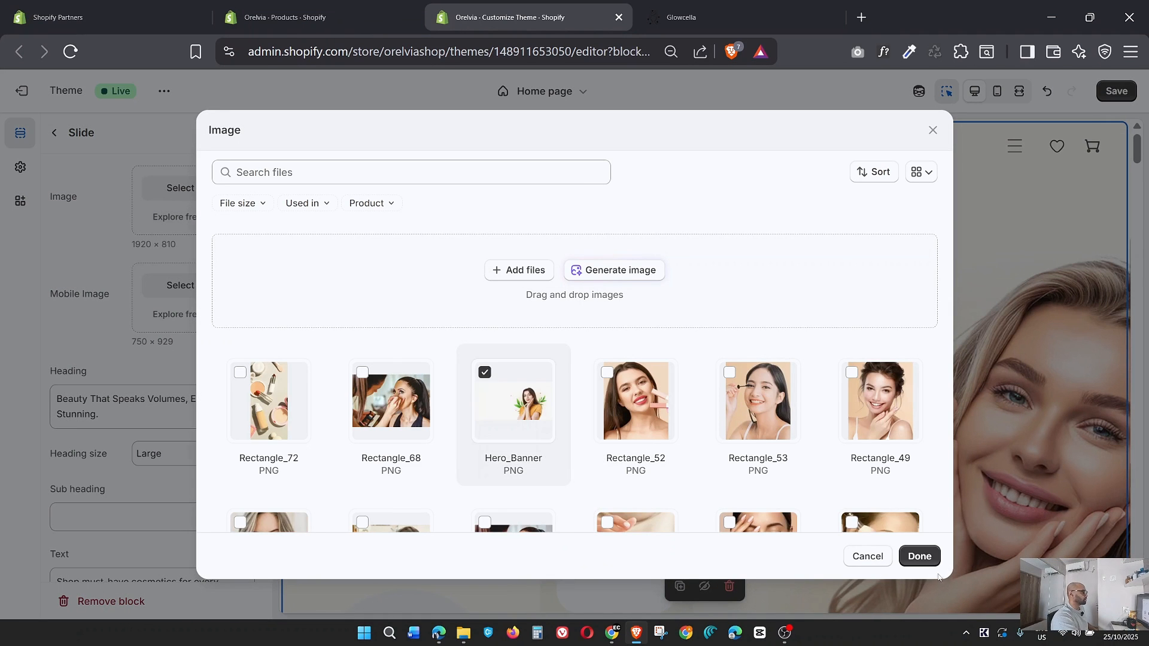
click(920, 556)
Set the "Beauty That Speaks Volumes" slide's mobile image to mobile-slider-01.jpg.
click(180, 286)
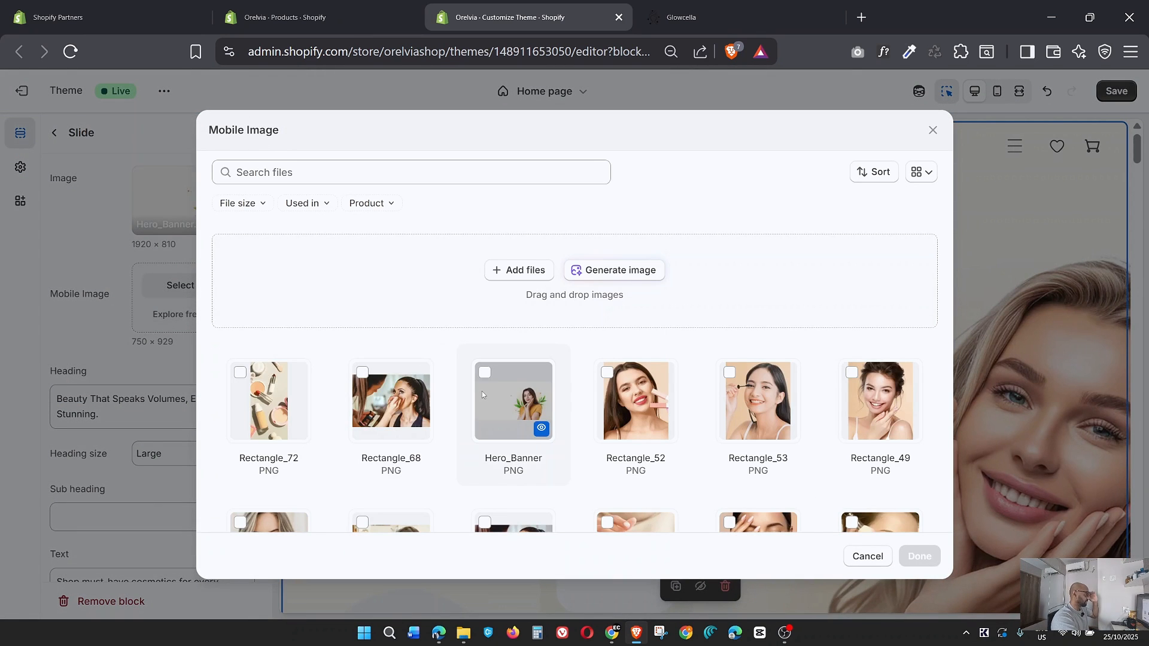
scroll(487, 392, down, 3)
scroll(489, 395, down, 2)
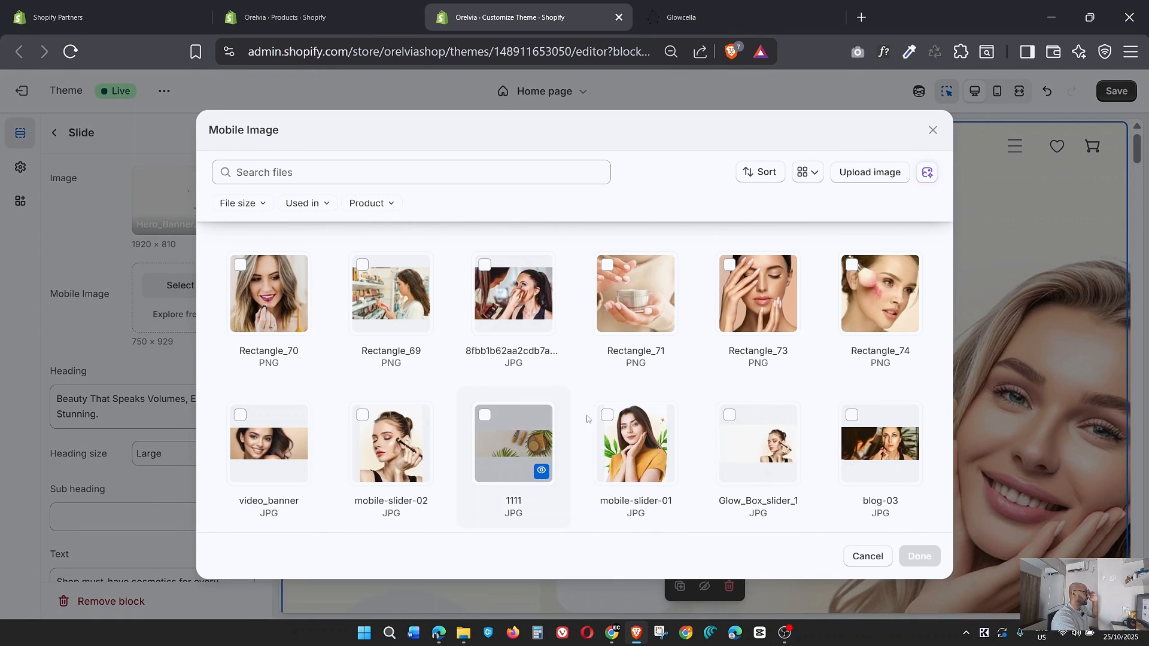
click(635, 443)
click(919, 557)
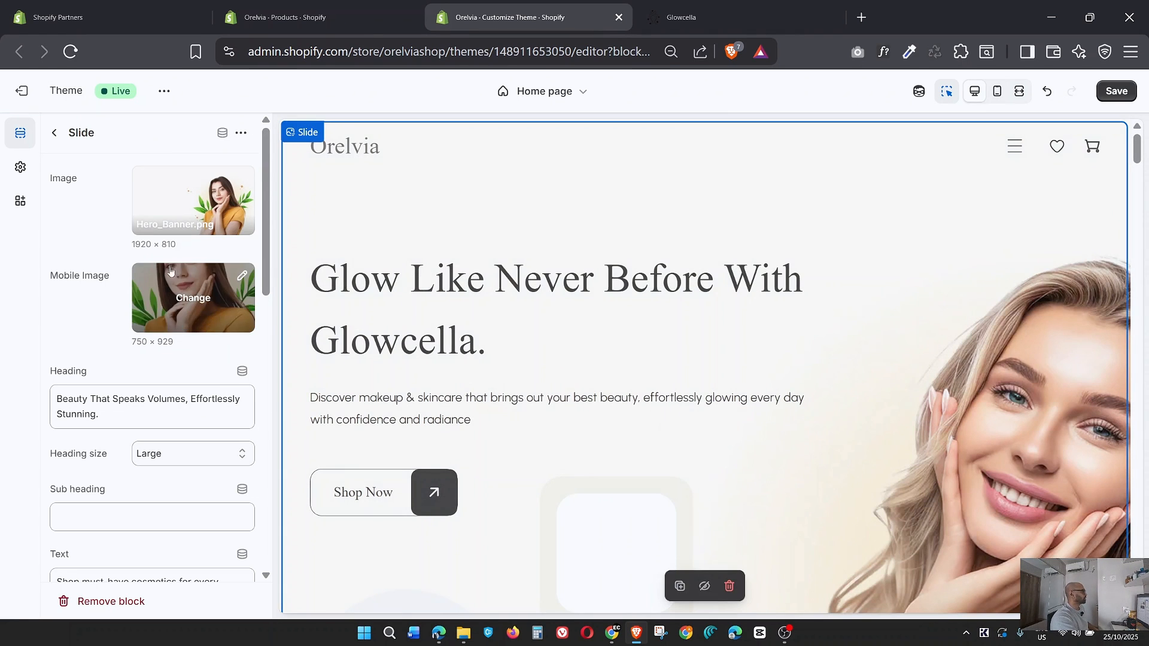
Check the recommended desktop and mobile image dimensions for the slide, and save the theme changes.
drag(178, 245, 131, 245)
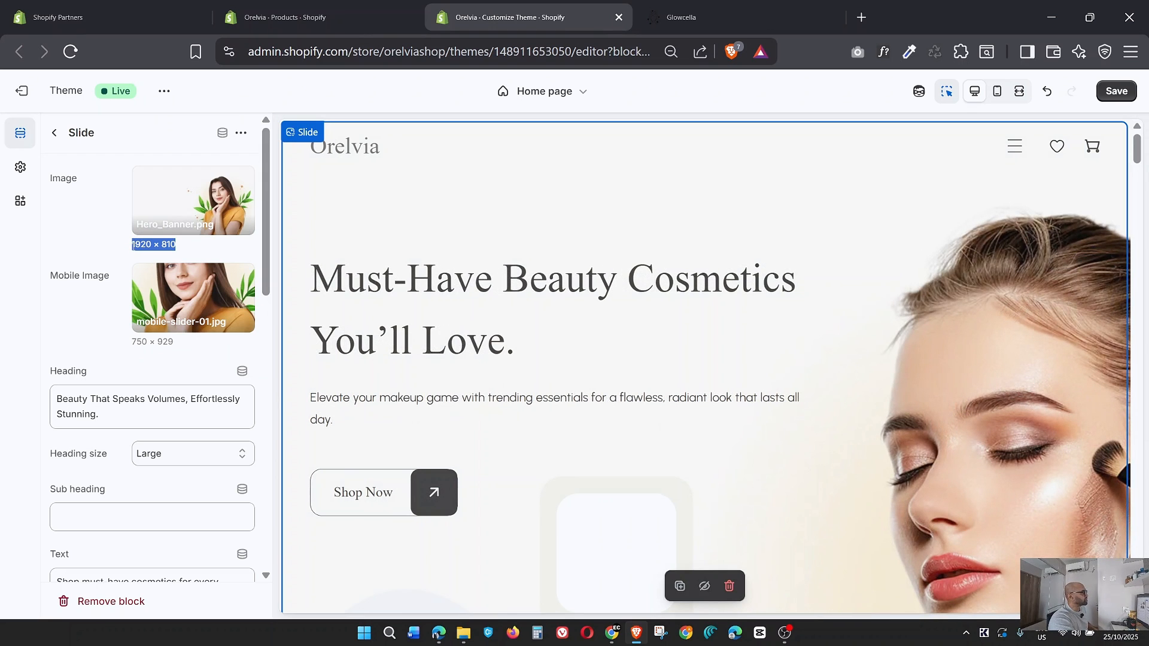
click(178, 344)
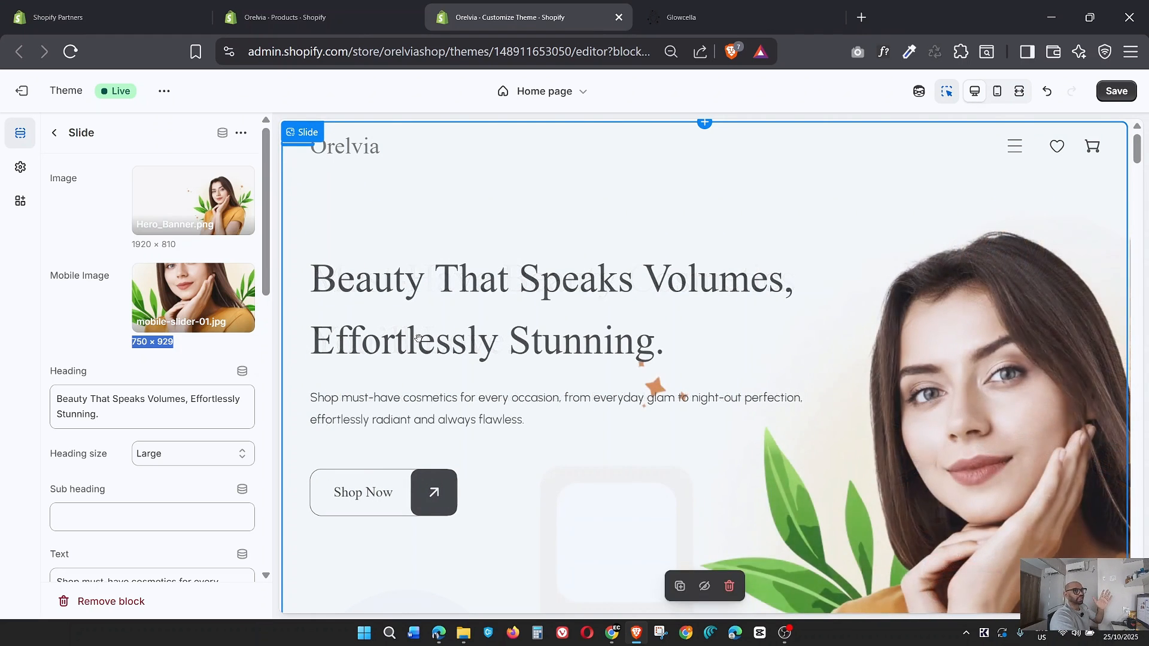
click(1117, 91)
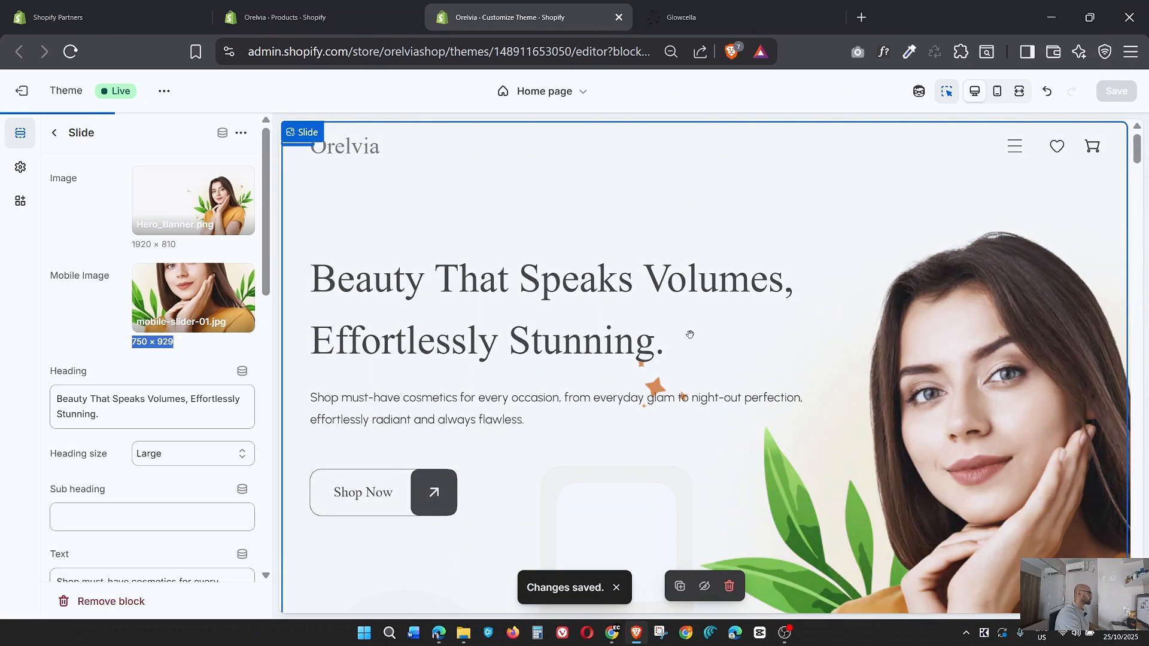
Preview the slideshow in full-width view, and return to the desktop view.
click(1020, 92)
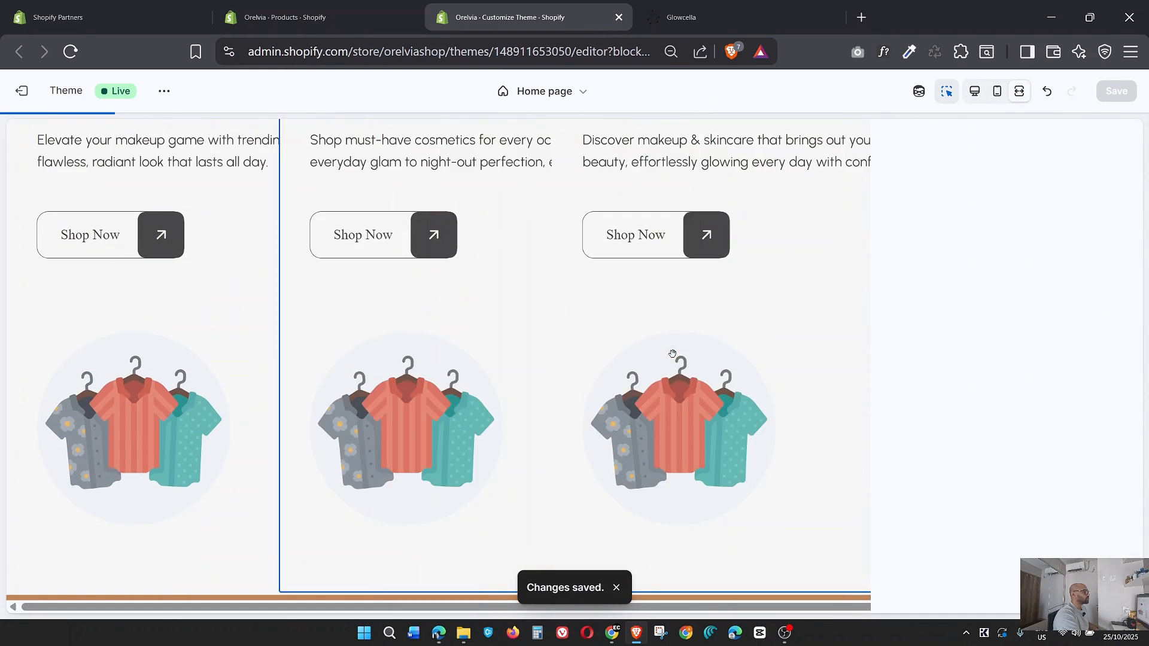
scroll(672, 354, up, 3)
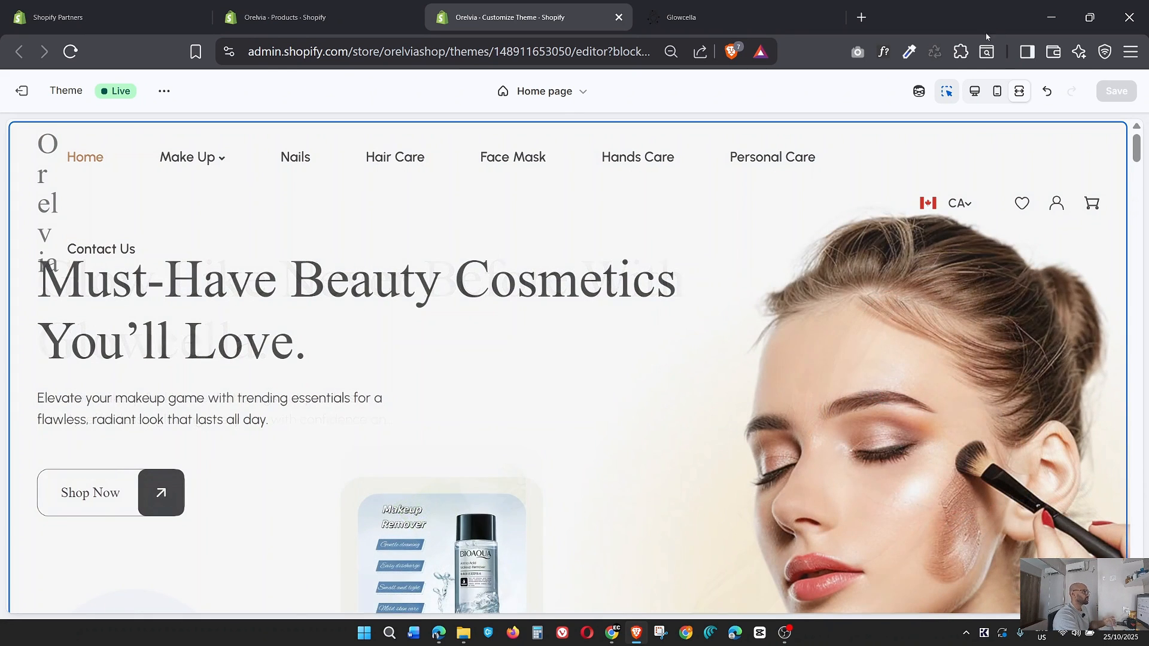
click(974, 92)
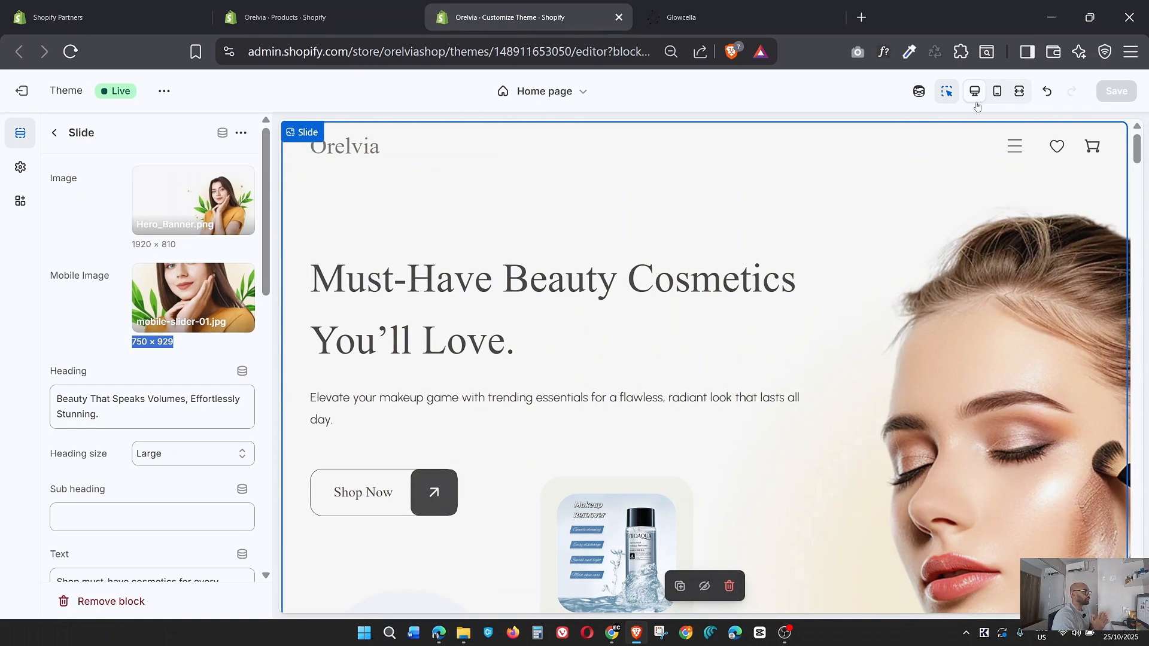
Ask the Sidekick assistant to "Create a Hotspot section with flickering hotspots. Add collections and image".
click(919, 92)
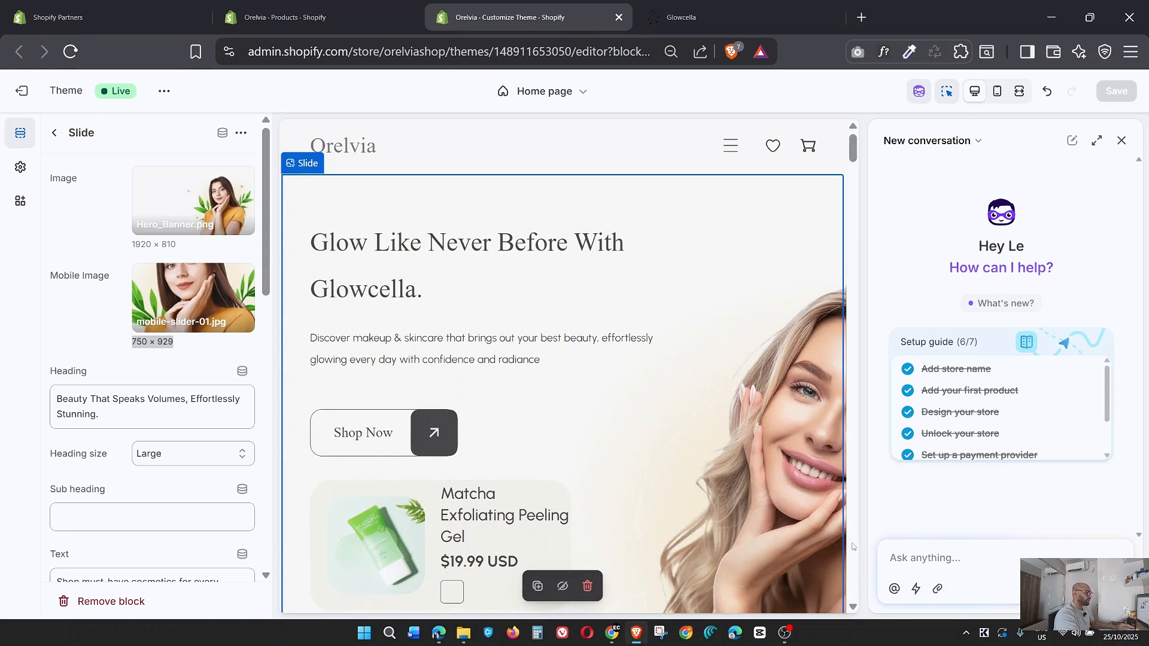
text(Create a)
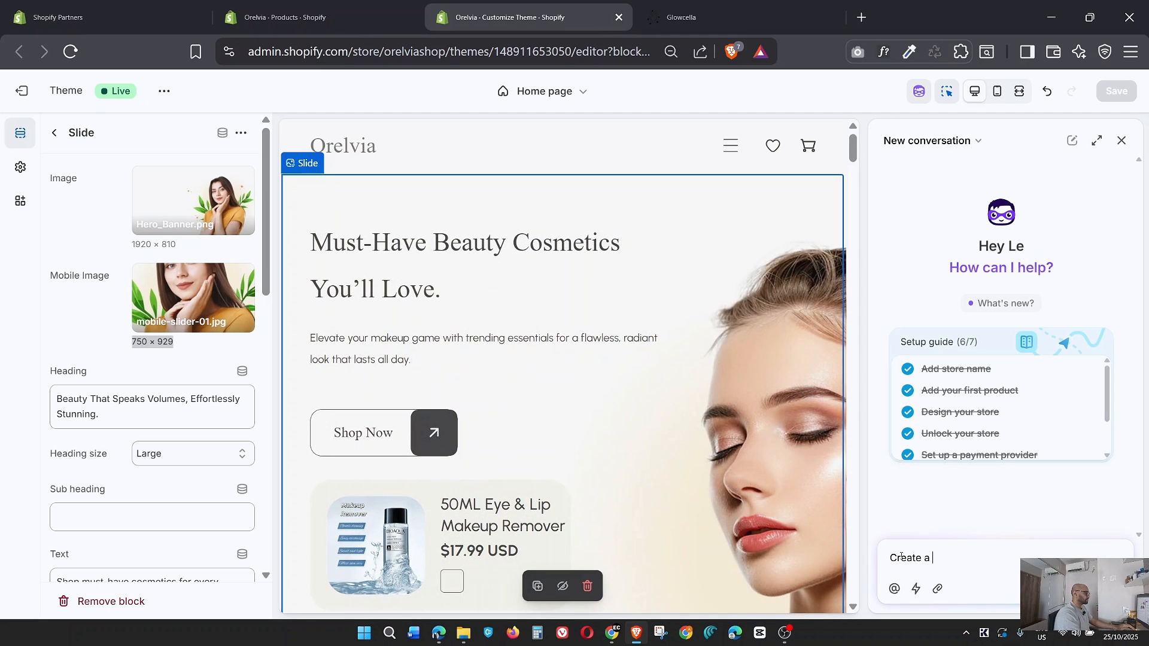
text( Hotspot section with)
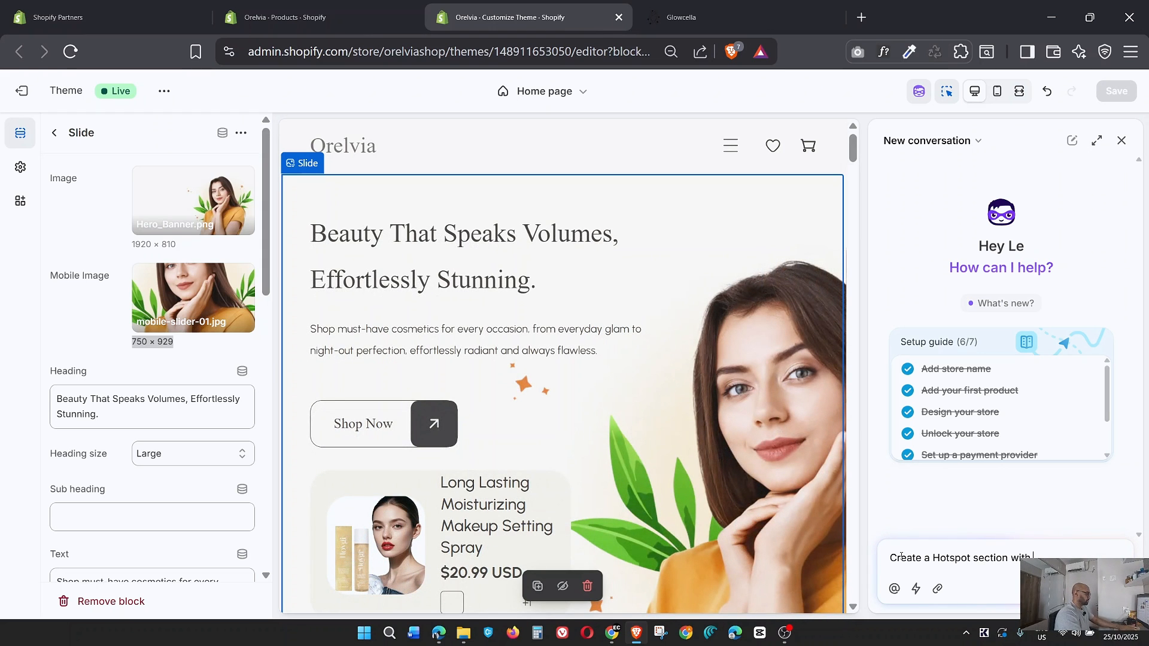
text( flickering hots)
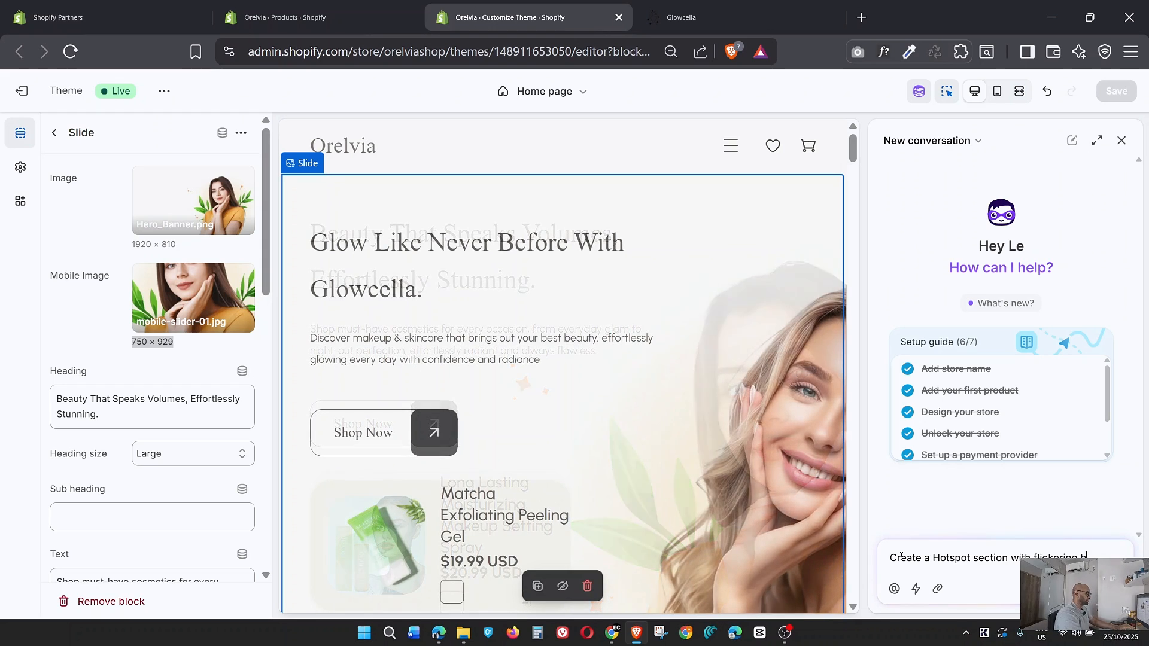
text(pots)
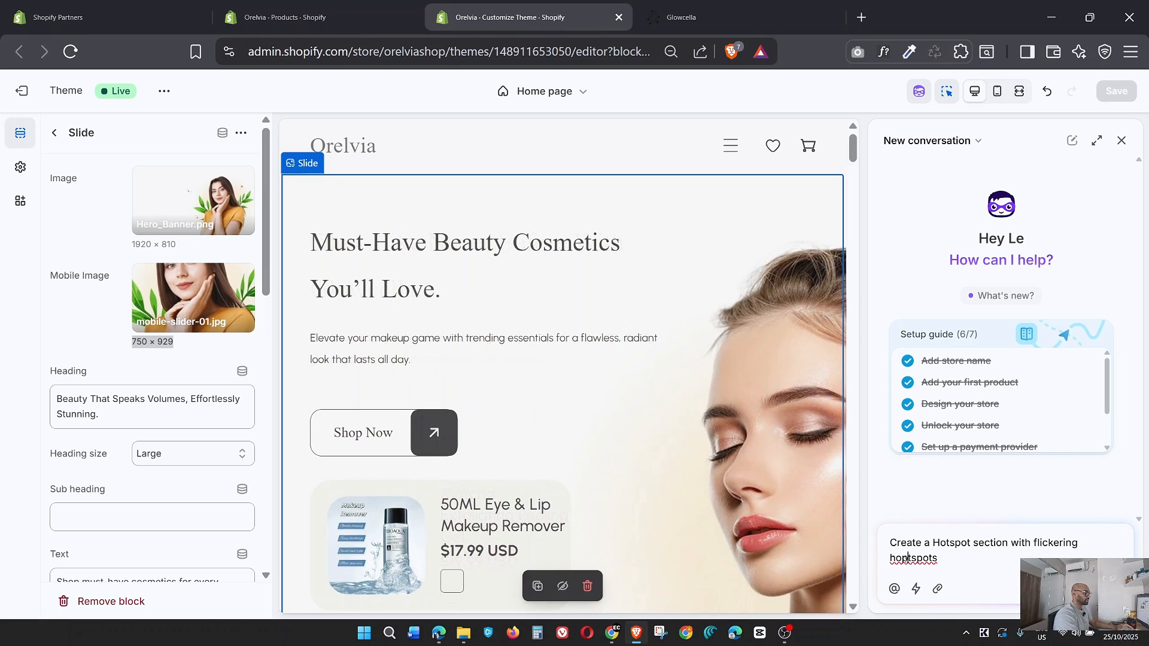
key(BackSpace)
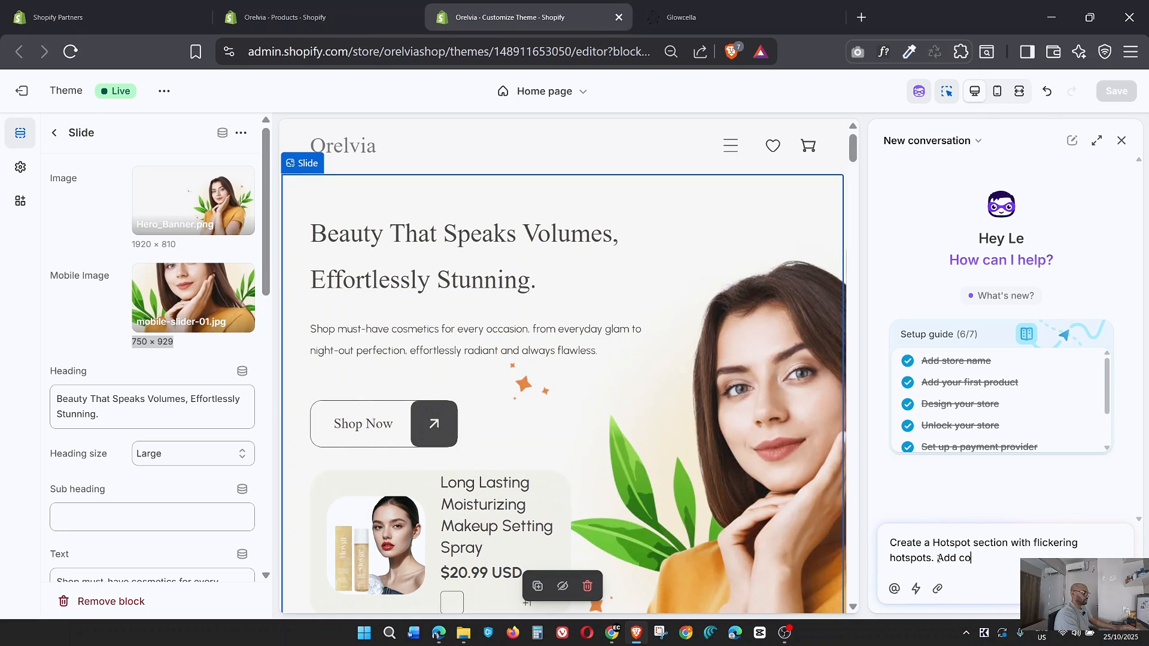
text(ctions and image)
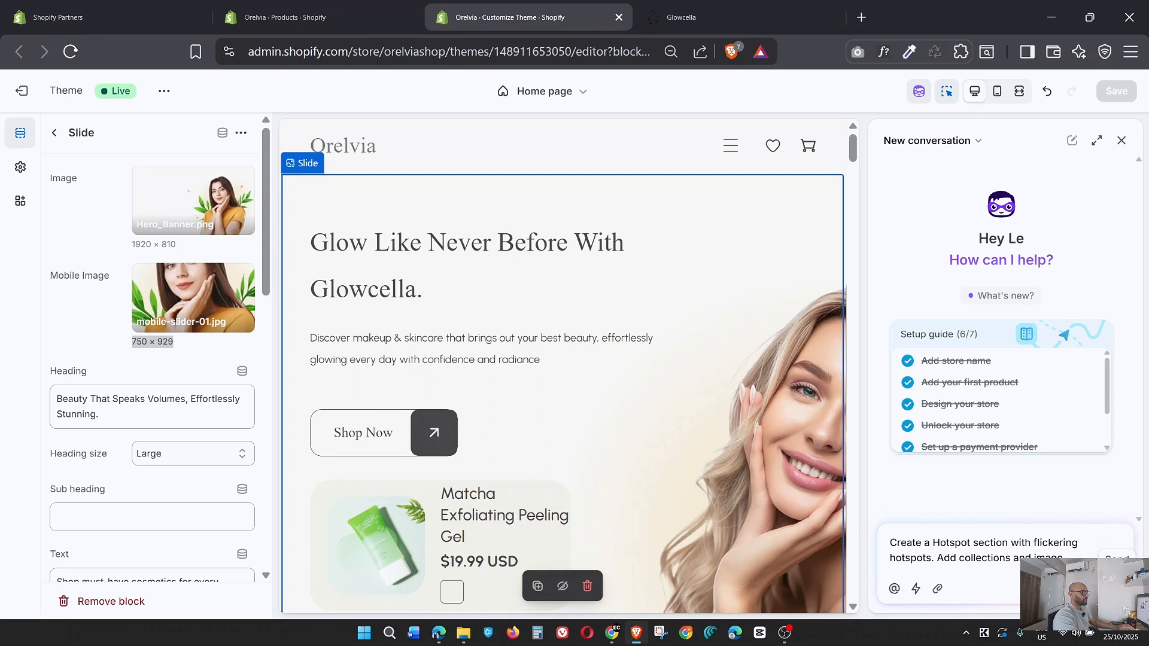
key(Return)
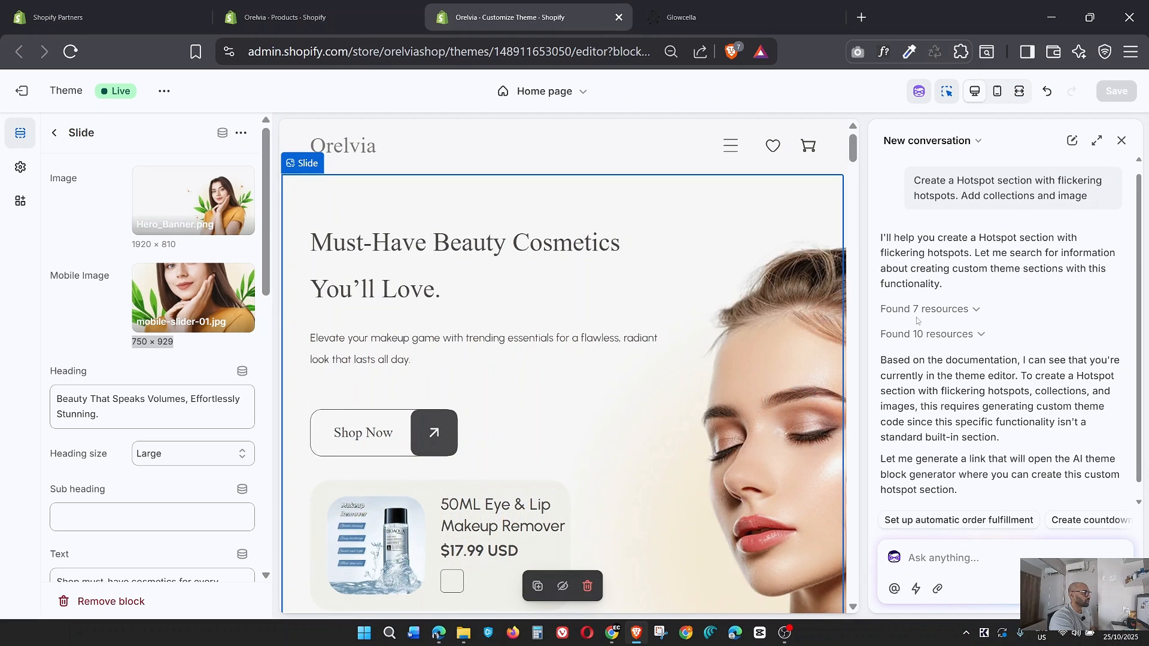
Open the hotspot section generator that Sidekick suggests, review the pre-filled prompt, and generate the block.
click(977, 309)
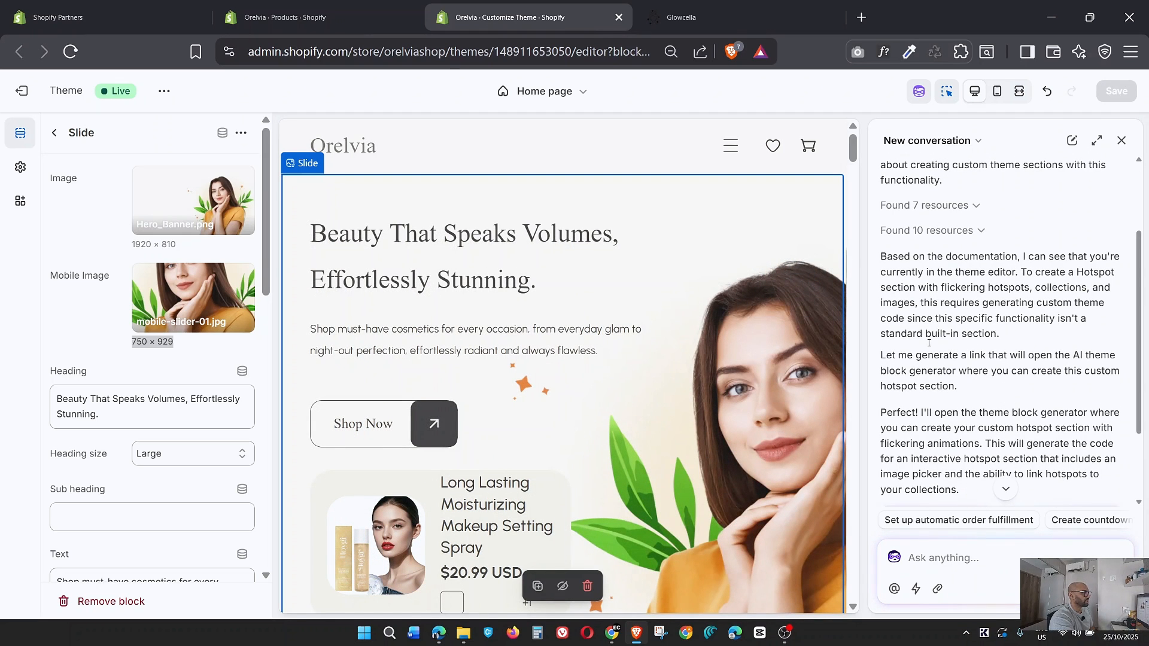
scroll(981, 407, down, 4)
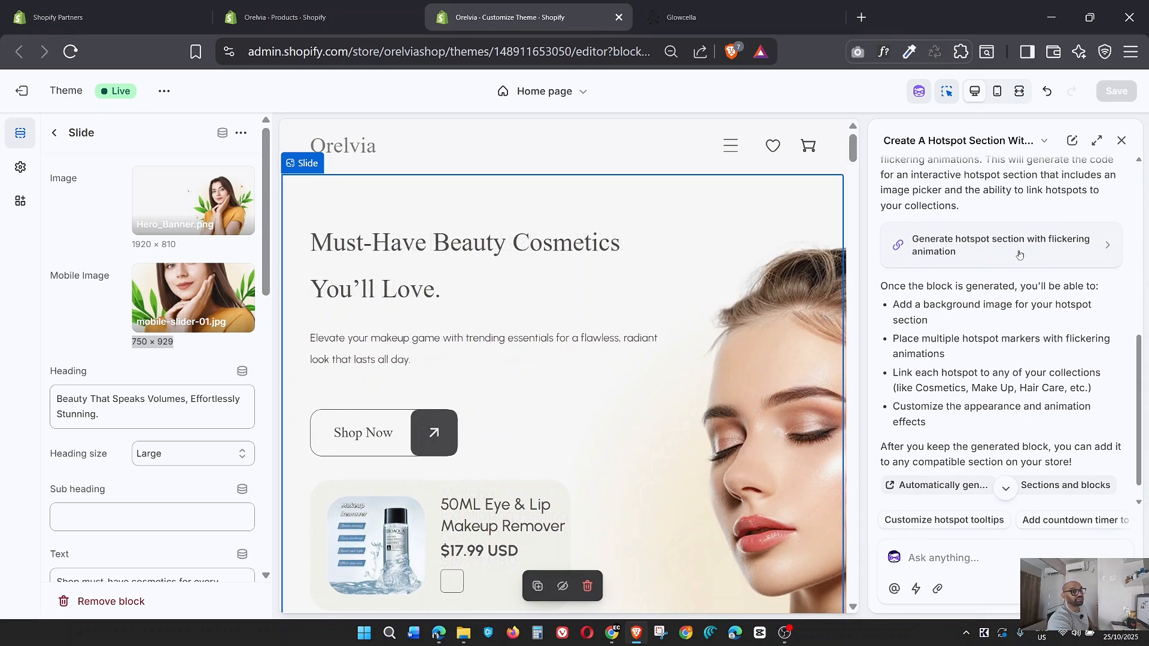
click(1019, 255)
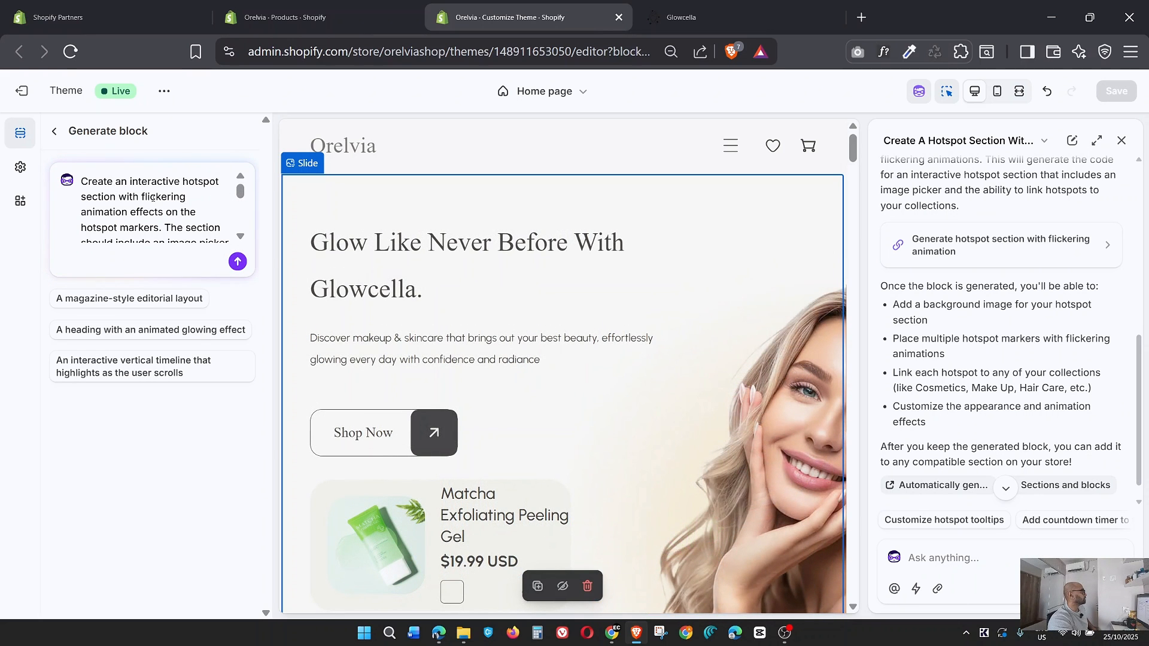
drag(88, 183, 195, 208)
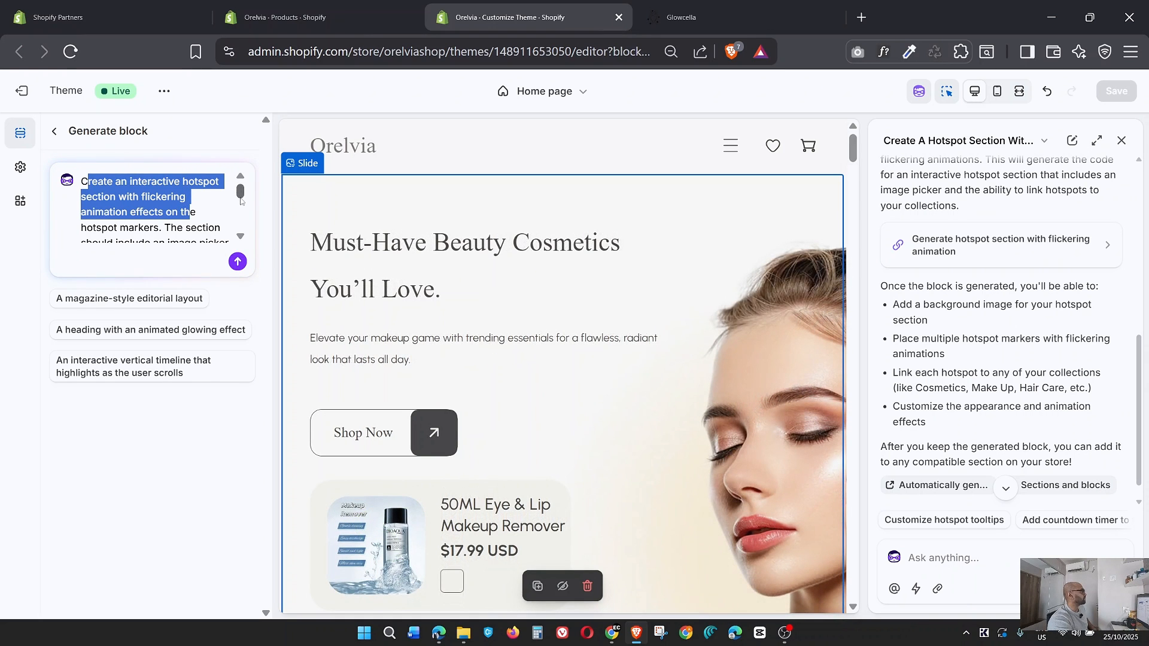
scroll(241, 201, down, 5)
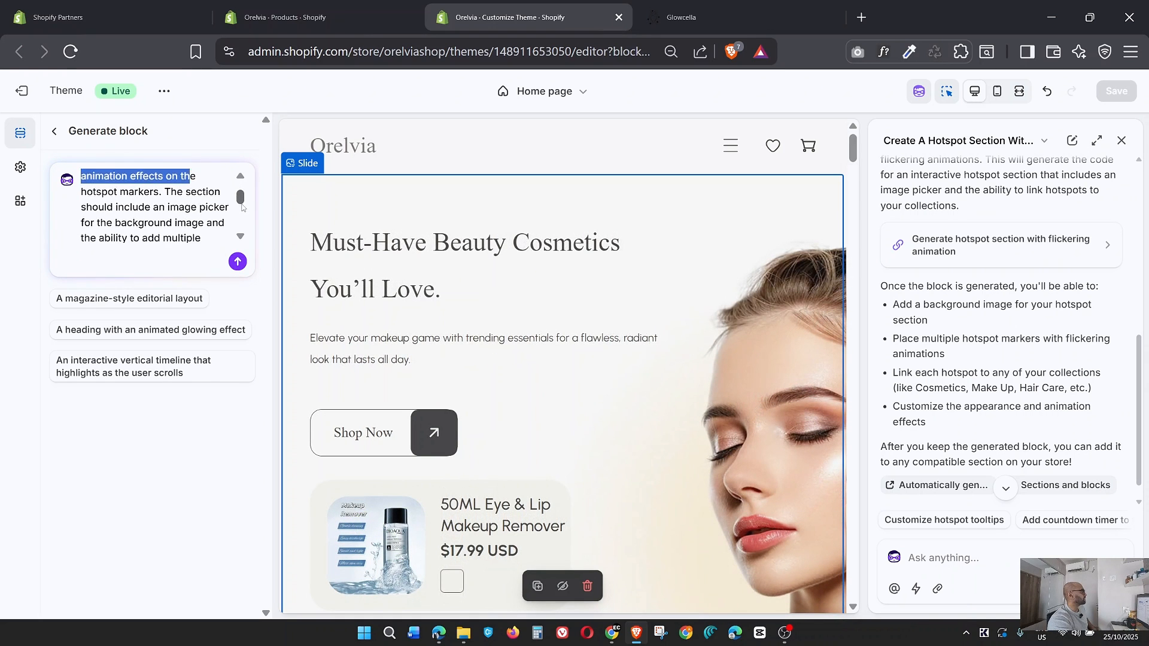
click(238, 262)
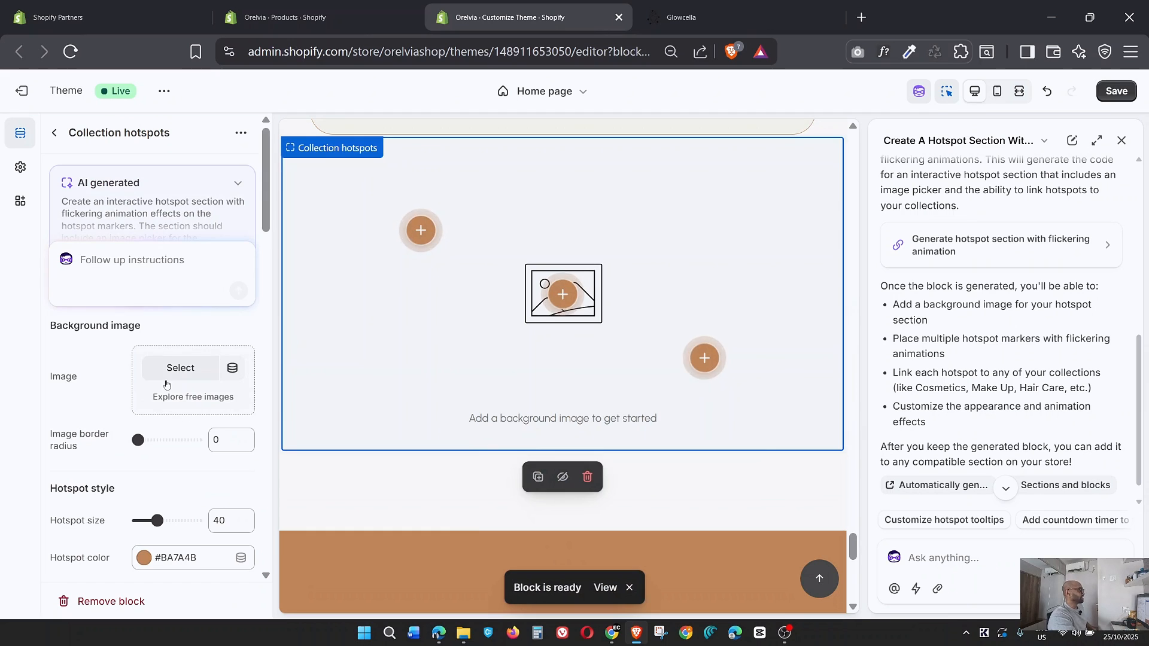
Review the Collection hotspots block's style and popup settings, and close the Sidekick chat to enlarge the preview.
scroll(167, 385, down, 2)
scroll(167, 385, down, 4)
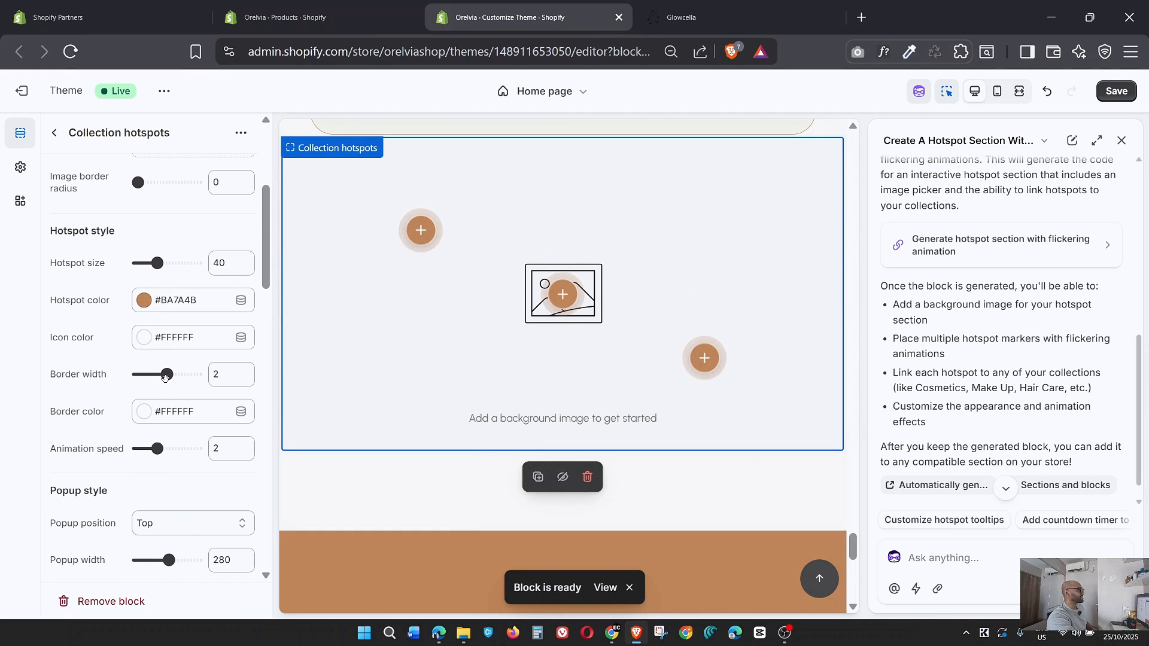
click(1121, 140)
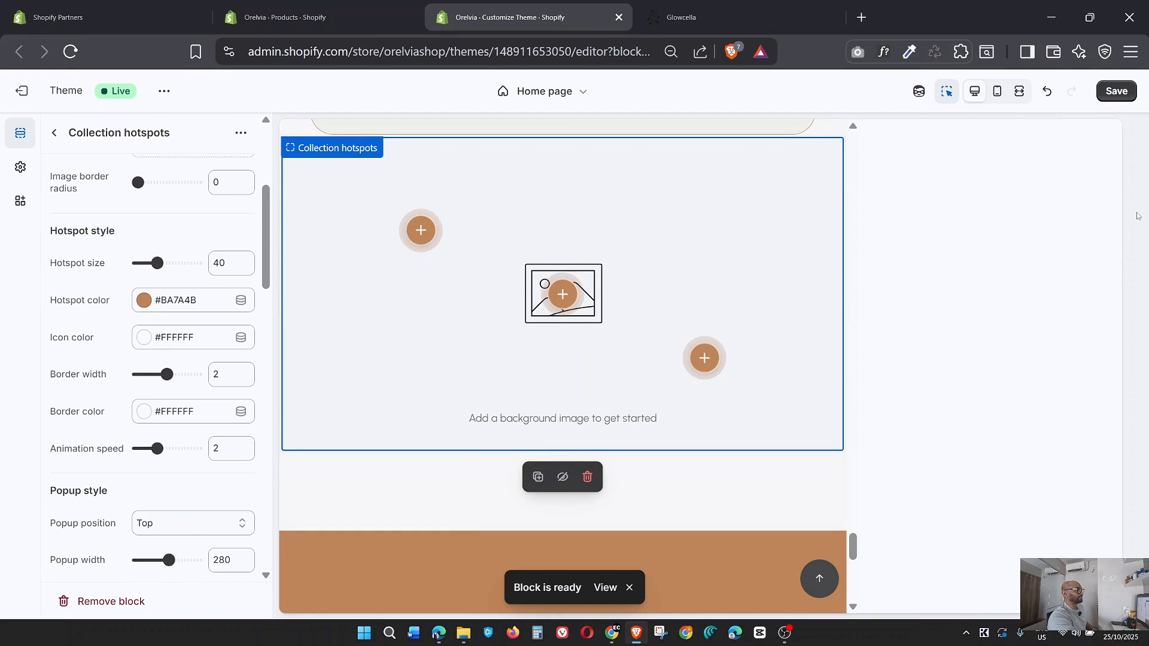
scroll(837, 383, down, 3)
scroll(927, 385, up, 5)
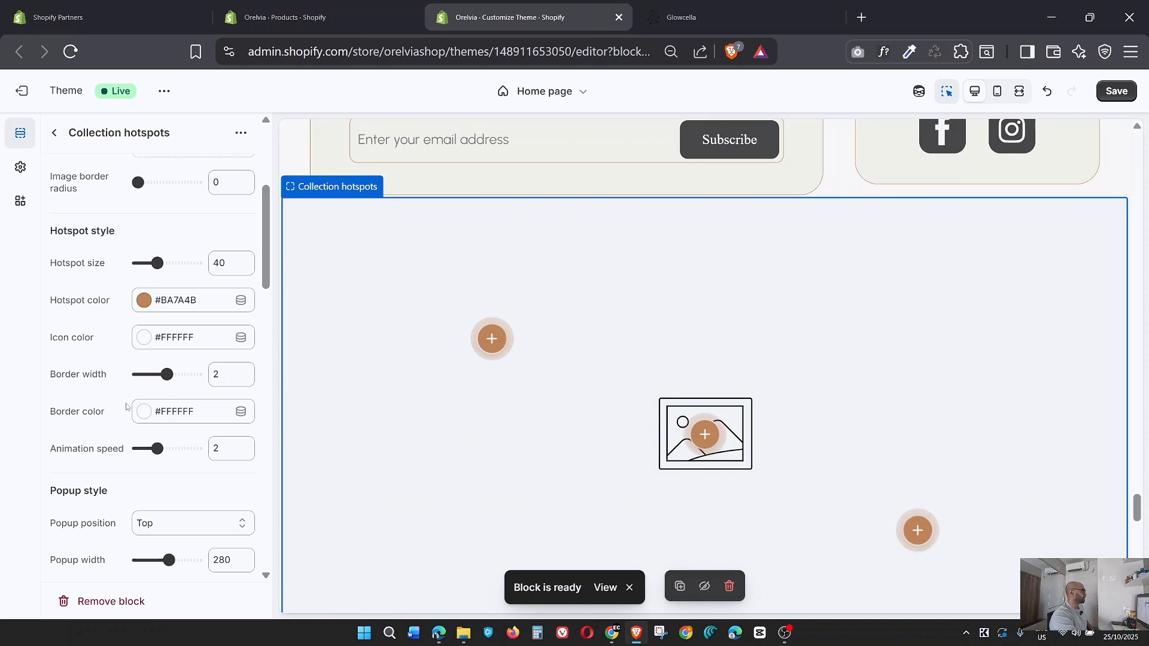
Set the Collection hotspots block's background image to Rectangle_68.png, and check the hotspots over it in the preview.
scroll(126, 406, up, 4)
scroll(127, 405, down, 1)
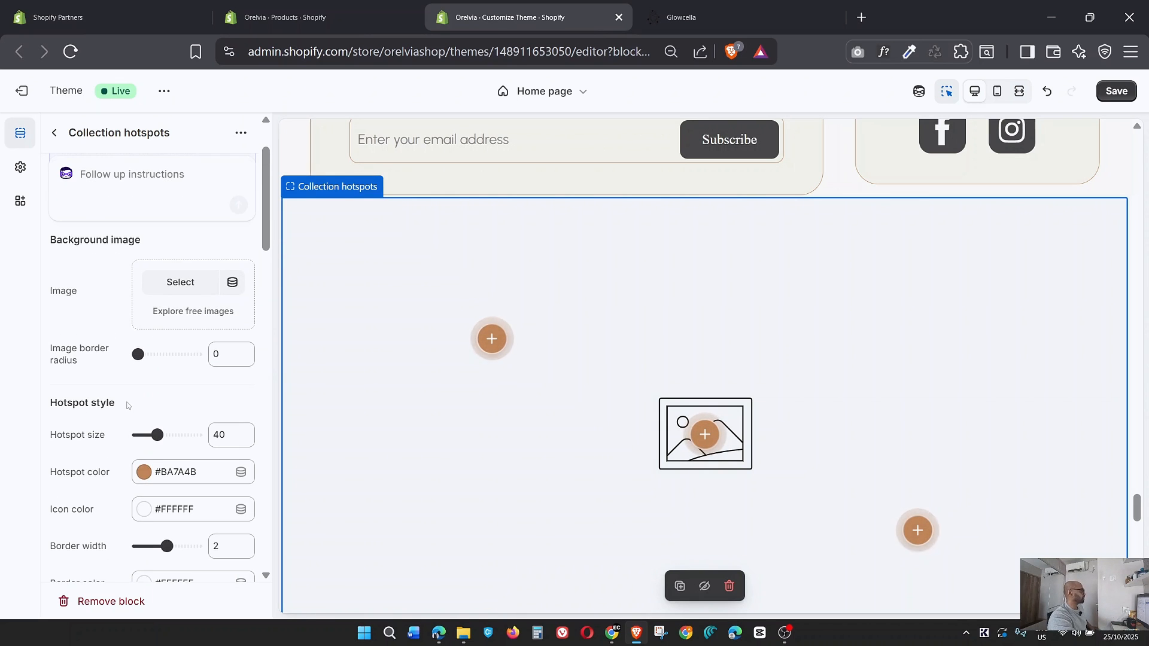
click(181, 282)
click(389, 400)
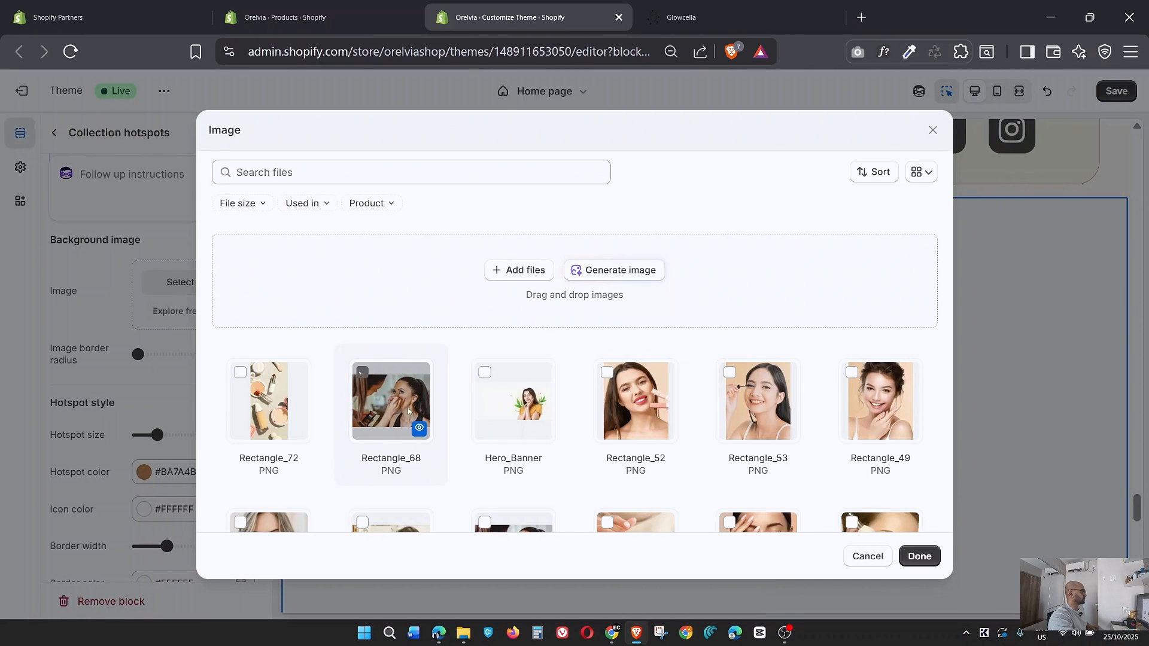
click(921, 558)
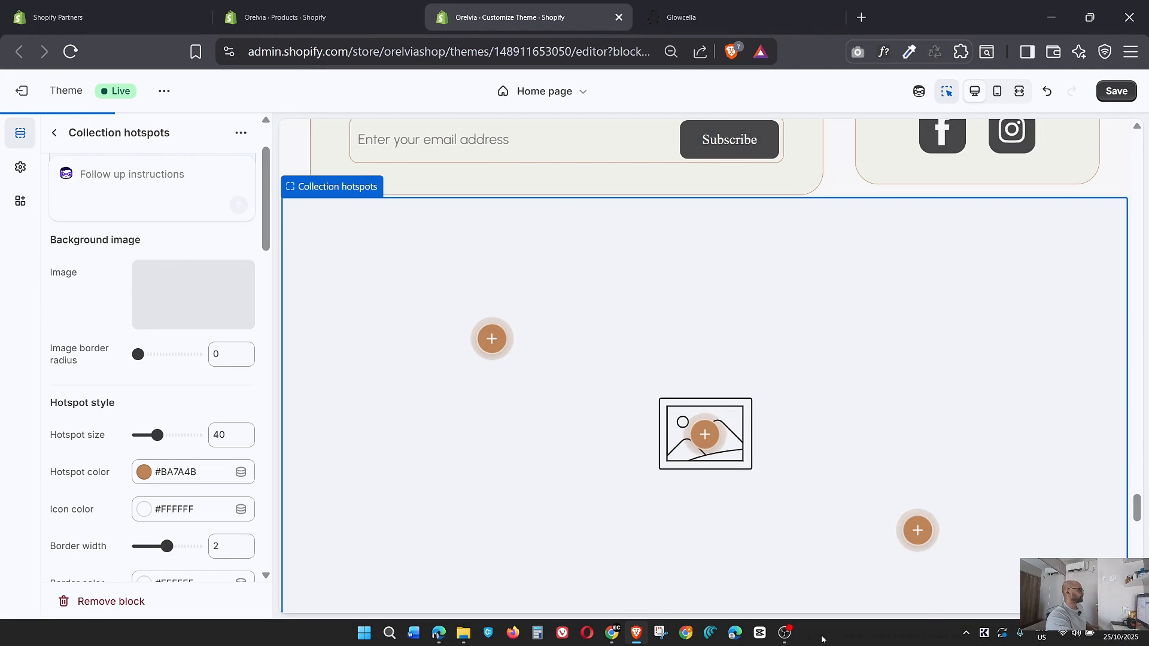
scroll(728, 413, down, 5)
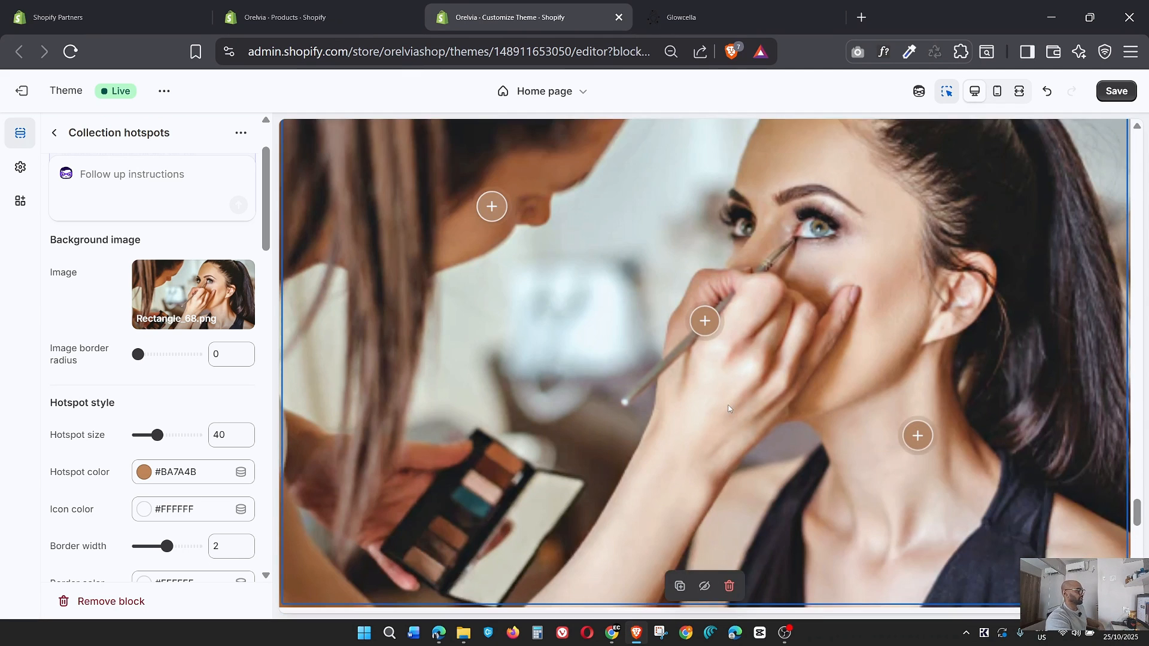
scroll(378, 404, up, 4)
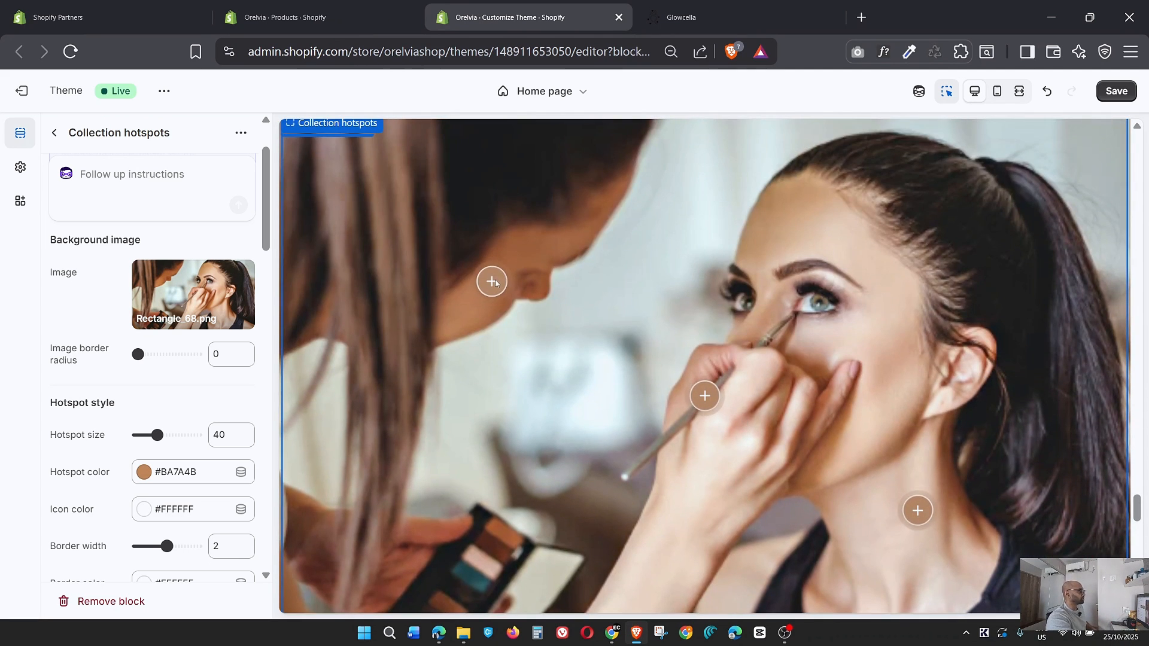
Review the settings of all five hotspots and move hotspot 1 to horizontal position 50 and vertical position 13.
scroll(182, 453, down, 15)
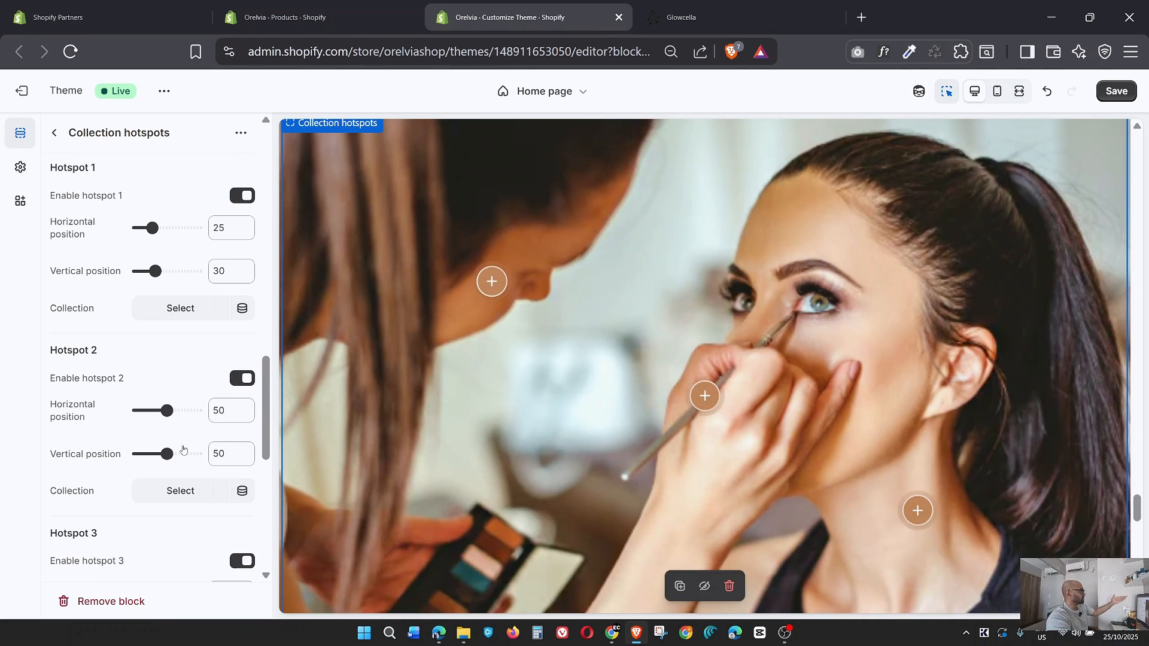
scroll(183, 453, down, 3)
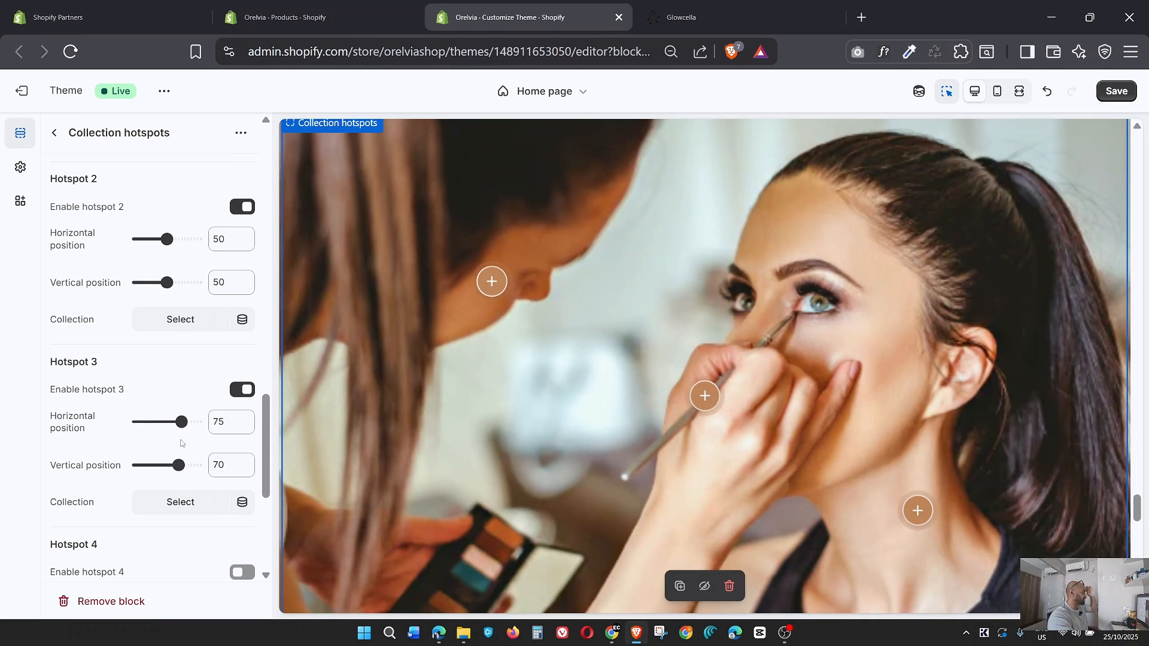
scroll(181, 443, down, 5)
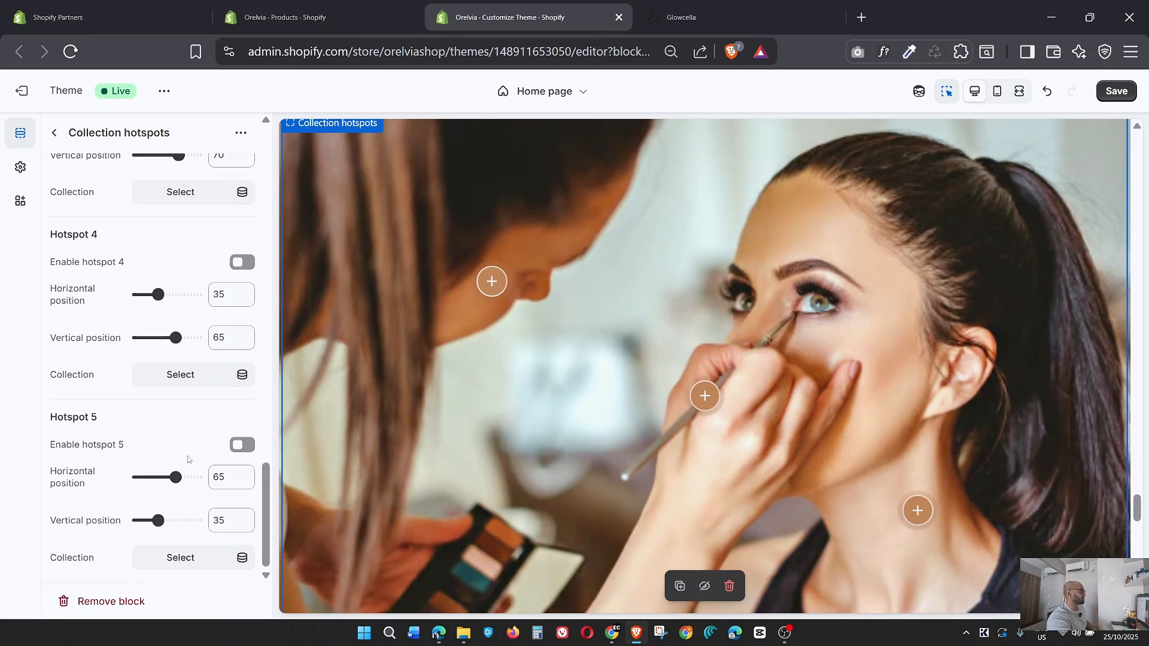
scroll(187, 459, up, 16)
scroll(187, 458, down, 3)
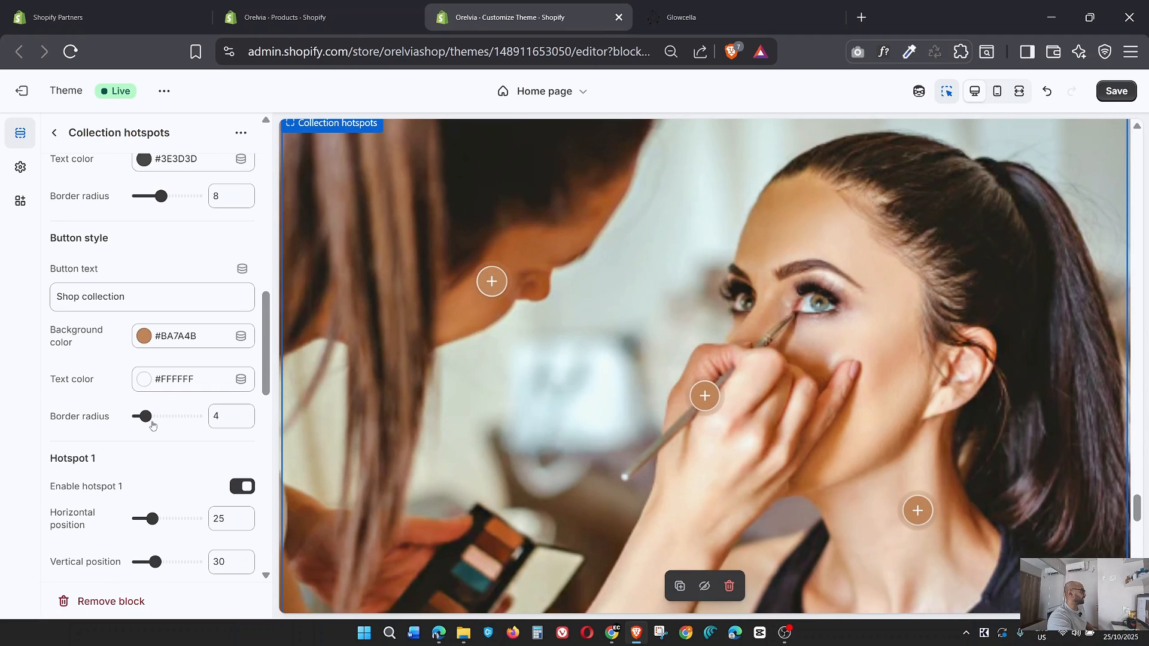
scroll(146, 417, down, 3)
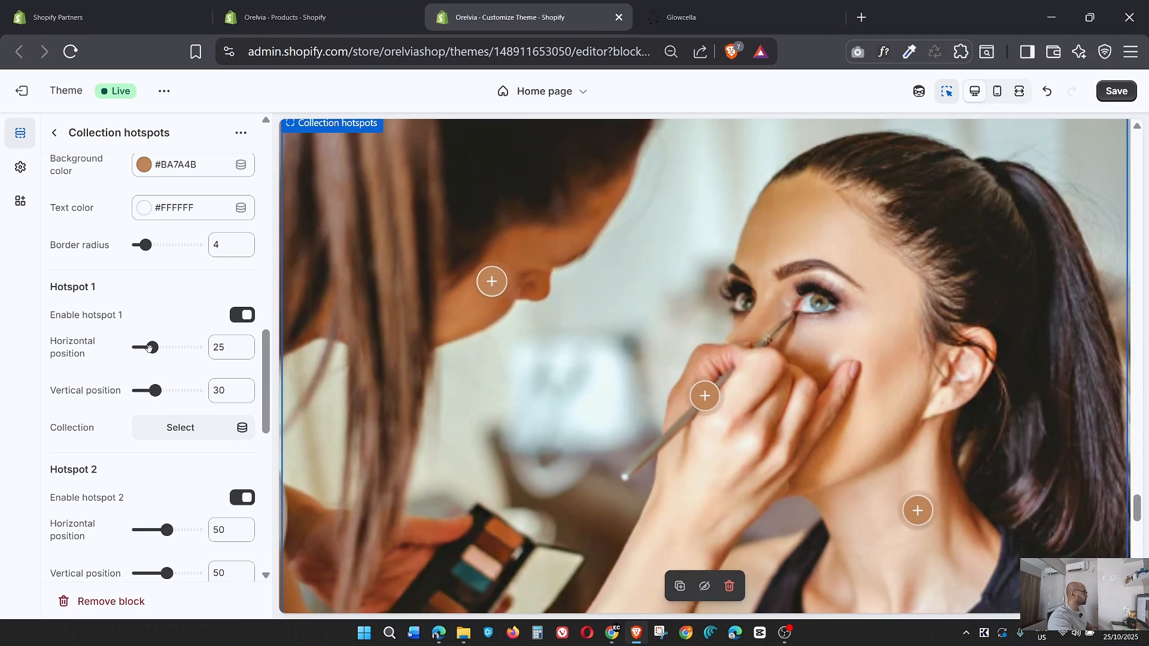
drag(152, 348, 167, 347)
drag(155, 390, 144, 392)
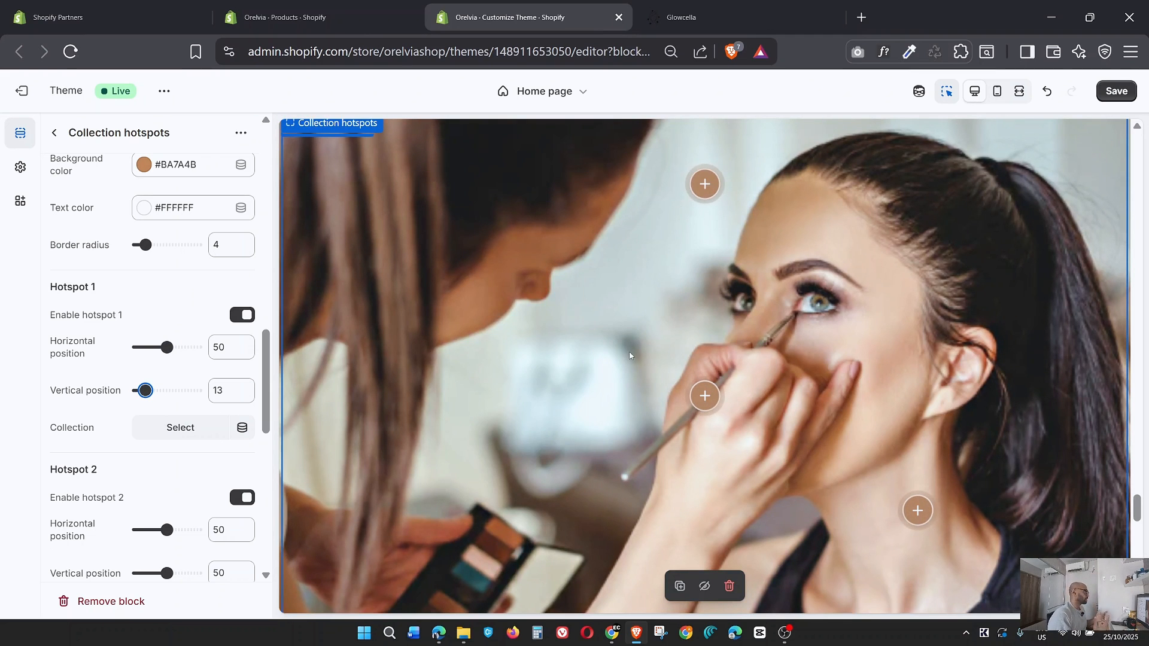
Leave the Collection hotspots block, reload the theme editor without saving, and dismiss the offer to restore the last session.
click(54, 133)
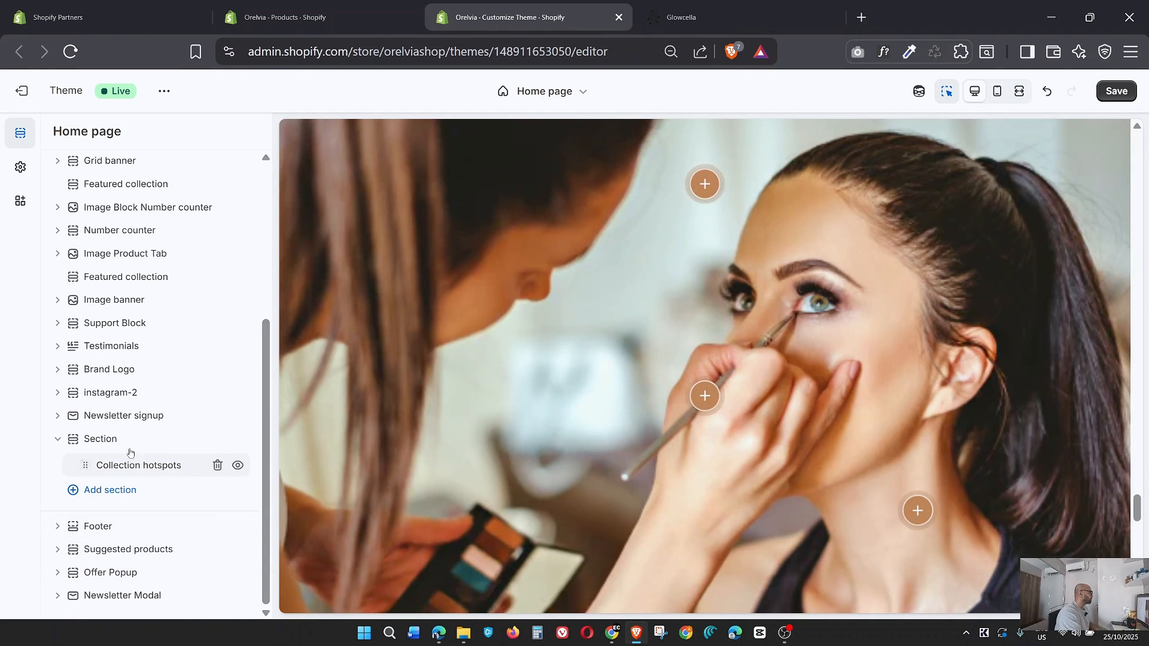
click(71, 53)
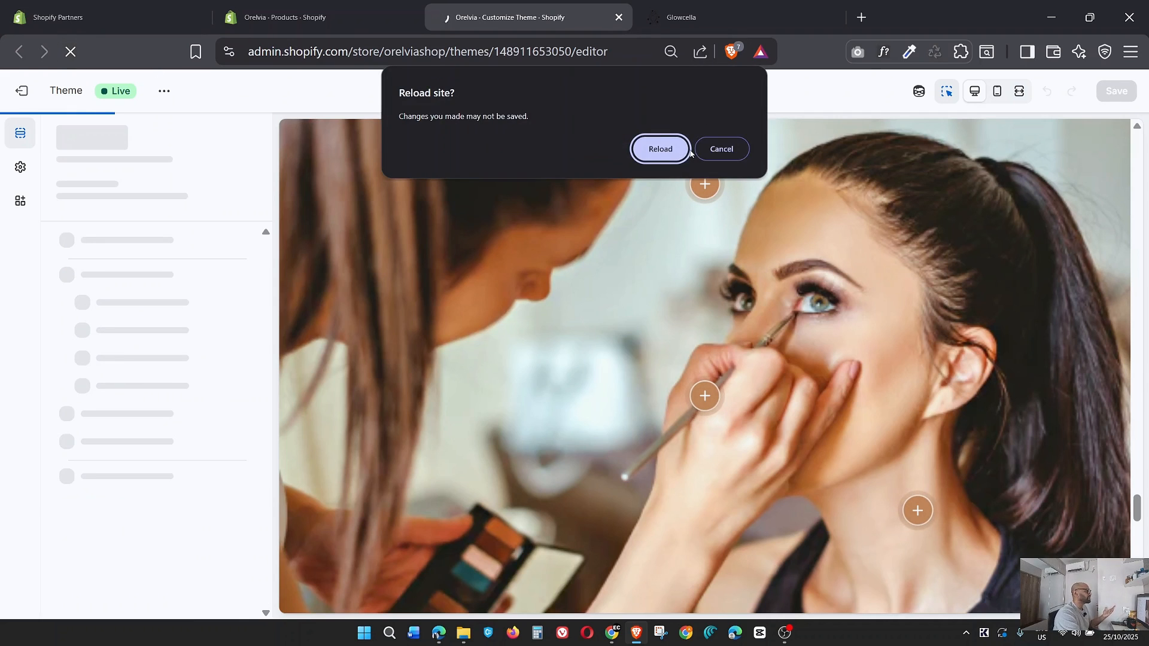
click(677, 149)
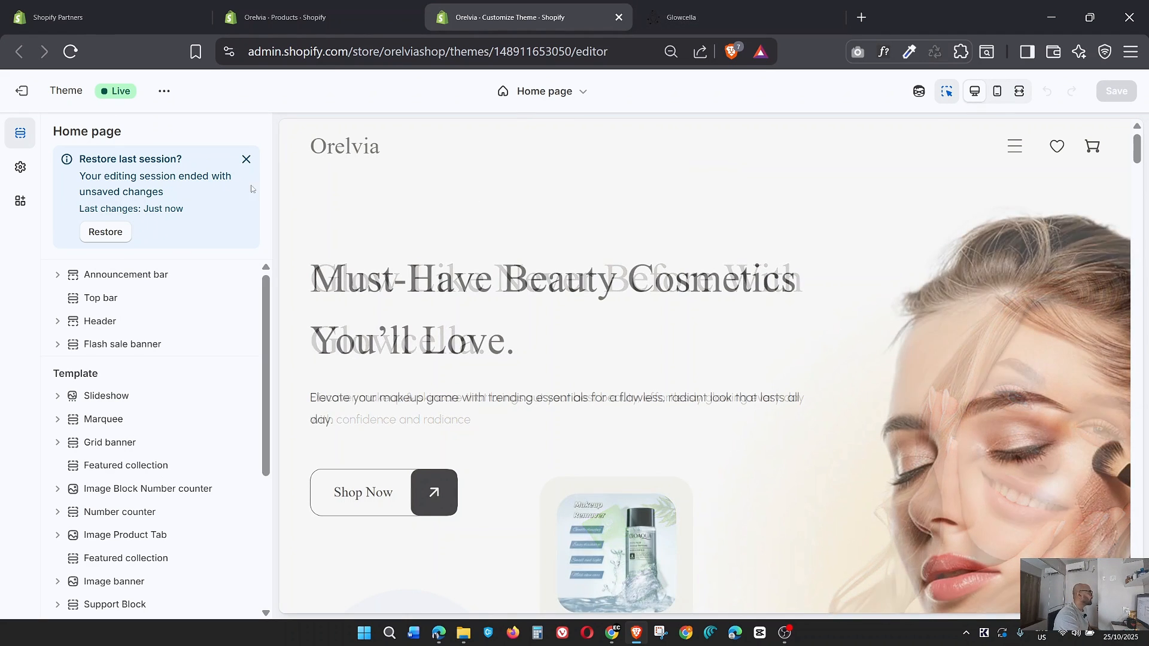
click(246, 159)
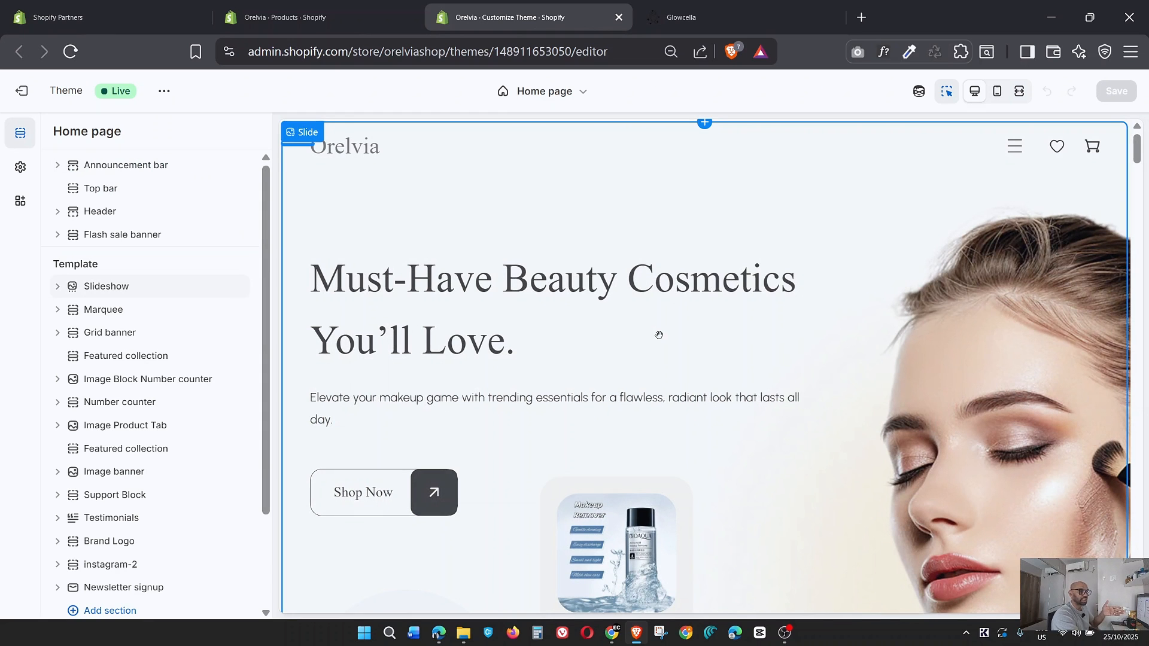
Expand the Marquee section on the home page and check the heading of its first text block.
scroll(658, 335, down, 10)
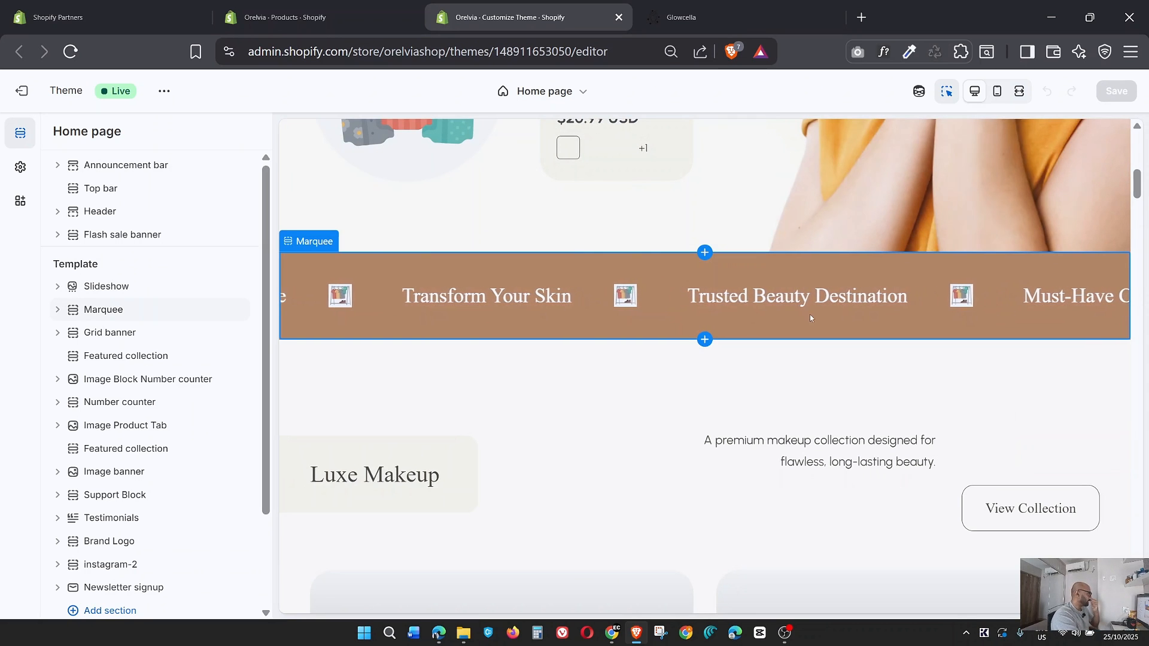
click(58, 310)
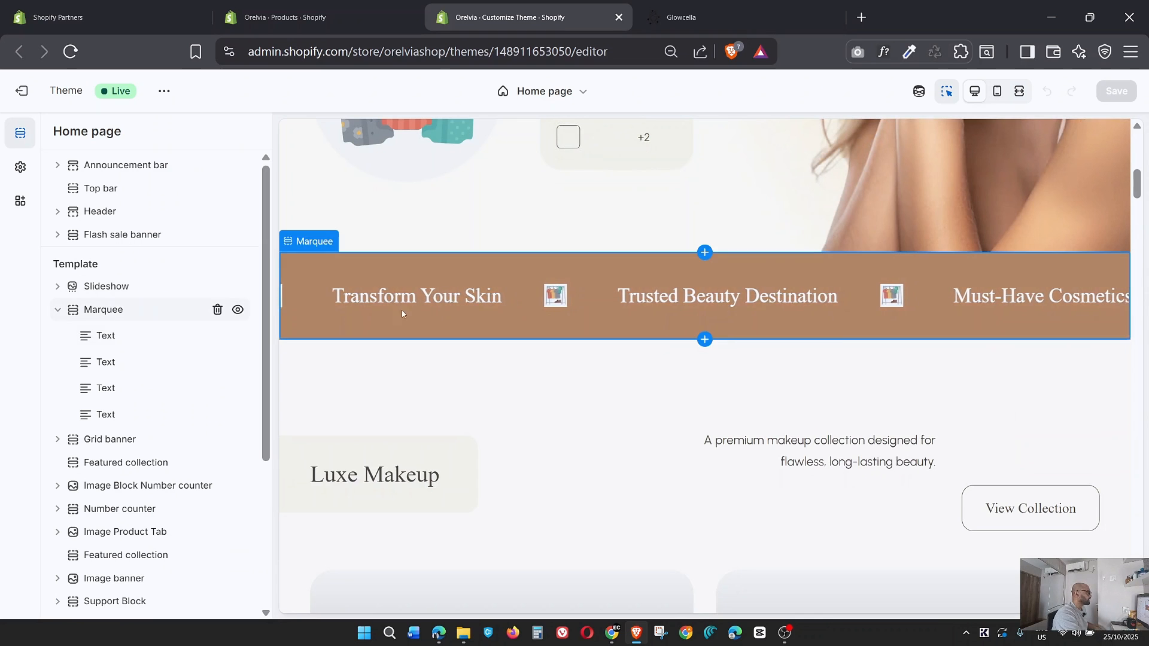
click(106, 337)
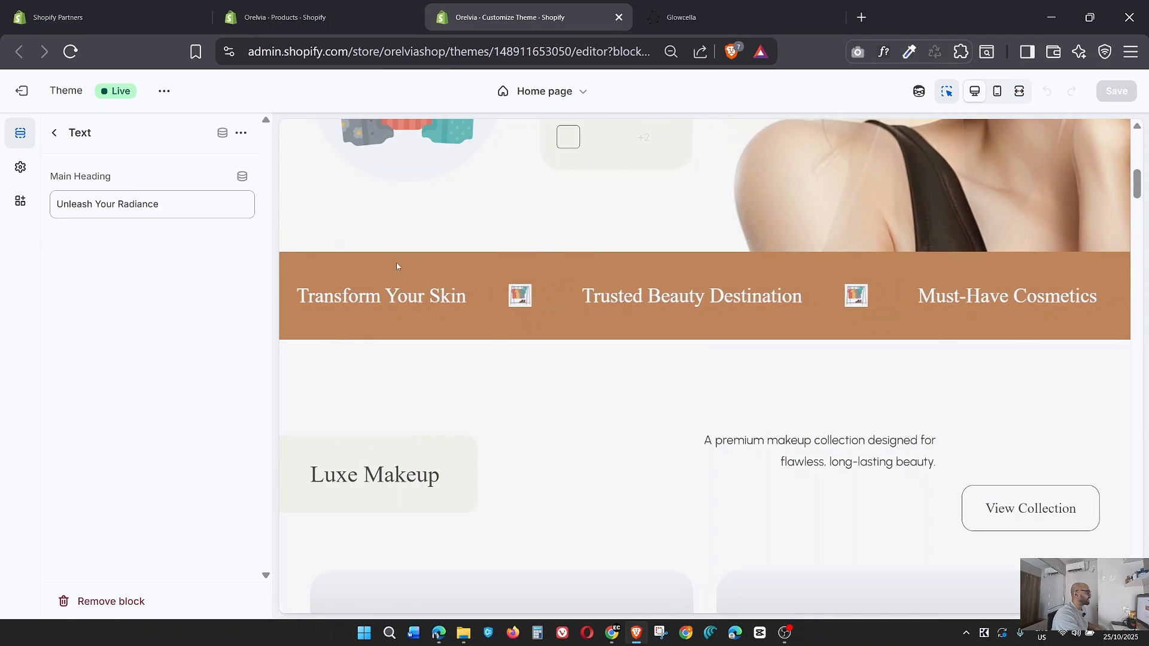
click(55, 135)
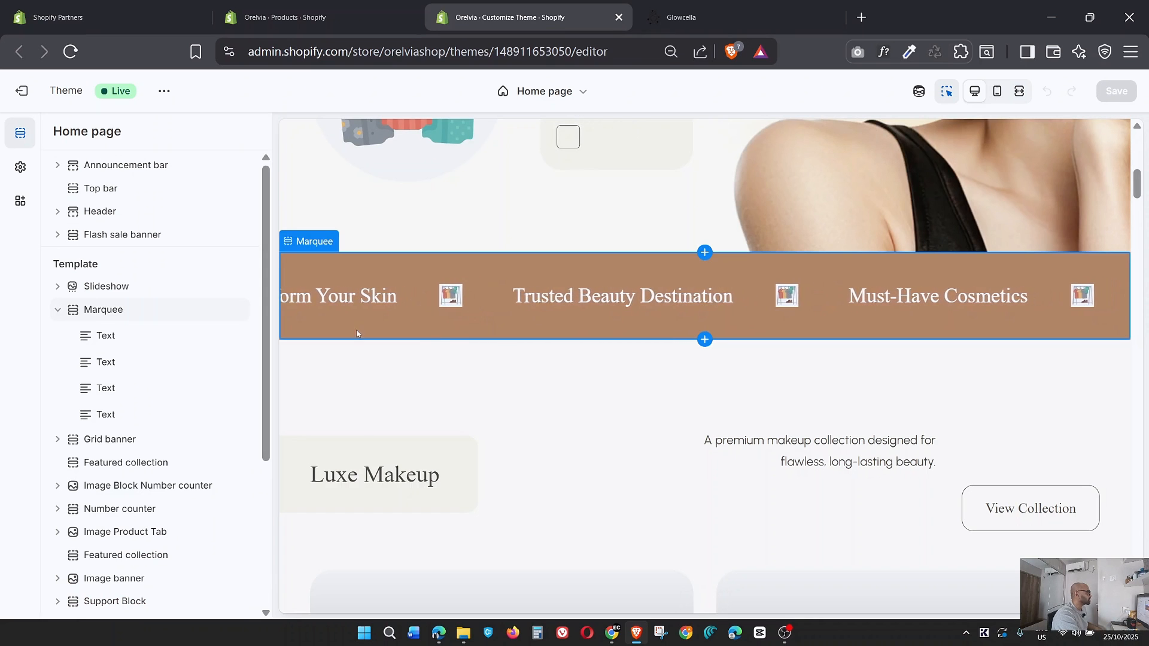
Open the image choice for the Marquee section's scrolling image and compare it with the scrolling banner on the Glowcella reference page.
click(106, 311)
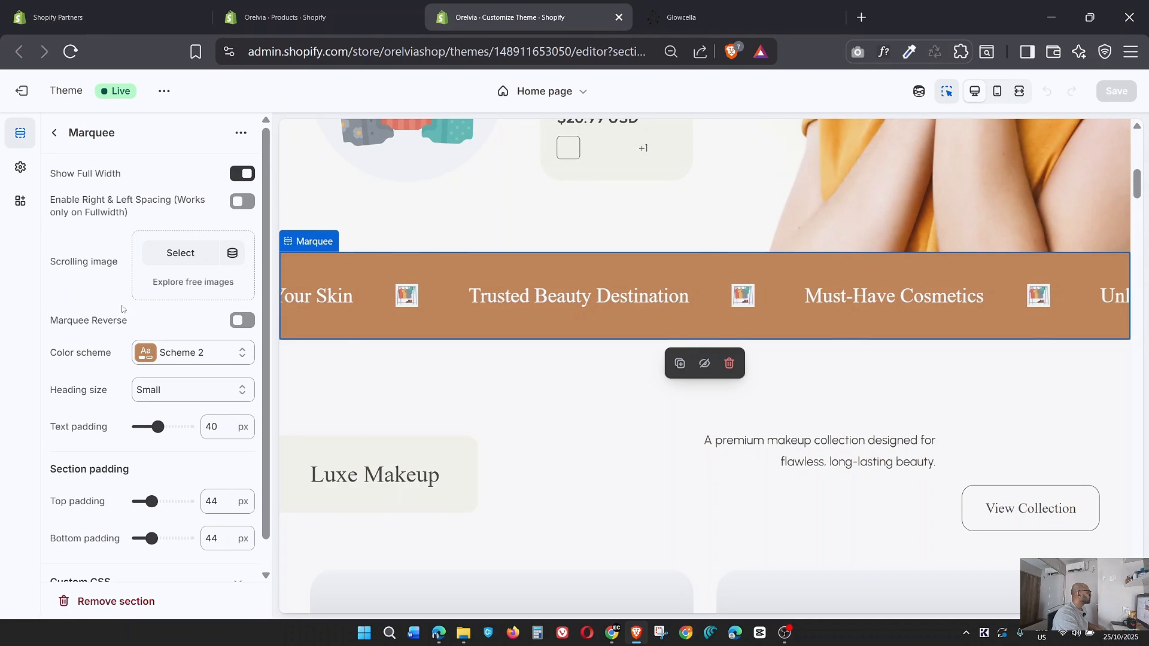
click(169, 254)
click(712, 19)
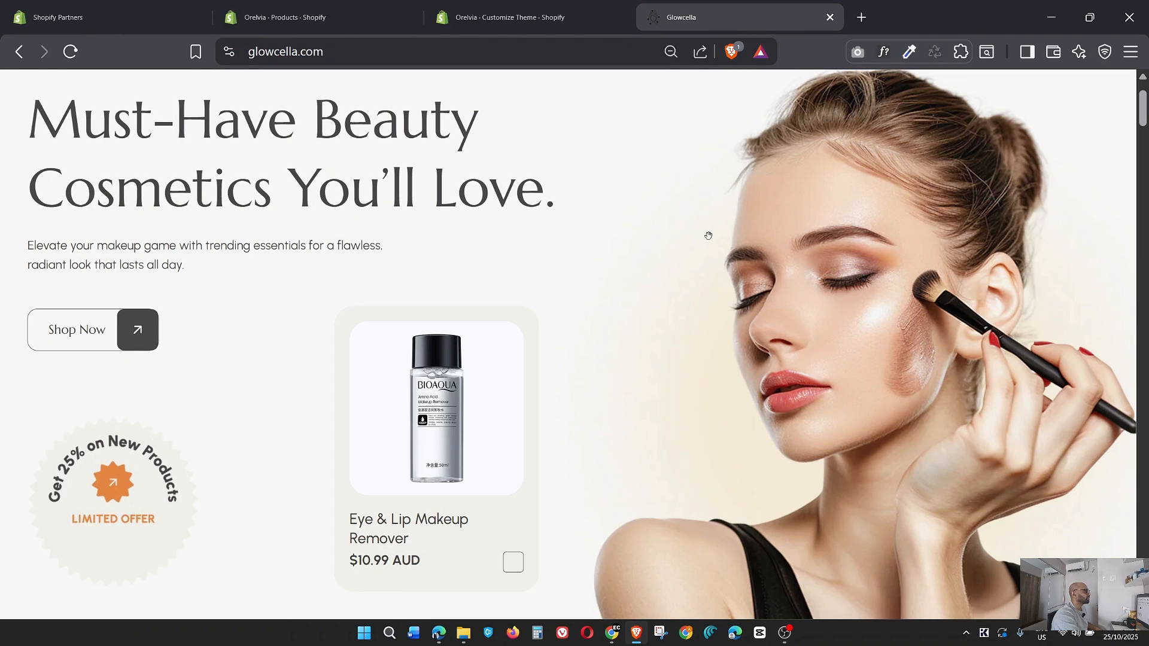
scroll(708, 246, down, 6)
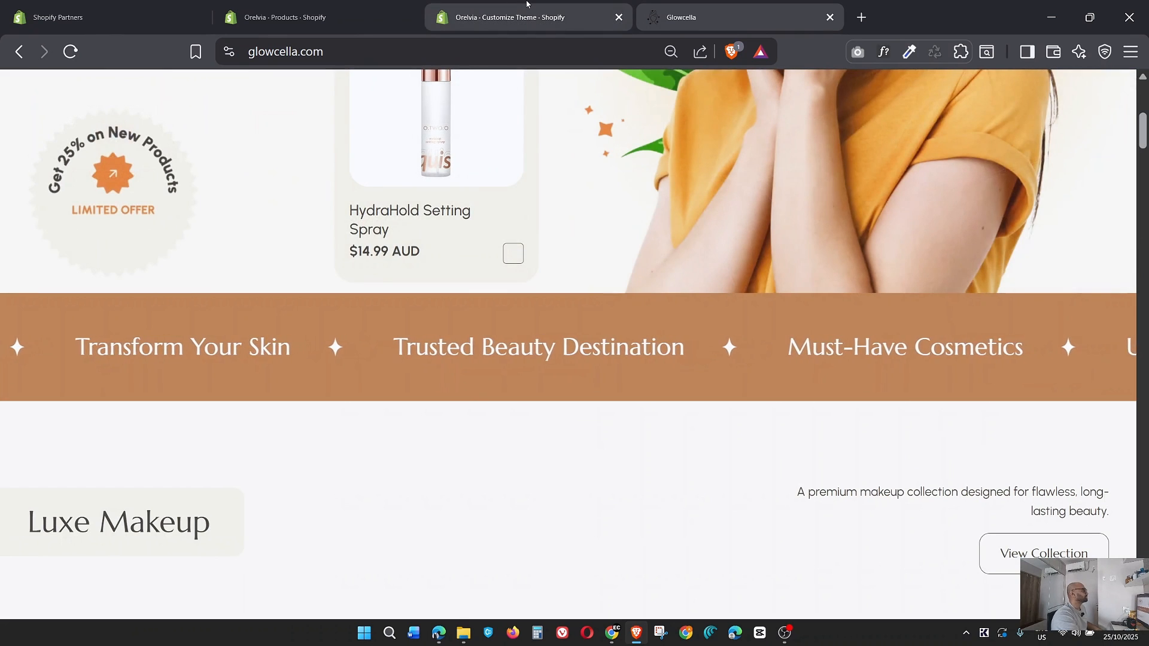
click(525, 8)
Set the Marquee section's scrolling image to the star graphic Untitled_design.png and save the theme.
scroll(602, 359, down, 10)
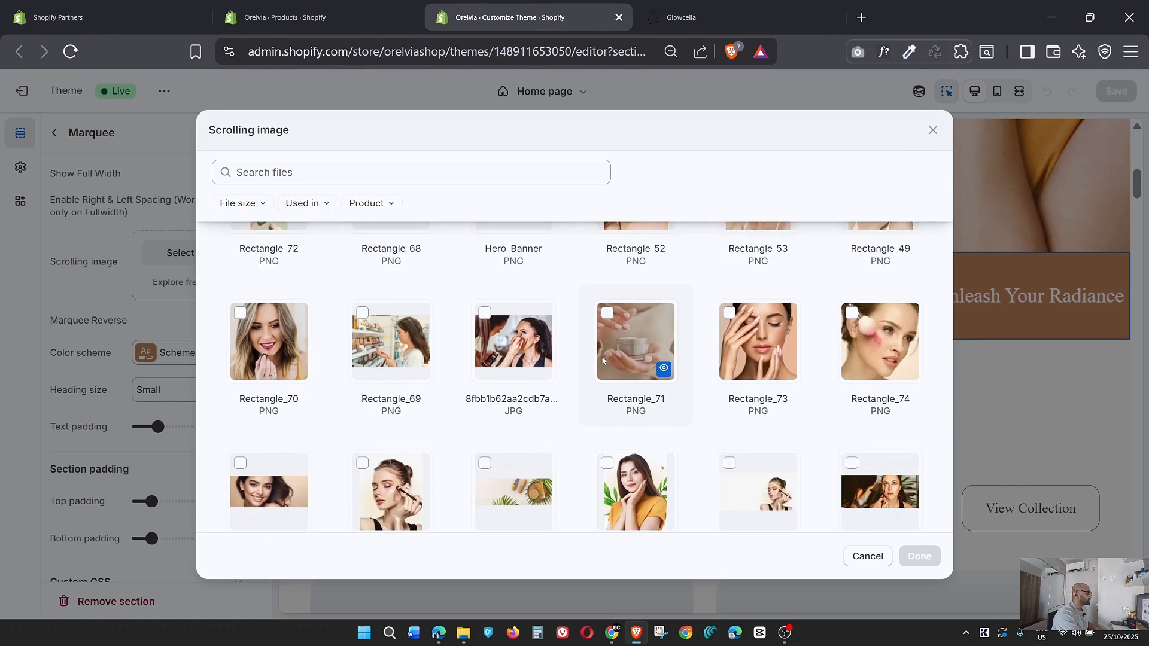
scroll(602, 355, down, 5)
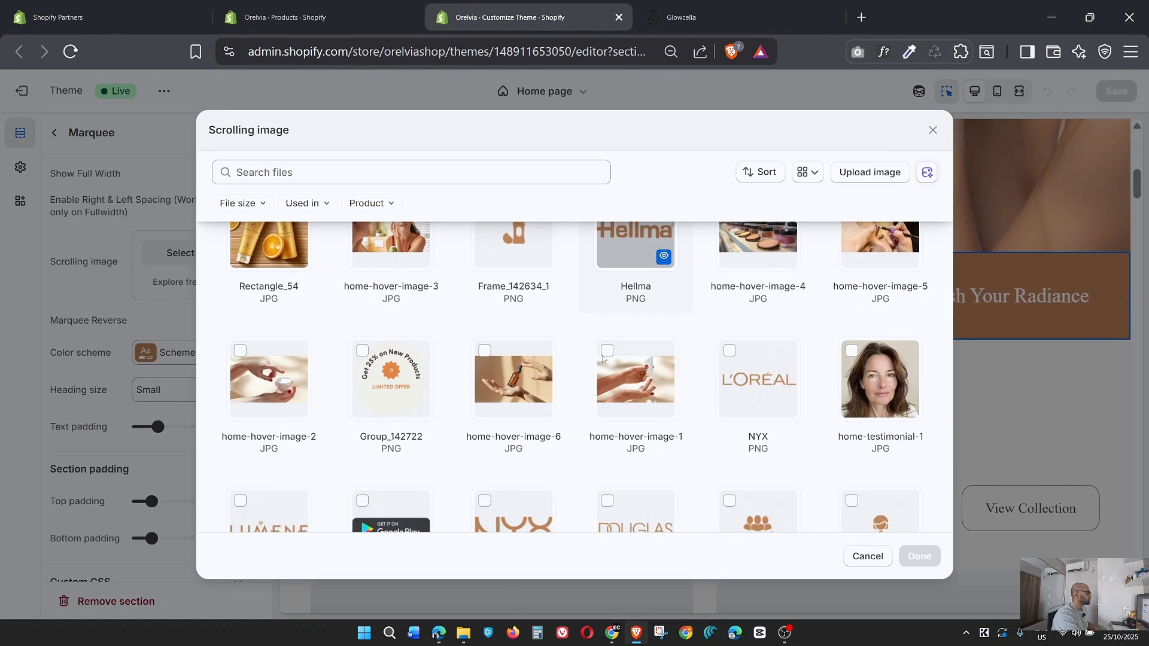
scroll(599, 370, down, 2)
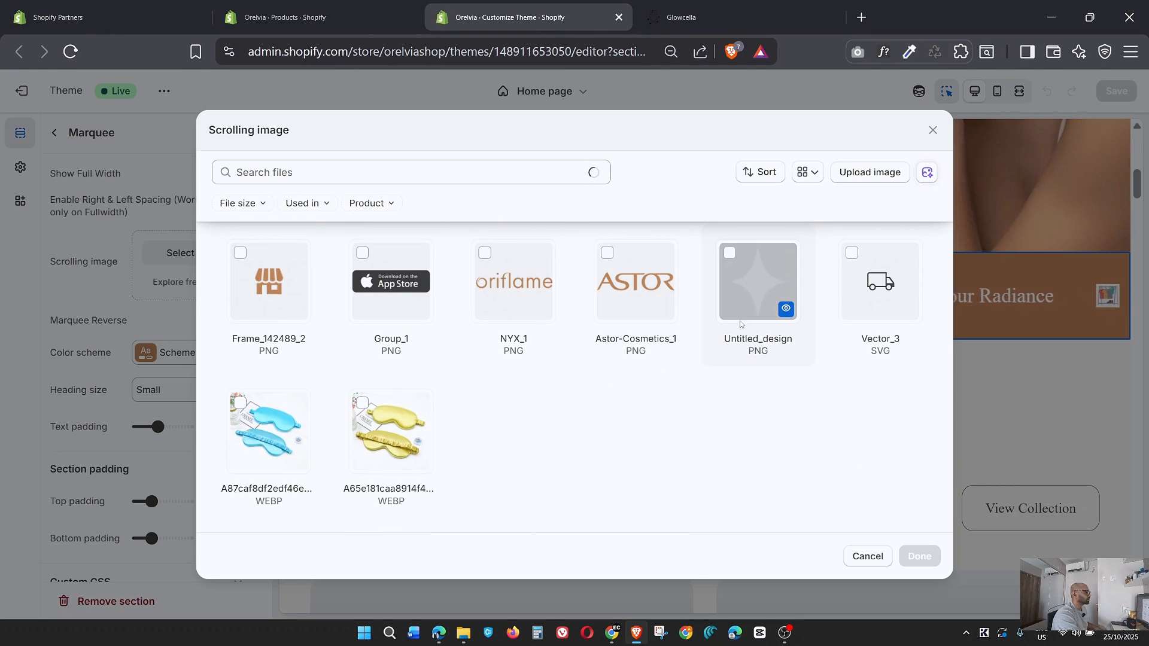
click(730, 254)
click(920, 558)
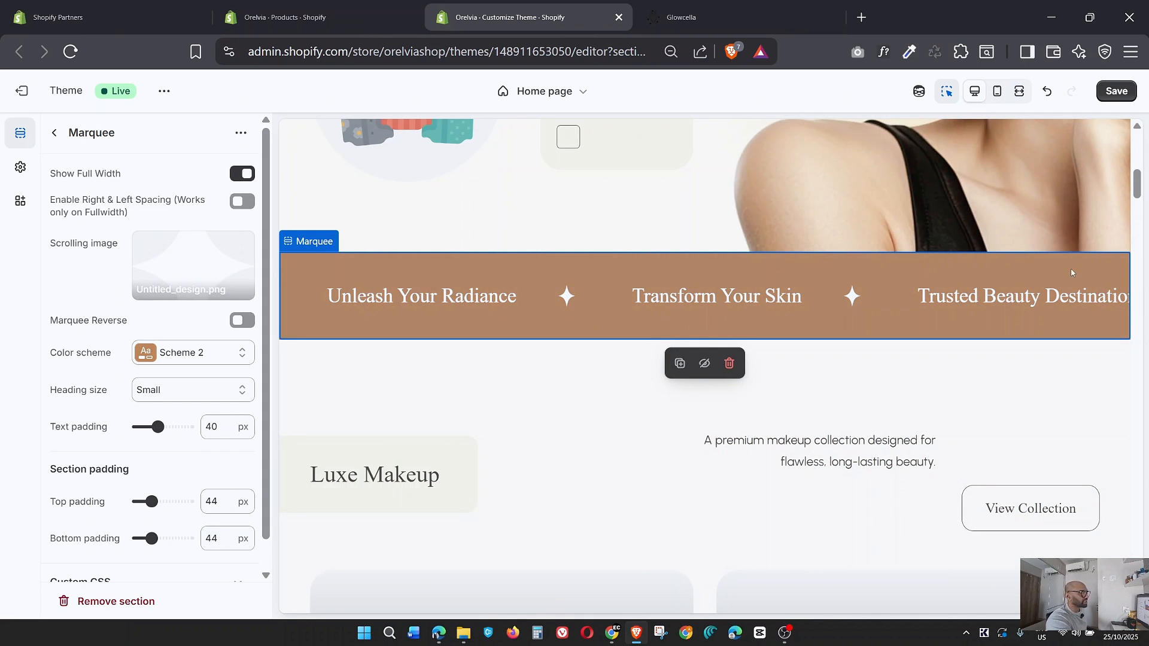
click(1117, 91)
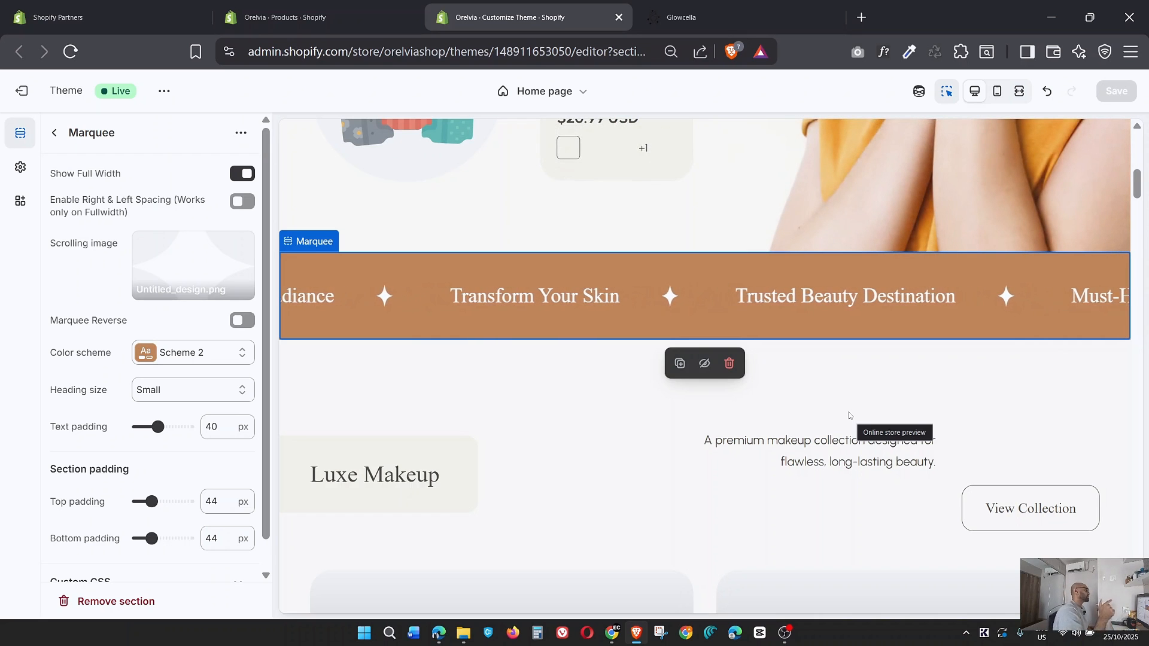
Expand the Grid banner section and compare its blocks with the Luxe Makeup category banners on the Glowcella reference page.
click(55, 134)
scroll(492, 317, down, 1)
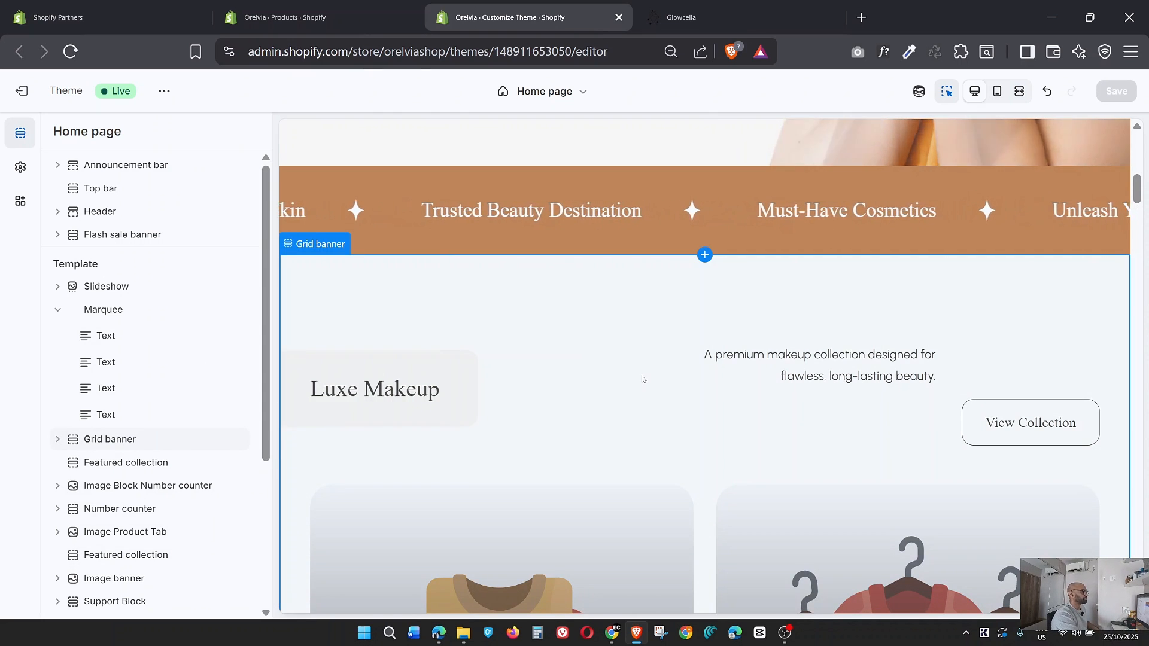
scroll(641, 375, down, 1)
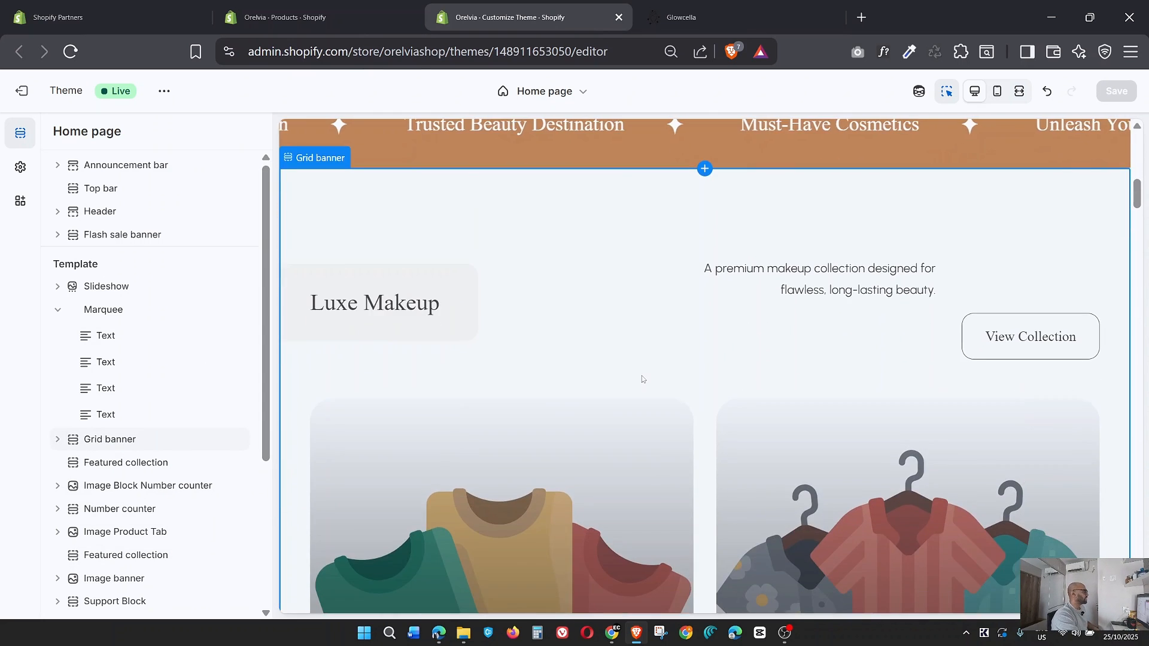
click(58, 440)
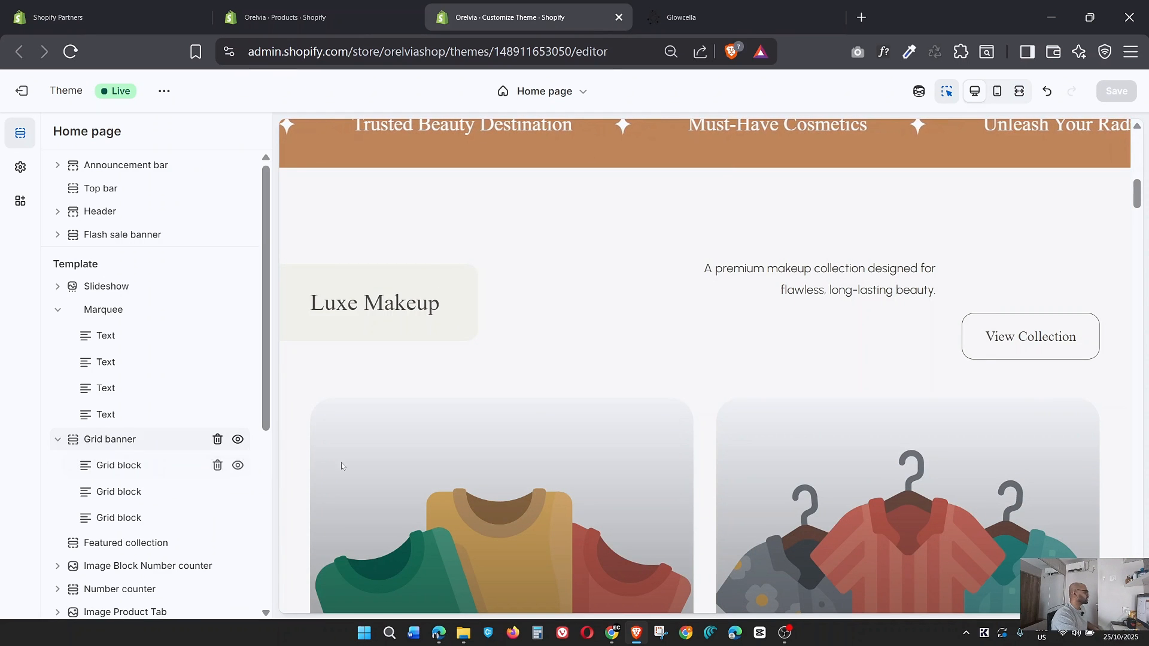
click(682, 16)
scroll(787, 226, down, 4)
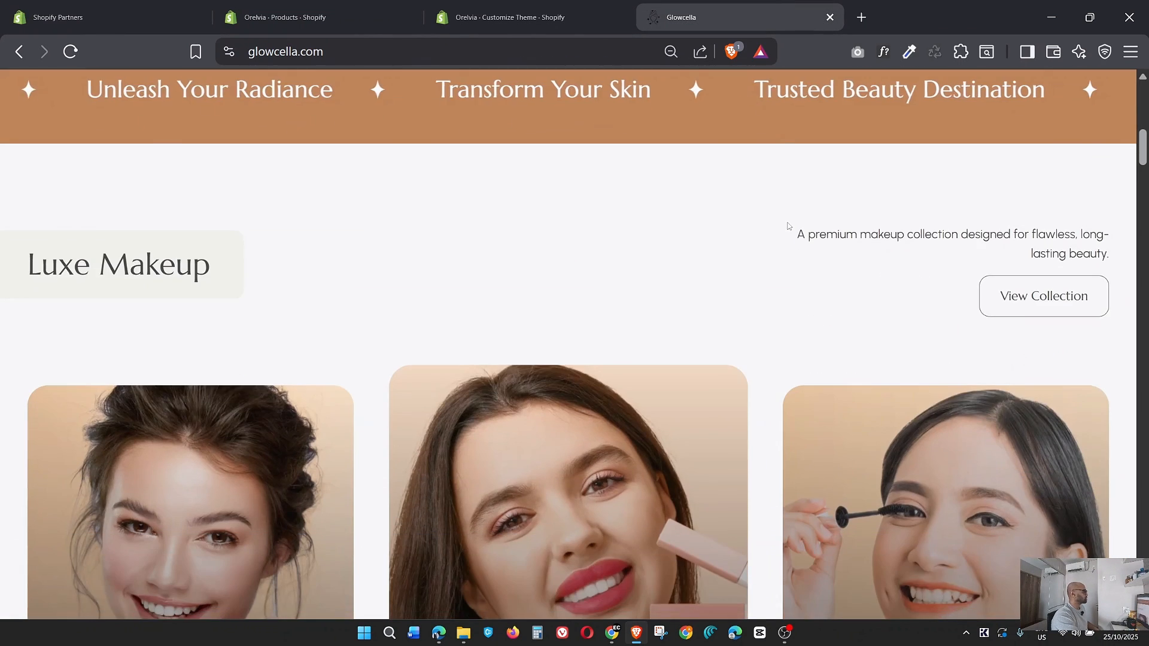
scroll(787, 226, down, 5)
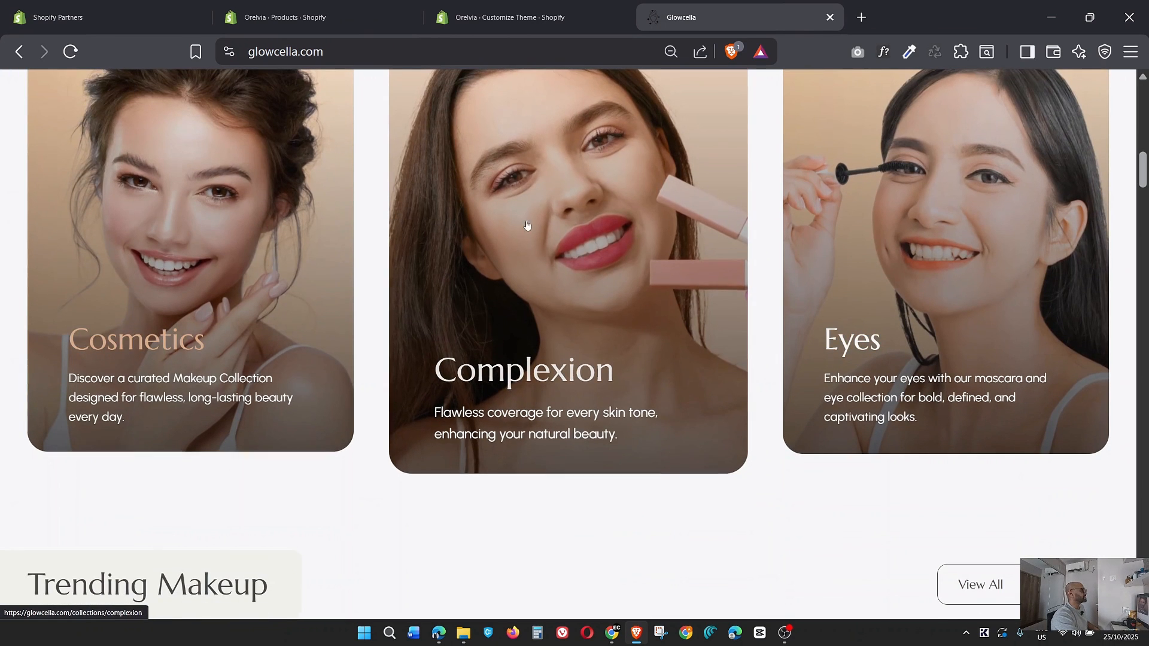
click(506, 17)
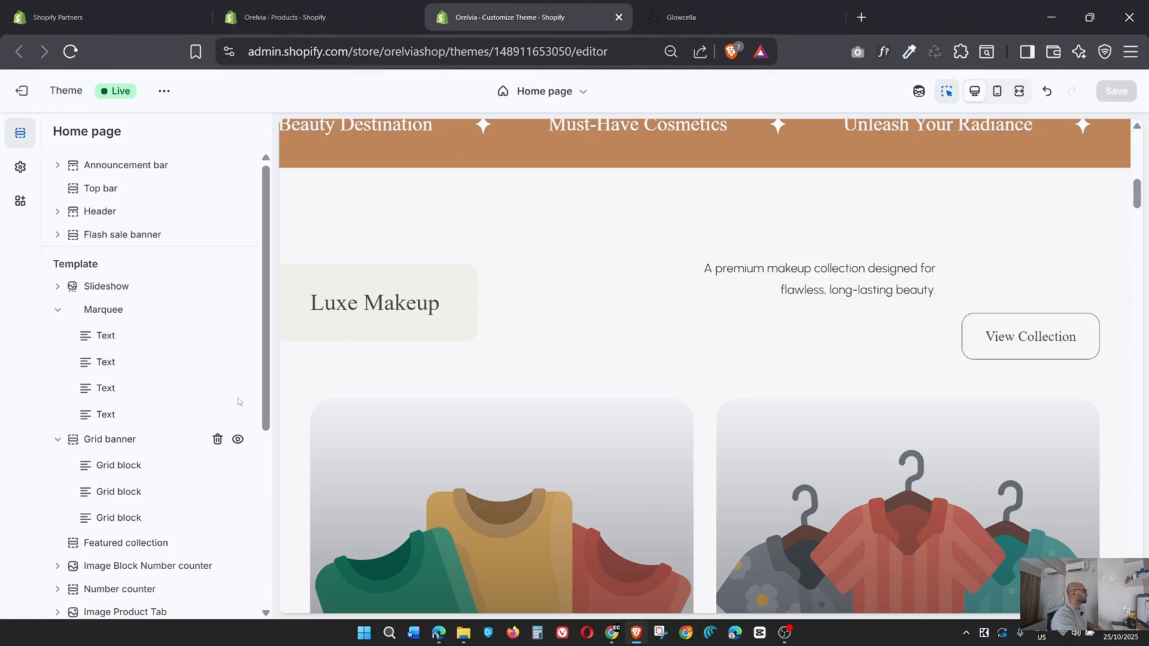
Set the Cosmetics grid block's image to Rectangle_49.png and review the block's link and content alignment settings.
click(120, 379)
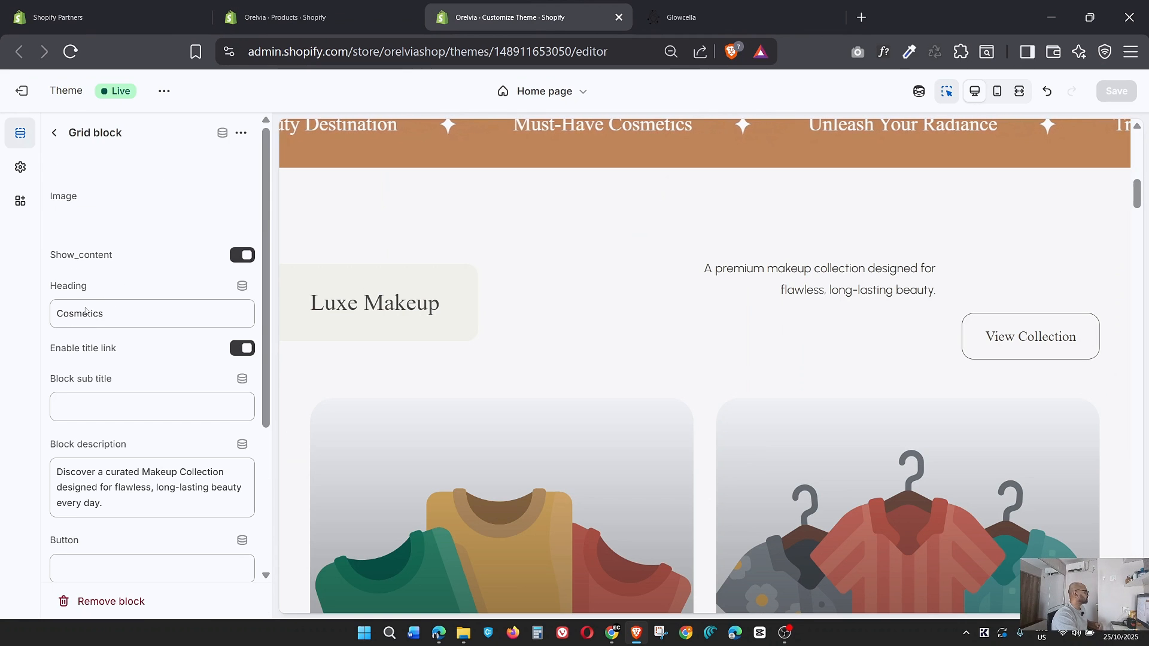
click(180, 189)
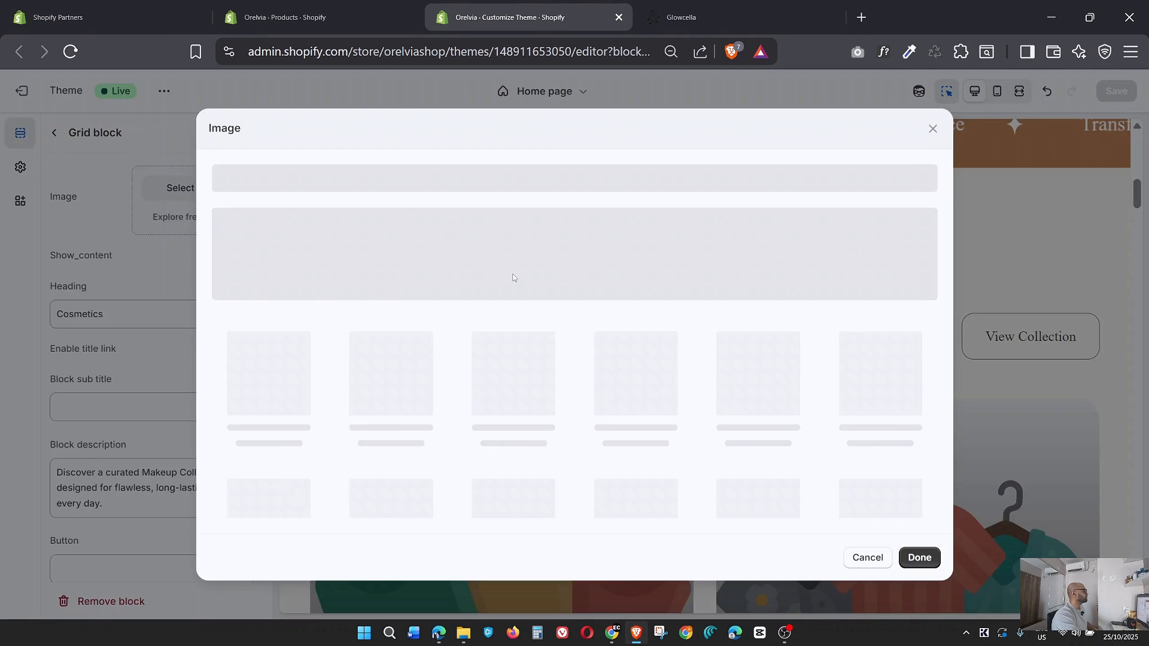
scroll(676, 419, down, 2)
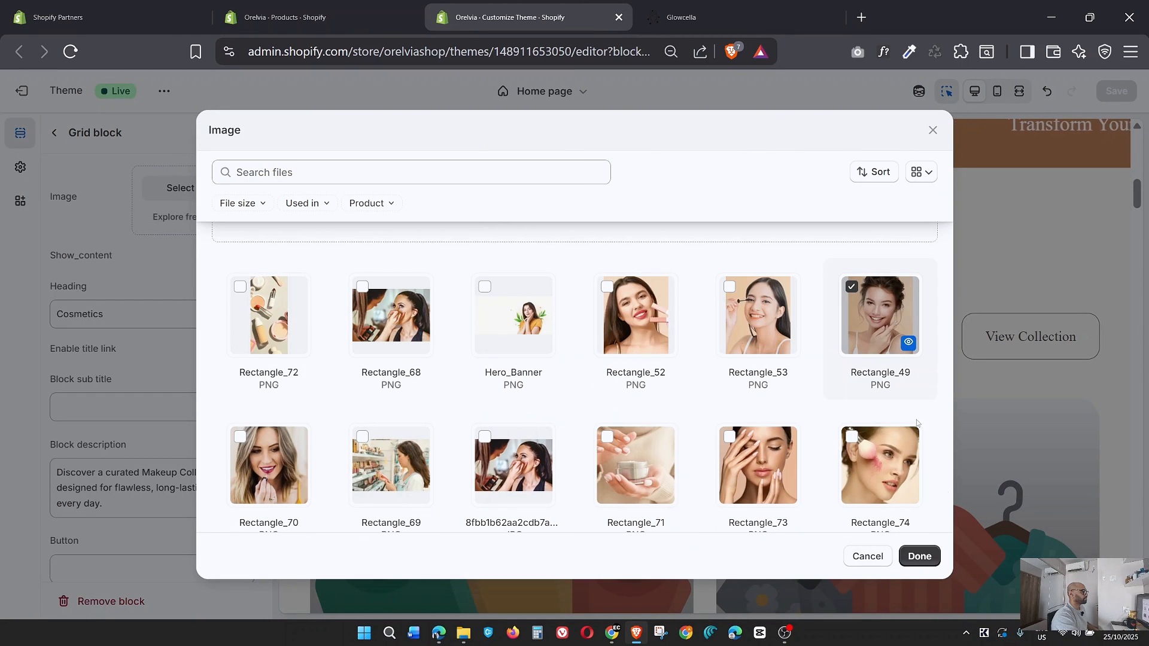
click(919, 556)
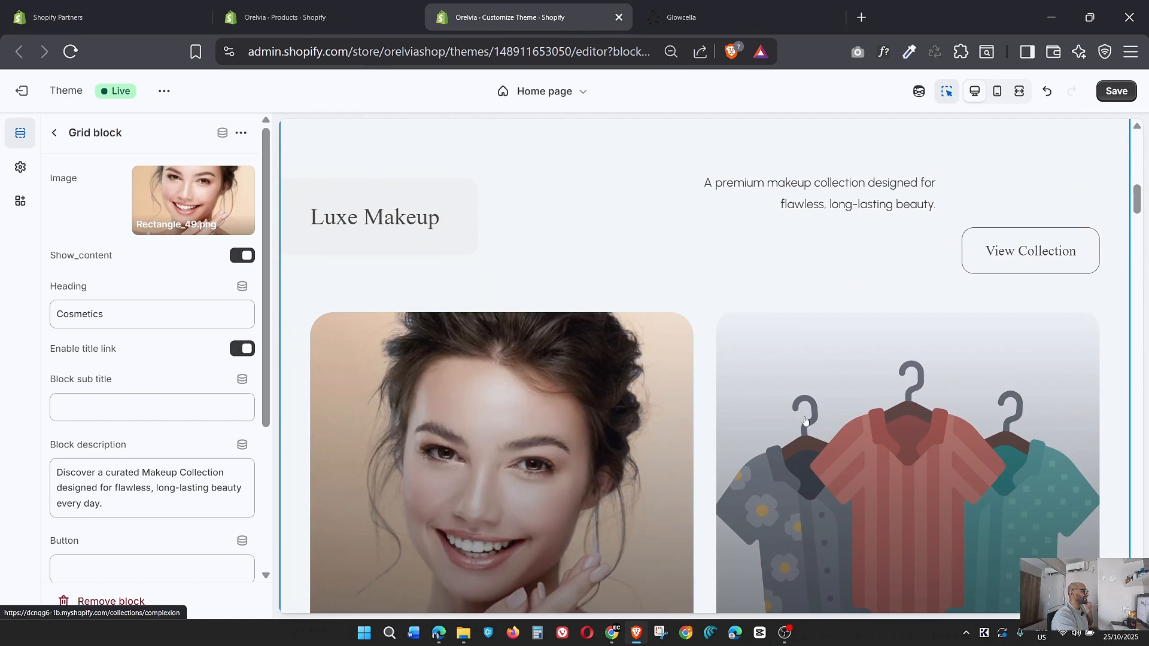
scroll(152, 389, down, 2)
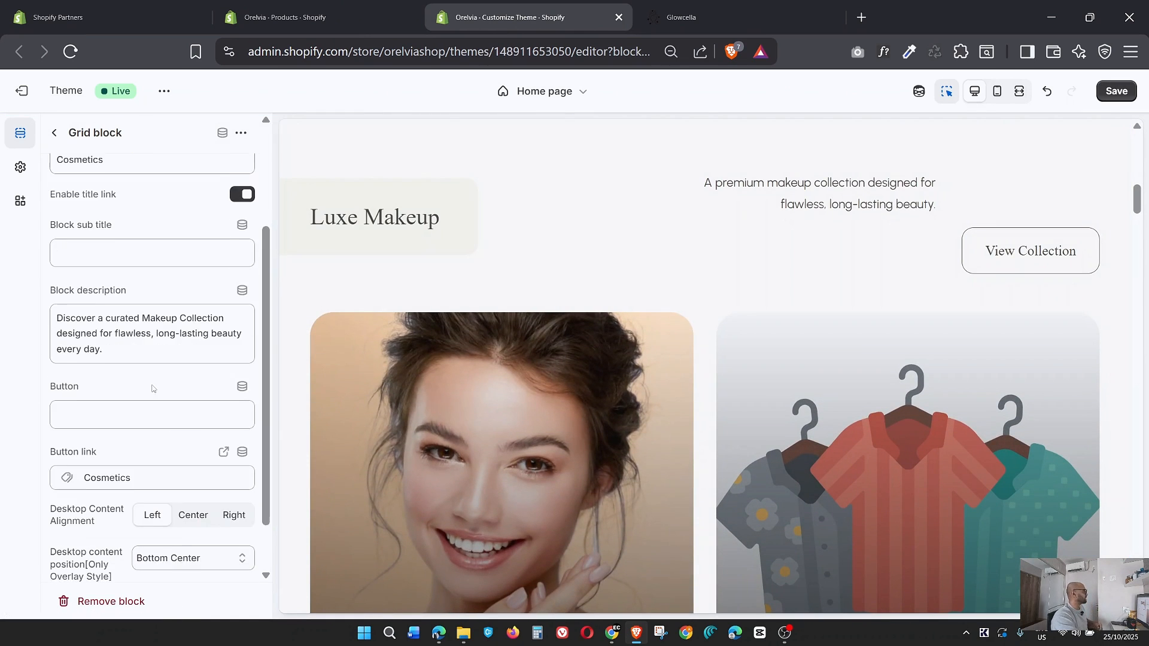
scroll(152, 388, down, 1)
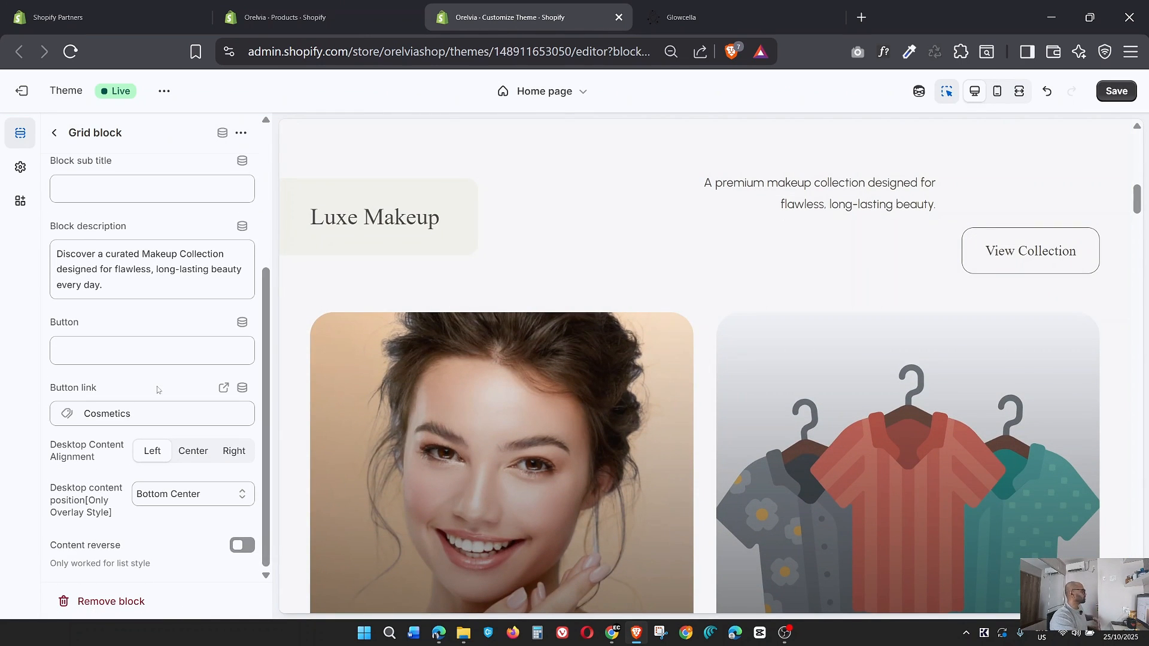
scroll(156, 387, up, 3)
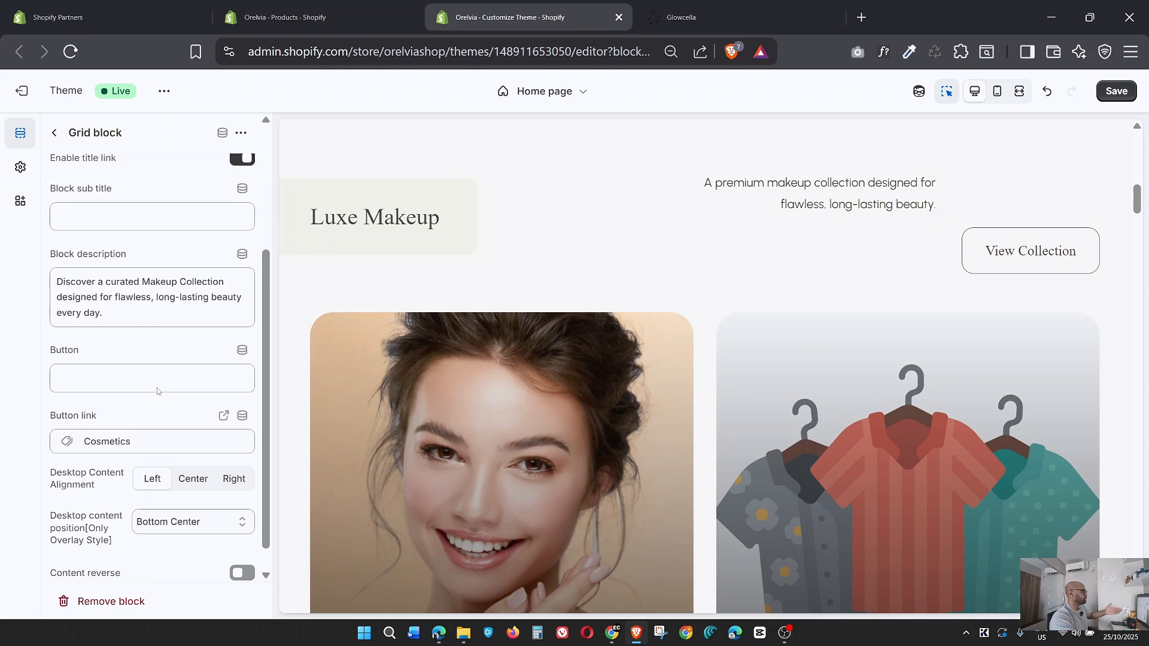
Set the Complexion grid block's image to Rectangle_52.png, matching the Glowcella reference page, and review the block's button link.
click(55, 134)
click(125, 409)
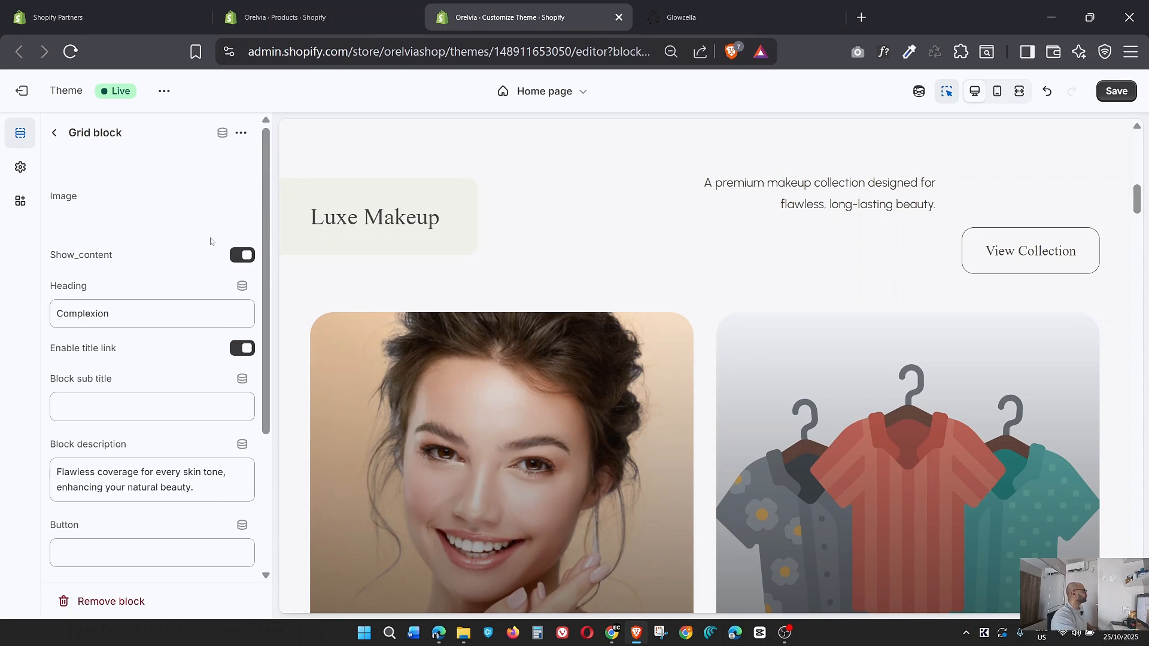
click(130, 200)
click(775, 5)
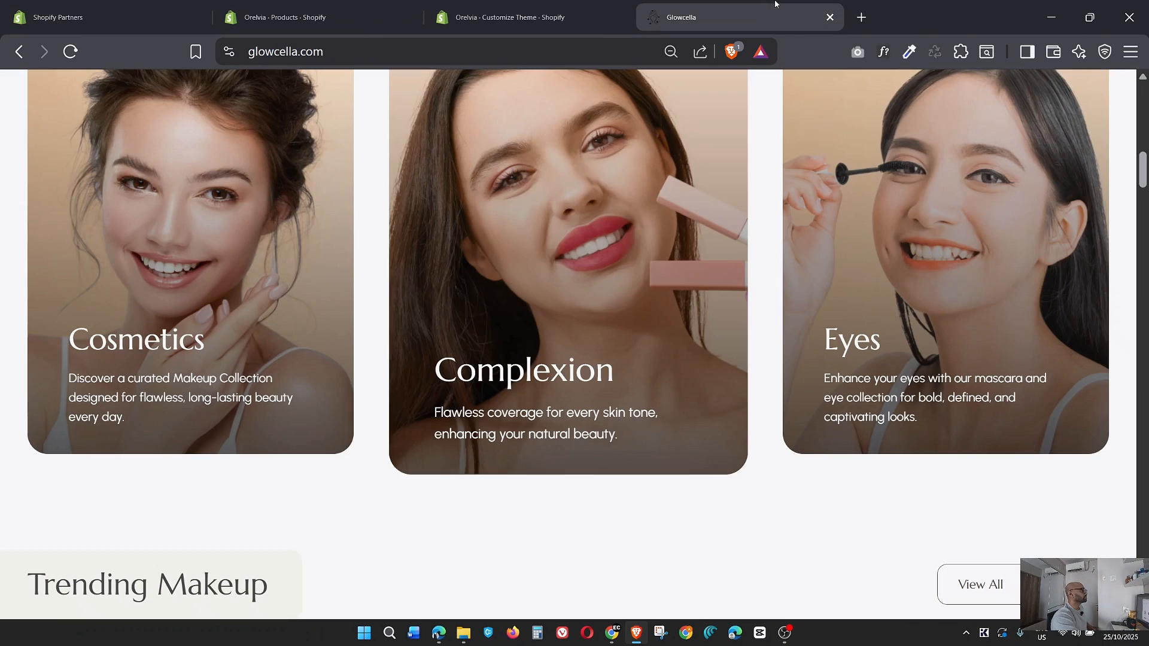
click(557, 5)
click(636, 401)
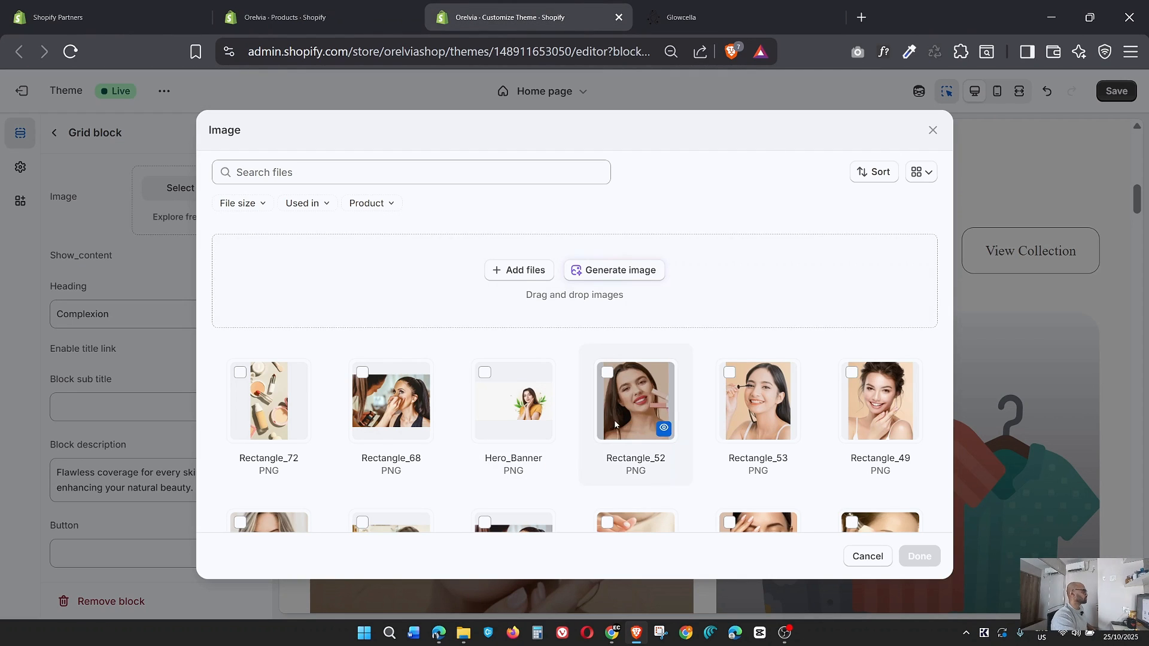
scroll(636, 401, down, 2)
click(918, 556)
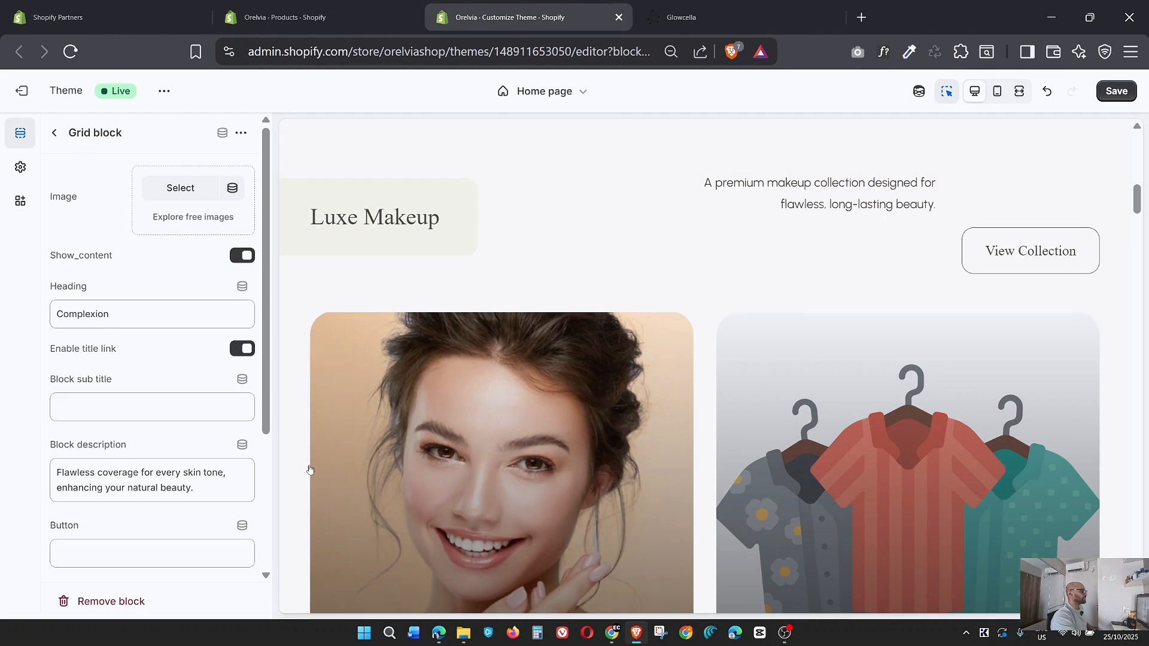
scroll(189, 332, down, 3)
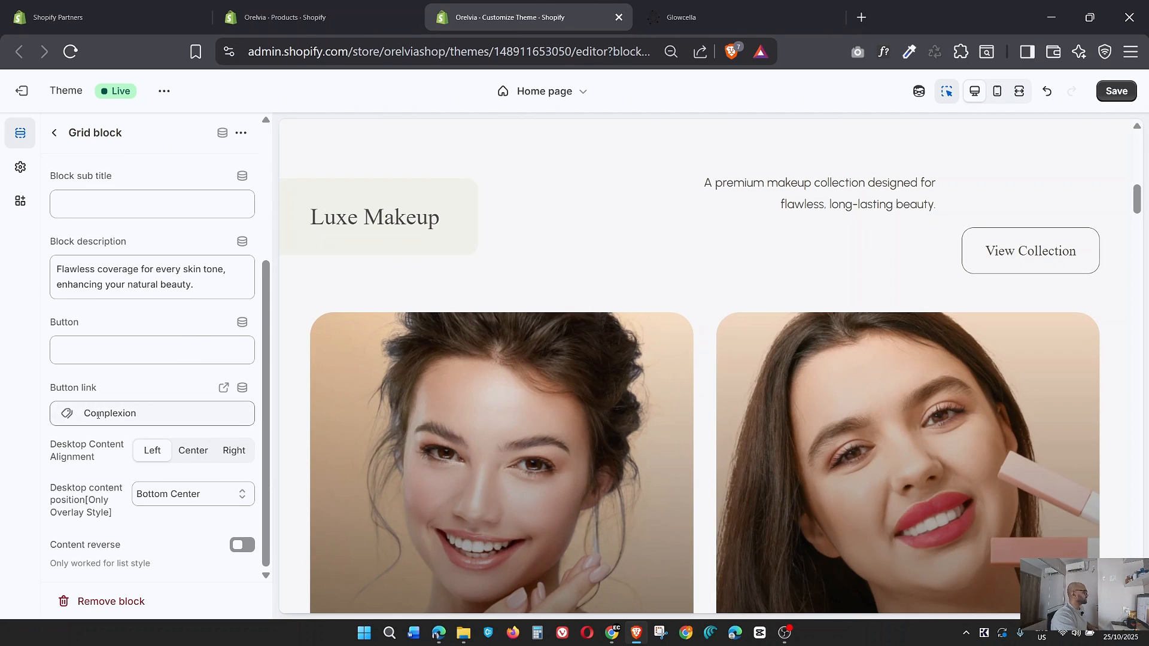
click(147, 412)
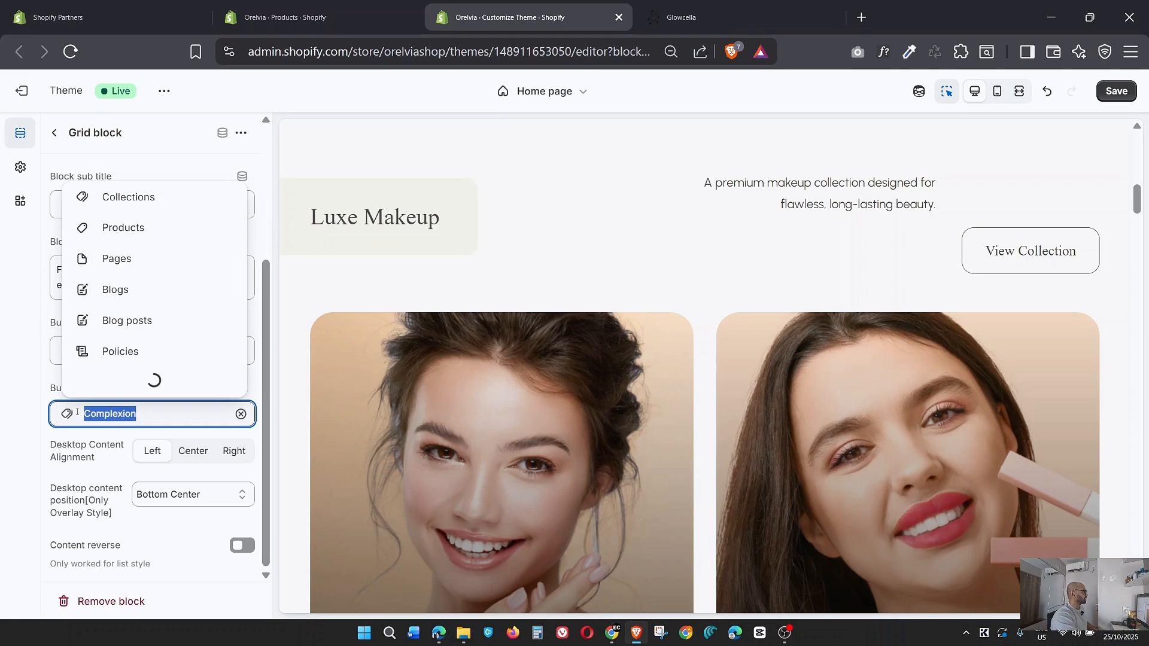
click(19, 410)
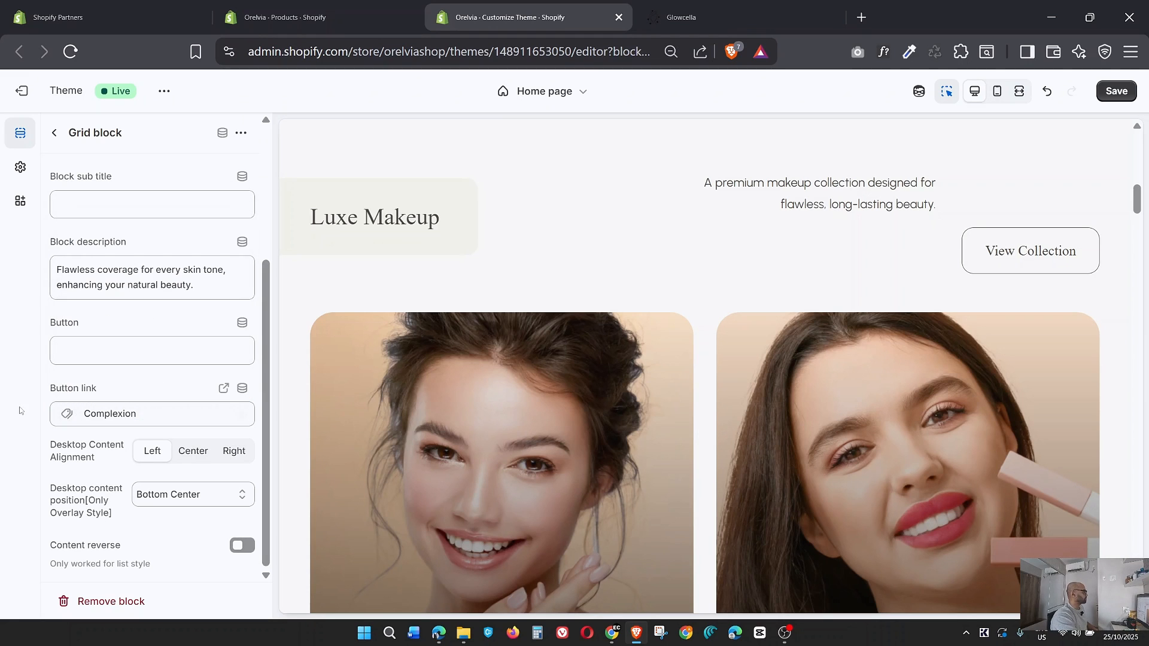
Set the Eyes grid block's image to Rectangle_53.png, matching the Glowcella reference page, and save the theme.
click(56, 136)
click(118, 433)
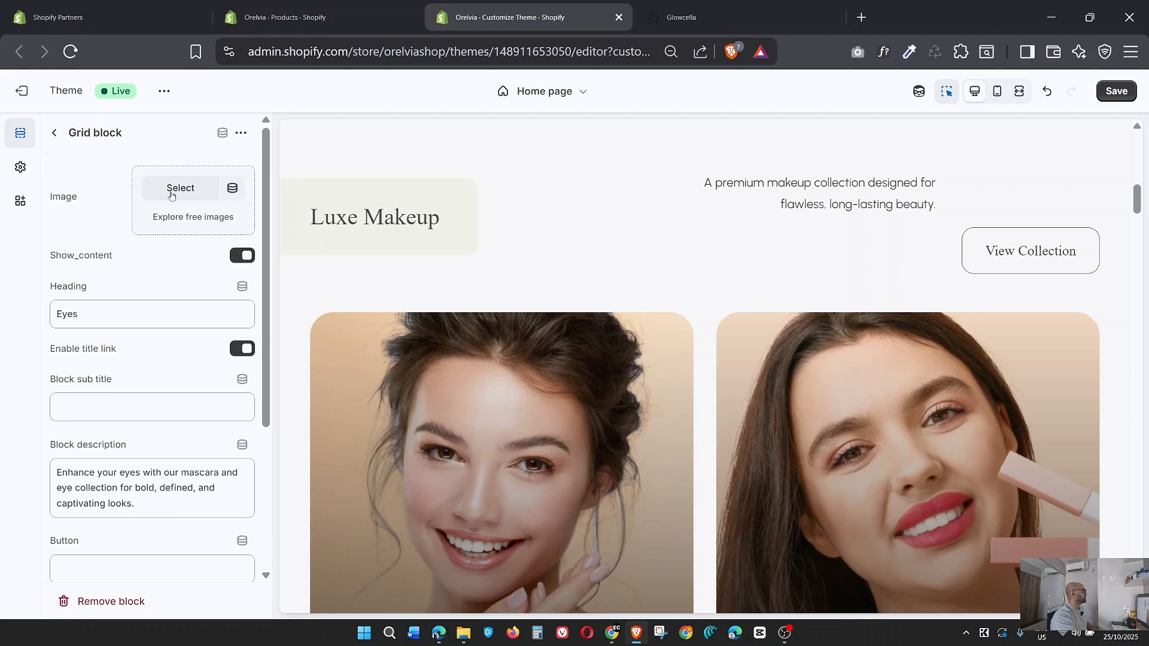
click(171, 195)
click(737, 12)
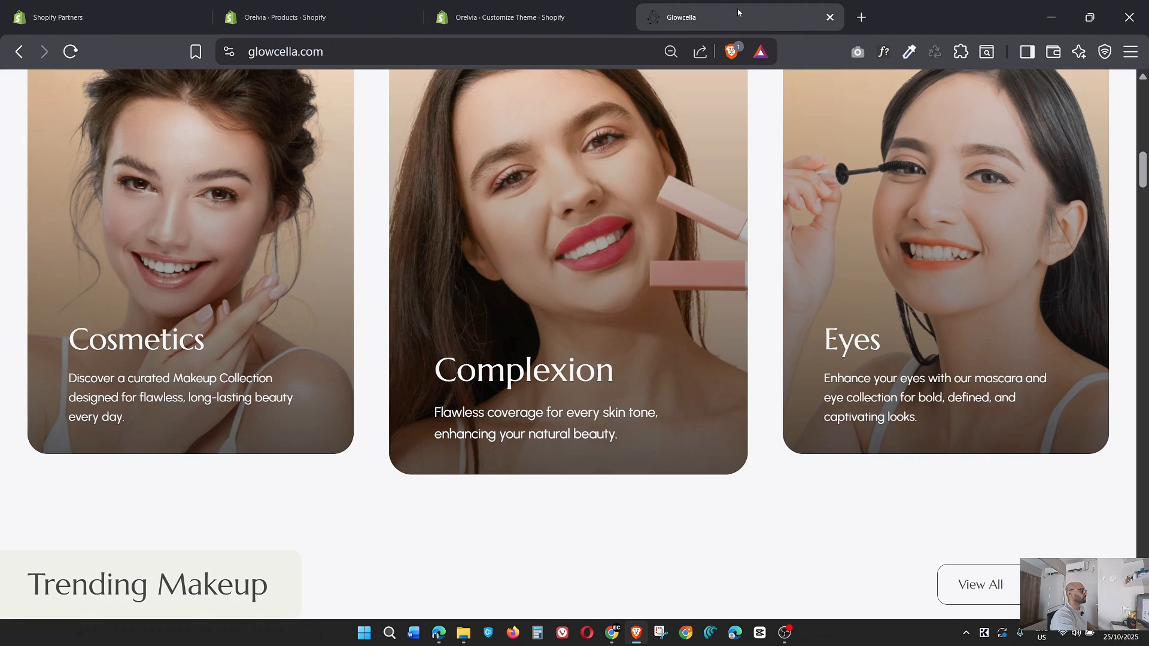
click(531, 18)
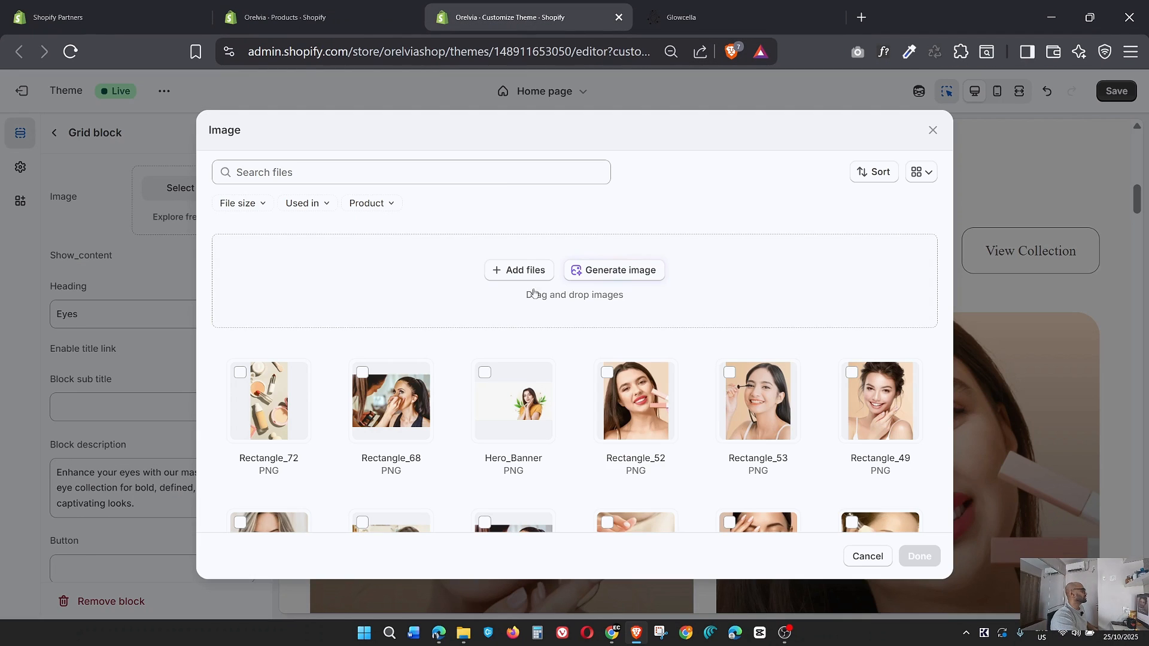
click(741, 400)
click(919, 556)
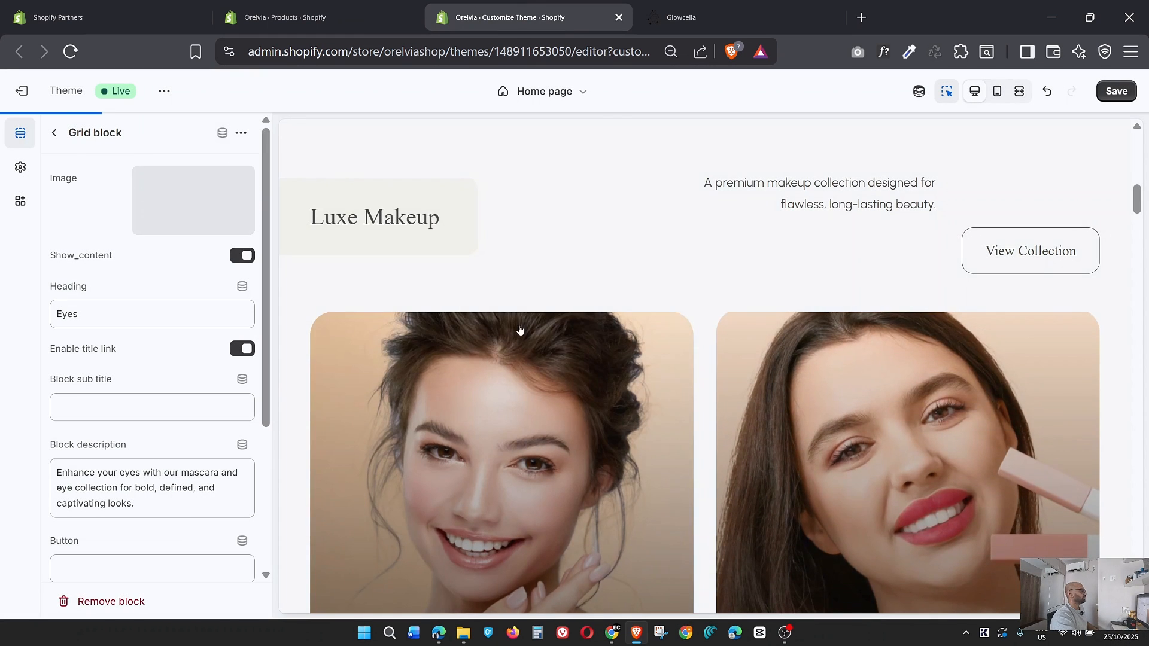
click(1118, 91)
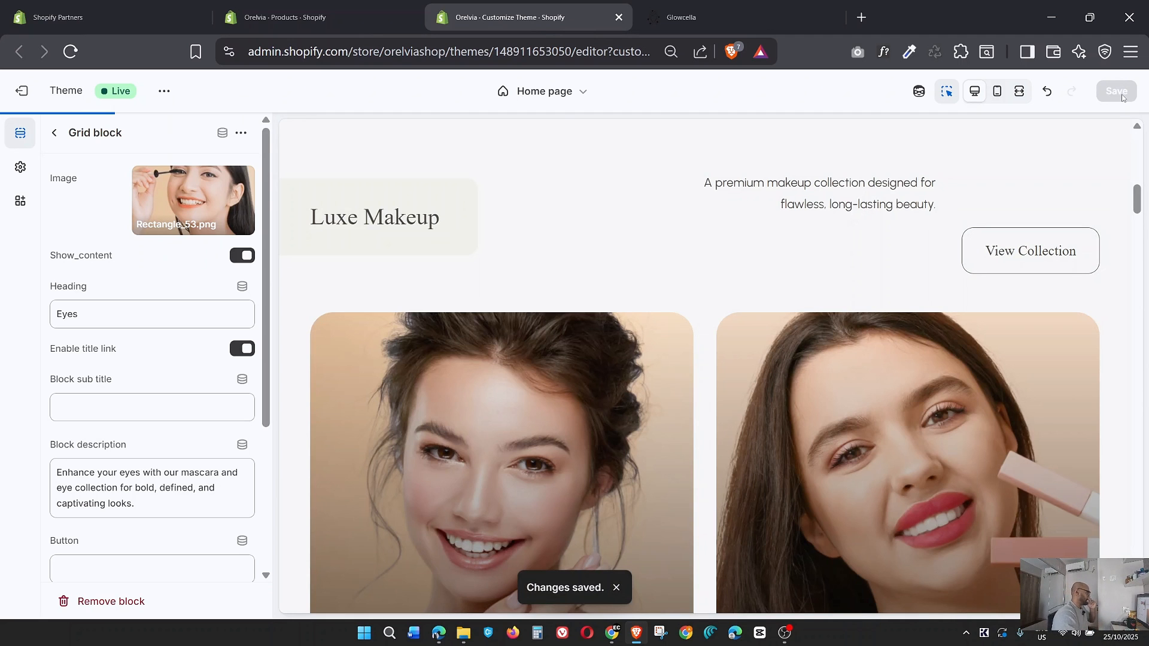
Preview the home page in full-width view and examine the Luxe Makeup grid banners and neighbouring sections.
click(1021, 93)
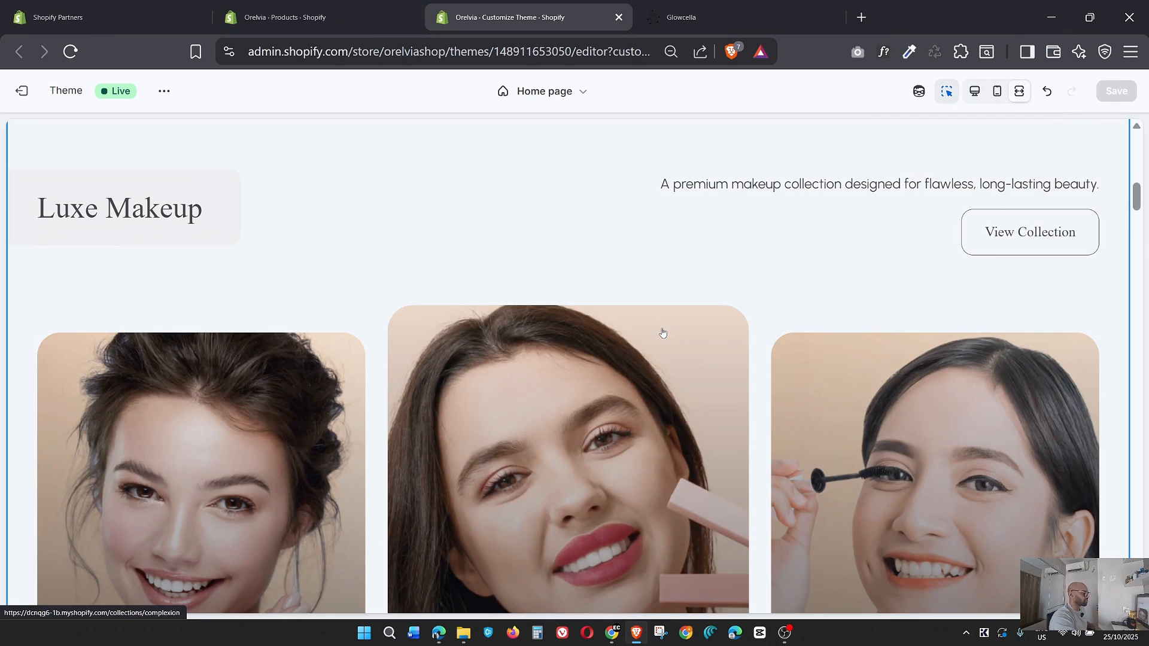
scroll(662, 333, down, 4)
scroll(730, 413, down, 4)
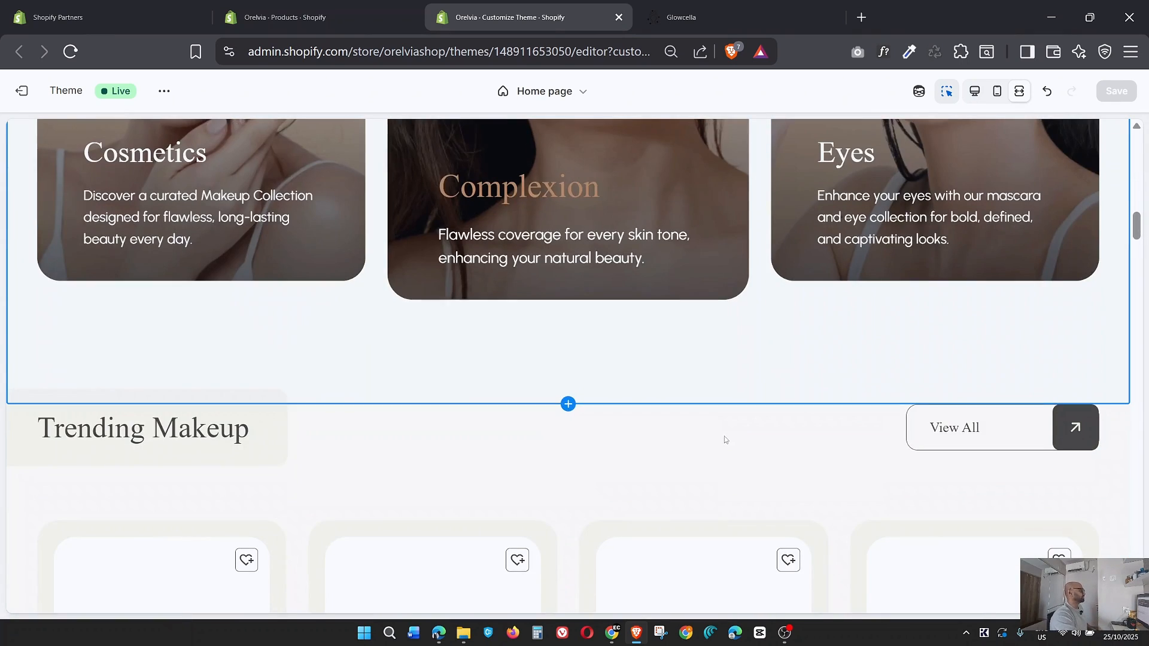
scroll(724, 441, up, 10)
scroll(724, 440, up, 5)
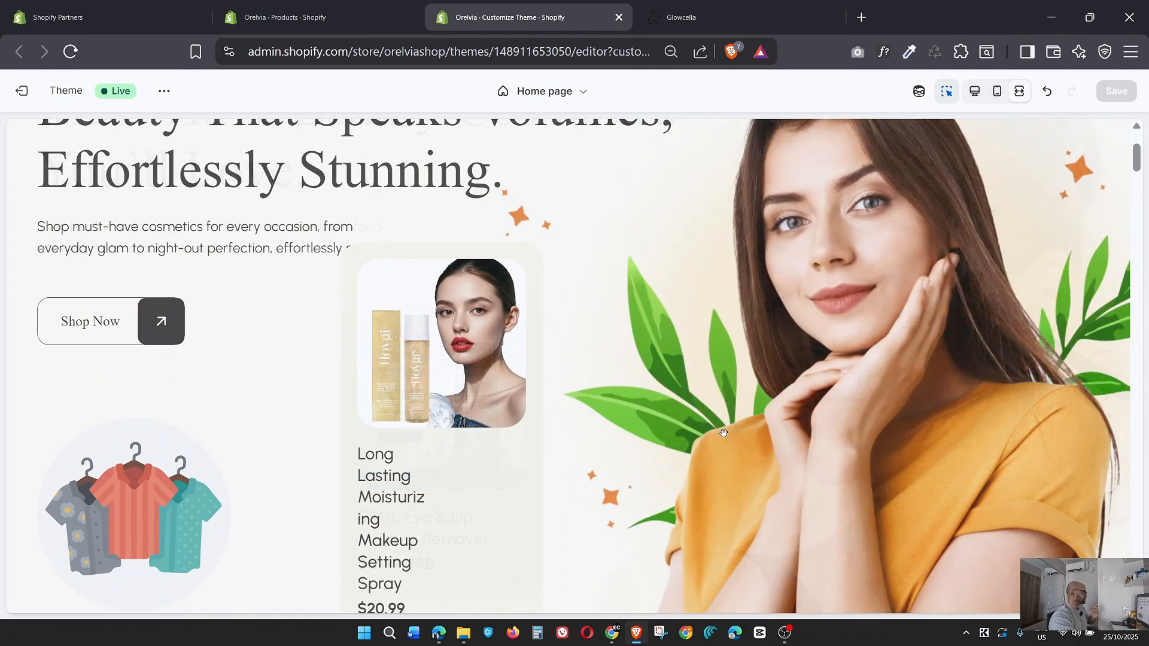
View the Trending Makeup products on the Glowcella reference page and open the settings of the first Featured collection section in the theme.
click(681, 17)
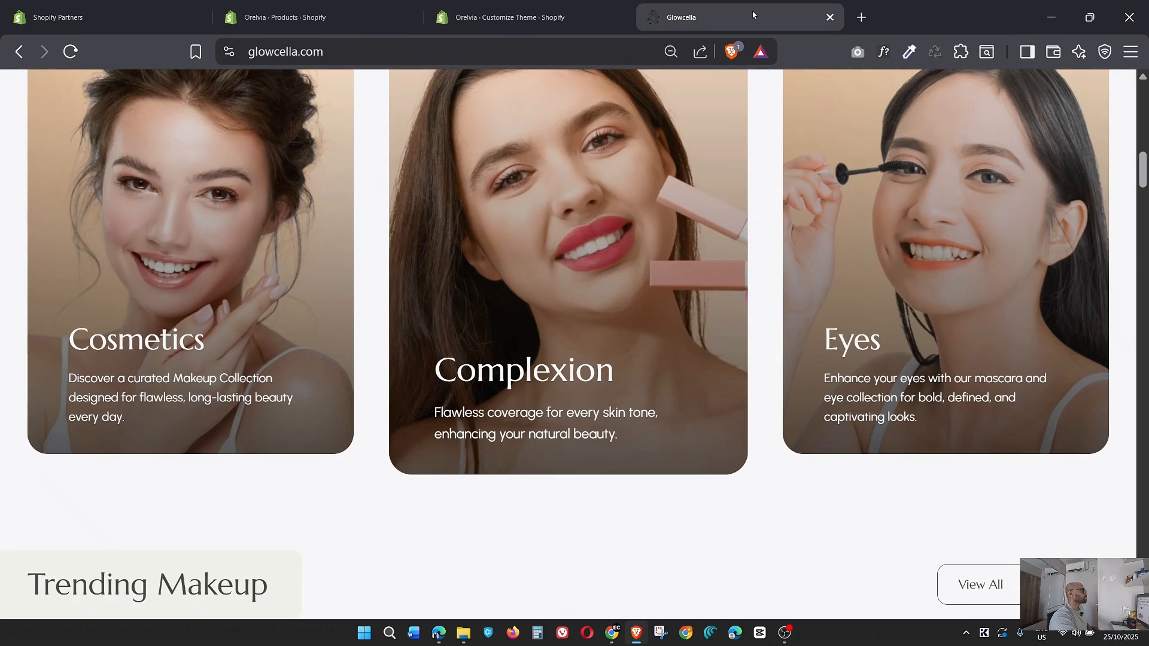
scroll(736, 204, down, 4)
scroll(737, 200, down, 4)
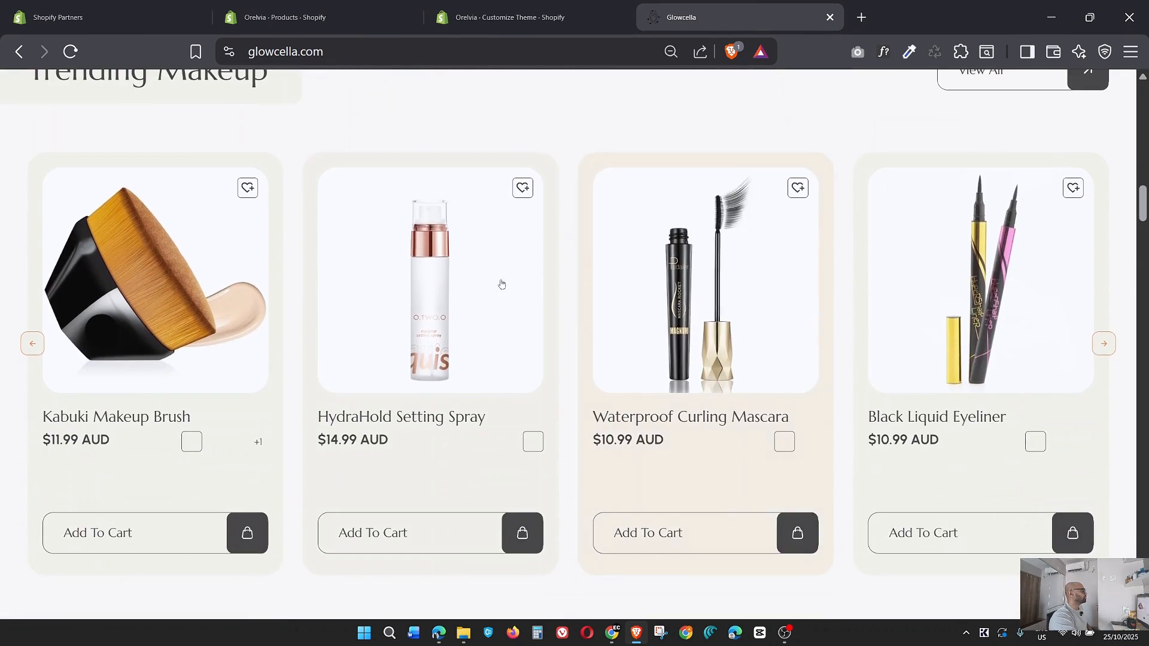
click(501, 17)
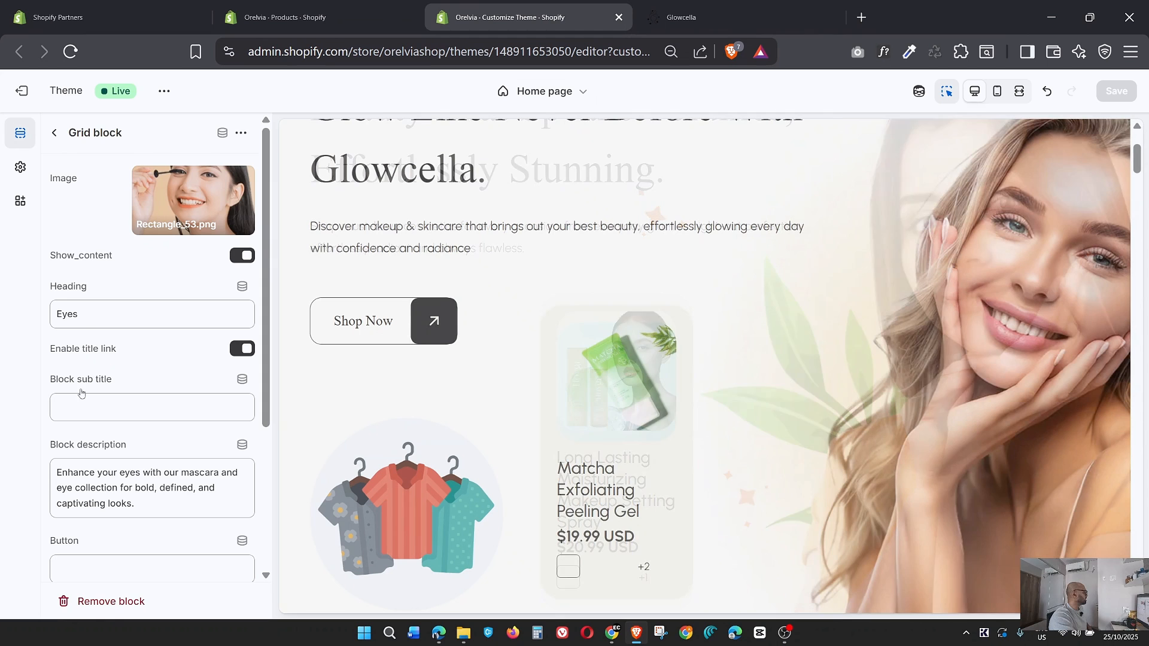
click(54, 133)
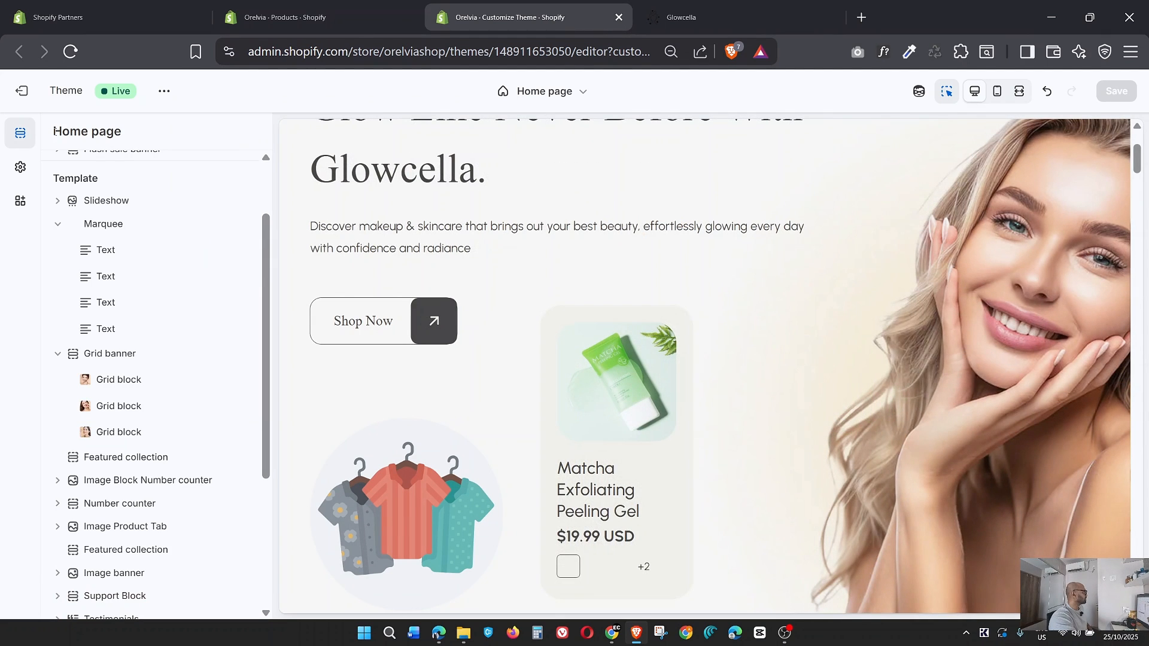
click(112, 459)
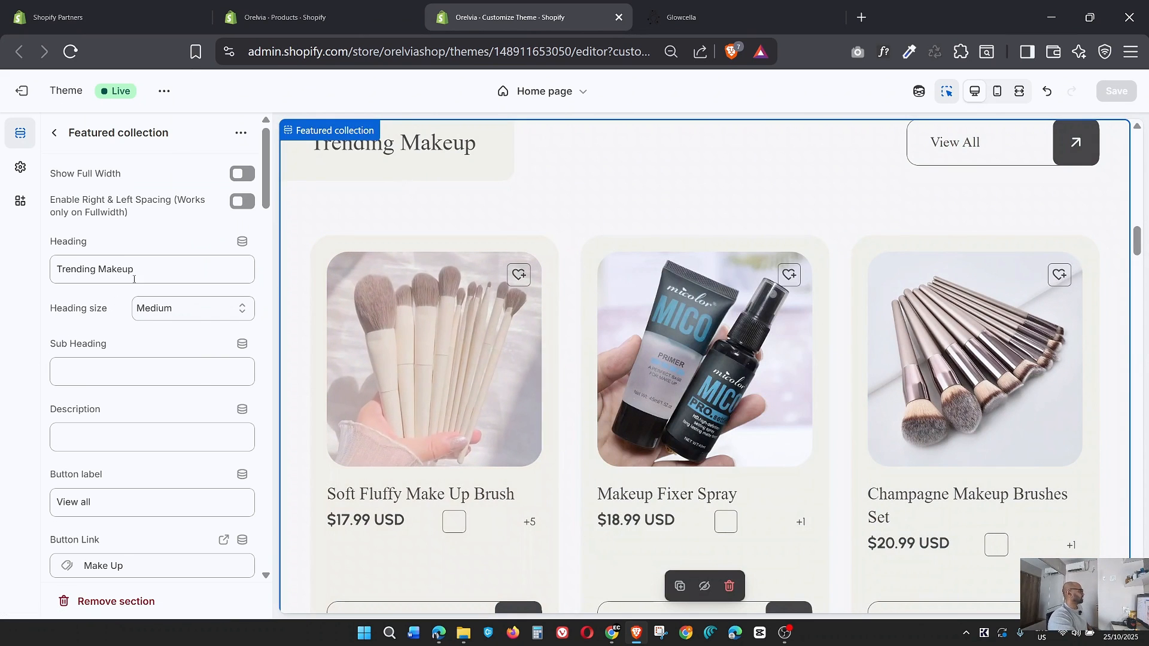
Review the Trending Makeup section's settings and the collections available for its button link, leaving the link as Make Up.
scroll(158, 272, down, 7)
scroll(160, 271, down, 20)
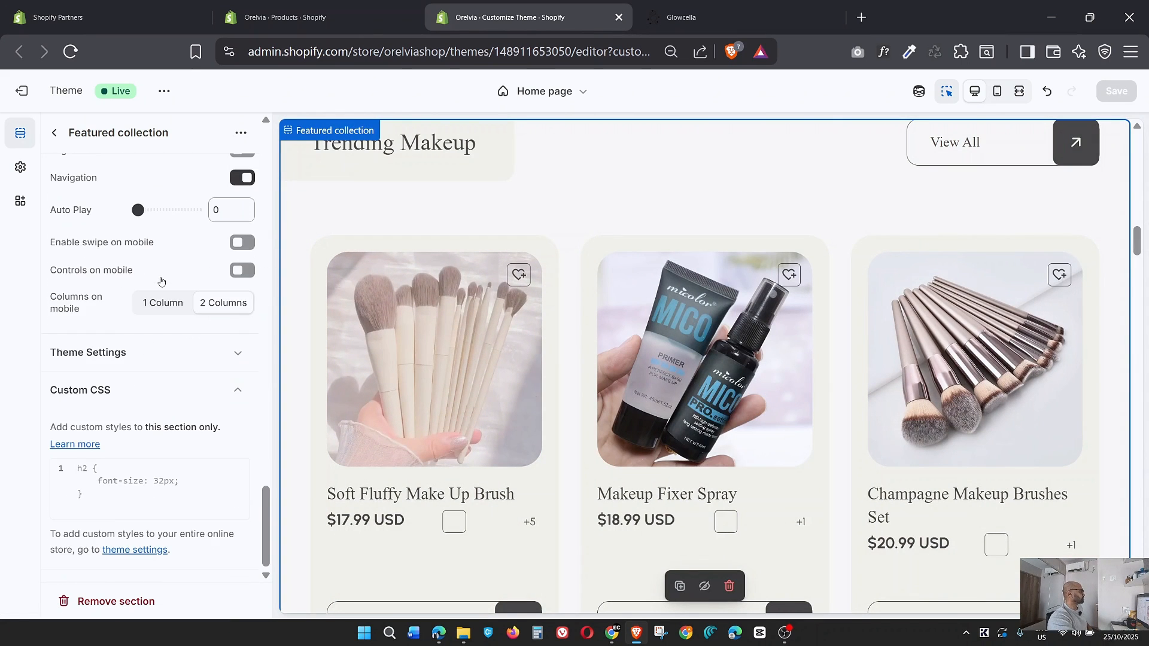
scroll(160, 280, up, 10)
scroll(160, 280, up, 10)
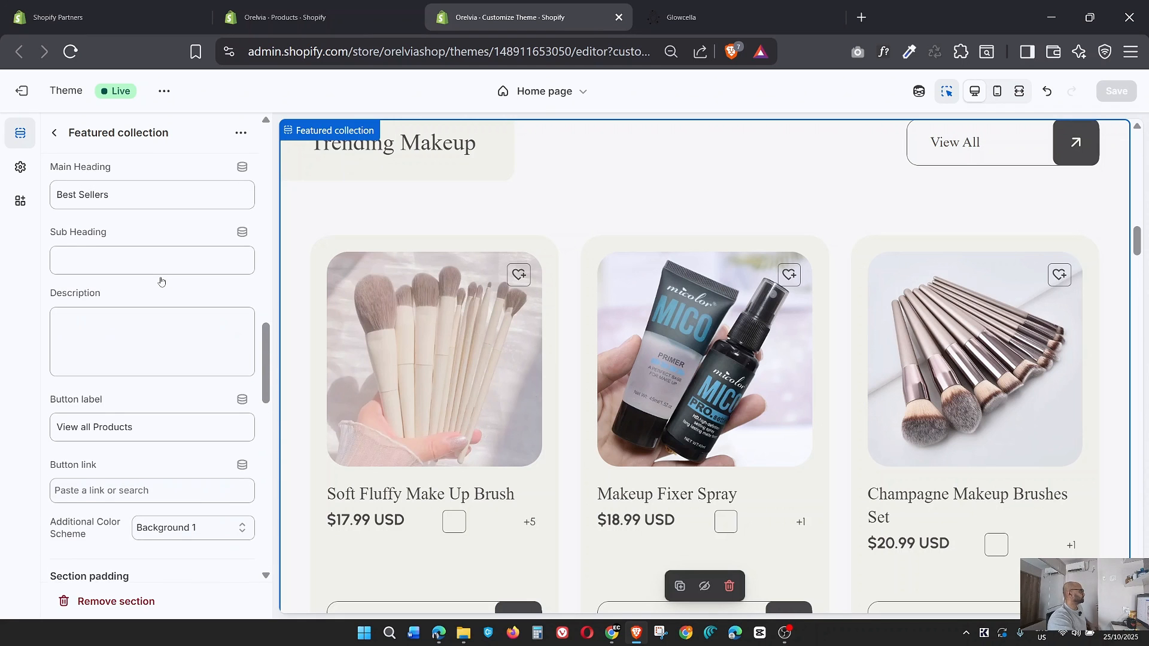
scroll(161, 280, up, 12)
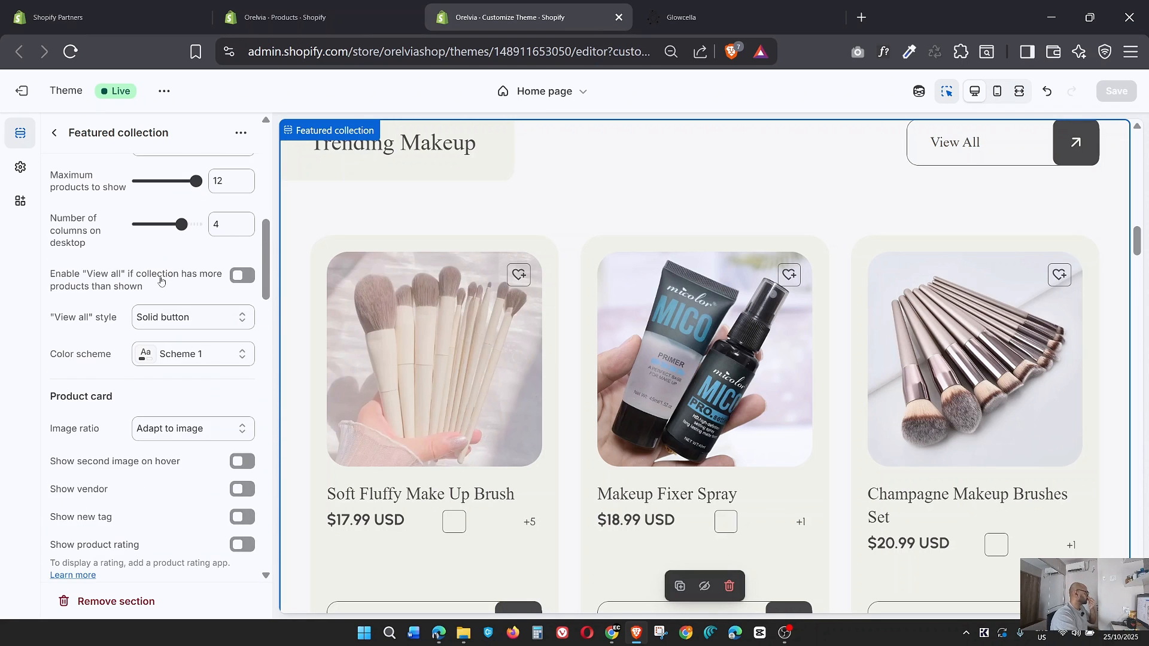
scroll(173, 355, down, 3)
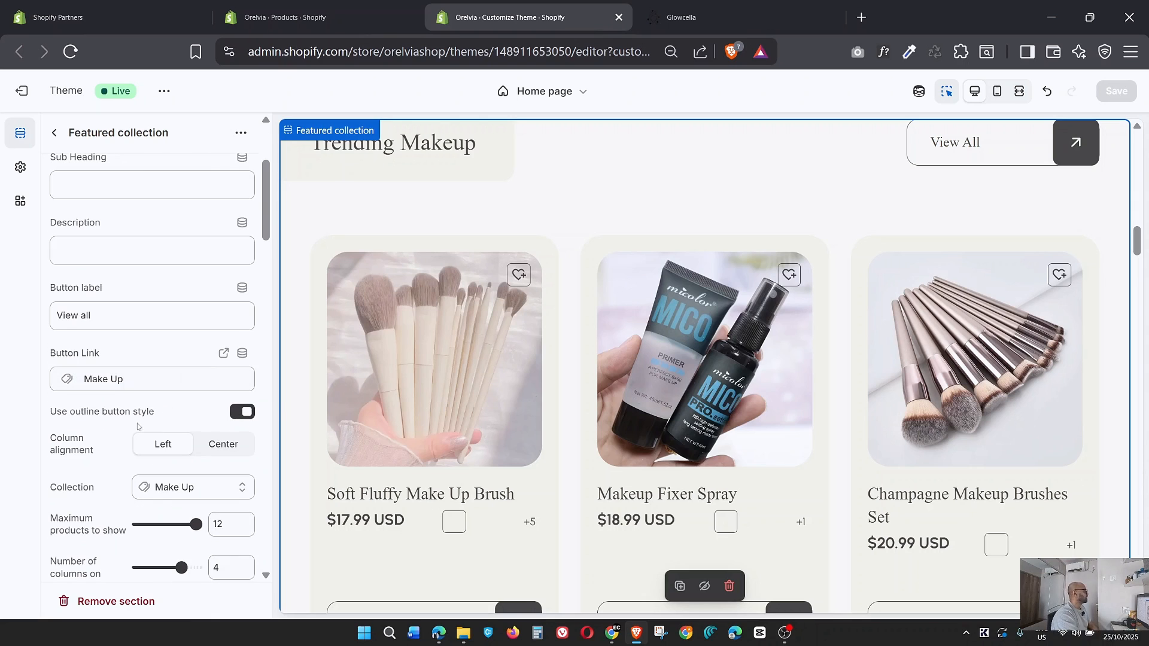
click(126, 383)
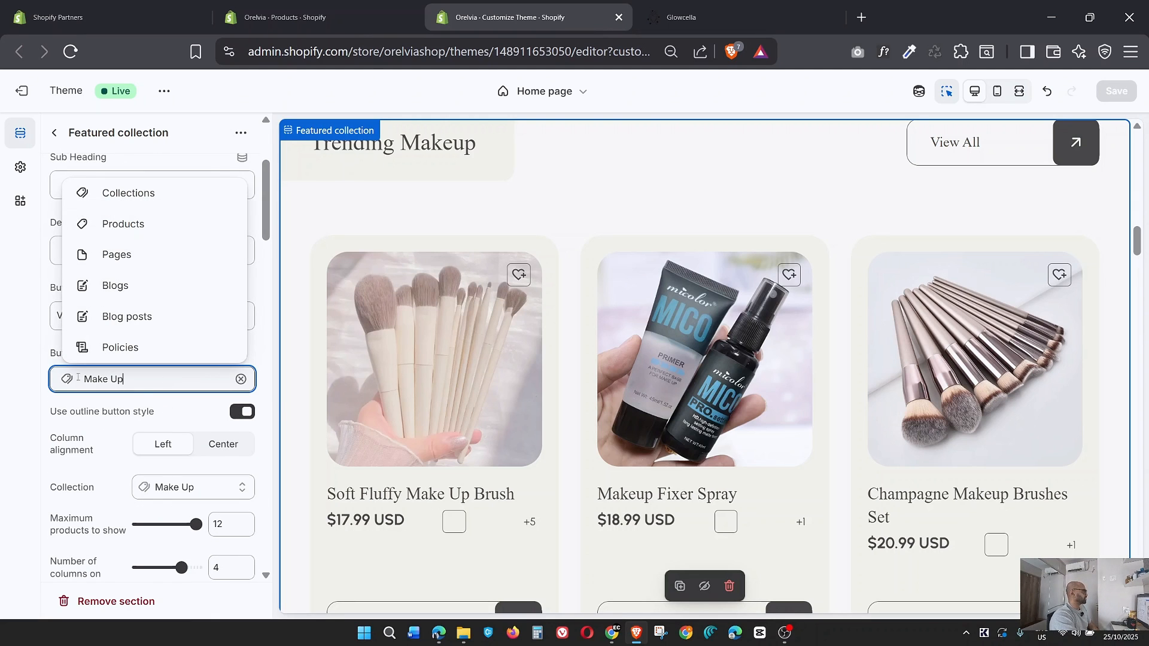
click(128, 198)
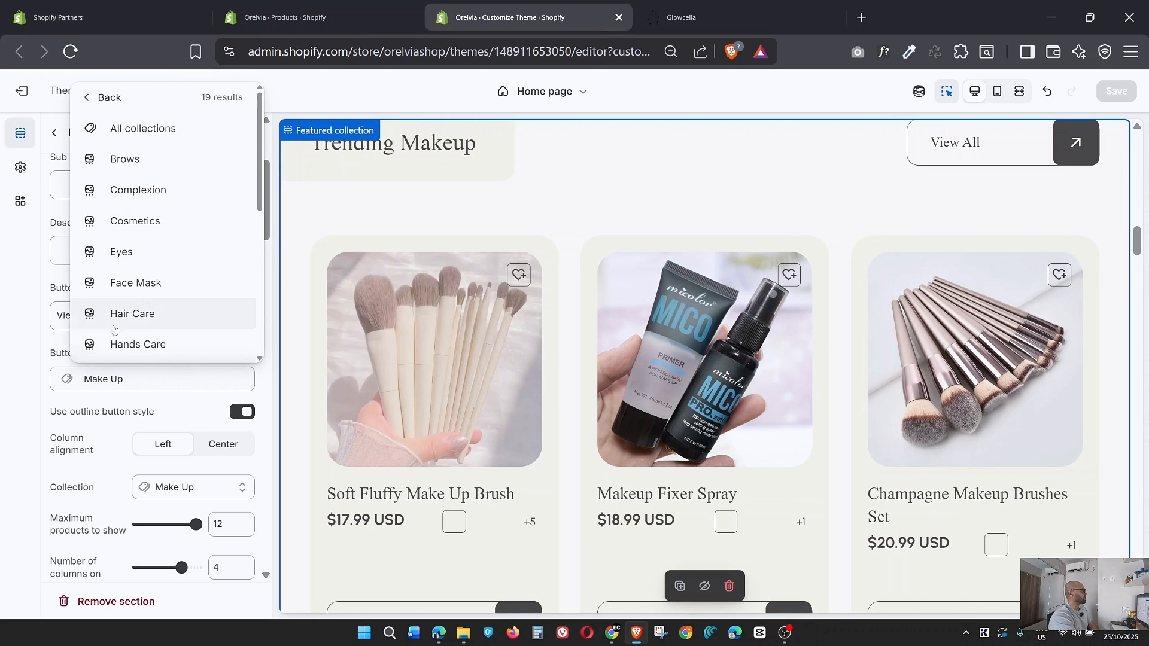
click(17, 338)
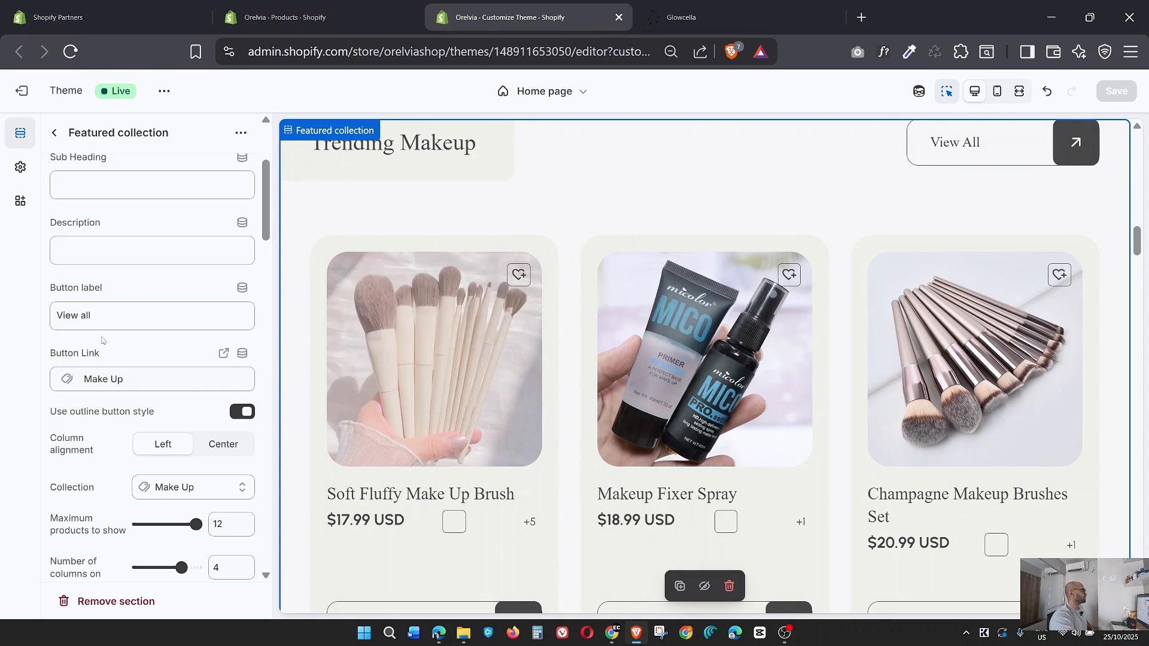
Compare the Nature-Loving Beauty Products section in the theme preview with its counterpart on the Glowcella reference page.
scroll(772, 381, down, 7)
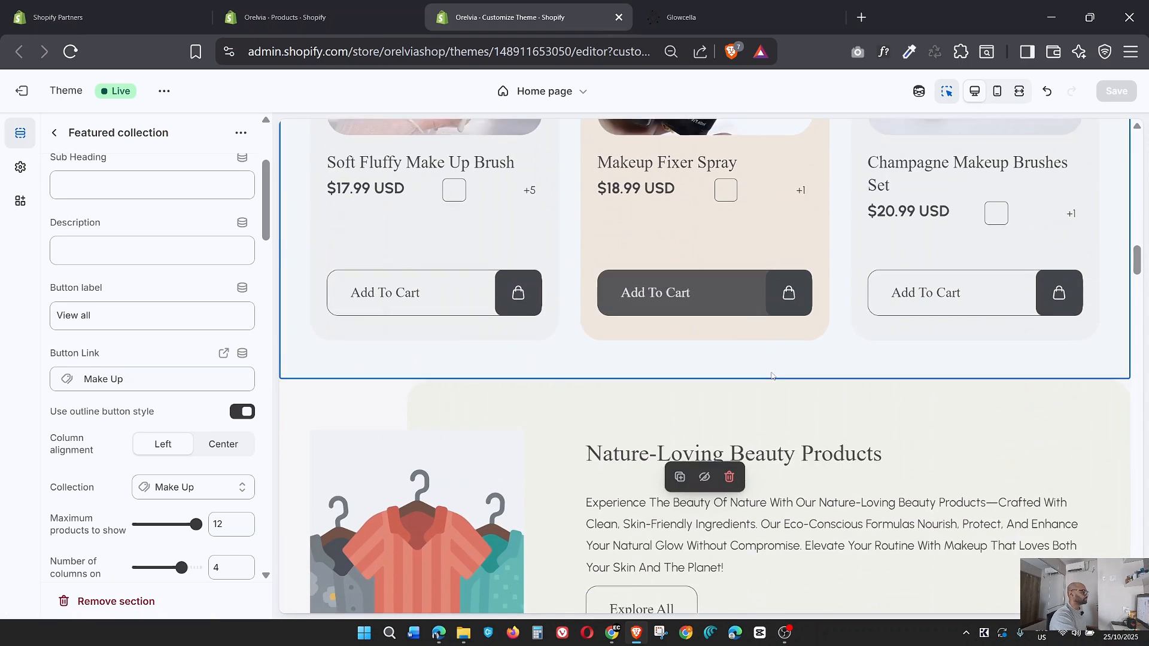
key(ctrl+Tab)
scroll(785, 281, down, 8)
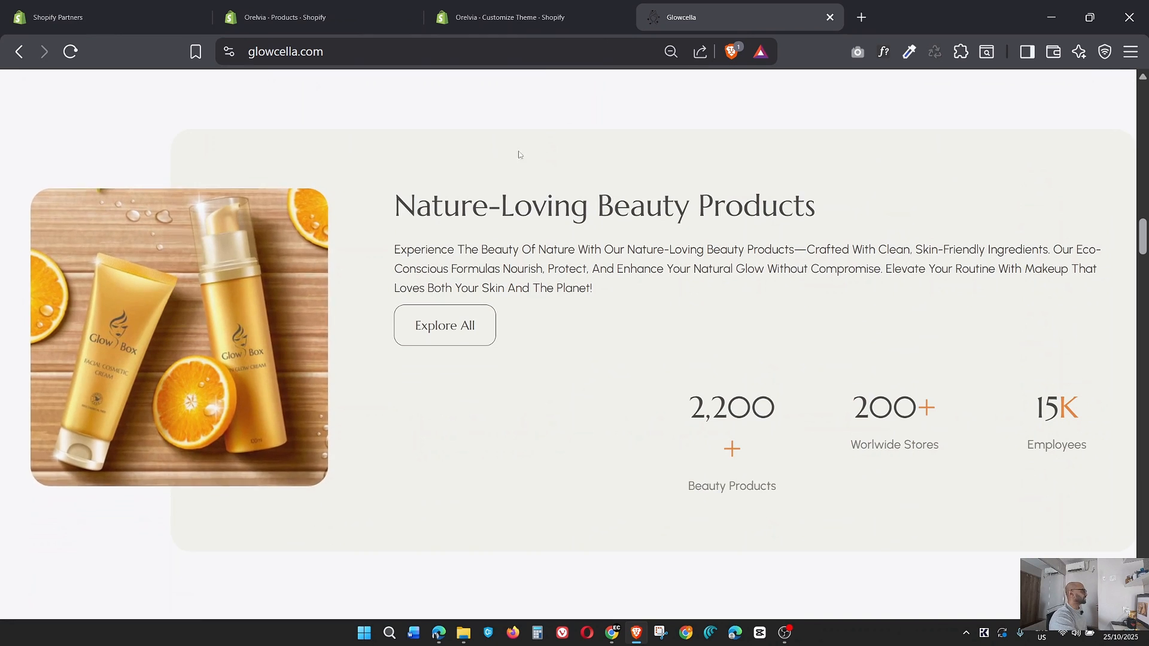
click(508, 17)
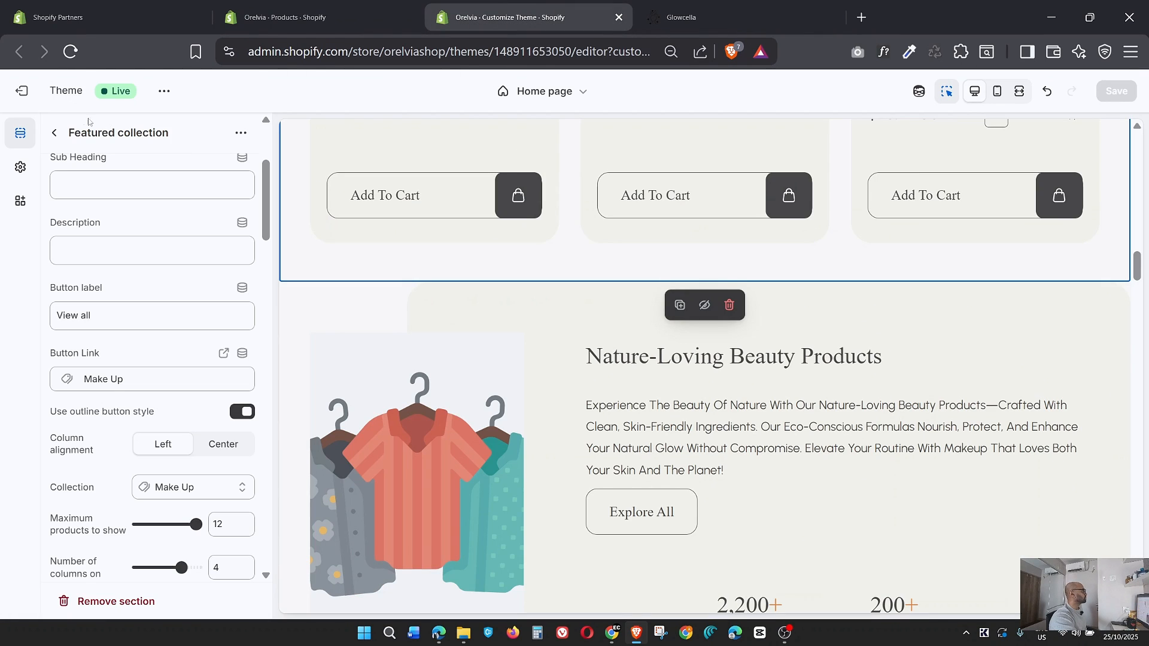
click(54, 134)
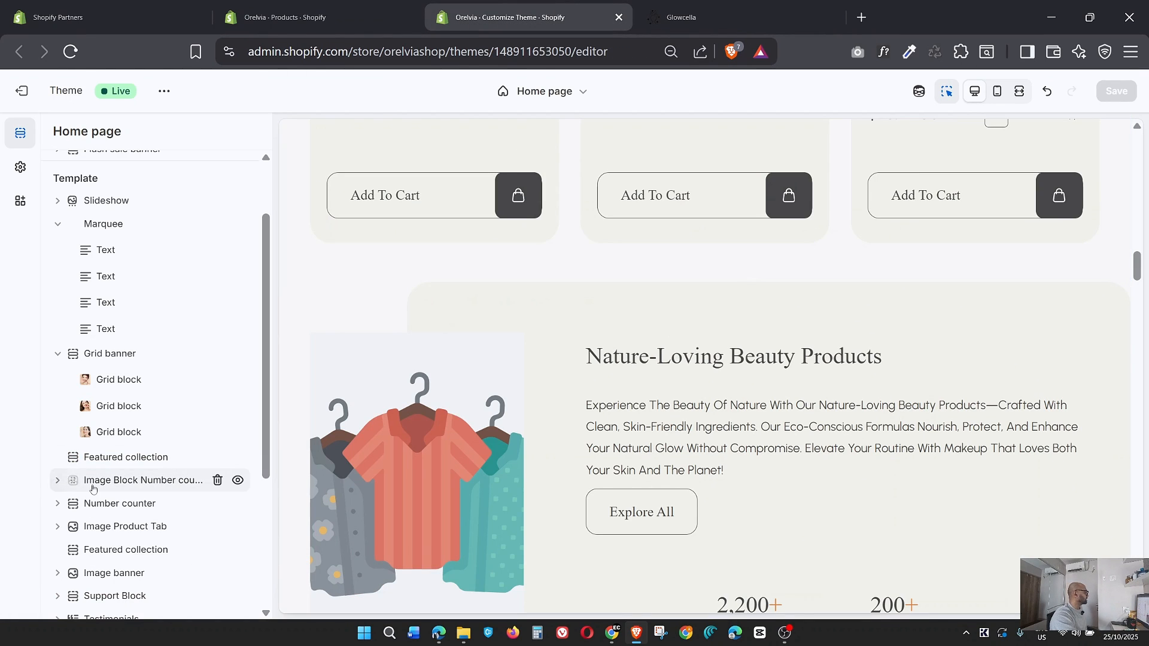
click(681, 16)
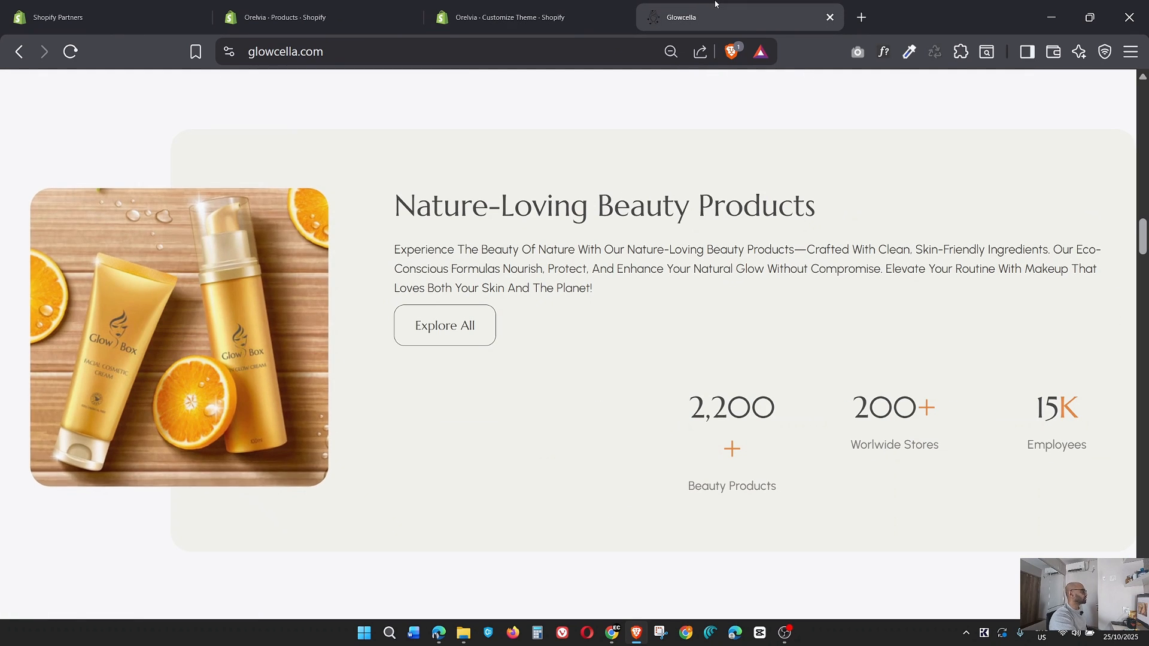
click(479, 17)
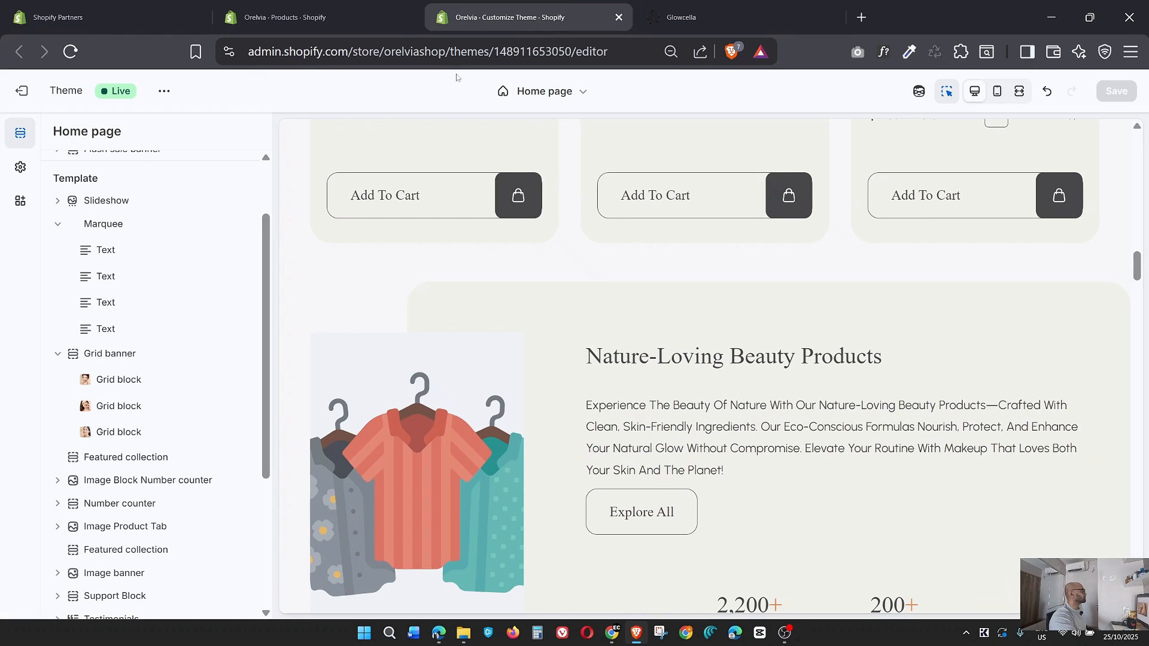
Open the Image Block Number counter section's settings and check which image the Glowcella reference page uses there.
click(57, 481)
click(118, 481)
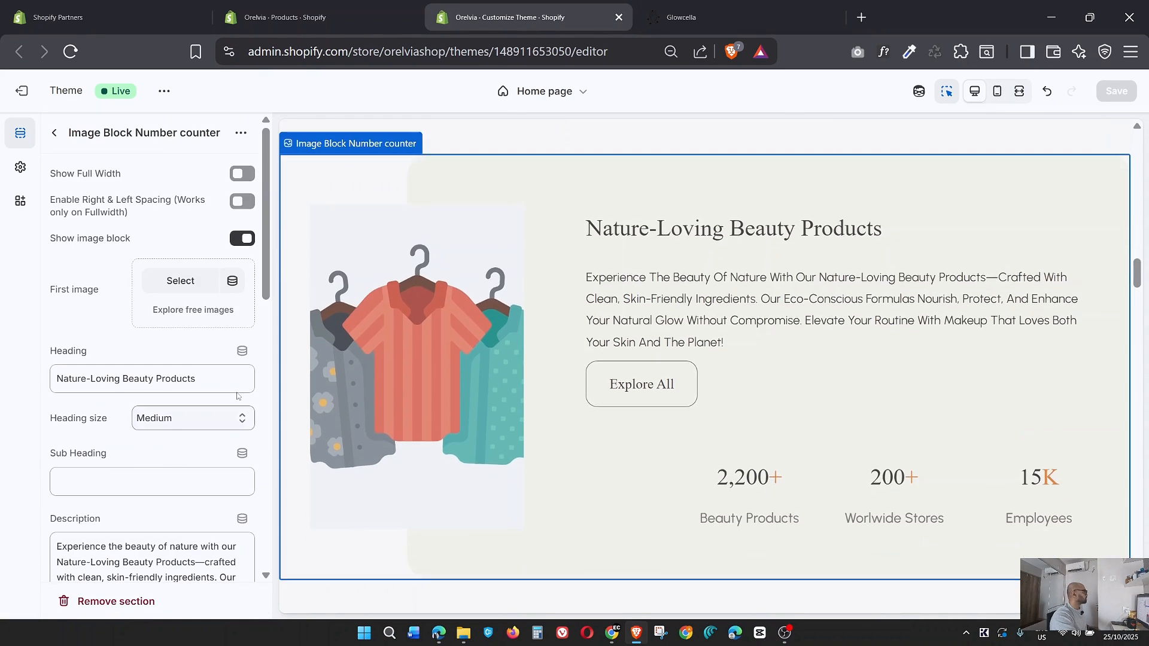
click(681, 17)
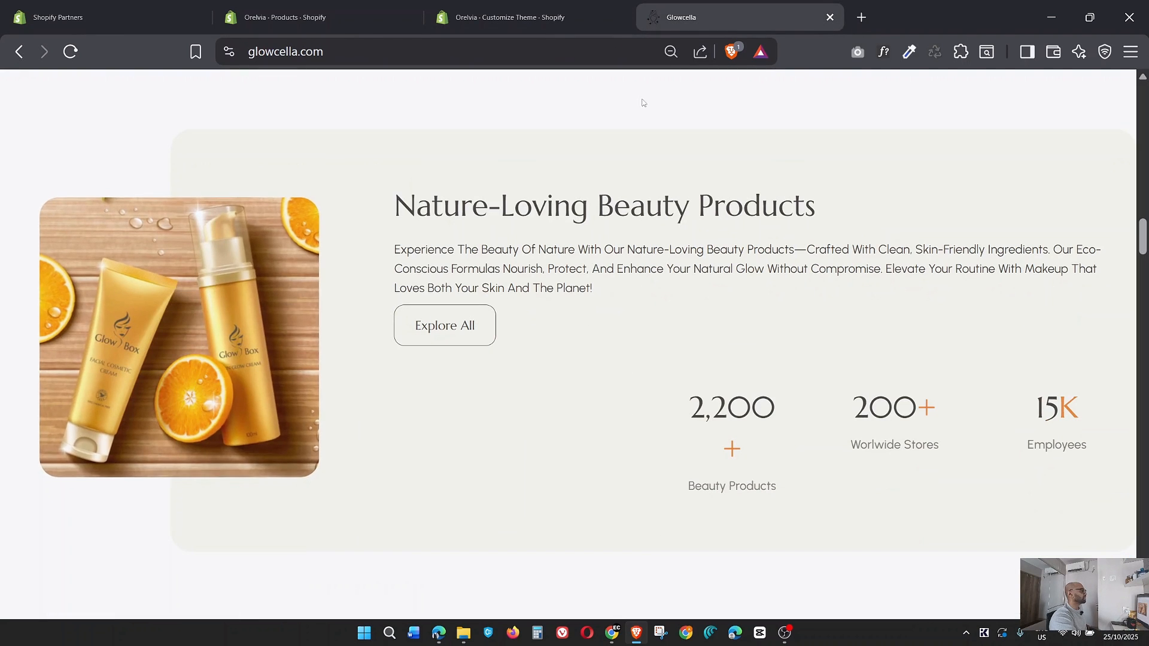
Set Rectangle_54 as the first image of the Image Block Number counter section in the Orelvia theme.
click(498, 5)
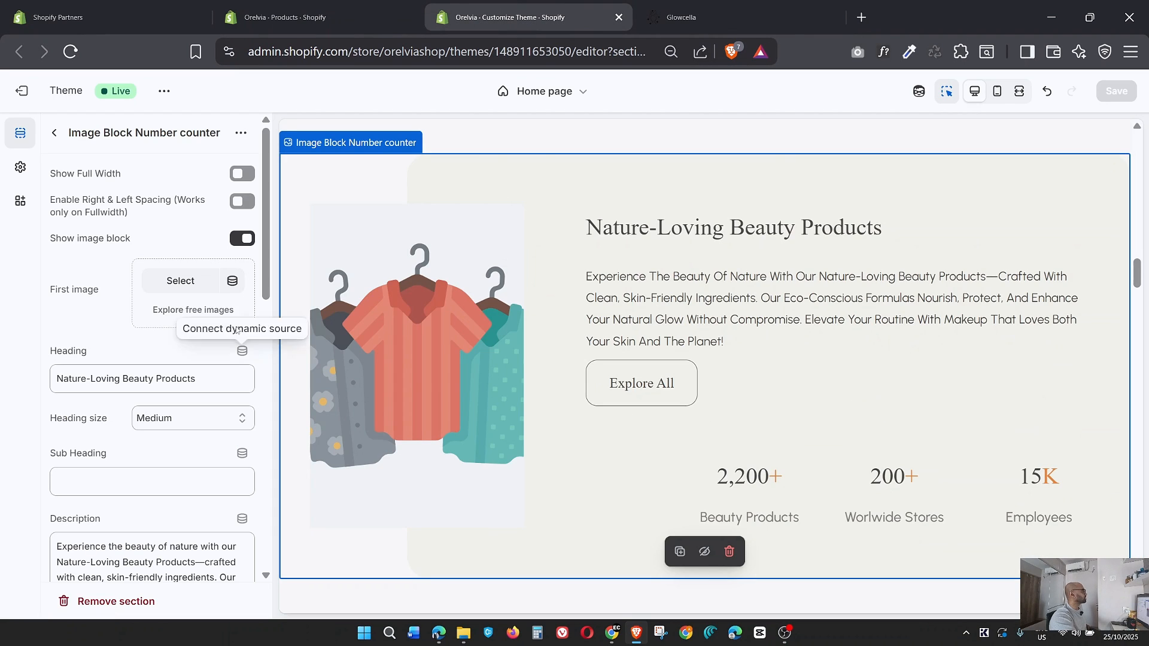
click(190, 282)
scroll(540, 412, down, 5)
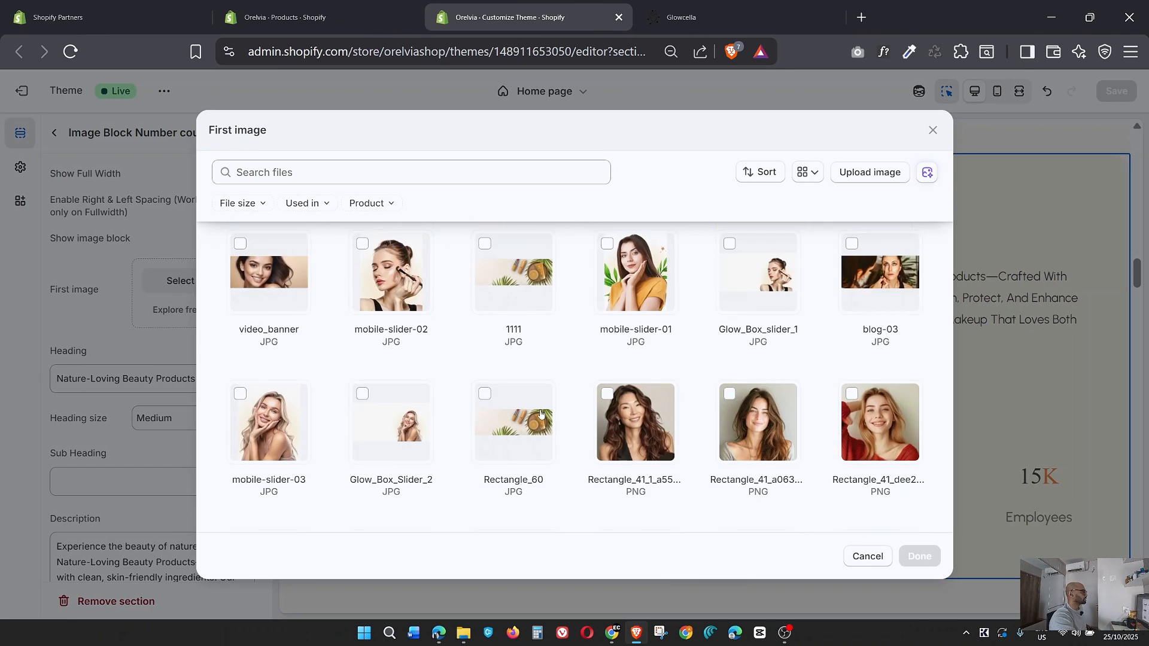
scroll(540, 413, down, 3)
click(269, 399)
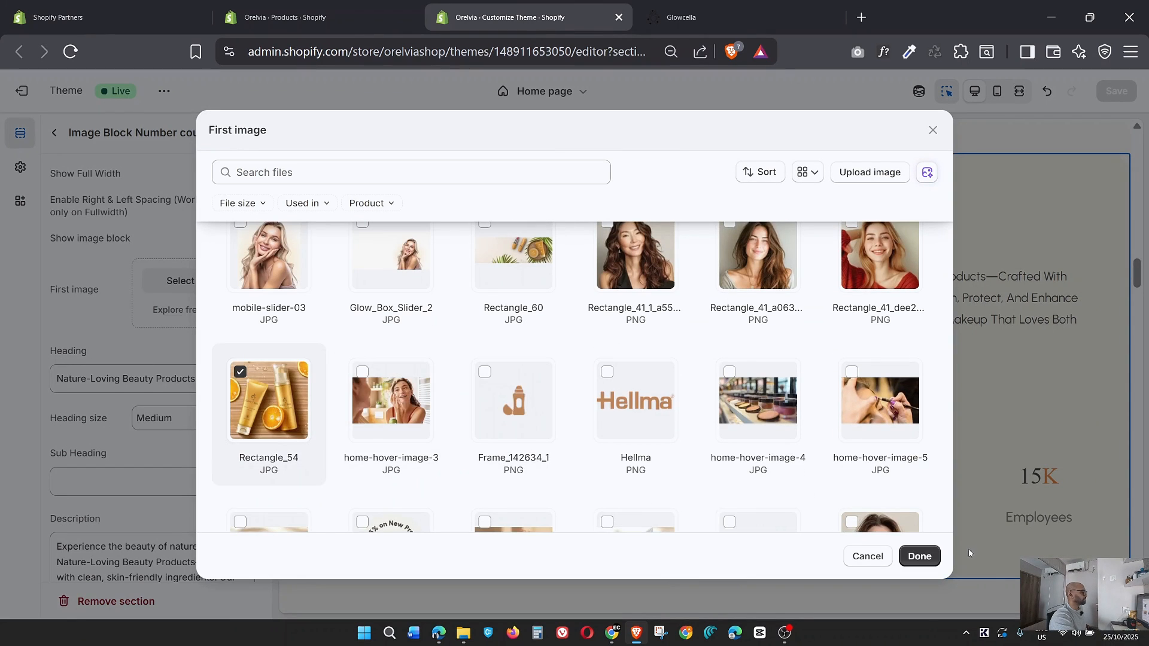
click(919, 557)
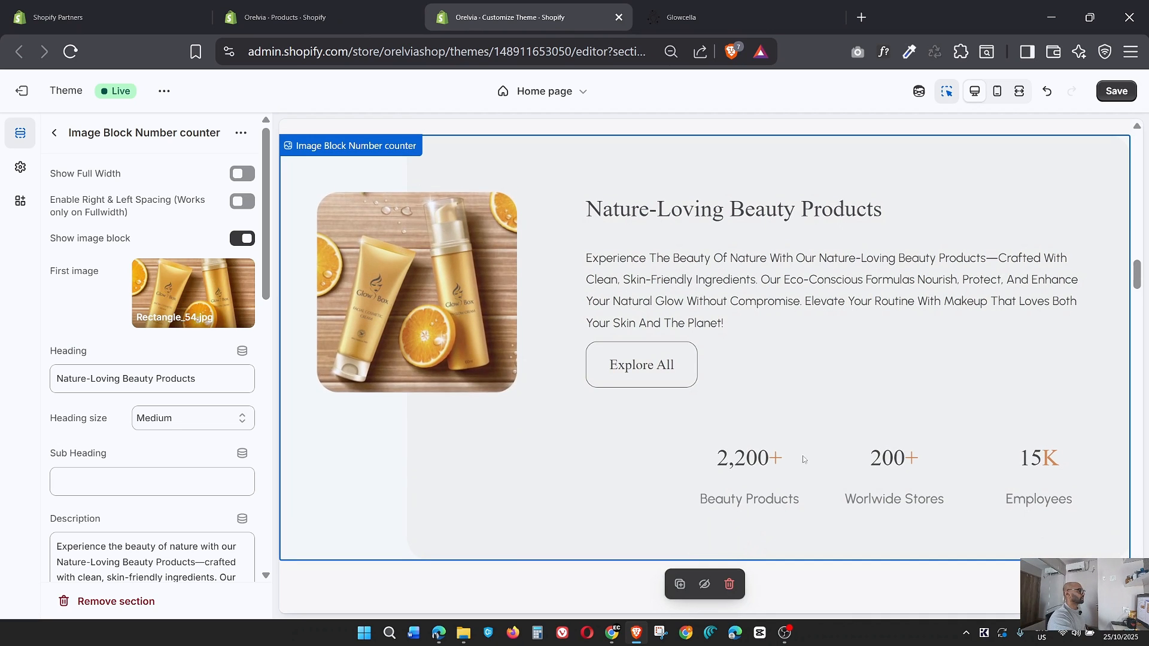
Check the Nature-Loving Beauty Products section in the full-width preview, save the theme changes and return to the desktop view.
click(1018, 92)
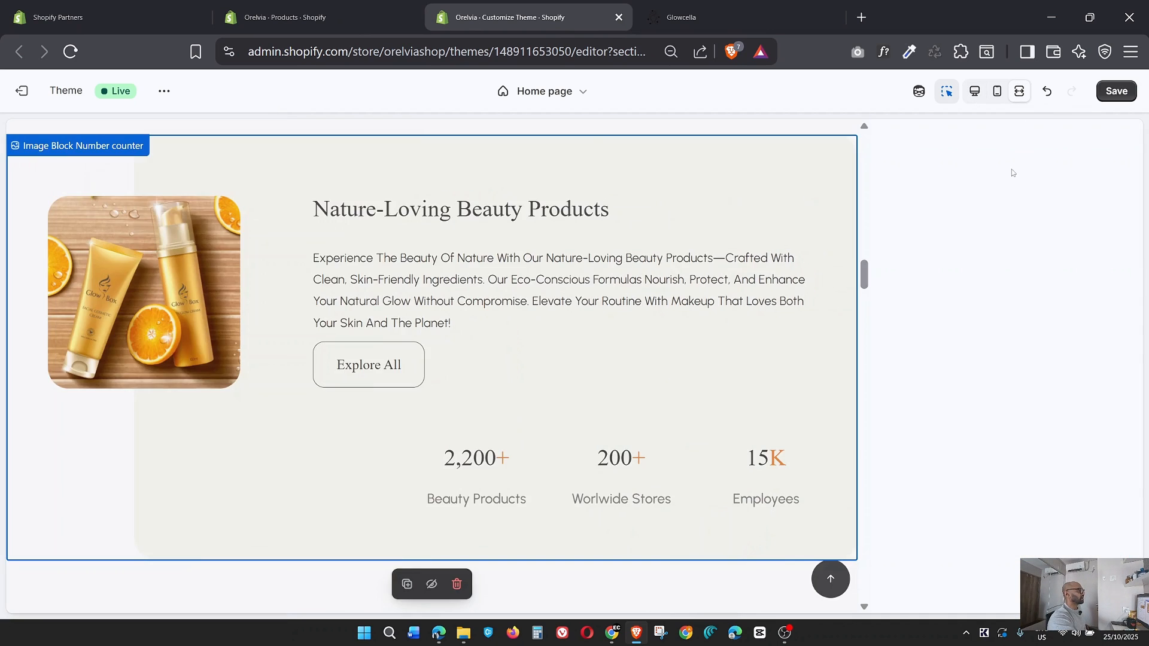
click(1116, 91)
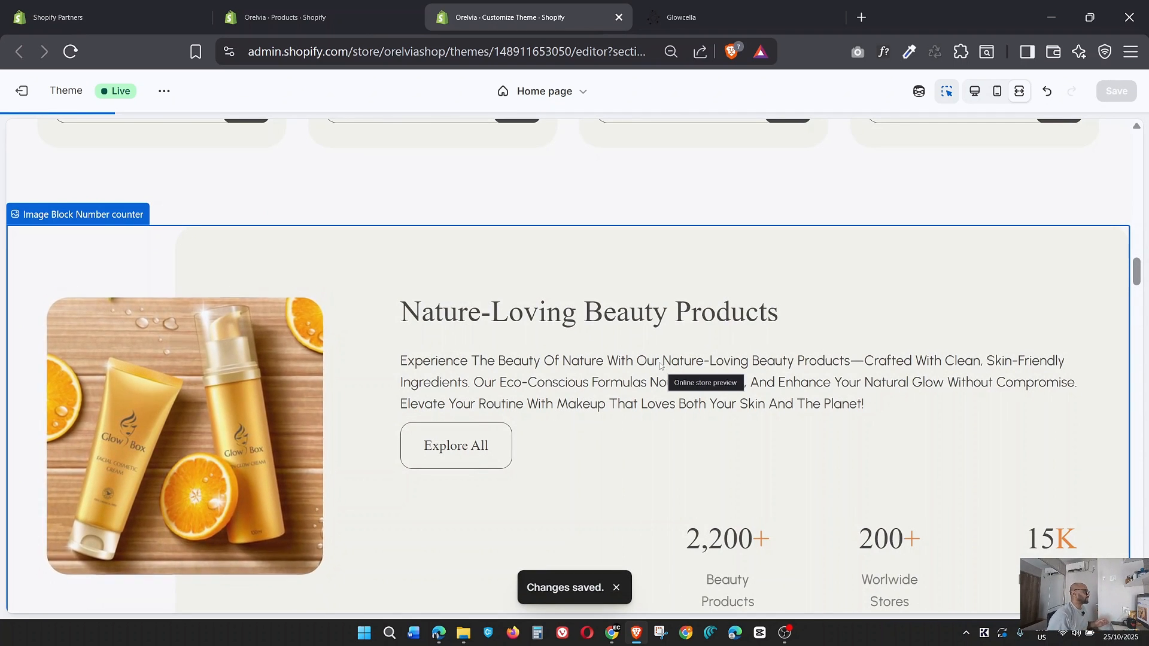
click(976, 93)
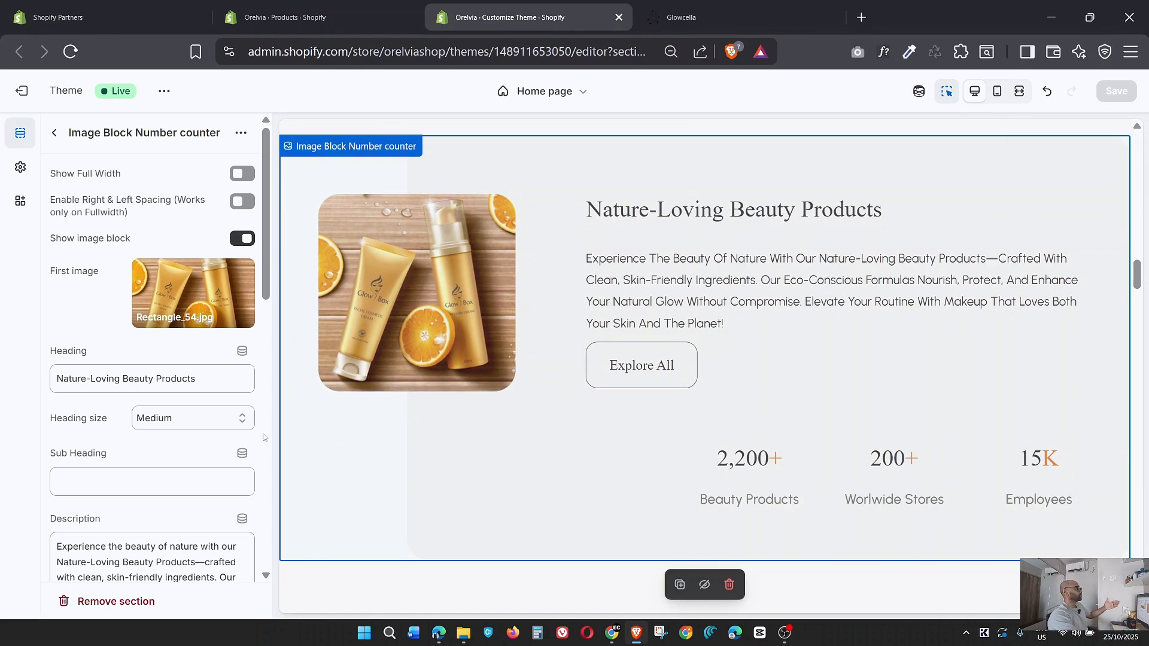
Review the Image Block Number counter's remaining settings and look through the sections that follow it on the home page.
scroll(185, 473, down, 4)
scroll(155, 437, down, 5)
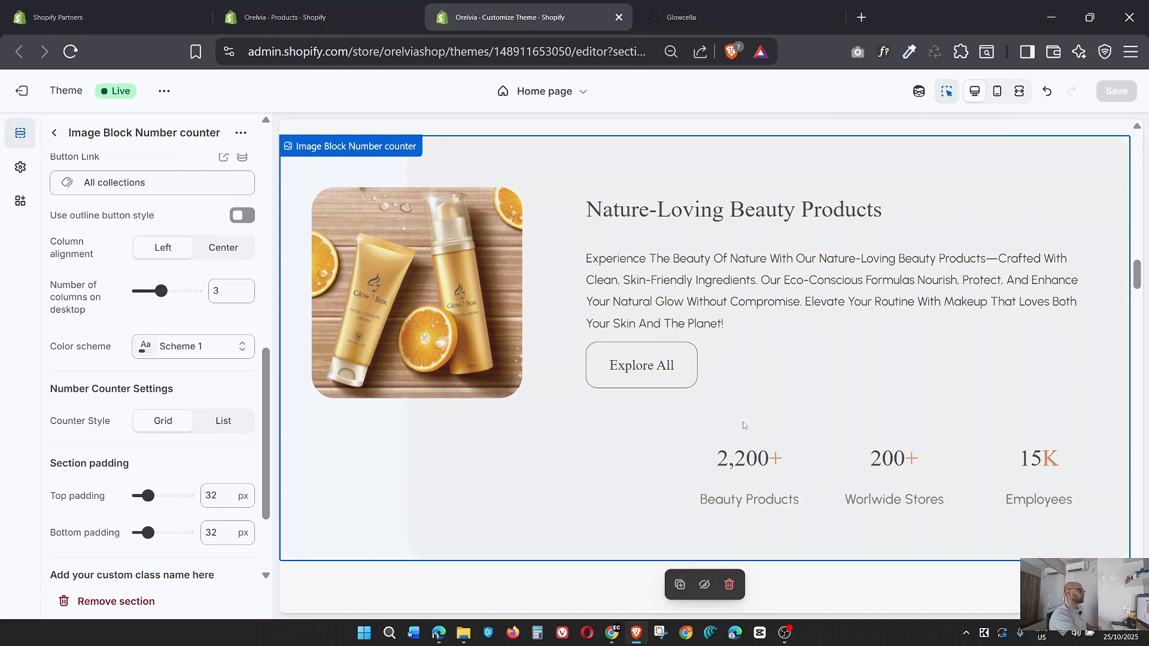
scroll(753, 400, down, 2)
scroll(755, 401, down, 3)
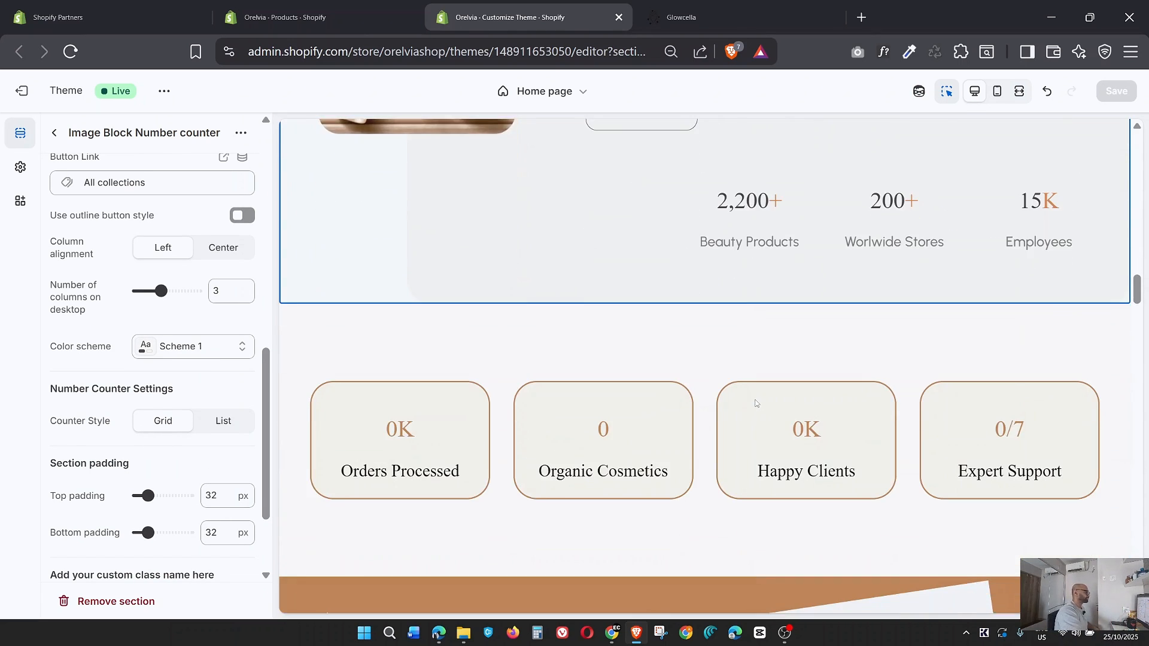
click(57, 135)
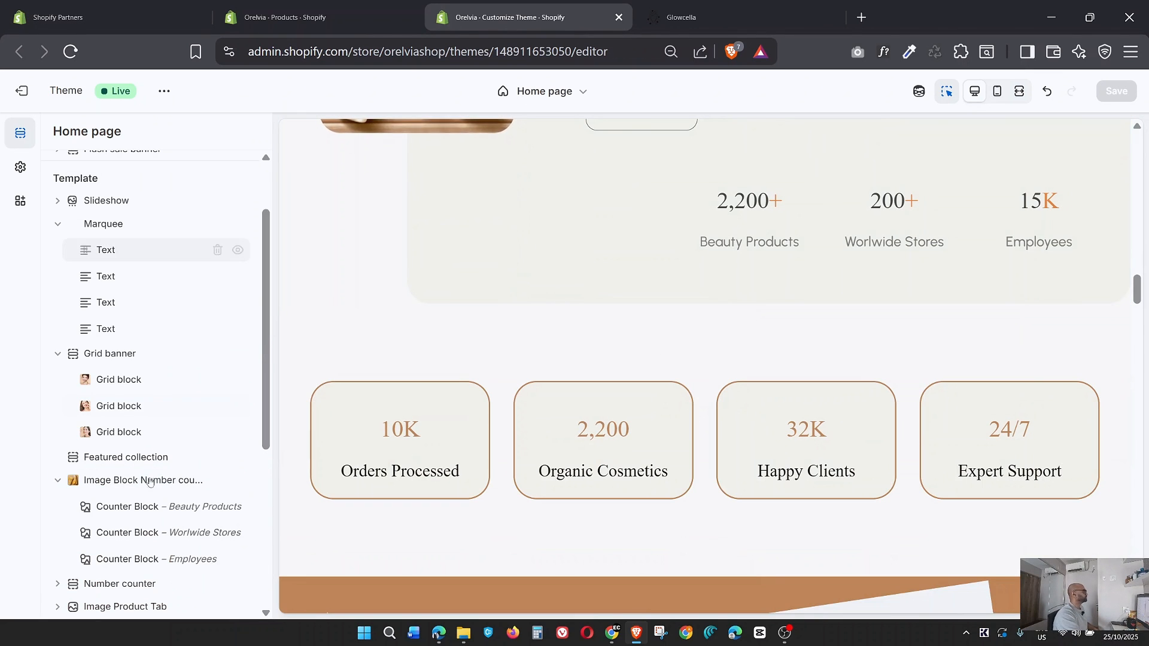
scroll(147, 463, down, 3)
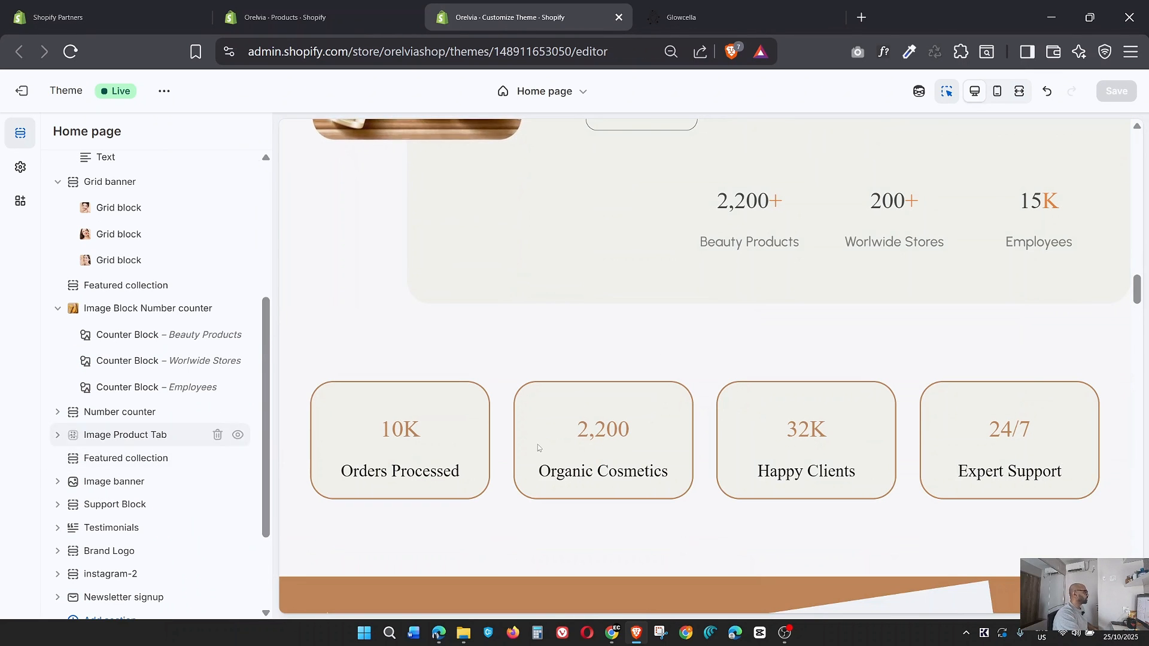
Compare the Glowcella page's Eco-Friendly Skincare video and number counter cards with the sections below Nature-Loving Beauty Products in the theme.
click(739, 18)
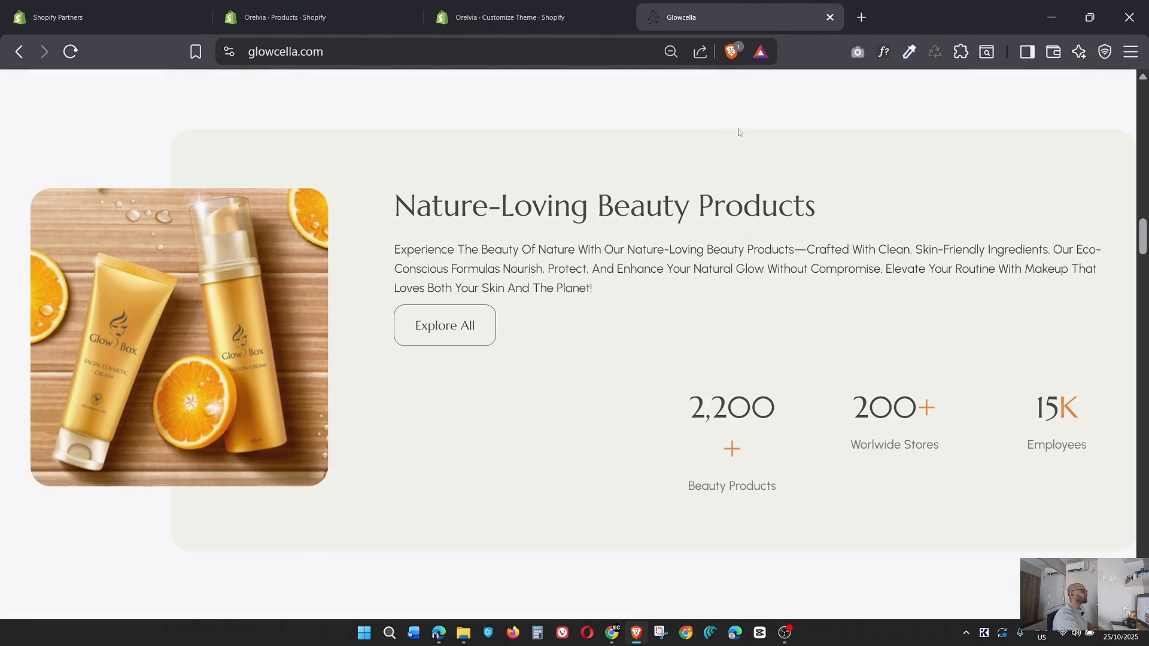
scroll(718, 251, down, 8)
scroll(710, 278, down, 3)
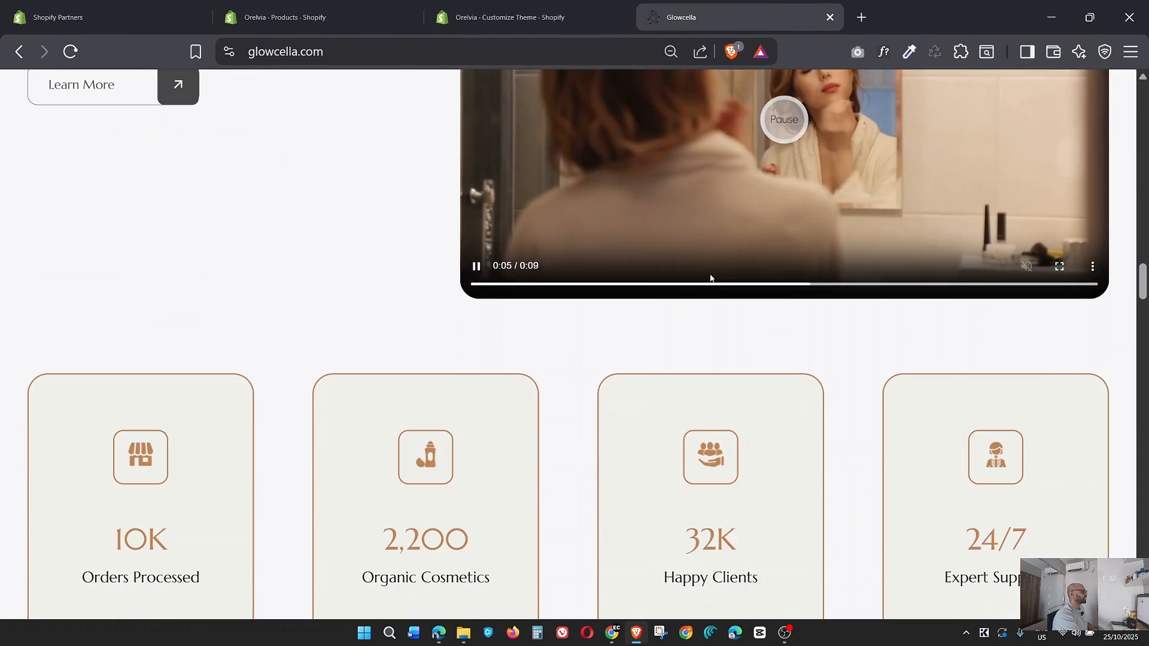
scroll(710, 274, up, 4)
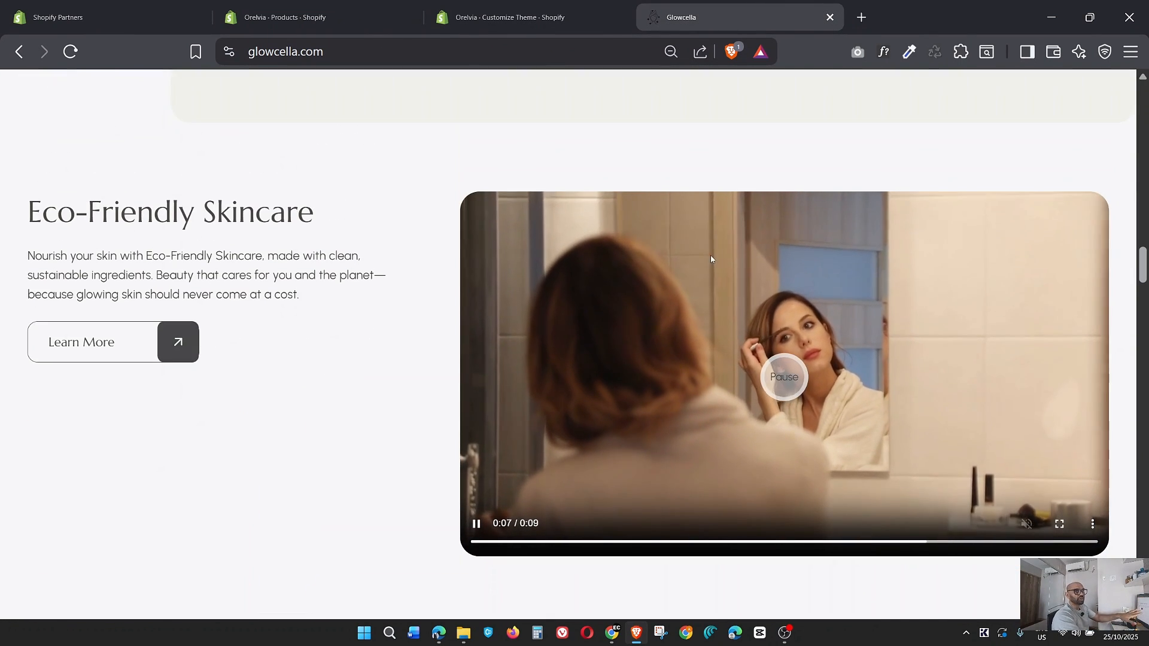
click(490, 4)
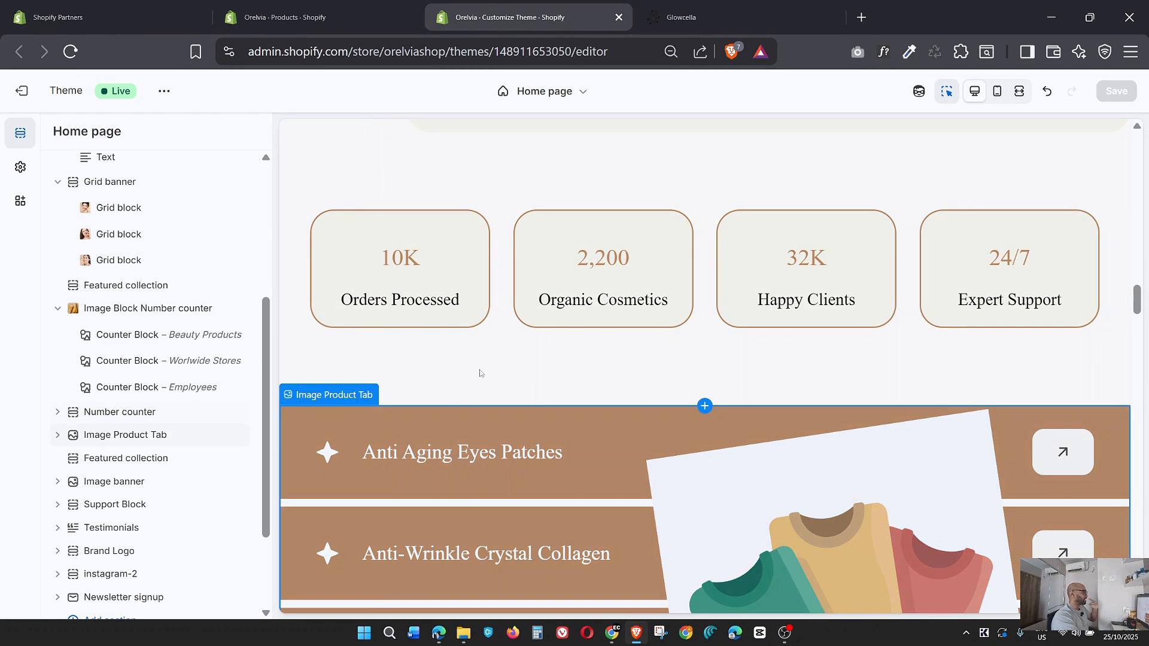
click(682, 16)
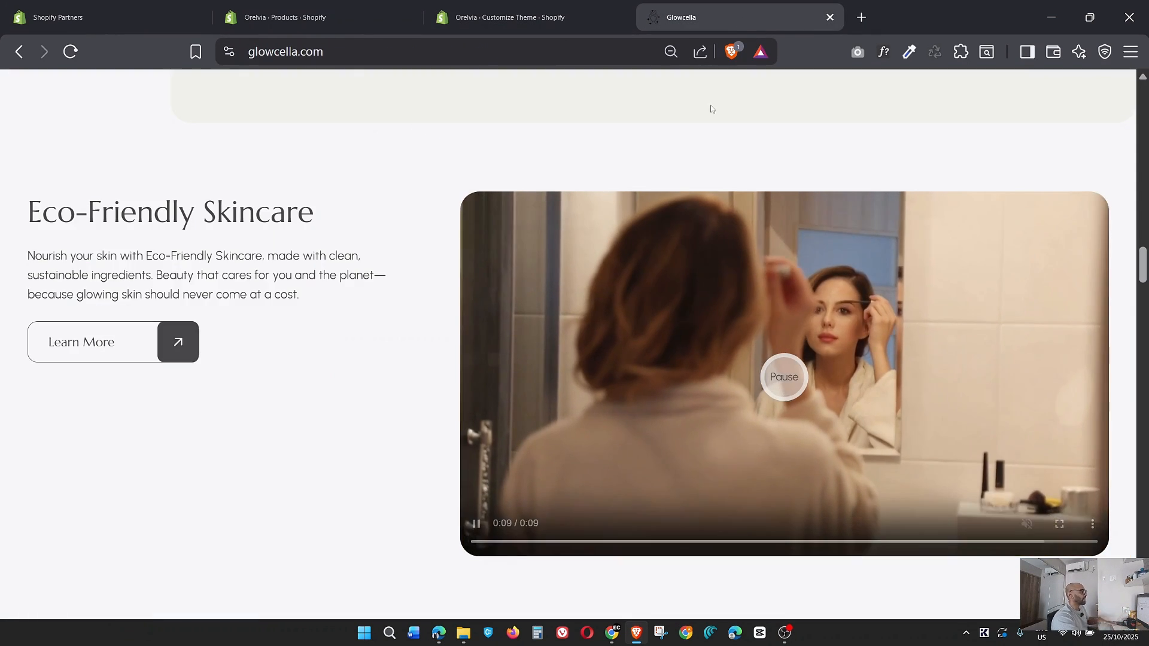
scroll(630, 293, down, 4)
scroll(629, 293, down, 3)
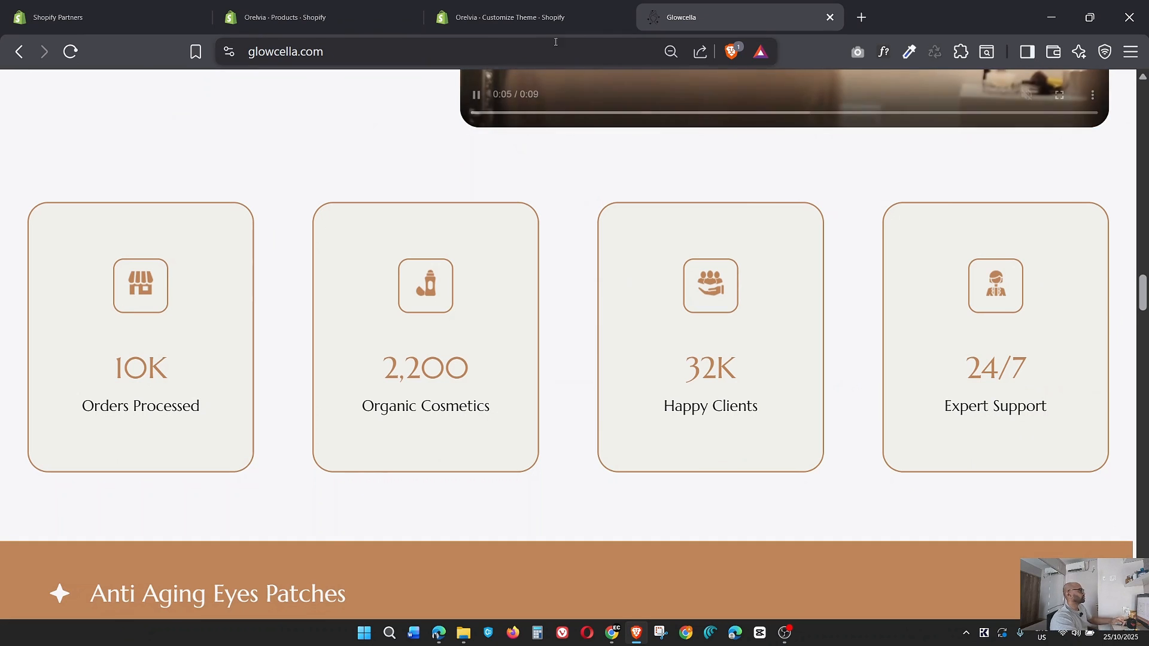
Examine the theme's Number counter section settings and its counter blocks in the home page section list.
click(529, 27)
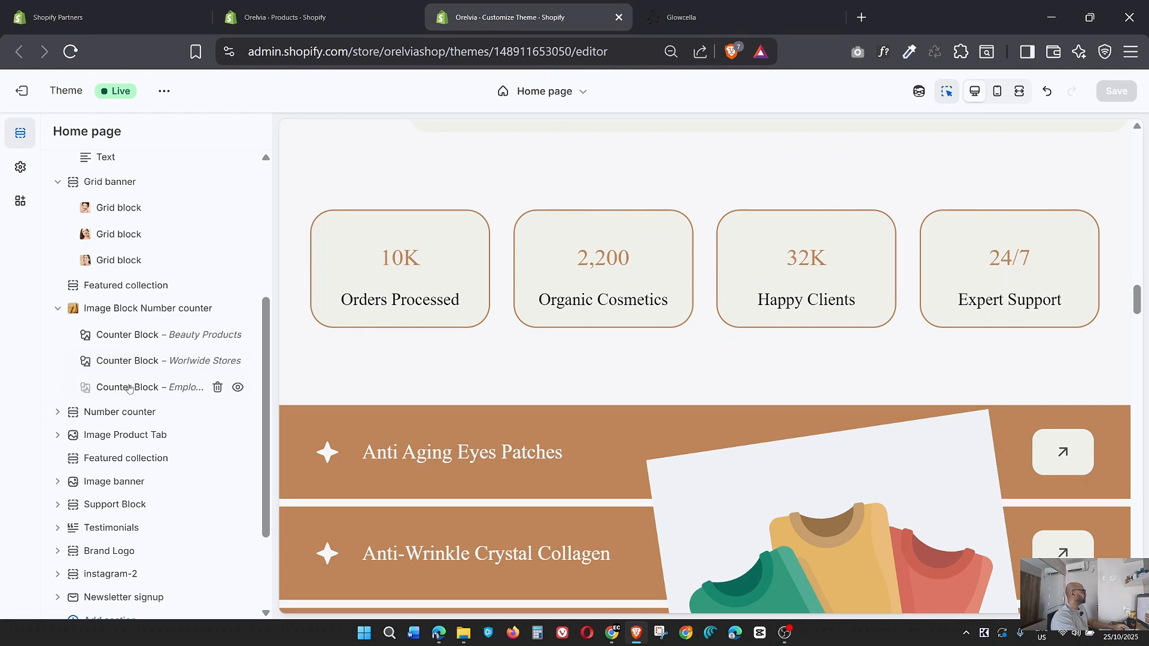
click(383, 261)
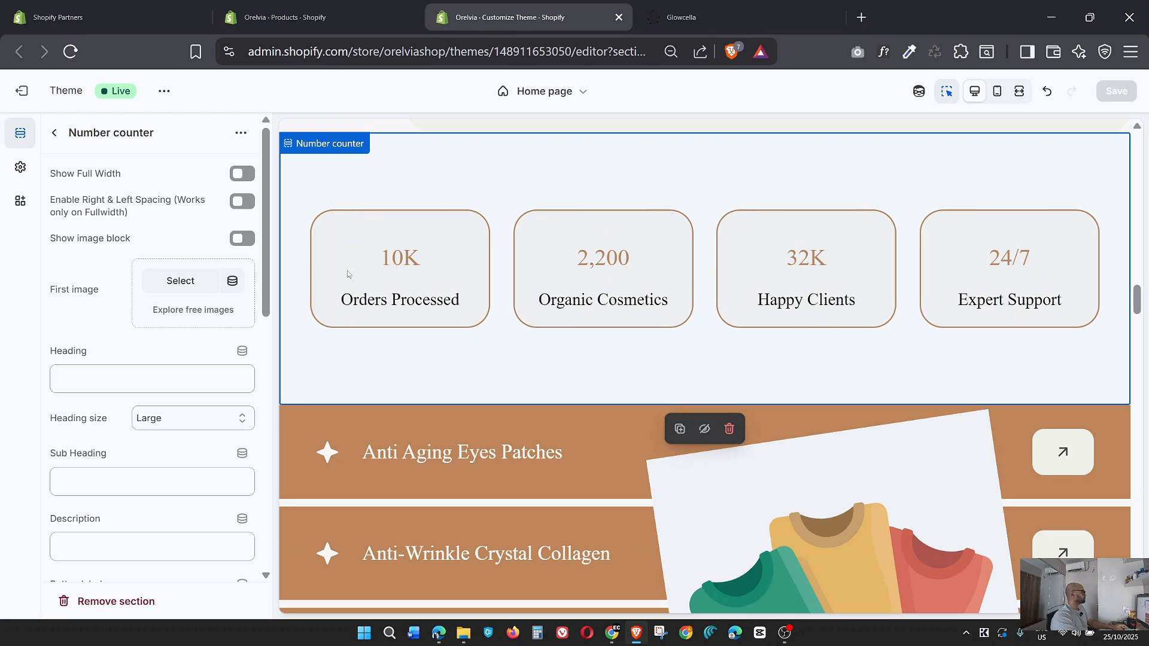
click(55, 133)
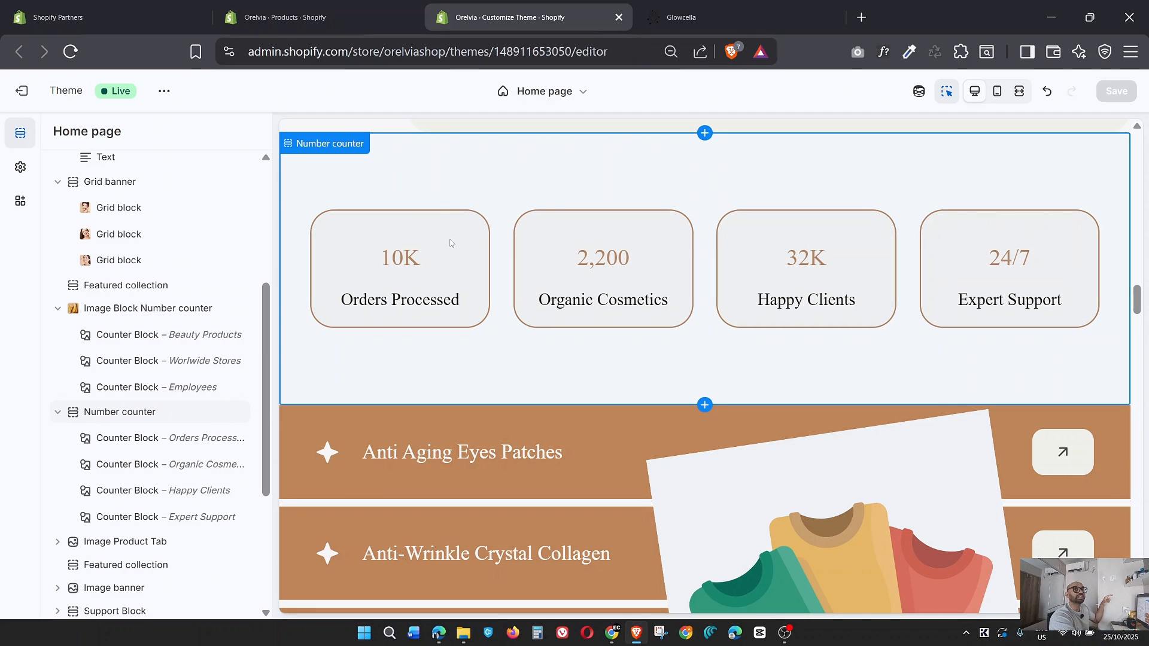
scroll(151, 324, up, 3)
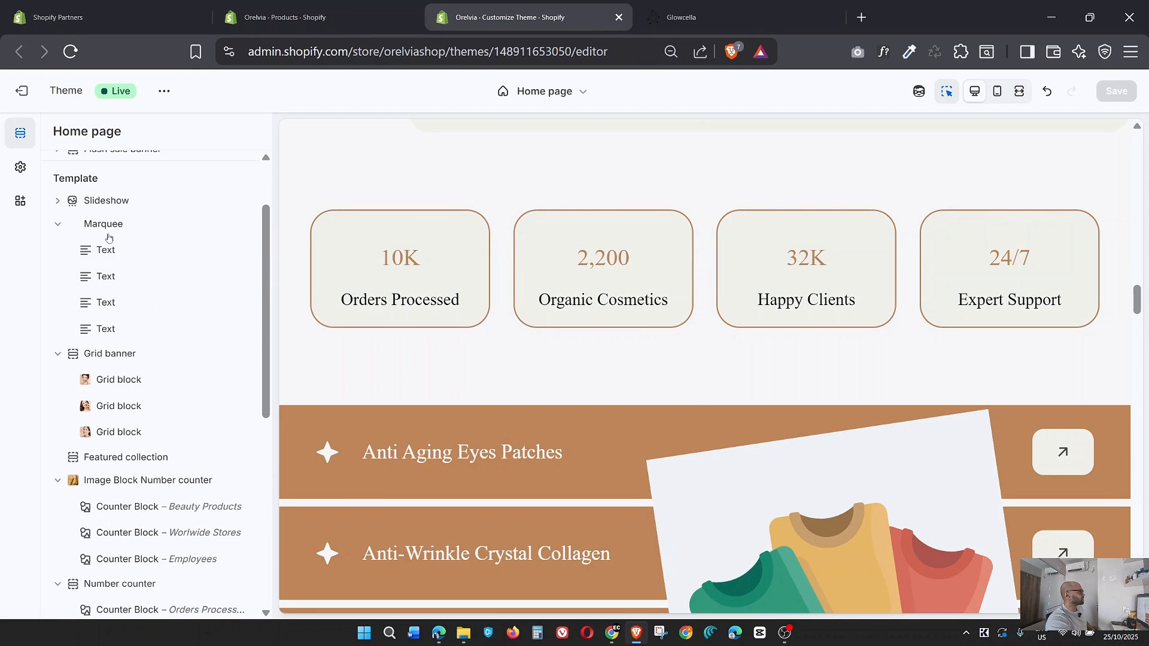
scroll(121, 519, down, 3)
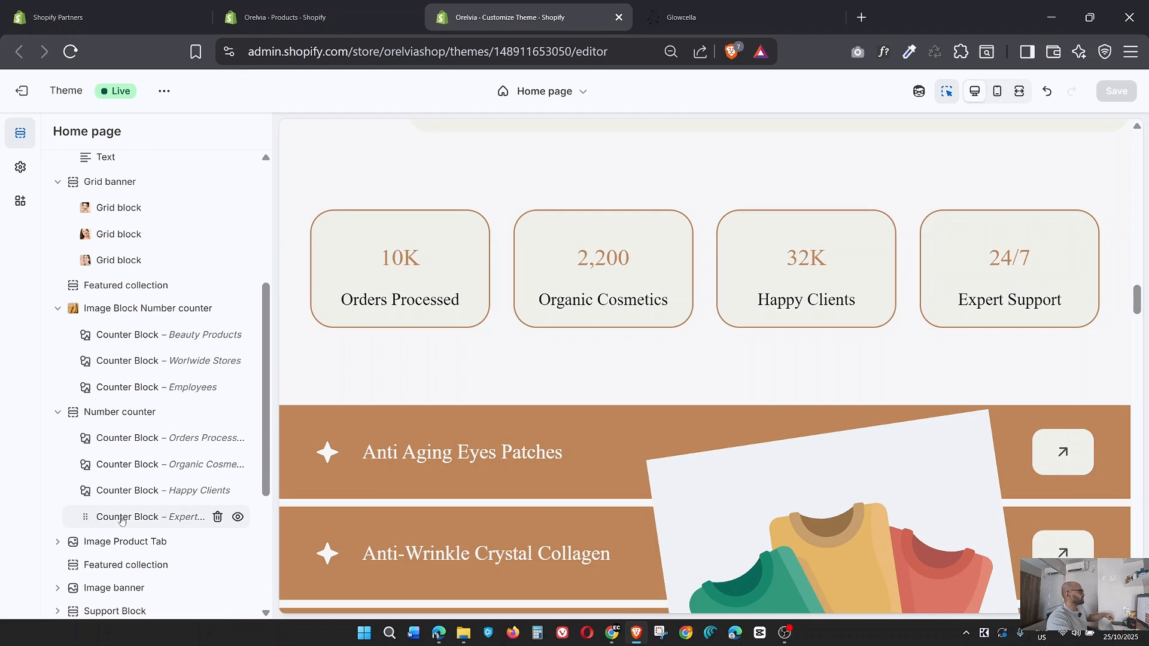
scroll(127, 509, down, 2)
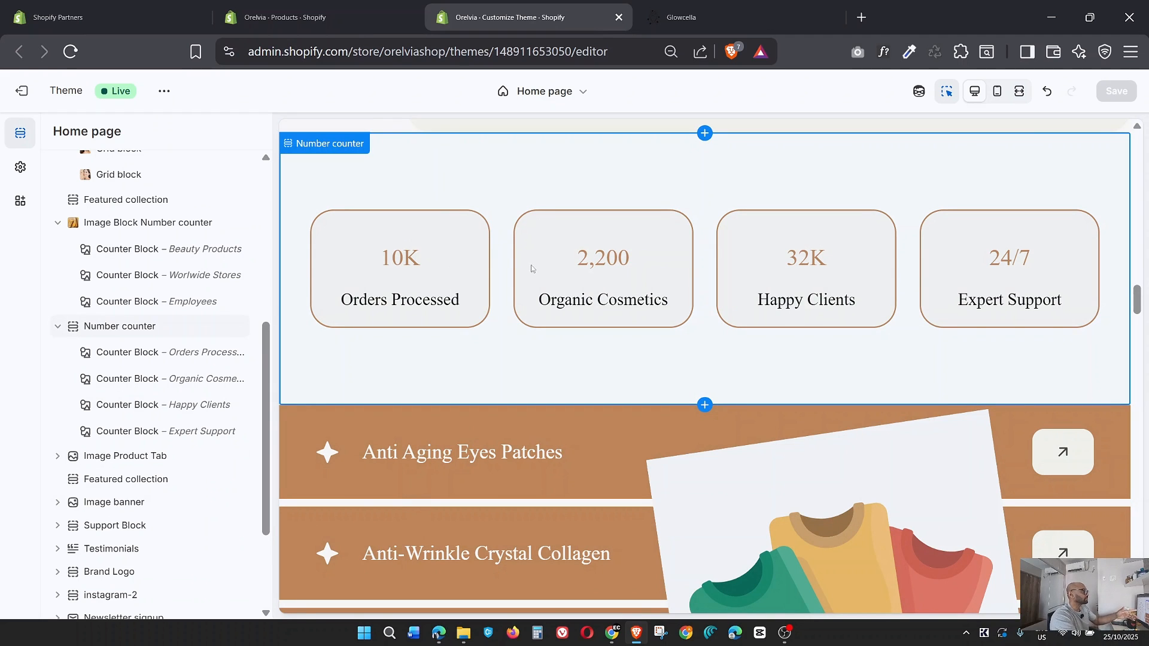
Try the store icon Frame_142489_2 as the first image of the Number counter section, after checking the icons on the Glowcella page.
click(451, 240)
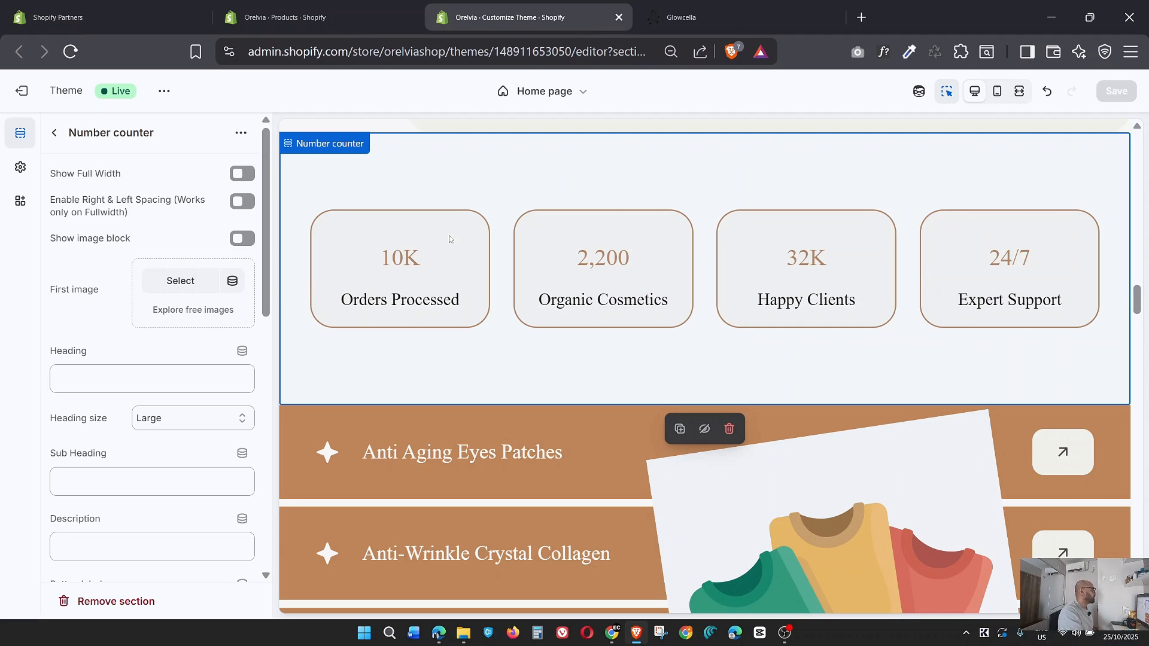
key(ctrl+Tab)
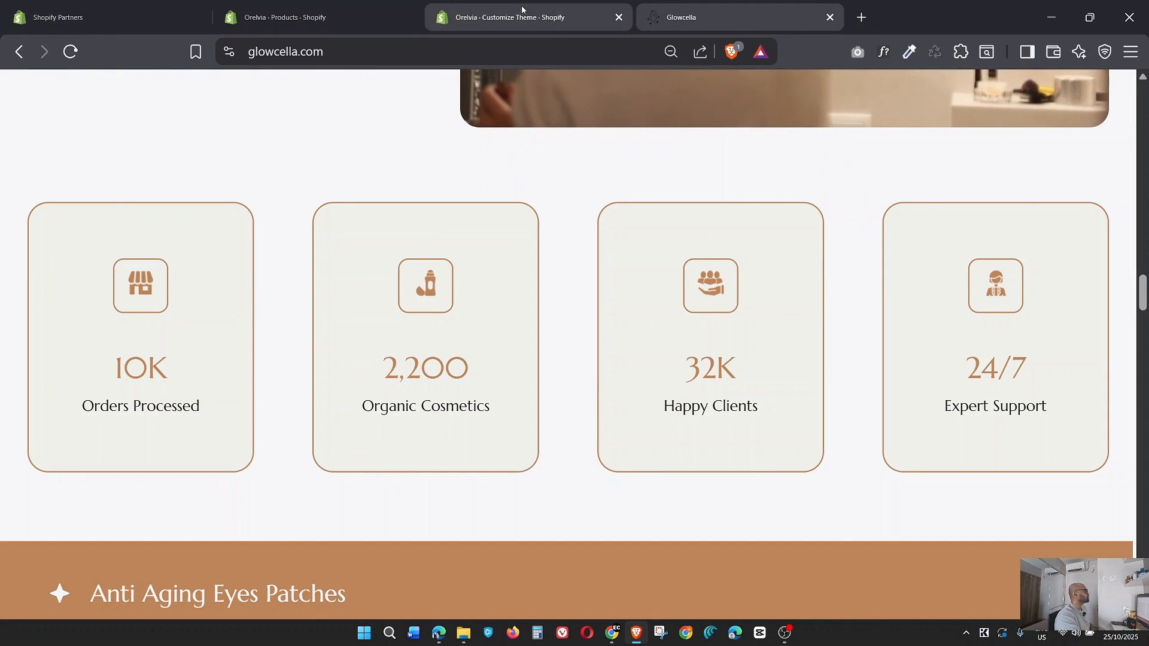
key(ctrl+shift+Tab)
click(186, 281)
scroll(614, 367, down, 8)
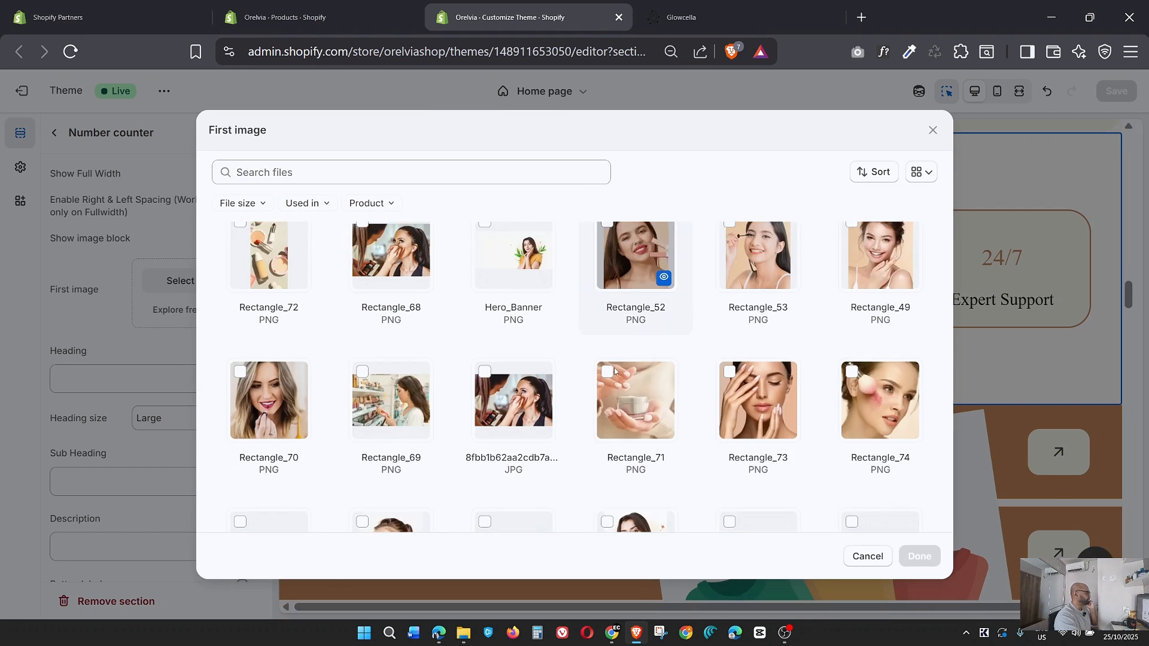
scroll(615, 370, down, 8)
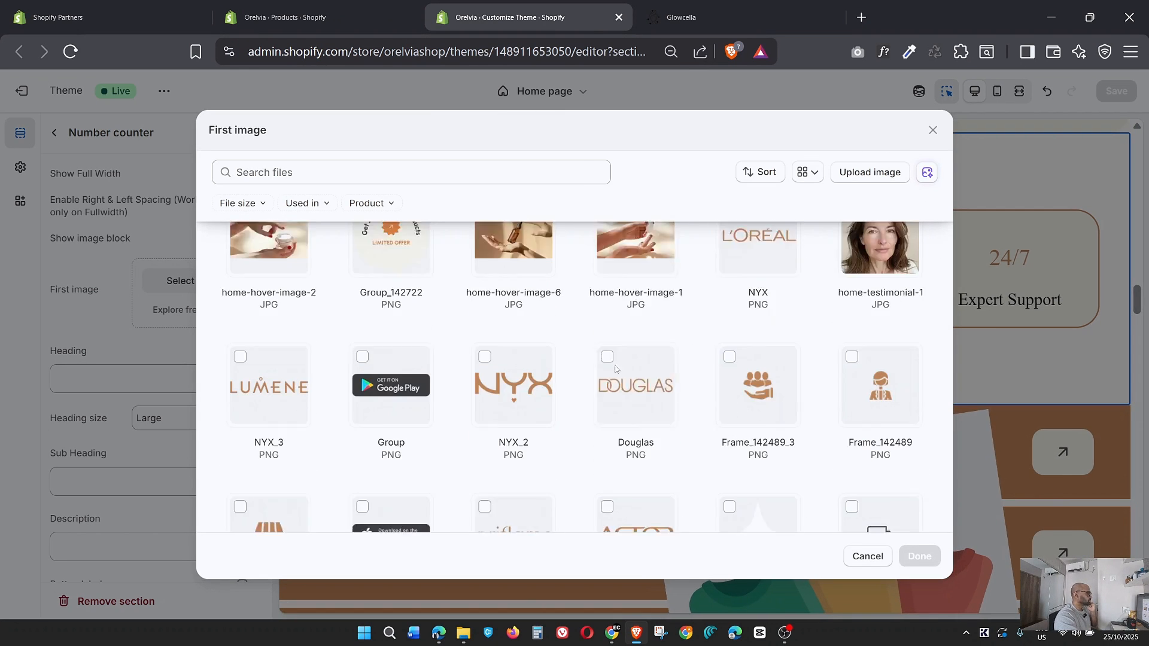
click(270, 421)
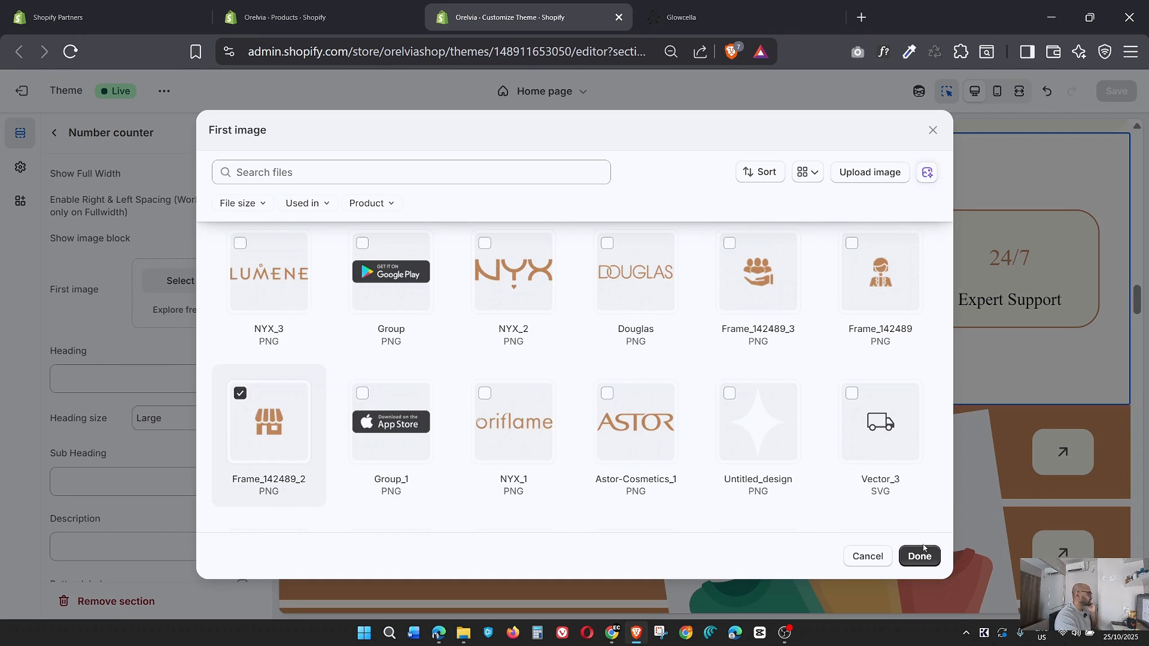
click(919, 558)
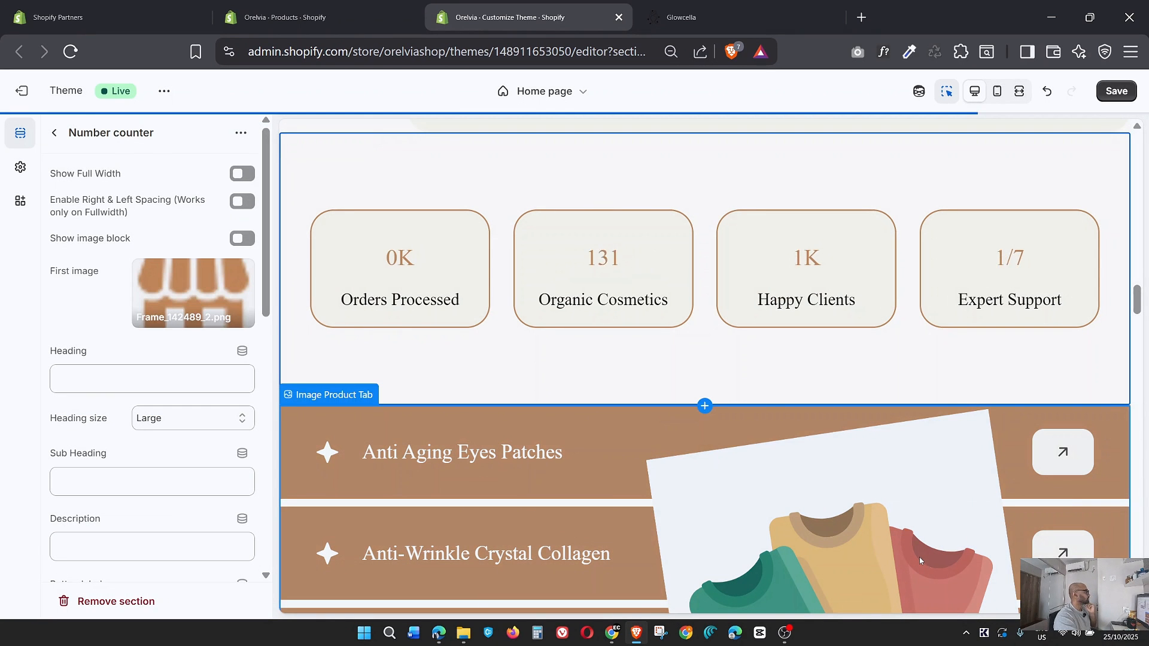
Check the Number counter section's preview and settings, and remove its first image.
scroll(733, 514, up, 3)
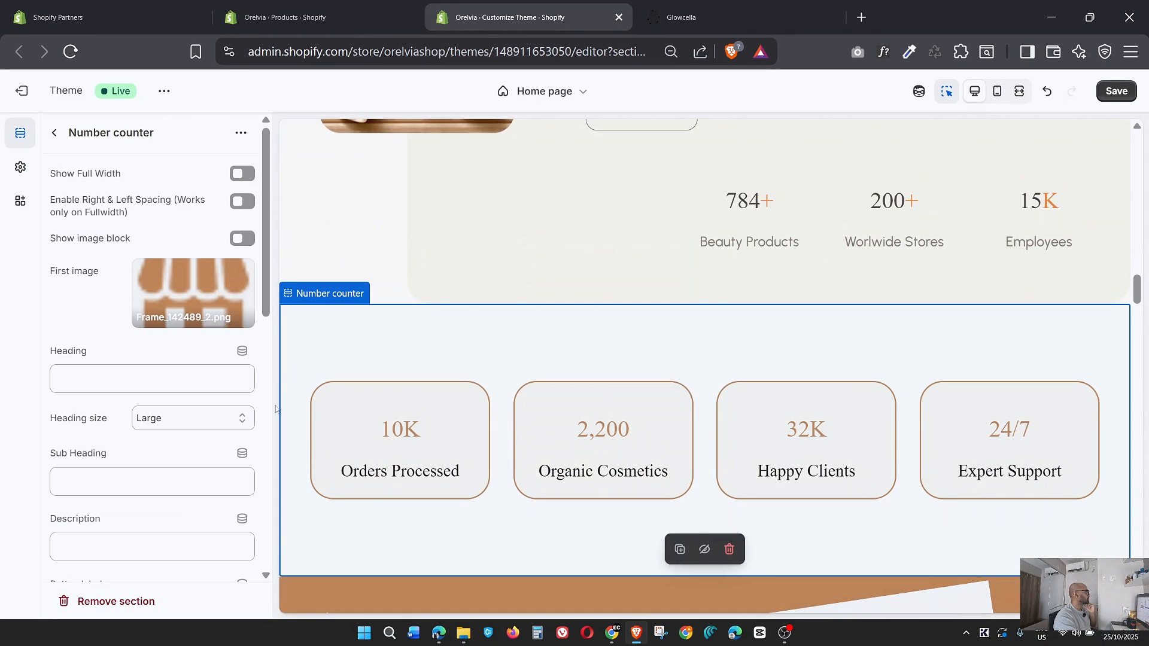
scroll(249, 403, down, 10)
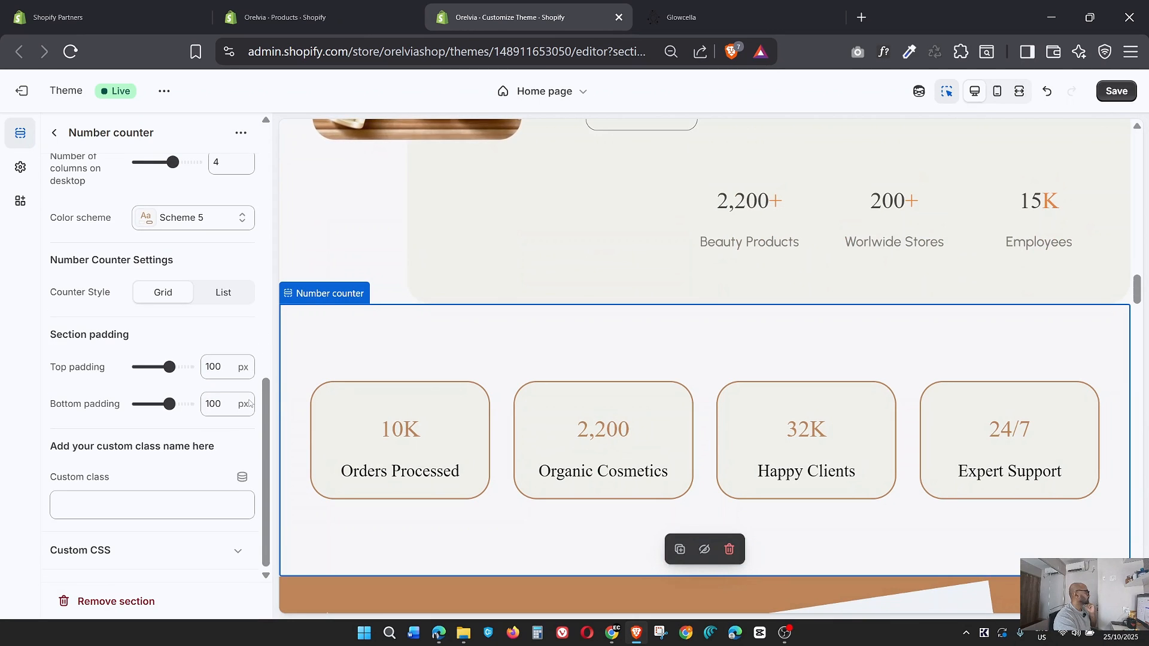
scroll(249, 403, up, 10)
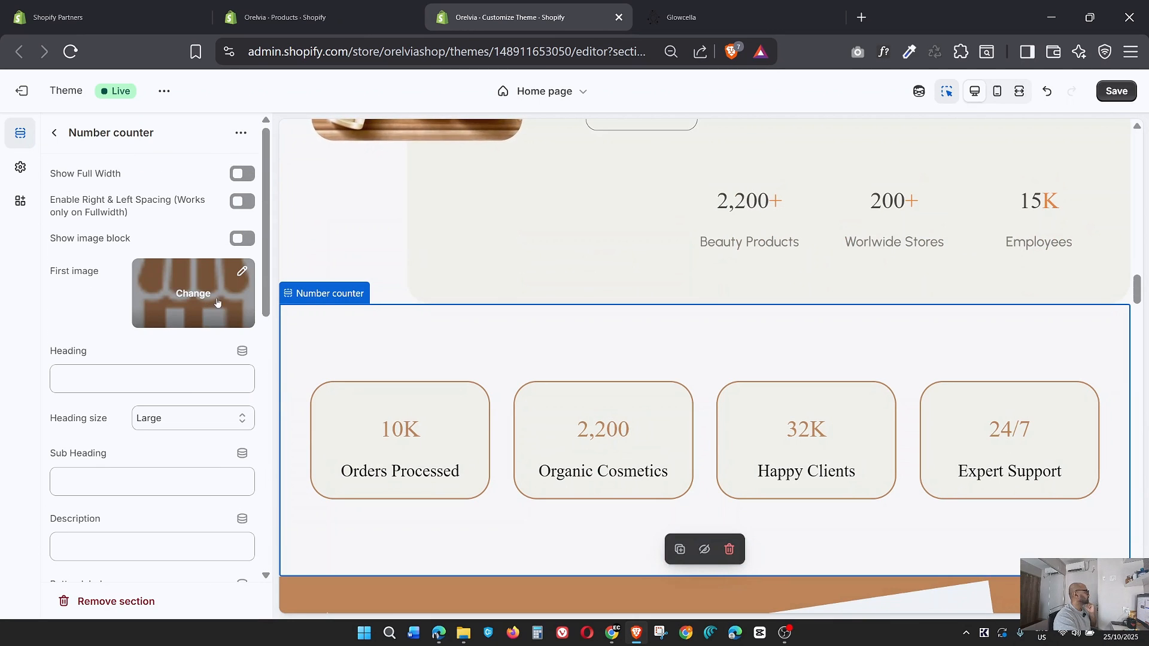
click(203, 291)
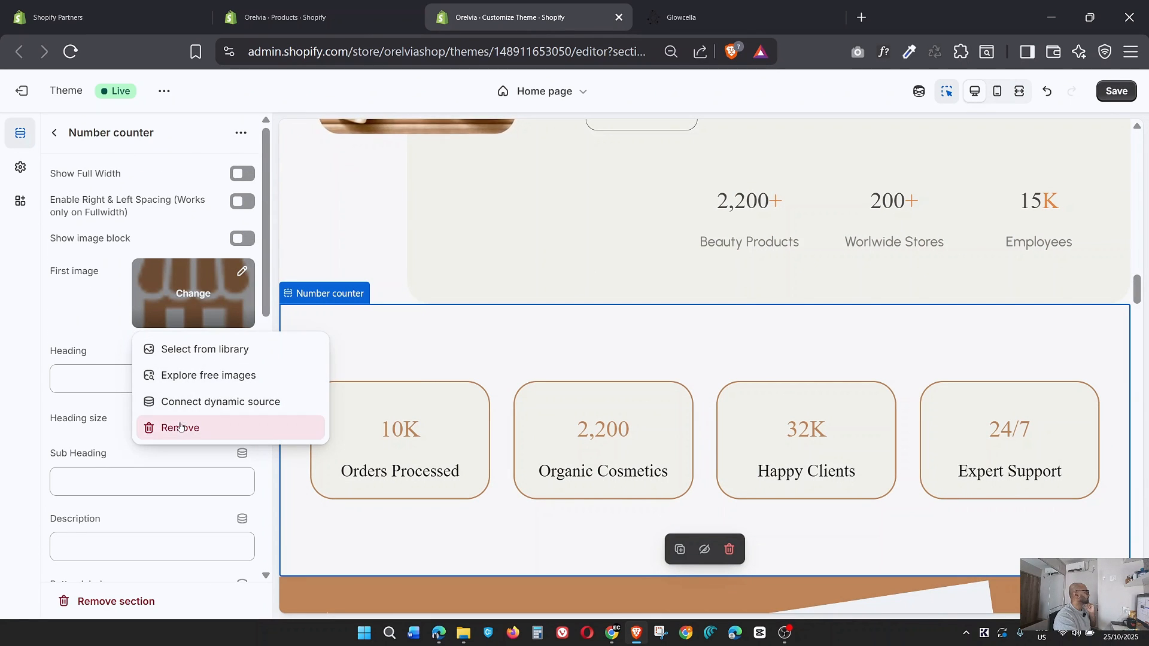
click(171, 426)
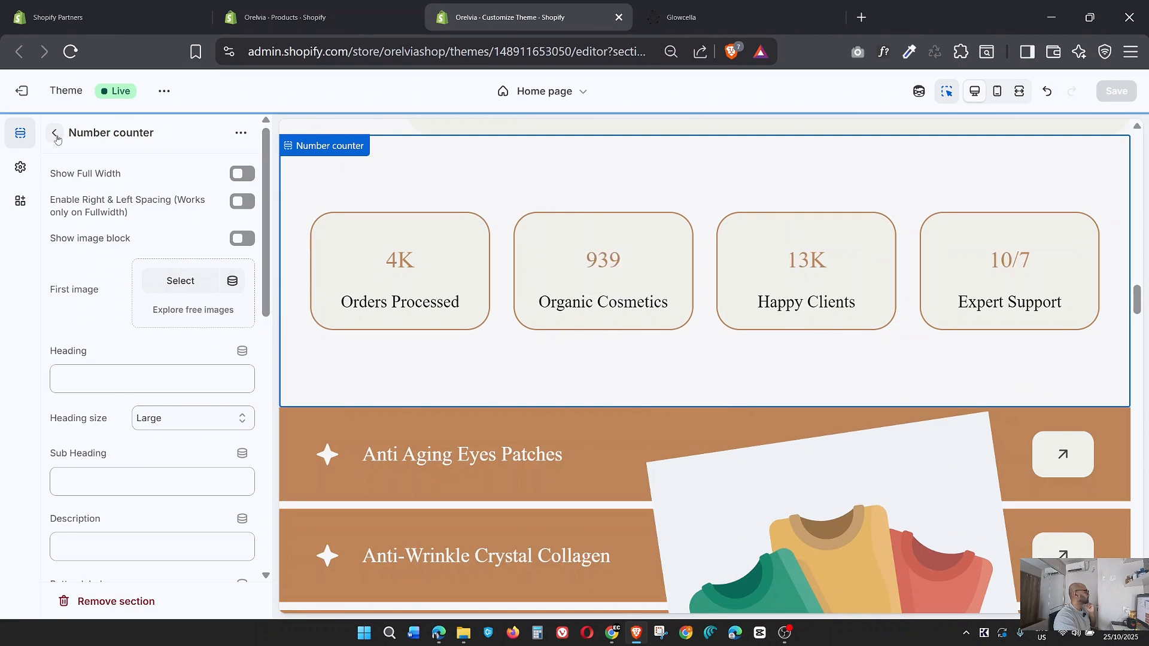
Set the store icon Frame_142489_2 as the icon of the Orders Processed counter block in the Number counter section.
click(53, 132)
click(122, 353)
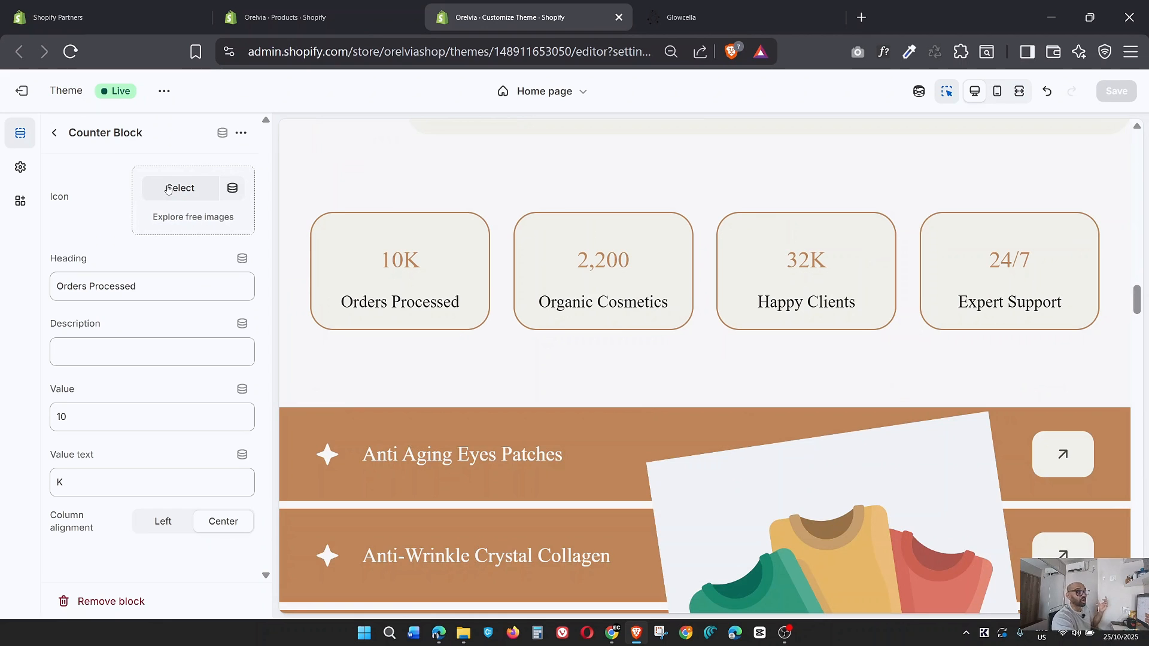
click(54, 132)
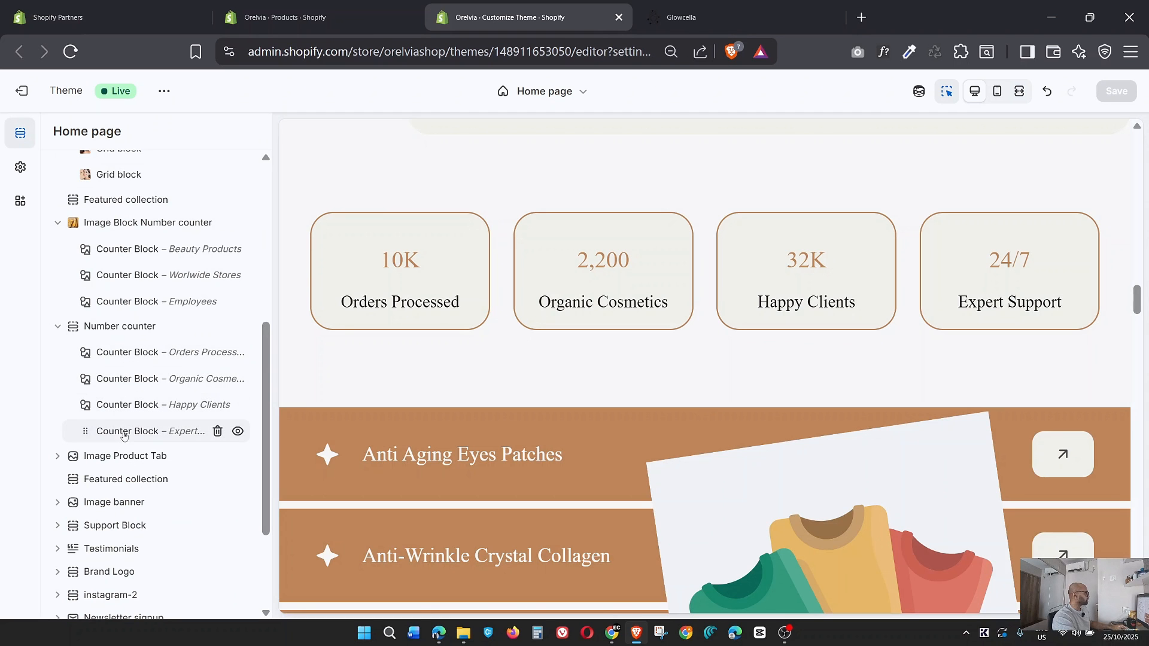
click(124, 358)
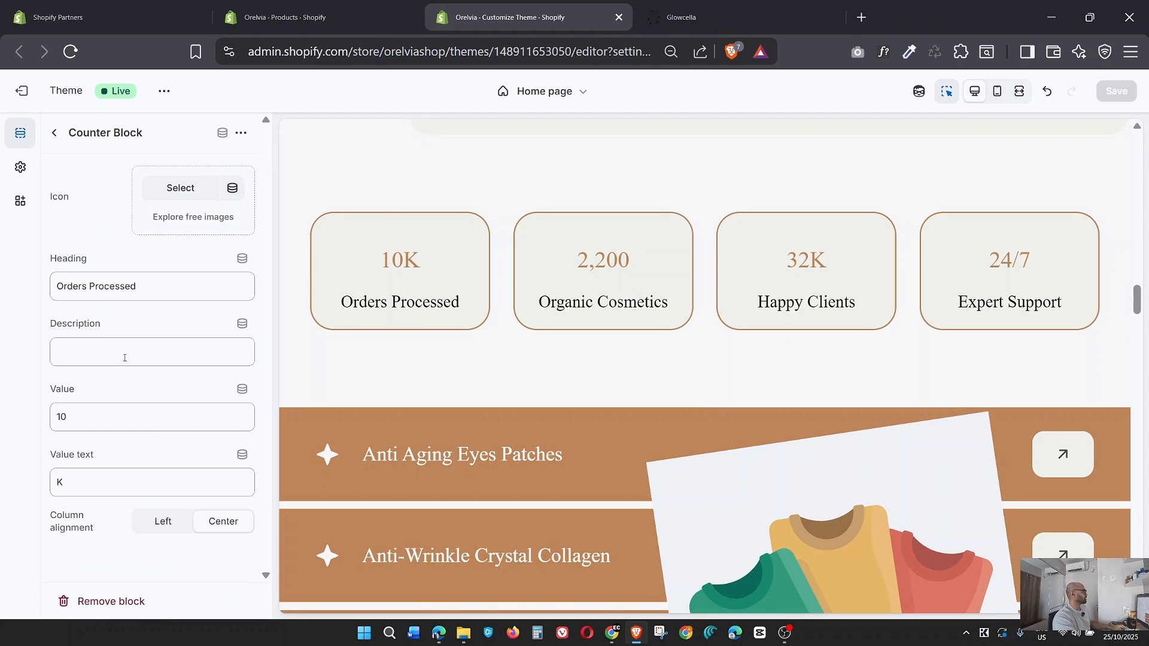
click(173, 198)
scroll(508, 383, down, 5)
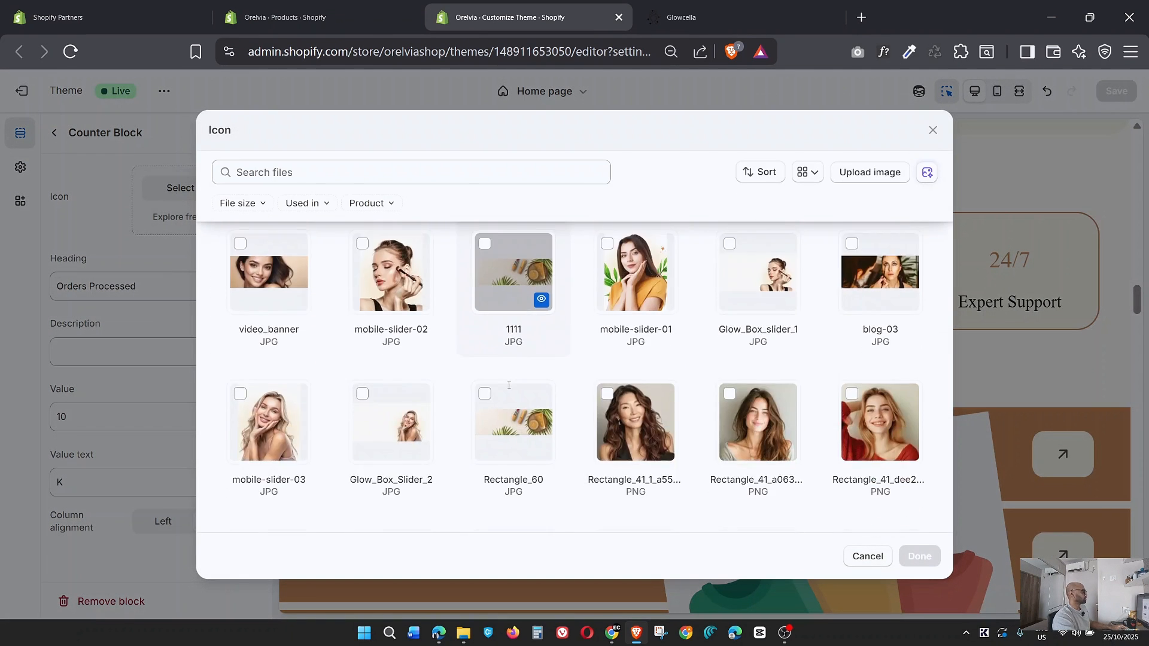
scroll(508, 385, down, 8)
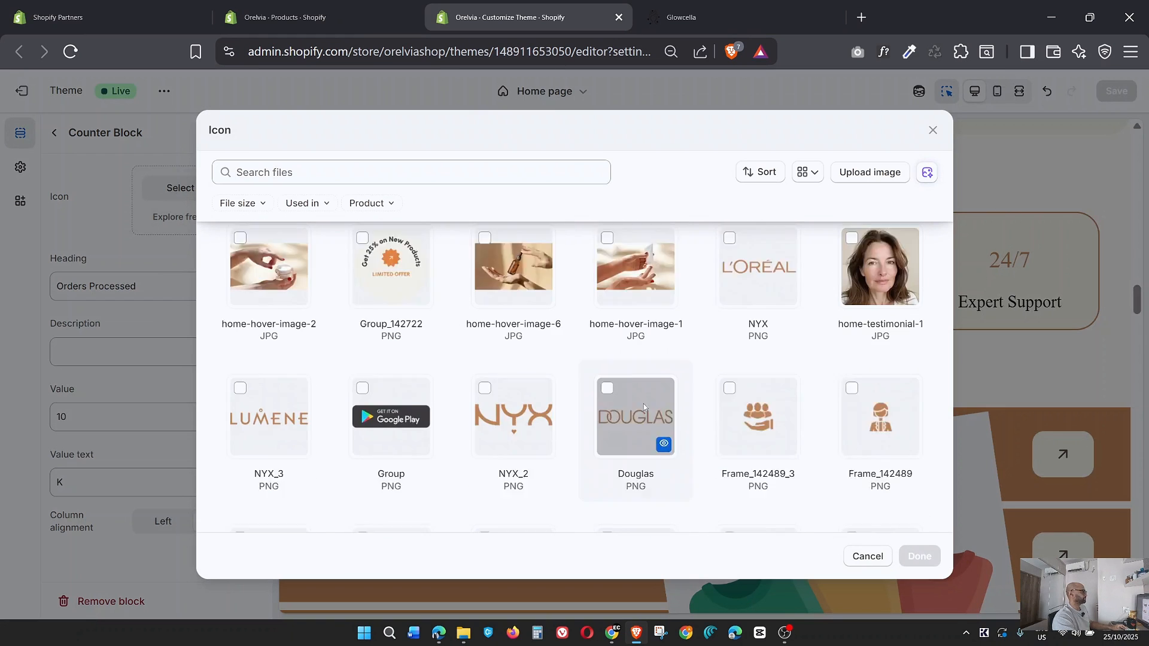
scroll(643, 407, down, 1)
click(300, 501)
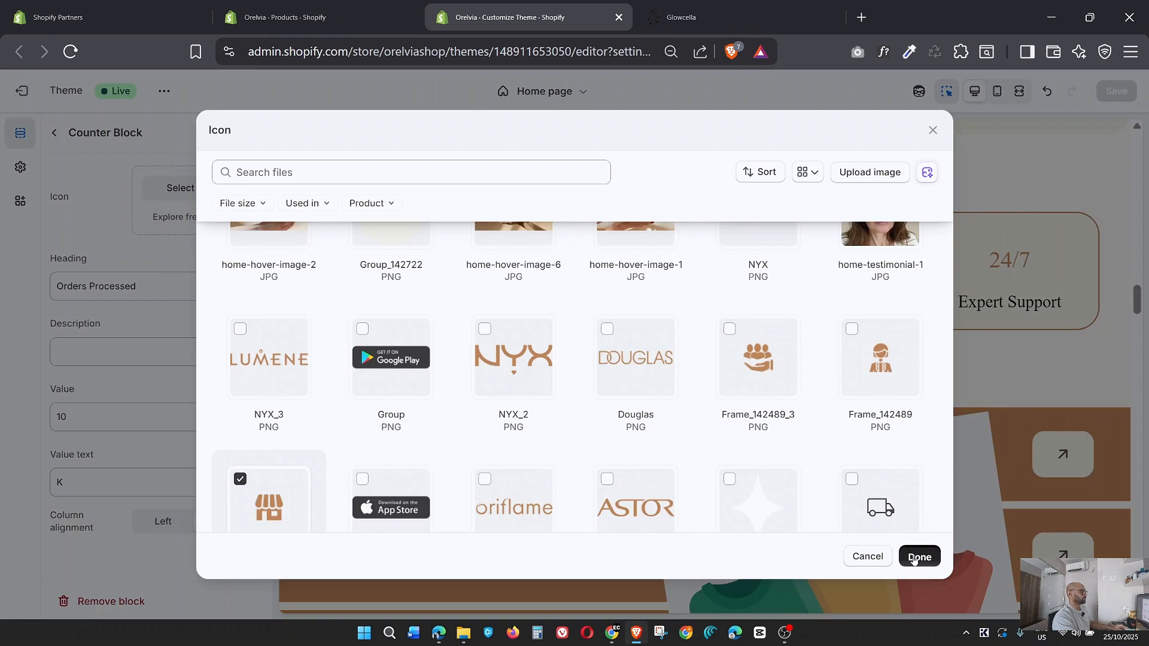
click(919, 556)
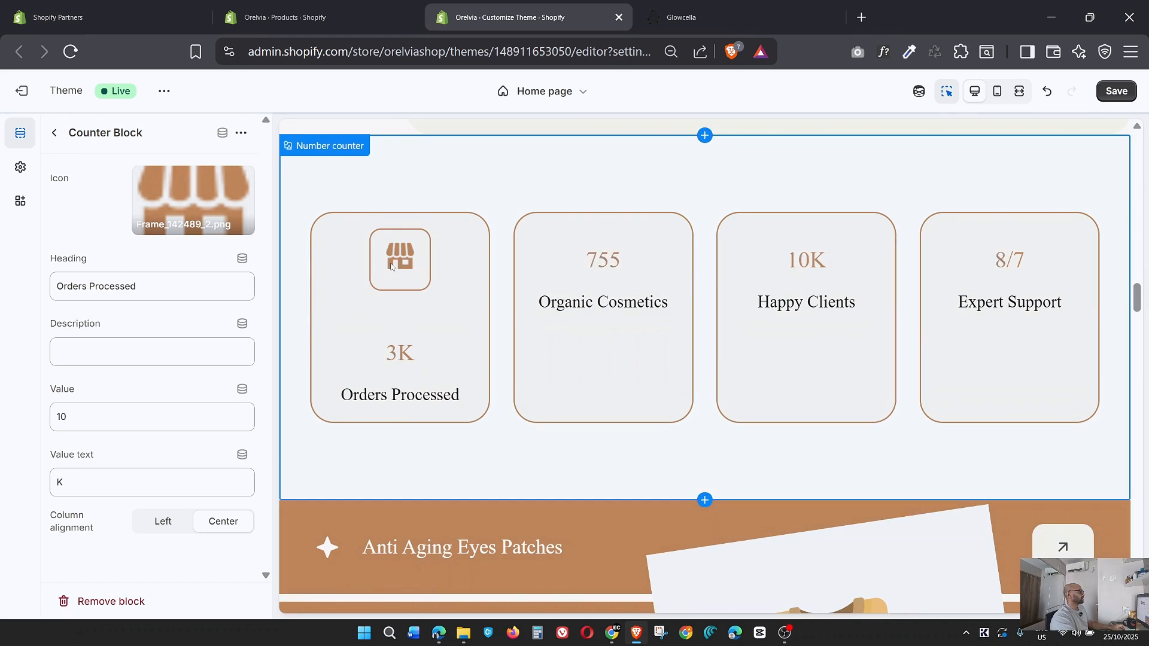
Set Frame_142634_1 as the icon of the Organic Cosmetics counter block, after checking the matching card on the Glowcella page.
click(712, 16)
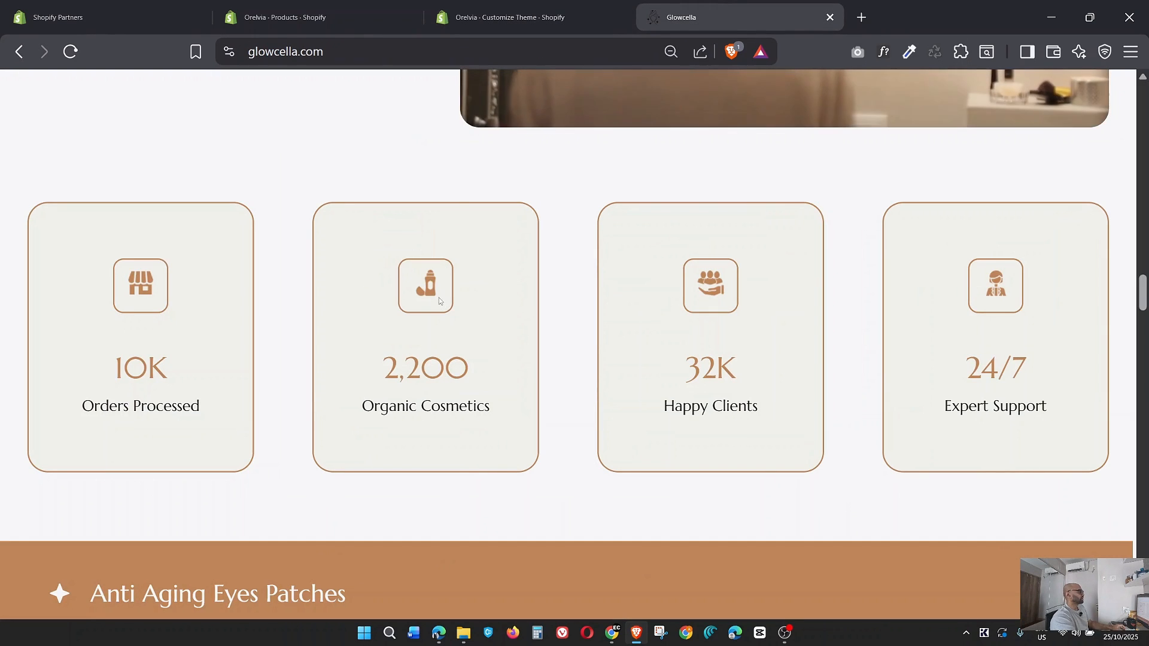
click(509, 17)
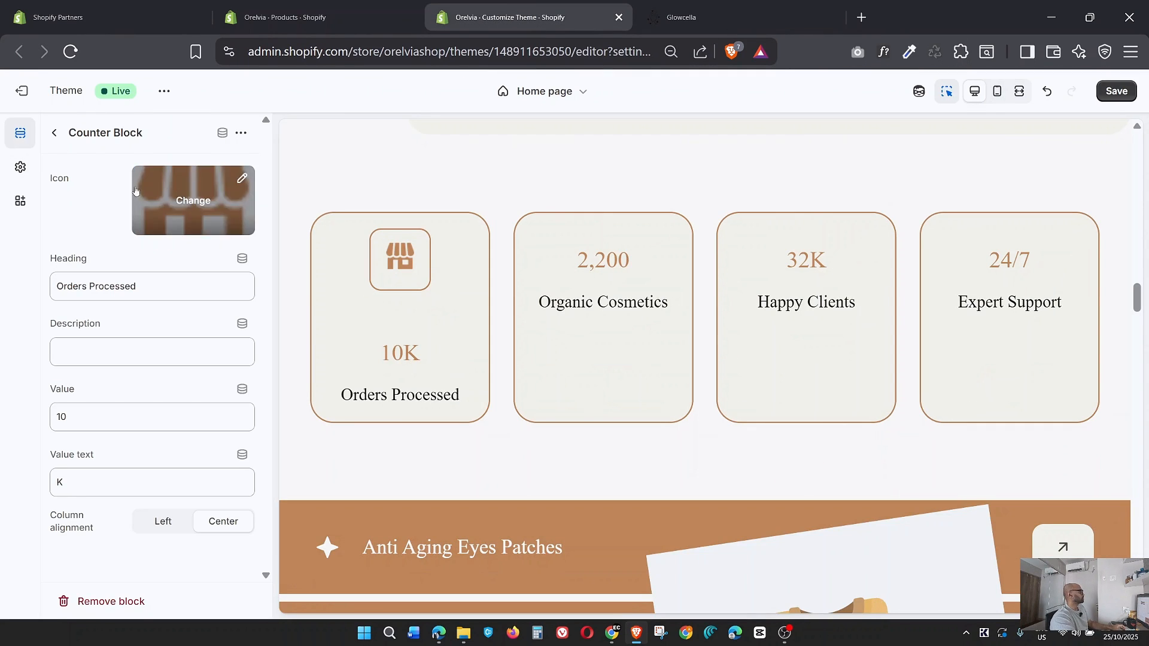
click(54, 132)
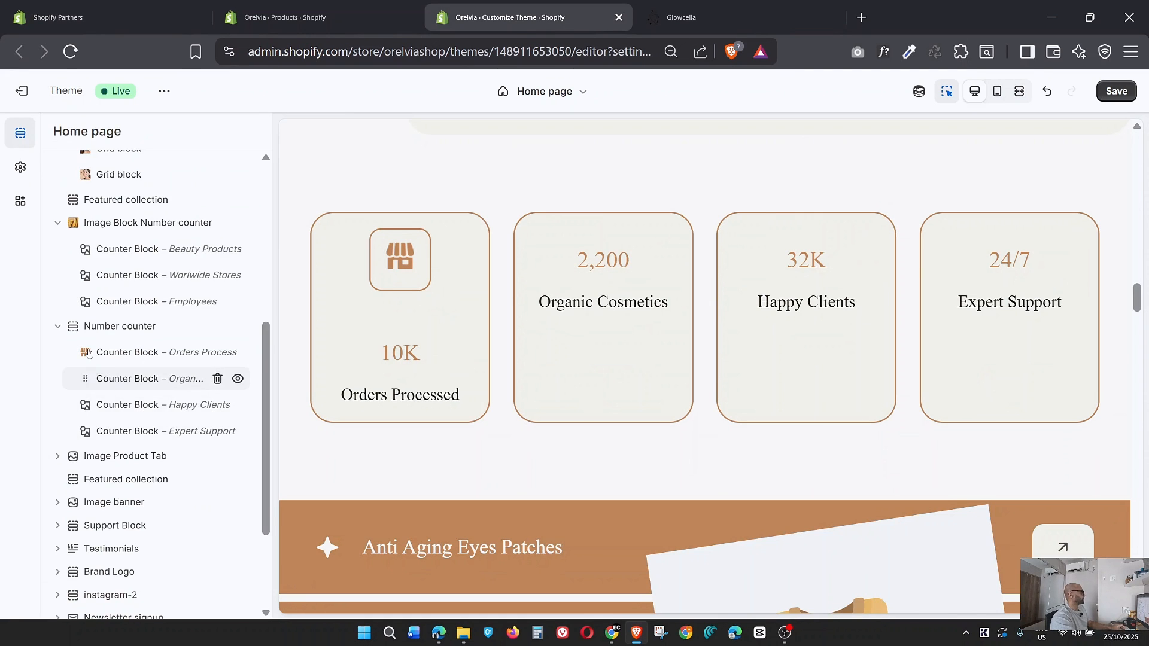
click(122, 383)
click(166, 195)
scroll(582, 415, down, 8)
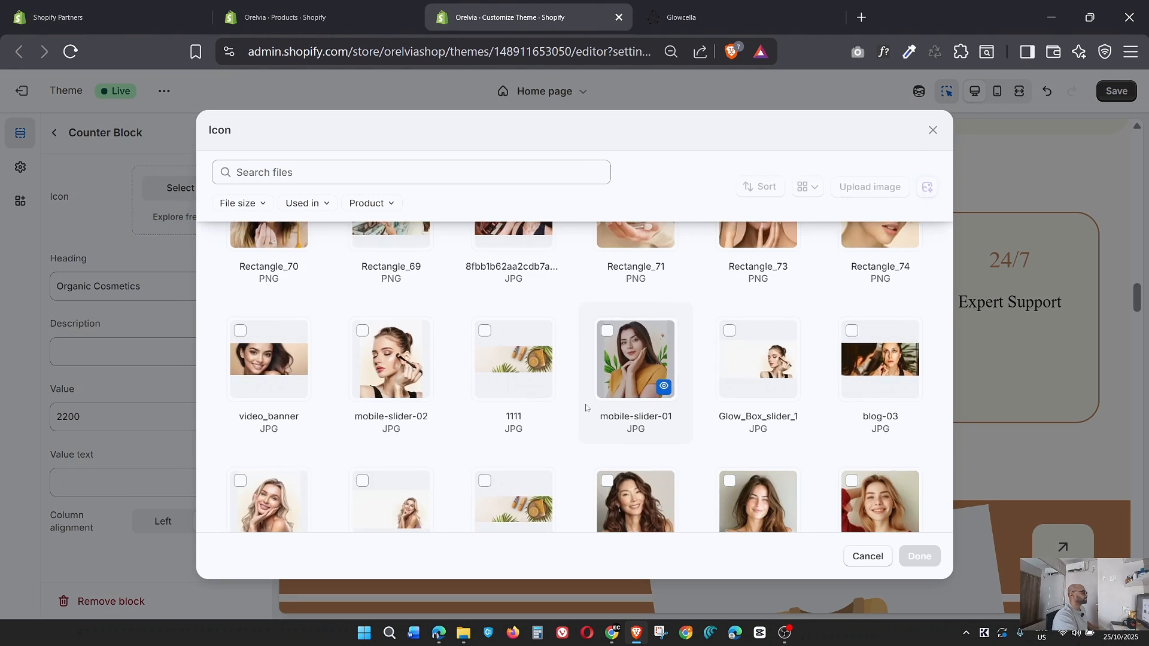
click(516, 415)
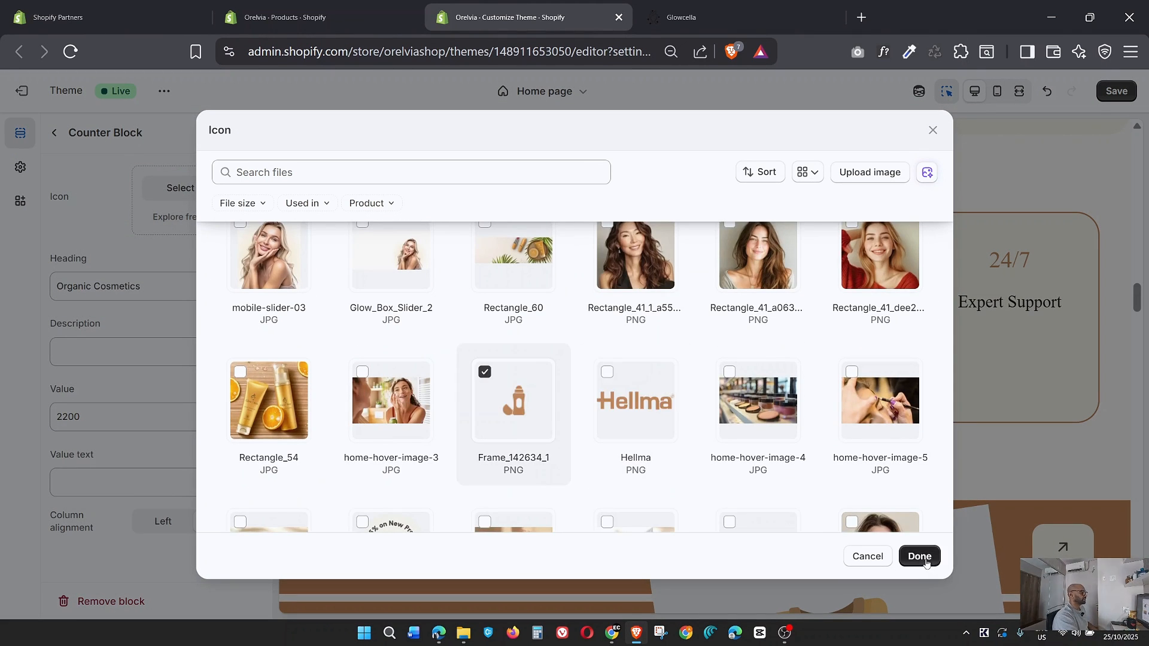
click(920, 556)
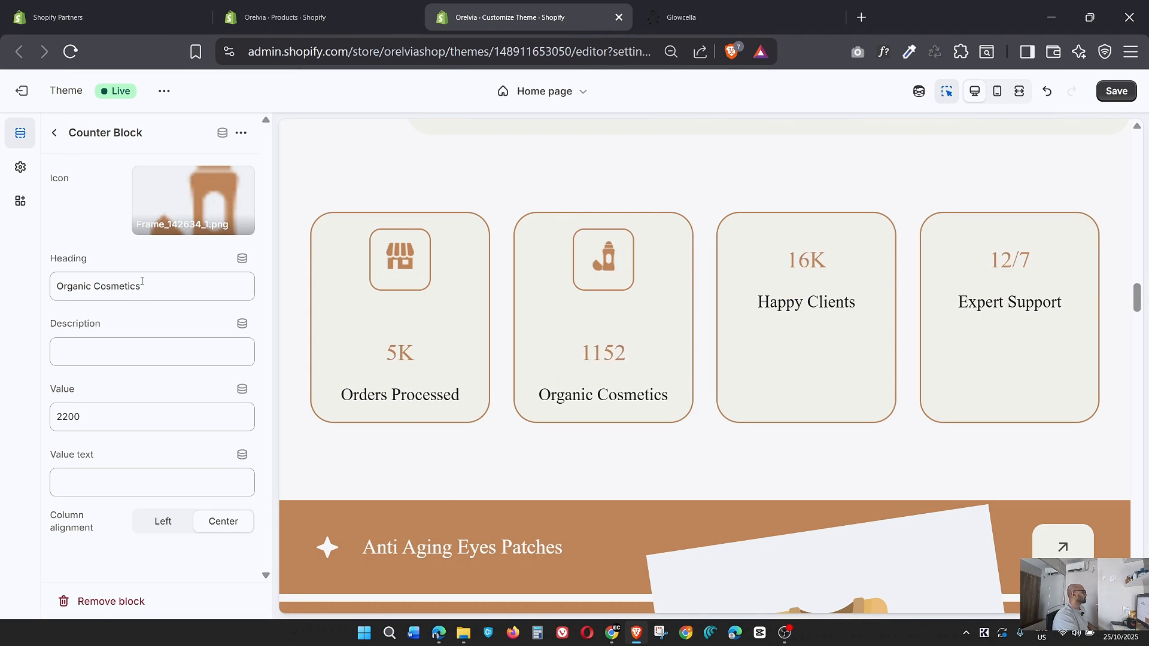
Set Frame_142489_3 as the icon of the Happy Clients counter block, checking the Glowcella page for the matching icon.
click(54, 132)
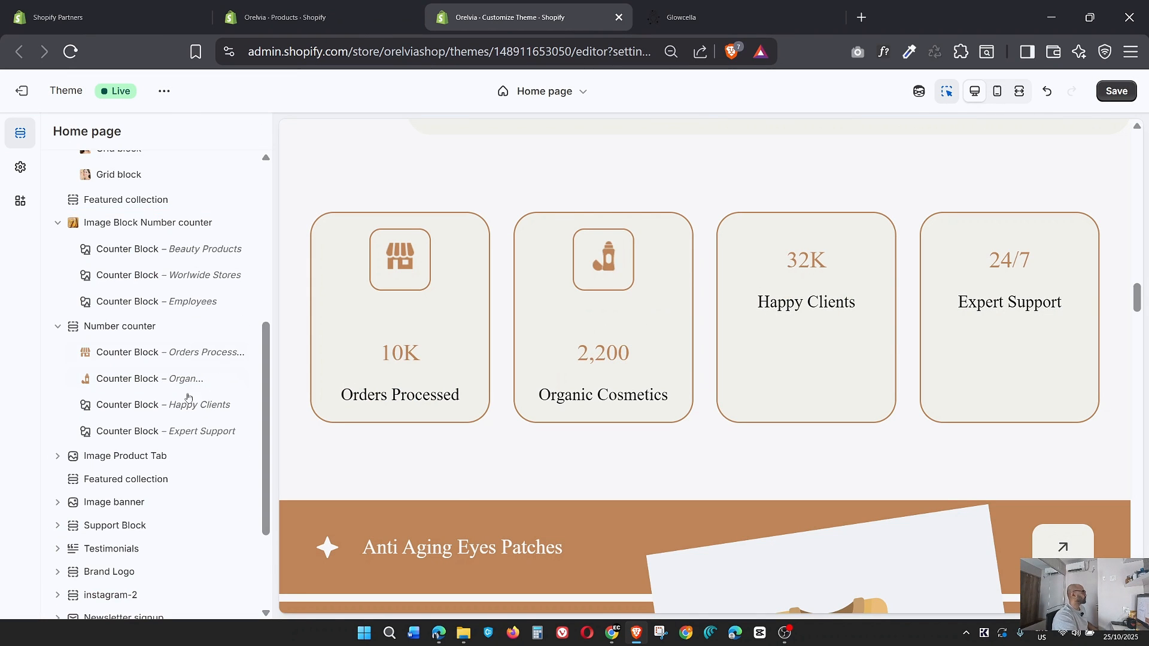
click(121, 406)
click(180, 188)
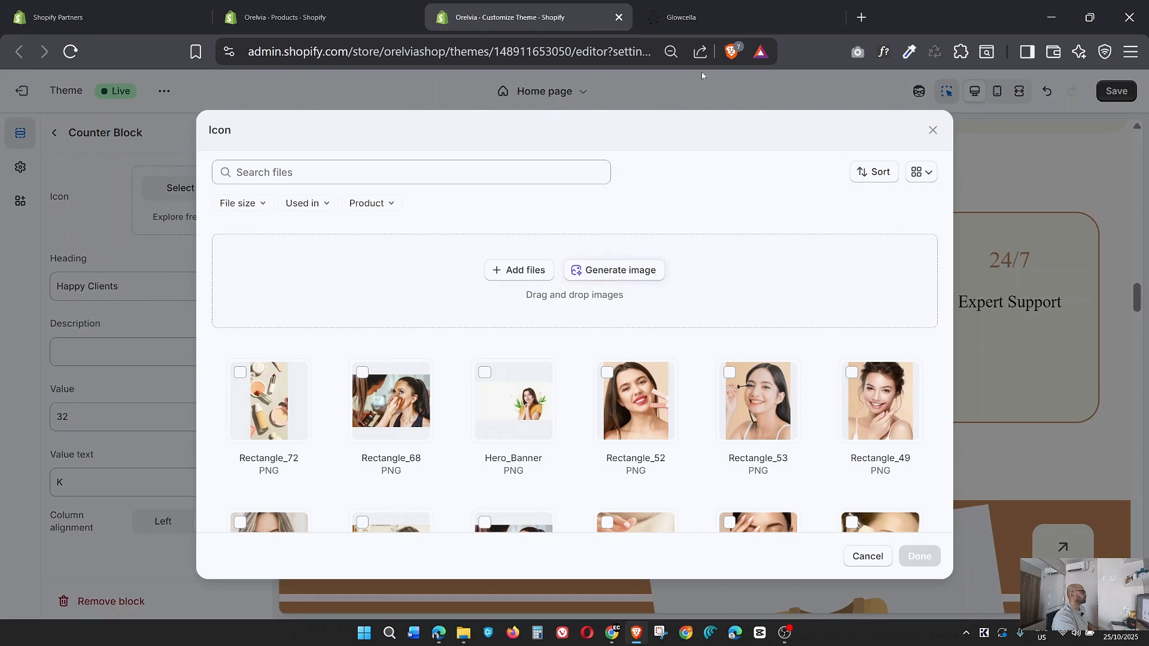
click(688, 18)
click(502, 17)
scroll(529, 299, down, 12)
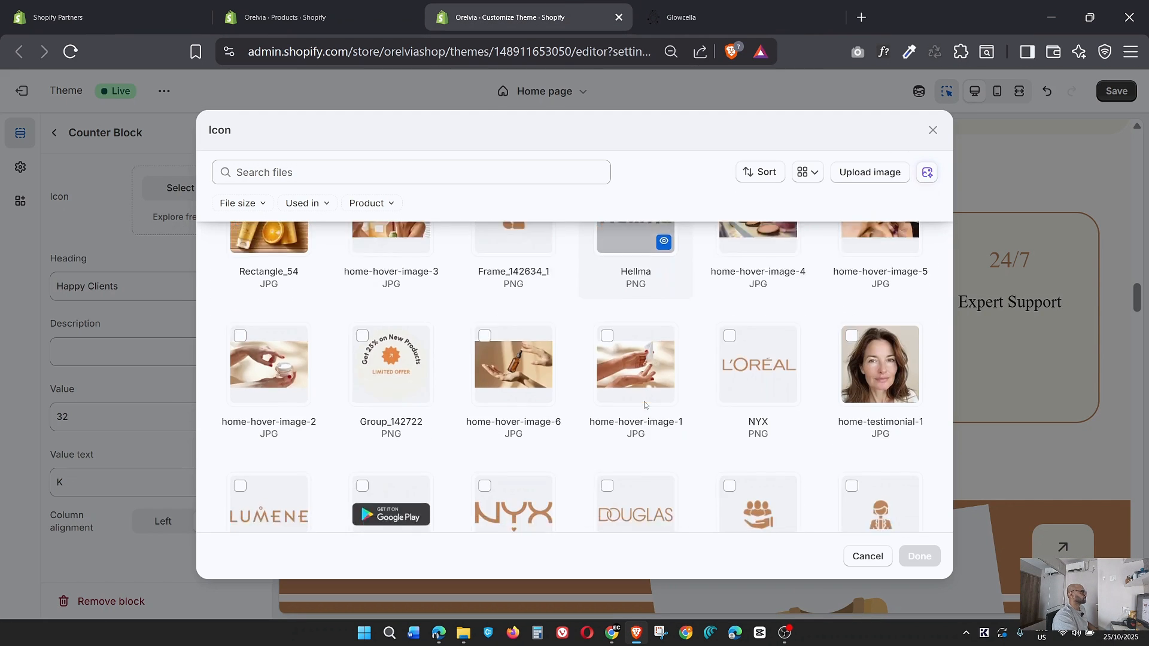
scroll(644, 406, down, 3)
click(766, 378)
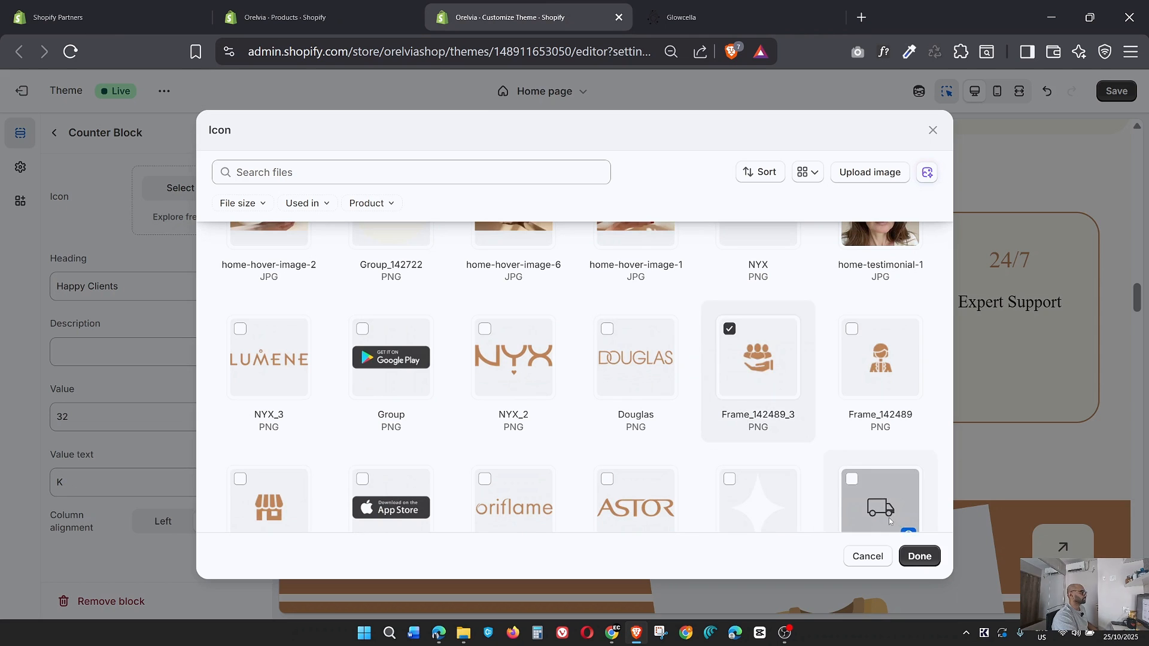
click(919, 556)
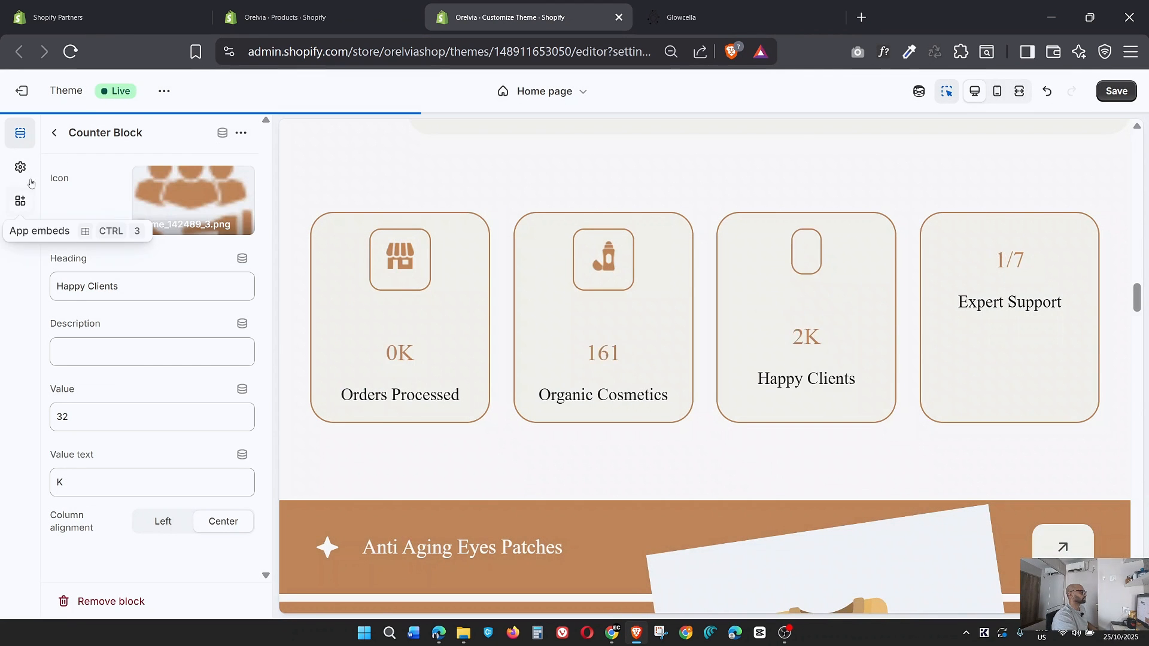
Set Frame_142489 as the icon of the Expert Support counter block to match the Glowcella page, and save the theme.
click(54, 132)
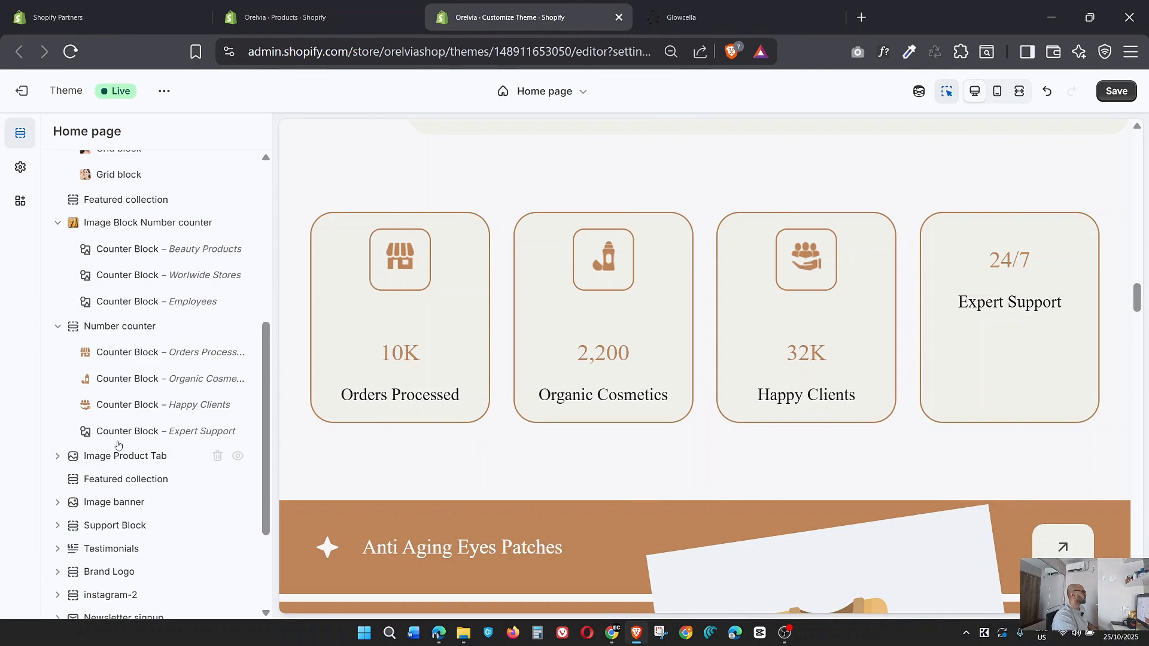
click(157, 431)
click(181, 188)
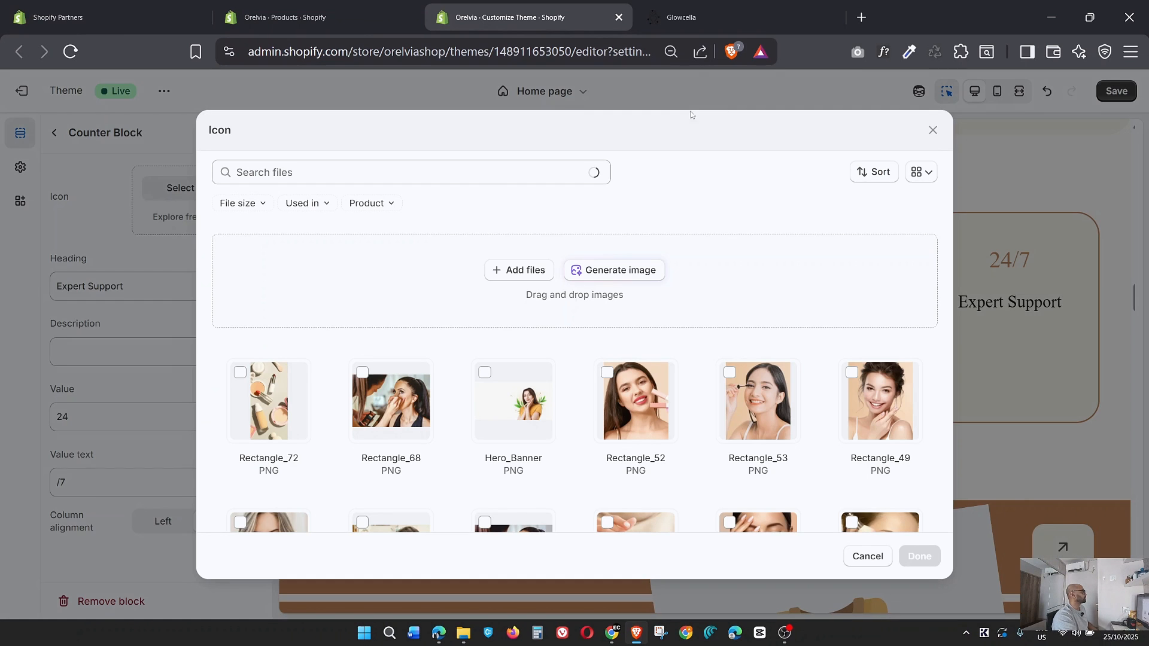
click(756, 9)
click(560, 5)
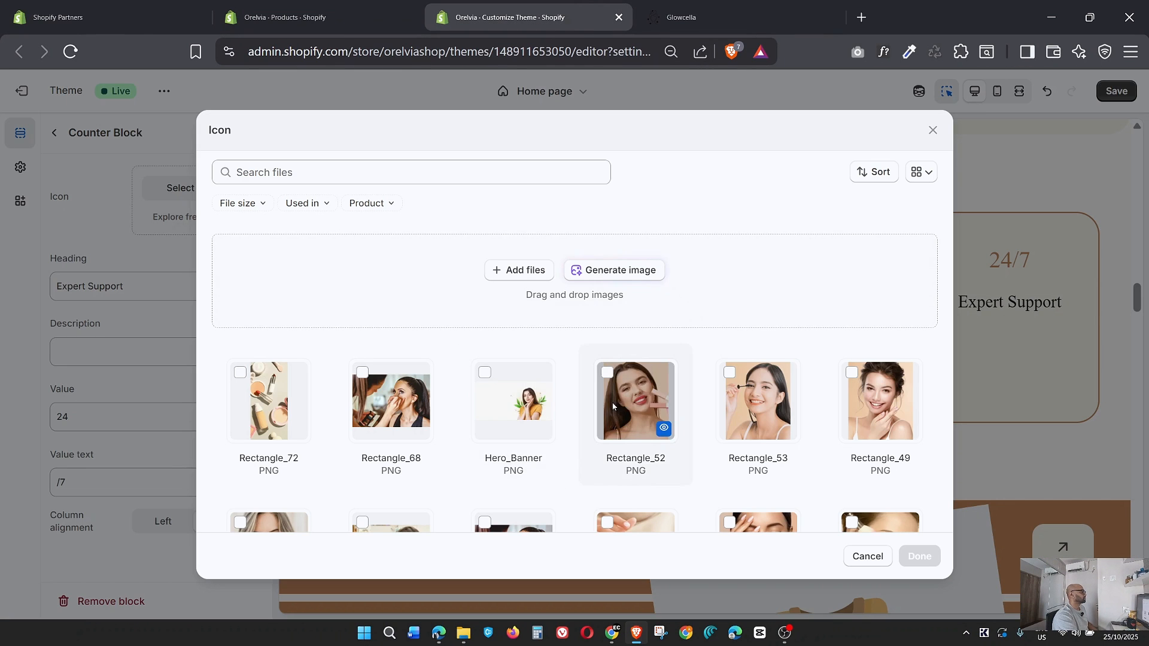
scroll(613, 401, down, 8)
scroll(613, 400, down, 7)
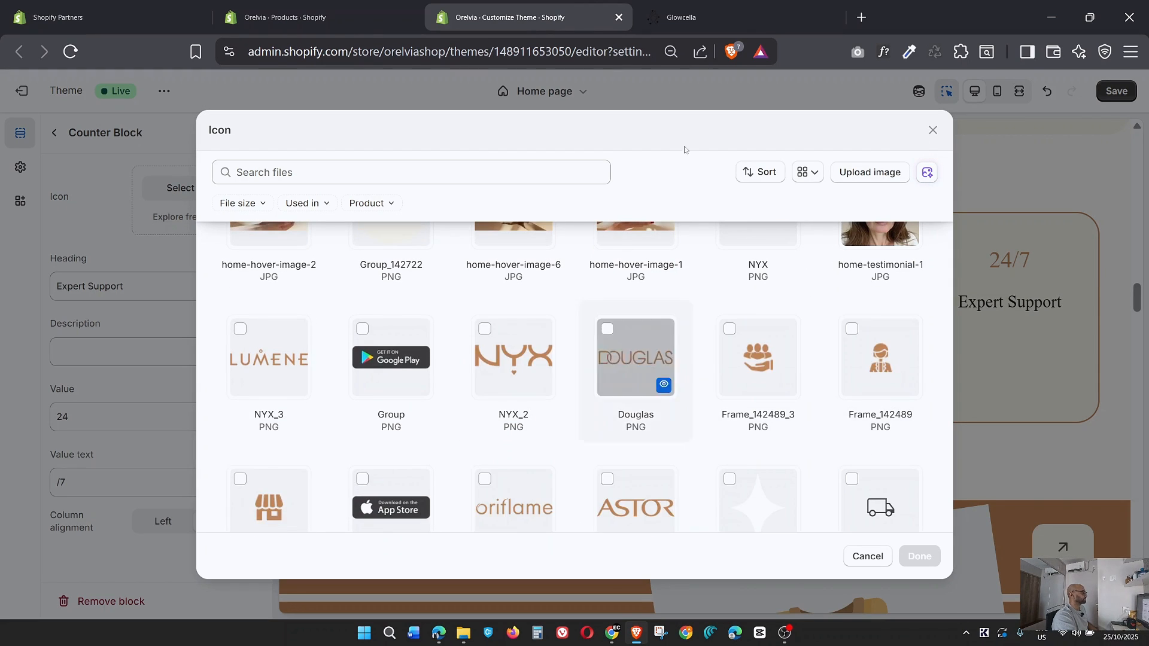
click(718, 14)
click(527, 14)
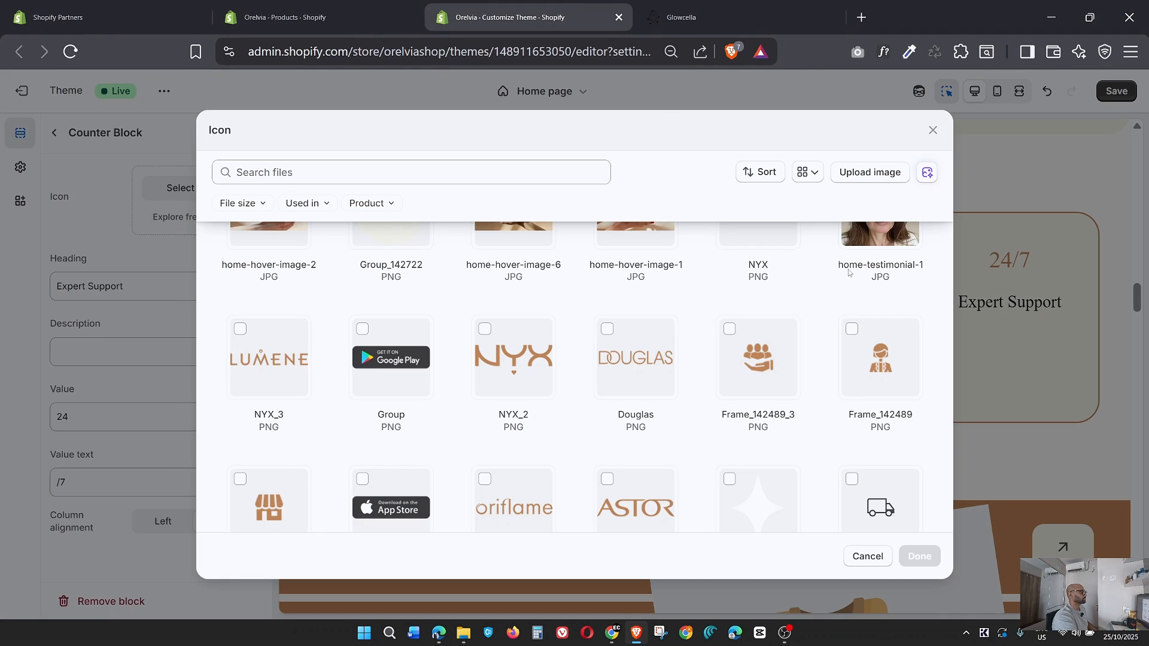
click(891, 359)
click(920, 556)
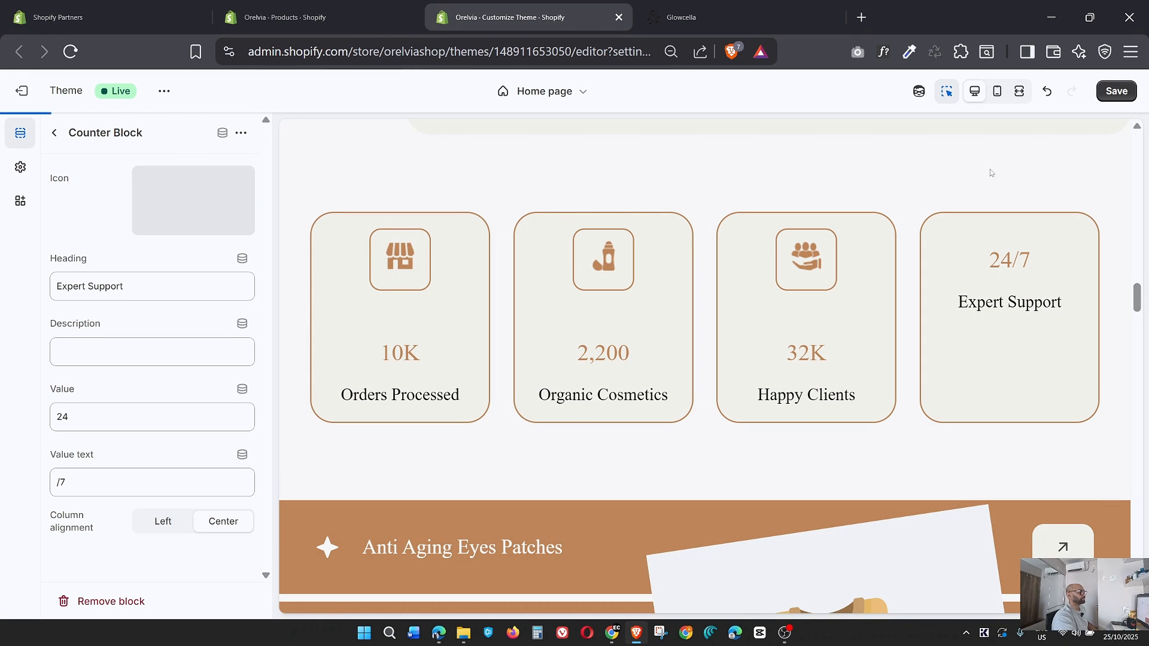
click(1114, 93)
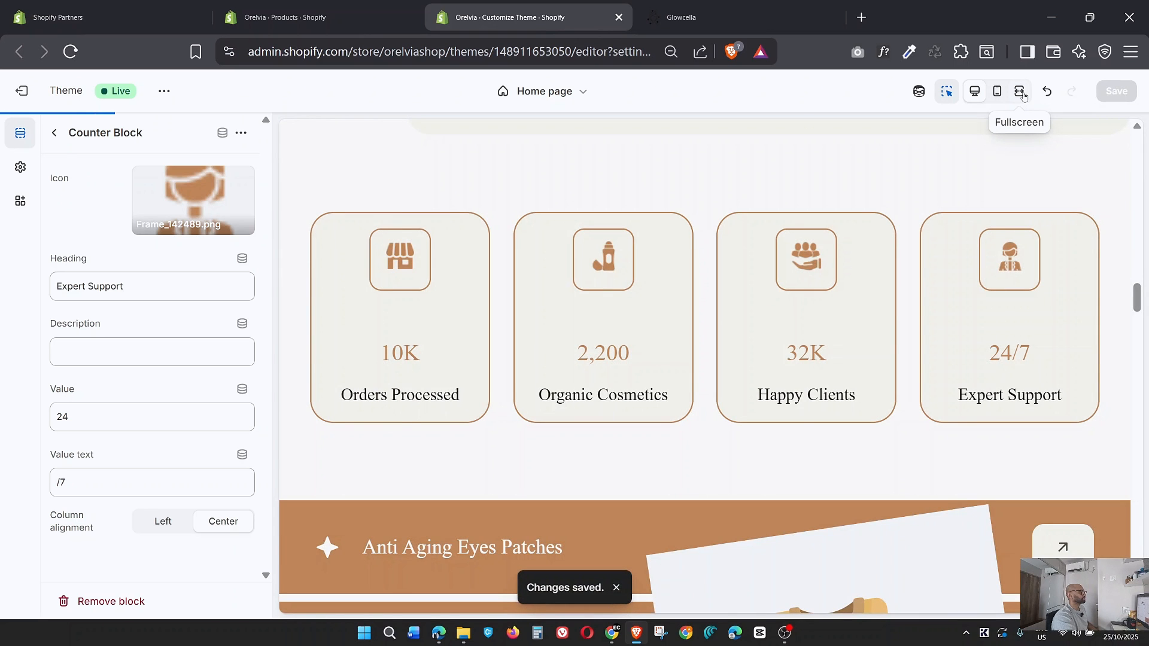
Review the number counter cards in the fullscreen preview and look over the Image Product Tab section below them.
click(1020, 91)
scroll(513, 358, down, 3)
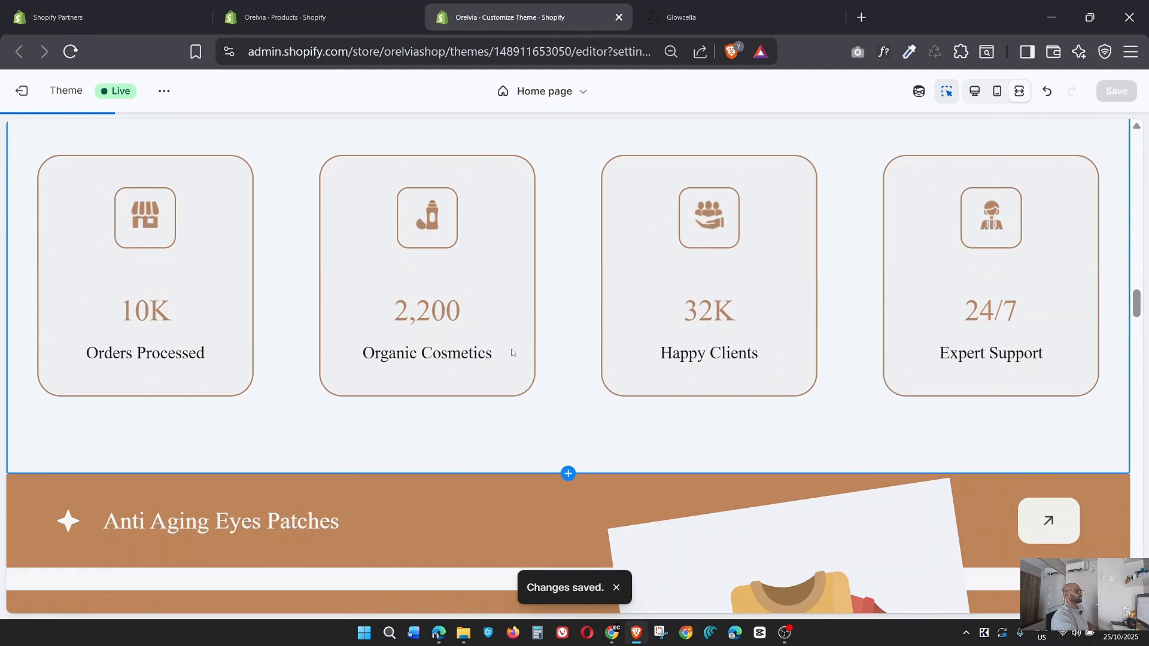
scroll(512, 353, down, 5)
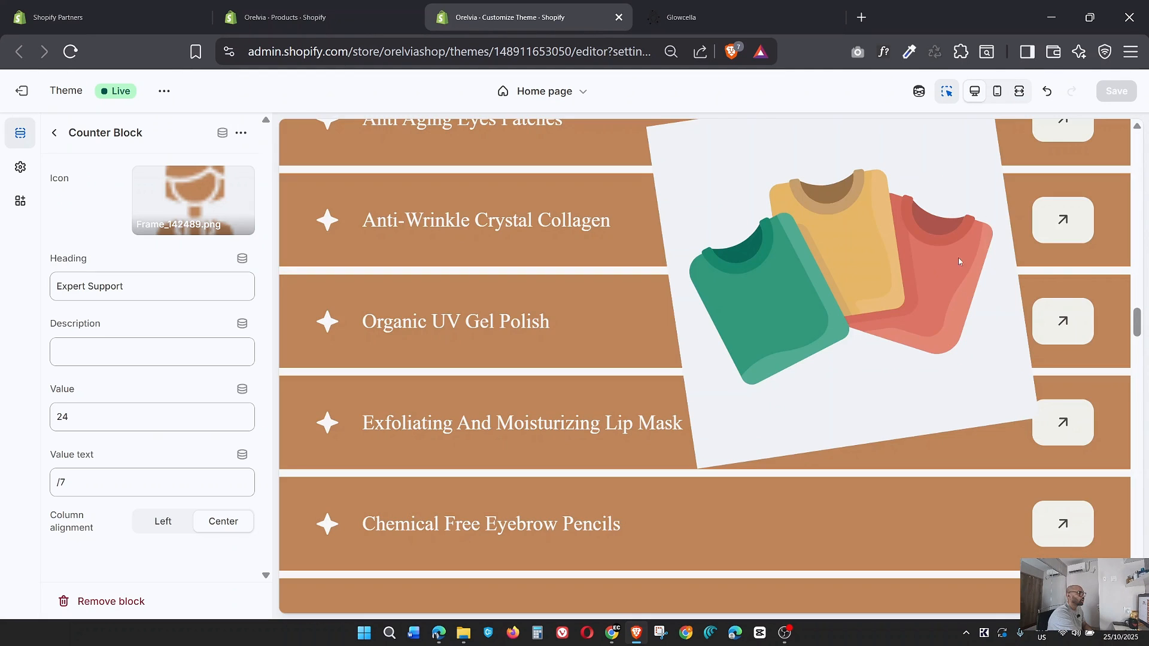
scroll(875, 341, up, 4)
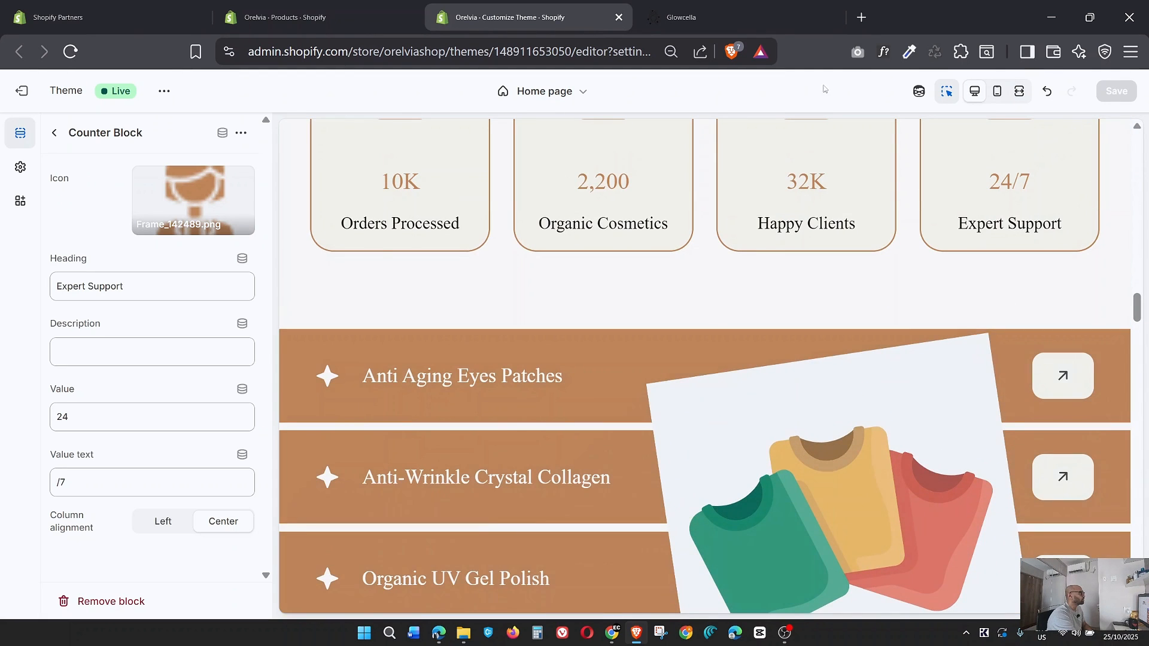
scroll(660, 306, down, 3)
scroll(659, 303, up, 2)
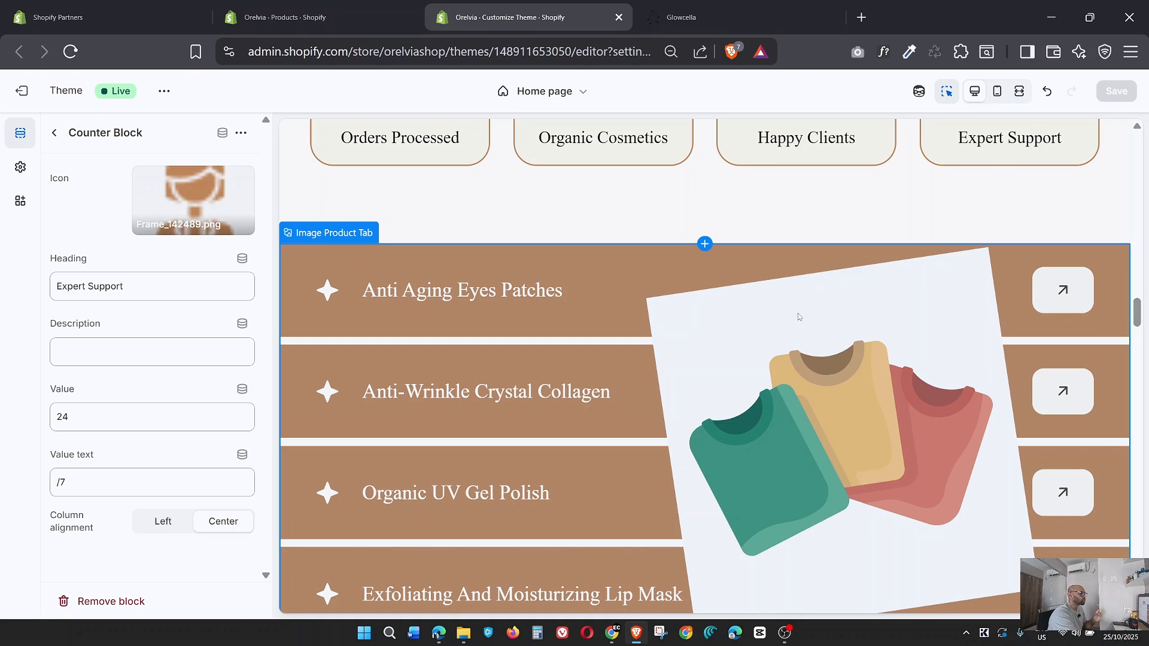
Set home-hover-image-1 as the collection icon of the Anti Aging Eyes Patches block in Image Product Tab, after checking the matching Glowcella image.
click(54, 132)
scroll(149, 407, down, 2)
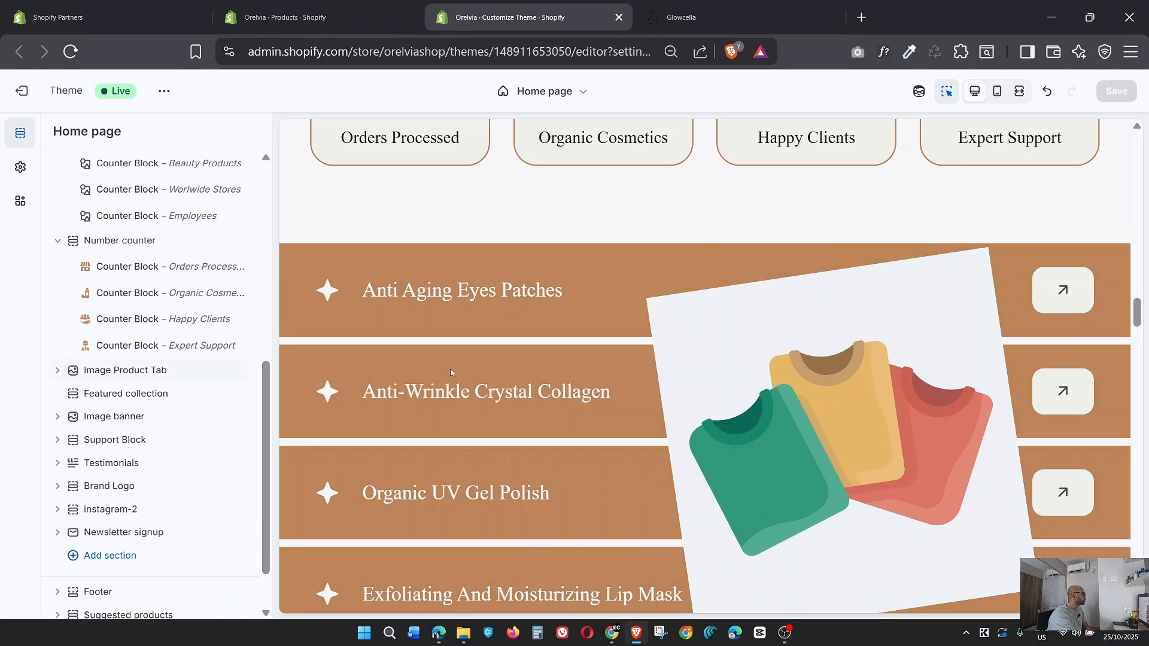
click(57, 371)
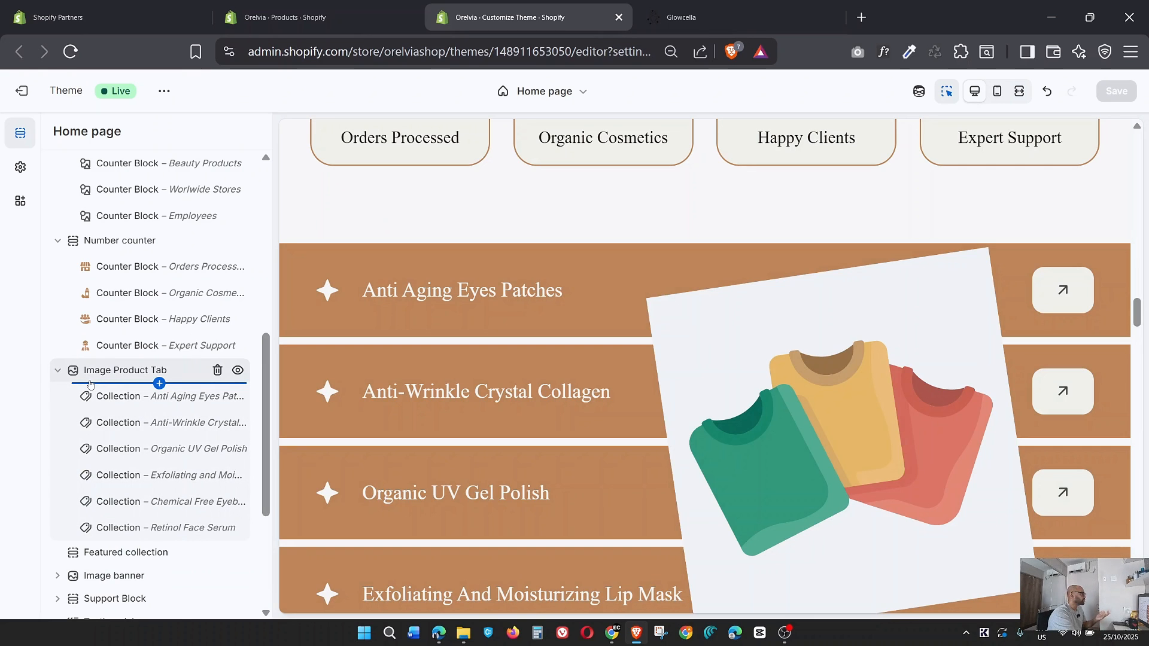
click(118, 398)
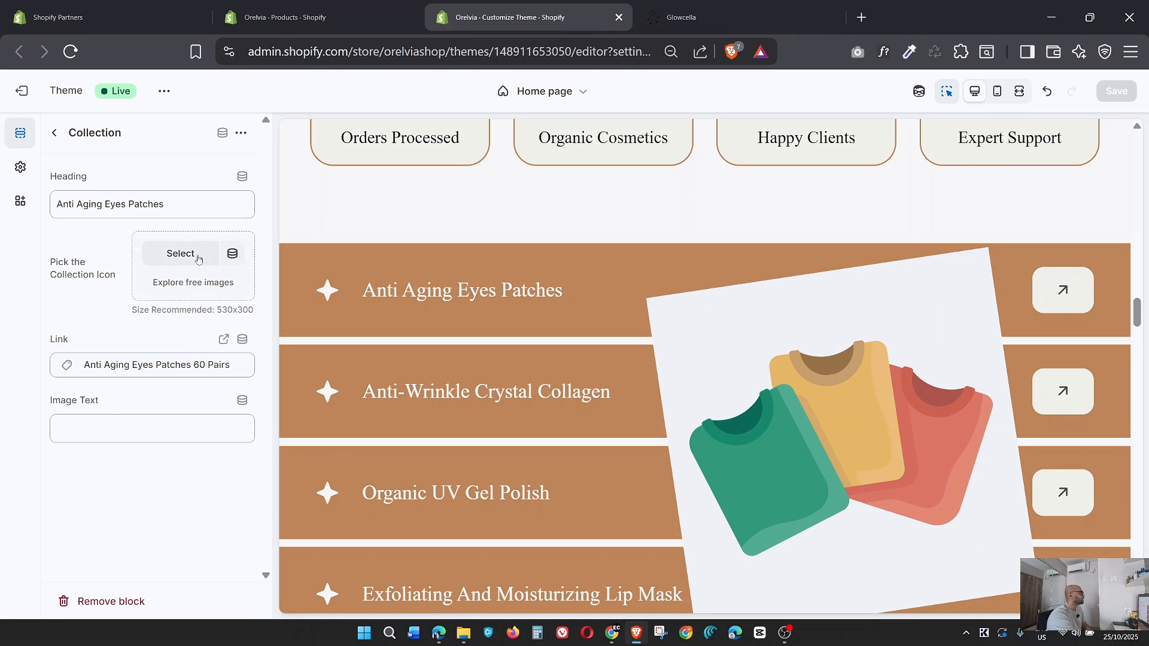
click(706, 17)
scroll(778, 269, down, 6)
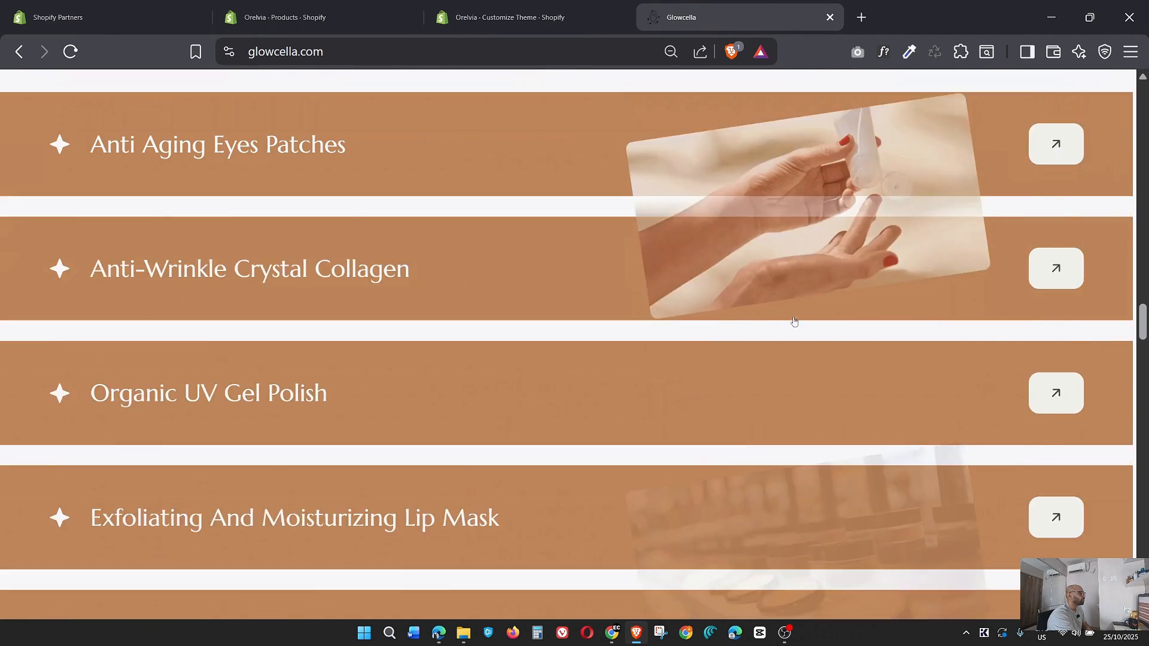
scroll(793, 322, up, 3)
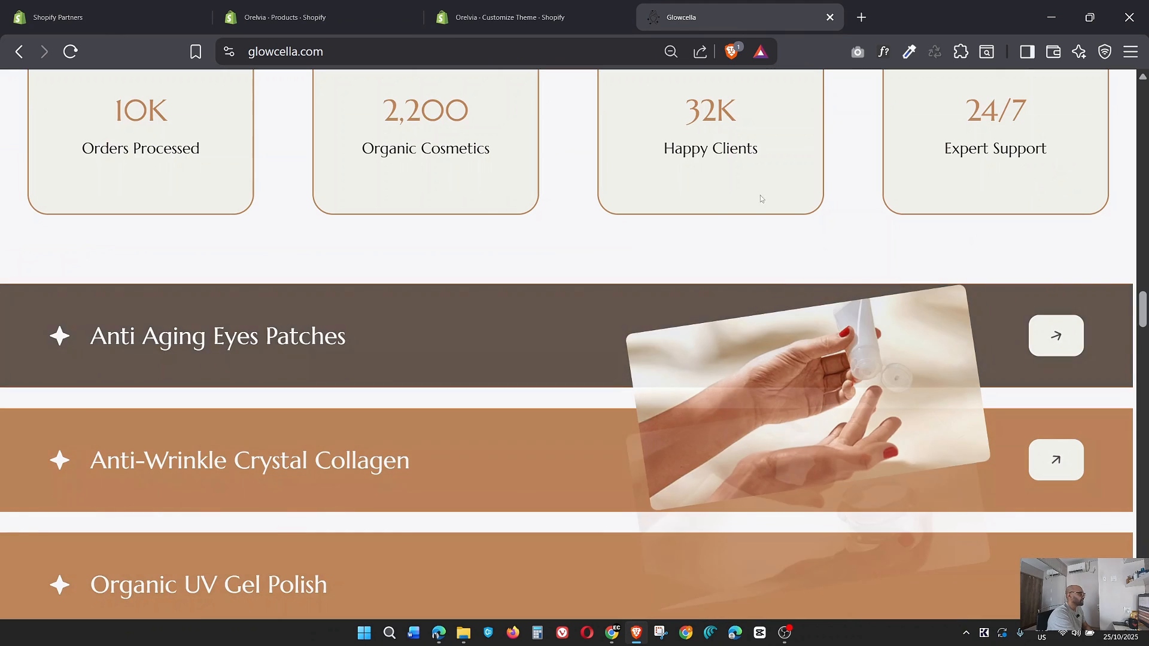
click(533, 15)
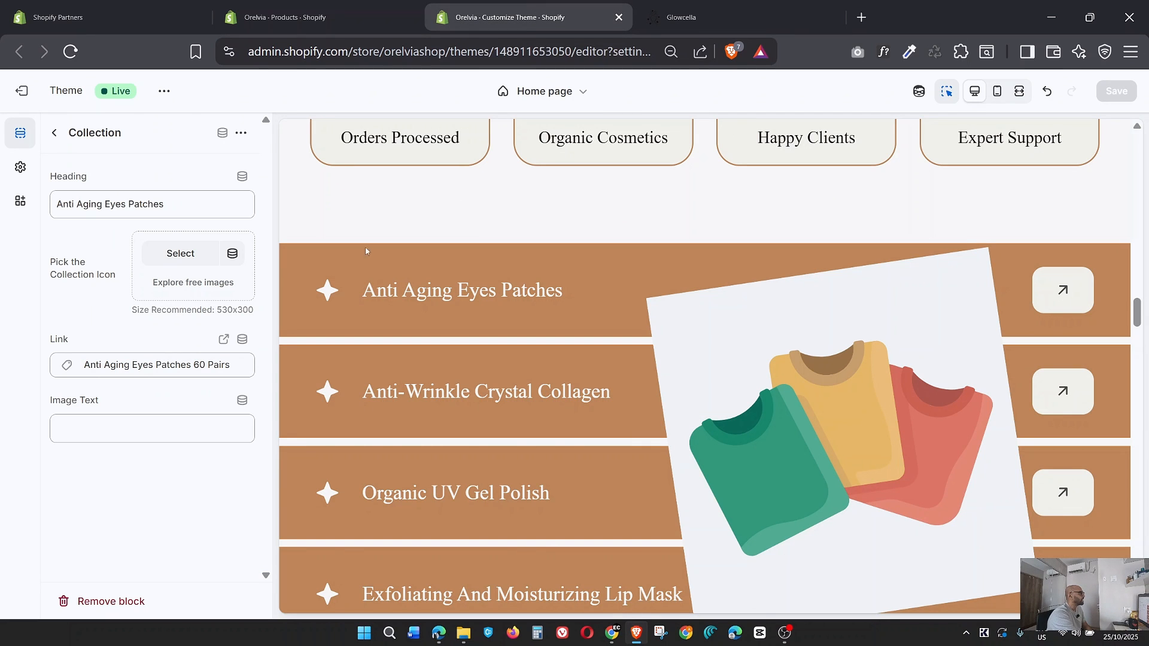
click(178, 254)
scroll(465, 327, down, 2)
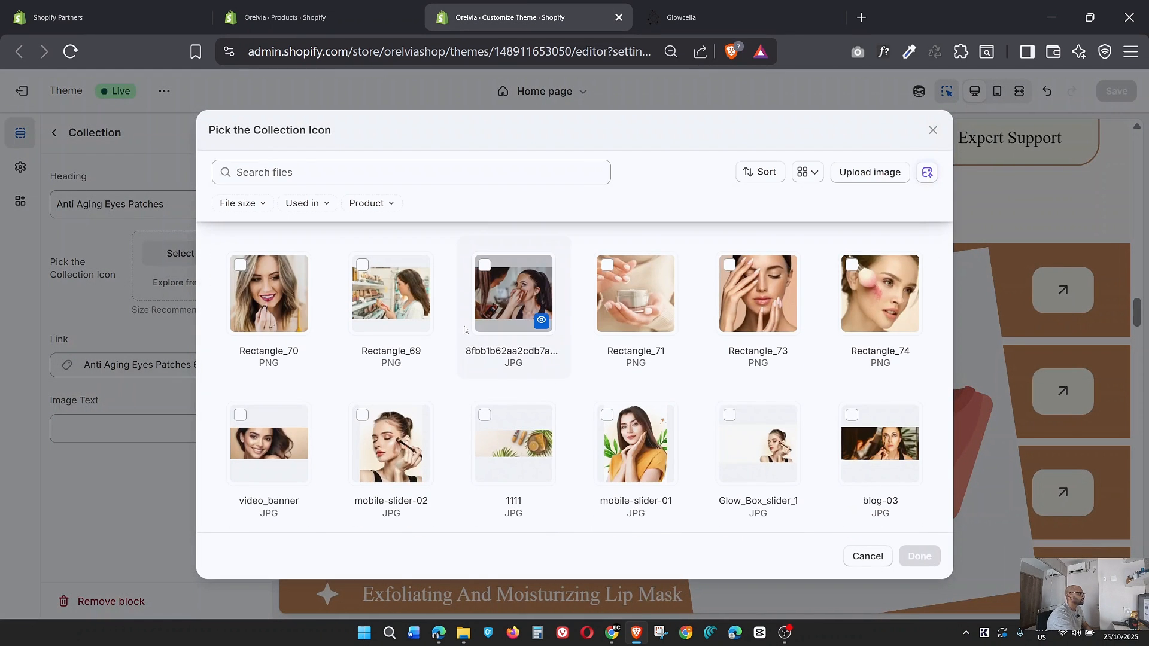
scroll(464, 328, down, 8)
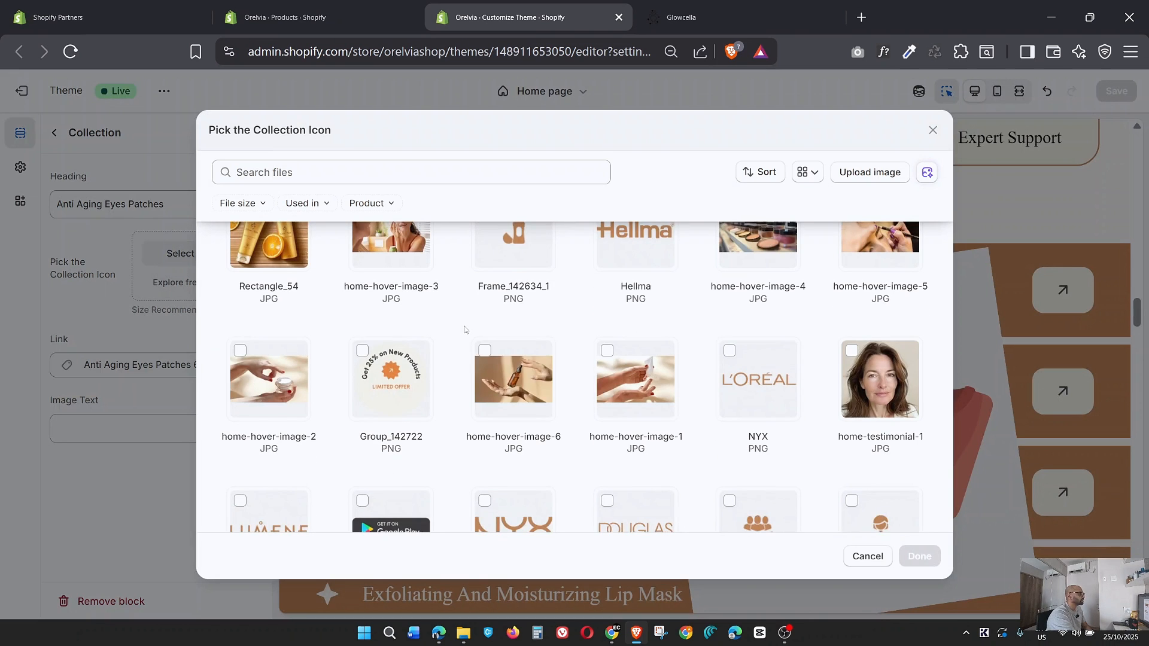
click(636, 380)
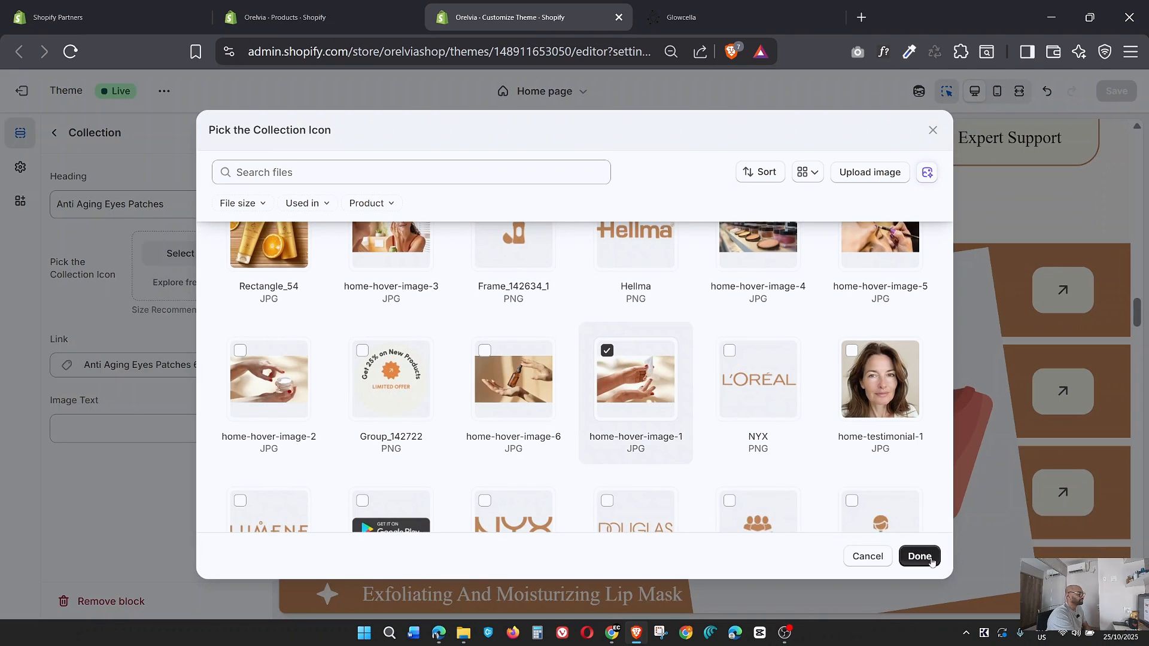
click(919, 556)
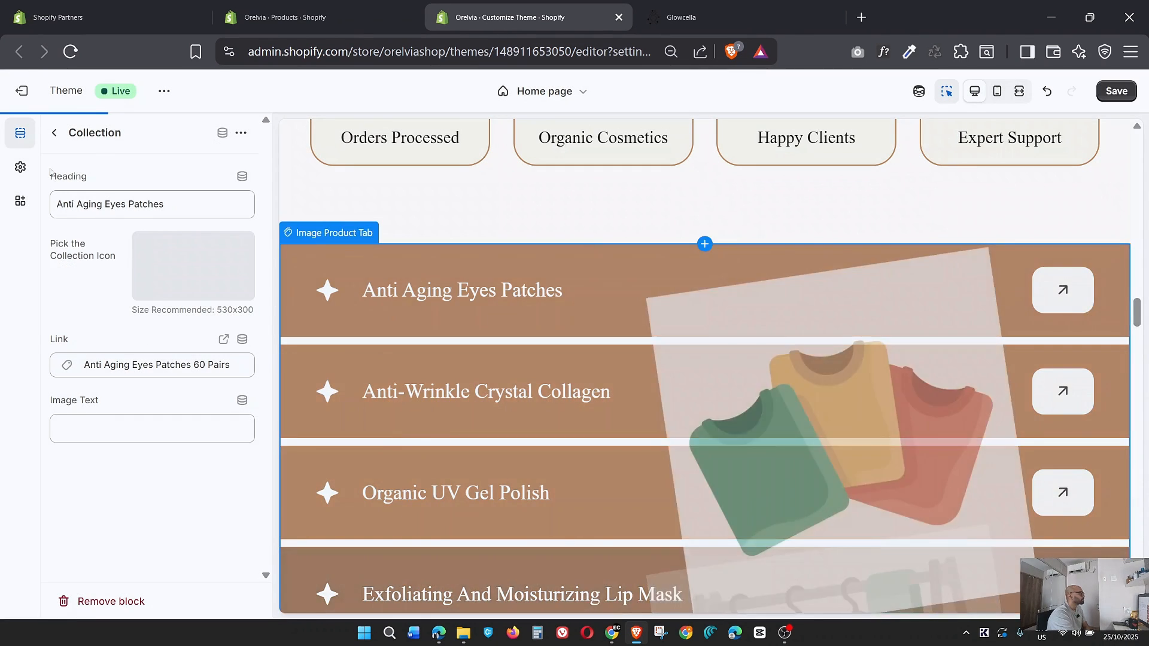
Set home-hover-image-2 as the collection icon of the Anti-Wrinkle Crystal Collagen block, checking the Glowcella page for the matching image.
click(55, 136)
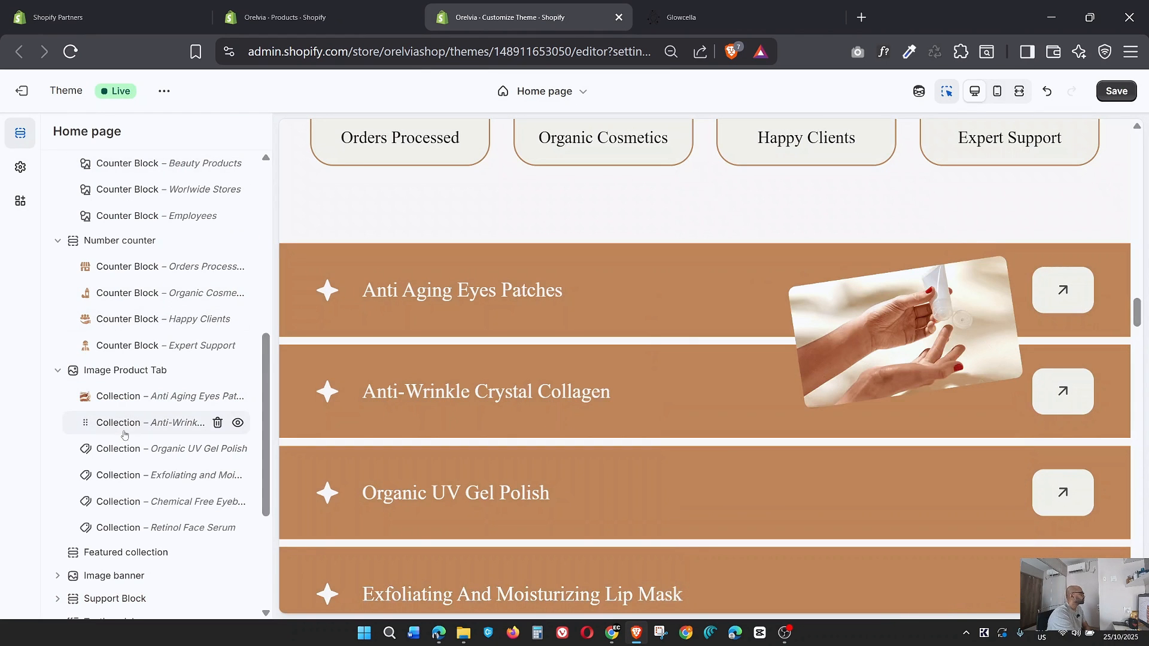
click(145, 426)
click(681, 17)
scroll(780, 298, down, 3)
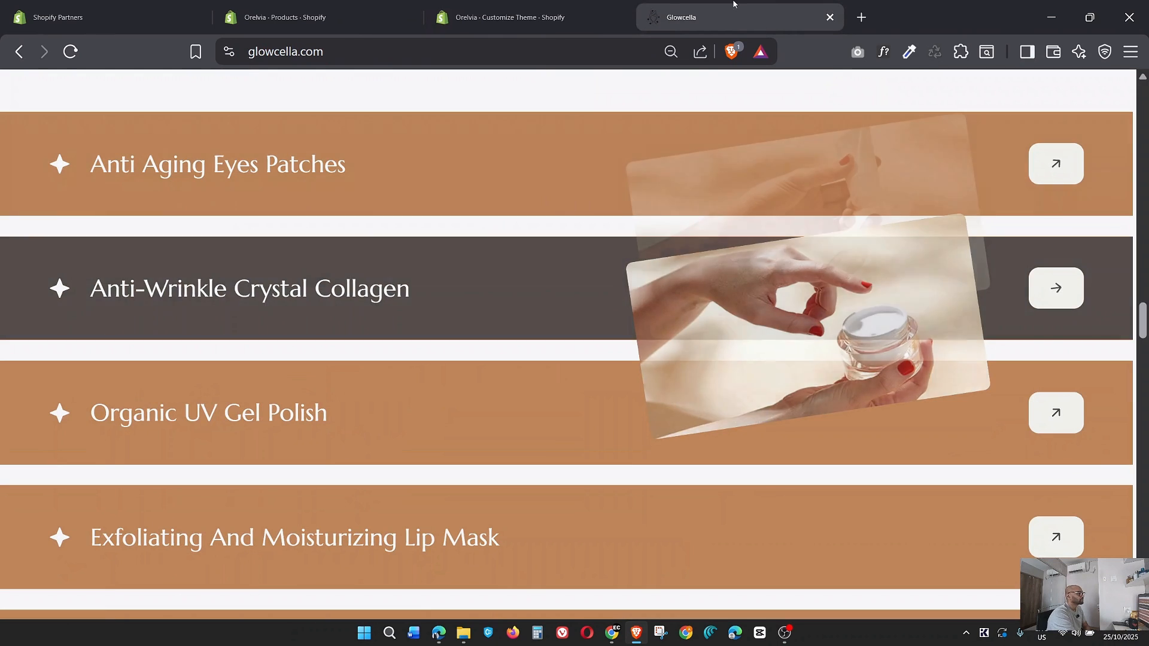
click(497, 17)
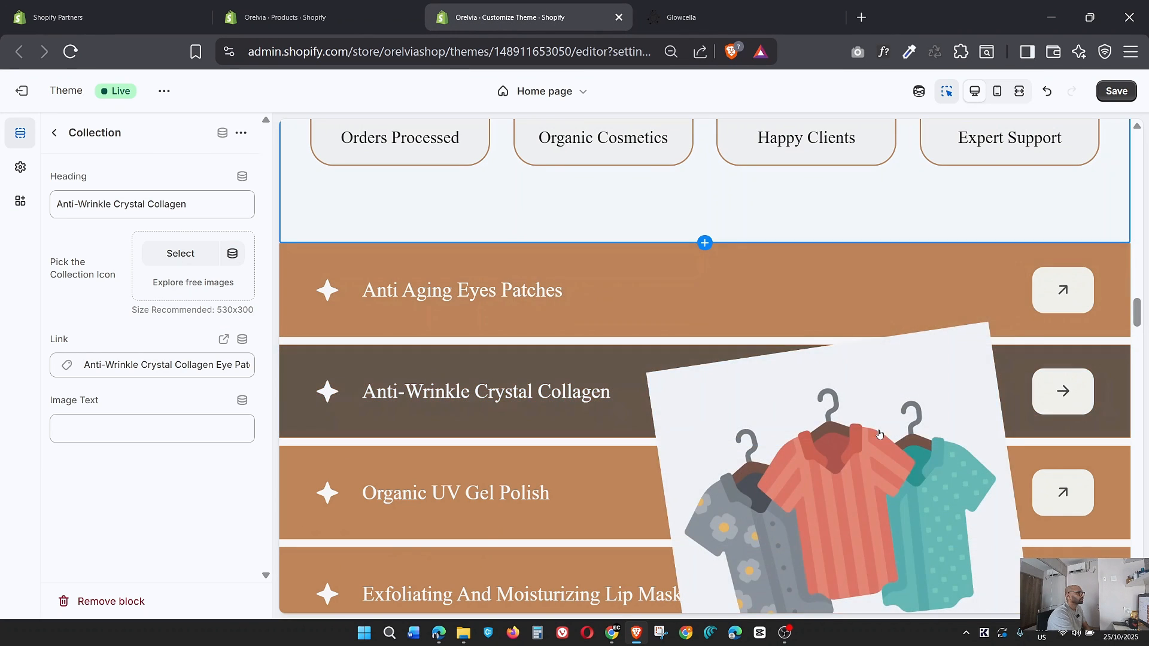
key(ctrl+Tab)
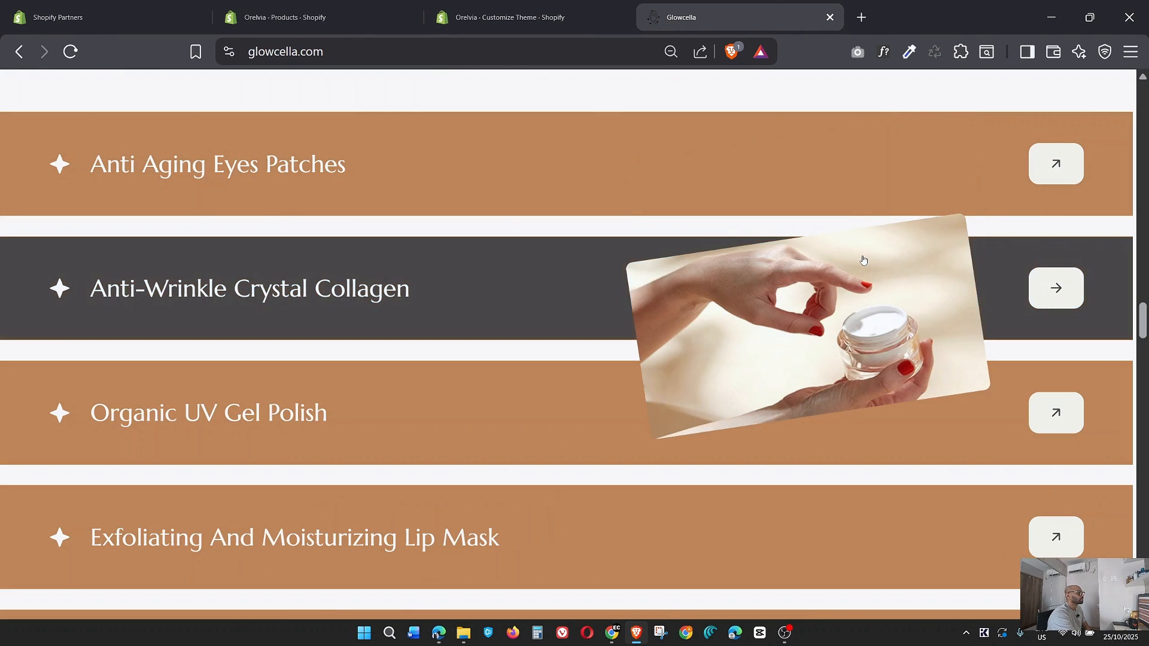
click(497, 17)
click(170, 260)
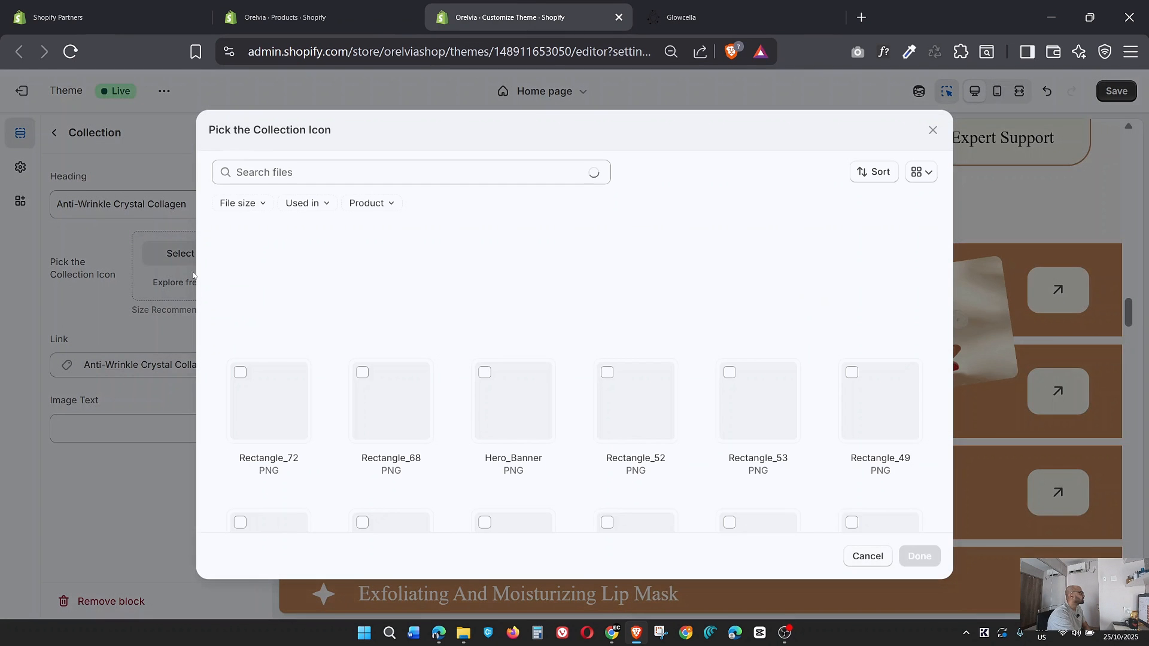
scroll(658, 386, down, 5)
scroll(658, 385, down, 7)
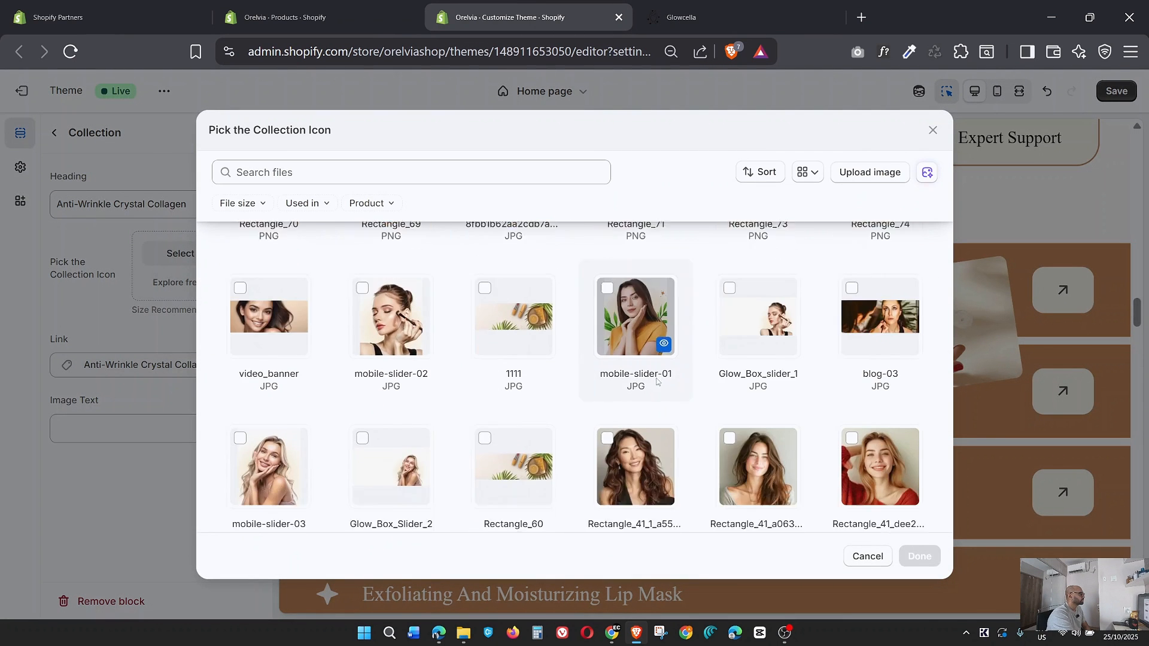
scroll(655, 377, down, 3)
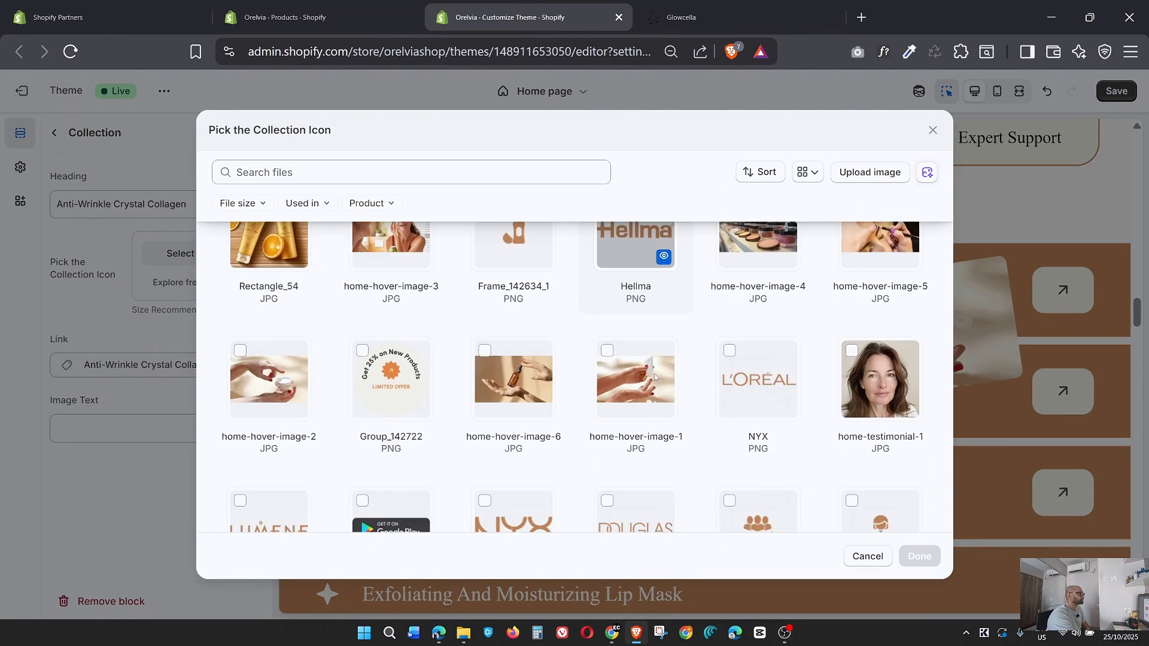
click(269, 380)
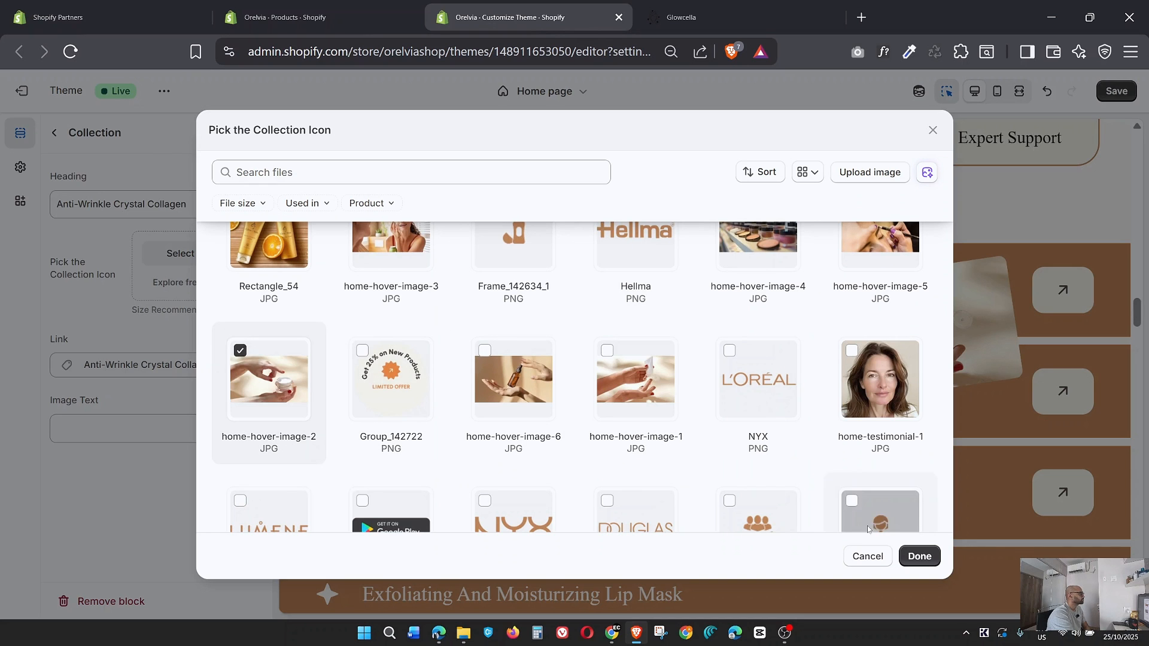
click(910, 557)
Set home-hover-image-3 as the collection icon of the Organic UV Gel Polish block to match the Glowcella page, and look at its link options.
key(ctrl+Tab)
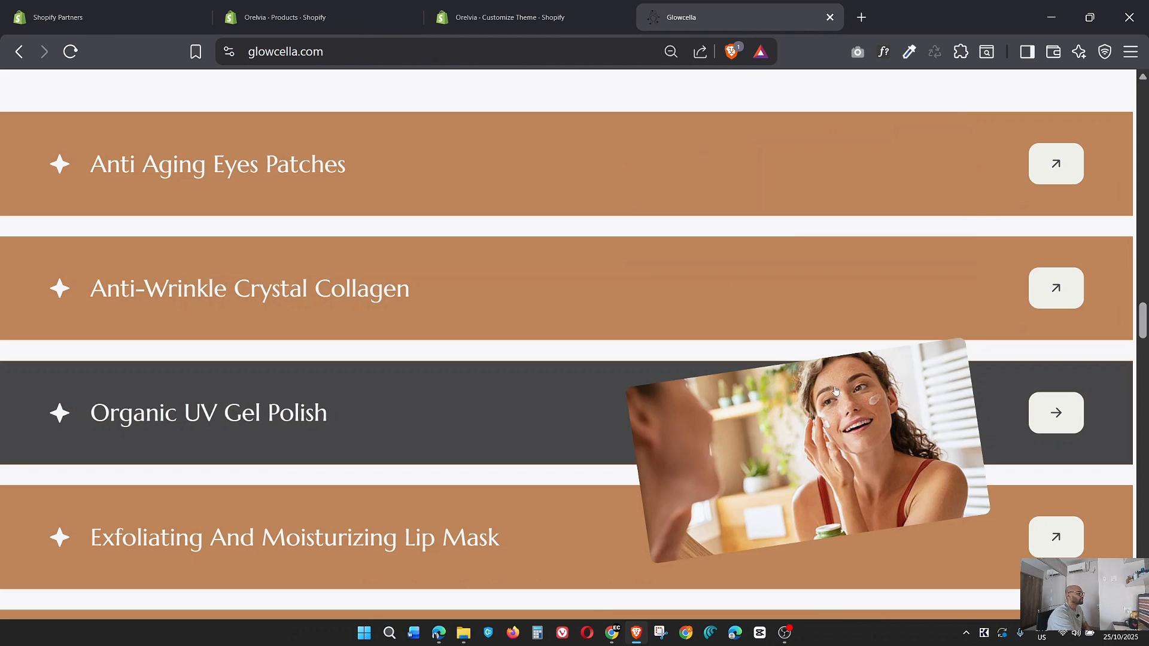
key(ctrl+shift+Tab)
click(54, 134)
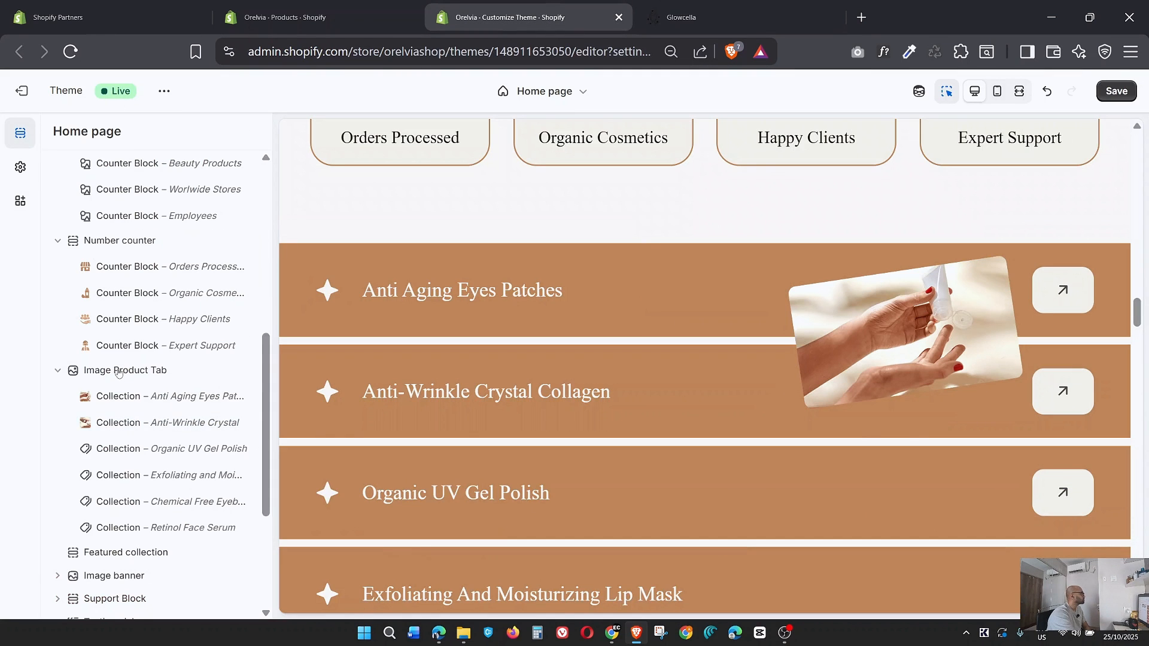
click(143, 448)
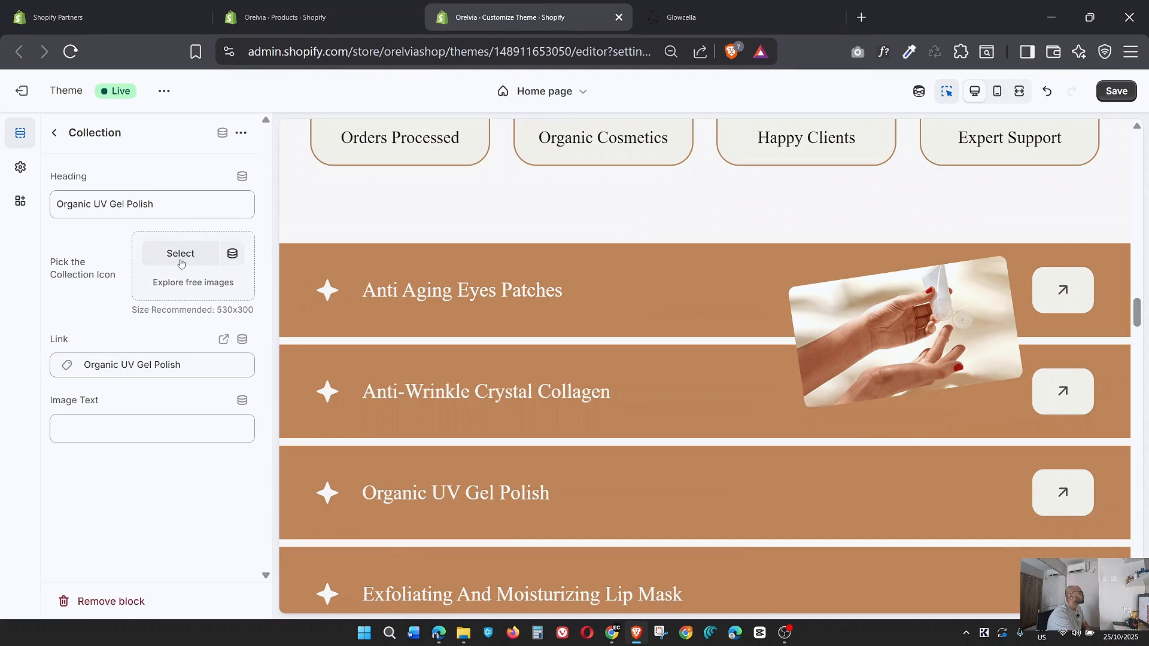
click(180, 255)
scroll(700, 396, down, 5)
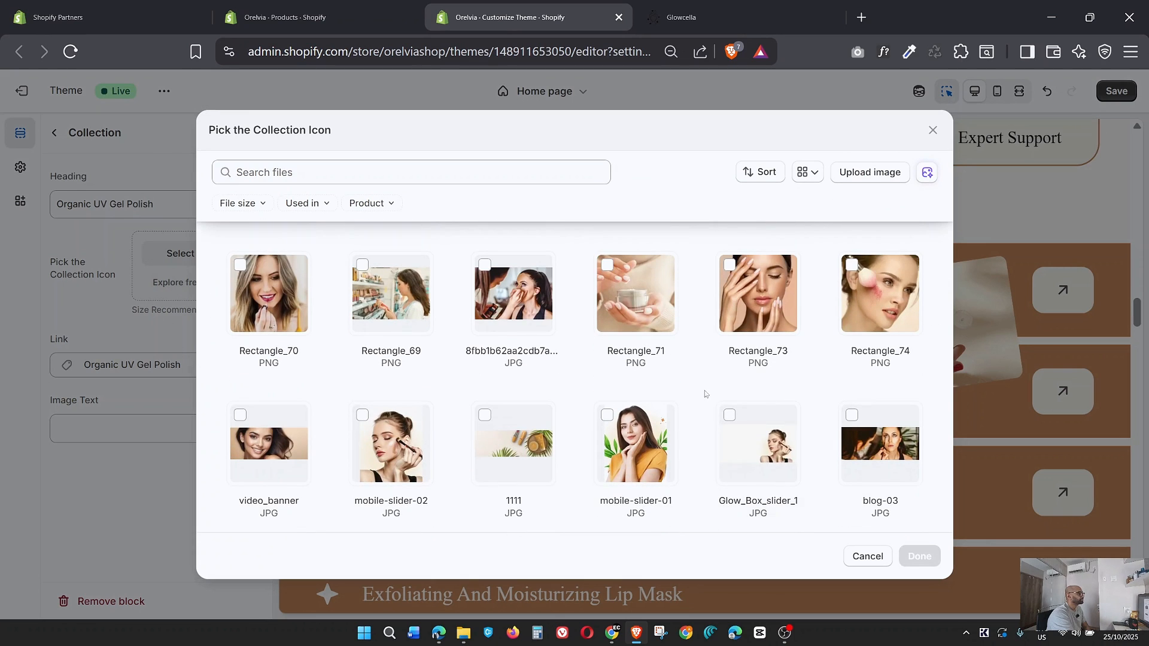
scroll(705, 394, down, 4)
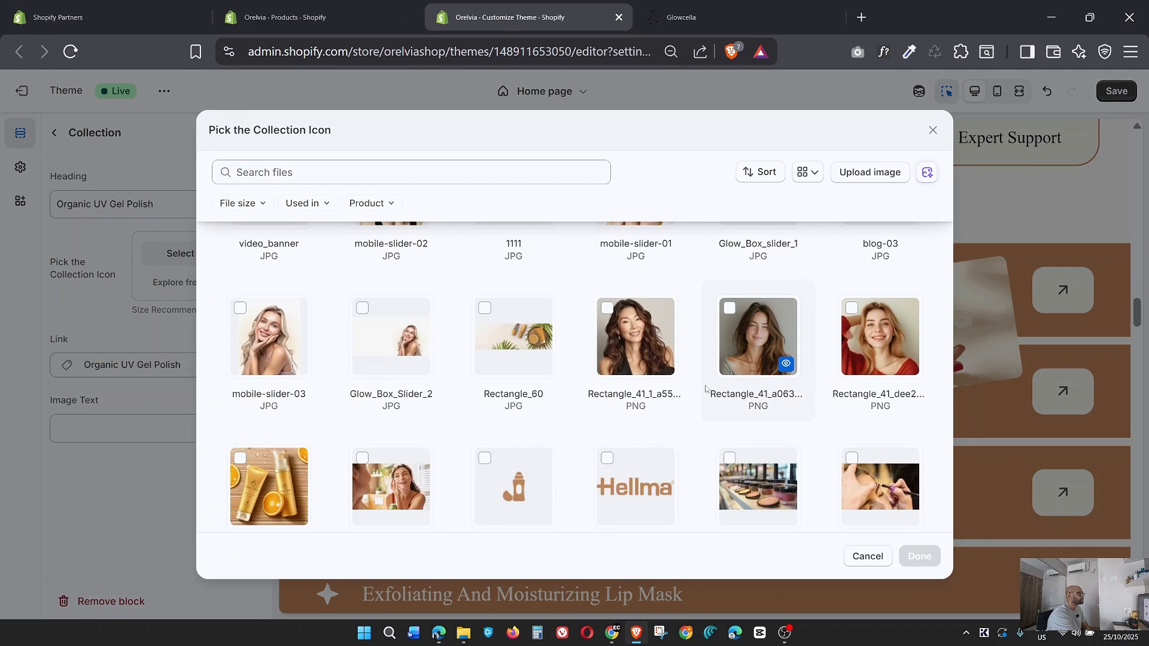
click(400, 478)
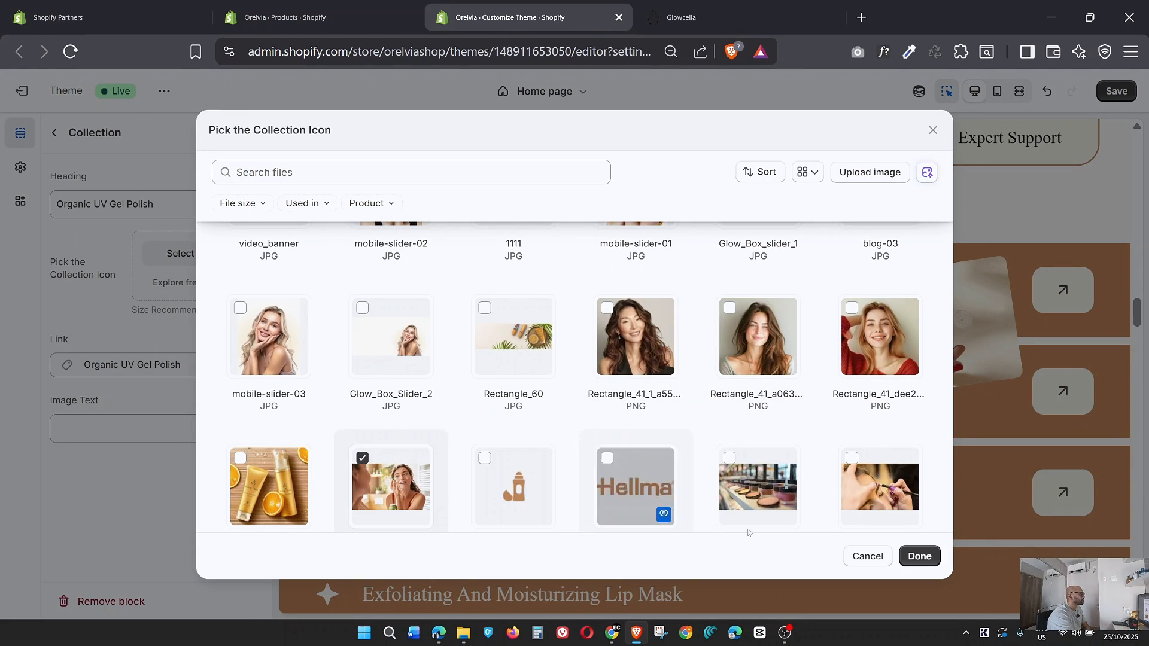
click(920, 556)
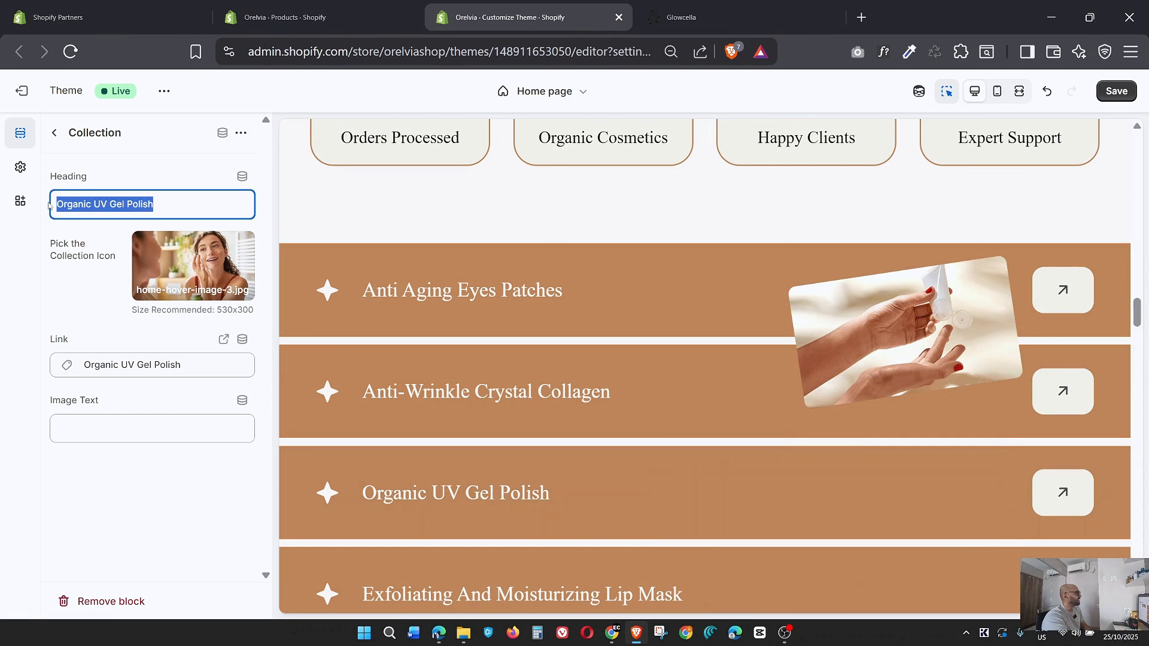
click(124, 367)
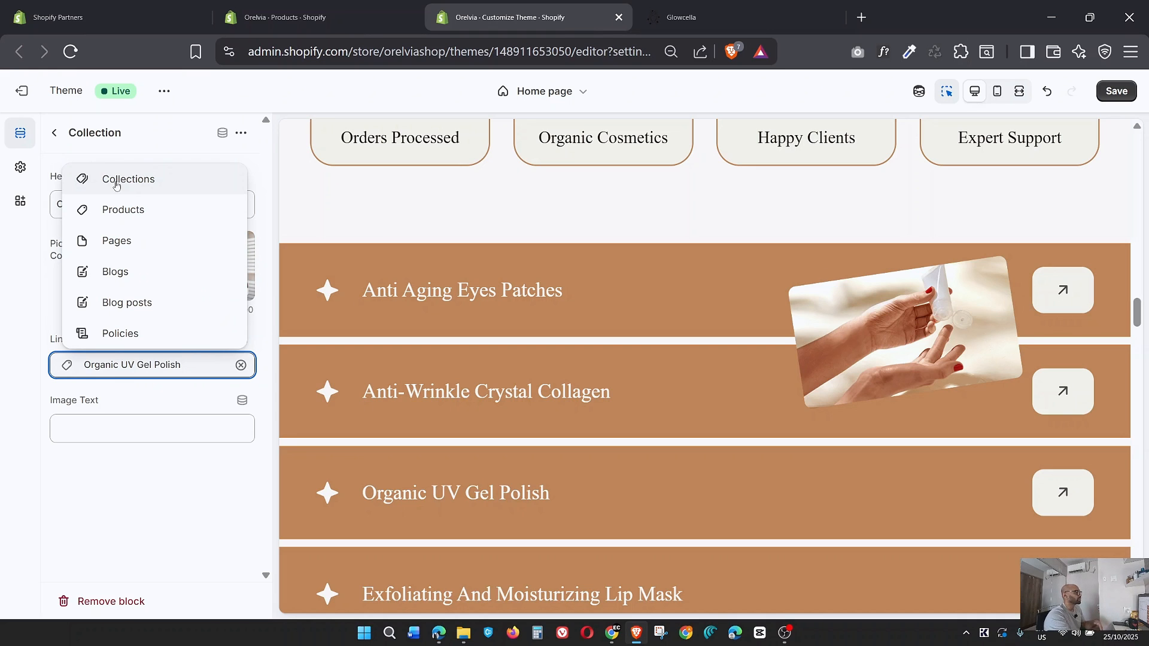
Set home-hover-image-4 as the collection icon of the Exfoliating and Moisturizing Lip Mask block, after checking the matching row on the Glowcella page.
click(54, 132)
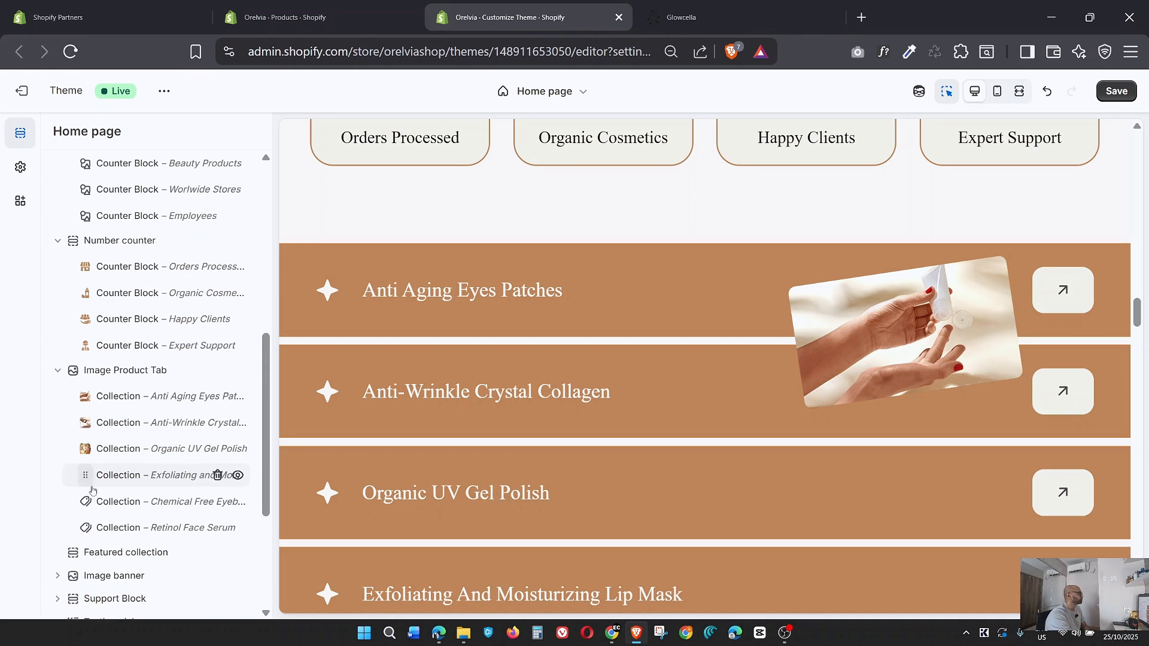
click(110, 479)
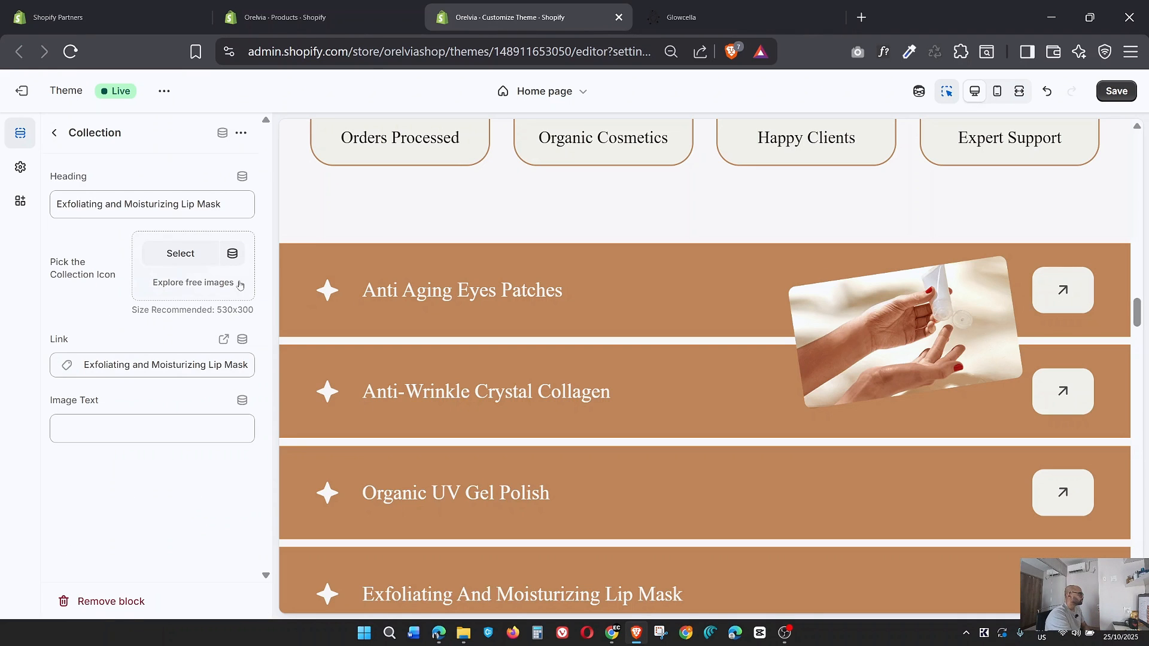
click(181, 260)
click(688, 16)
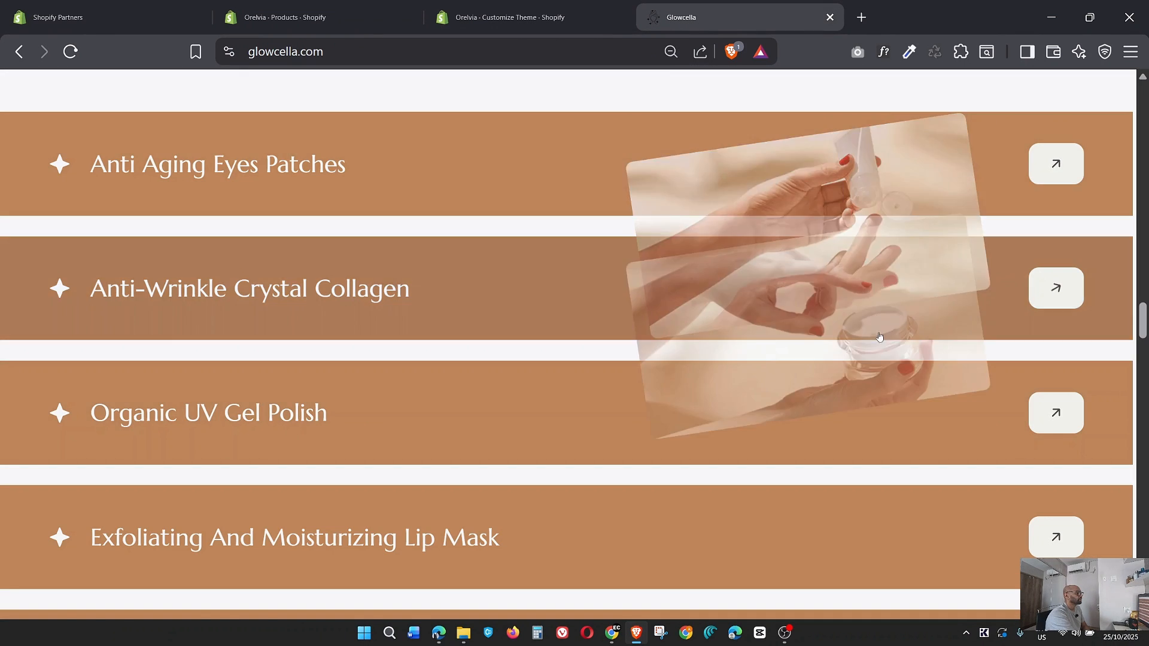
scroll(879, 337, down, 4)
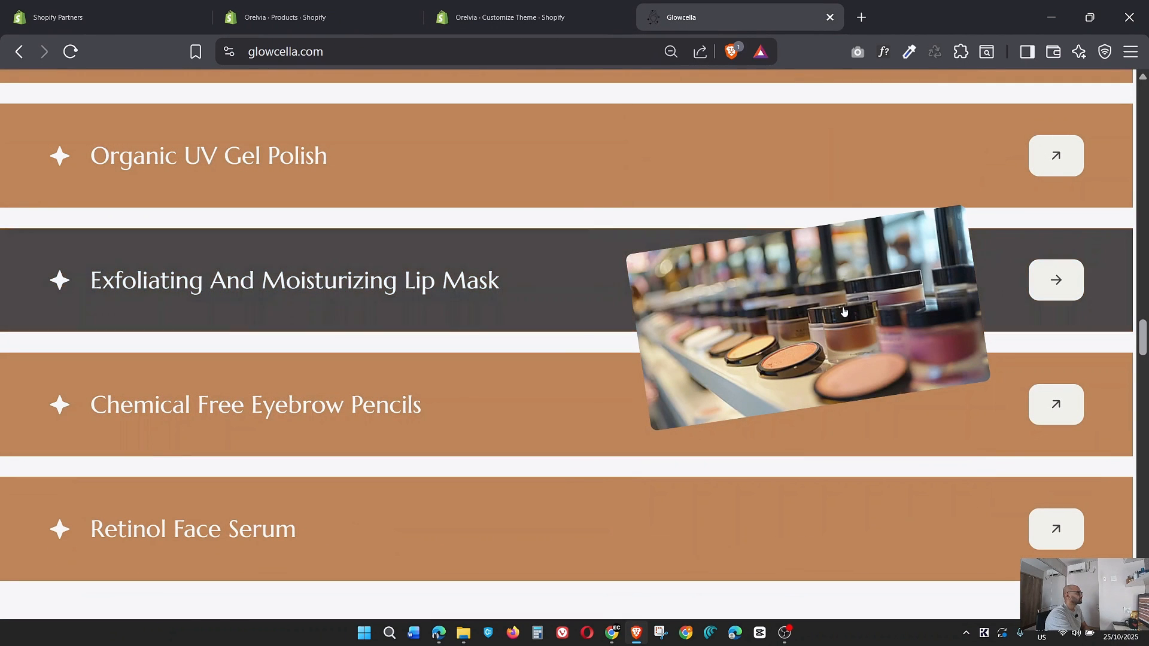
click(486, 16)
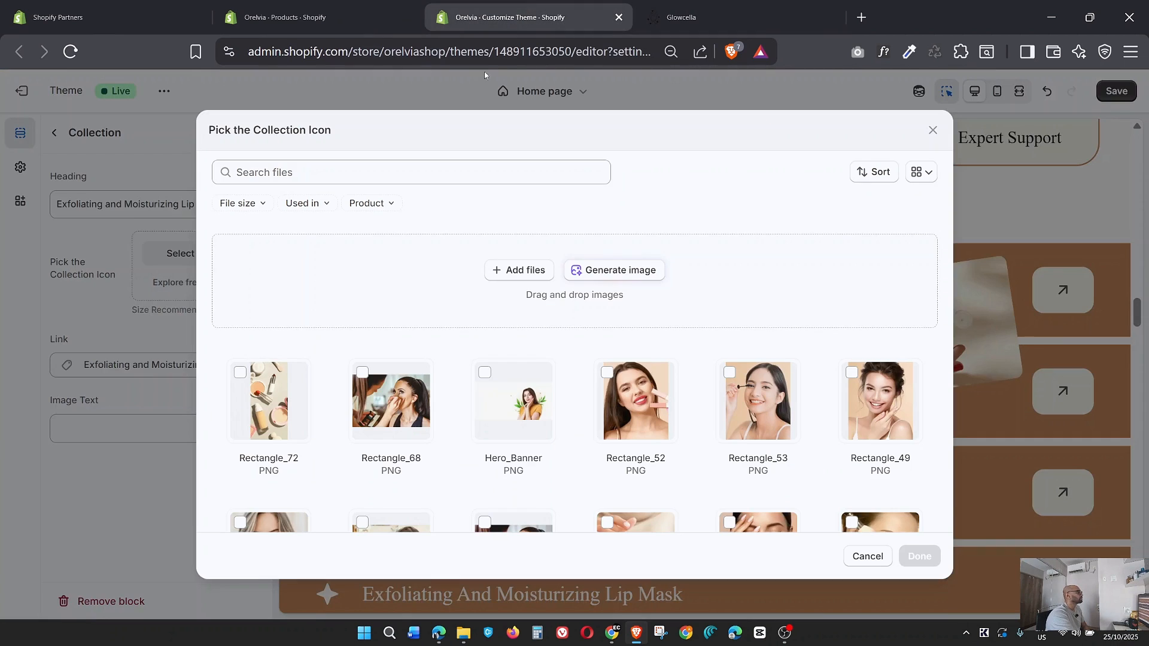
scroll(569, 321, down, 10)
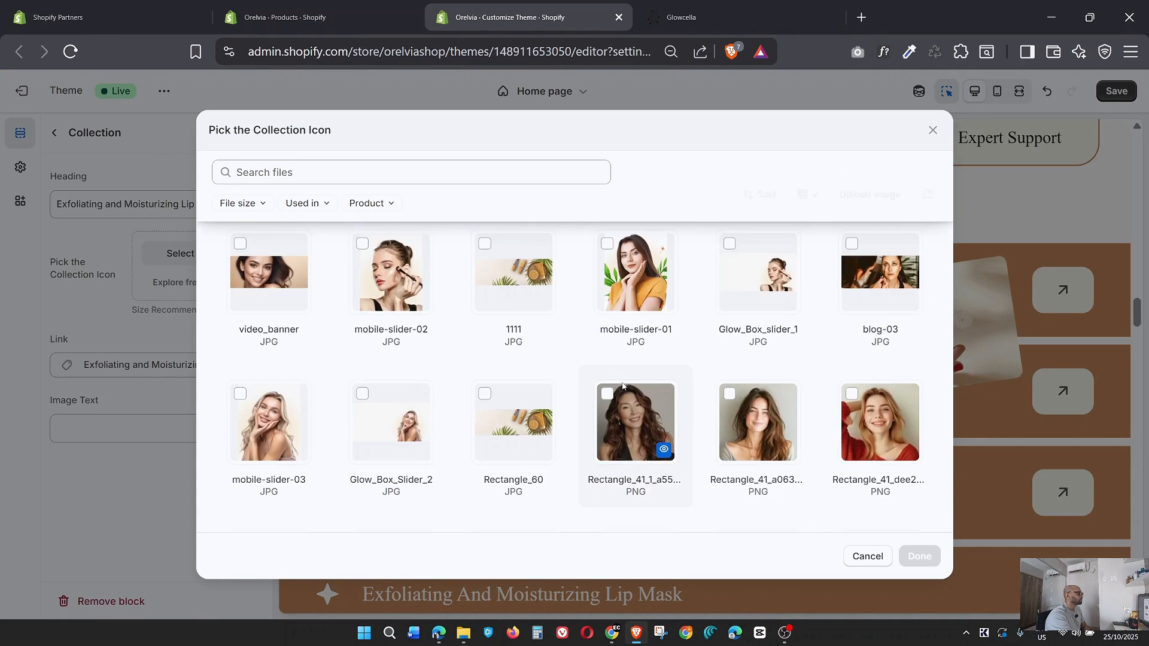
scroll(622, 386, down, 2)
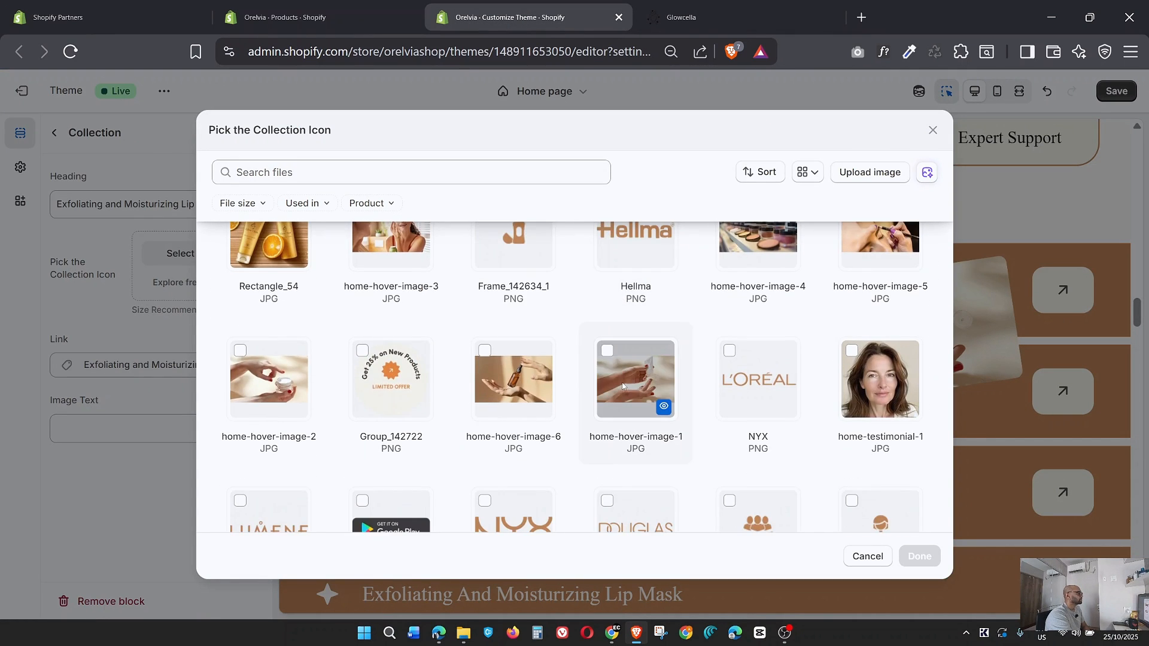
scroll(623, 386, down, 2)
scroll(623, 386, up, 5)
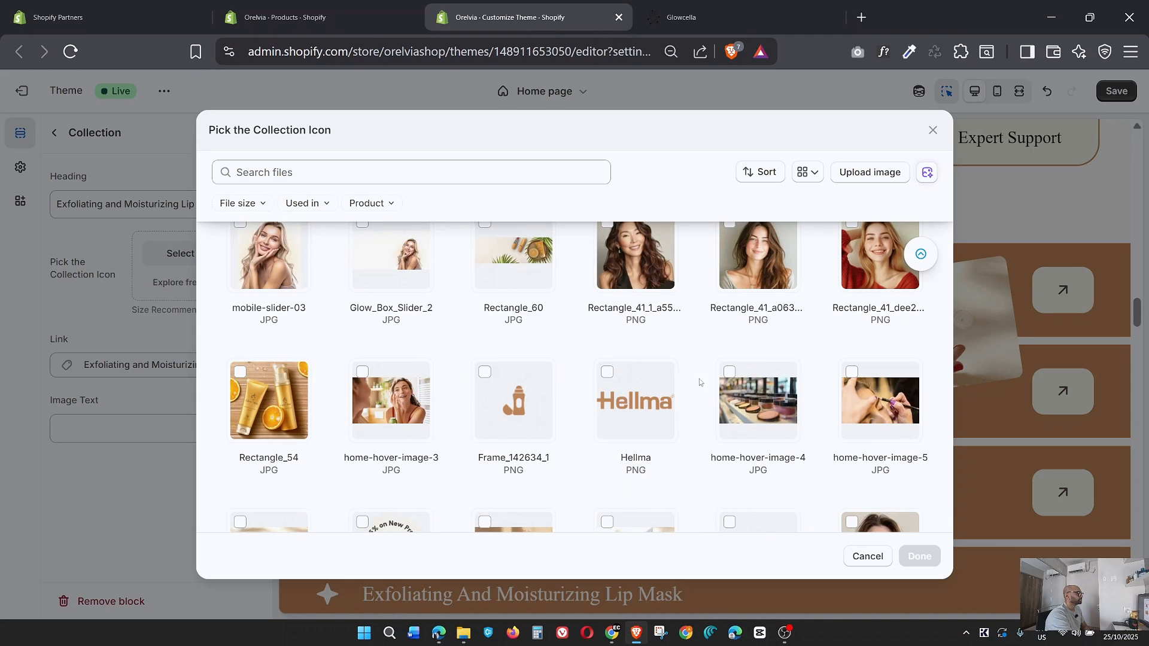
click(758, 400)
click(920, 556)
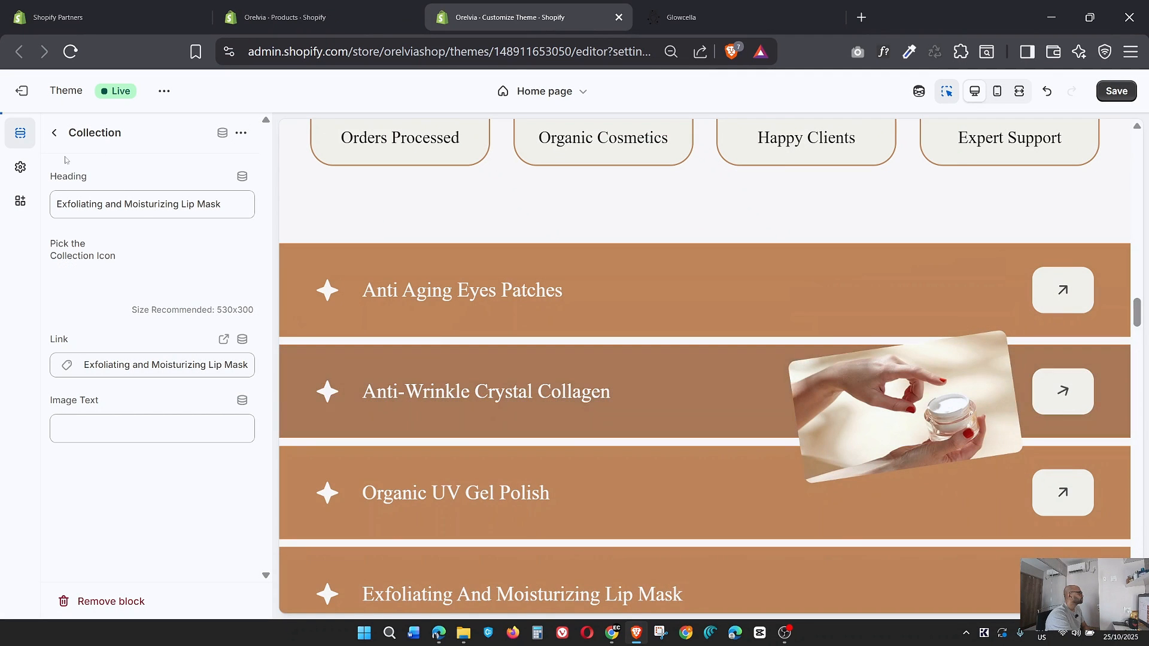
Set home-hover-image-5 as the collection icon of the Chemical Free Eyebrow Pencils block, after checking the matching row on the Glowcella page.
click(681, 17)
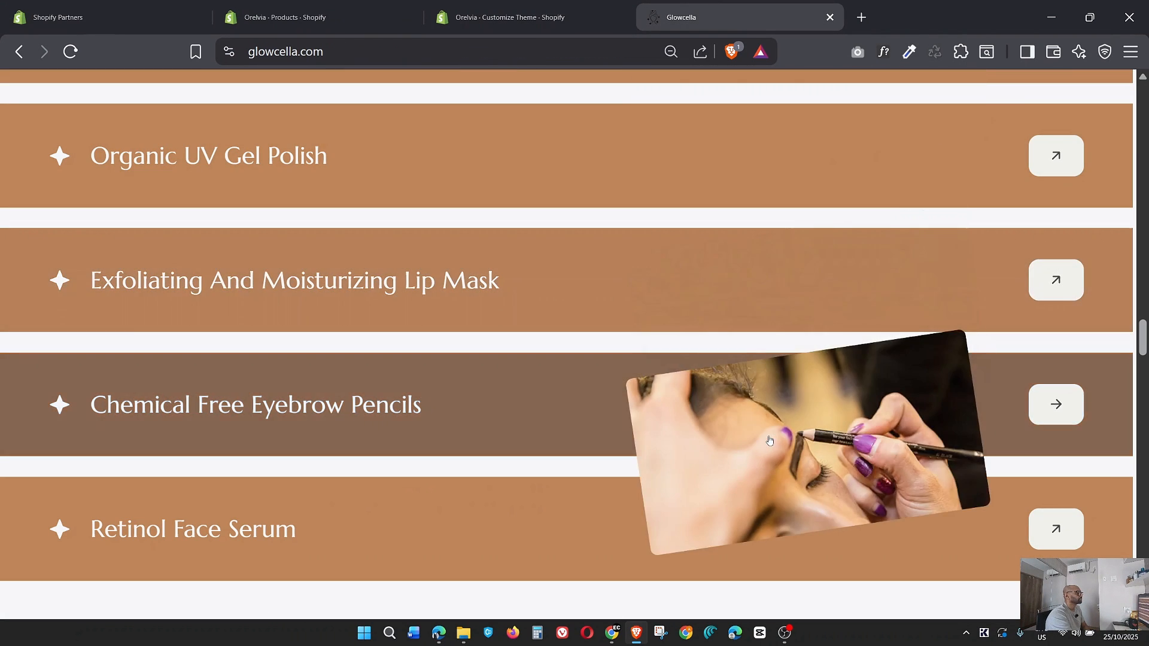
key(ctrl+shift+Tab)
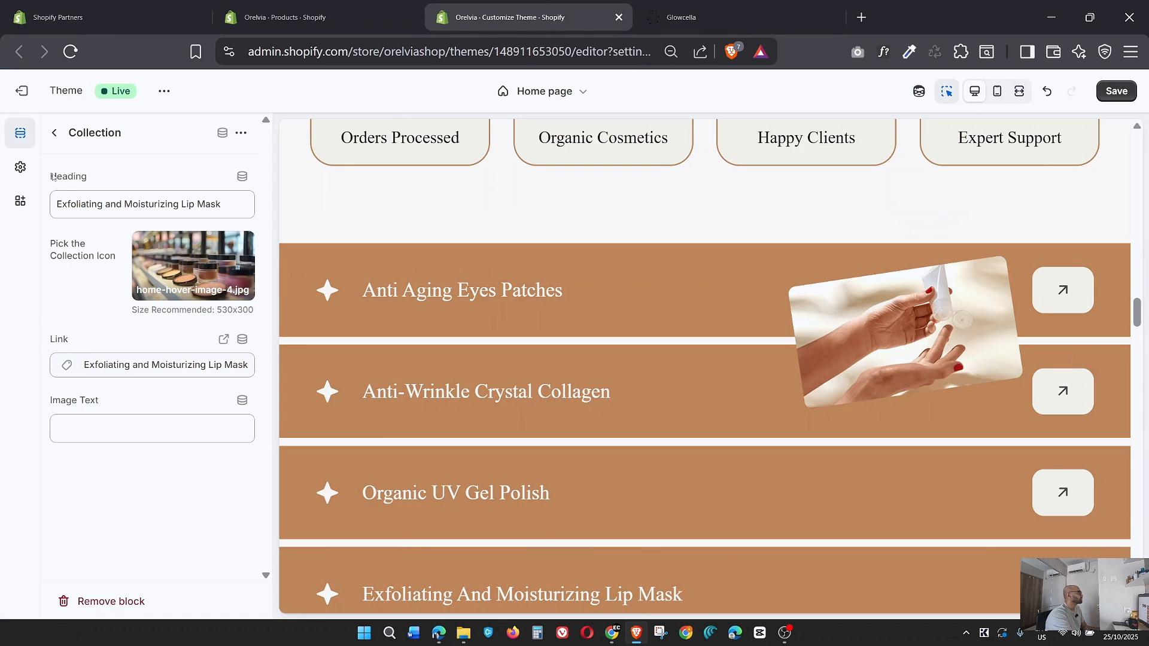
click(54, 133)
click(129, 505)
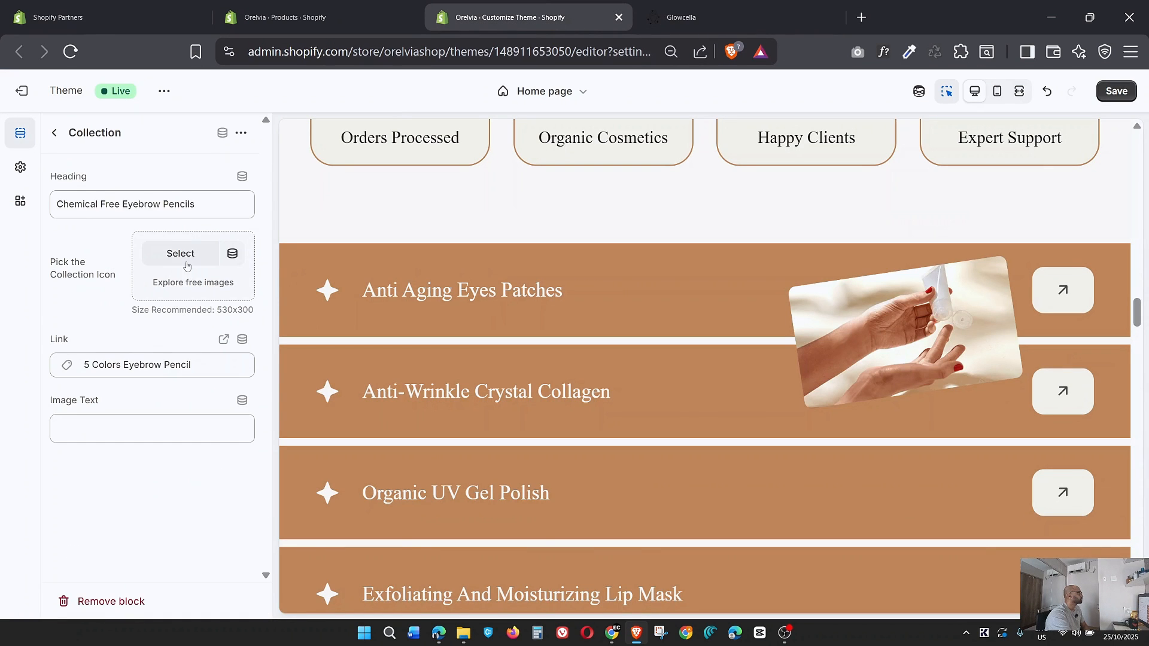
click(181, 254)
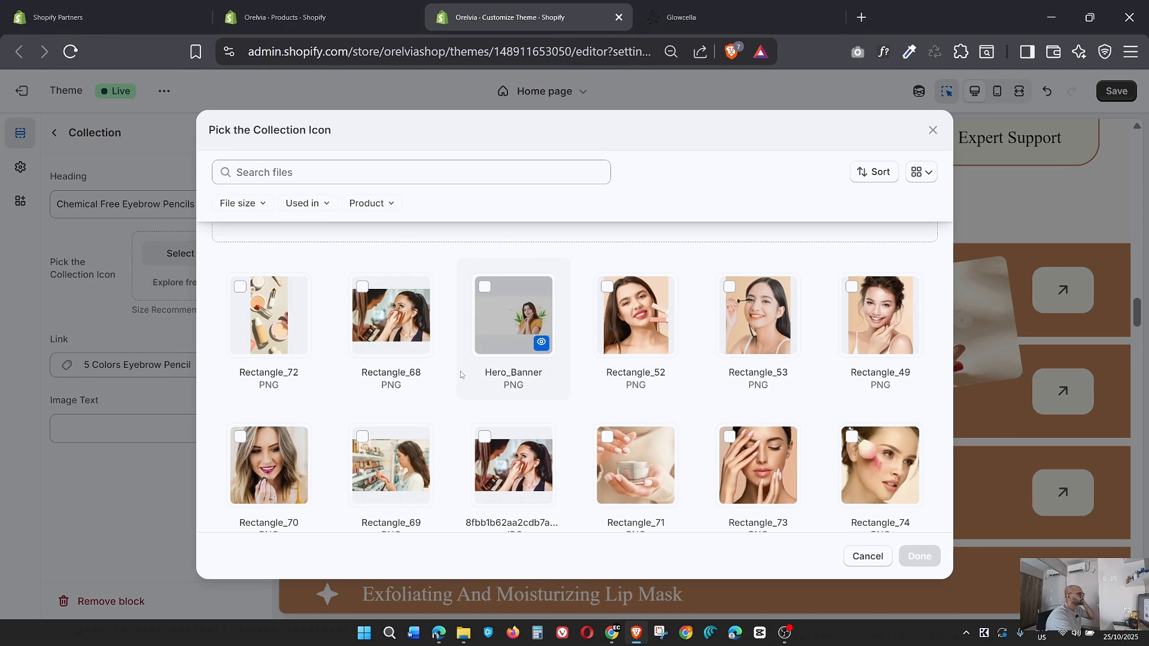
scroll(460, 371, down, 4)
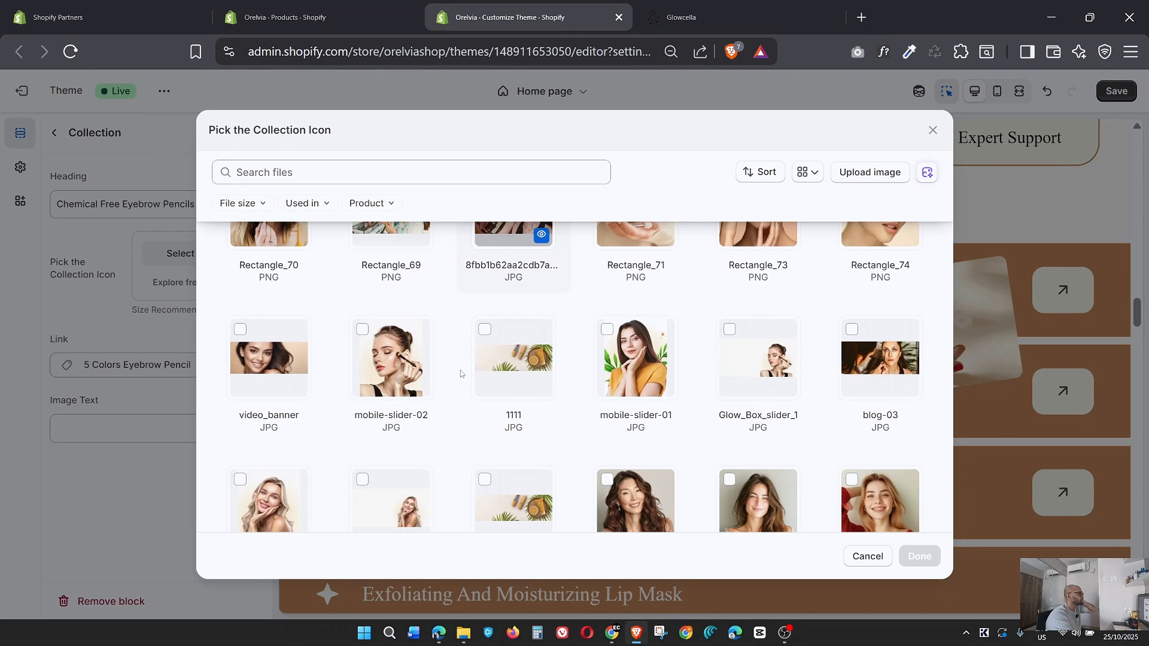
scroll(646, 389, down, 4)
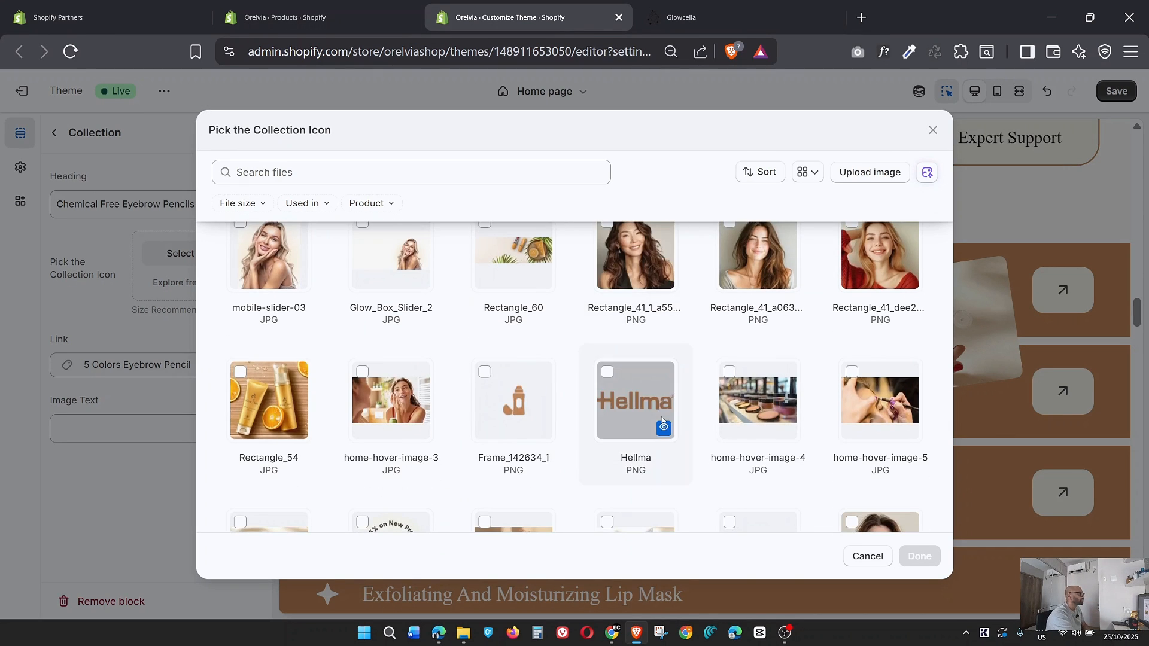
click(917, 555)
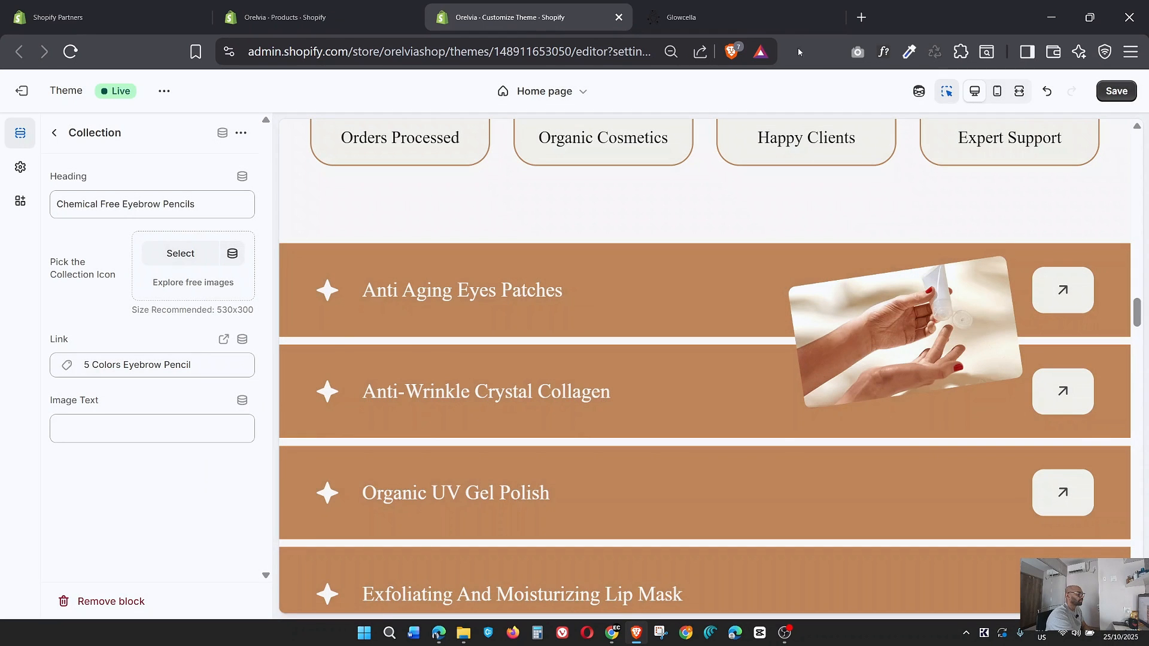
Set home-hover-image-6 as the collection icon of the Retinol Face Serum block to match the Glowcella page, and save the theme.
click(681, 17)
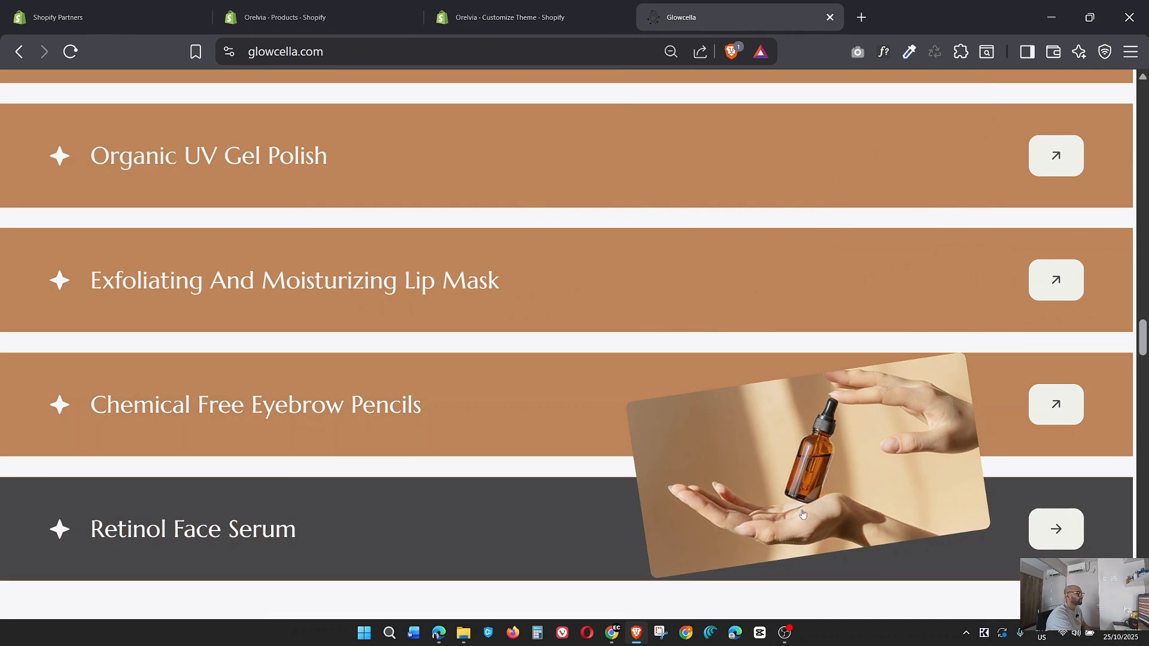
click(473, 27)
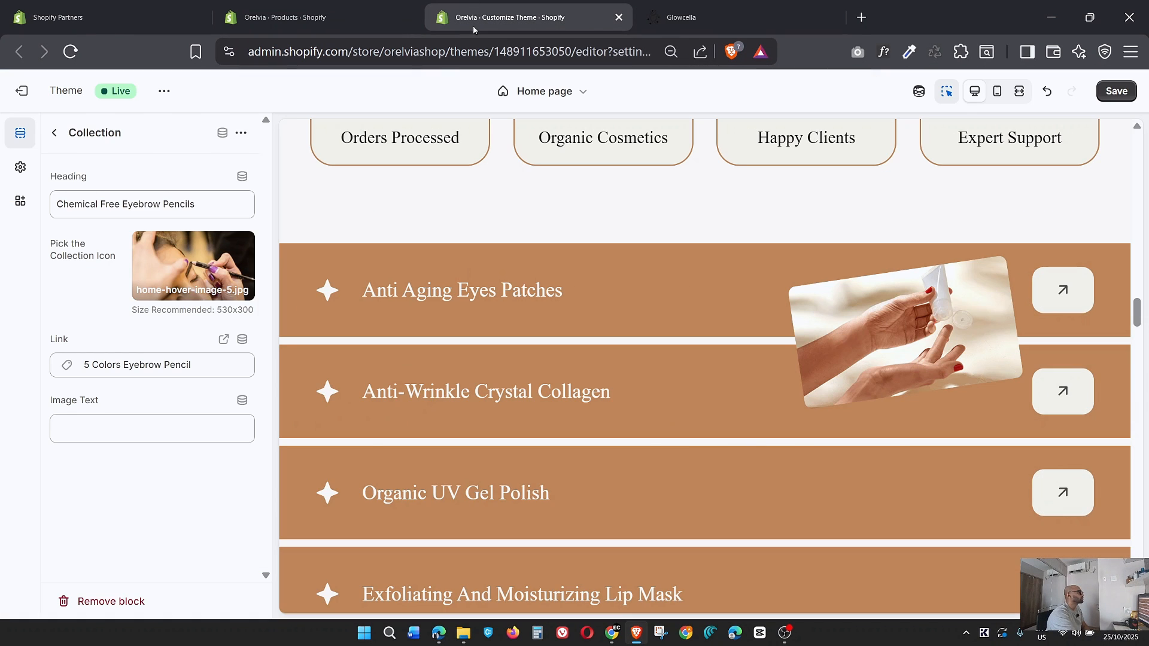
click(55, 133)
click(122, 528)
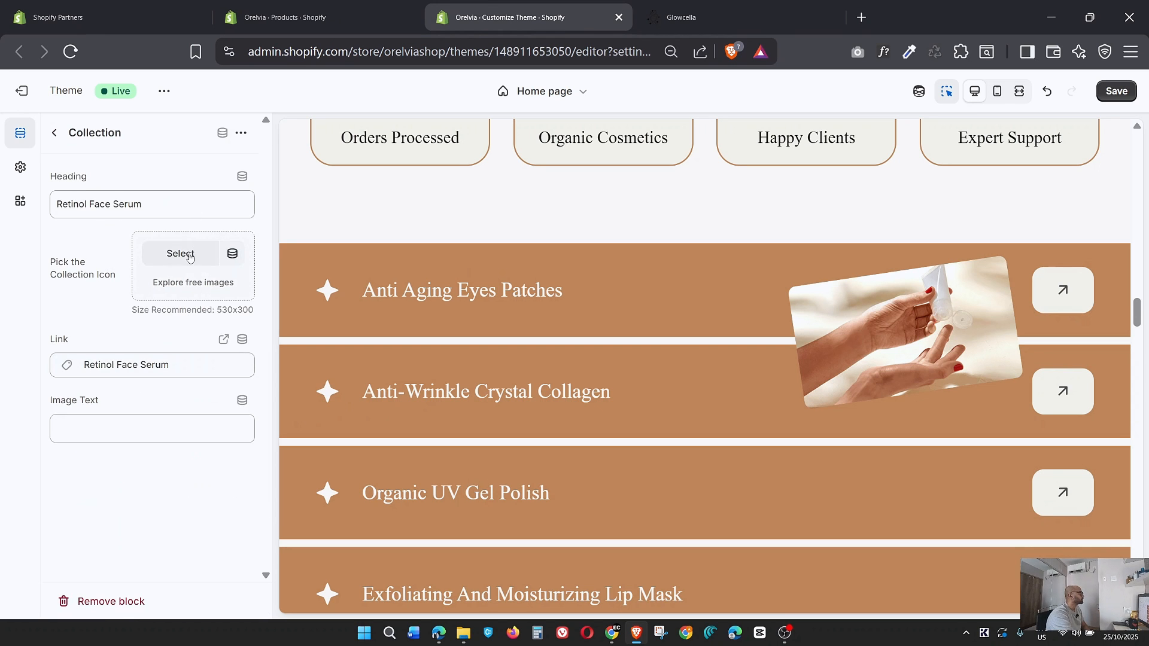
click(189, 257)
scroll(594, 392, down, 2)
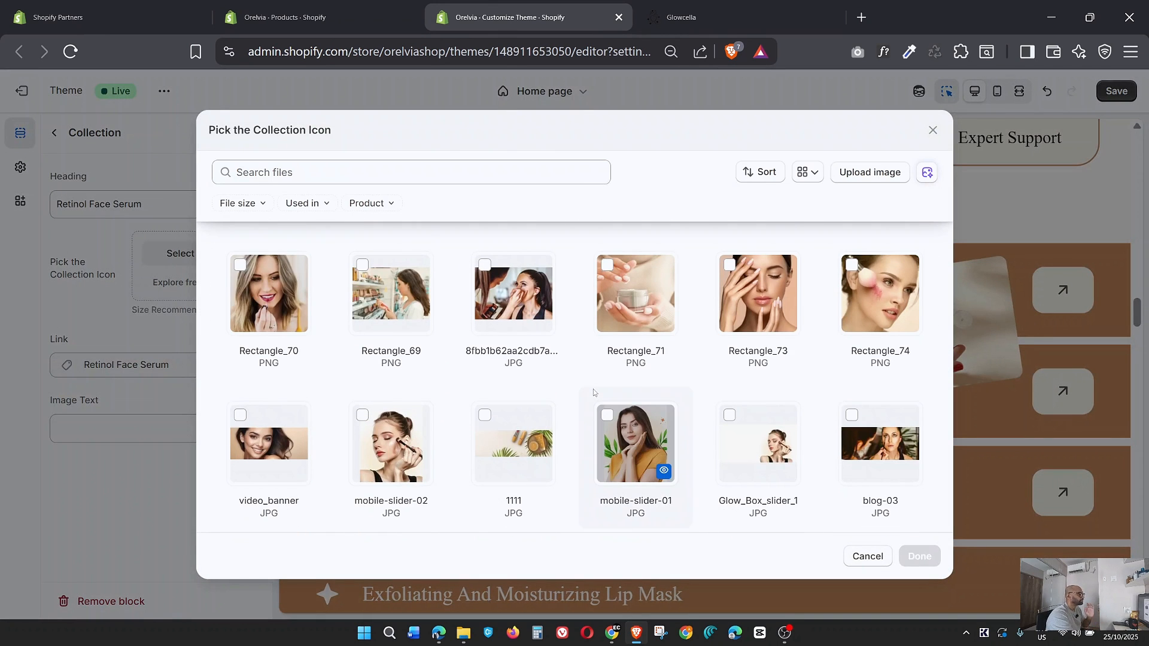
scroll(593, 392, down, 2)
scroll(594, 392, down, 5)
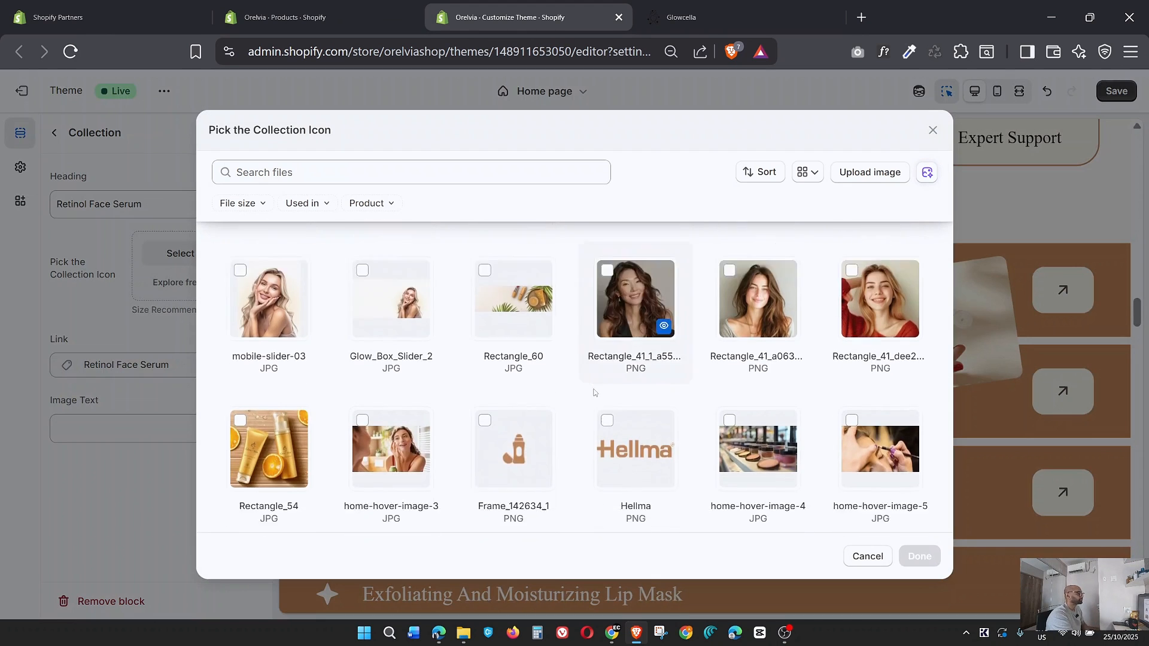
scroll(594, 392, down, 2)
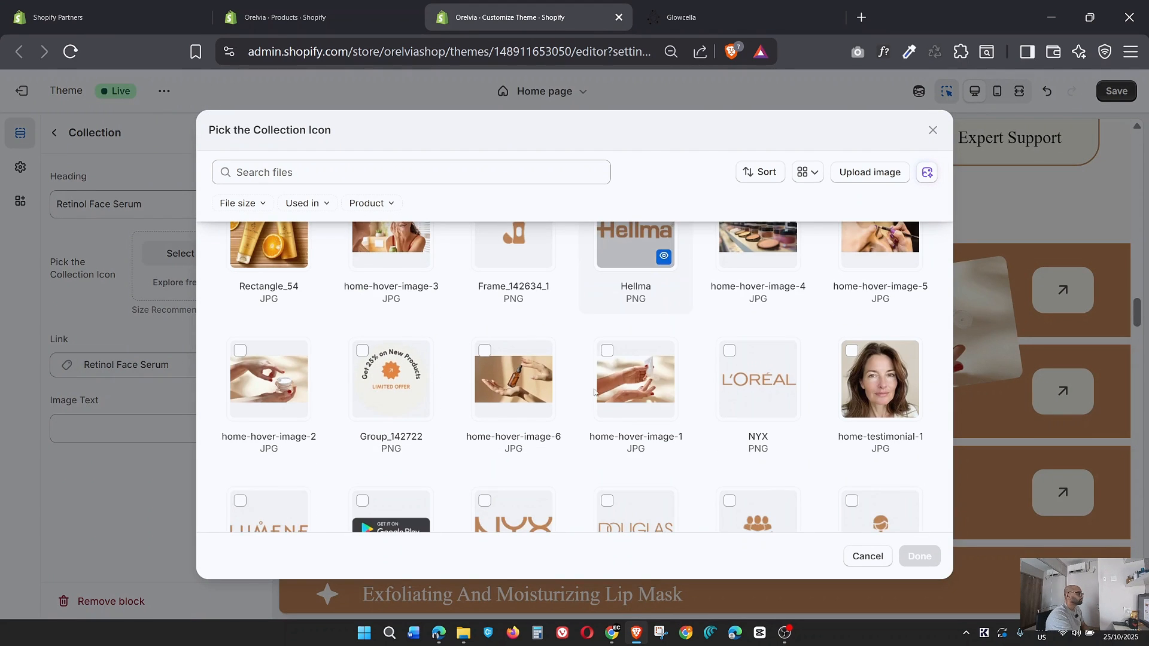
scroll(594, 392, up, 3)
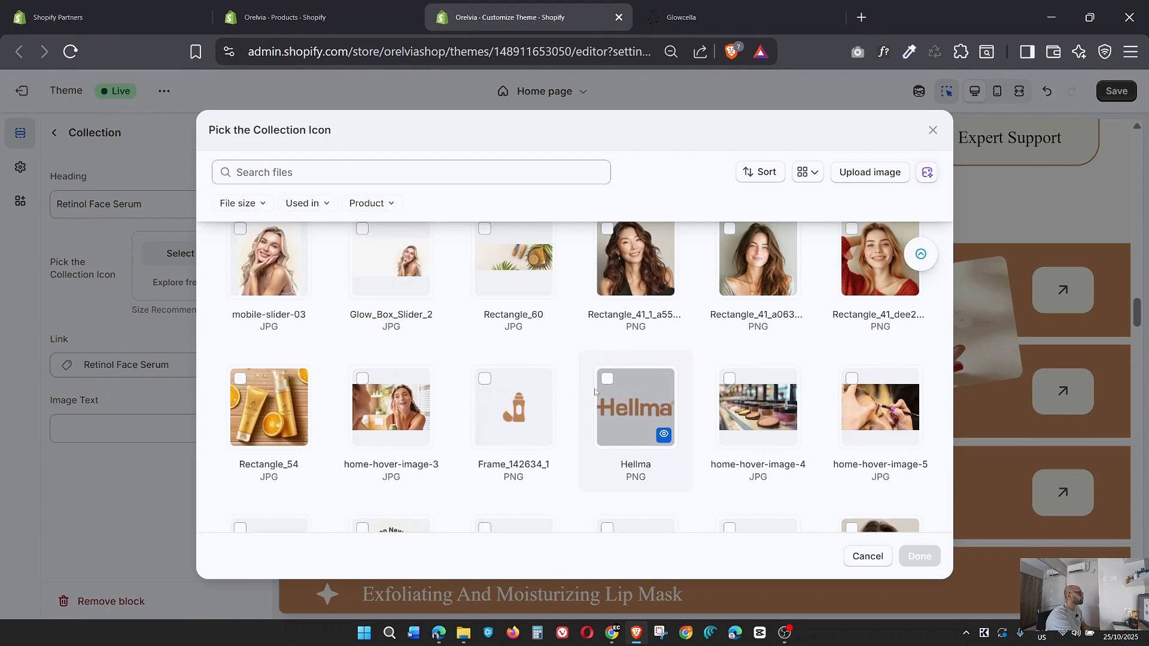
scroll(594, 392, up, 2)
scroll(595, 392, up, 2)
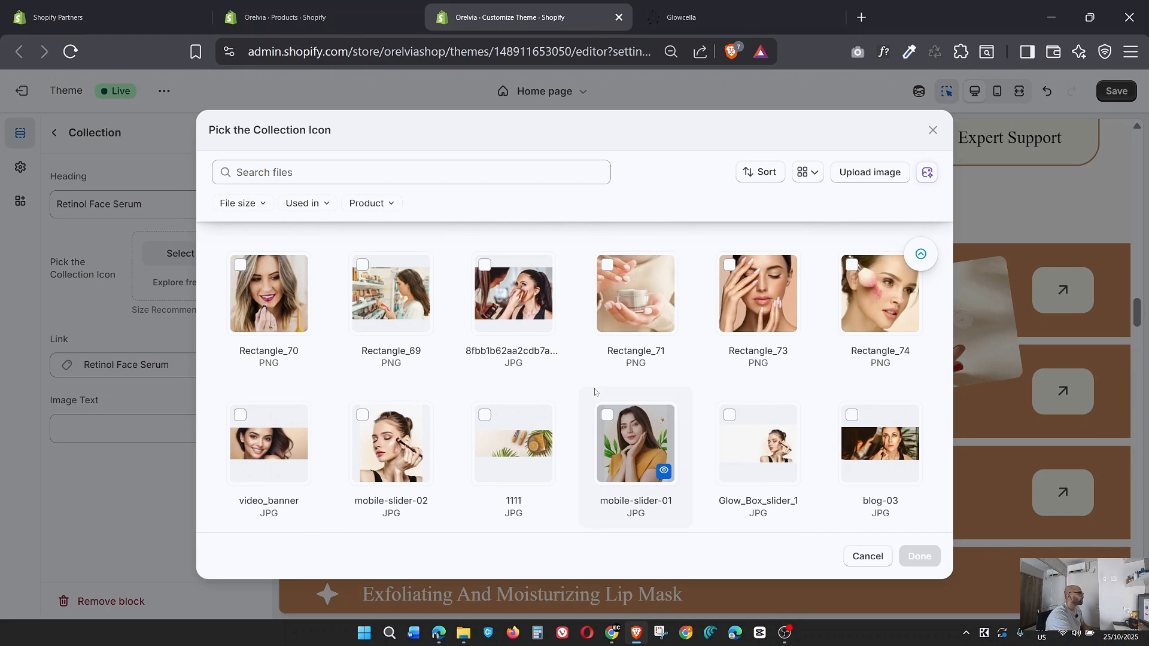
scroll(594, 392, up, 5)
scroll(608, 377, down, 5)
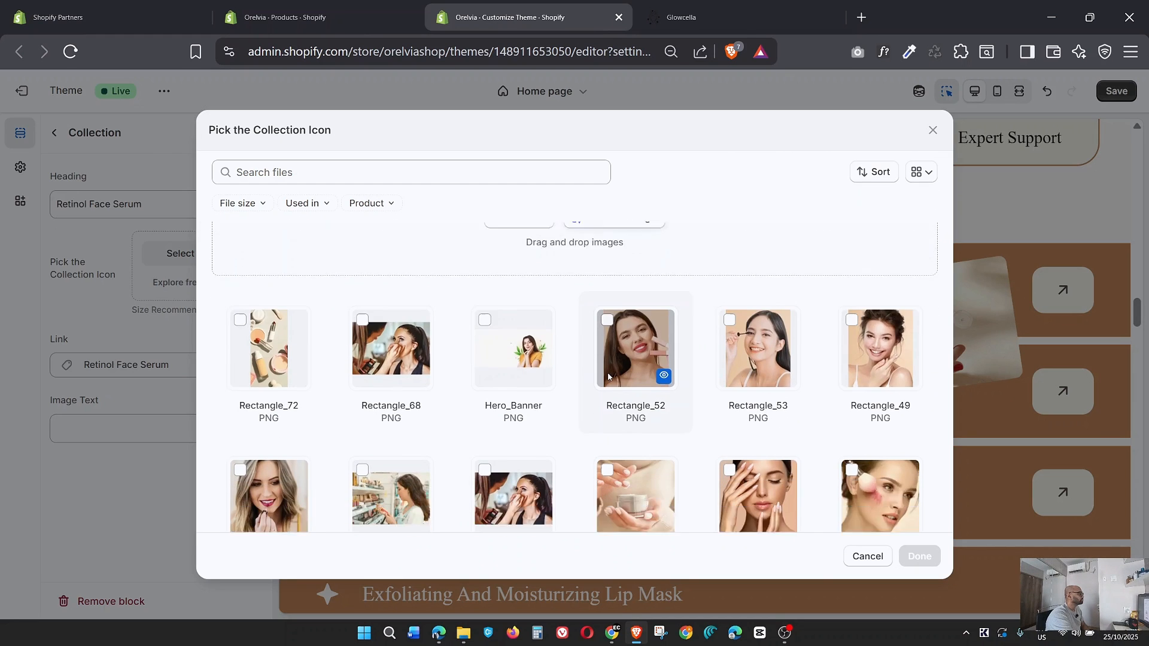
scroll(616, 335, down, 5)
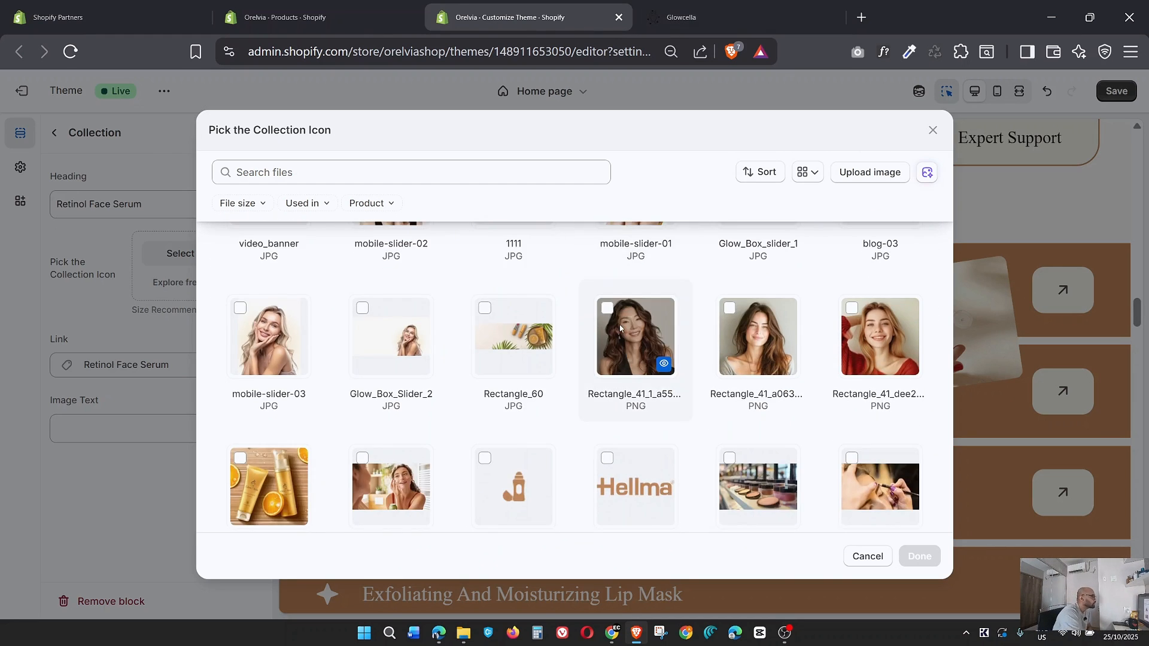
scroll(620, 328, down, 2)
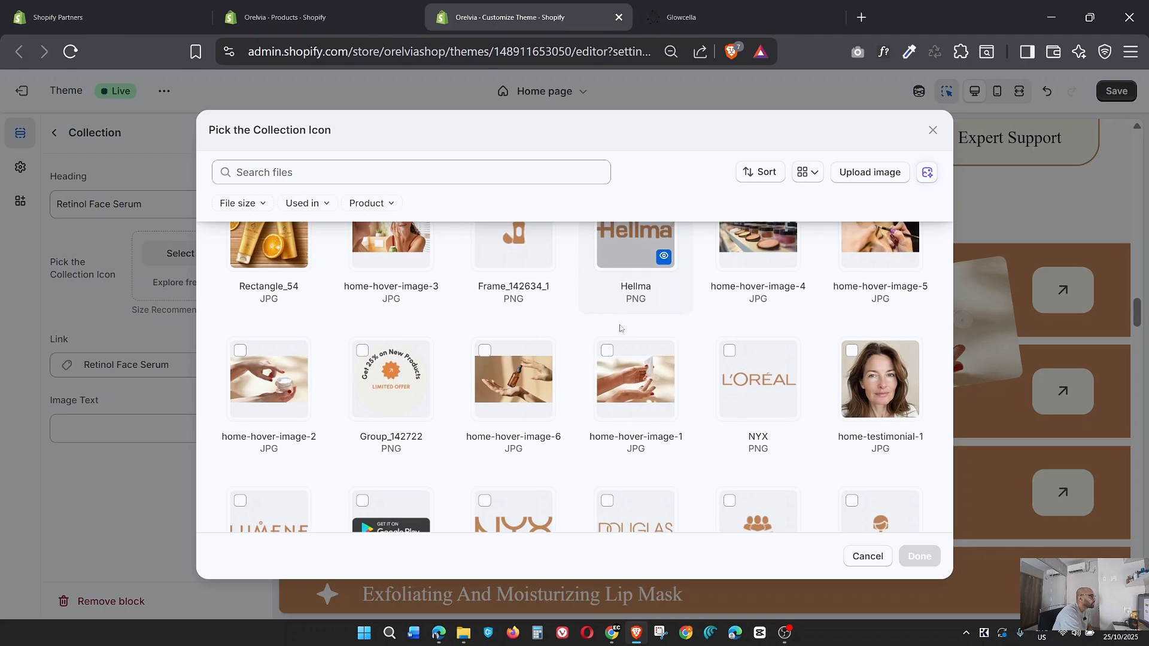
click(494, 379)
click(919, 556)
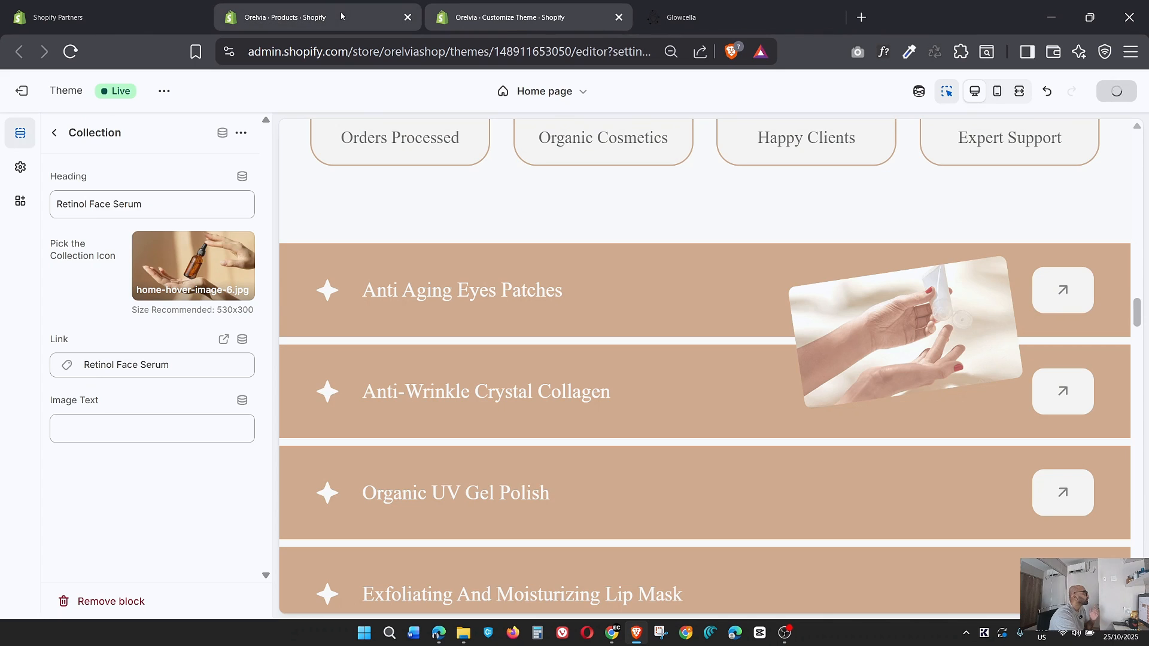
Open the live Orelvia online store in a new tab from the Shopify admin's Online Store page.
click(323, 17)
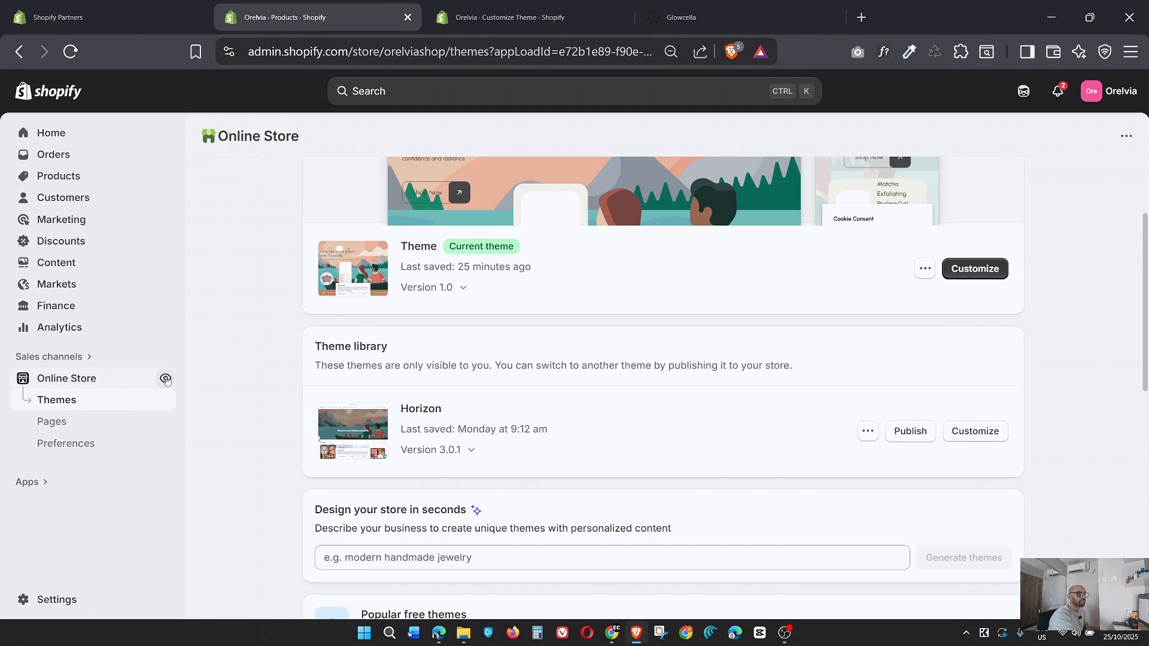
click(166, 379)
click(281, 16)
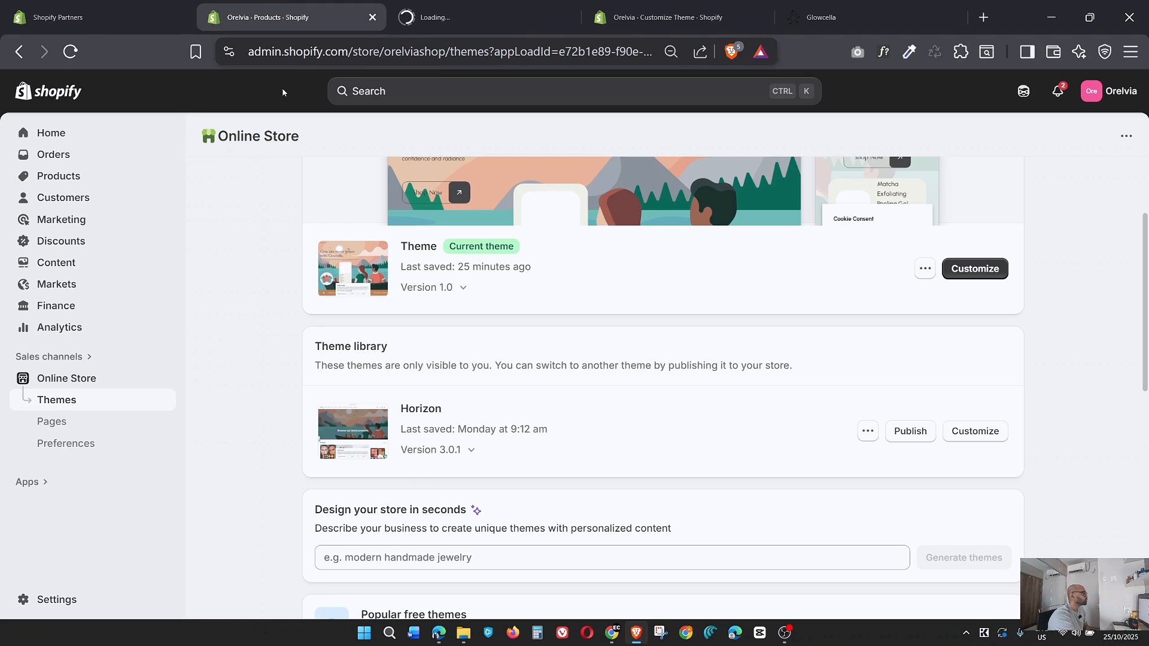
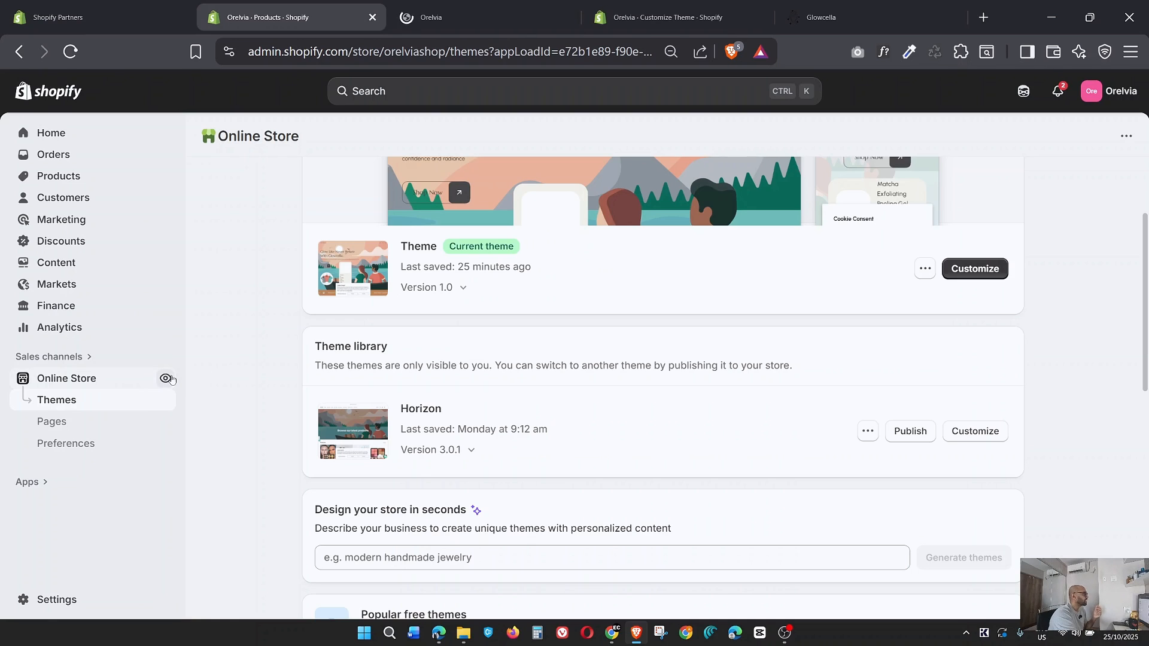
Open the live Orelvia store and review its home page down to the Shop Trending Must-Haves banner.
click(166, 378)
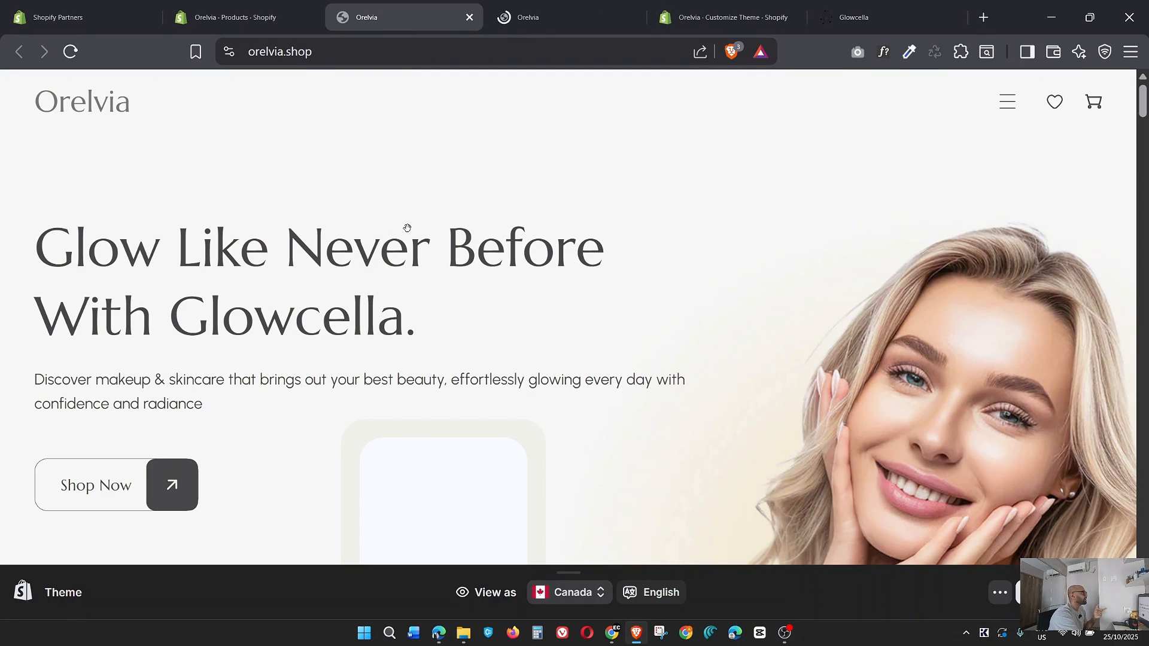
scroll(569, 350, down, 15)
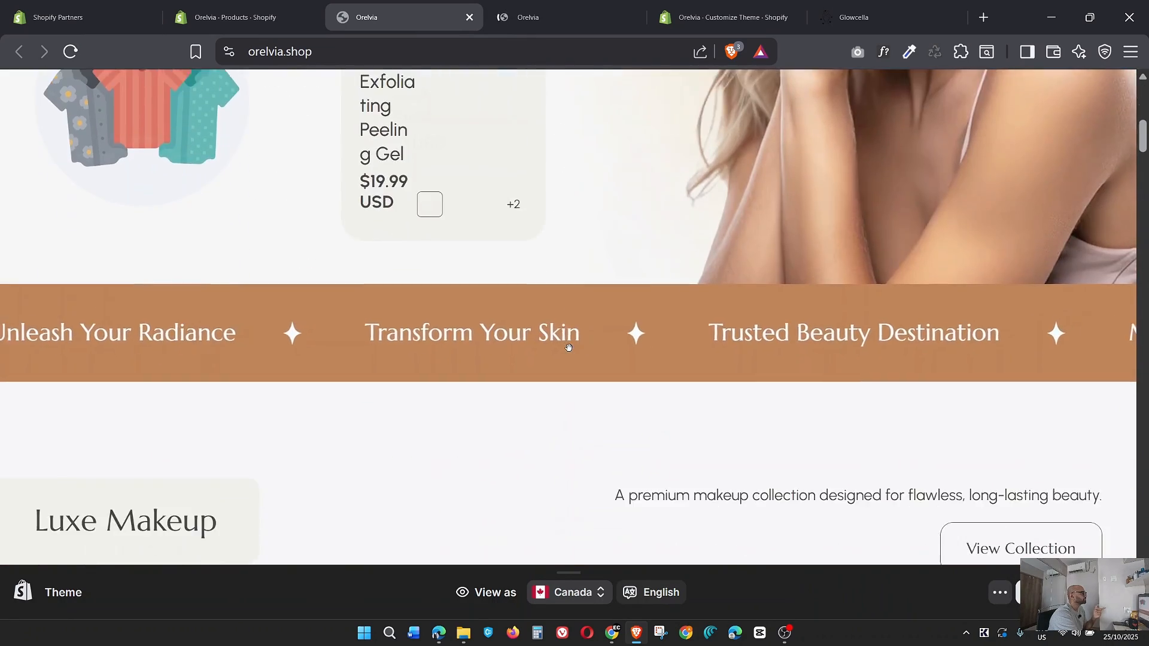
scroll(570, 353, down, 20)
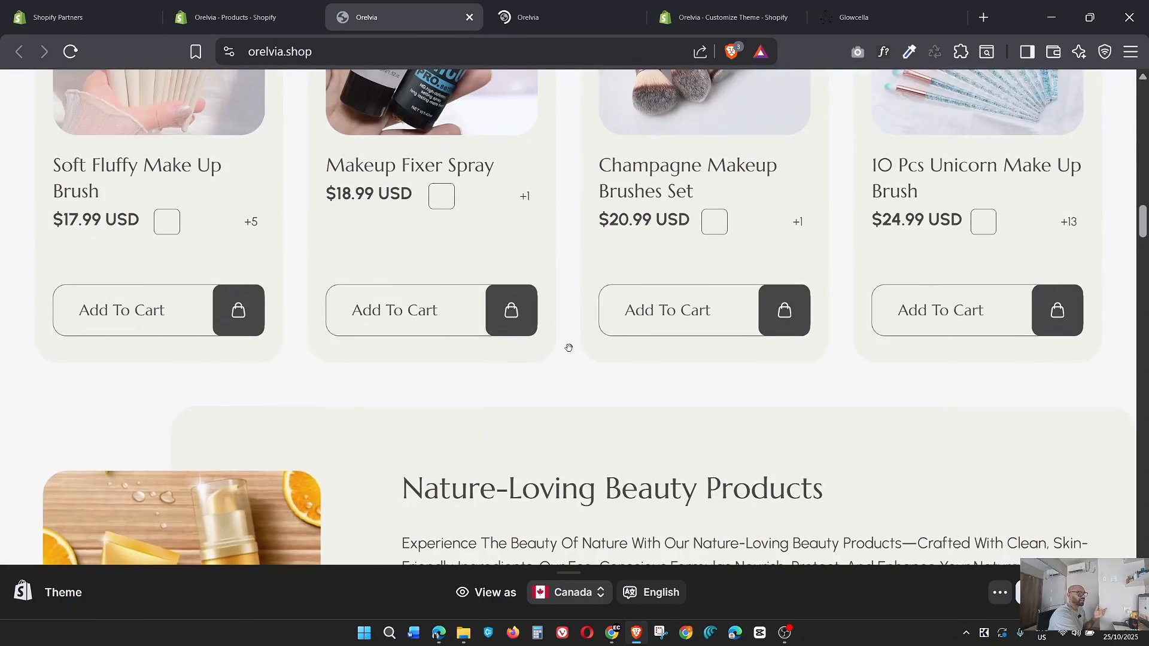
scroll(569, 350, down, 20)
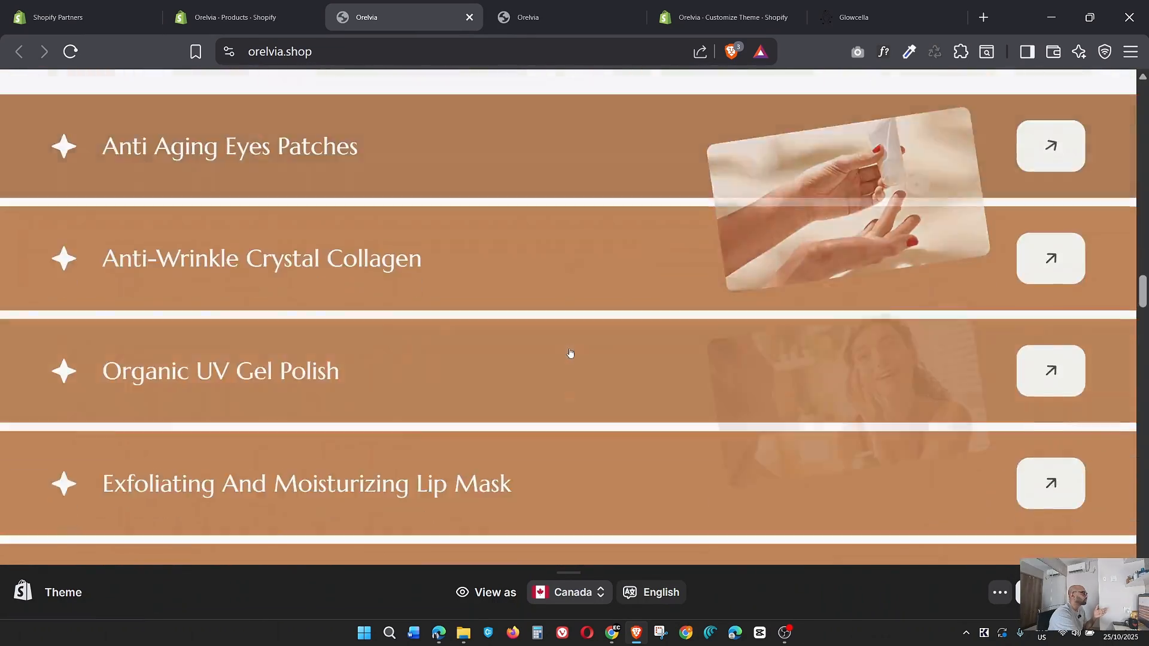
scroll(569, 352, down, 15)
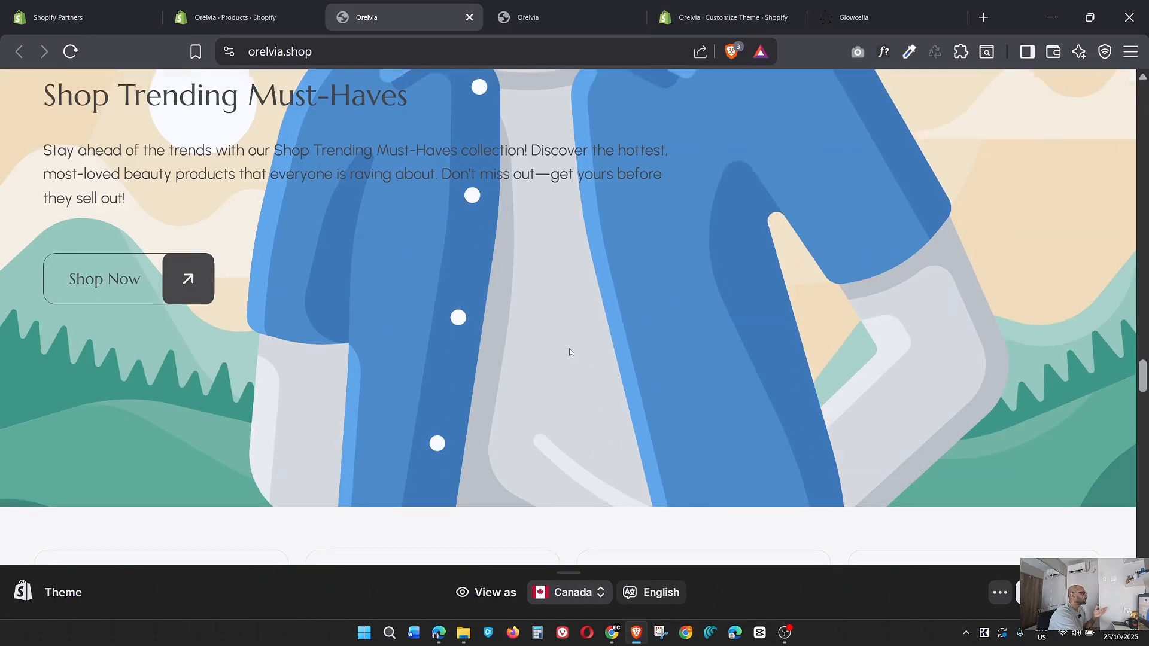
scroll(569, 352, up, 8)
scroll(568, 348, down, 7)
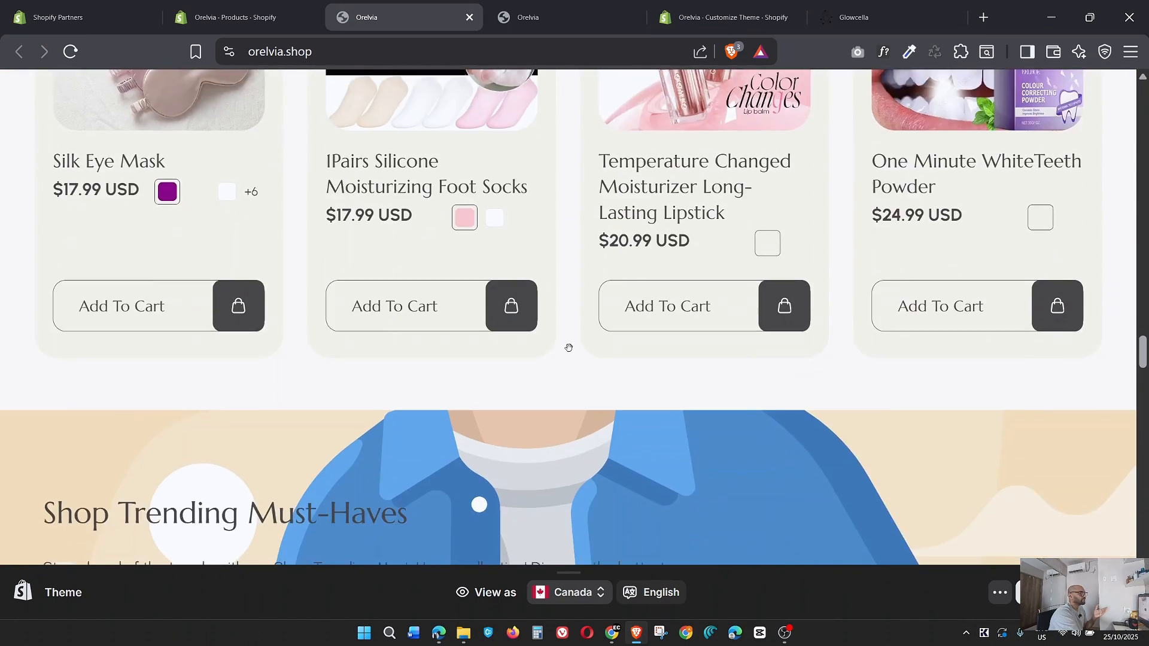
Compare the Shop Trending Must-Haves banner in the theme editor with the same banner on the Glowcella page.
click(727, 17)
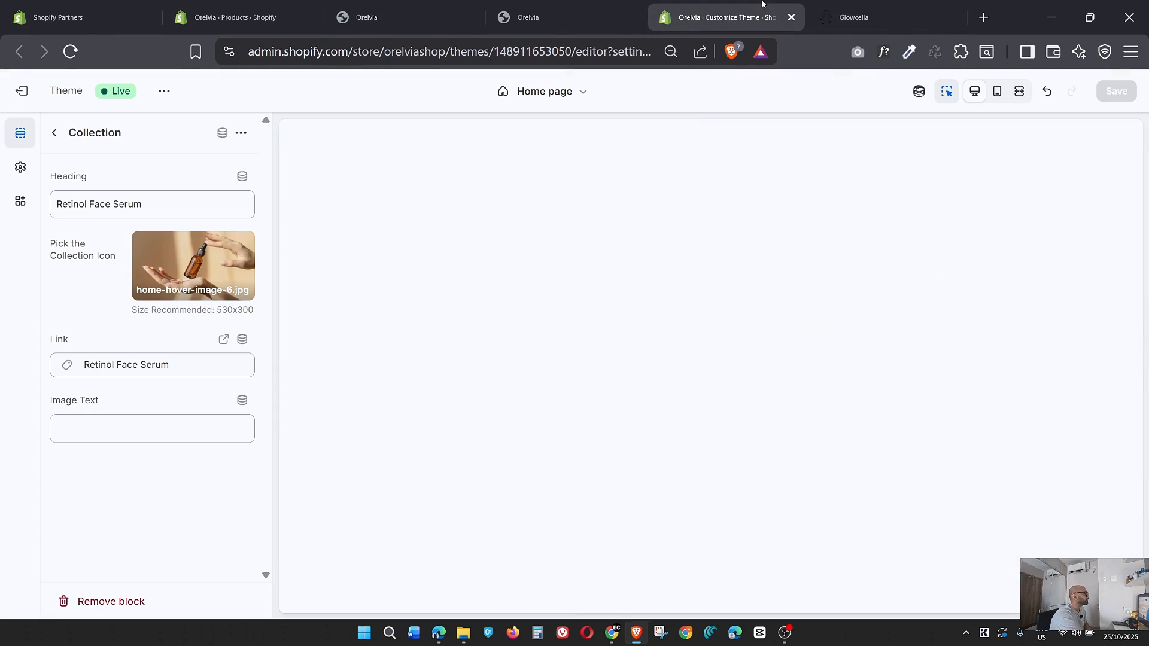
scroll(627, 404, down, 6)
scroll(627, 404, down, 10)
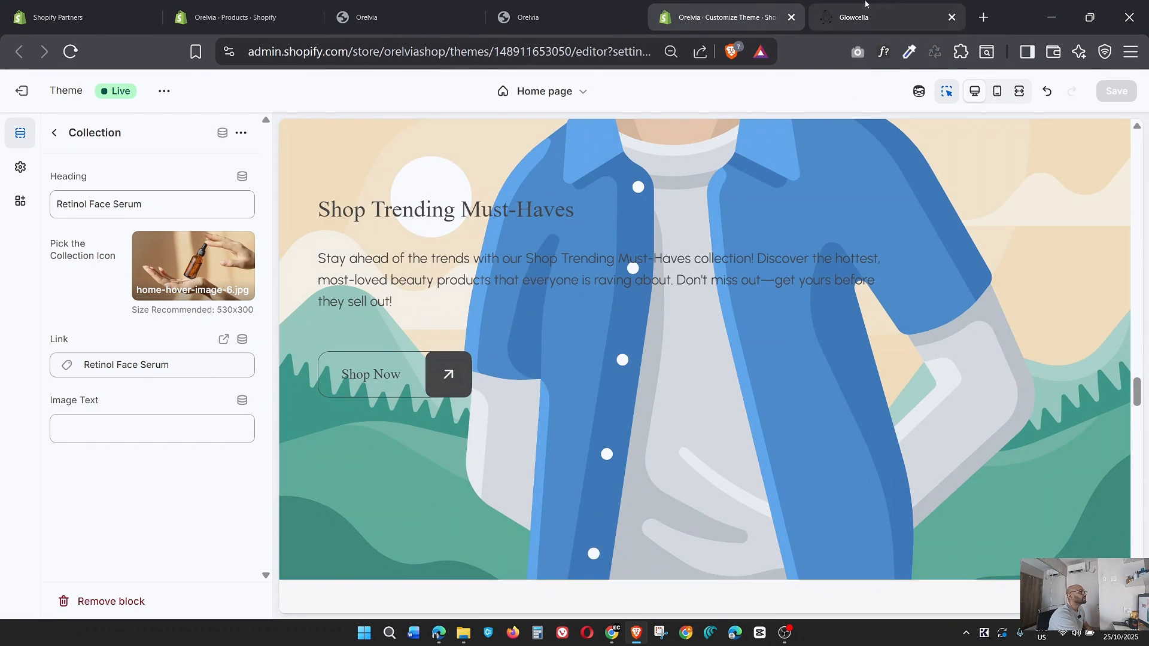
click(861, 15)
scroll(841, 338, down, 8)
scroll(841, 338, down, 10)
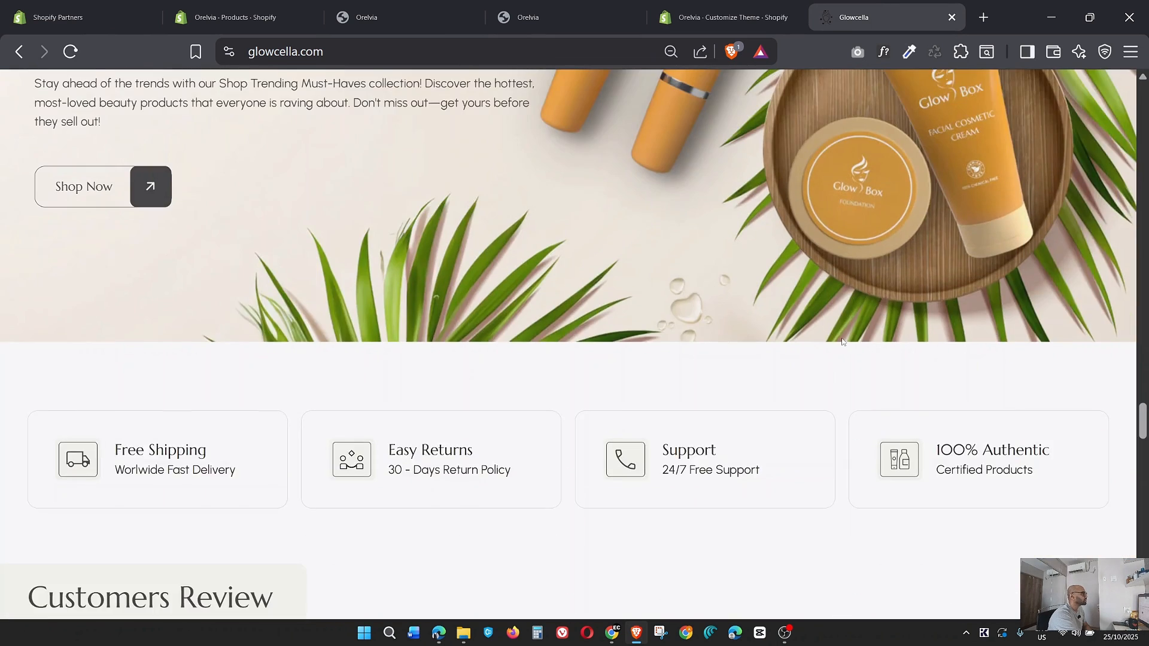
scroll(841, 338, up, 3)
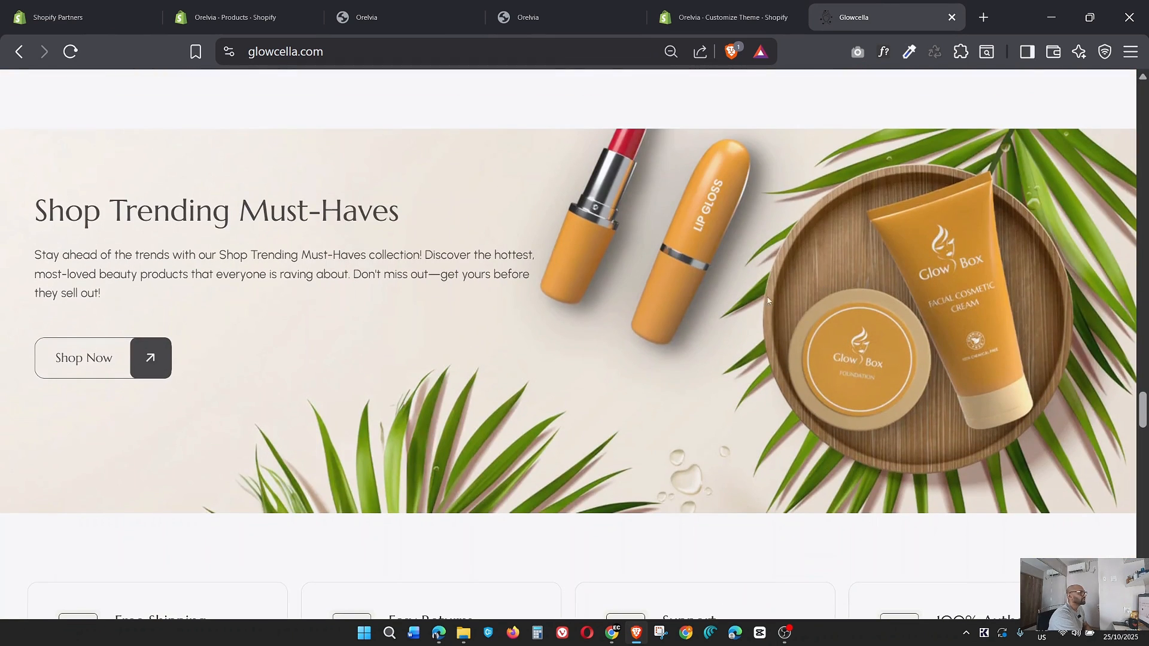
Return to the theme editor and open the settings of the home page's Image banner section.
click(714, 16)
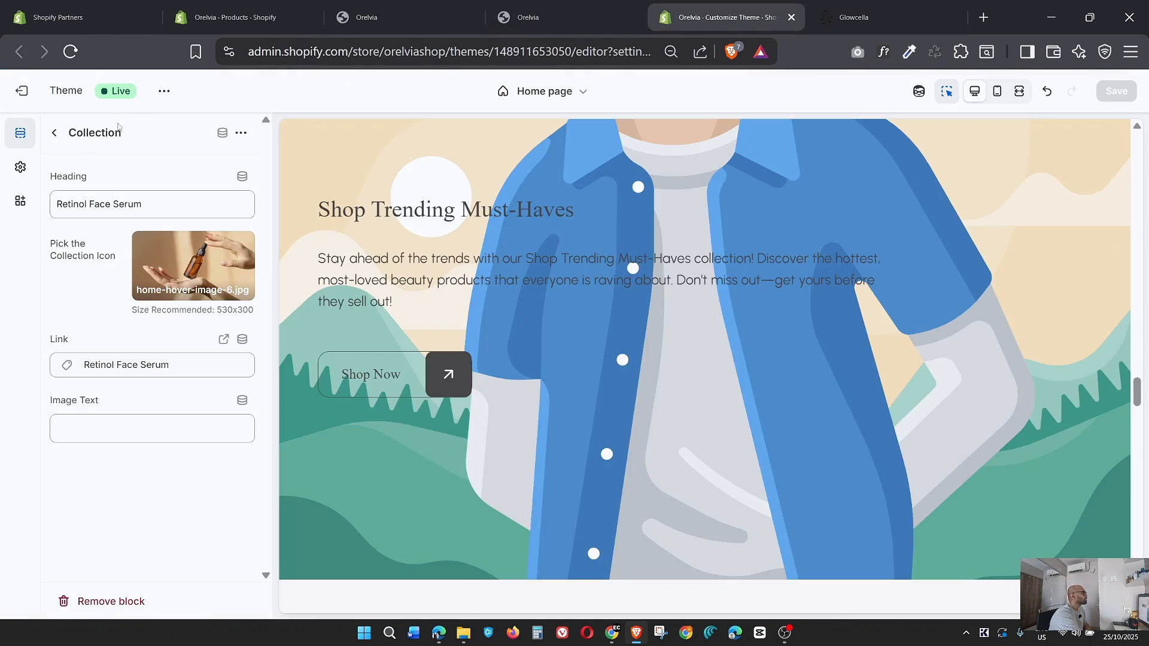
click(58, 136)
scroll(202, 419, down, 3)
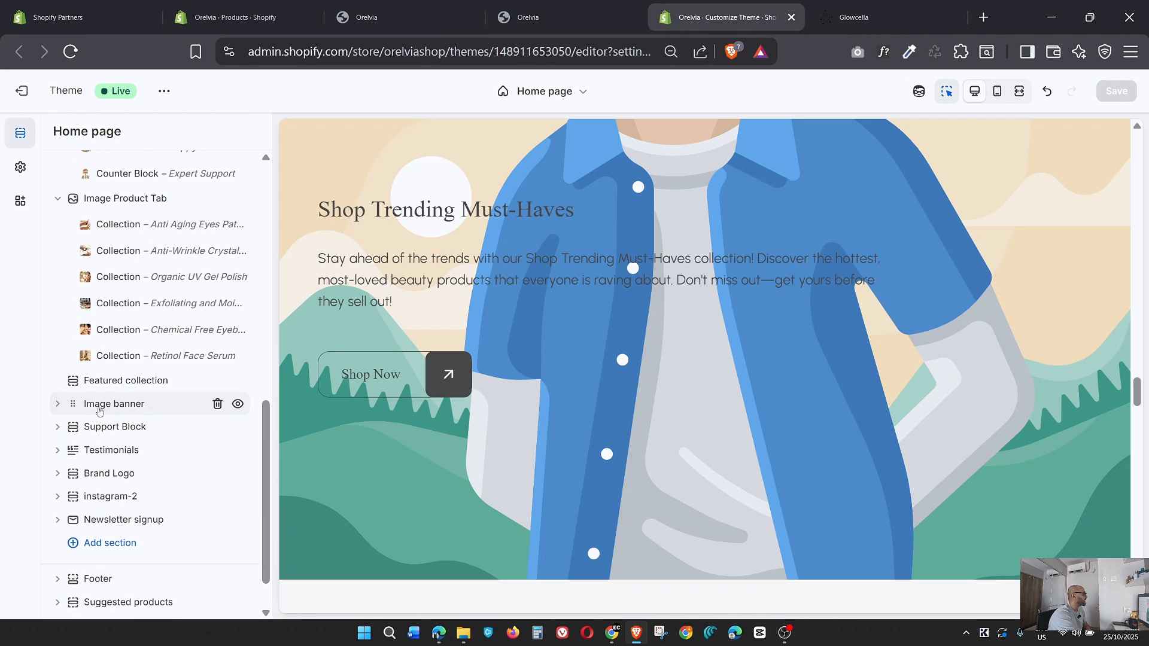
click(57, 405)
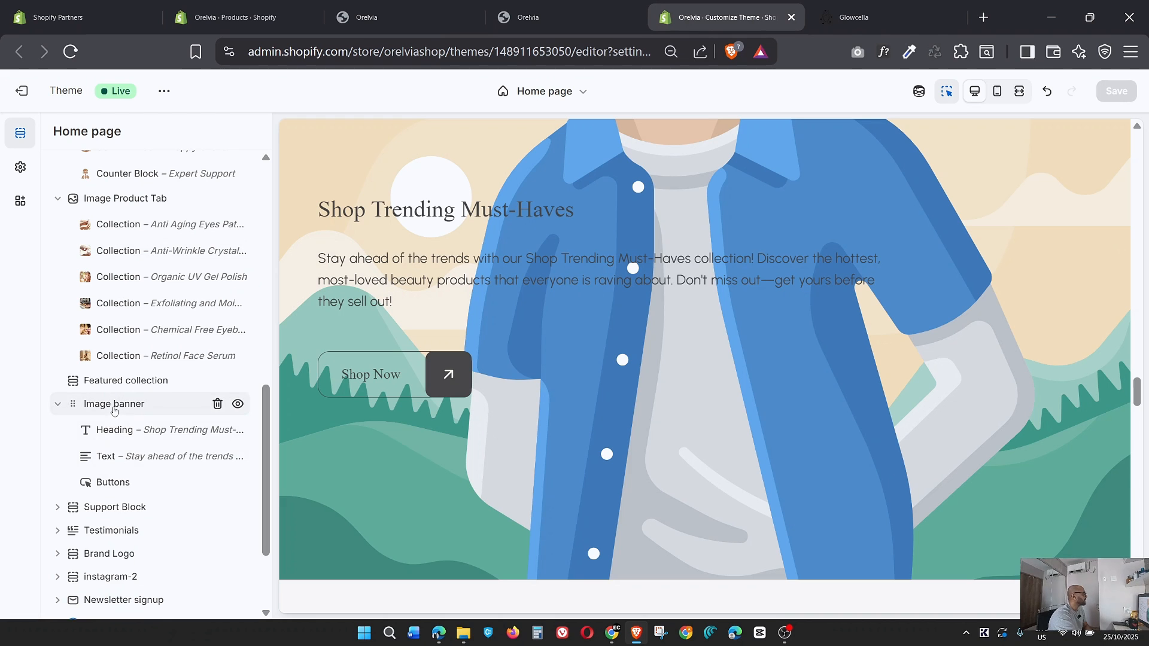
click(114, 405)
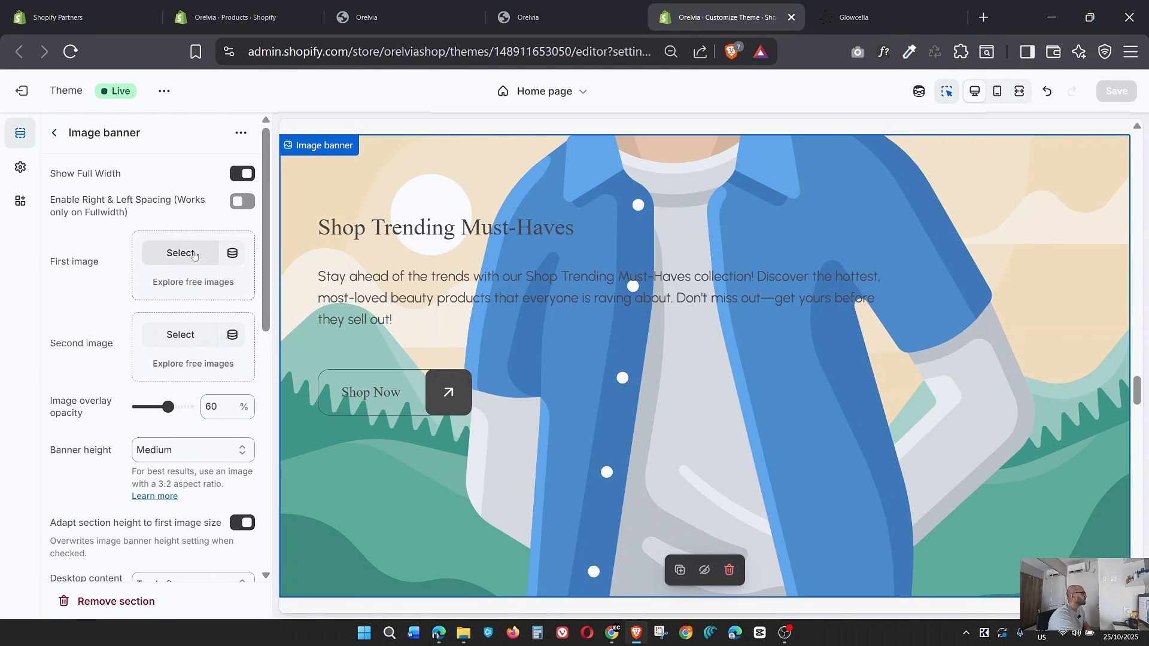
Try Rectangle_54 as the Image banner's first image, after checking the banner on the Glowcella page.
click(193, 256)
click(866, 24)
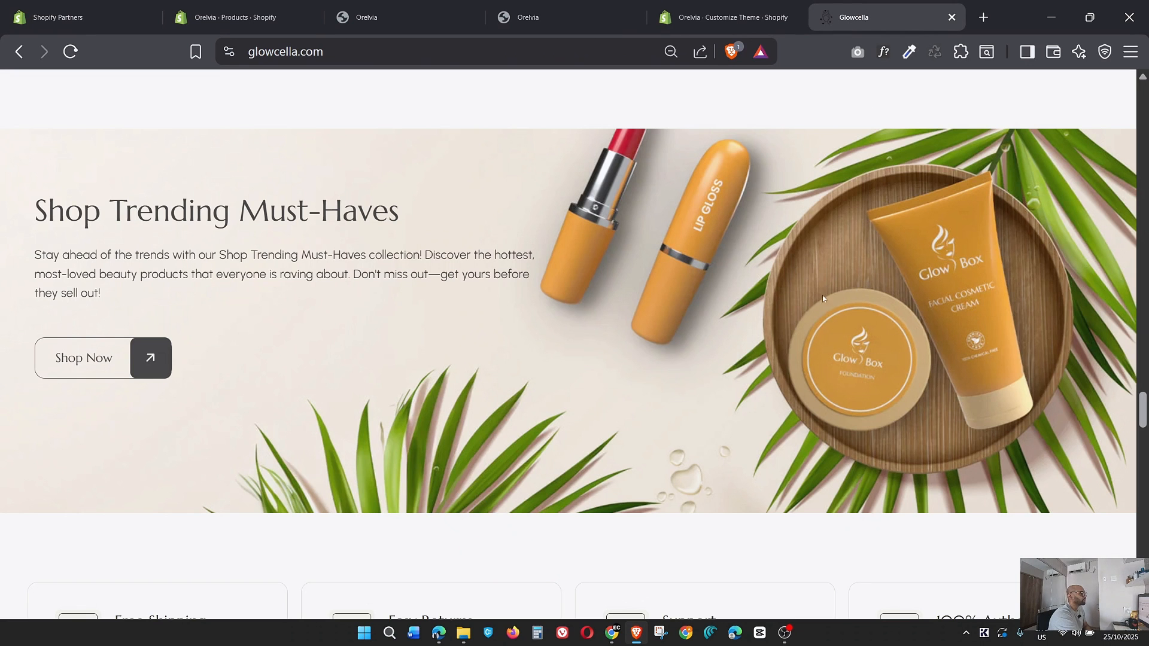
click(724, 17)
scroll(588, 405, down, 5)
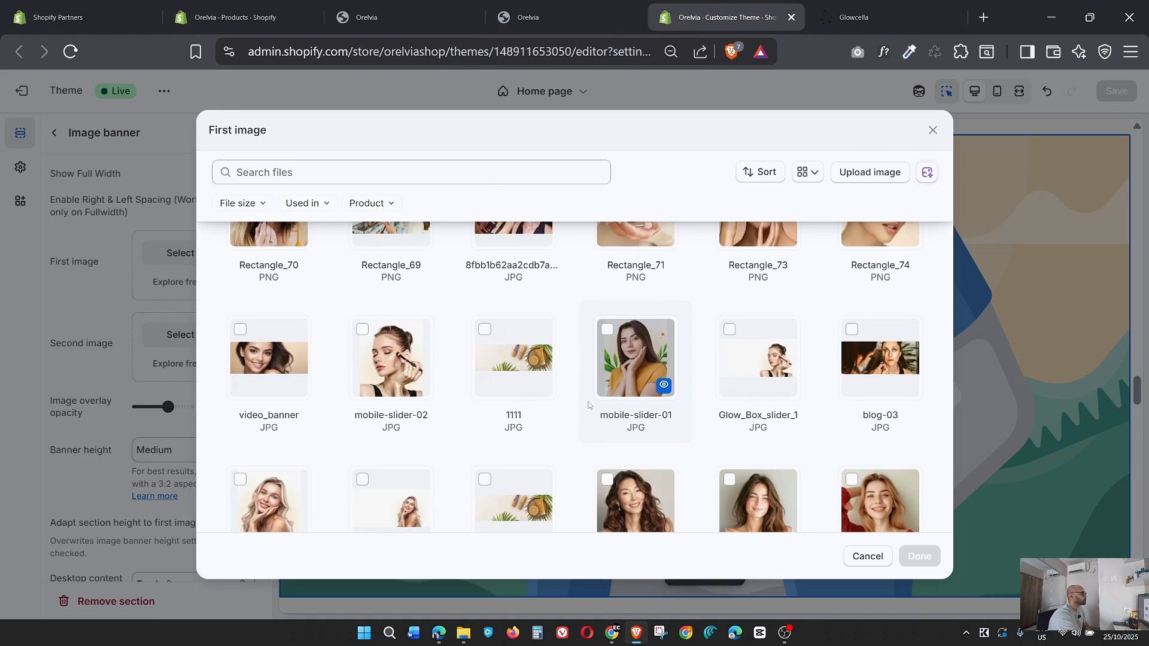
scroll(588, 405, down, 5)
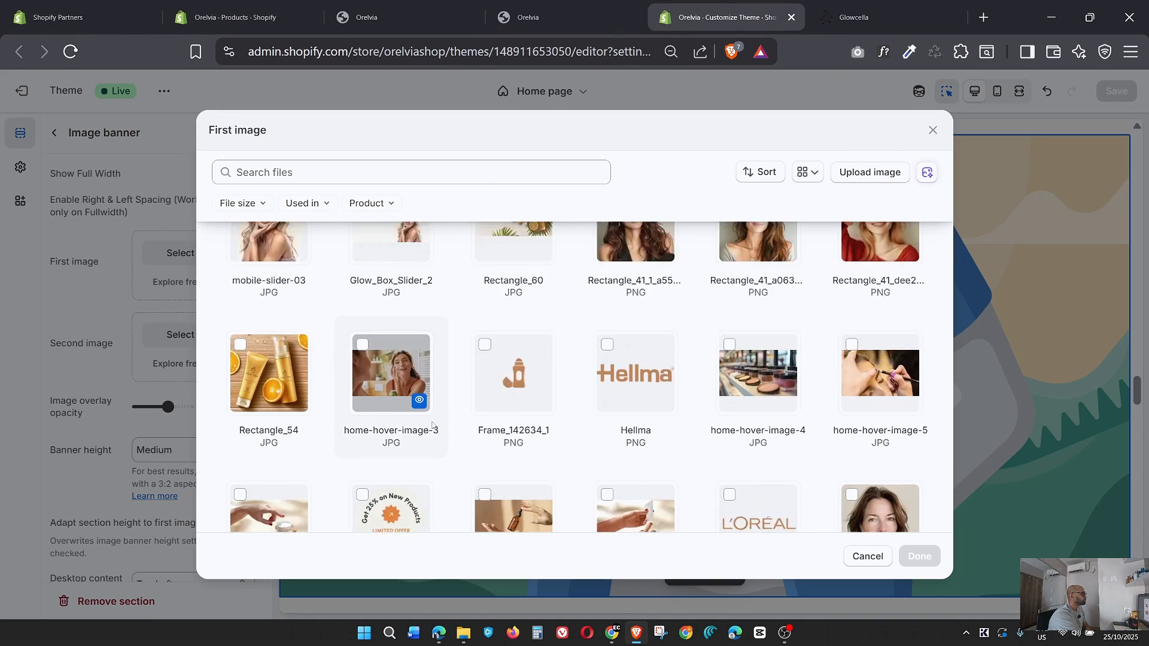
scroll(432, 426, down, 6)
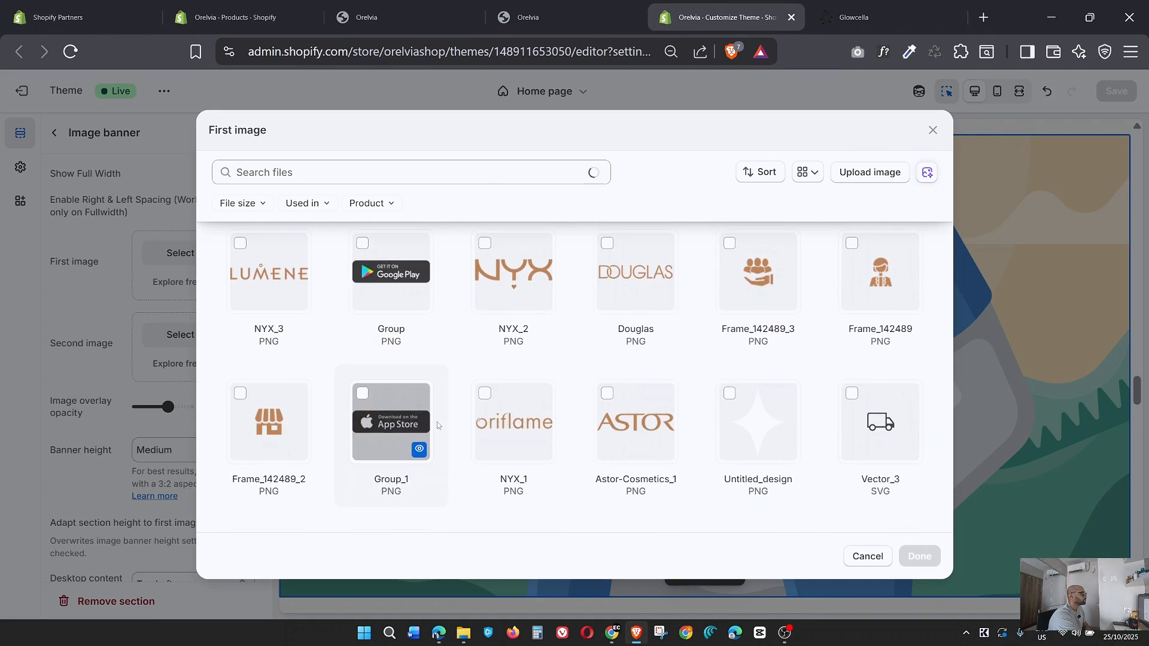
scroll(436, 425, down, 2)
scroll(437, 426, up, 10)
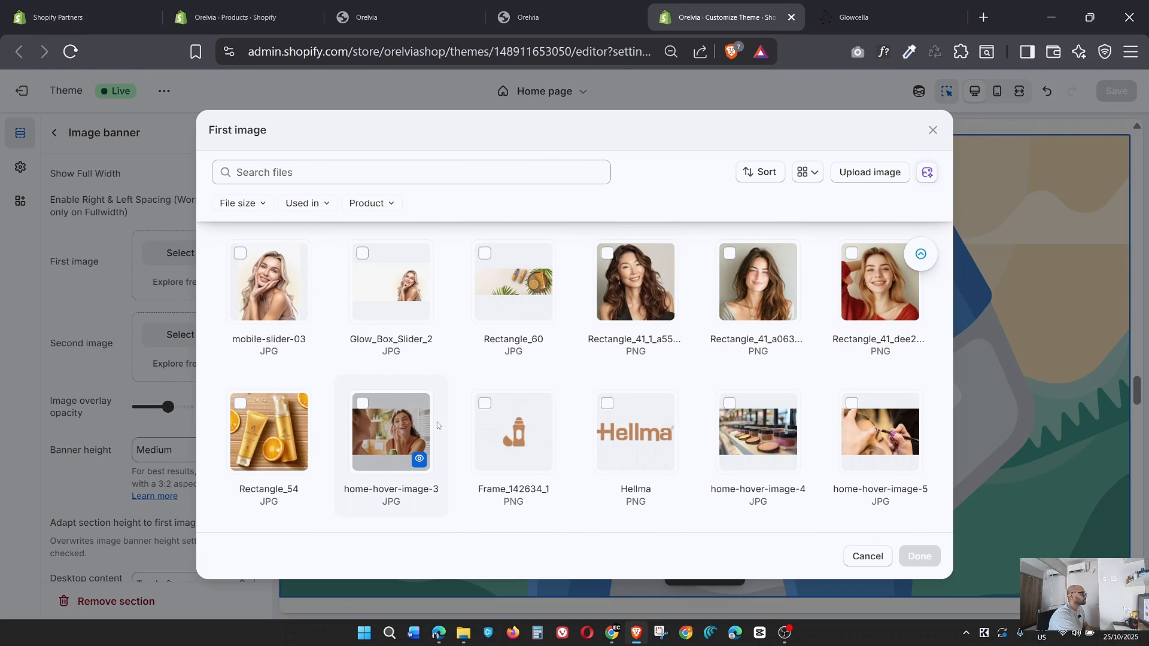
scroll(437, 425, up, 2)
click(269, 505)
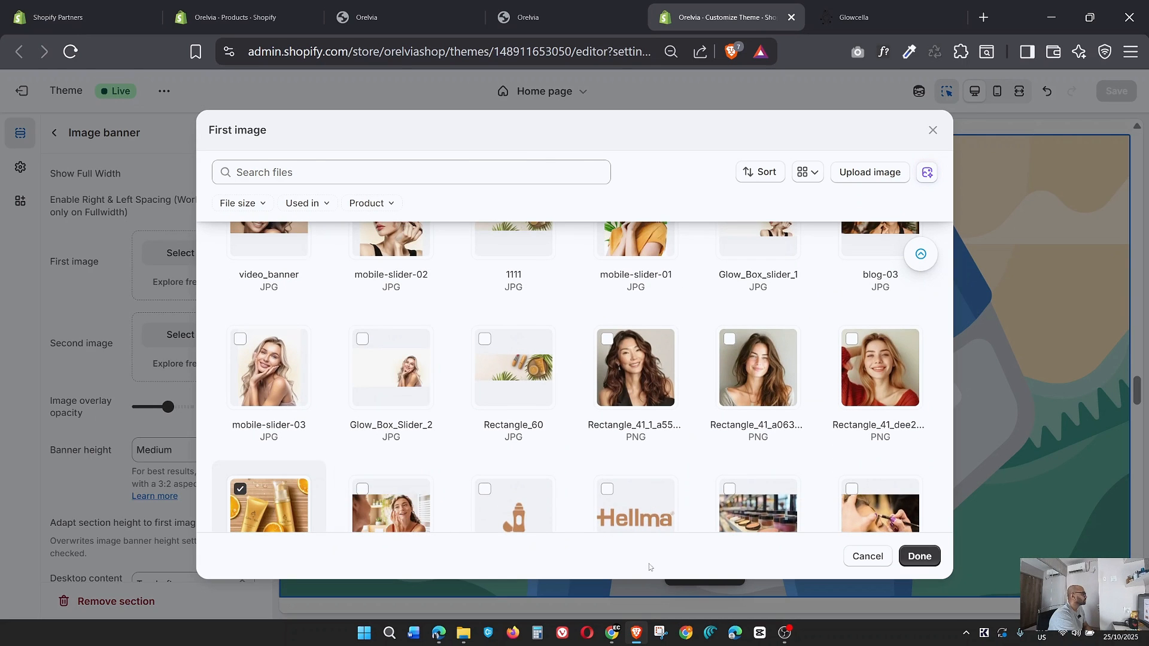
click(924, 556)
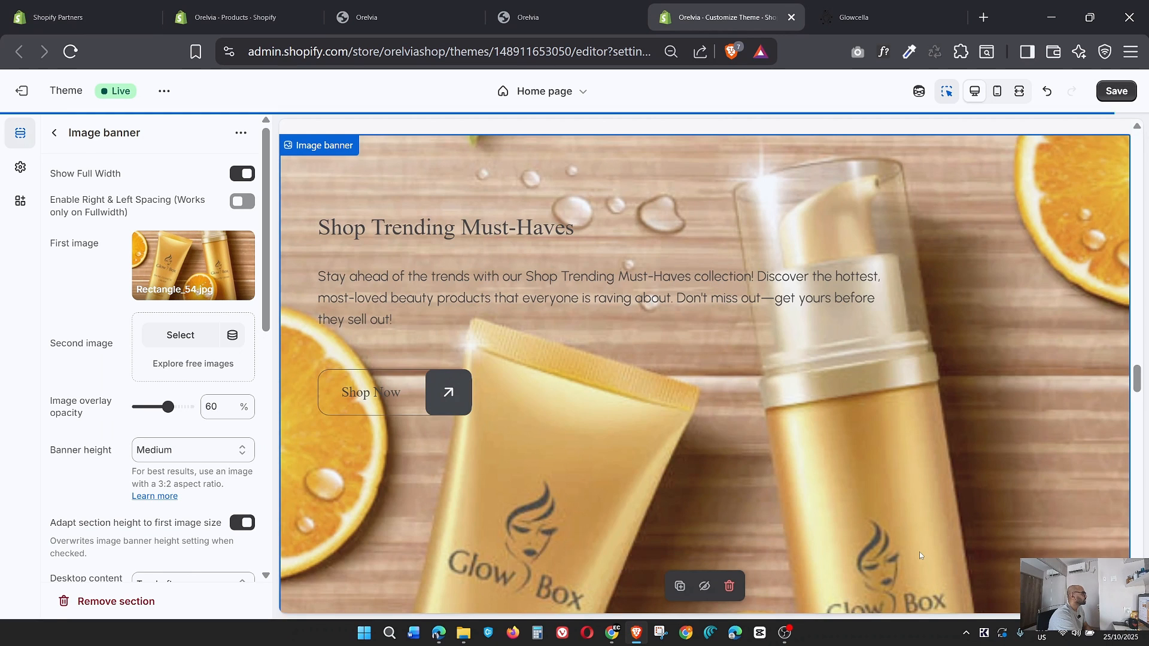
Check the Glowcella banner again and remove the Rectangle_54 picture from the Image banner's first image.
click(854, 17)
click(718, 17)
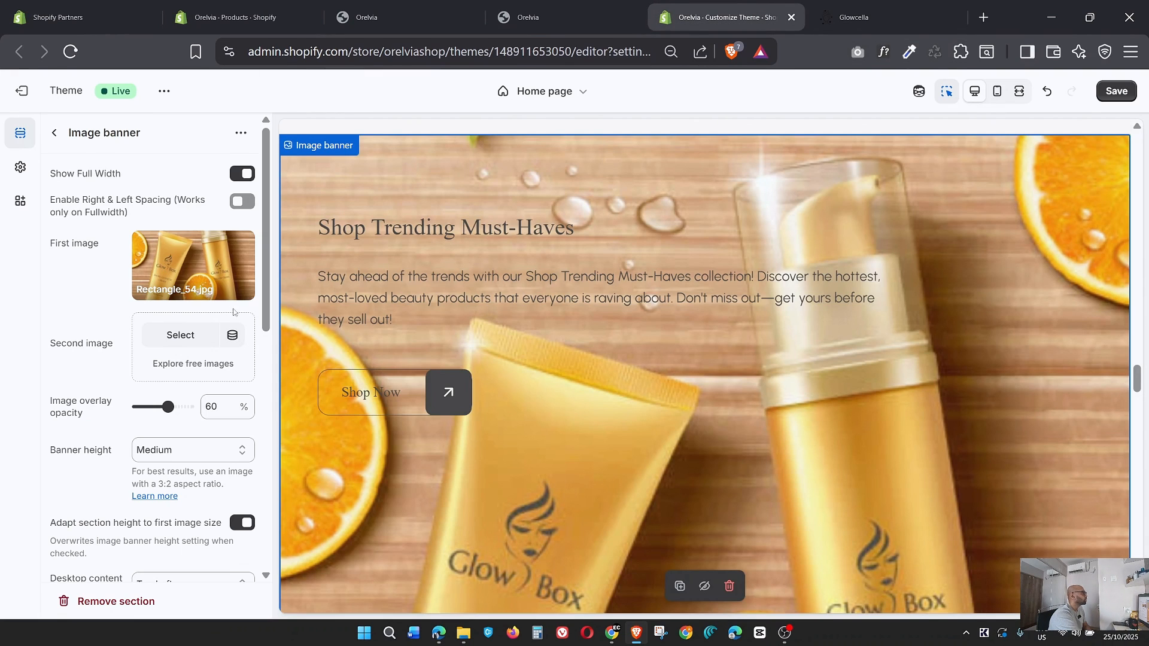
click(203, 287)
click(180, 401)
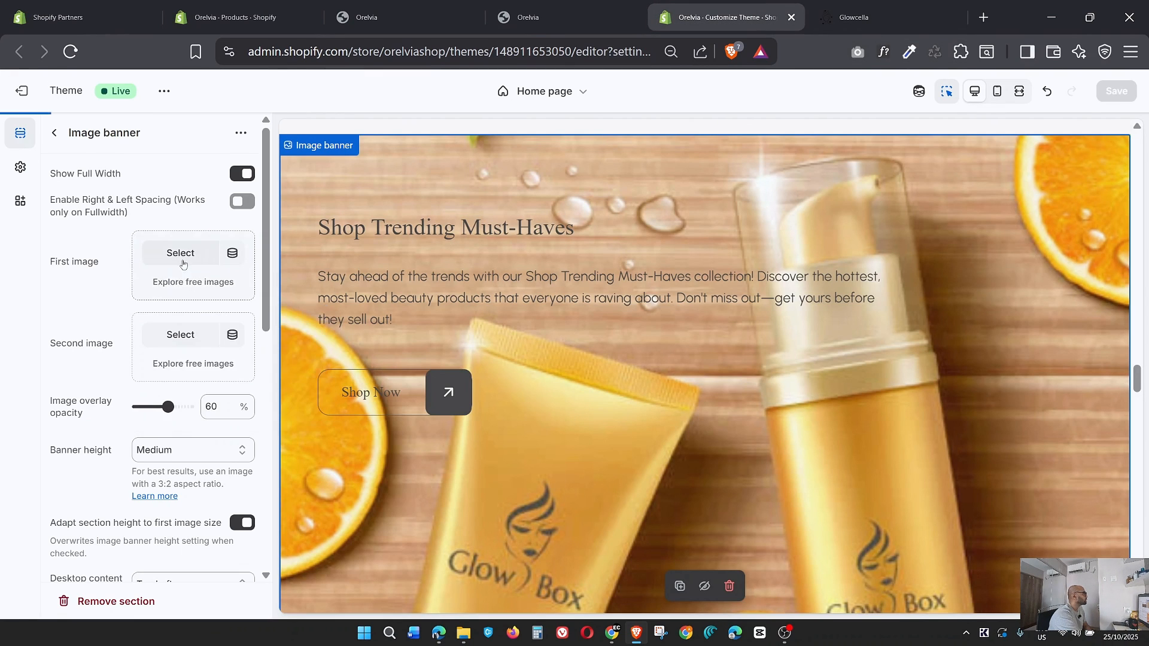
Set the 1111 JPG file as the Image banner's first image.
click(183, 263)
scroll(611, 359, down, 5)
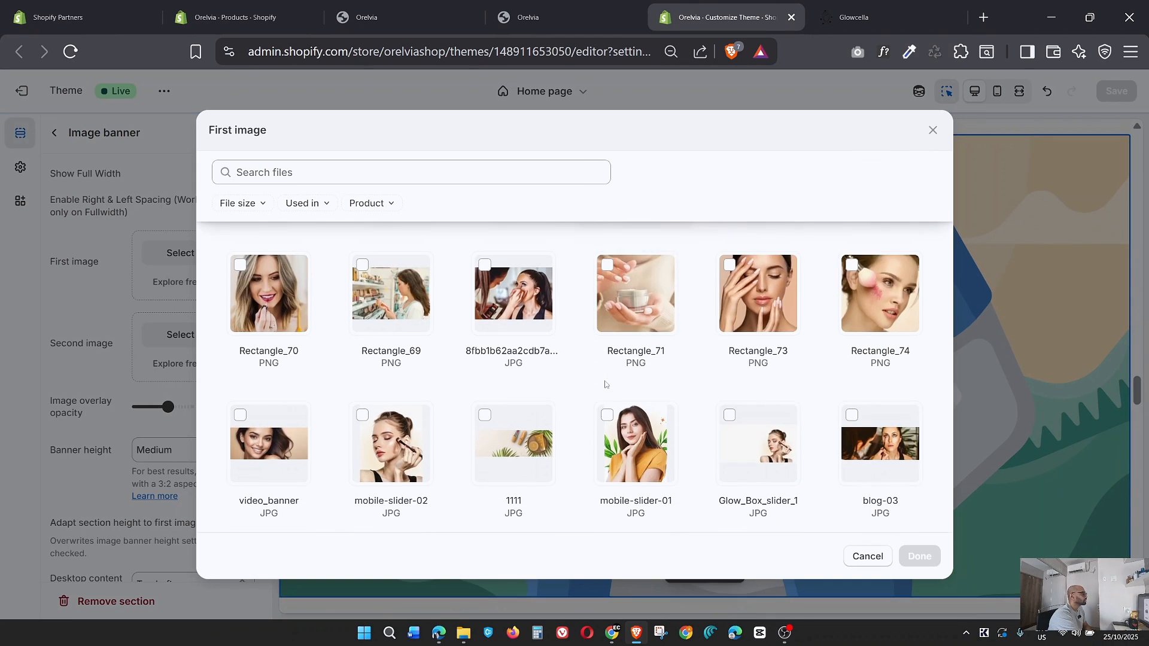
scroll(604, 384, down, 2)
click(527, 365)
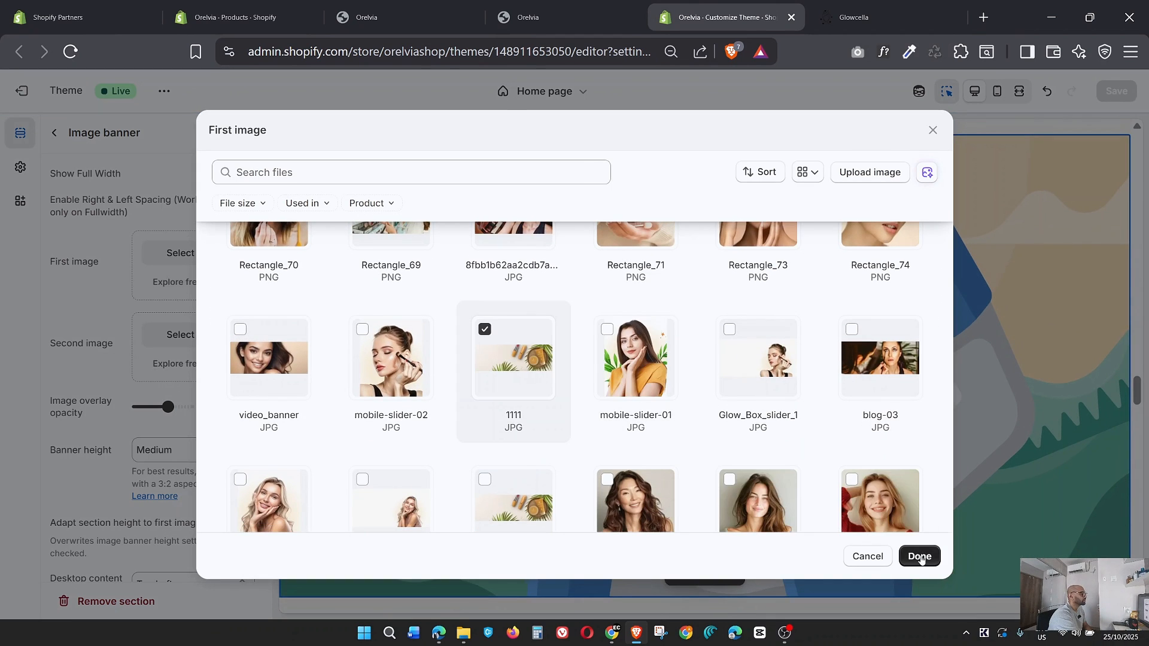
click(920, 557)
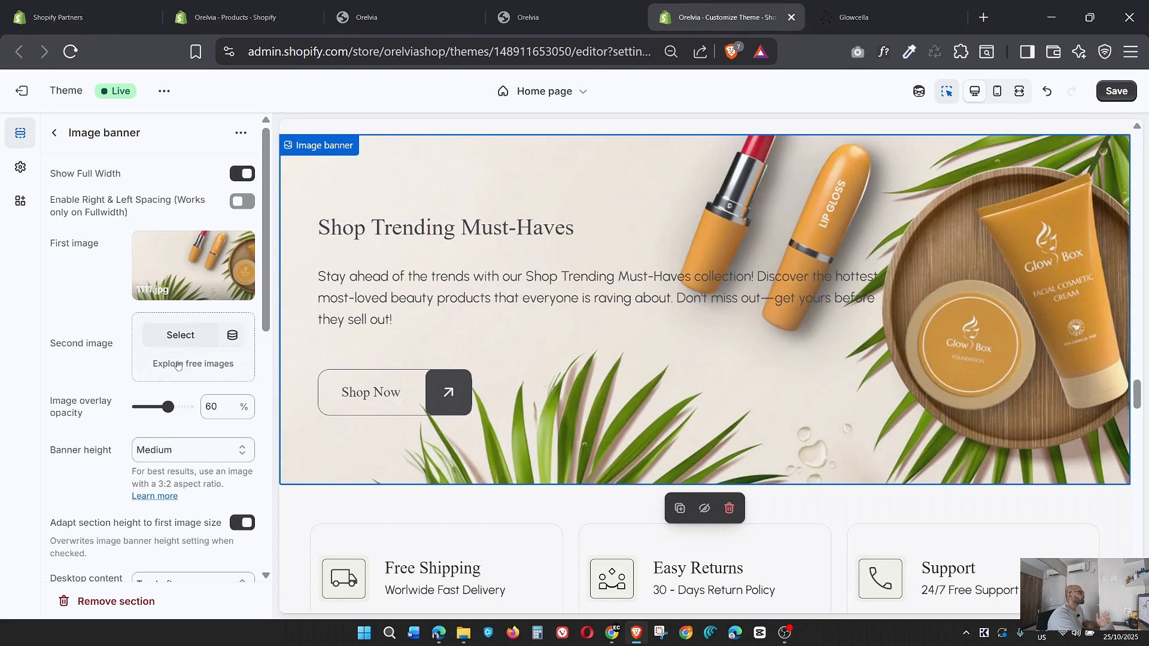
Review the Image banner's remaining layout settings and save the theme.
scroll(133, 383, down, 3)
scroll(133, 384, down, 3)
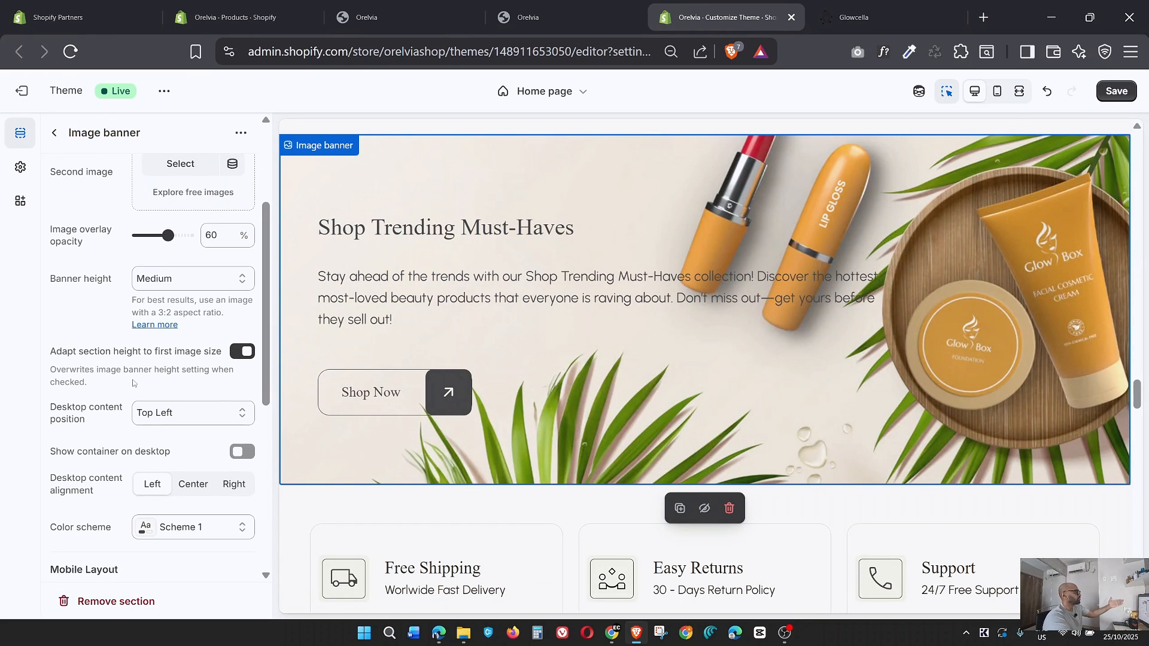
scroll(133, 383, down, 5)
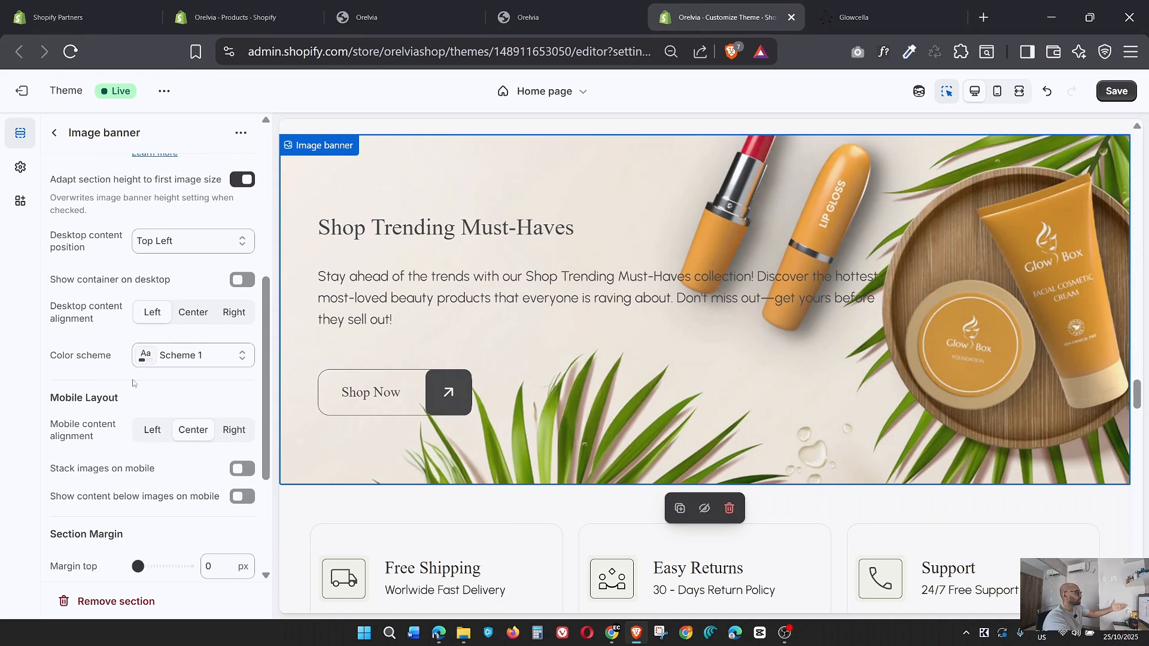
scroll(132, 383, up, 5)
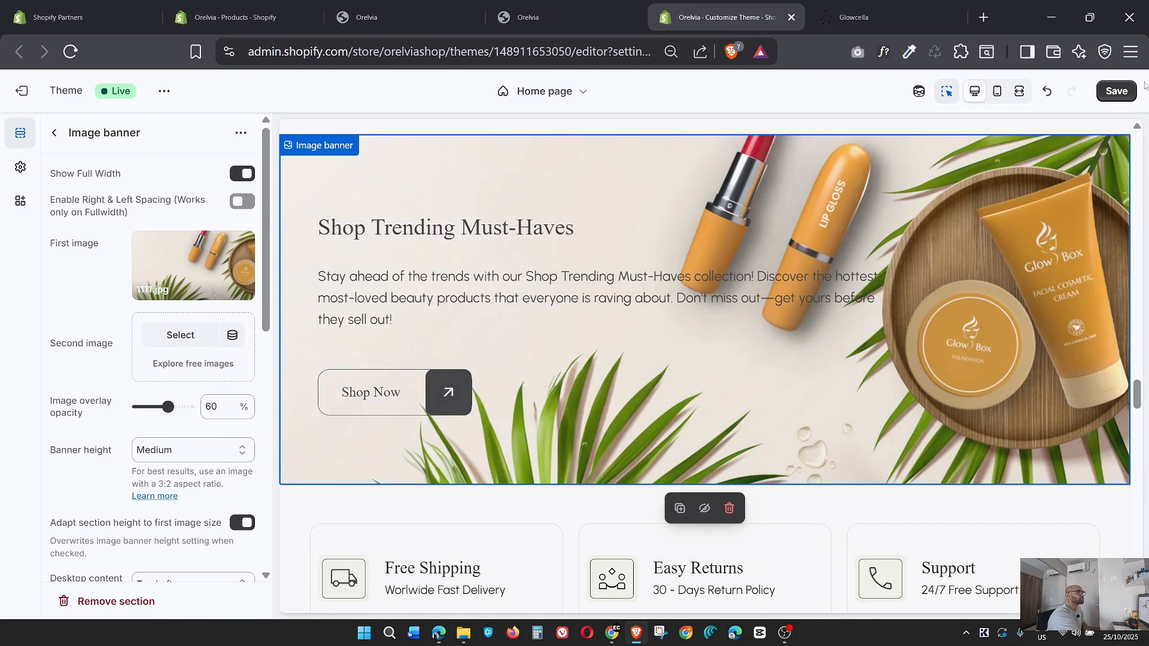
click(1129, 94)
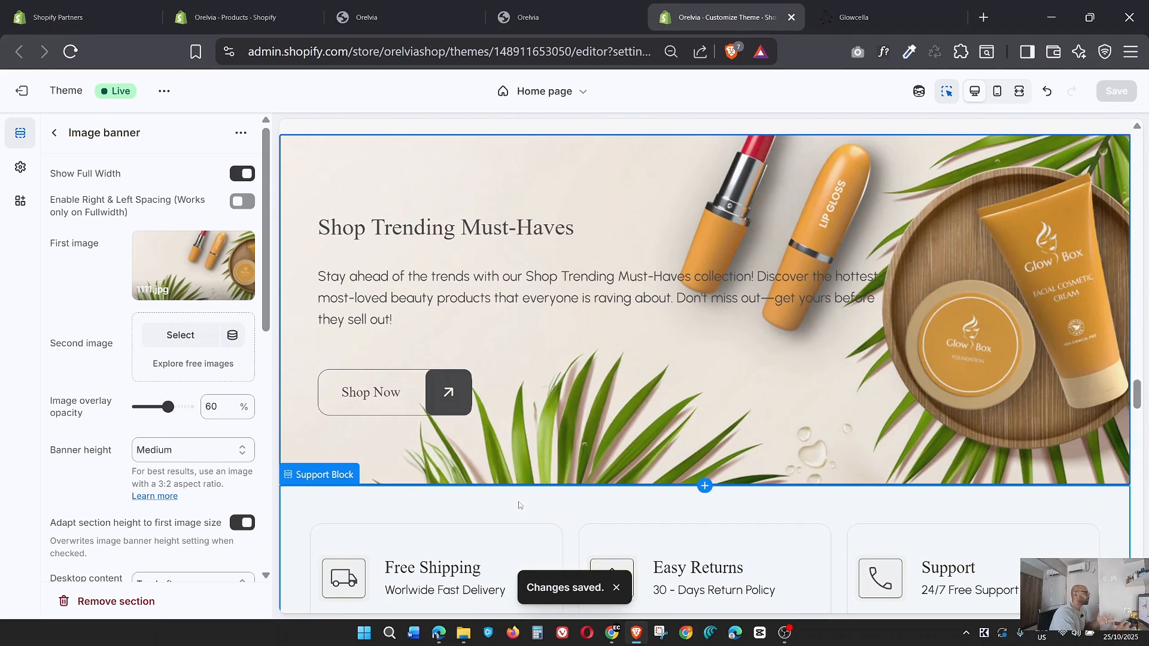
Return to the home page section list and compare the Support Block and Customers Review sections with the Glowcella page.
click(55, 133)
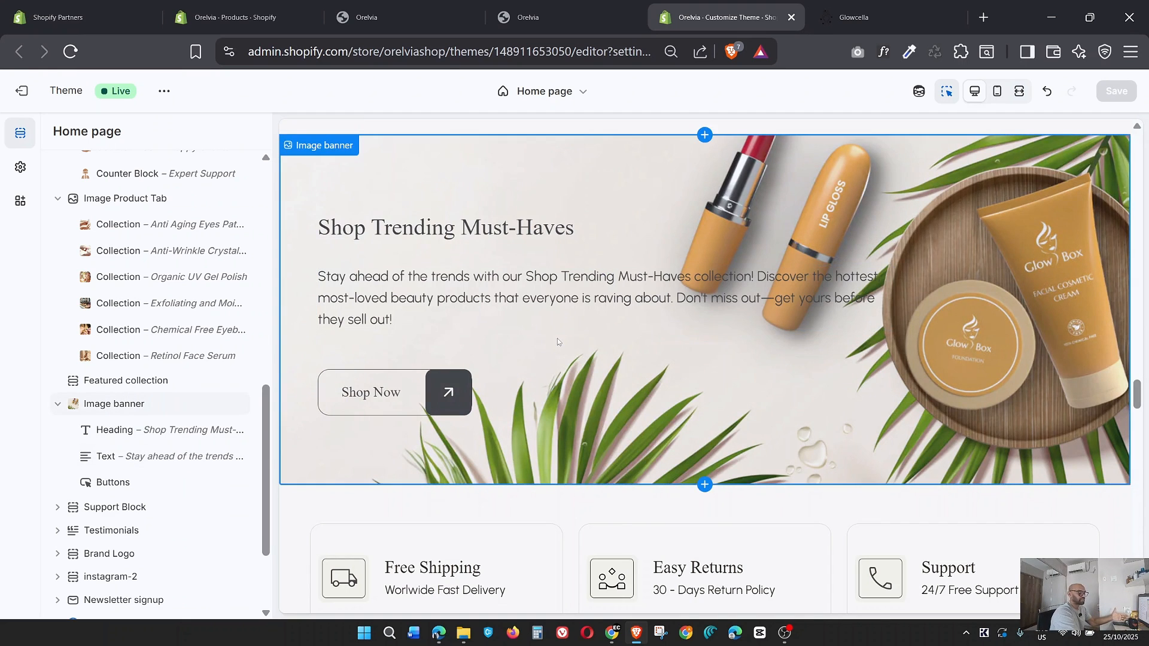
scroll(619, 342, down, 3)
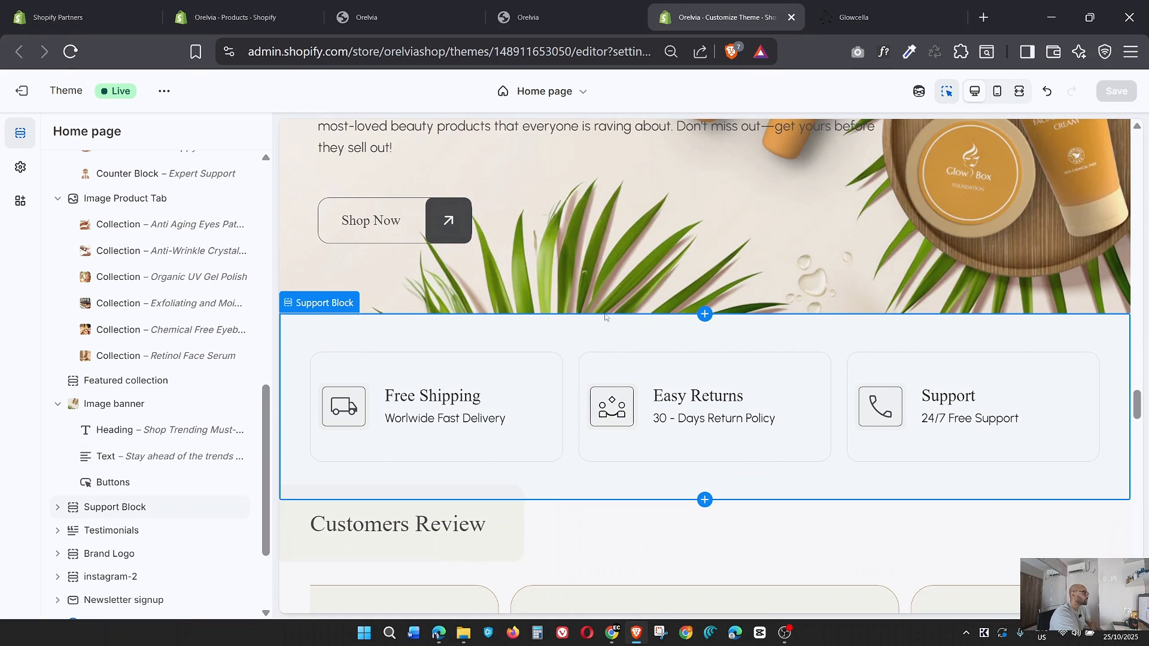
scroll(606, 317, down, 3)
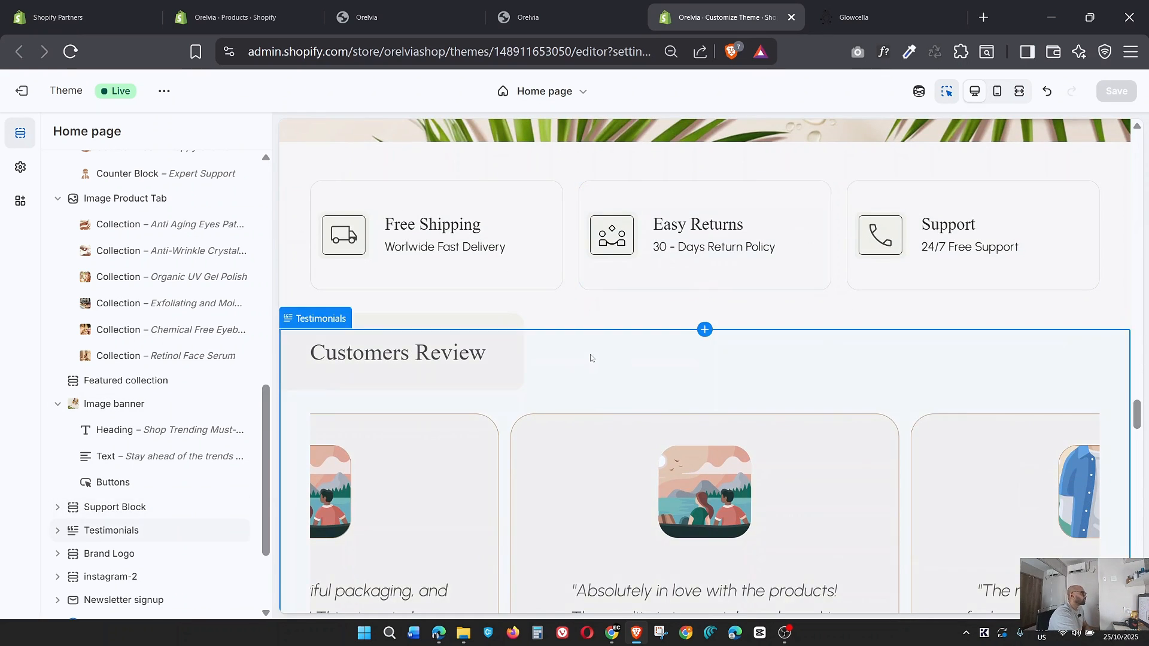
click(854, 17)
scroll(496, 297, down, 6)
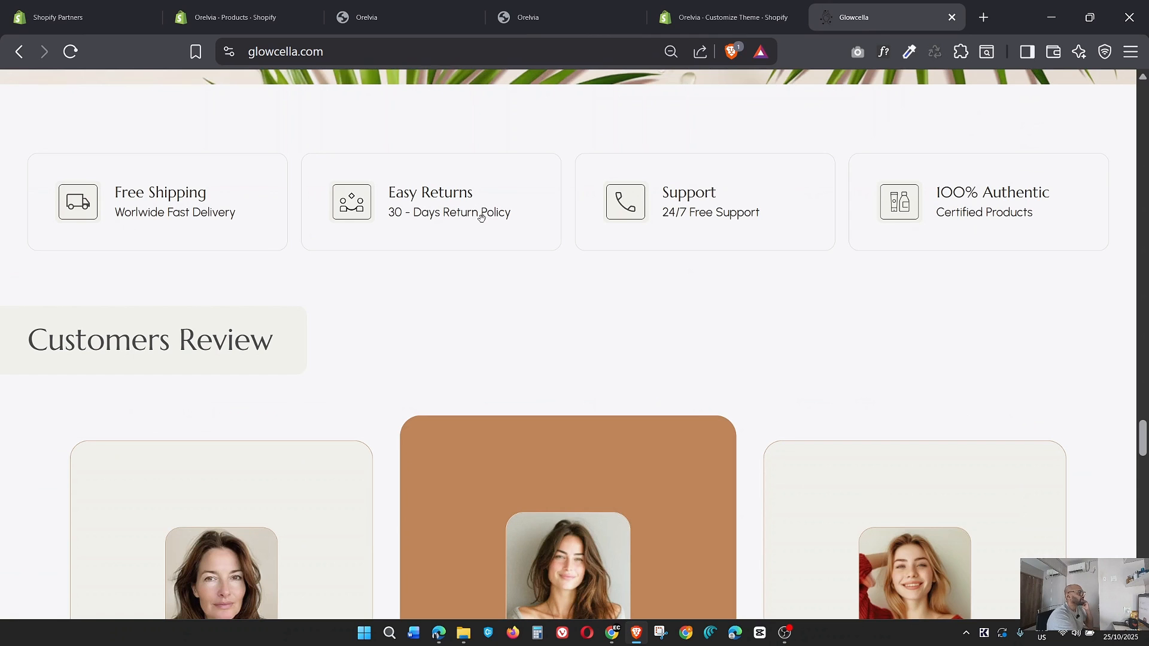
click(716, 19)
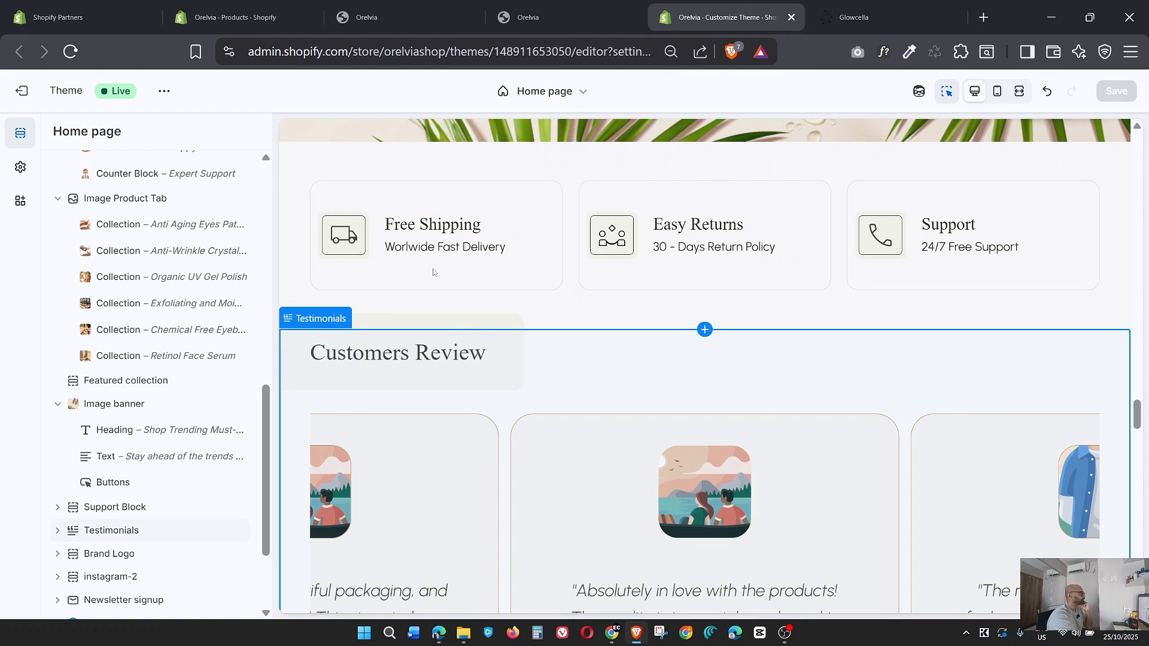
Compare the Support Block items with the Glowcella page in normal and full-width preview, and review the Free Shipping block's settings.
scroll(184, 439, down, 2)
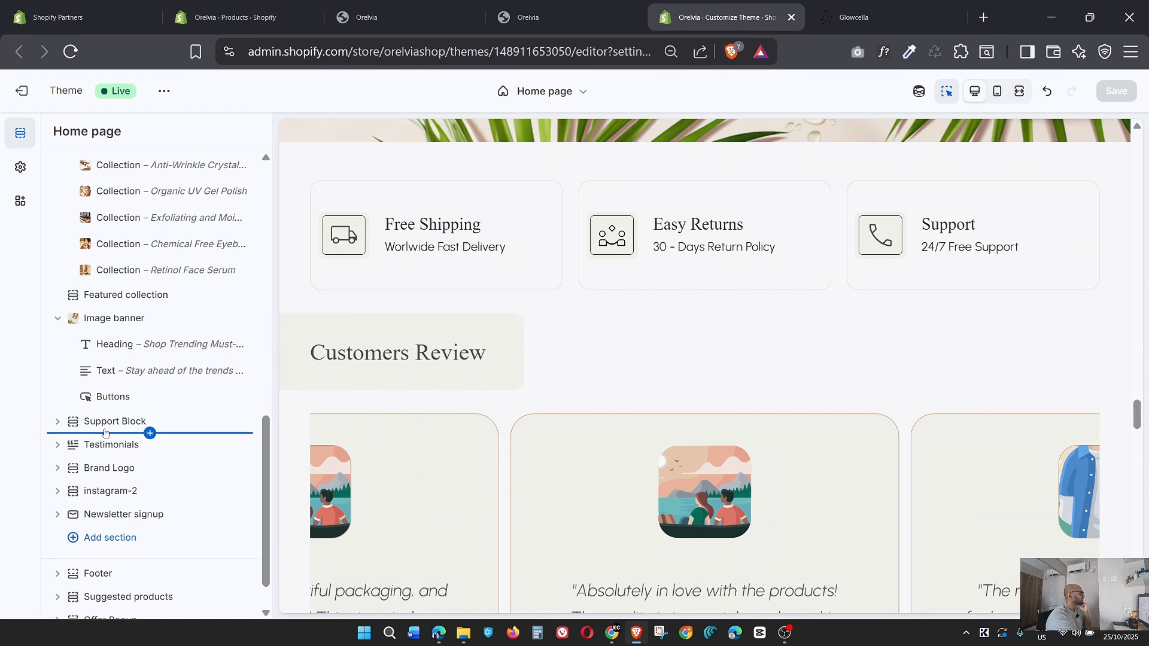
click(58, 422)
click(118, 449)
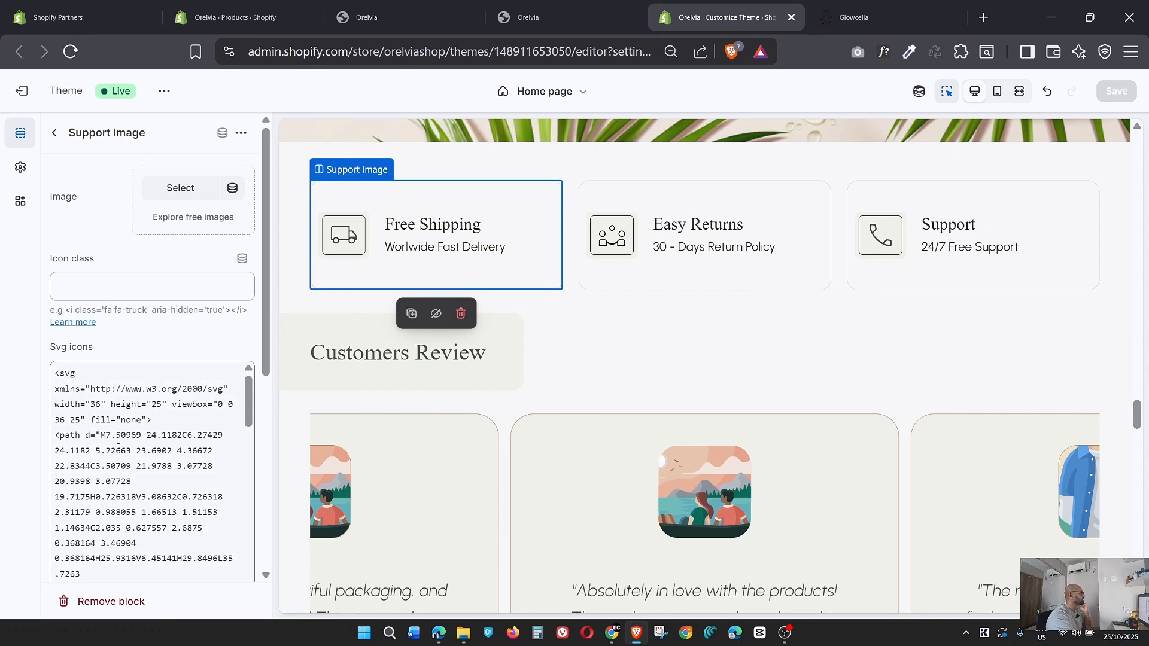
click(849, 16)
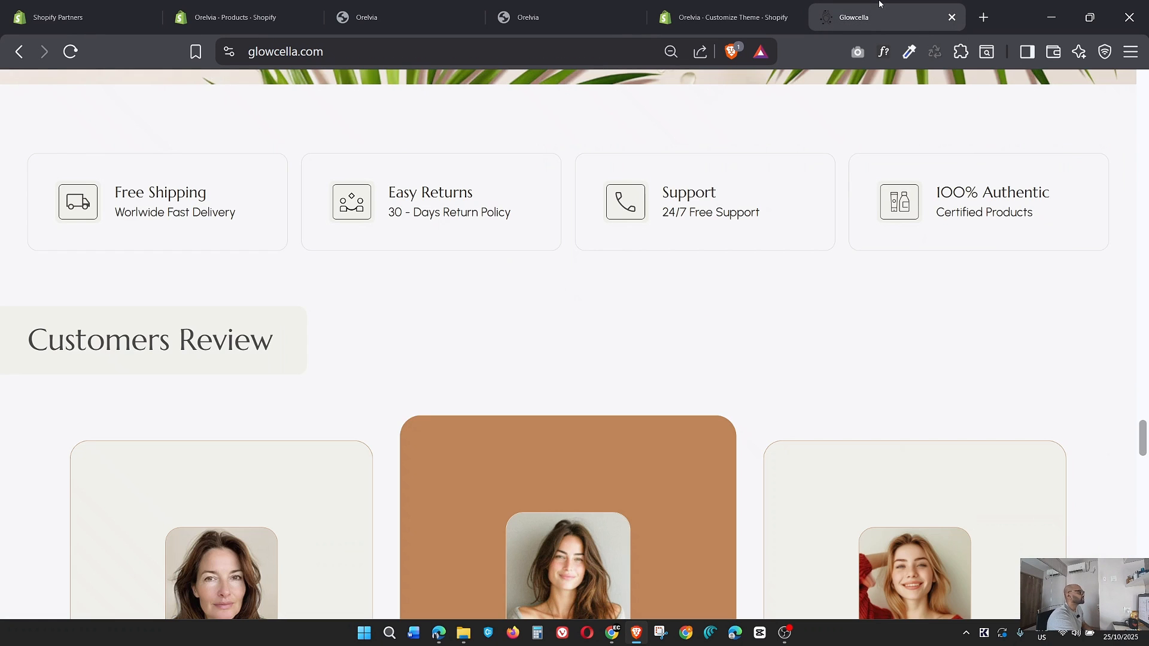
click(669, 5)
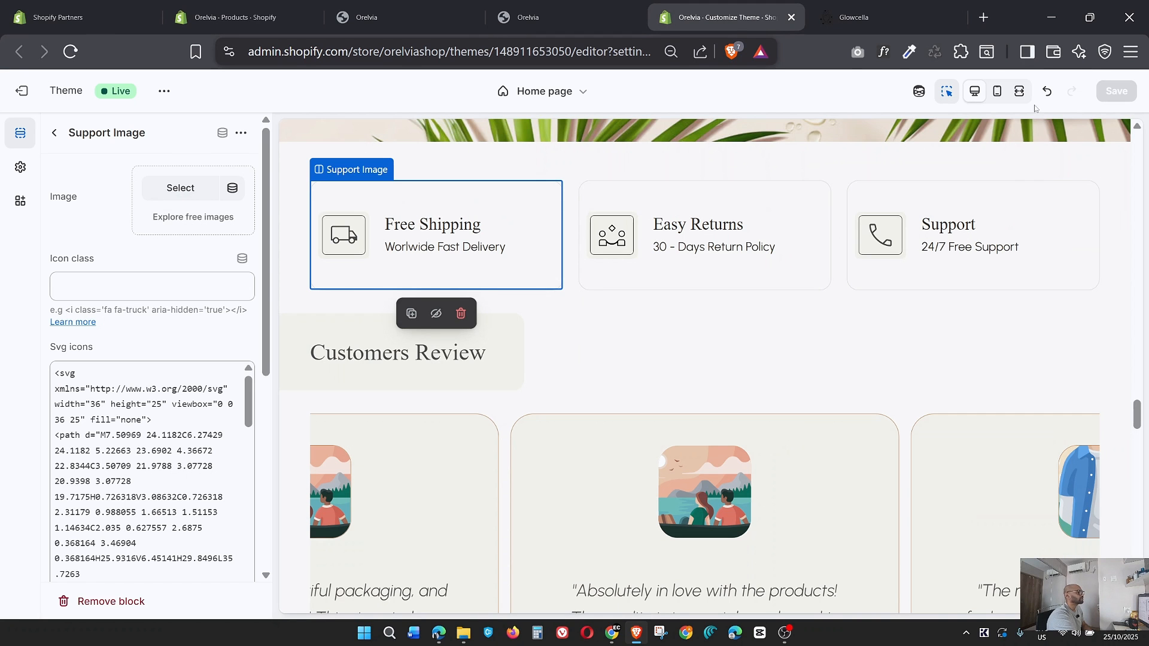
click(1019, 91)
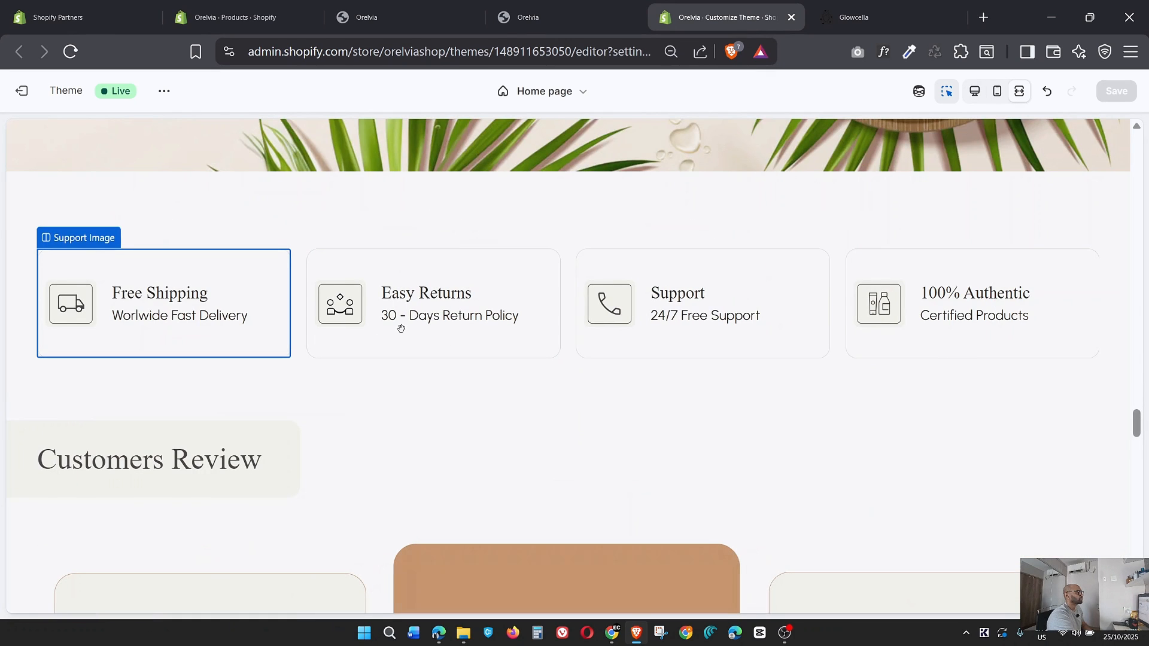
click(159, 290)
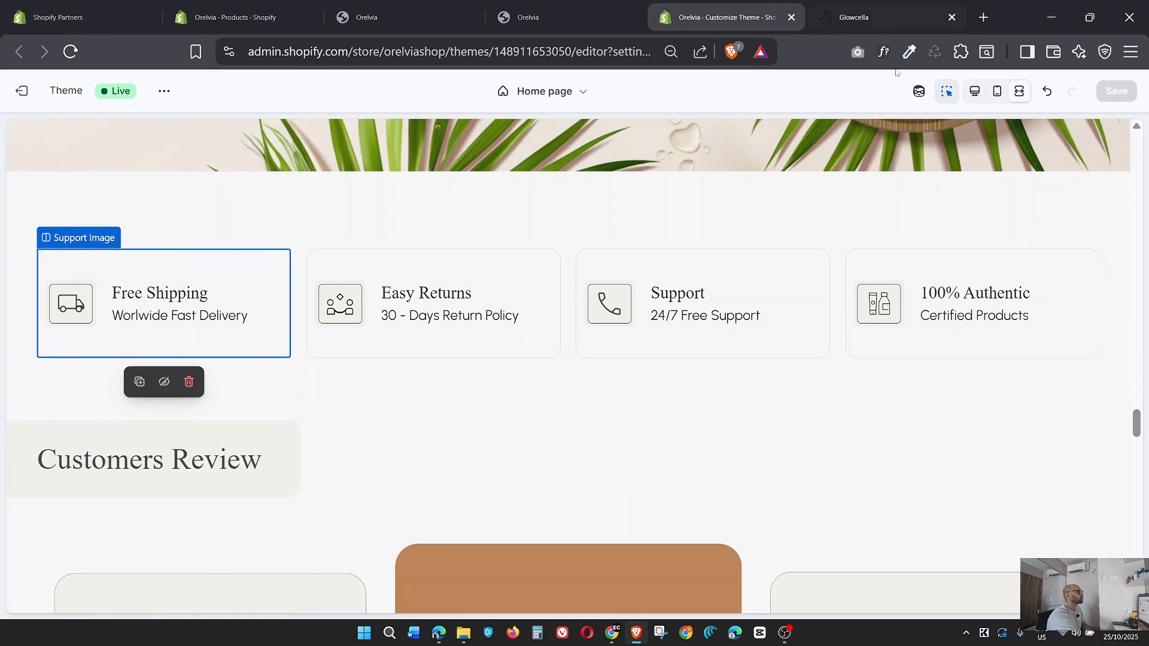
click(975, 91)
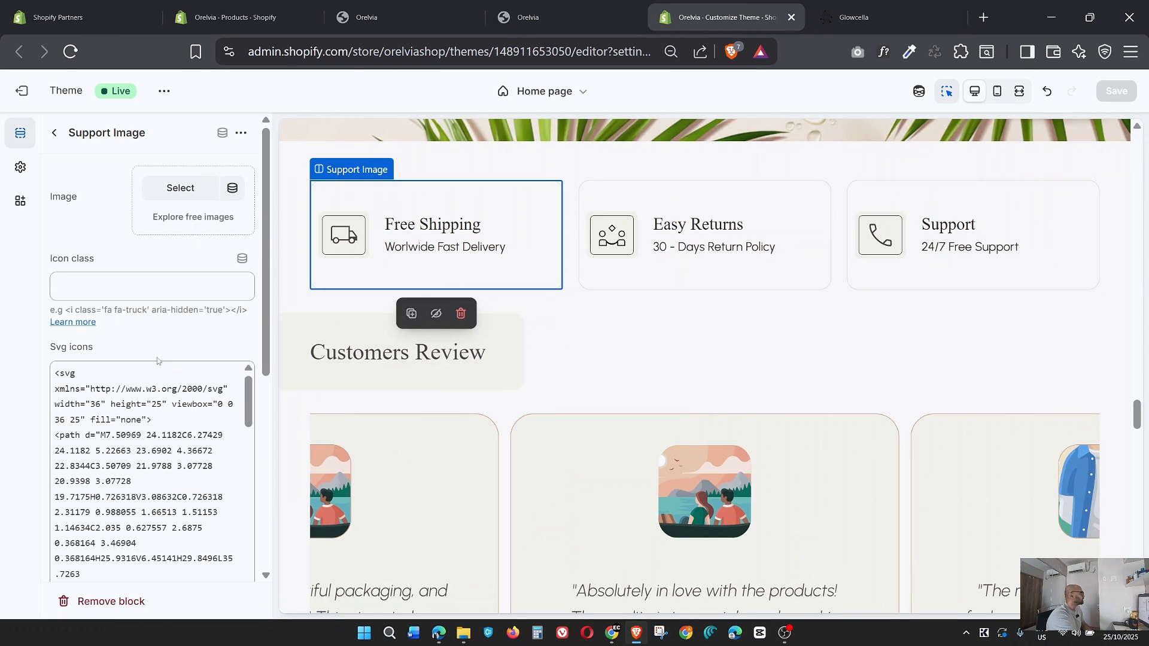
scroll(158, 361, down, 5)
scroll(158, 360, up, 5)
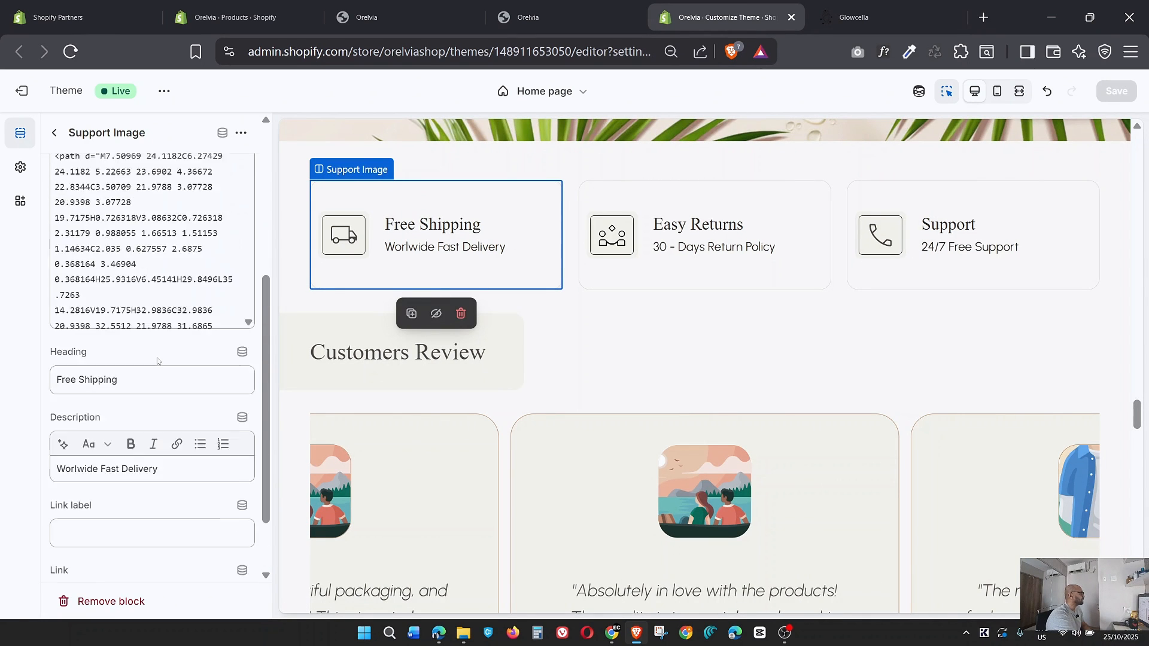
click(55, 133)
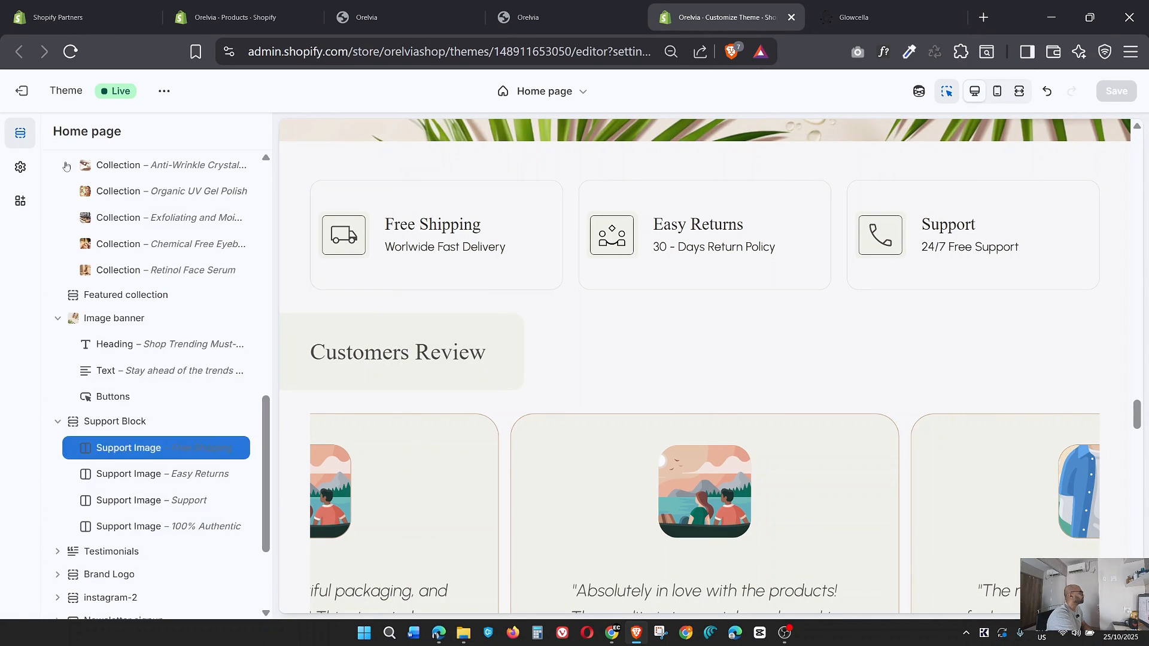
scroll(132, 420, down, 3)
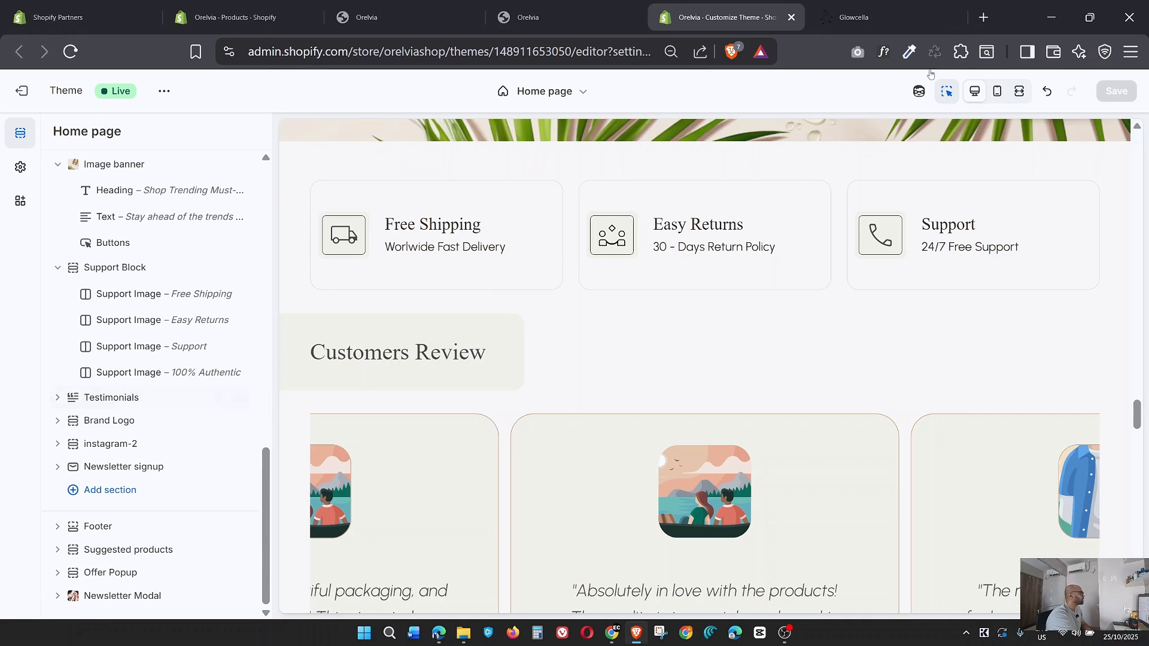
Examine the Customers Review carousel and its portraits on the Glowcella page, and return to the theme editor.
click(856, 17)
scroll(853, 273, down, 3)
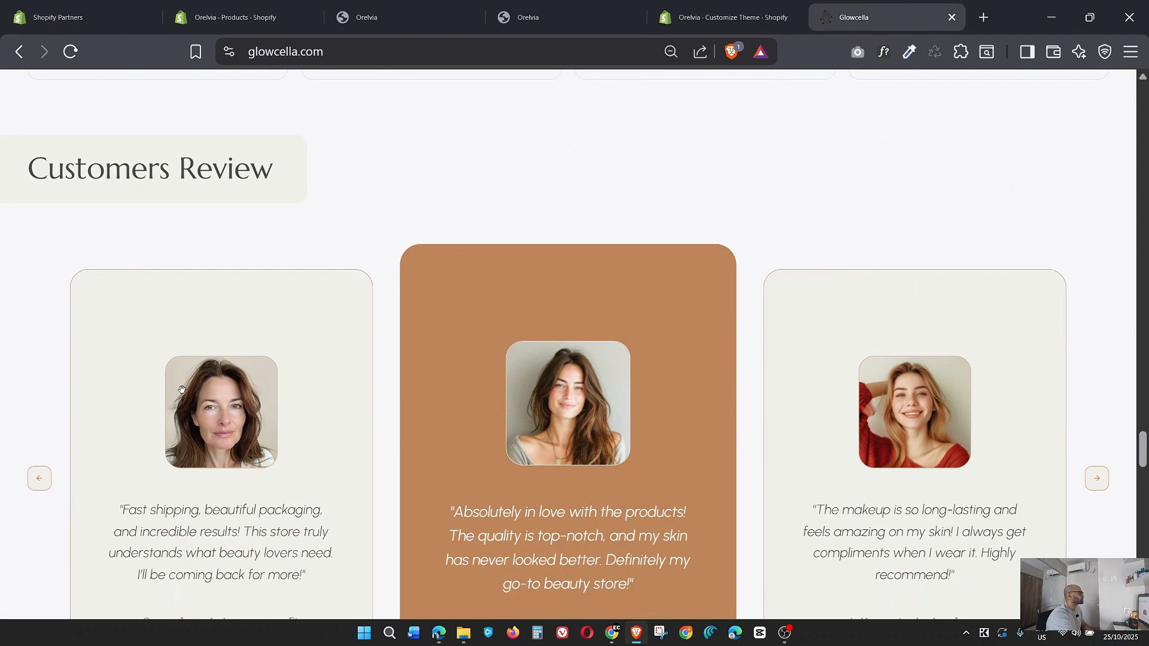
scroll(181, 390, down, 3)
click(1096, 308)
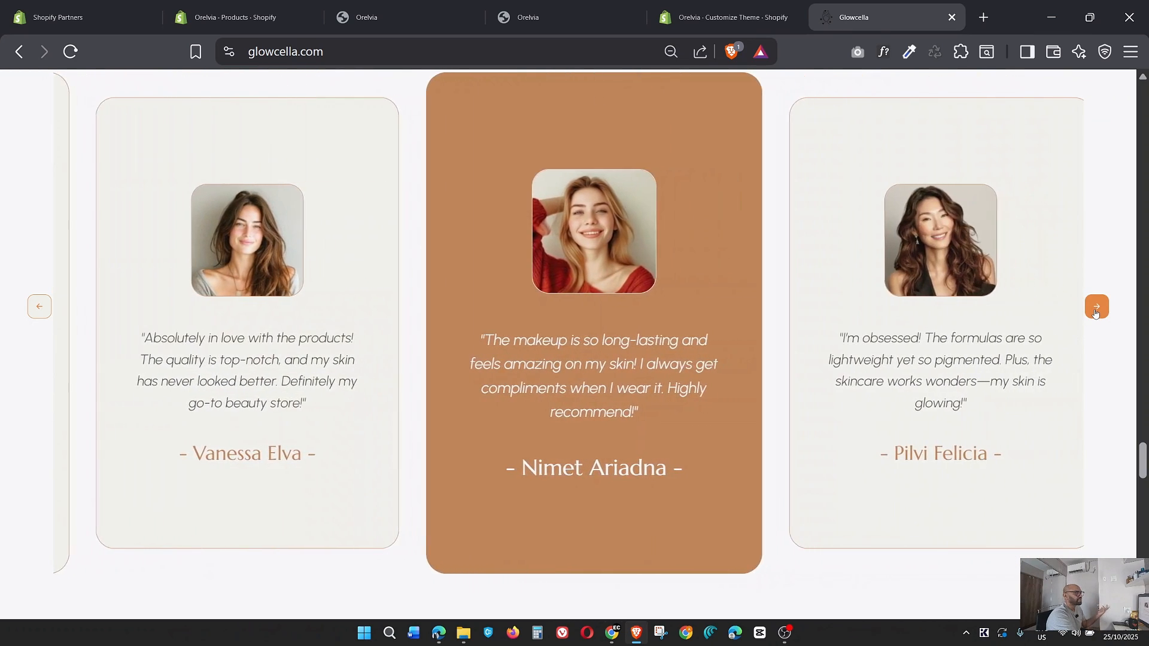
click(40, 307)
click(715, 8)
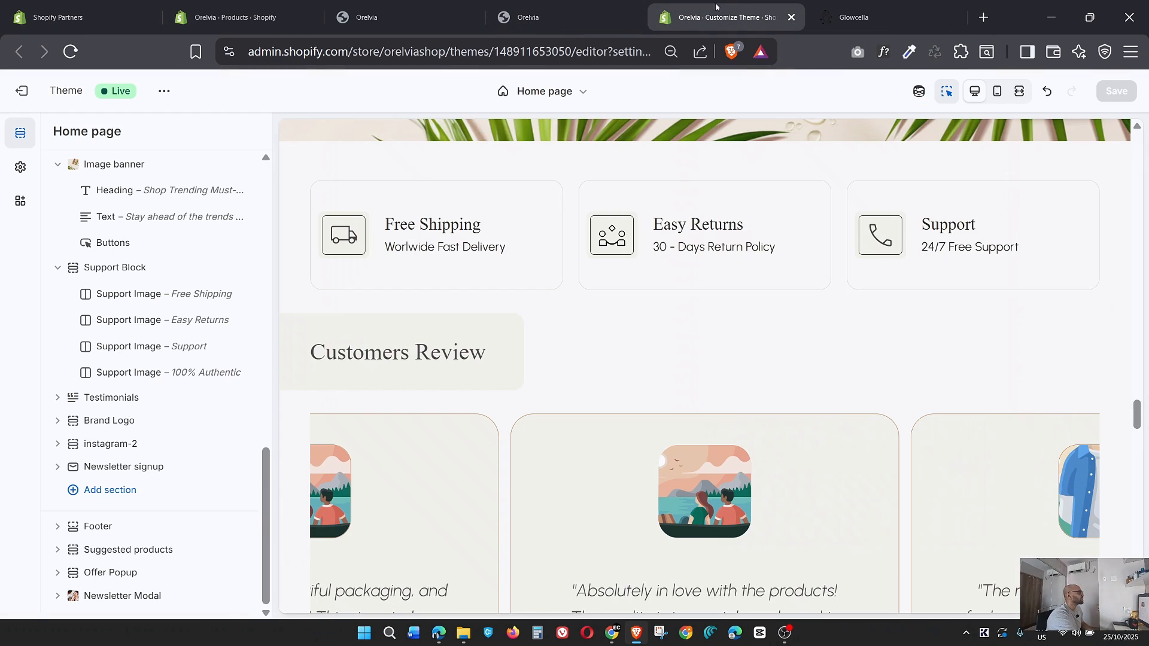
Set the Rectangle_41_a063 PNG portrait as the image of the Support Block's Free Shipping item.
click(359, 222)
click(173, 196)
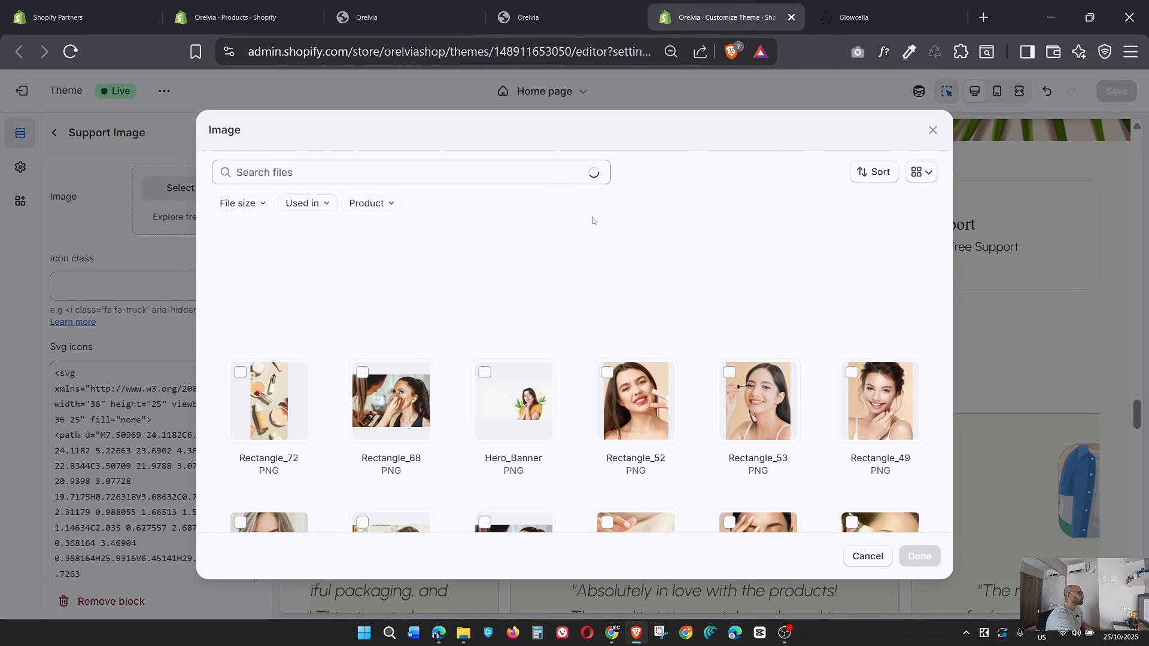
scroll(766, 412, down, 3)
scroll(765, 409, down, 5)
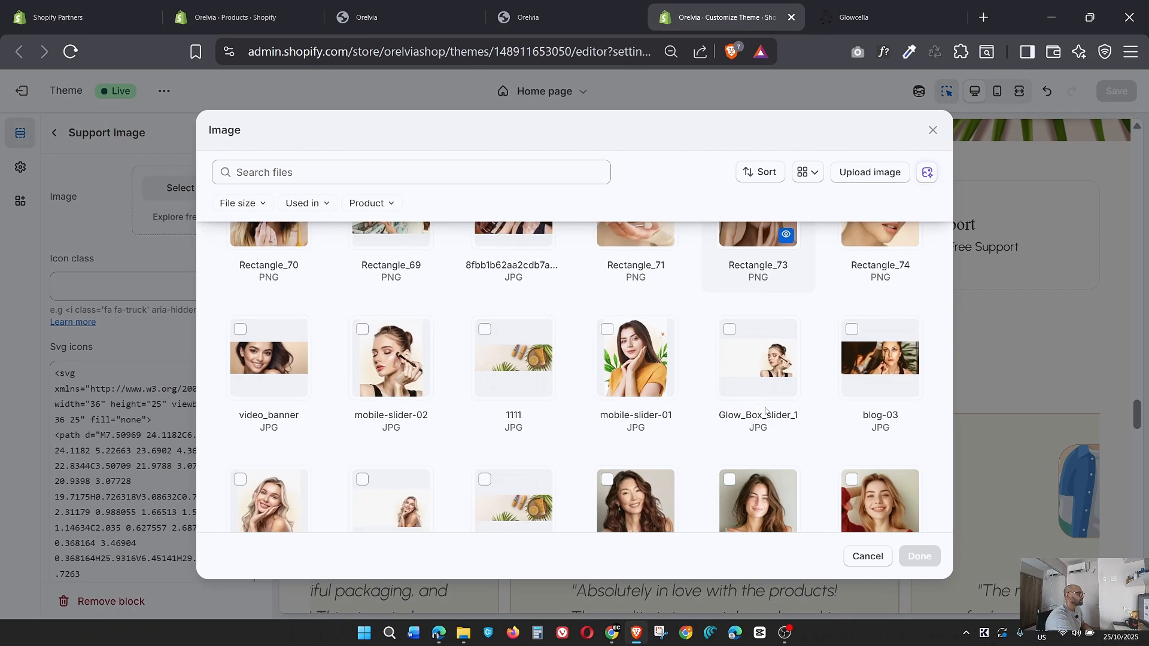
scroll(765, 409, down, 3)
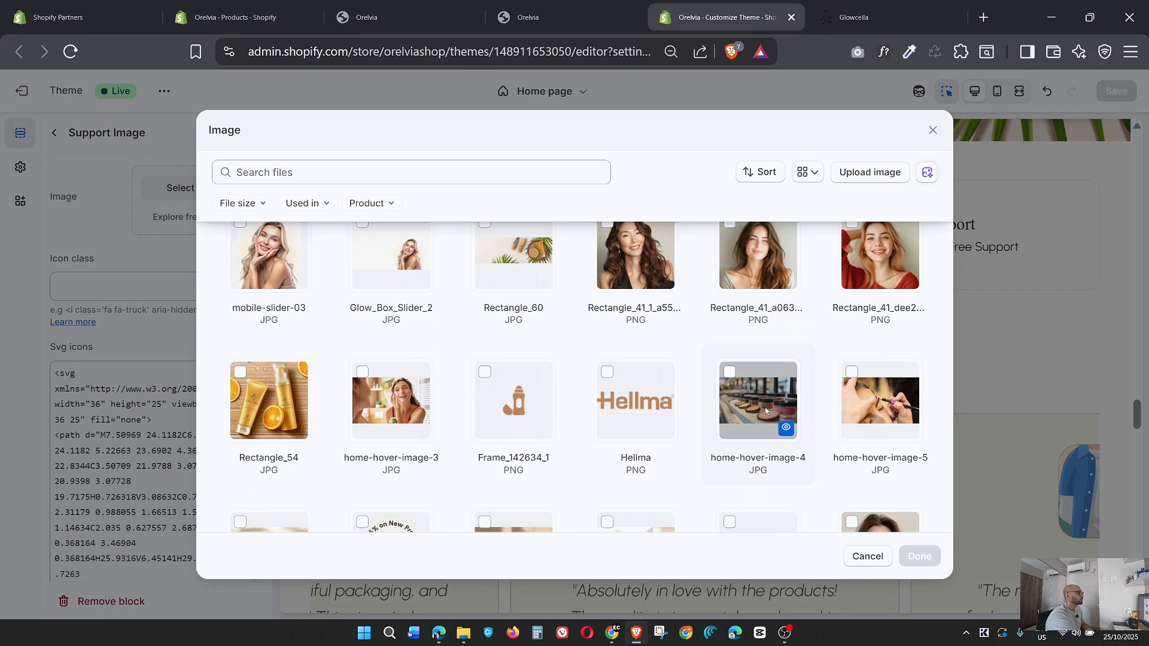
click(770, 261)
click(919, 557)
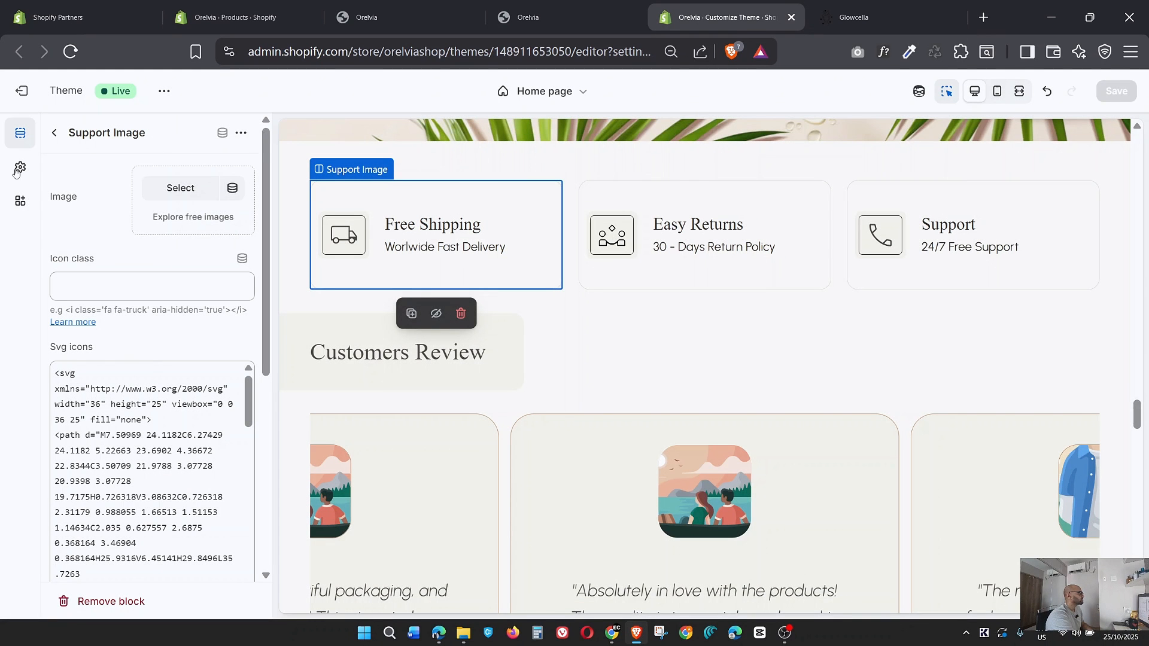
click(54, 132)
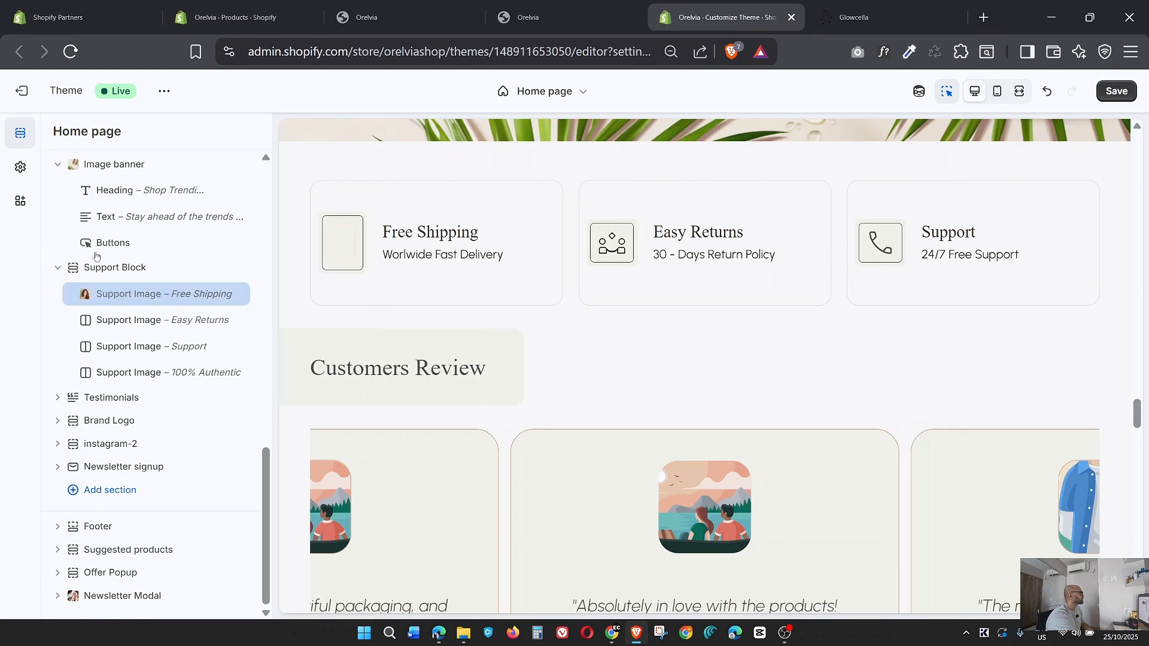
Remove the portrait from the Support Block's Free Shipping item and return to the section list.
click(141, 321)
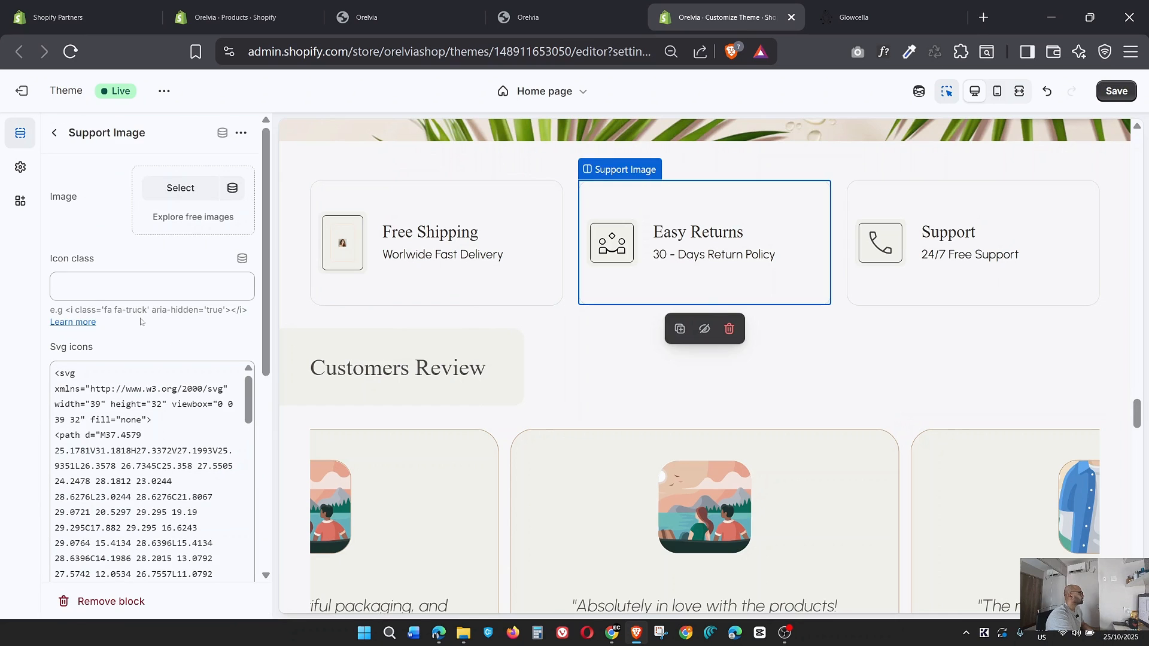
click(52, 131)
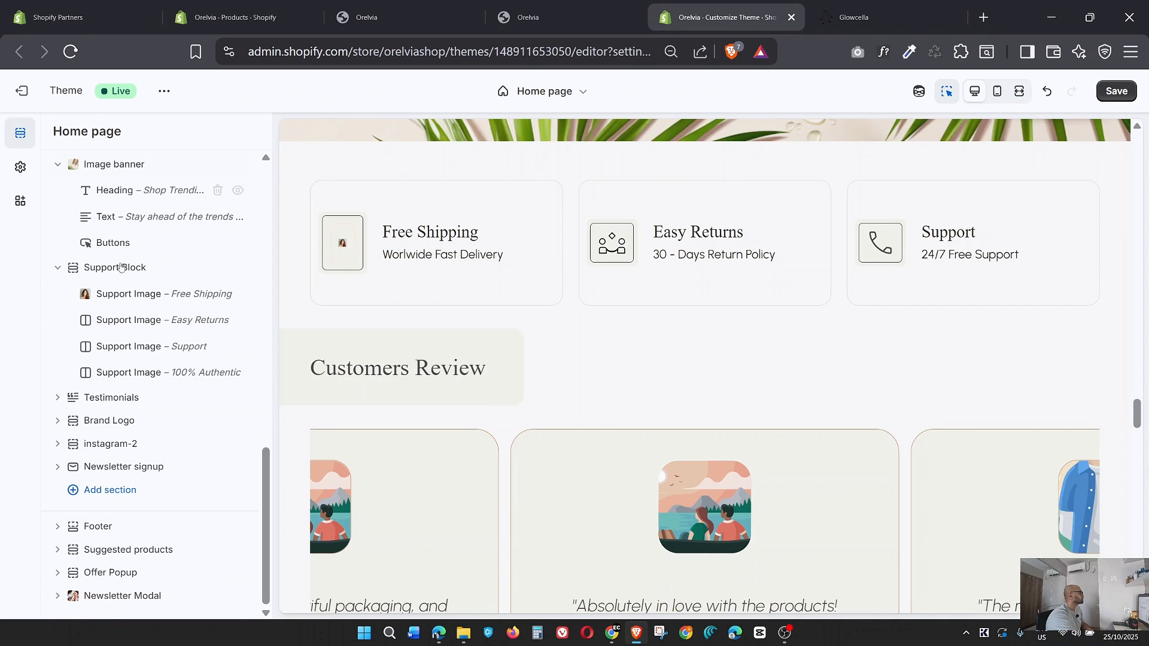
click(120, 296)
click(192, 200)
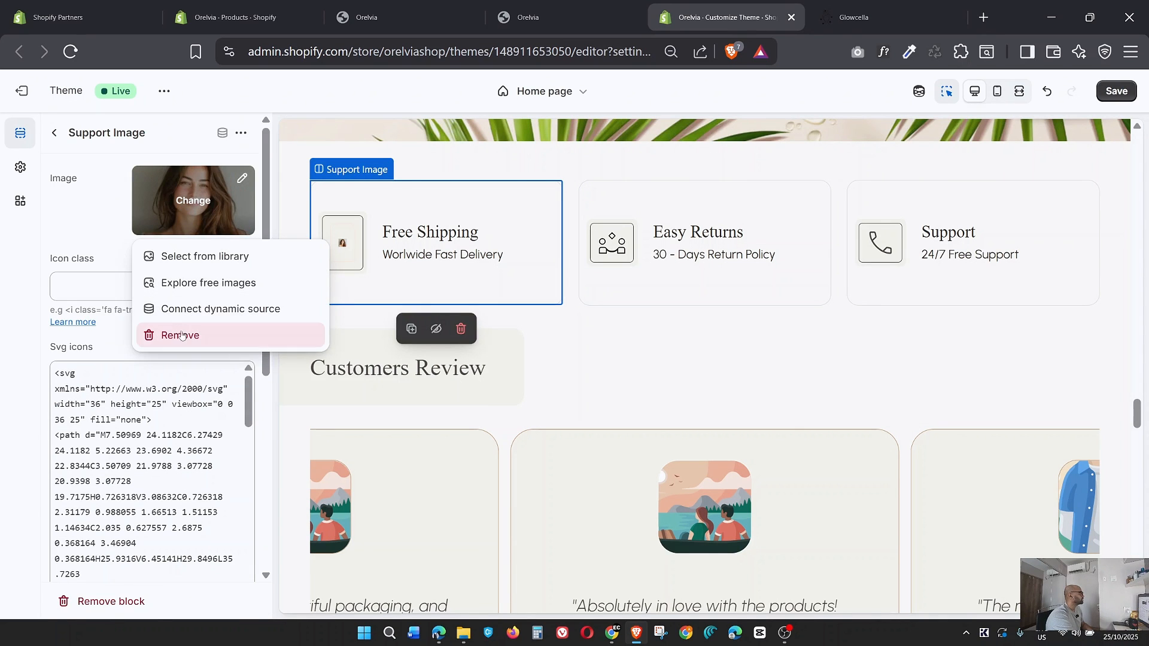
click(182, 336)
click(53, 134)
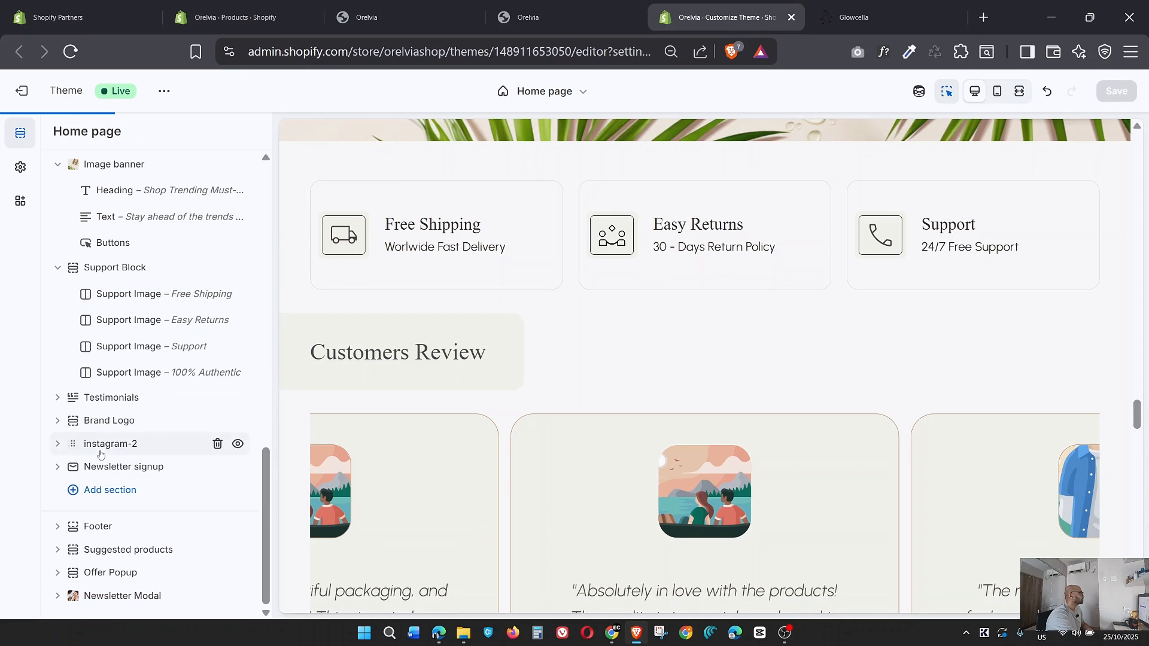
Expand the Testimonials section and set the Rectangle_41_a063 PNG portrait as the first Testimonial Text block's image.
click(57, 397)
click(124, 425)
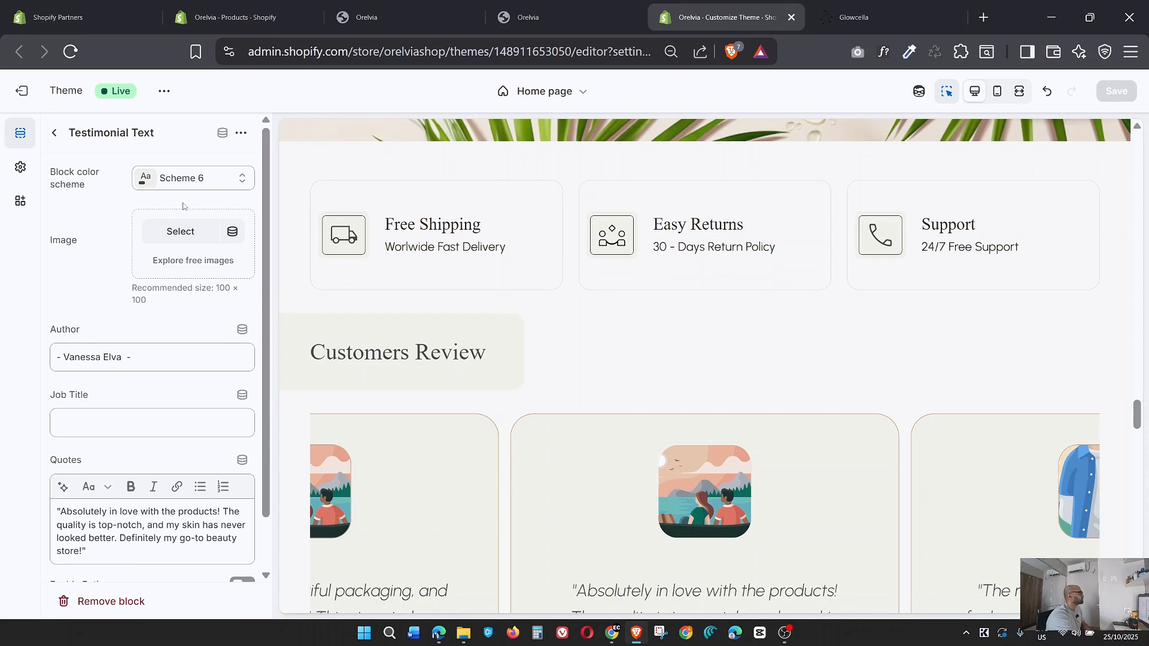
click(177, 234)
scroll(658, 431, down, 5)
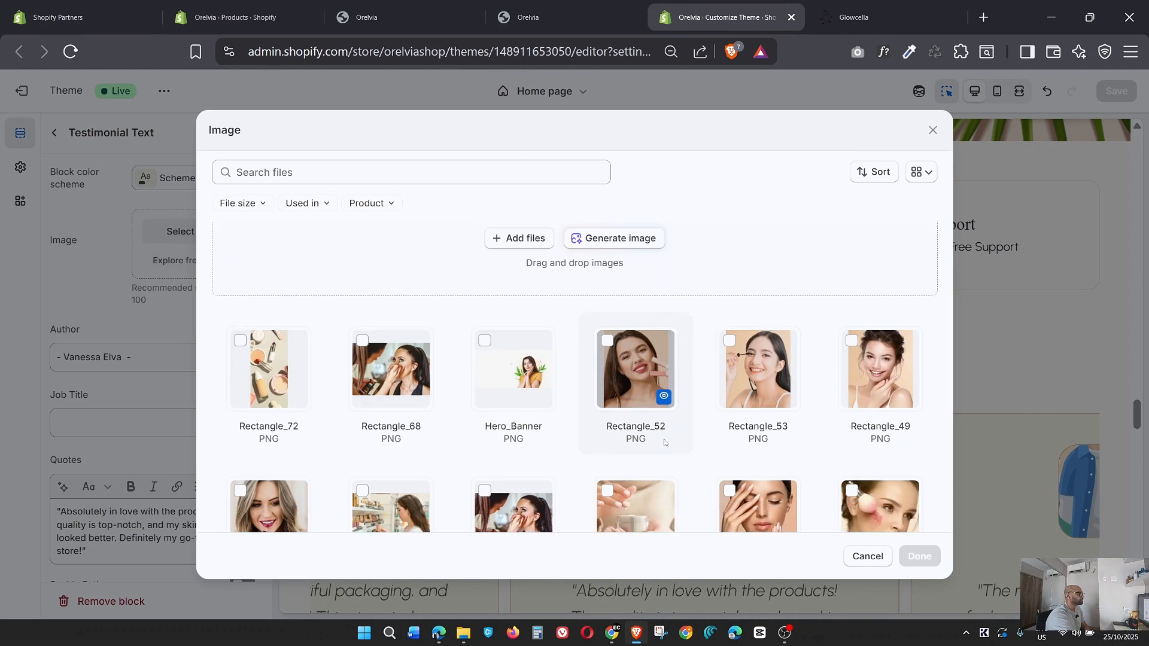
scroll(648, 414, down, 4)
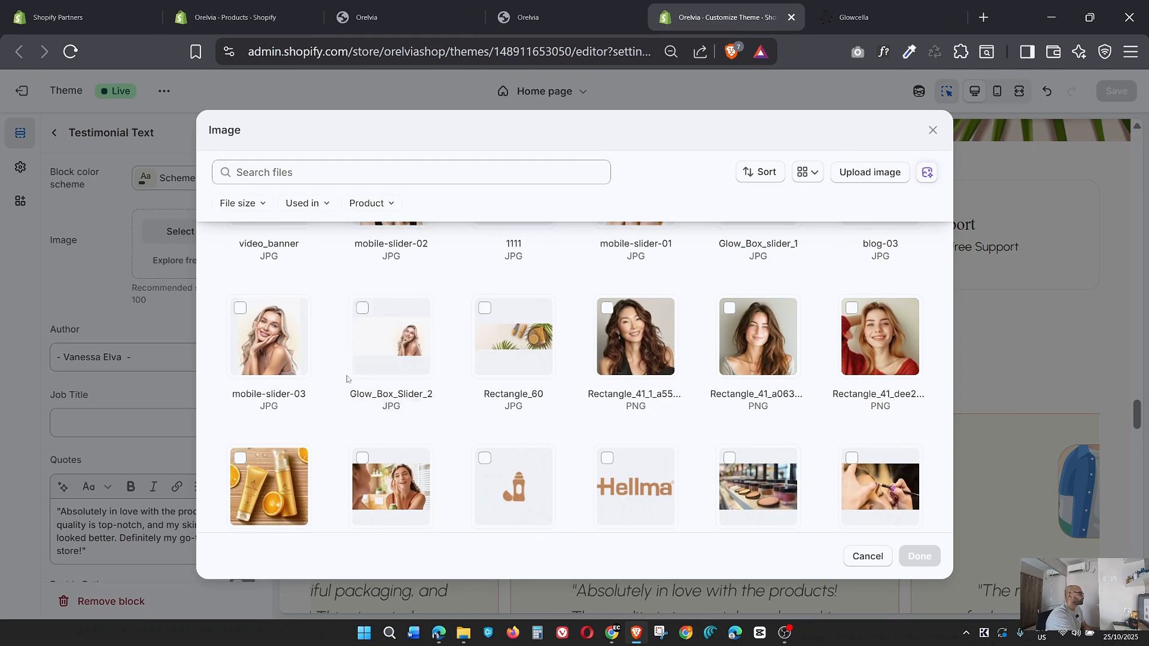
click(757, 336)
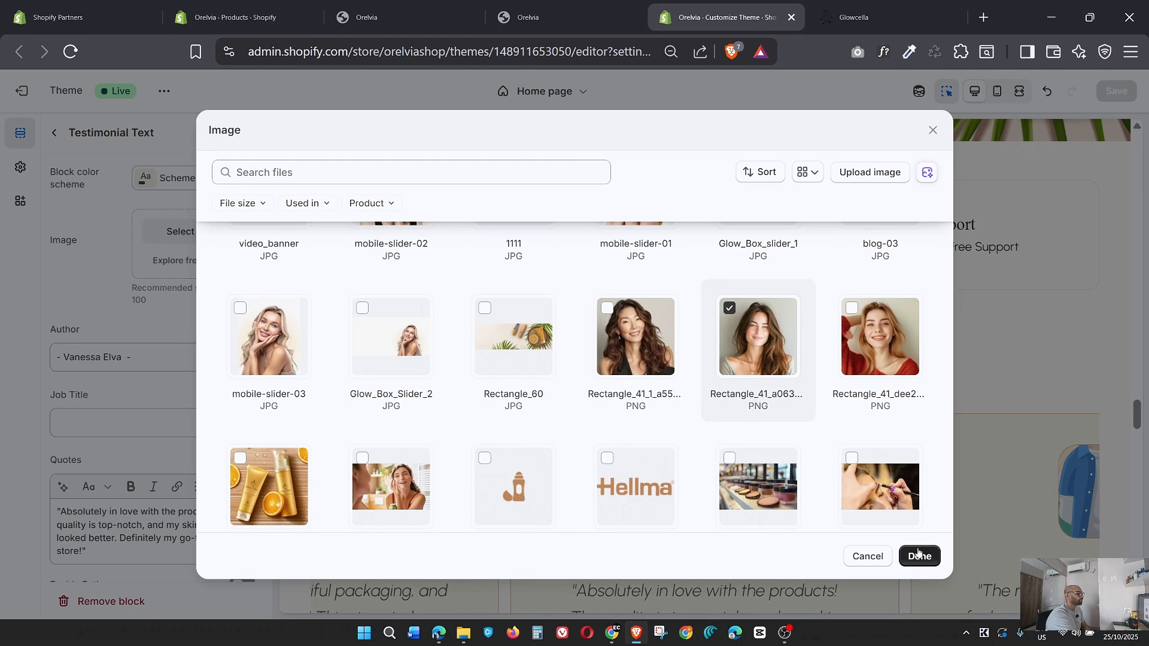
click(919, 555)
click(53, 132)
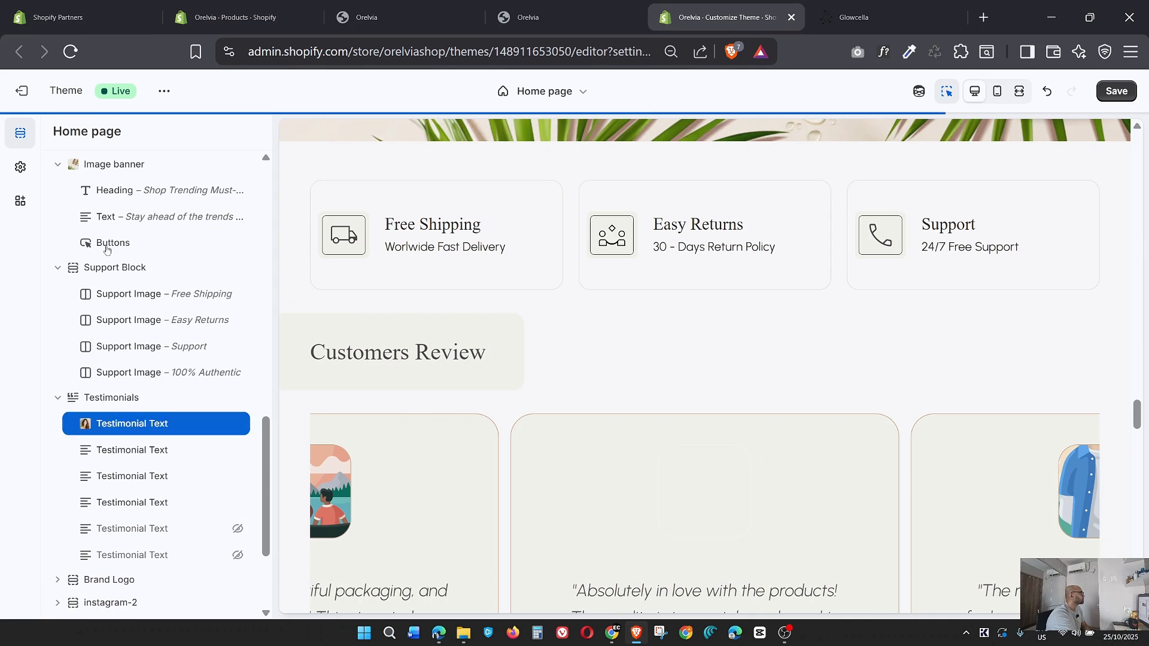
Set the Rectangle_41_1_a55 PNG portrait as the second Testimonial Text block's image.
click(117, 448)
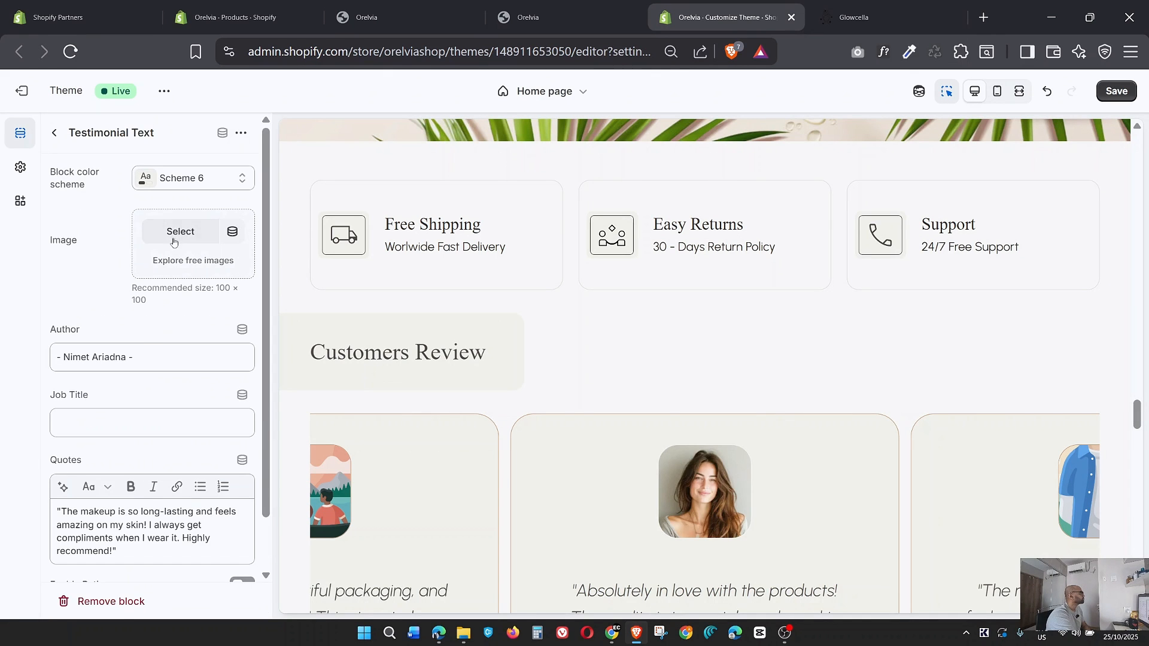
click(174, 231)
scroll(713, 445, down, 5)
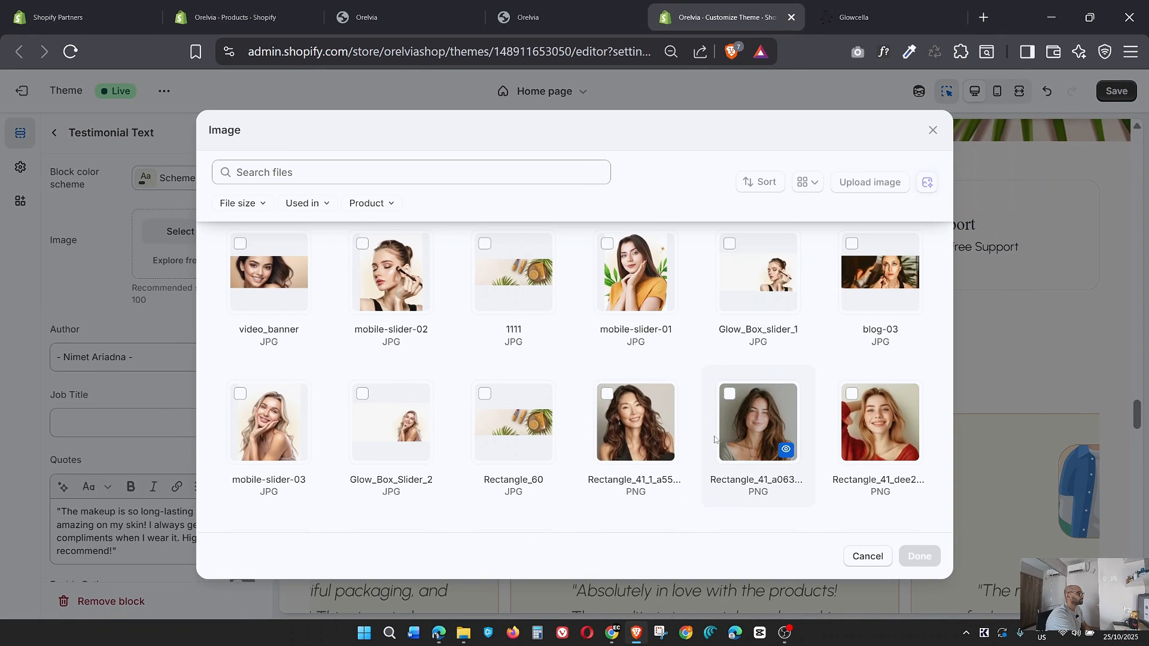
click(636, 427)
click(920, 556)
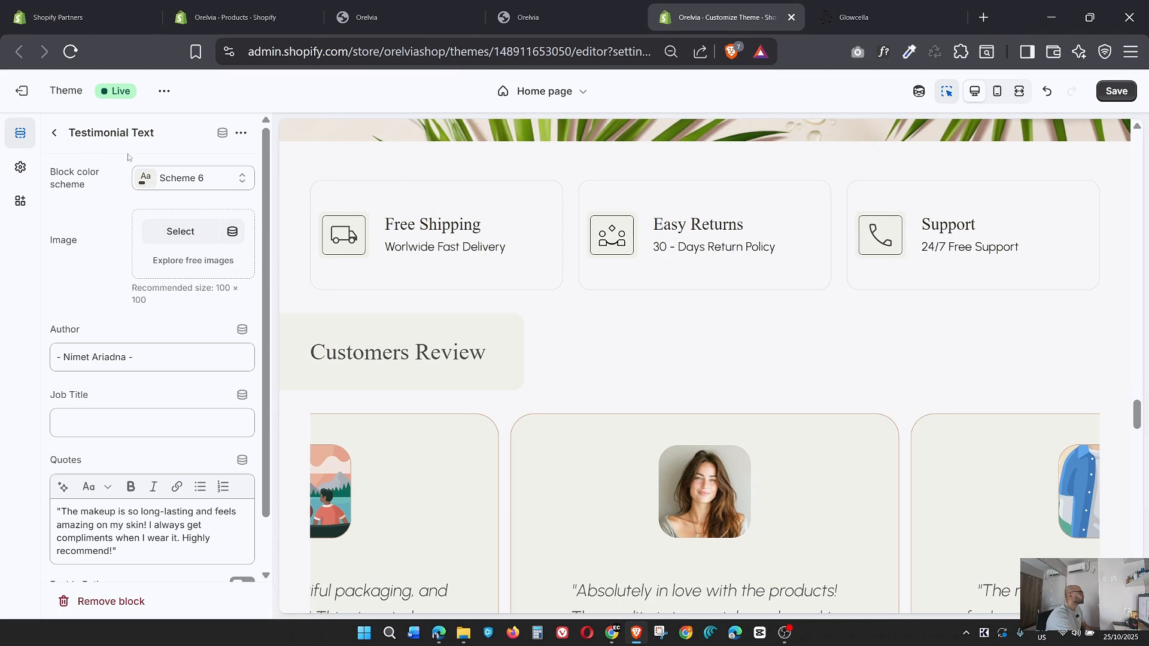
click(54, 132)
Set the Rectangle_41_dee2 PNG portrait as the third Testimonial Text block's image.
click(123, 478)
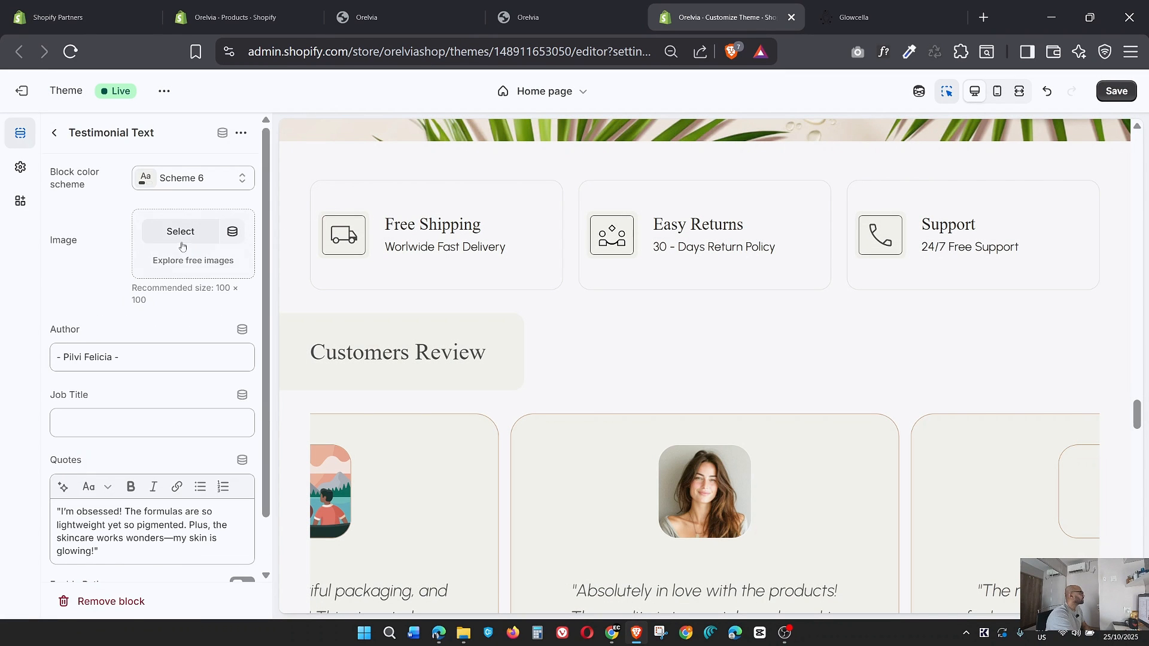
click(180, 231)
scroll(790, 418, down, 6)
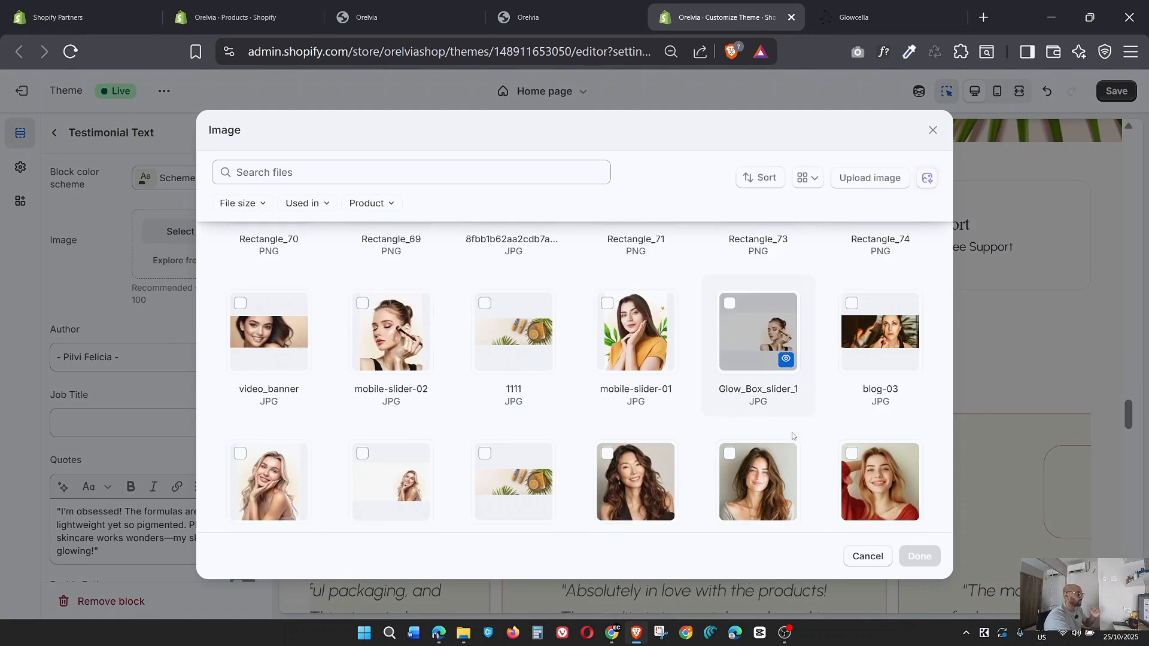
click(859, 371)
click(920, 556)
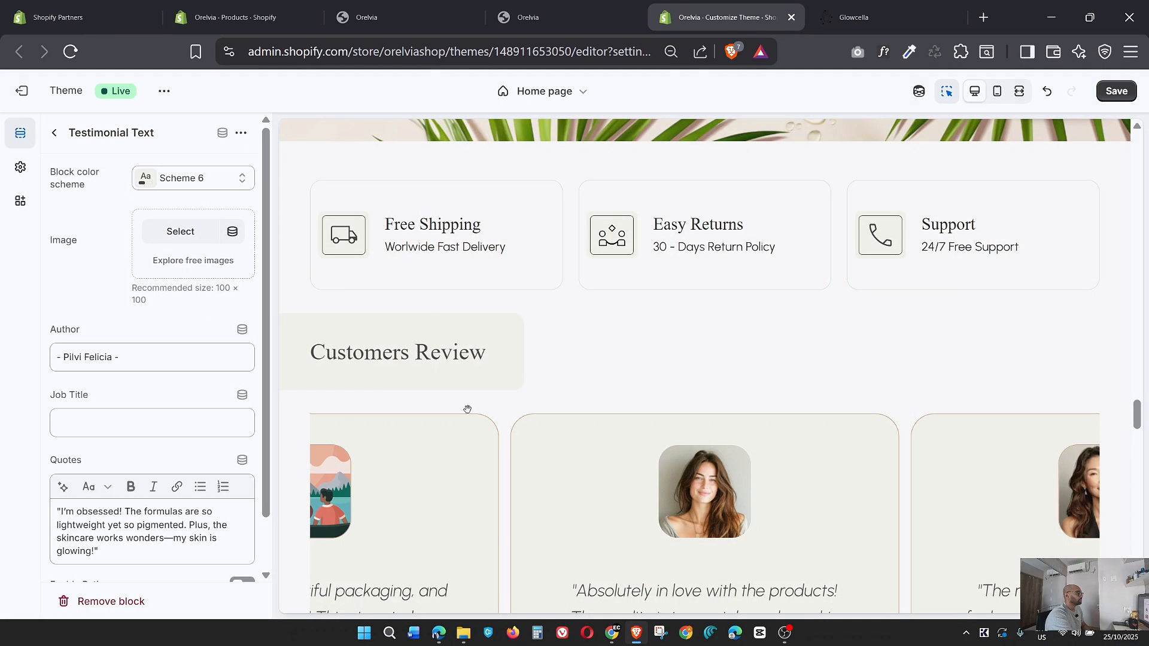
click(54, 134)
Set the home-testimonial-1 JPG portrait as the fourth Testimonial Text block's image.
scroll(126, 419, down, 3)
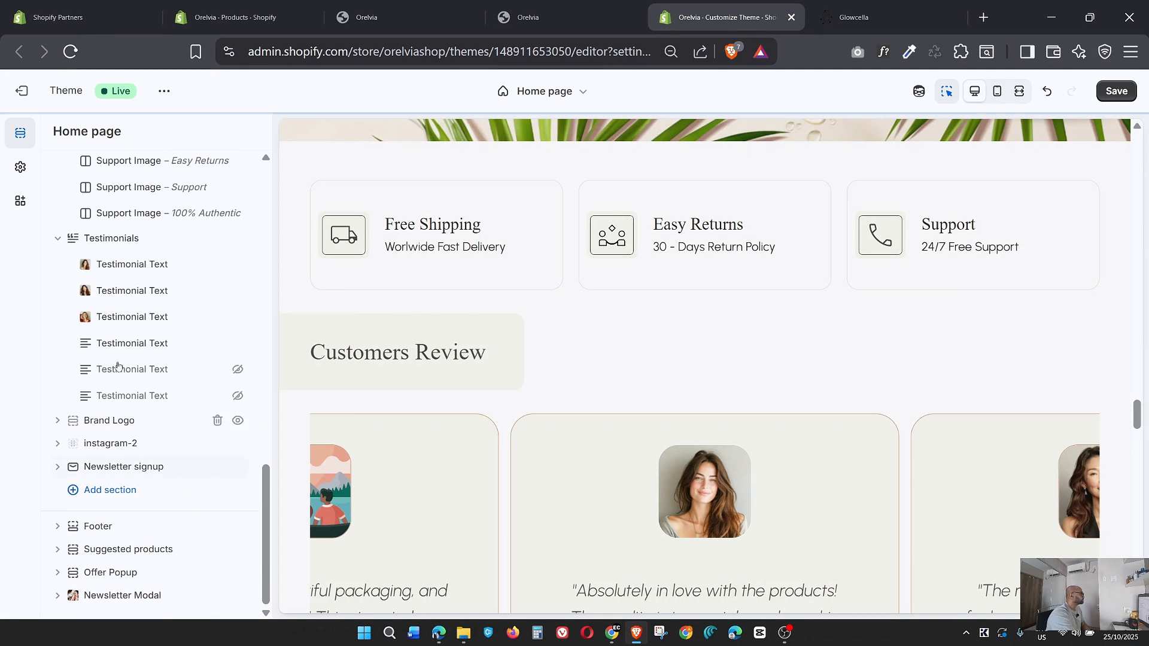
click(116, 347)
click(180, 231)
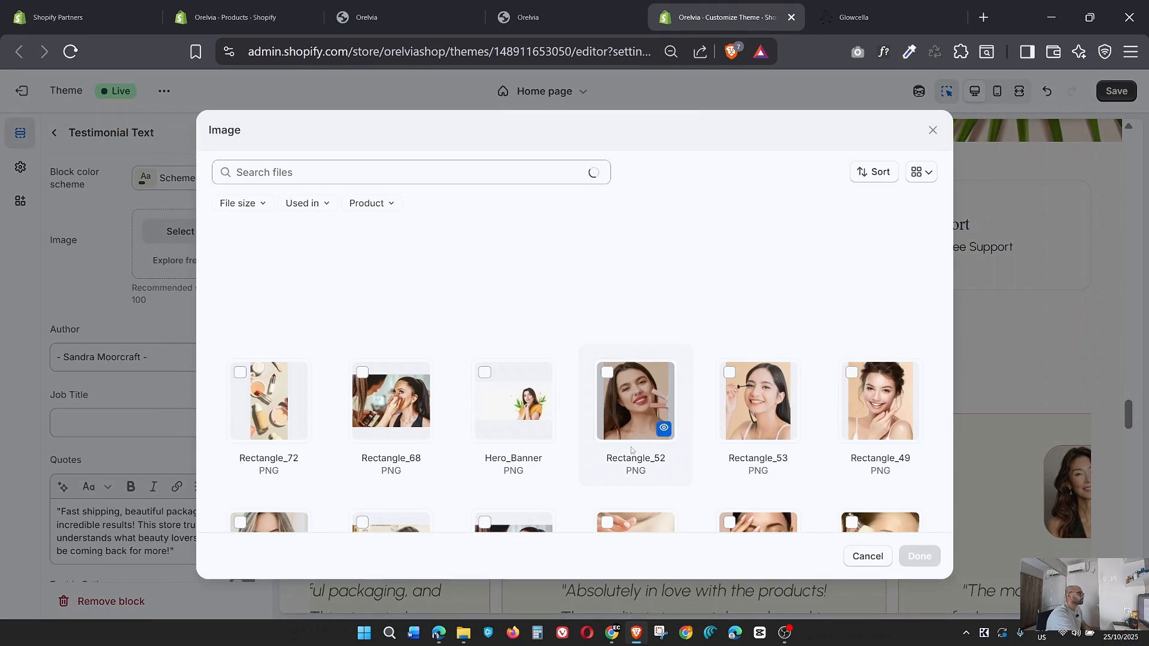
scroll(855, 444, down, 10)
click(855, 443)
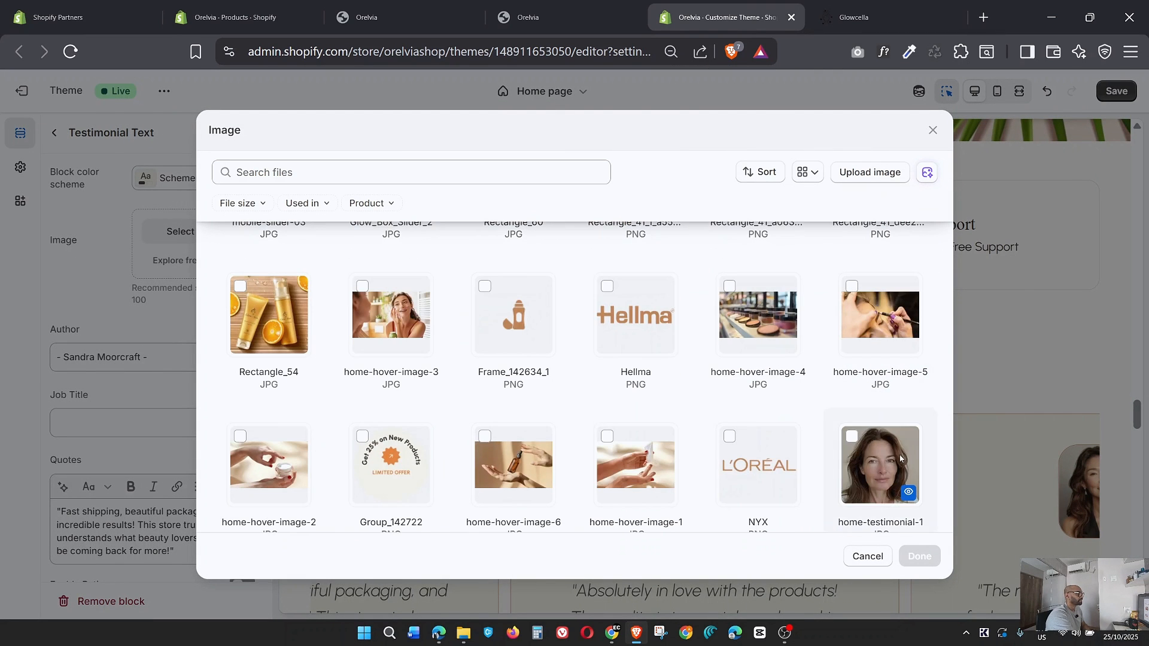
click(919, 556)
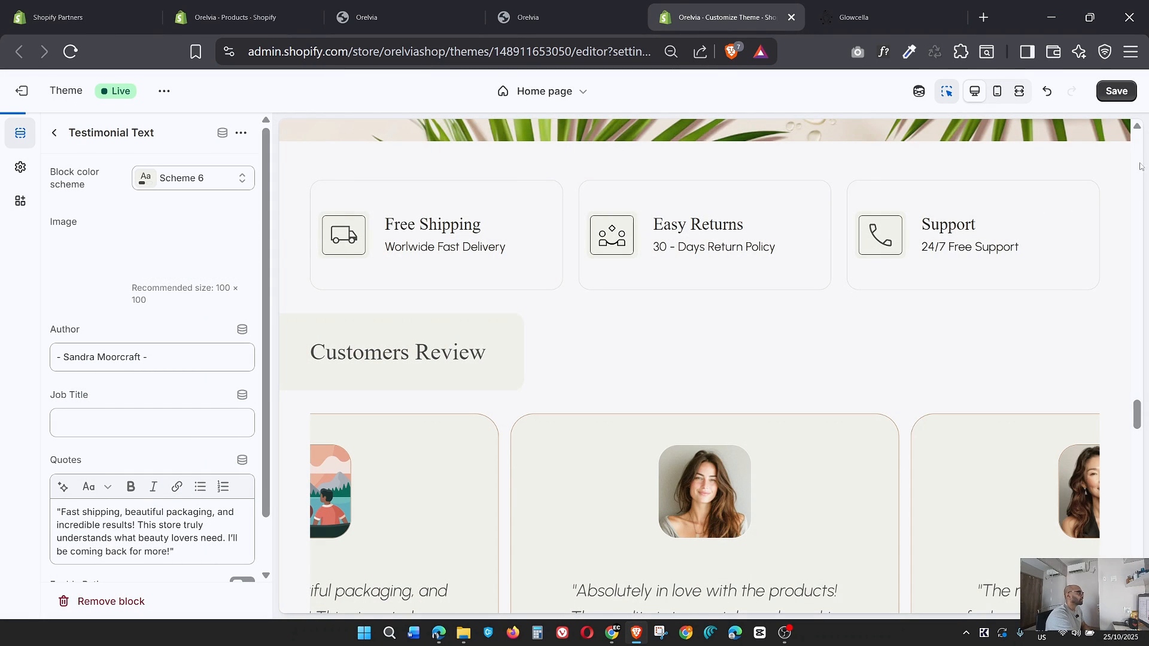
Look over the fourth Testimonial Text block's settings and save the home page changes.
scroll(159, 425, down, 1)
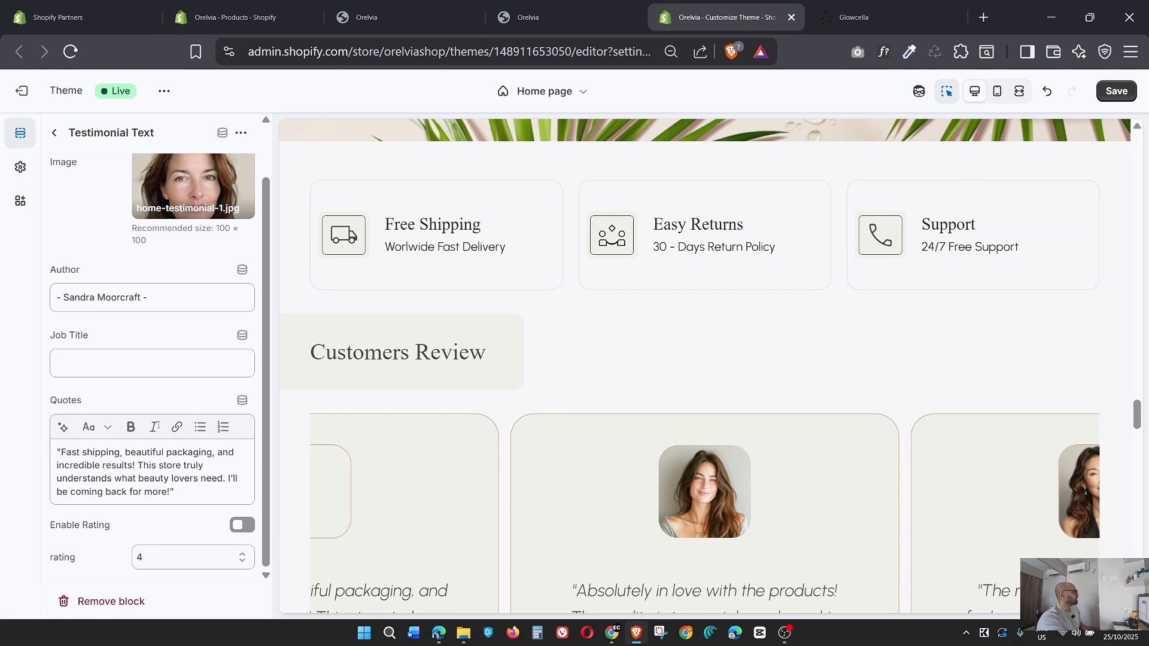
scroll(167, 425, up, 1)
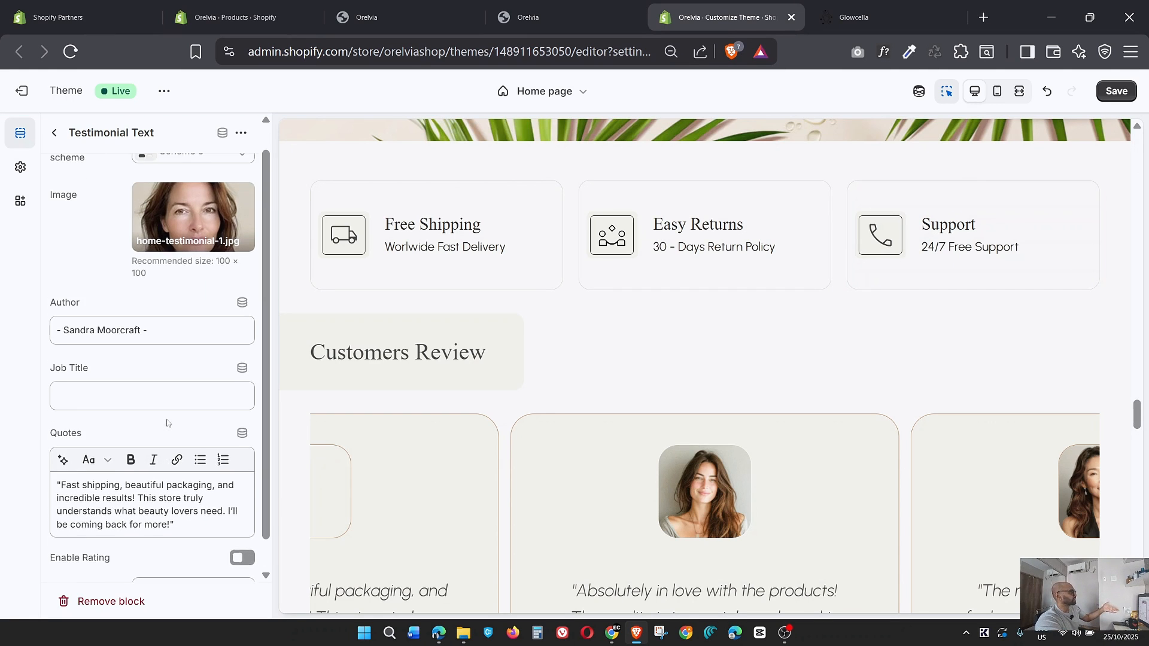
scroll(171, 406, down, 1)
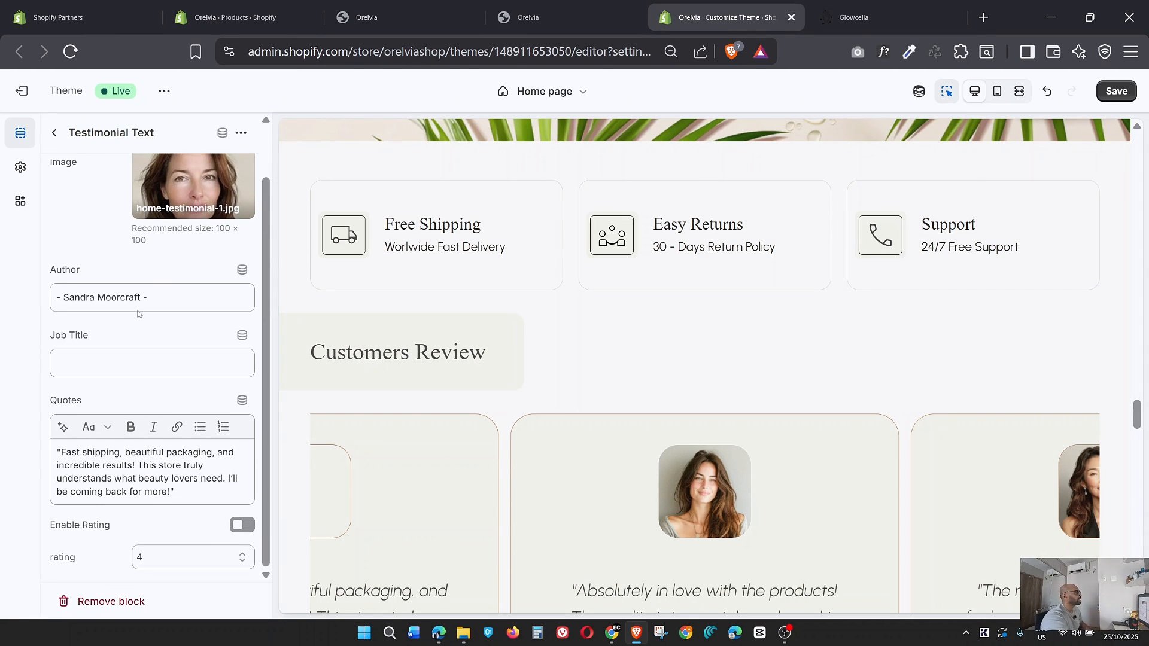
scroll(138, 313, up, 1)
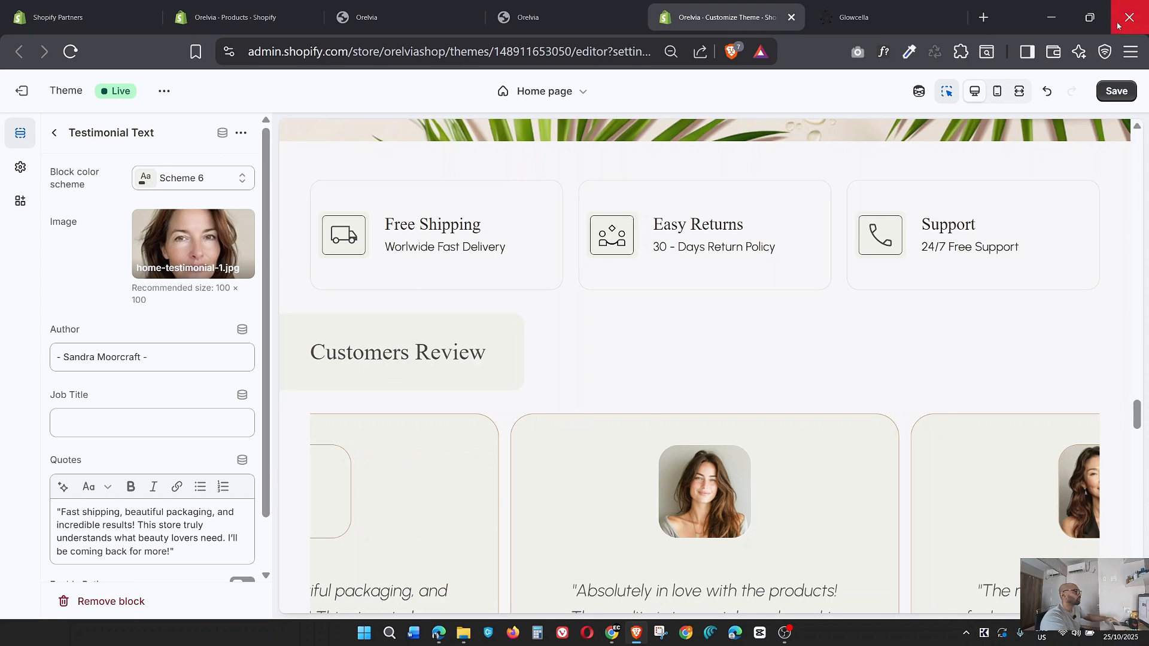
click(1117, 91)
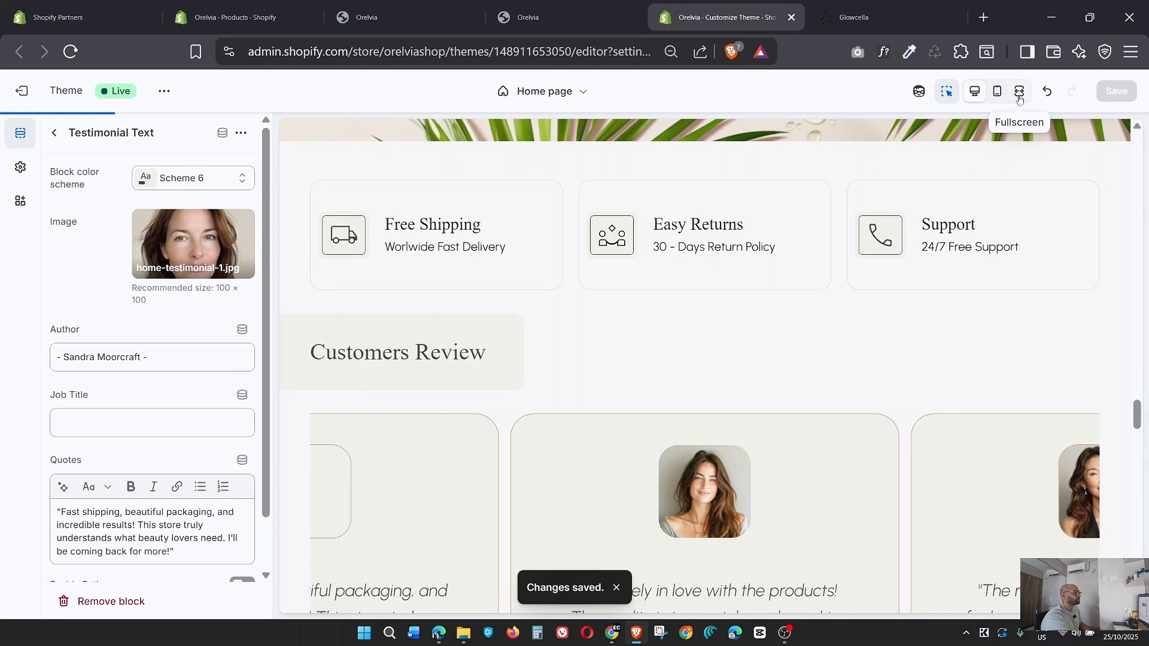
Preview the home page in fullscreen from the customer reviews down to the Instagram section, and return to the desktop view.
click(1019, 92)
scroll(443, 370, down, 10)
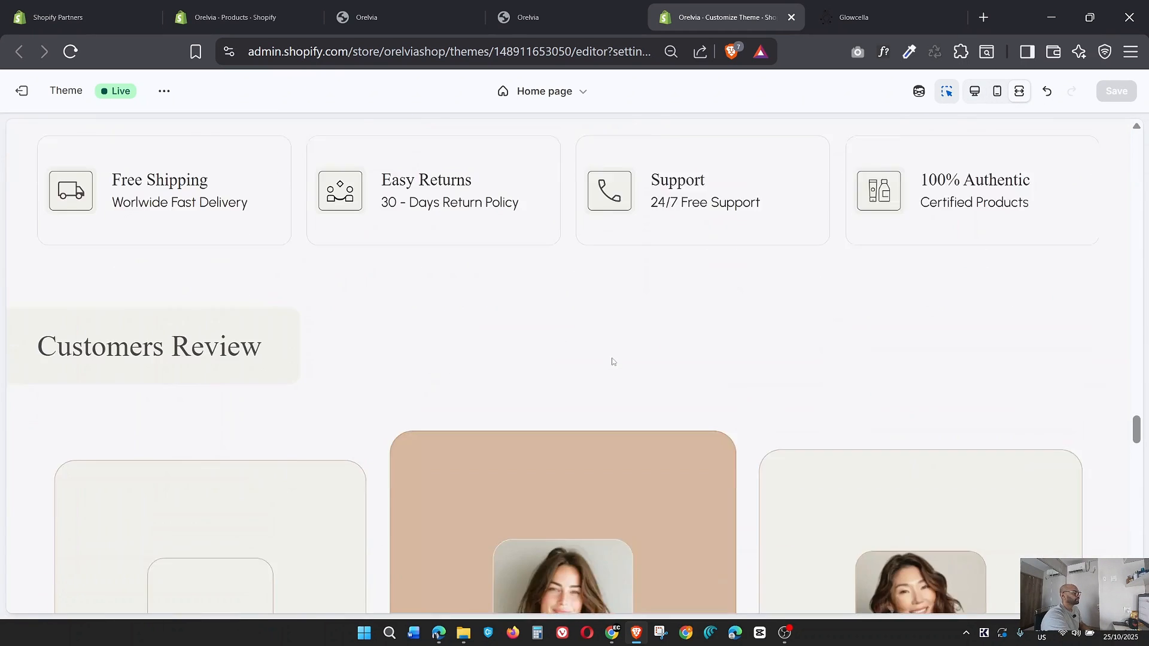
scroll(612, 360, down, 15)
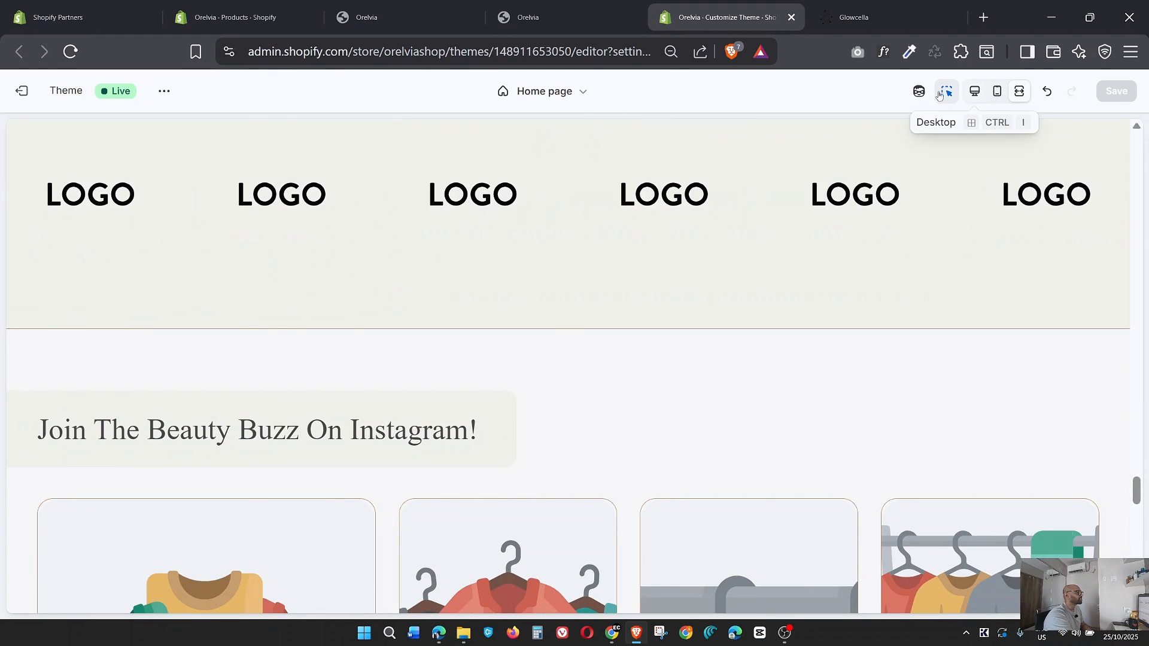
click(974, 91)
Expand the Brand Logo section and set the Hellma PNG as the first Logo block's image.
click(54, 133)
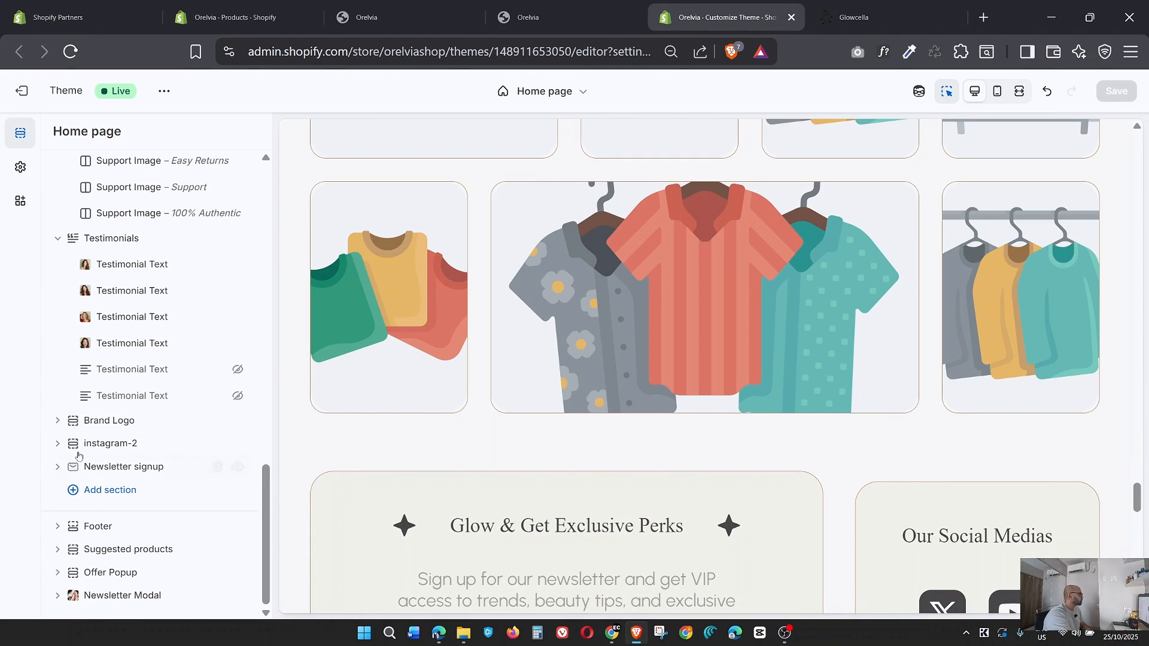
click(58, 421)
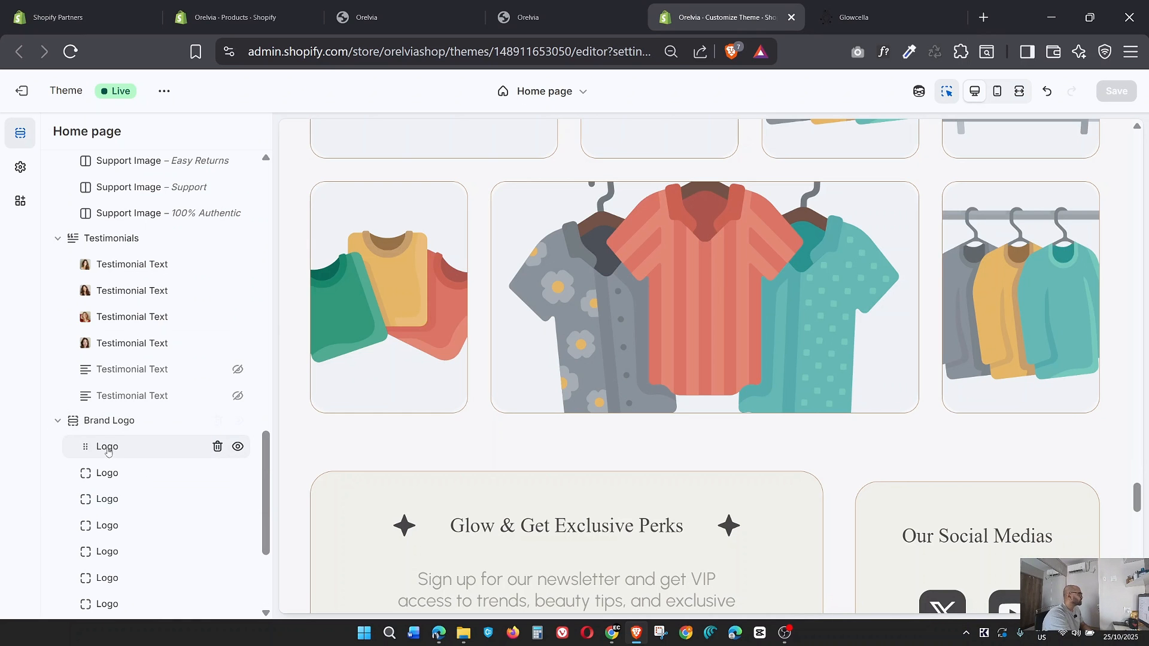
click(107, 447)
click(177, 191)
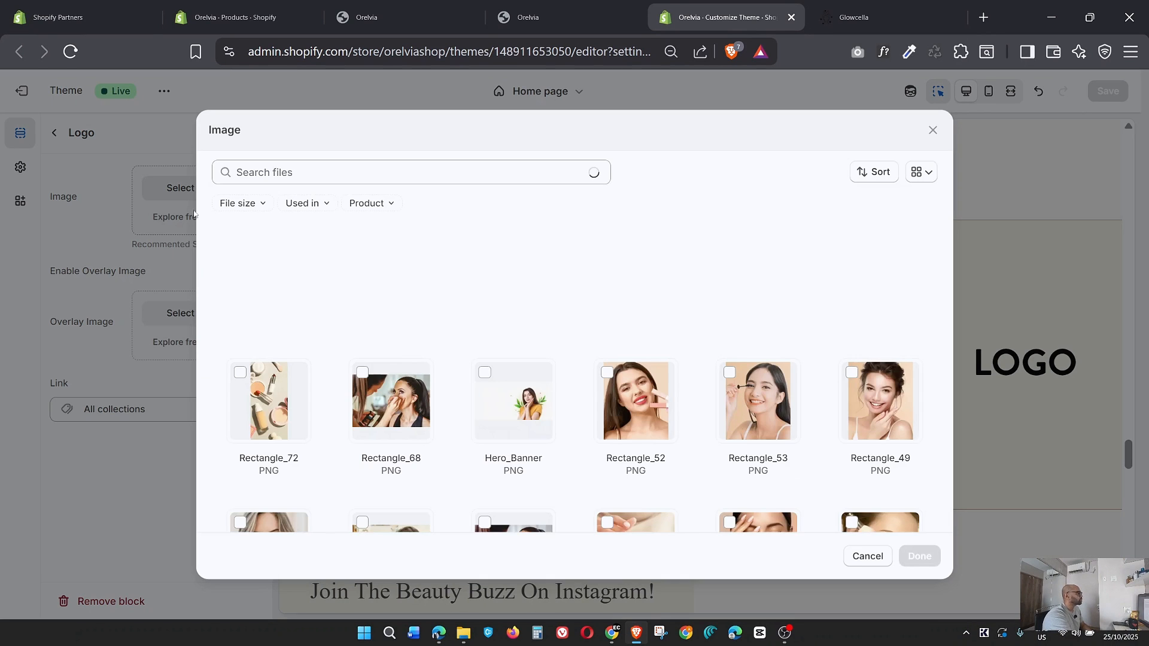
scroll(496, 377, down, 9)
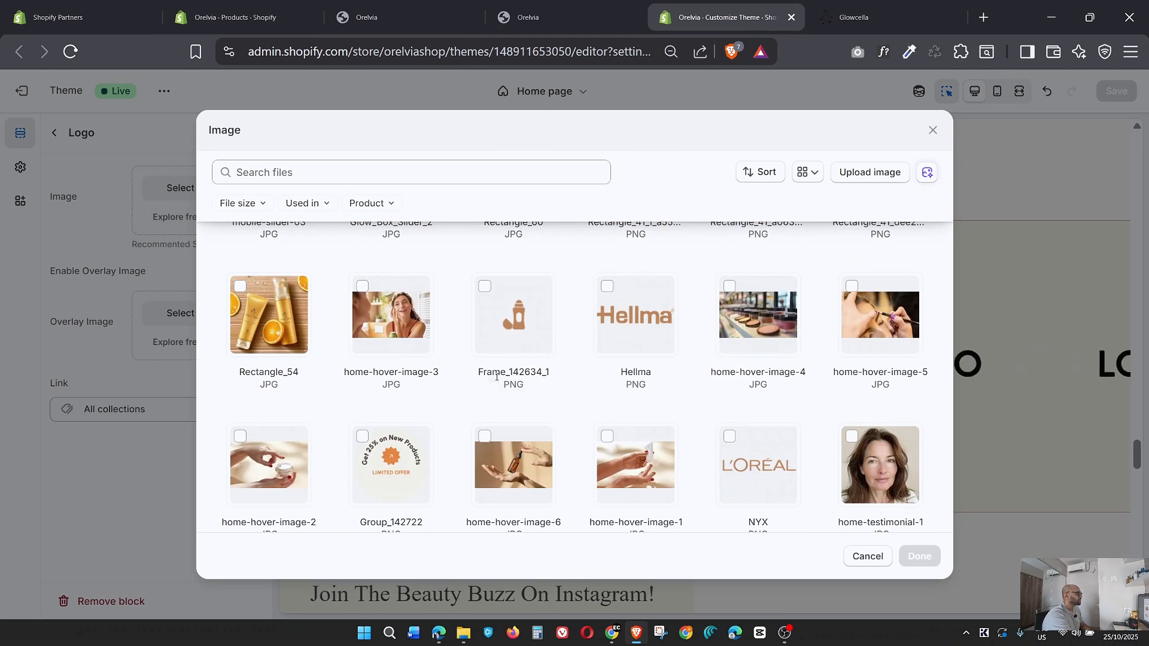
click(641, 338)
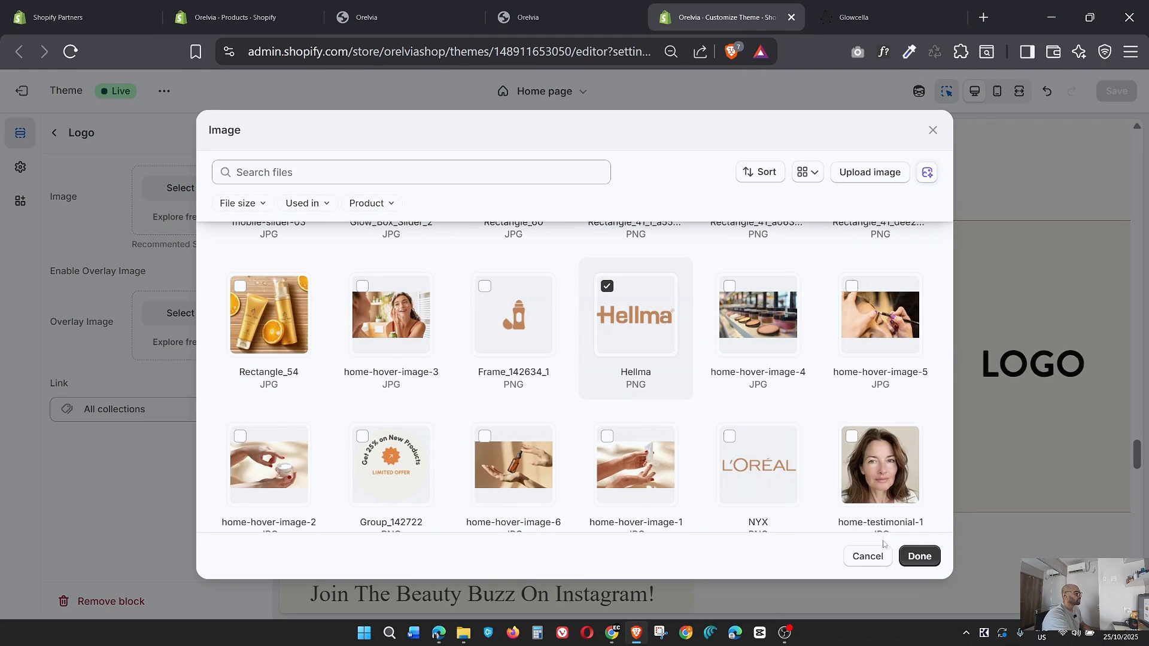
click(916, 556)
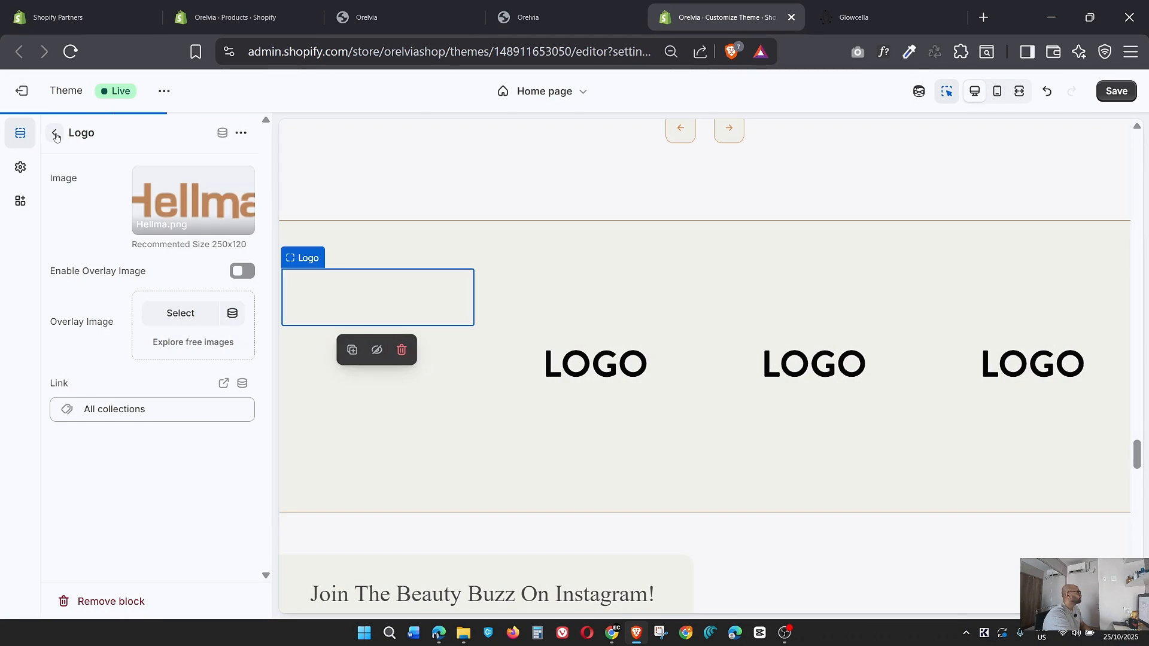
Set the NYX PNG showing the L'Oréal logo as the second Logo block's image.
click(20, 132)
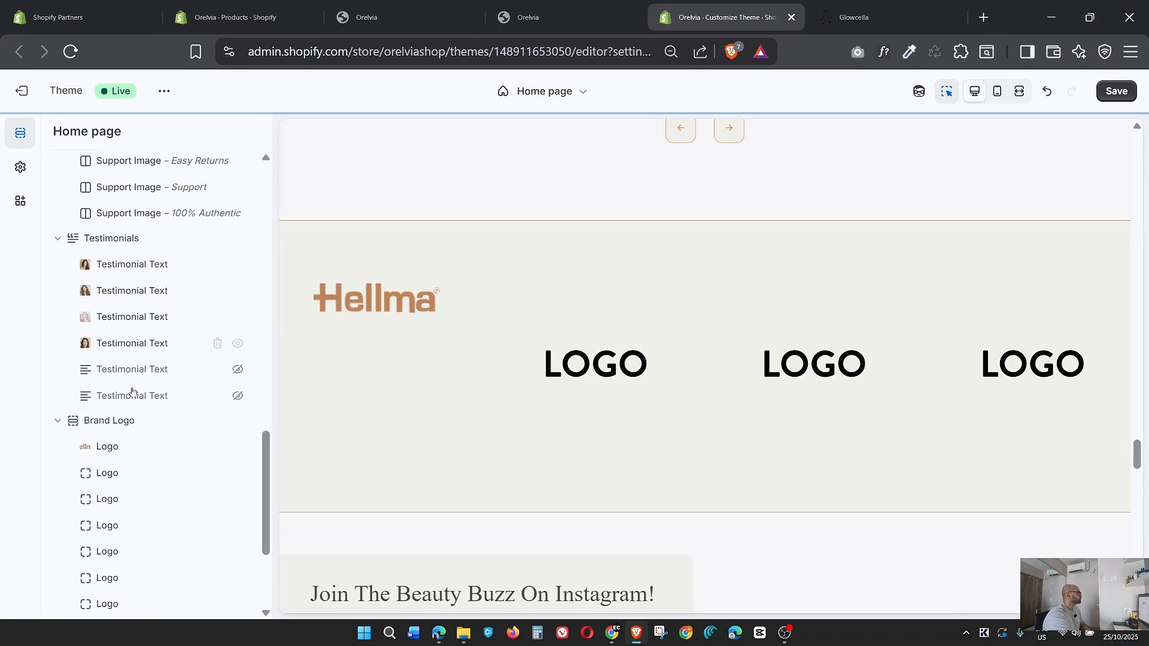
click(120, 460)
click(180, 188)
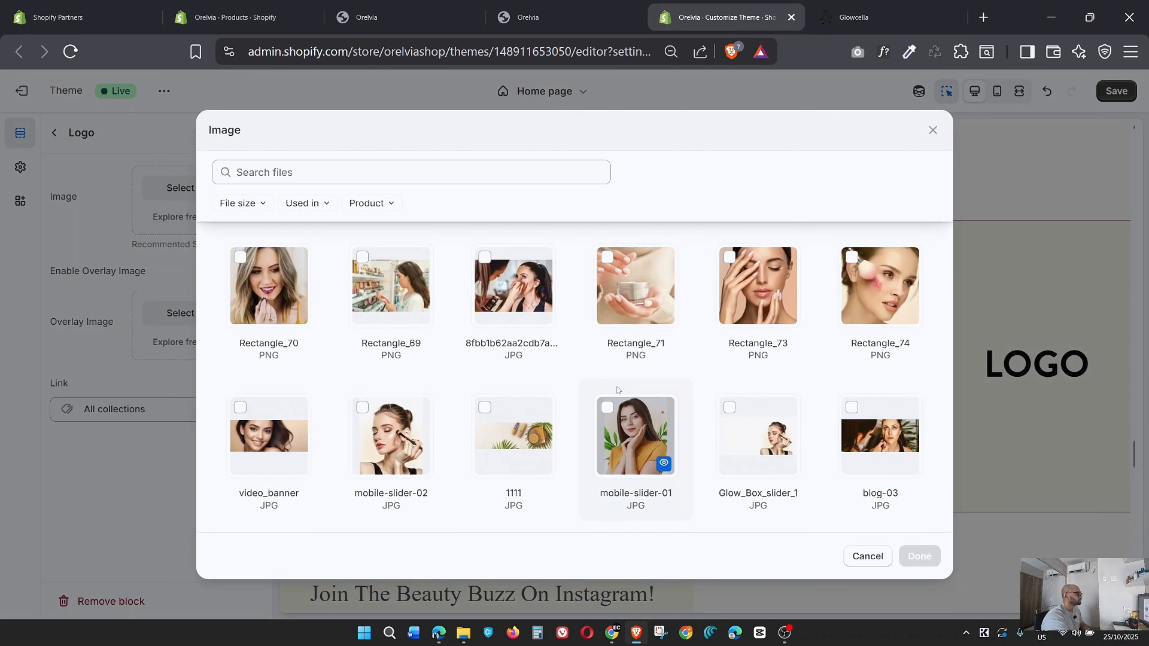
scroll(617, 390, down, 8)
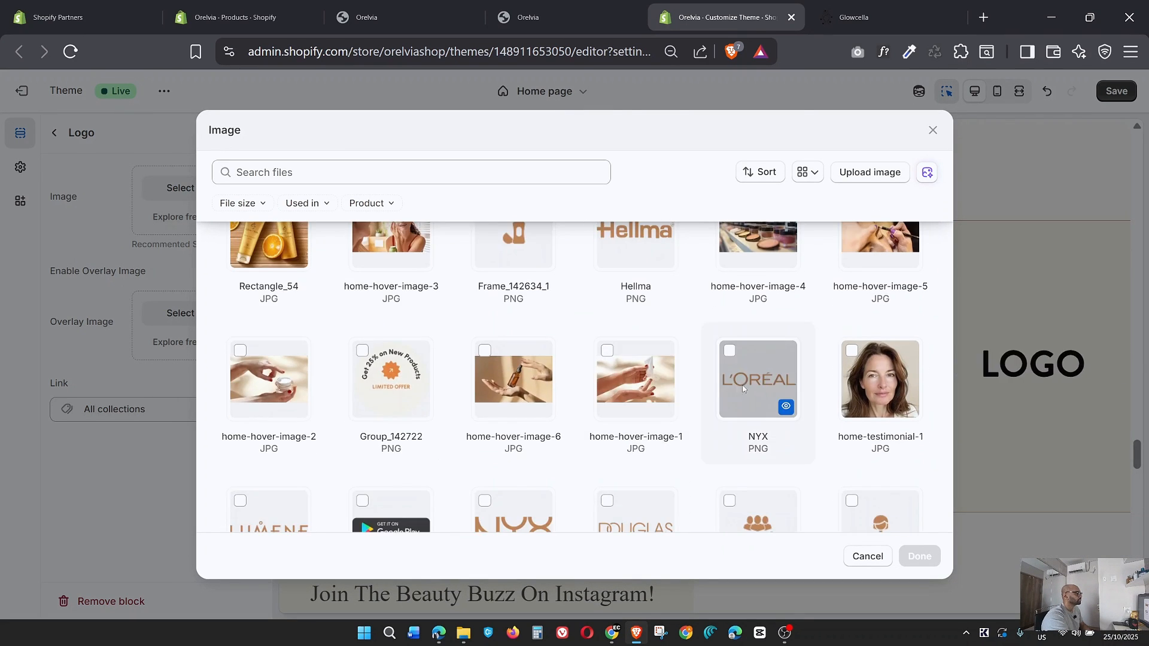
click(742, 390)
click(919, 556)
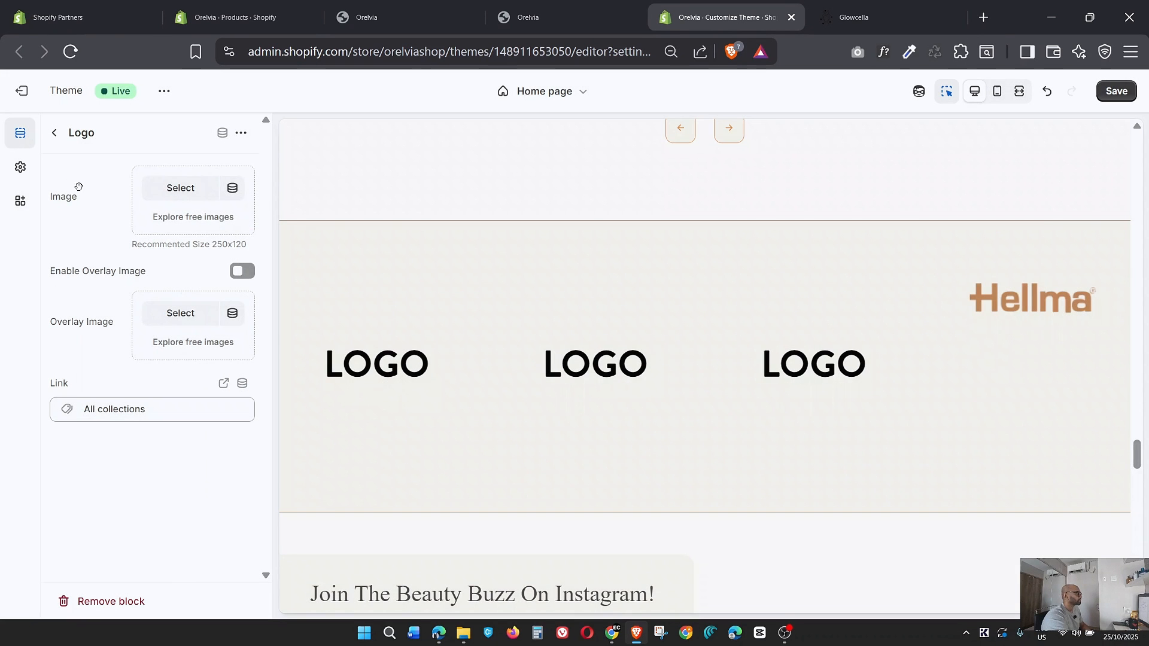
Set the NYX_3 PNG showing the Lumene logo as the third Logo block's image.
click(54, 132)
click(120, 499)
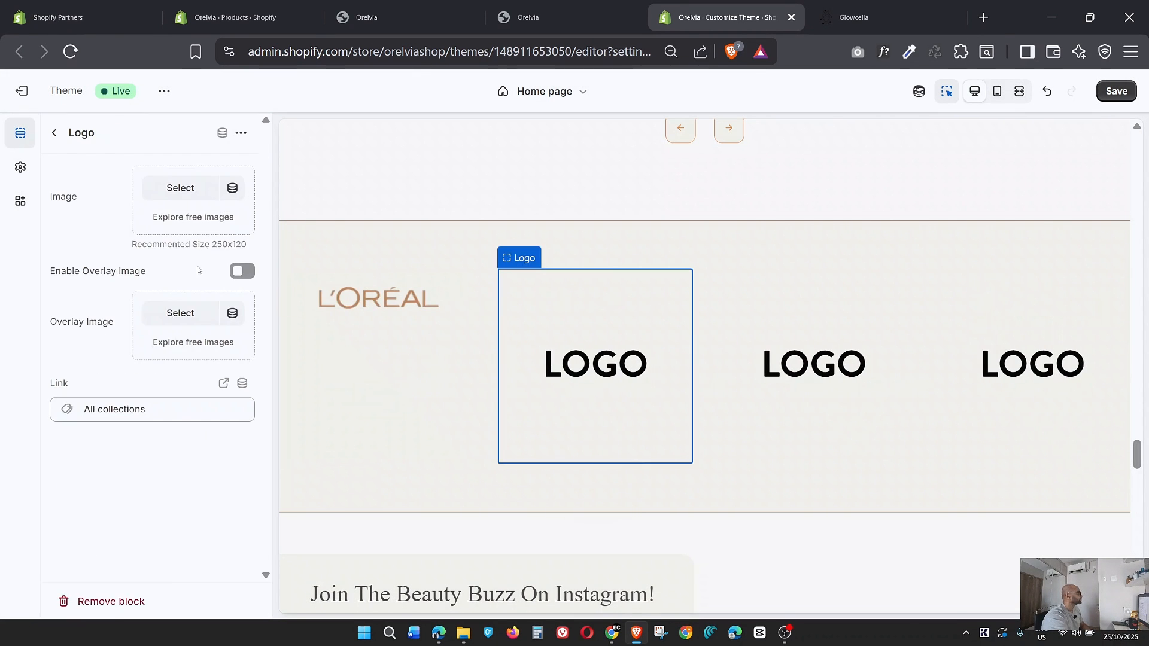
click(180, 190)
scroll(572, 442, down, 5)
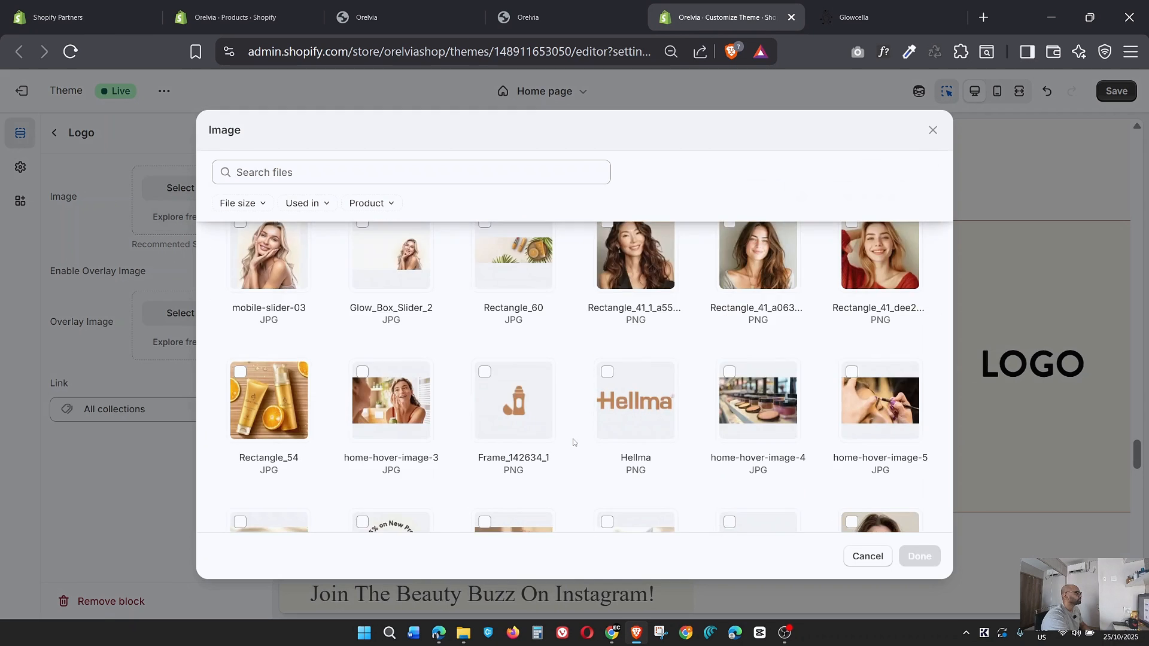
scroll(573, 441, down, 5)
click(258, 449)
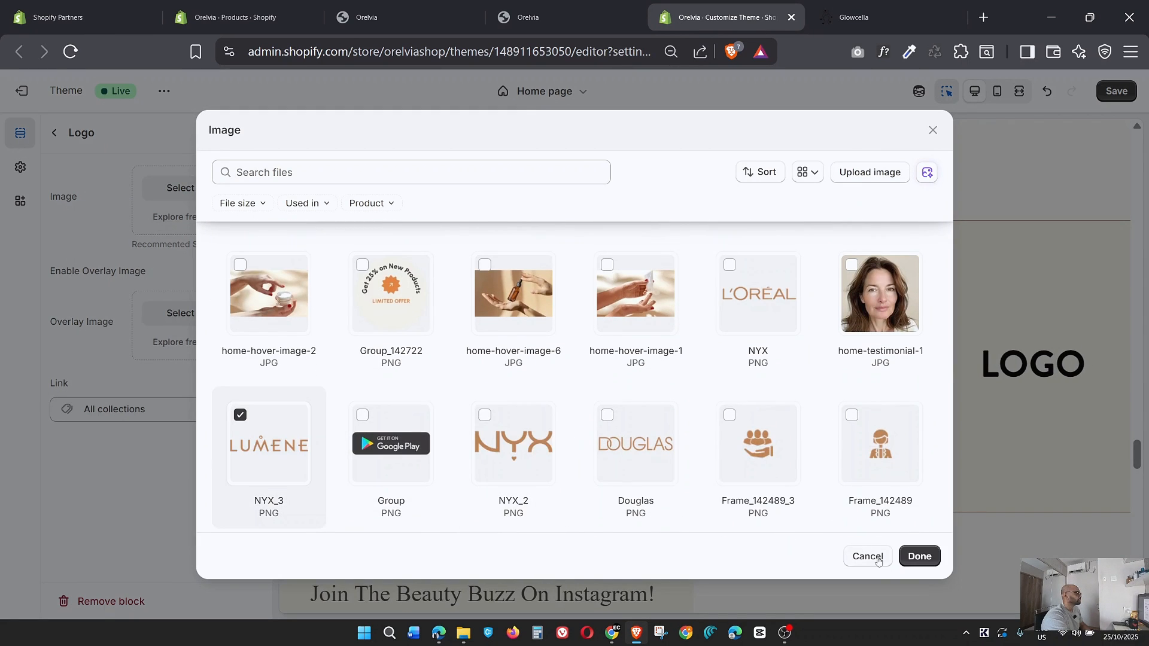
click(920, 556)
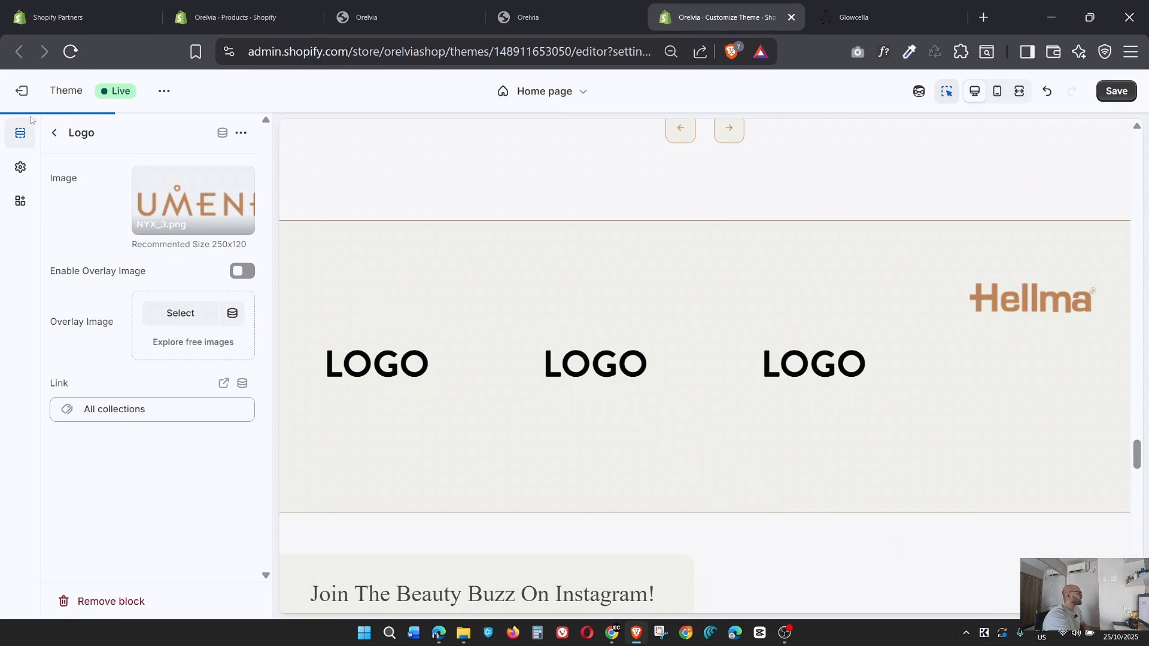
Set the Douglas PNG as the fourth Logo block's image in the Brand Logo section.
click(55, 134)
scroll(108, 419, down, 3)
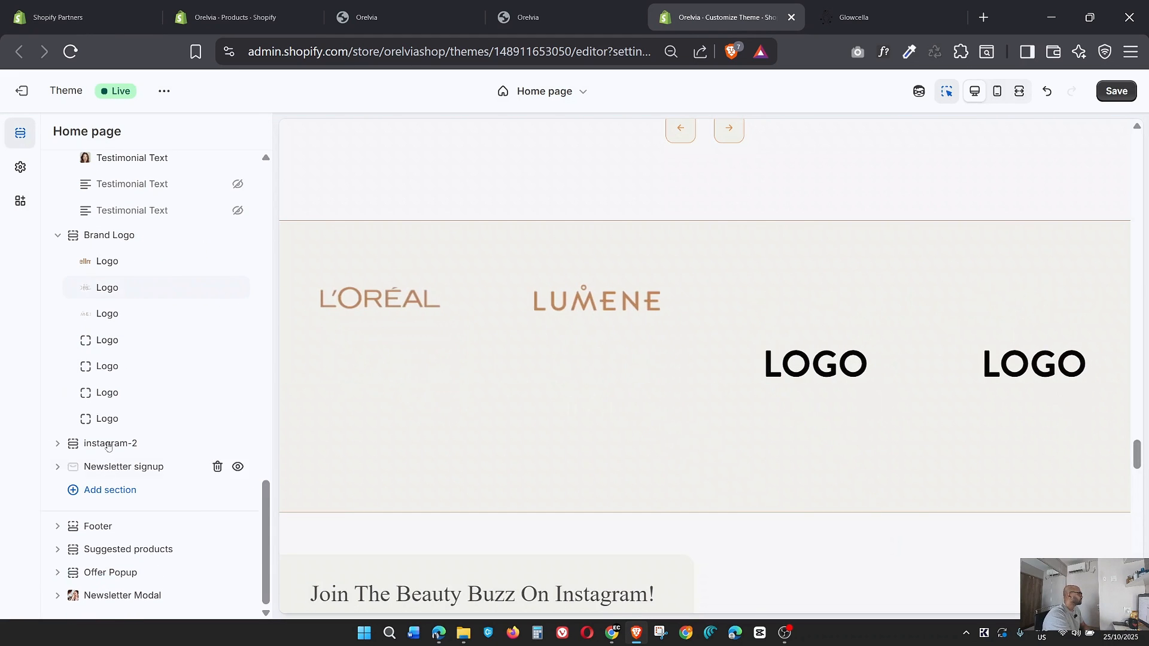
click(109, 349)
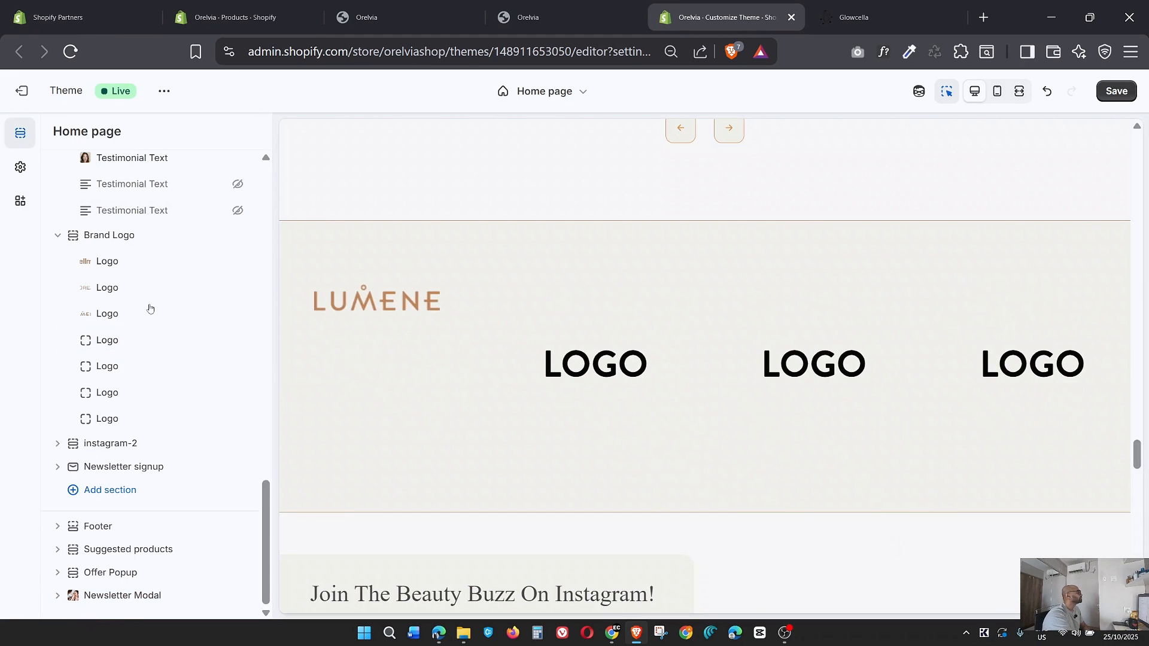
click(108, 347)
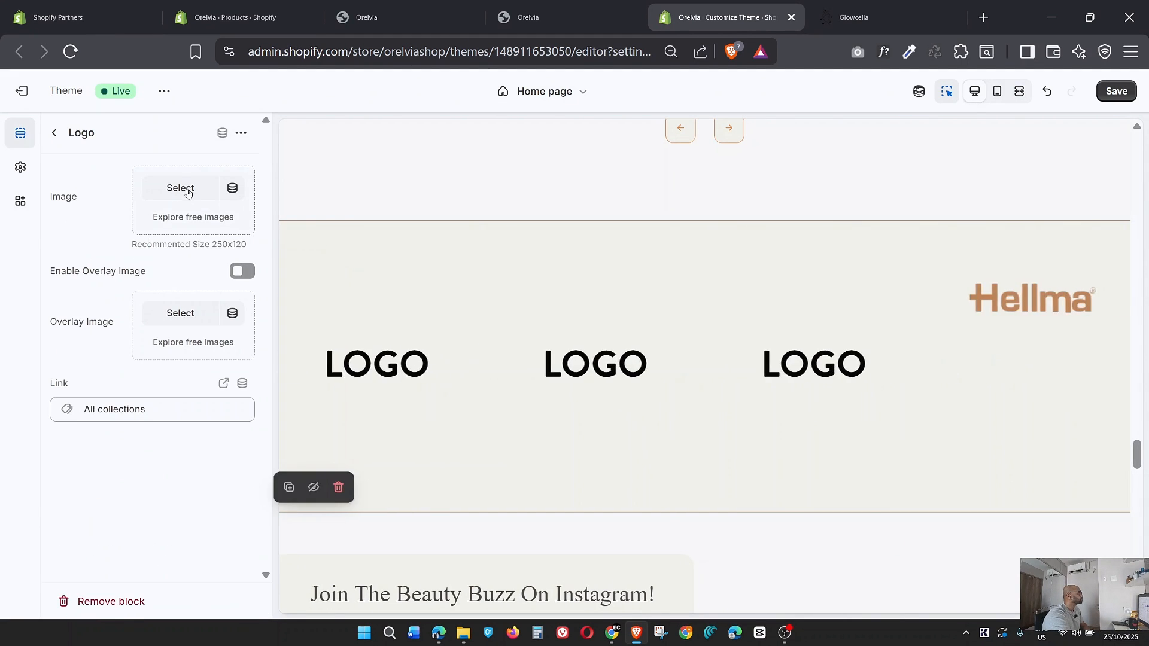
click(180, 187)
scroll(701, 407, down, 10)
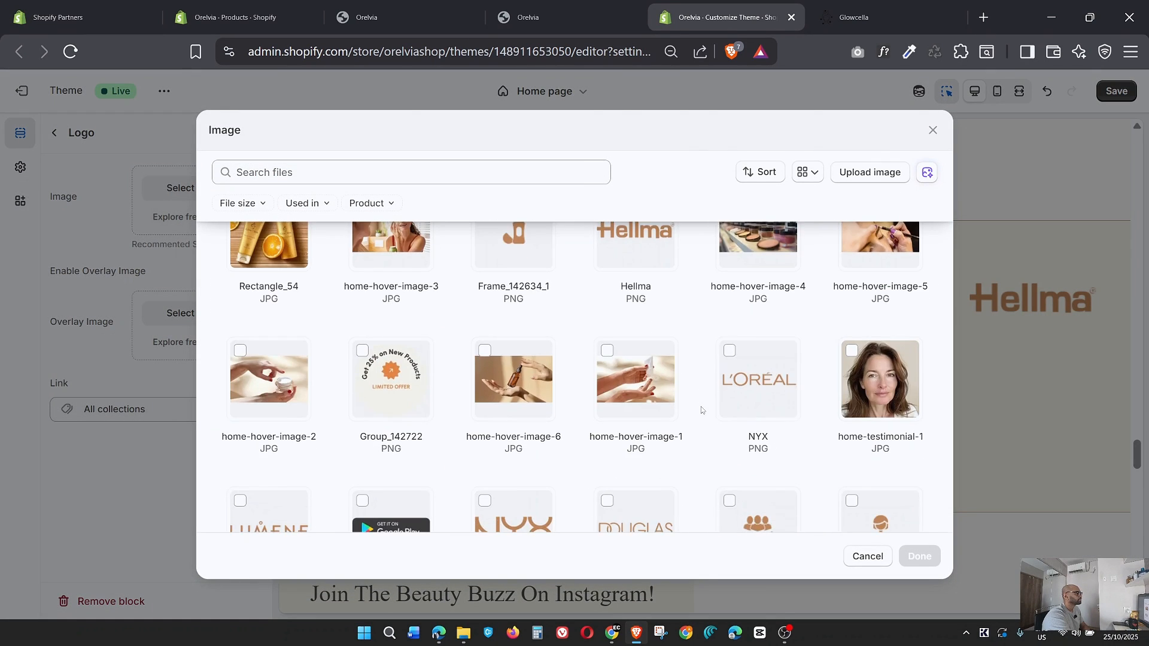
click(620, 377)
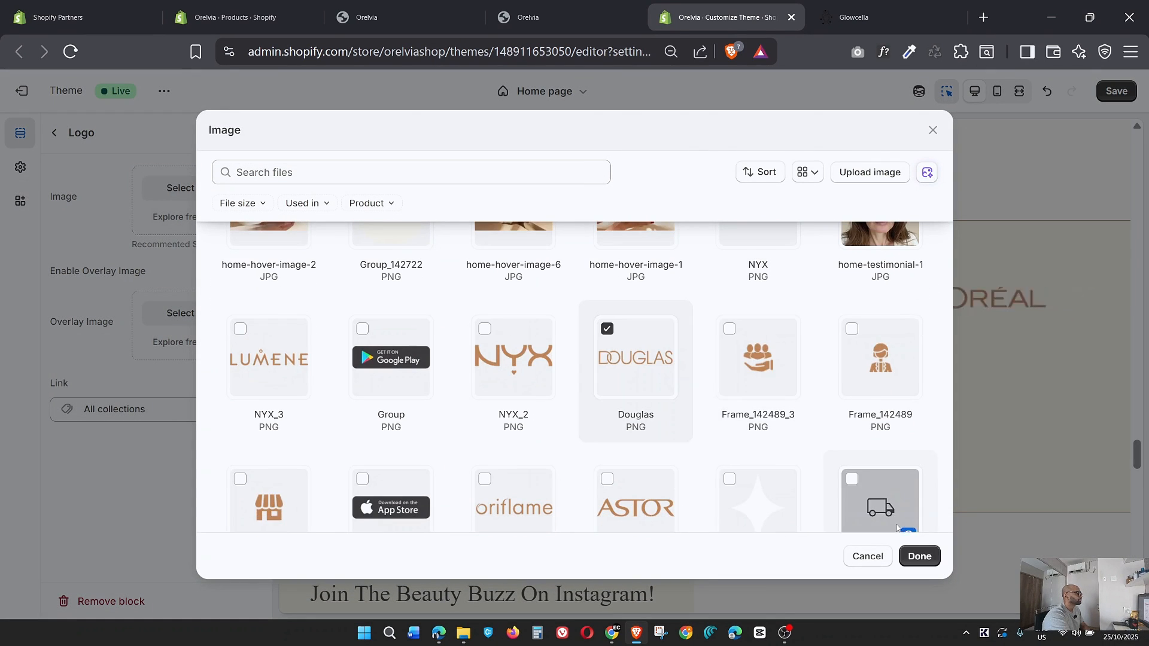
click(919, 556)
Set the NYX_1 PNG showing the Oriflame logo as the fifth Logo block's image.
click(53, 132)
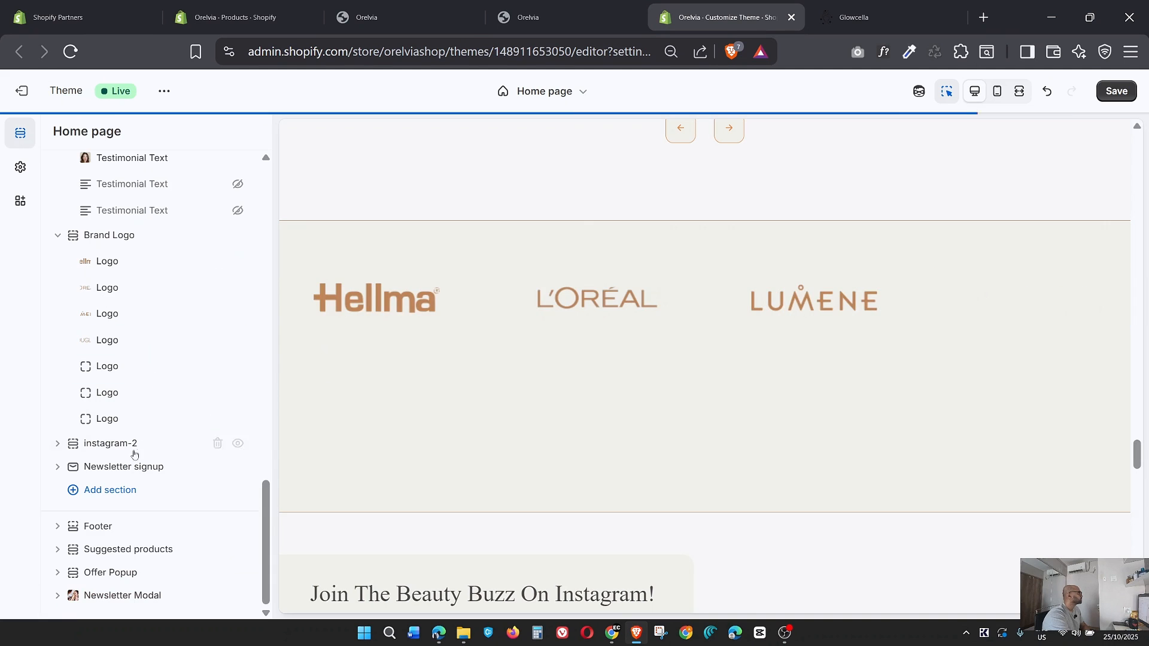
click(103, 367)
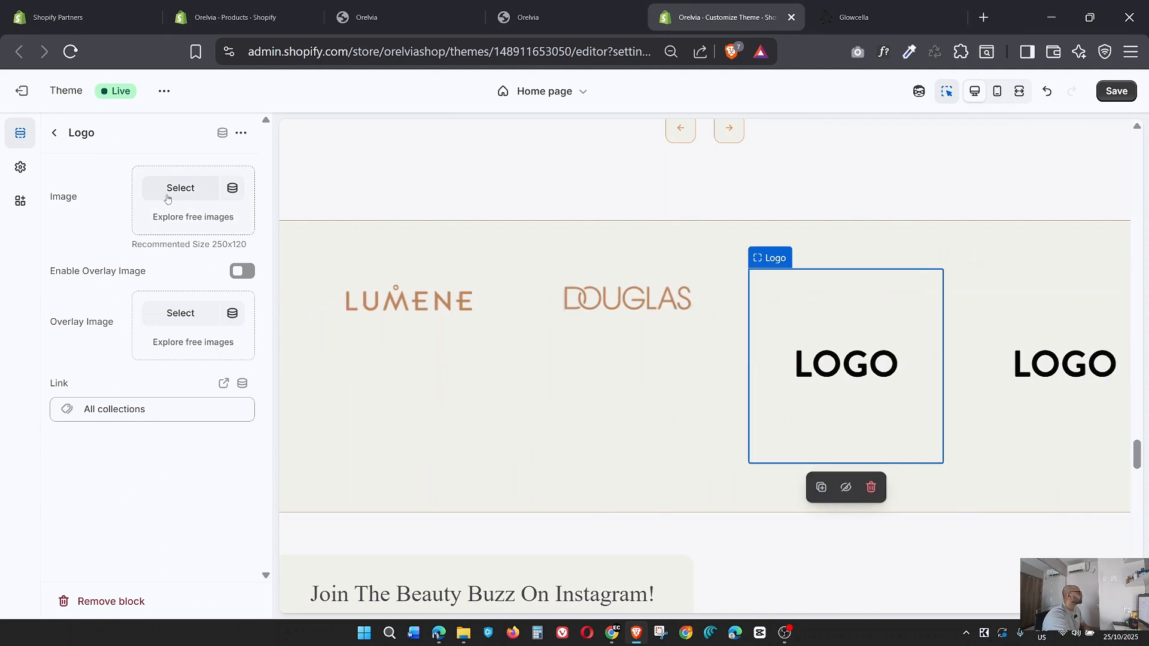
click(170, 192)
scroll(619, 395, down, 10)
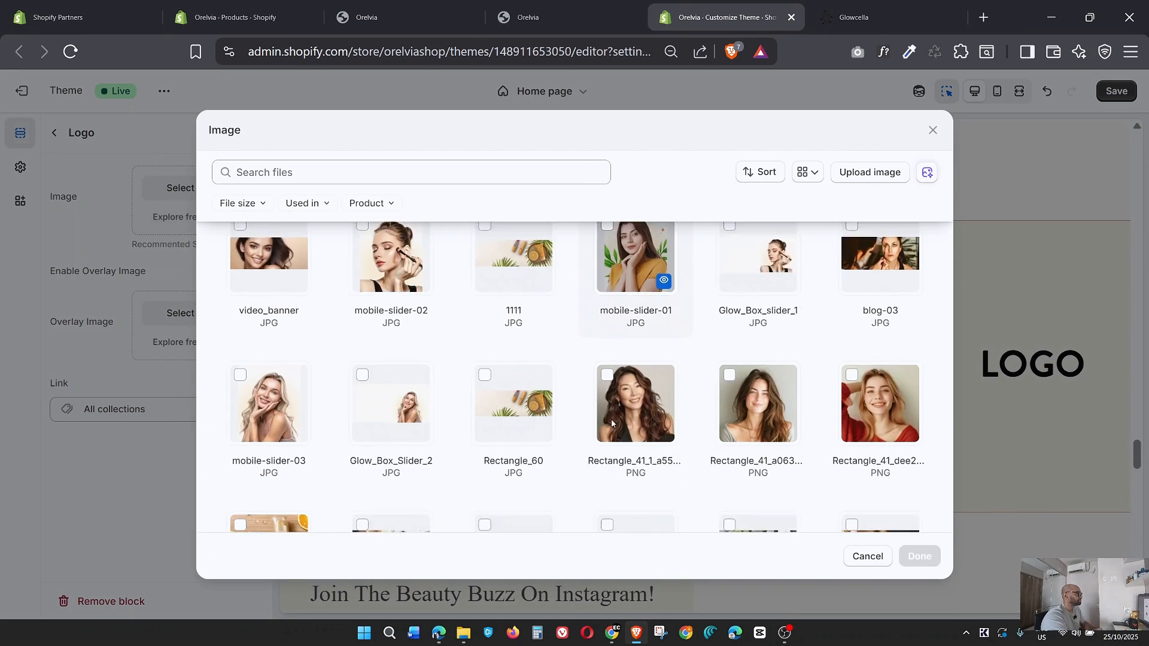
scroll(608, 414, down, 5)
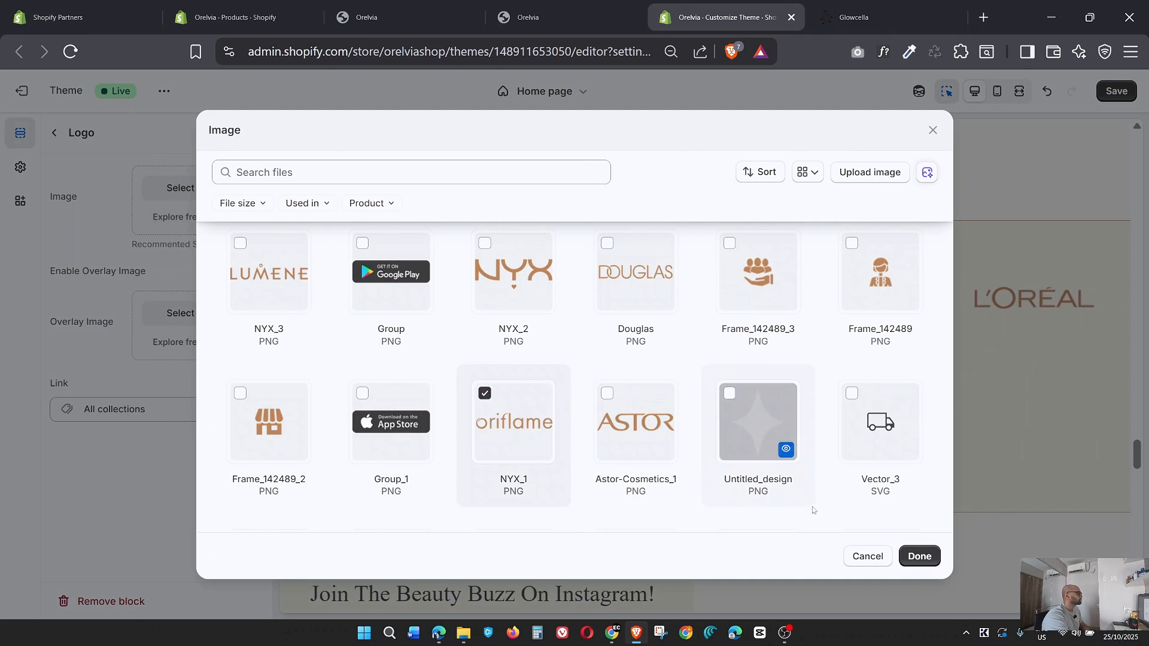
click(919, 555)
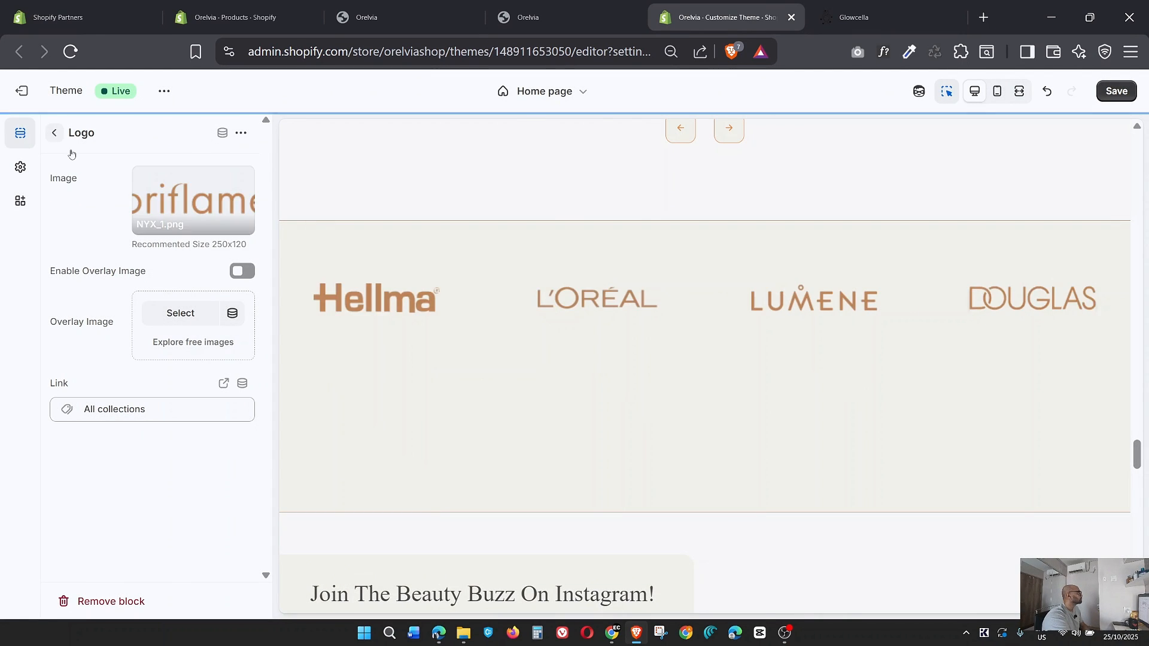
Set the NYX_1 PNG showing the Oriflame logo as the sixth Logo block's image.
click(54, 132)
click(89, 396)
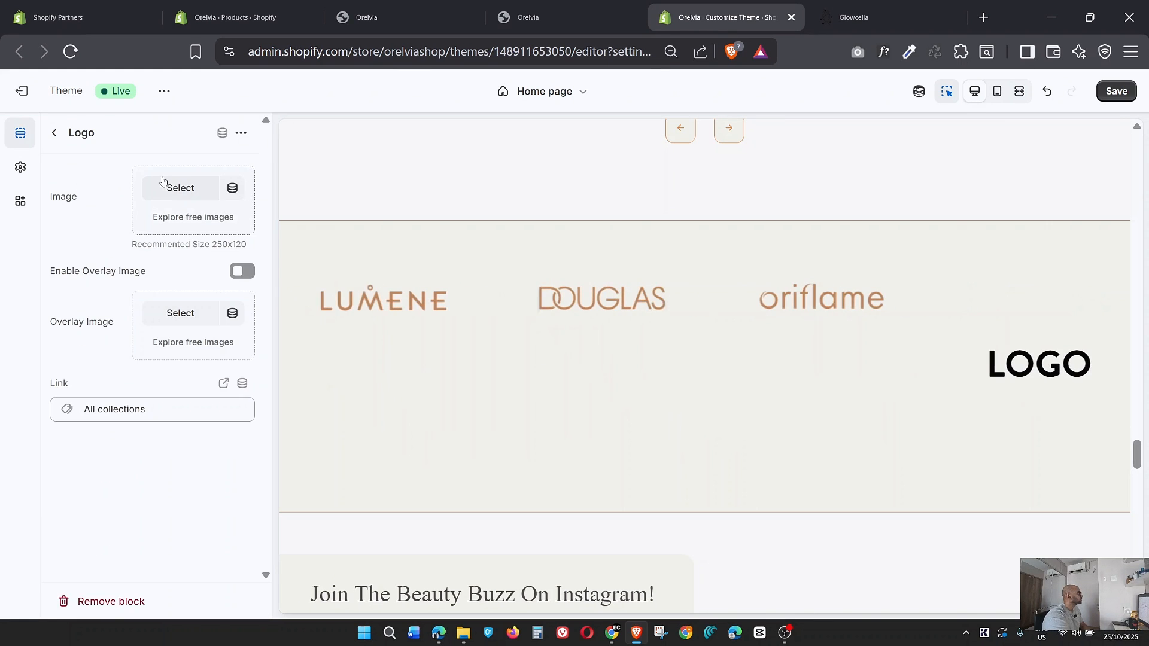
click(167, 187)
scroll(743, 390, down, 5)
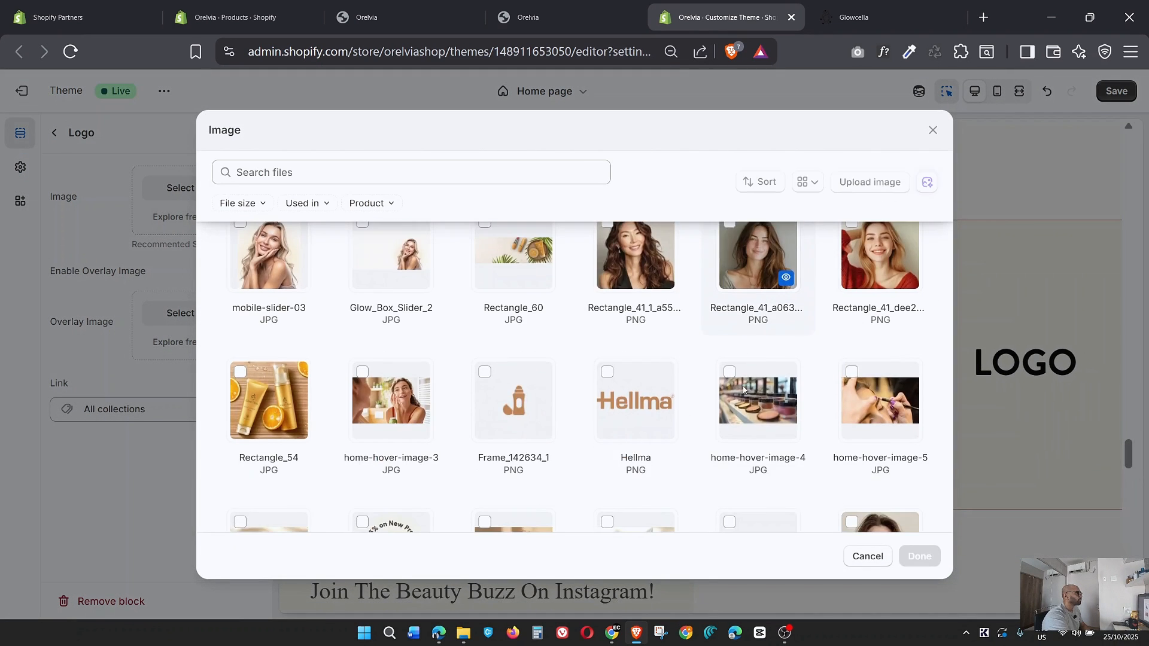
scroll(743, 389, down, 1)
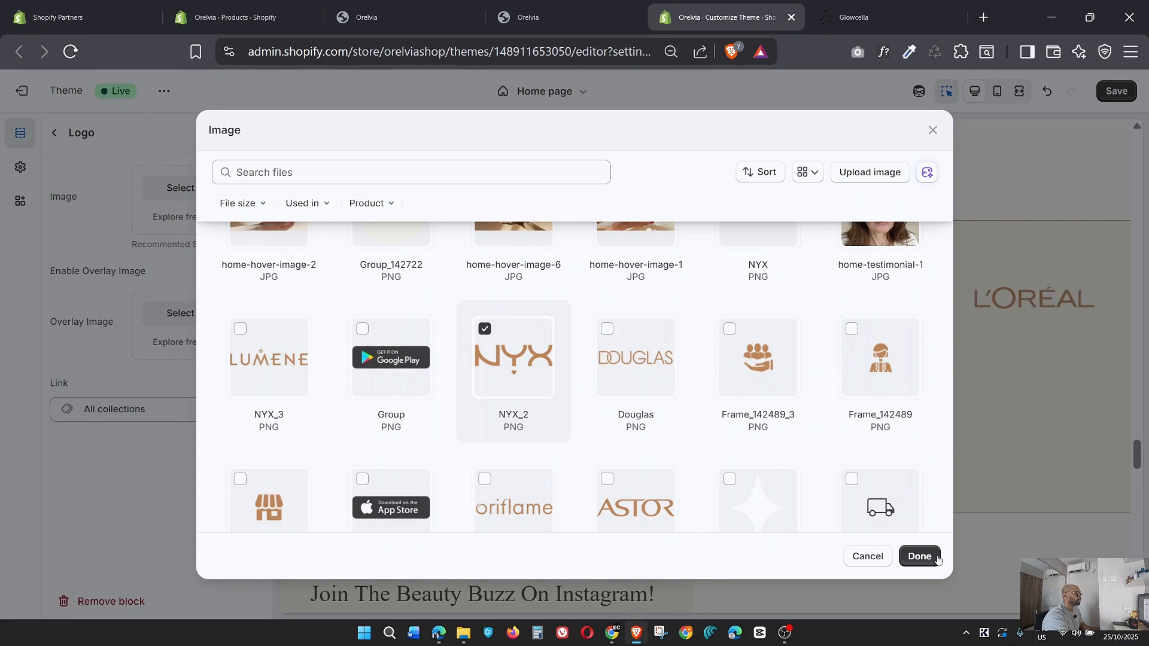
click(506, 523)
click(923, 558)
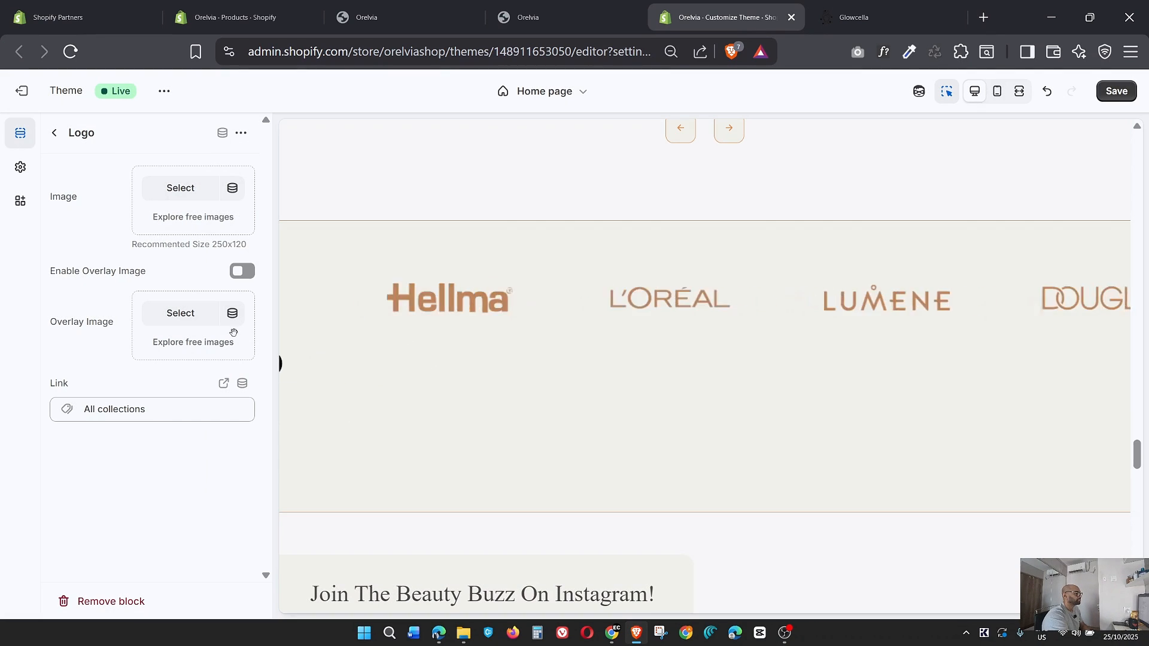
Set the Astor-Cosmetics_1 PNG as the seventh Logo block's image in the Brand Logo section and save the theme.
click(54, 133)
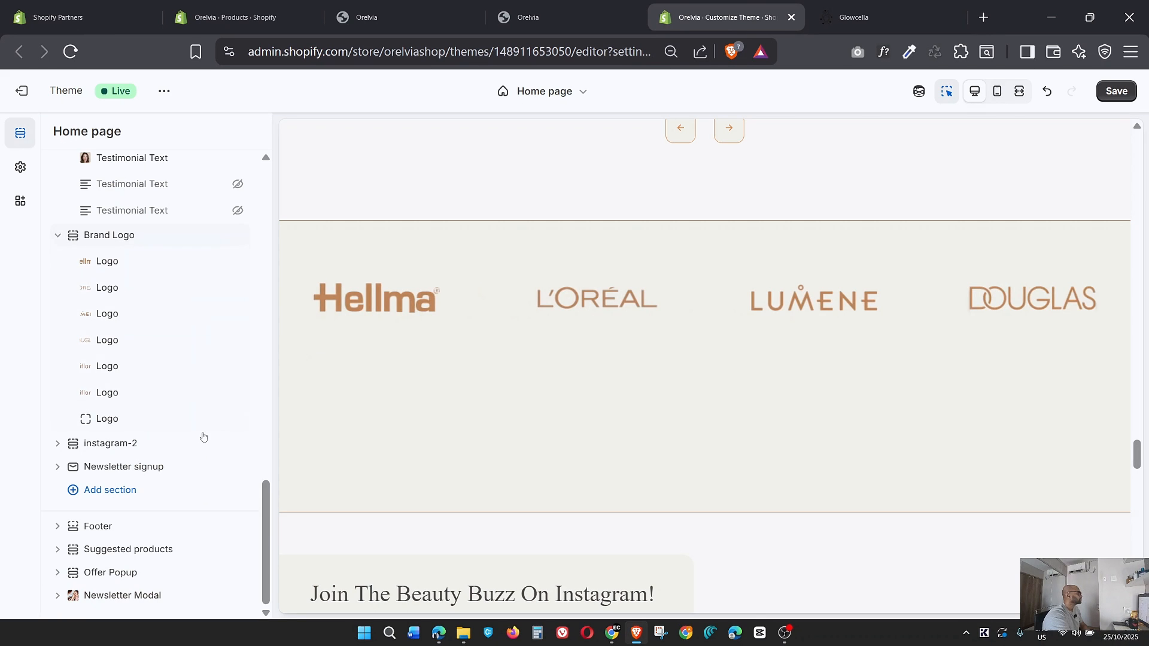
click(112, 423)
click(180, 187)
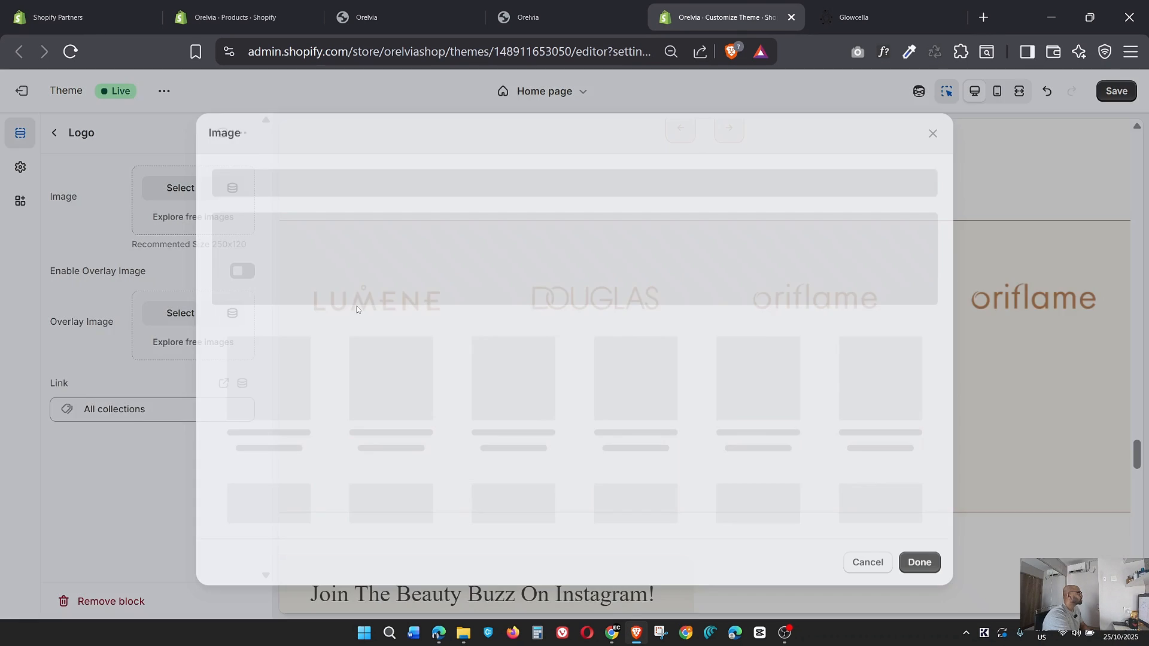
scroll(754, 419, down, 3)
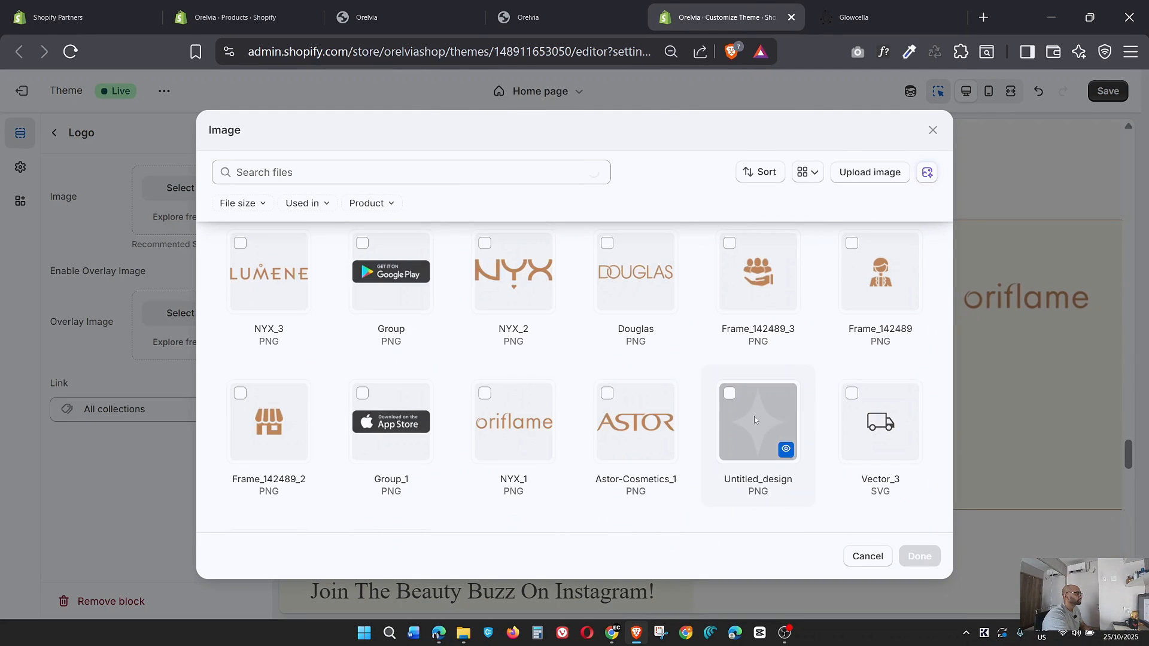
click(635, 422)
click(919, 556)
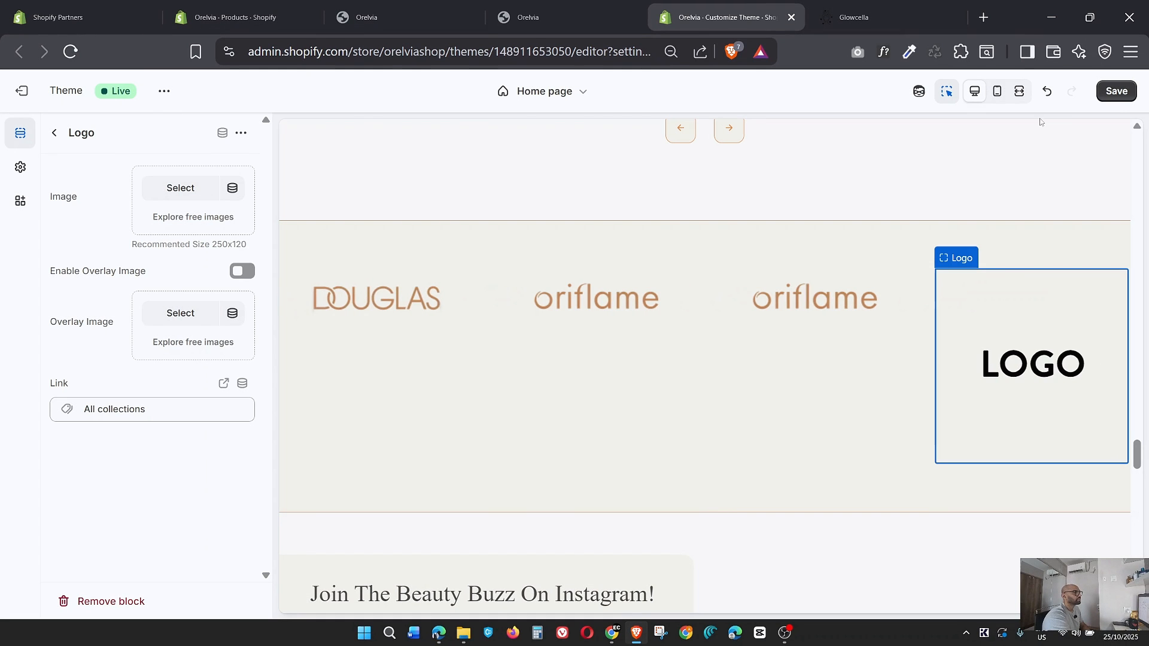
click(1116, 92)
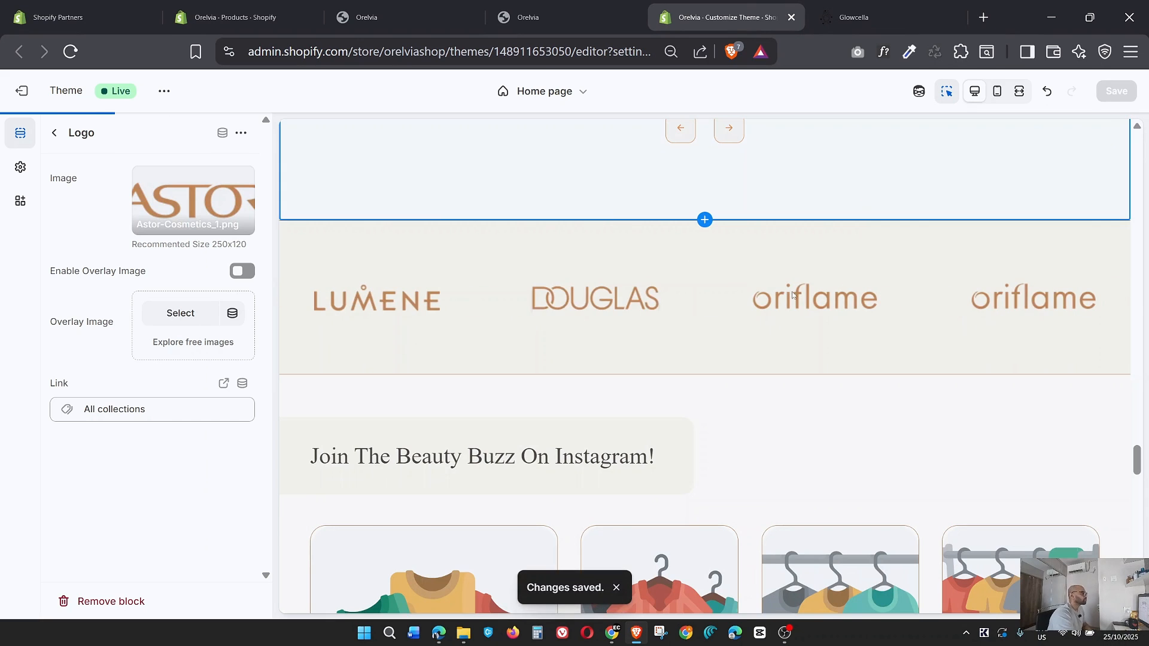
Switch to the orelvia.shop storefront and review the hero slideshow for remaining placeholder images.
click(566, 5)
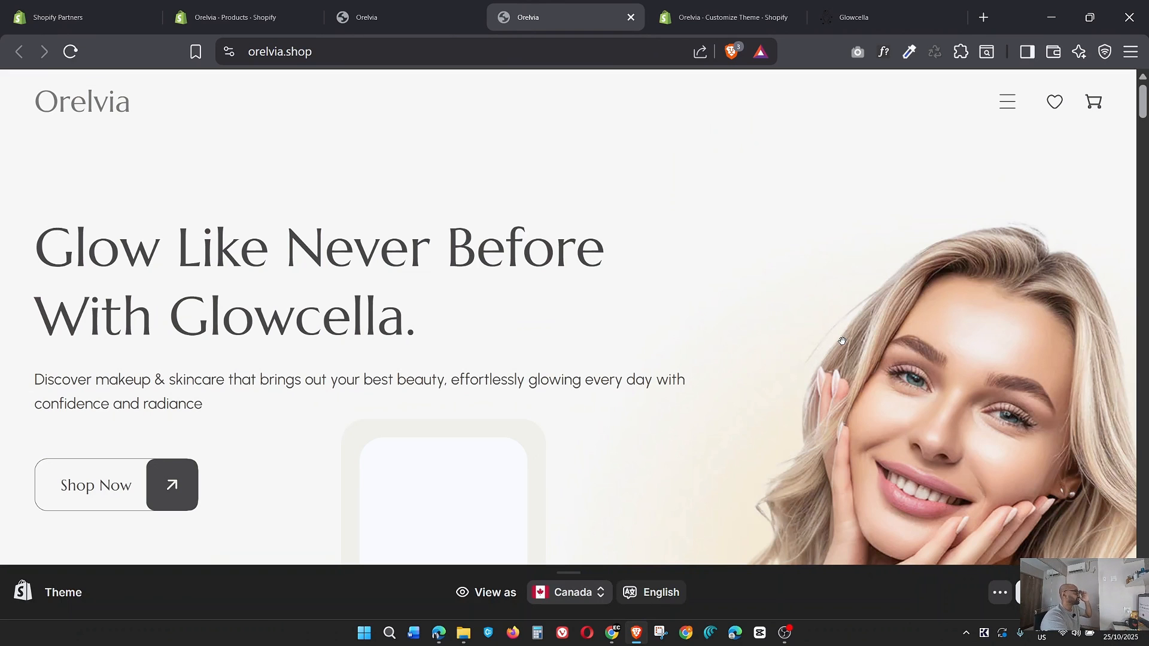
scroll(843, 341, down, 9)
scroll(843, 339, up, 4)
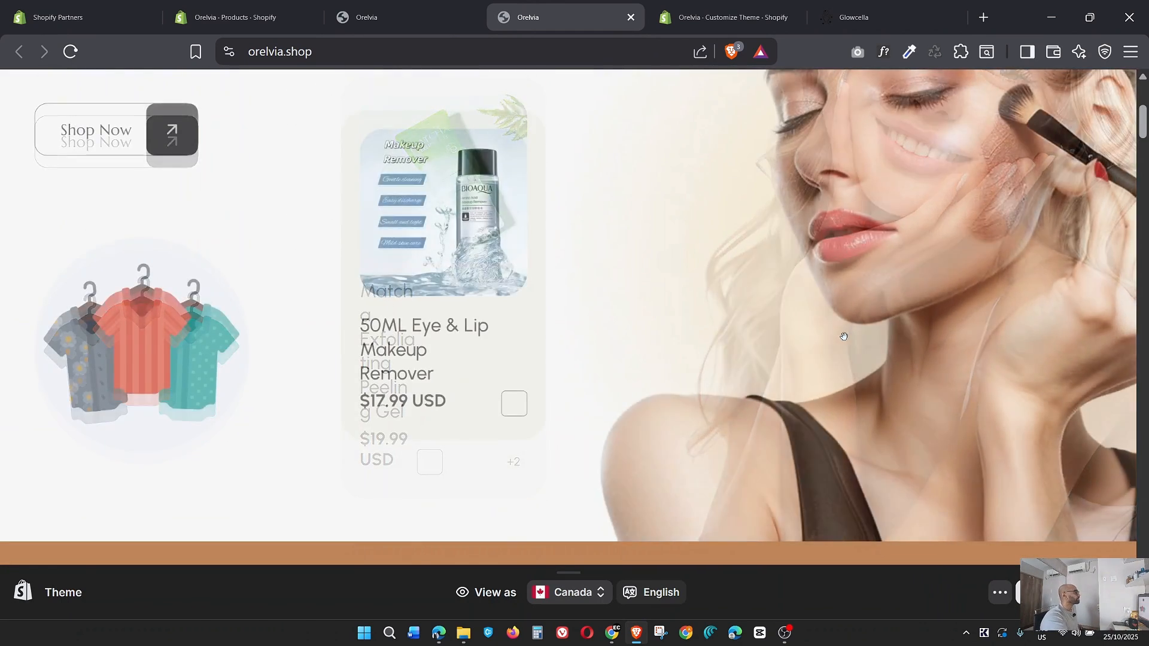
scroll(843, 335, up, 5)
scroll(844, 338, down, 8)
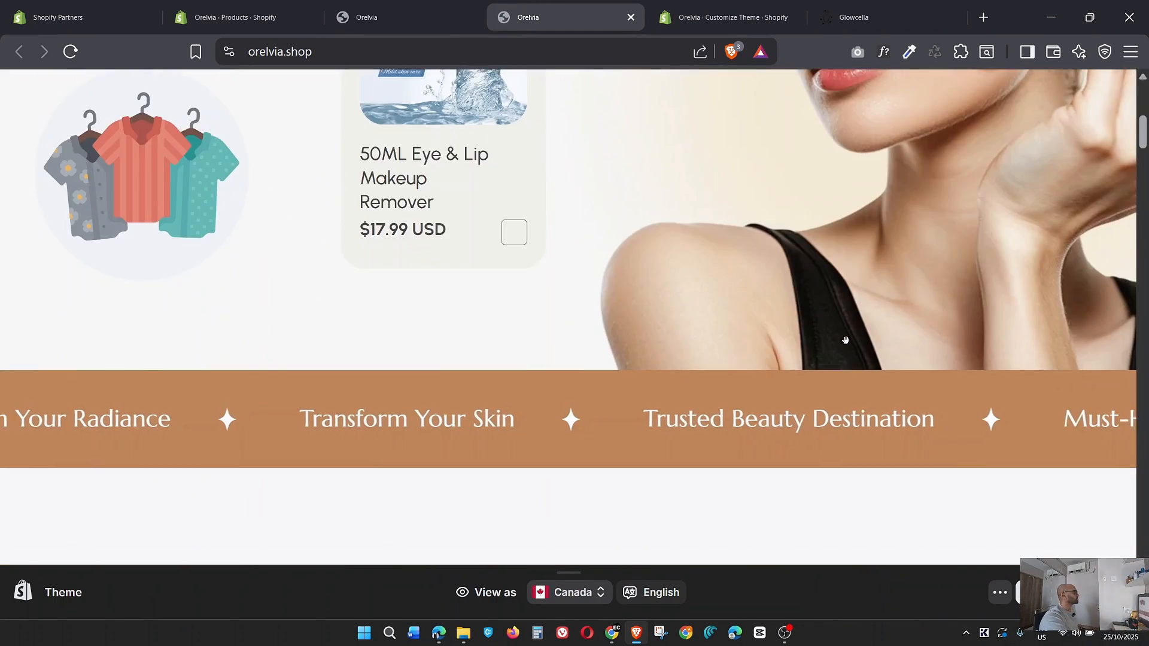
scroll(845, 340, up, 3)
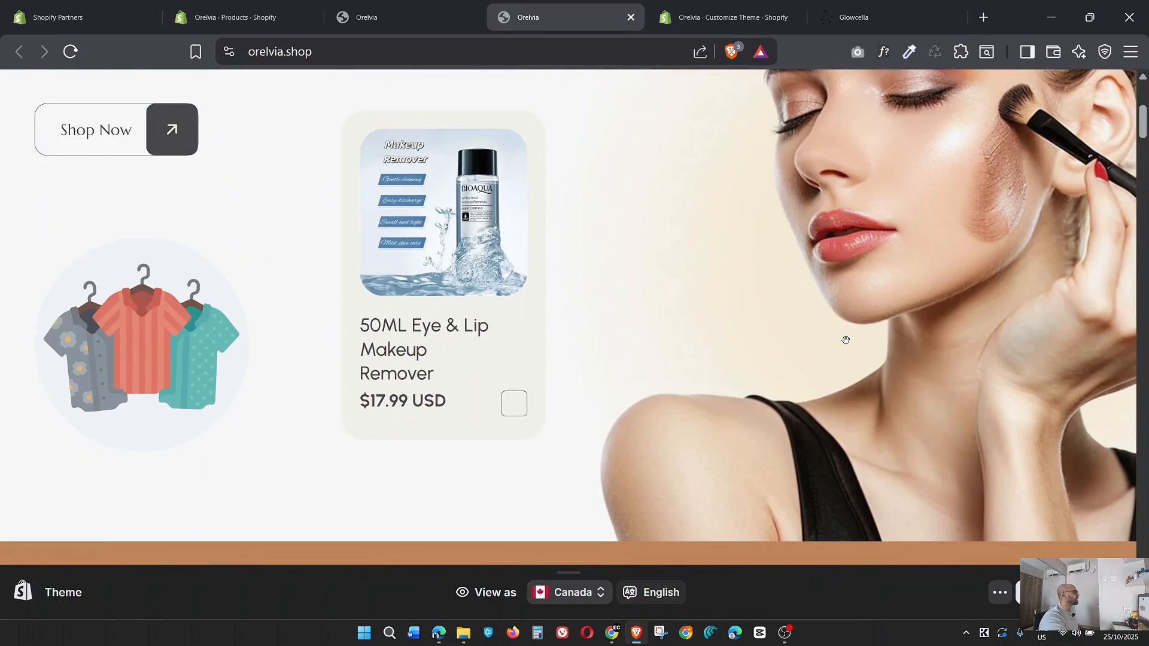
scroll(845, 340, up, 2)
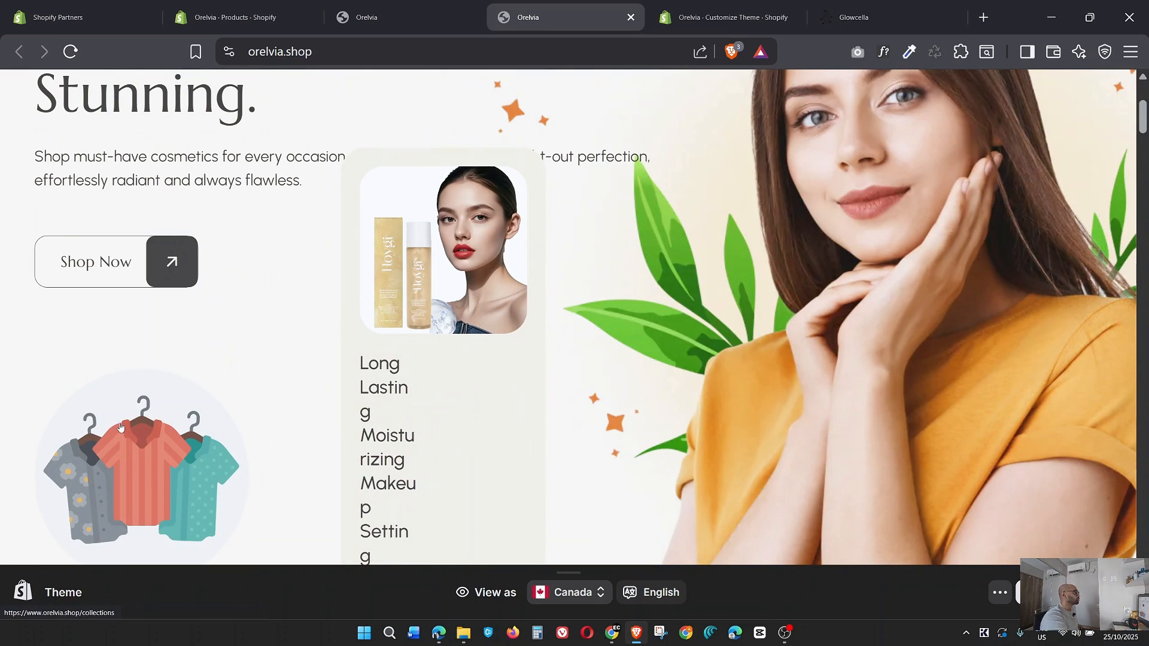
Return to the theme editor and open the Slideshow's Slide block that uses Hero_Banner.png, going to its offer image setting.
click(687, 6)
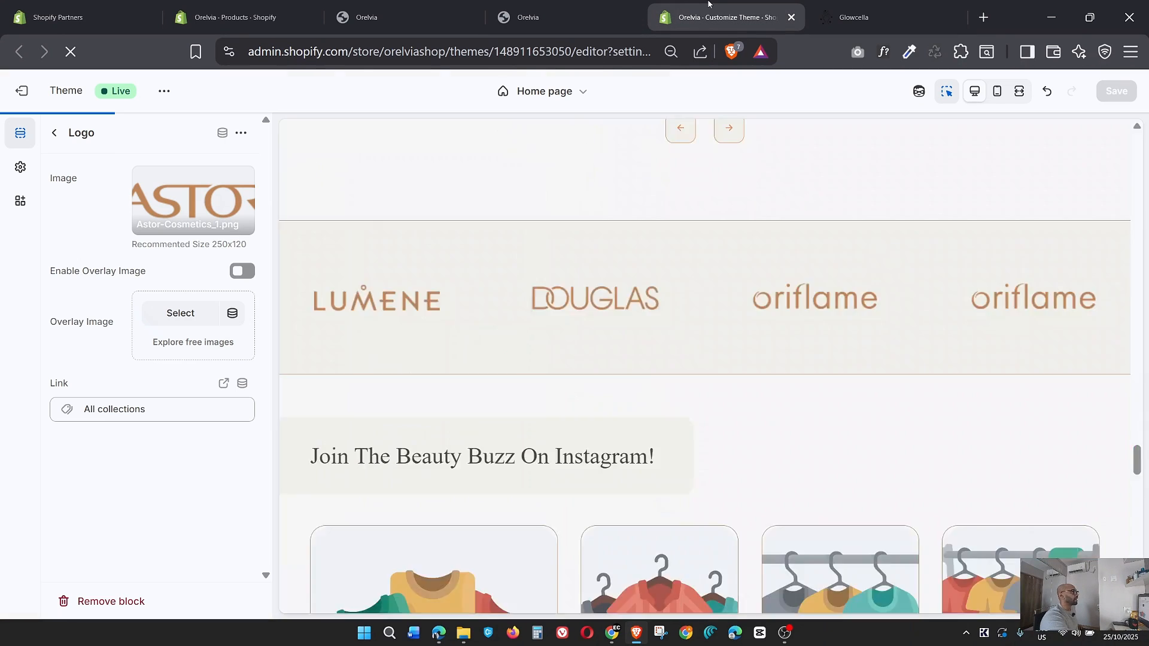
click(61, 136)
scroll(131, 312, up, 10)
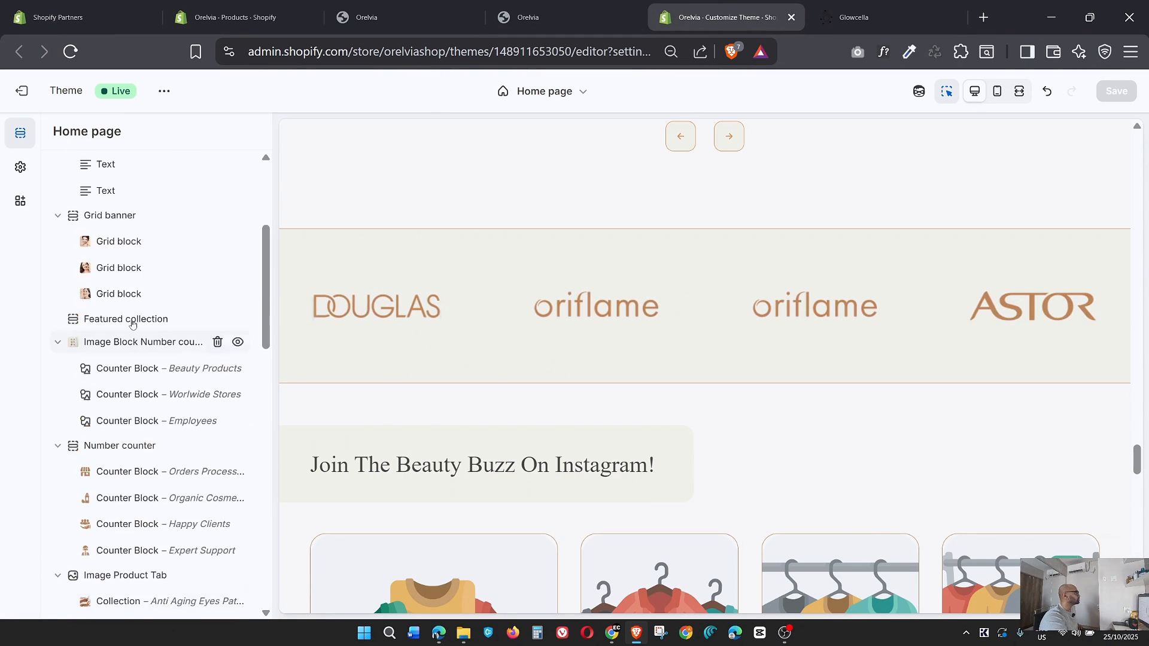
scroll(132, 323, up, 5)
click(104, 286)
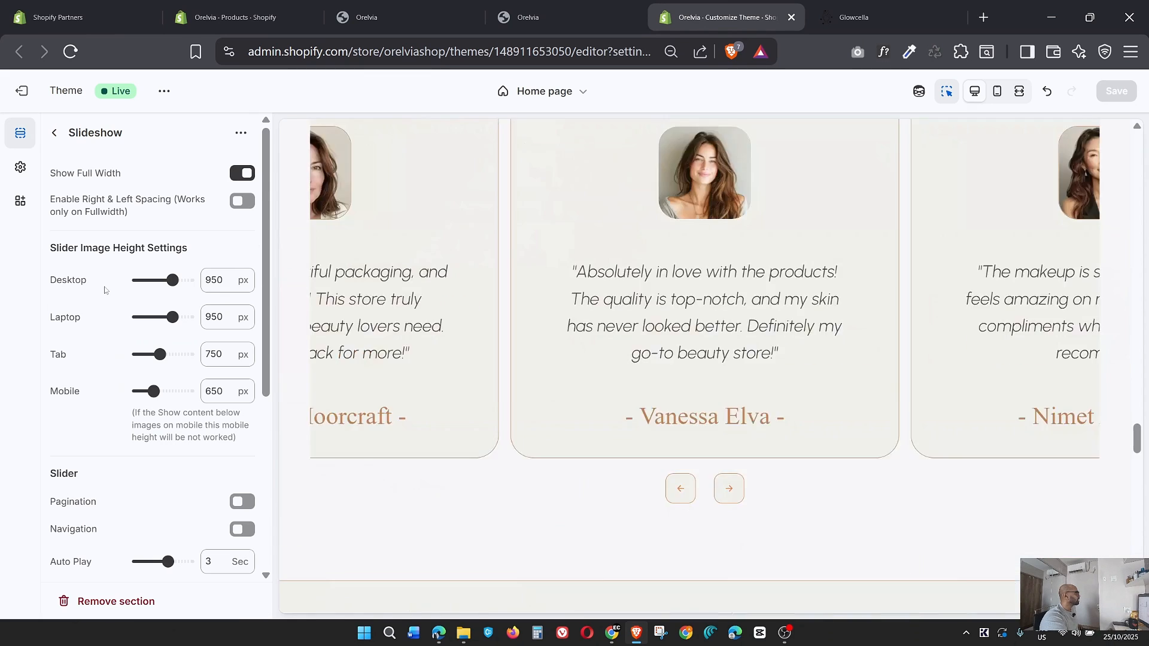
scroll(424, 399, down, 5)
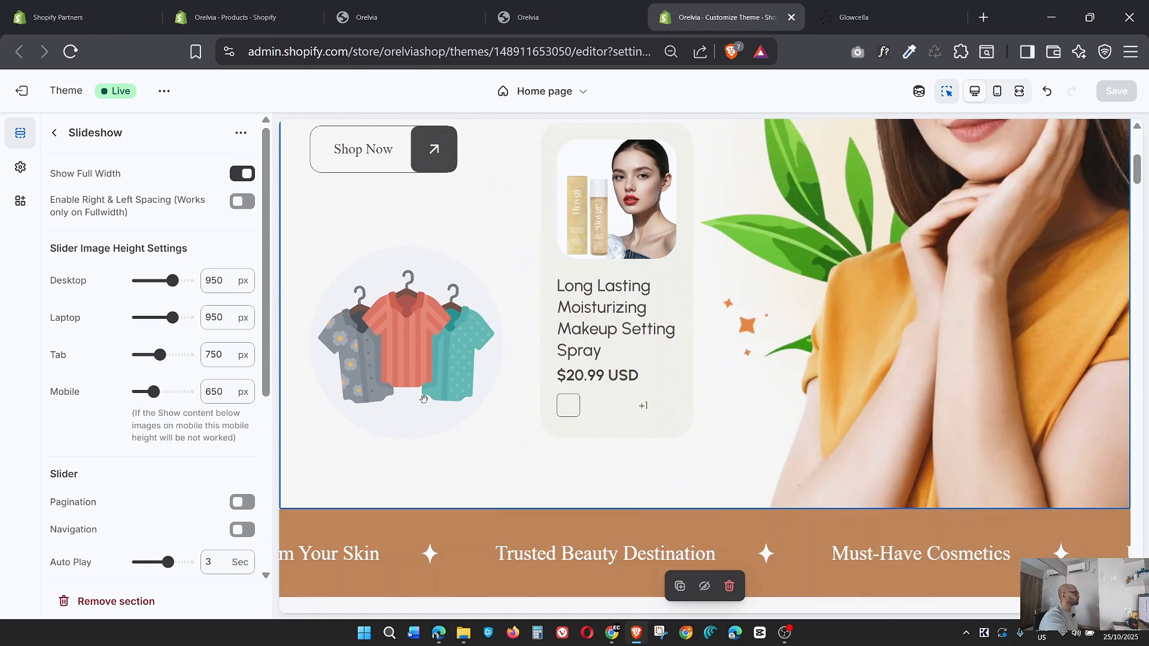
click(411, 347)
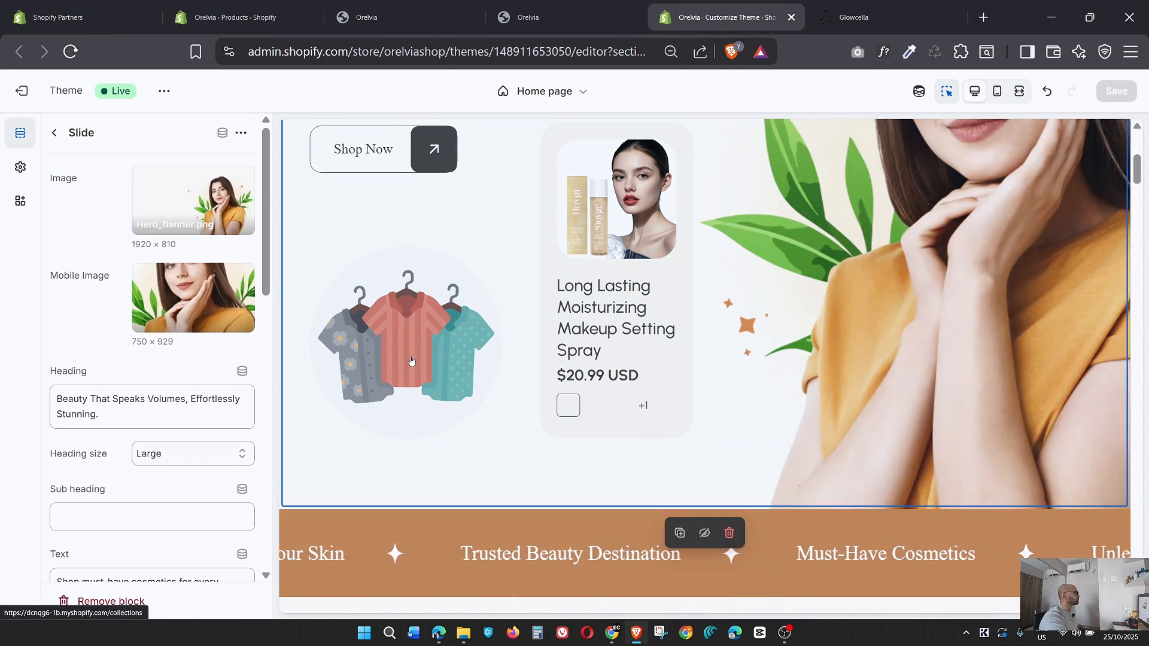
scroll(235, 417, down, 6)
scroll(235, 417, down, 6)
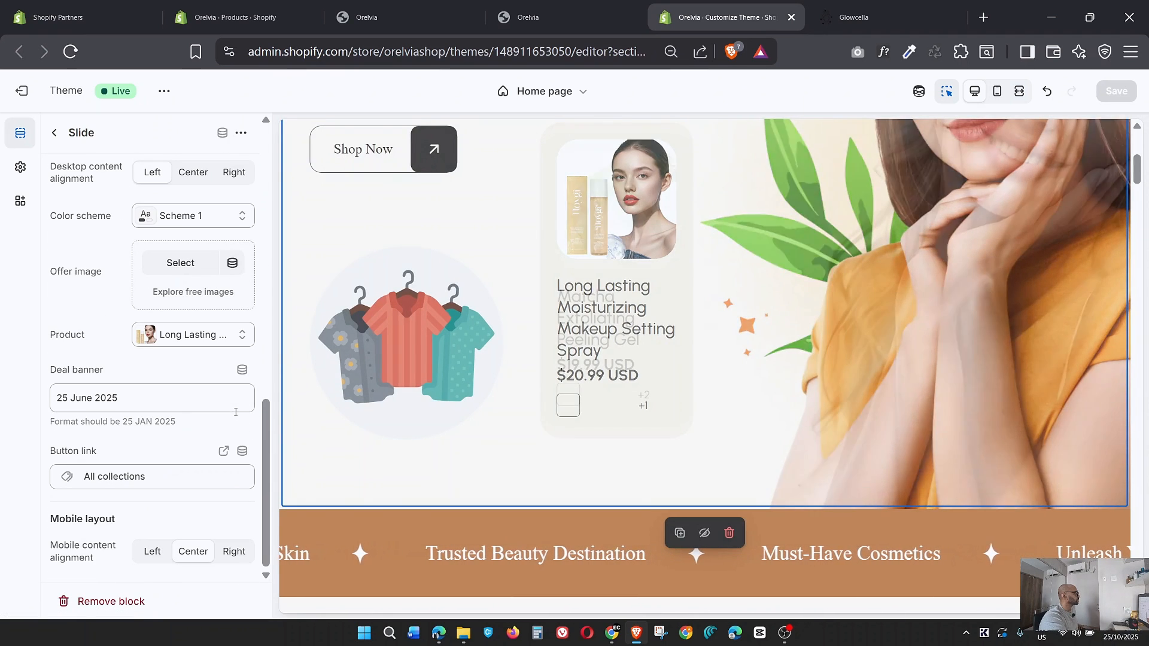
scroll(235, 412, up, 3)
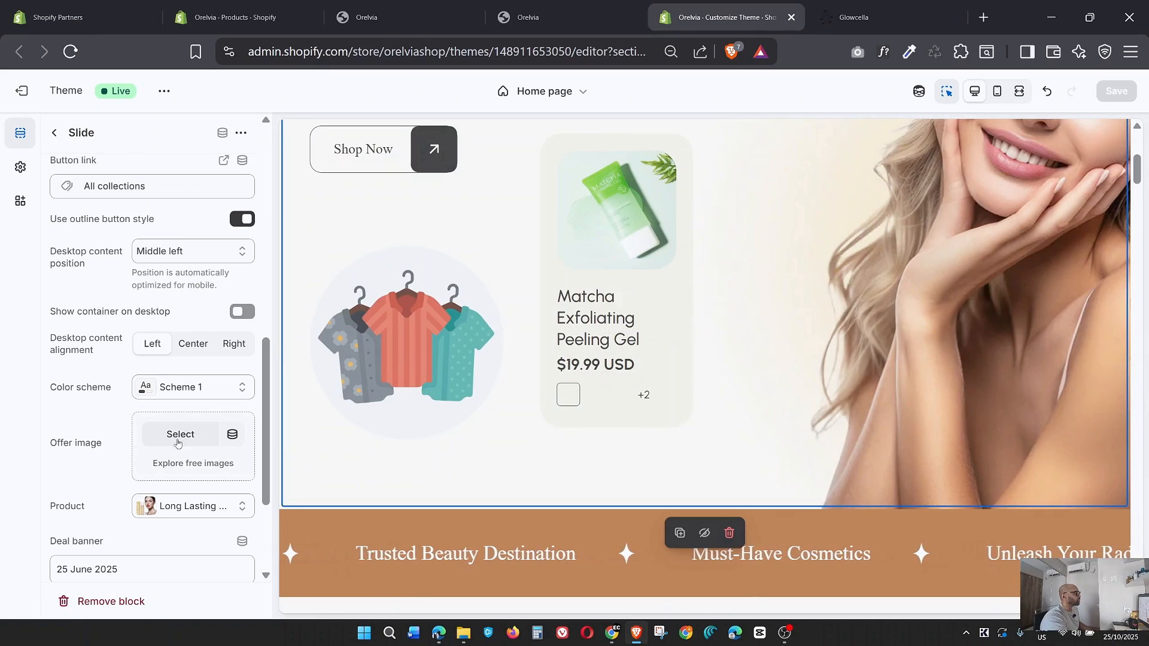
Switch to the glowcella.com reference store and examine the offer badge in its hero slideshow.
key(ctrl+Tab)
scroll(500, 408, up, 10)
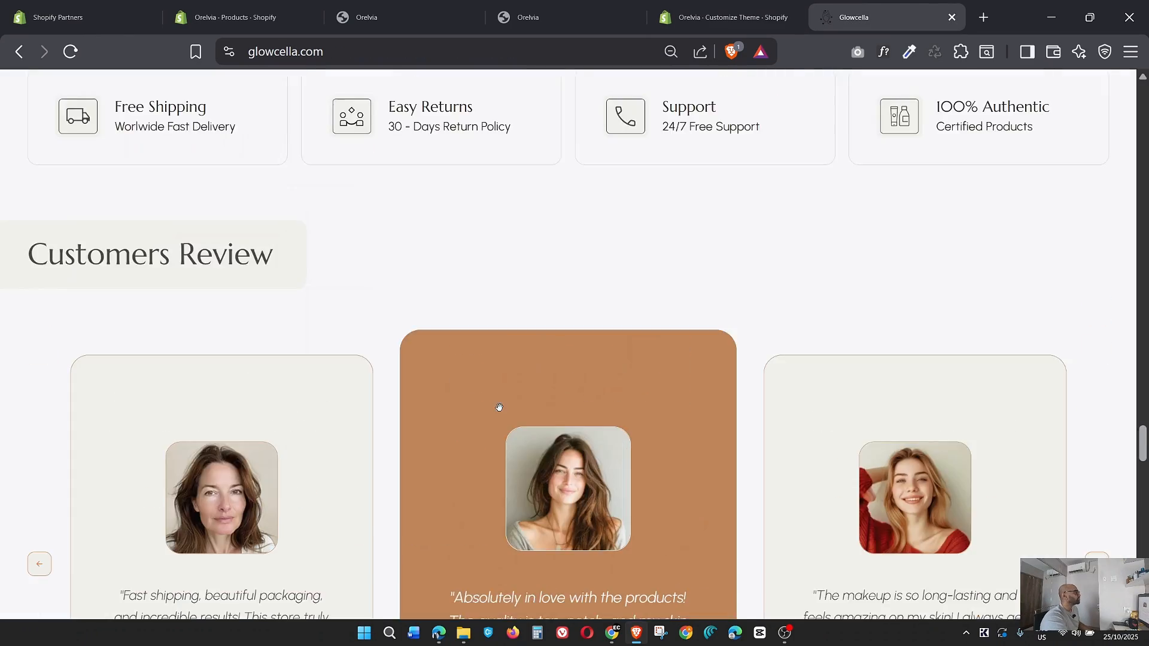
scroll(500, 412, up, 15)
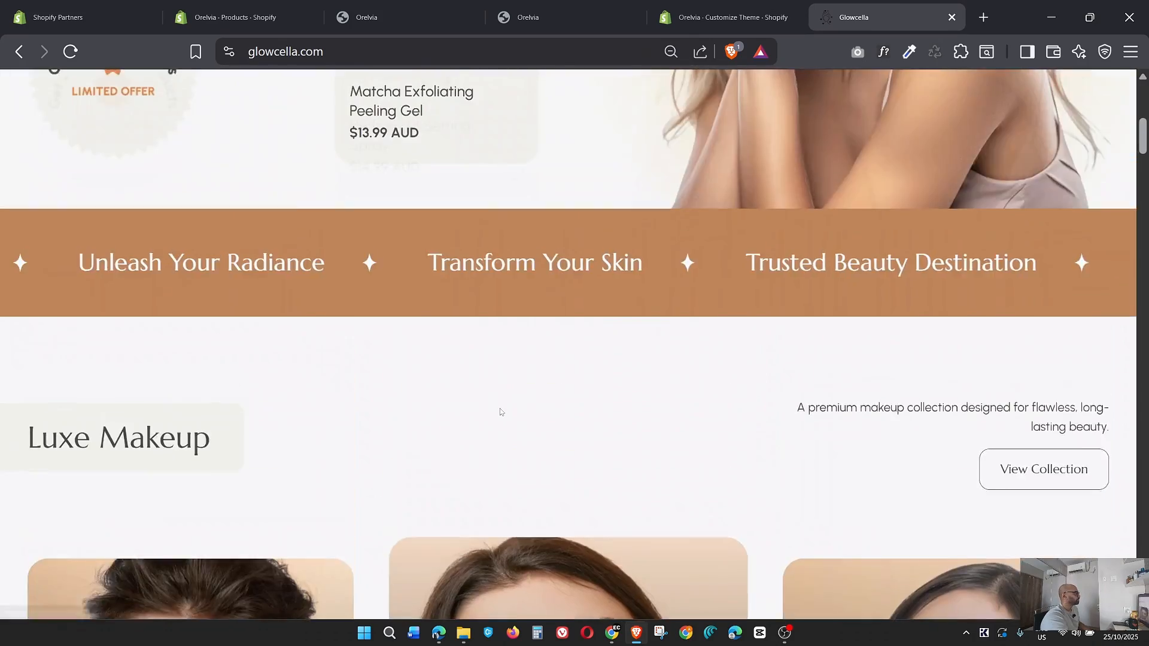
scroll(500, 412, down, 3)
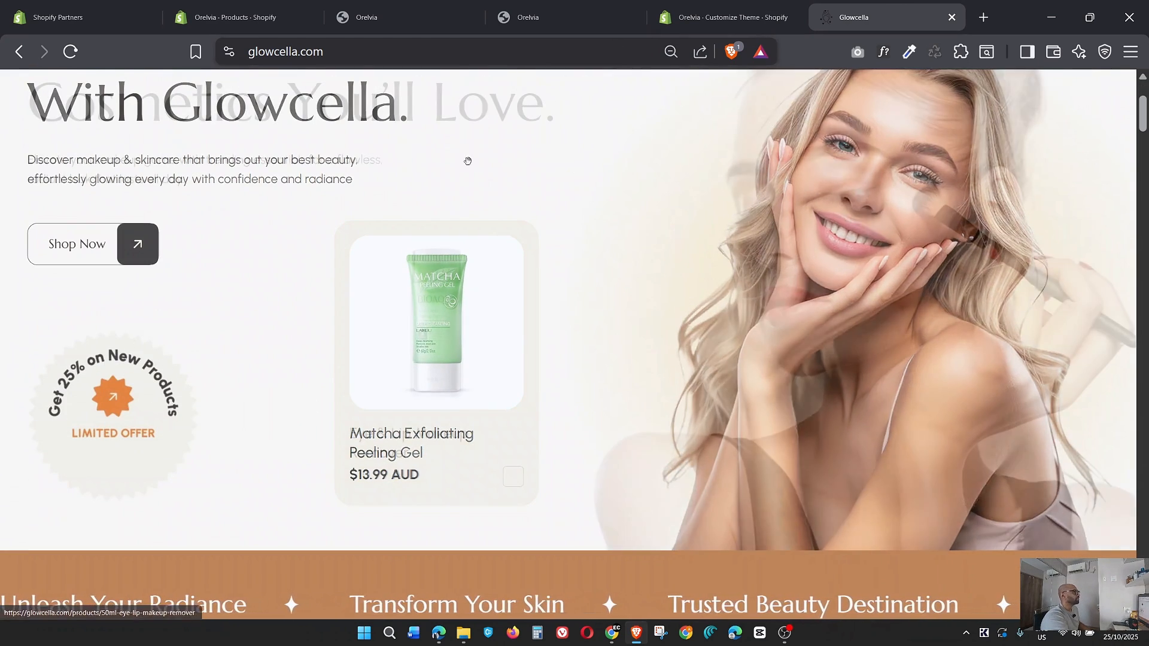
Back in the theme editor, set the Group_142722 PNG with the 25% limited offer badge as the slide's offer image.
click(720, 17)
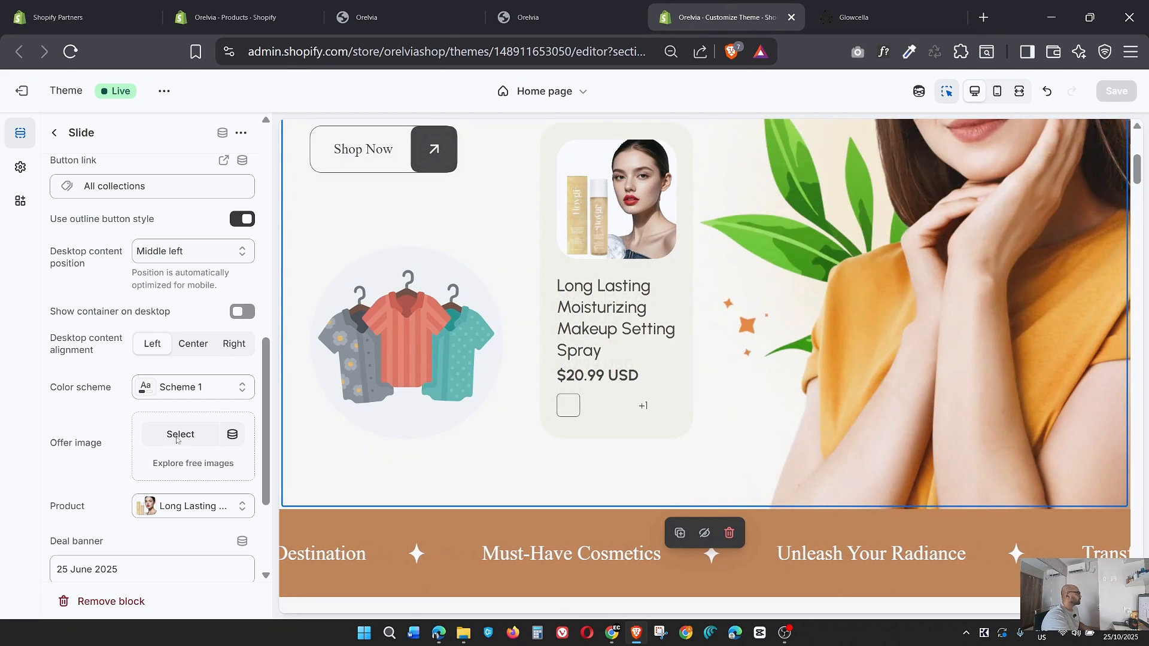
click(180, 434)
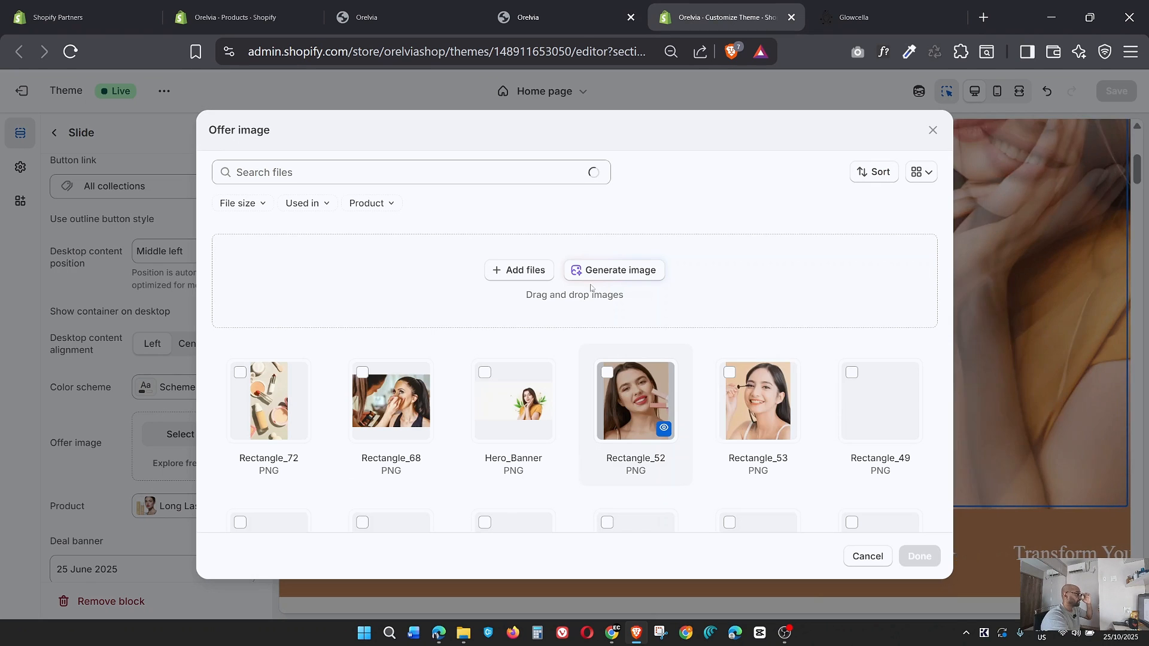
scroll(748, 335, down, 3)
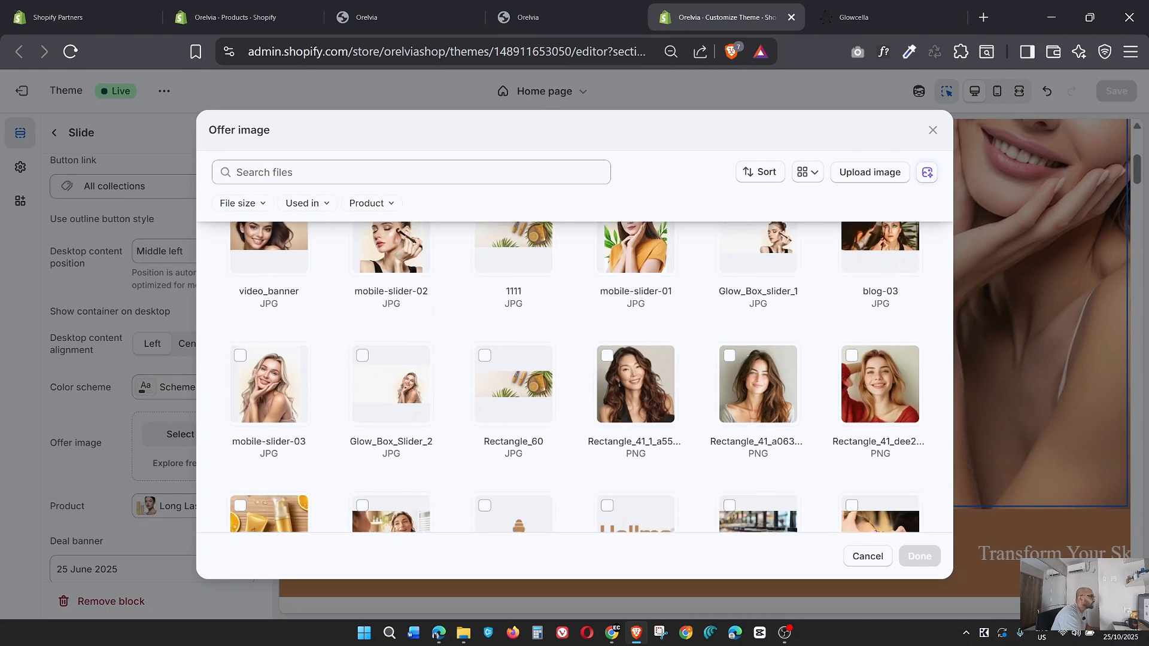
scroll(746, 355, down, 10)
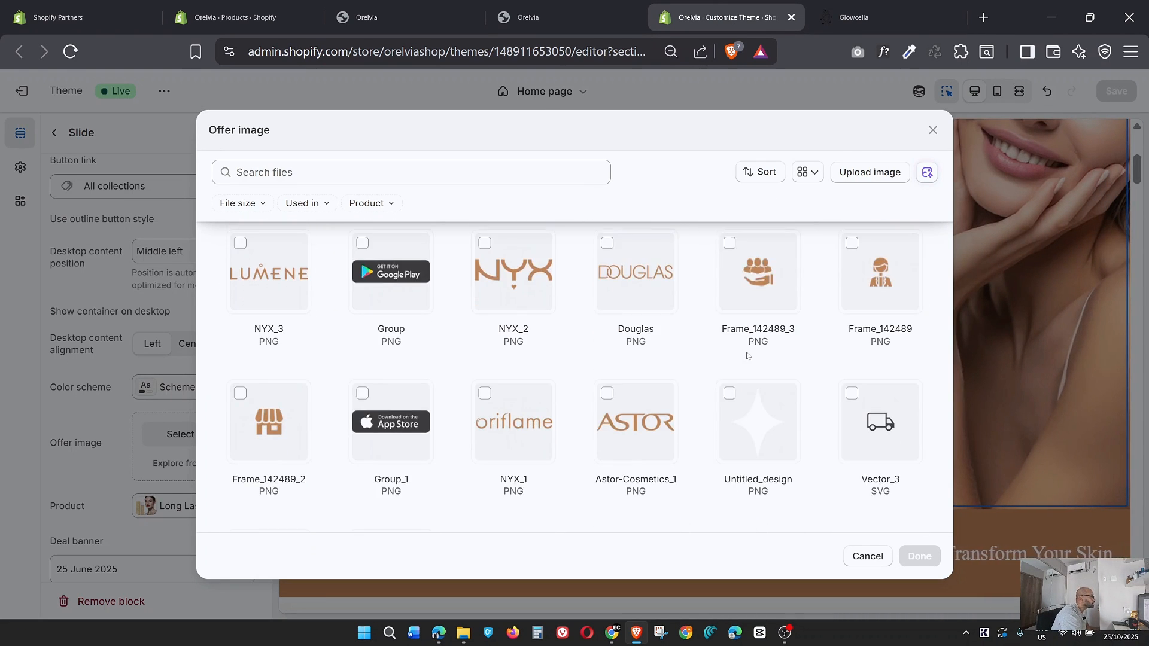
scroll(747, 355, down, 2)
scroll(747, 355, up, 3)
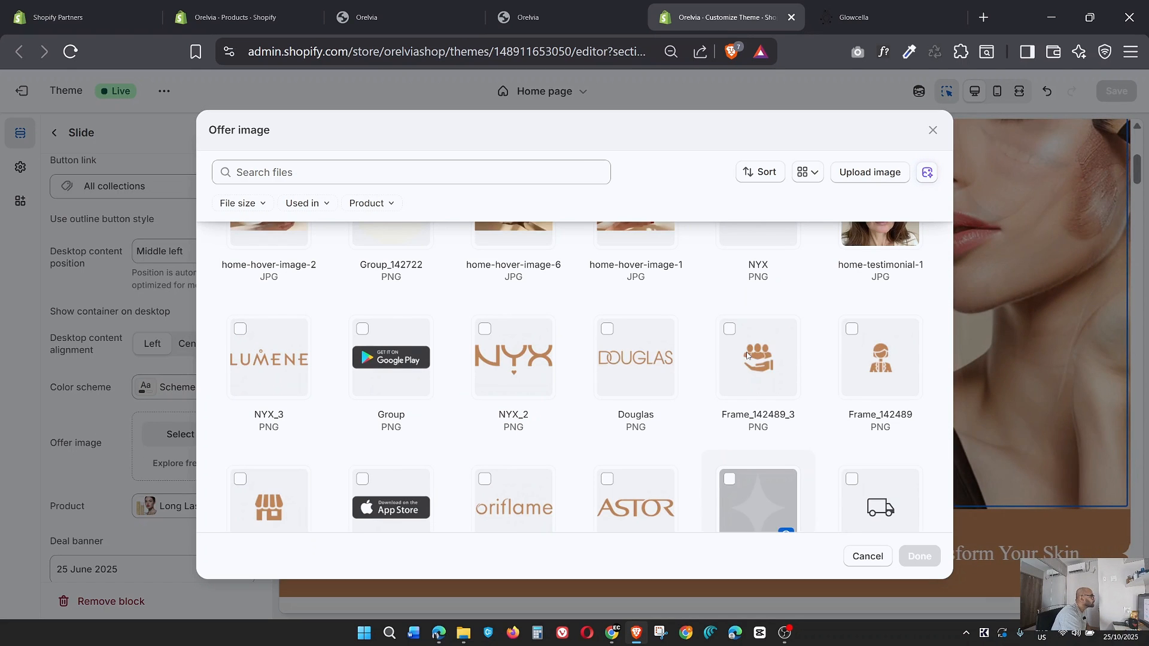
scroll(682, 371, down, 2)
scroll(685, 393, up, 2)
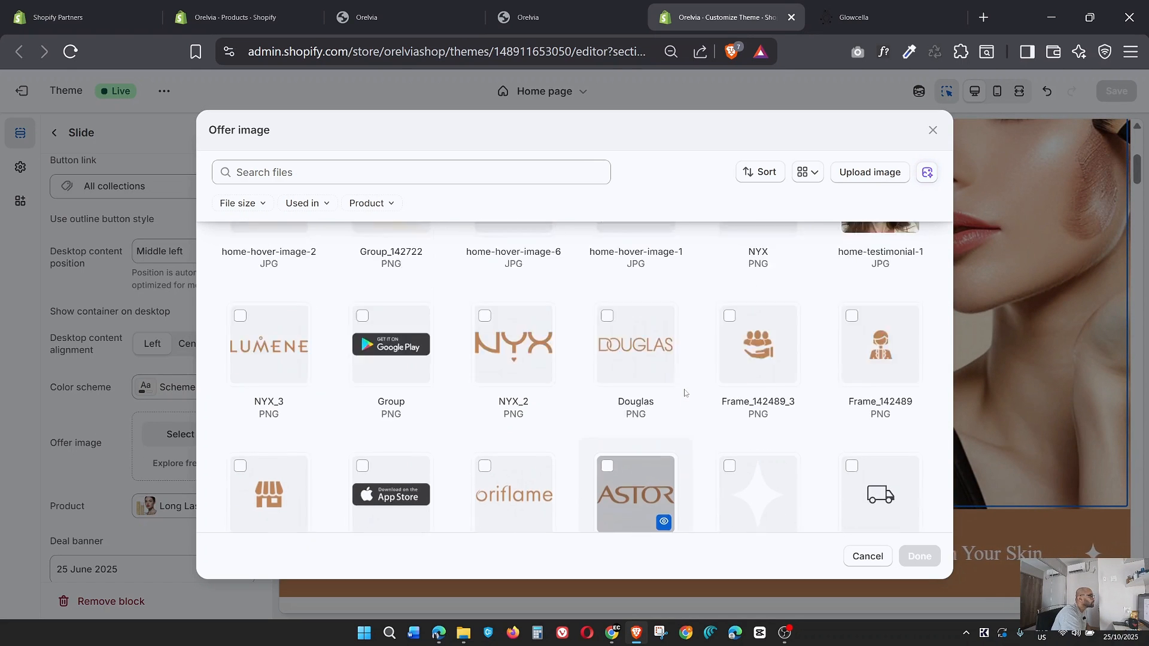
scroll(685, 393, up, 7)
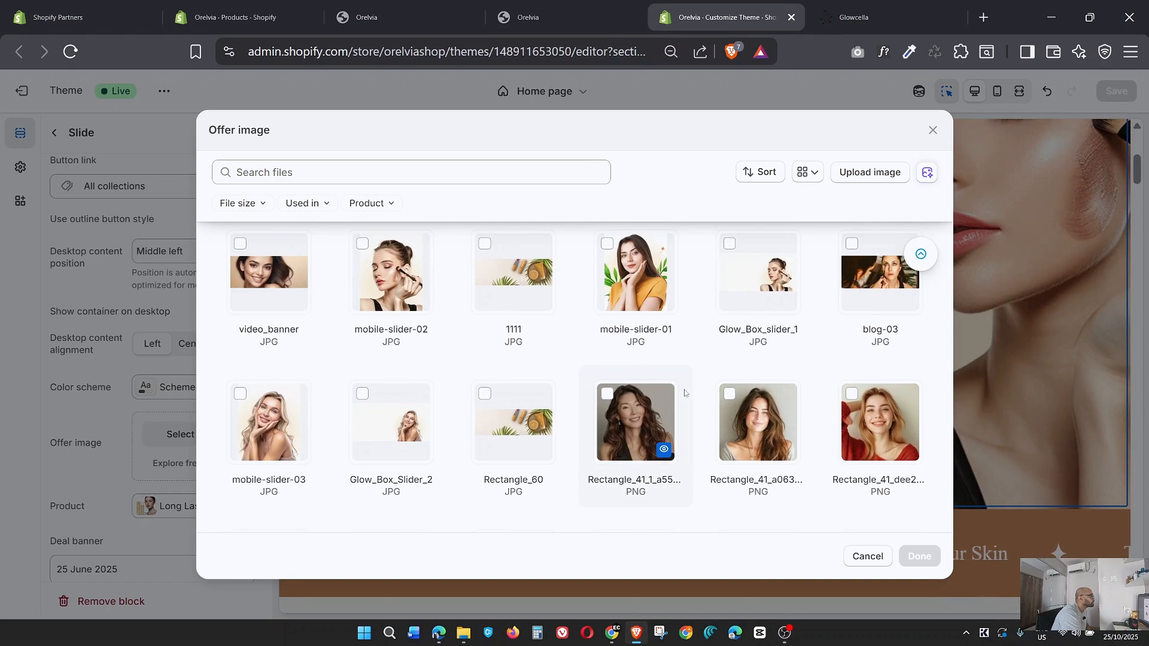
scroll(685, 393, up, 8)
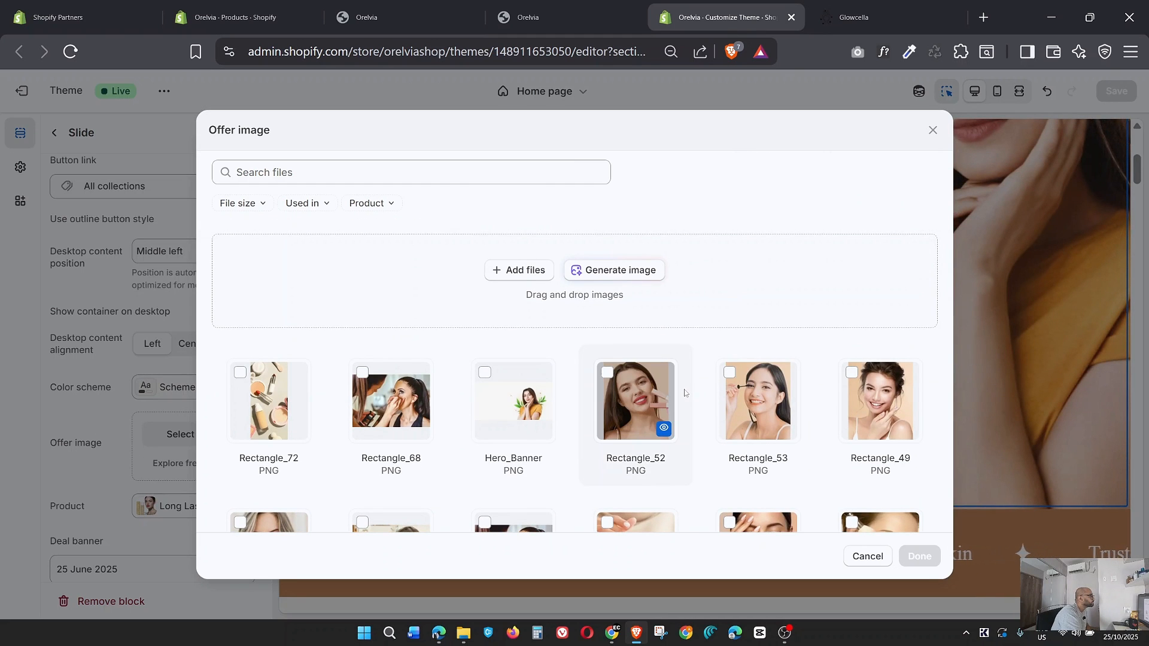
scroll(685, 393, down, 10)
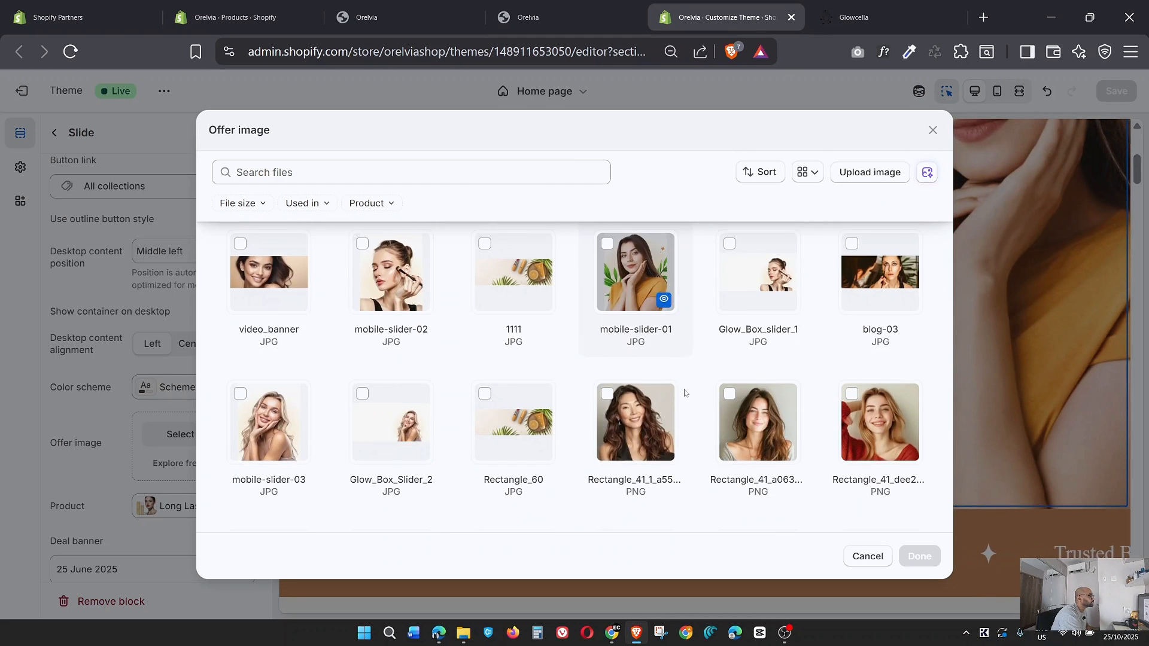
scroll(670, 365, down, 2)
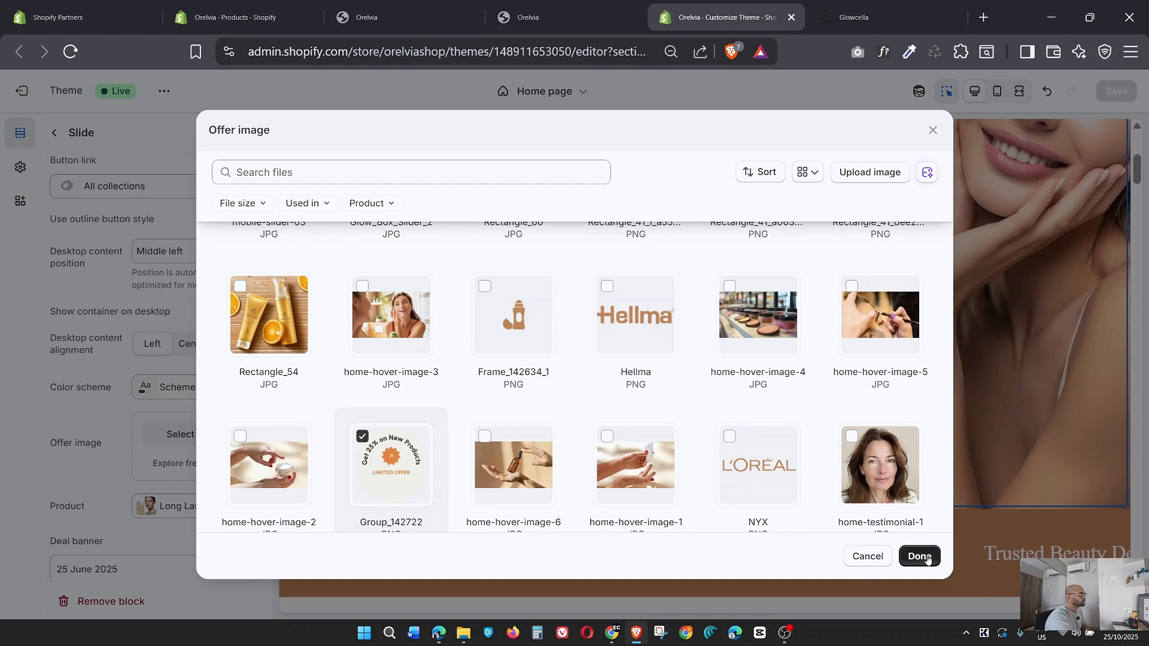
click(925, 557)
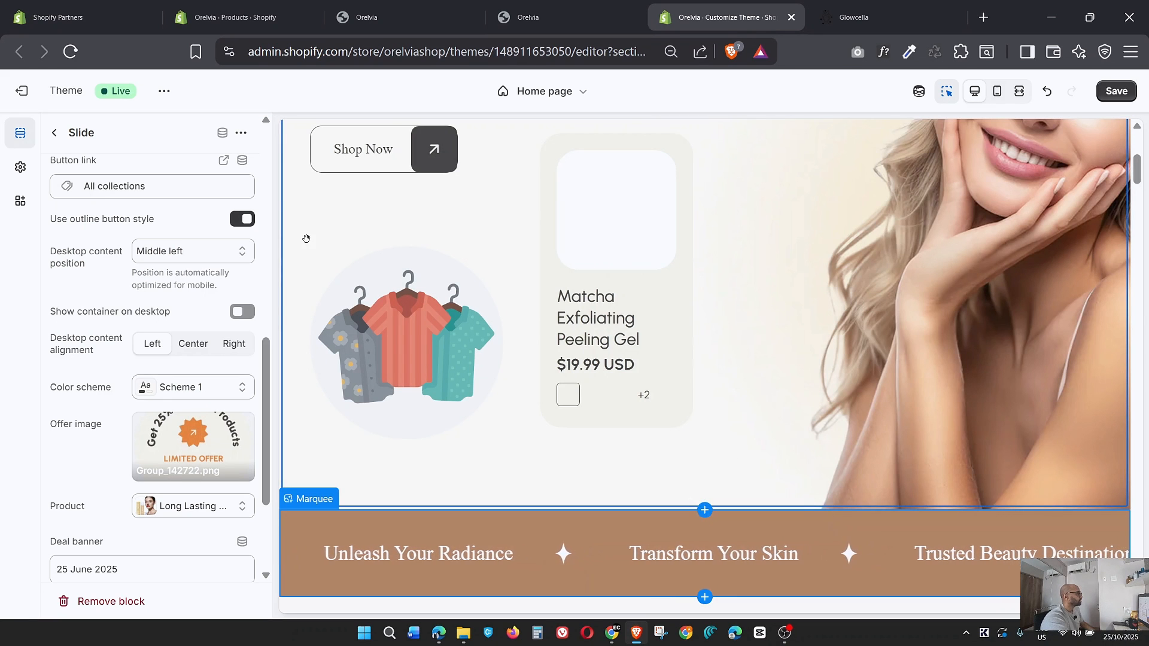
Set the Group_142722 badge PNG as the offer image of the "Must-Have Beauty Cosmetics" slide in the Slideshow.
click(57, 133)
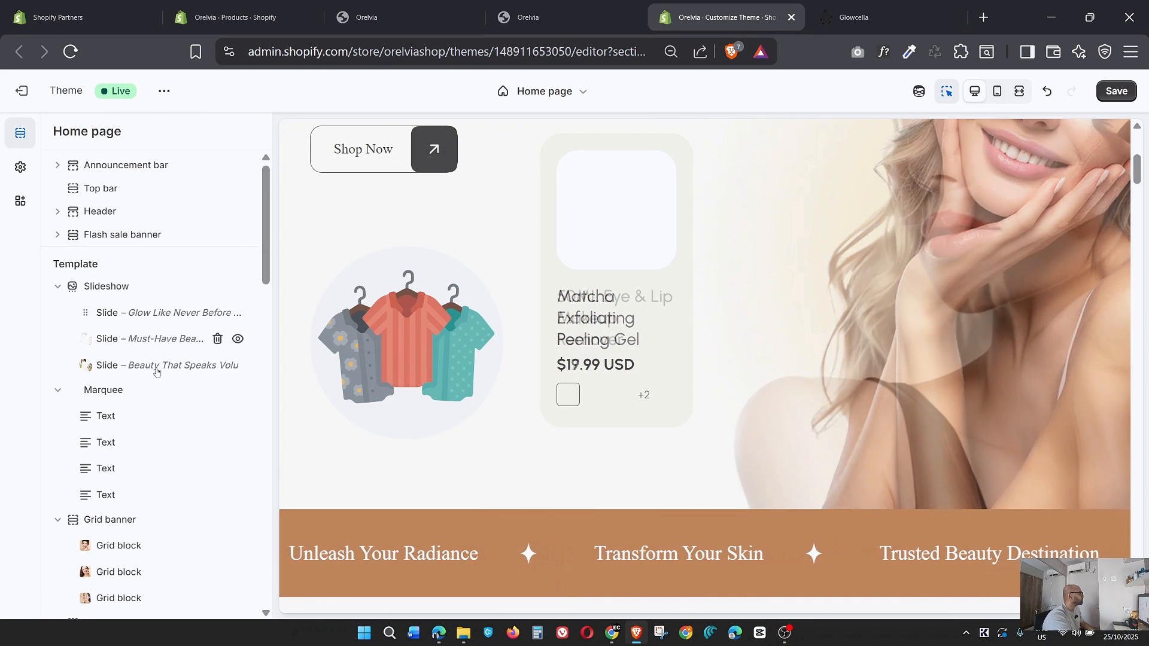
click(149, 338)
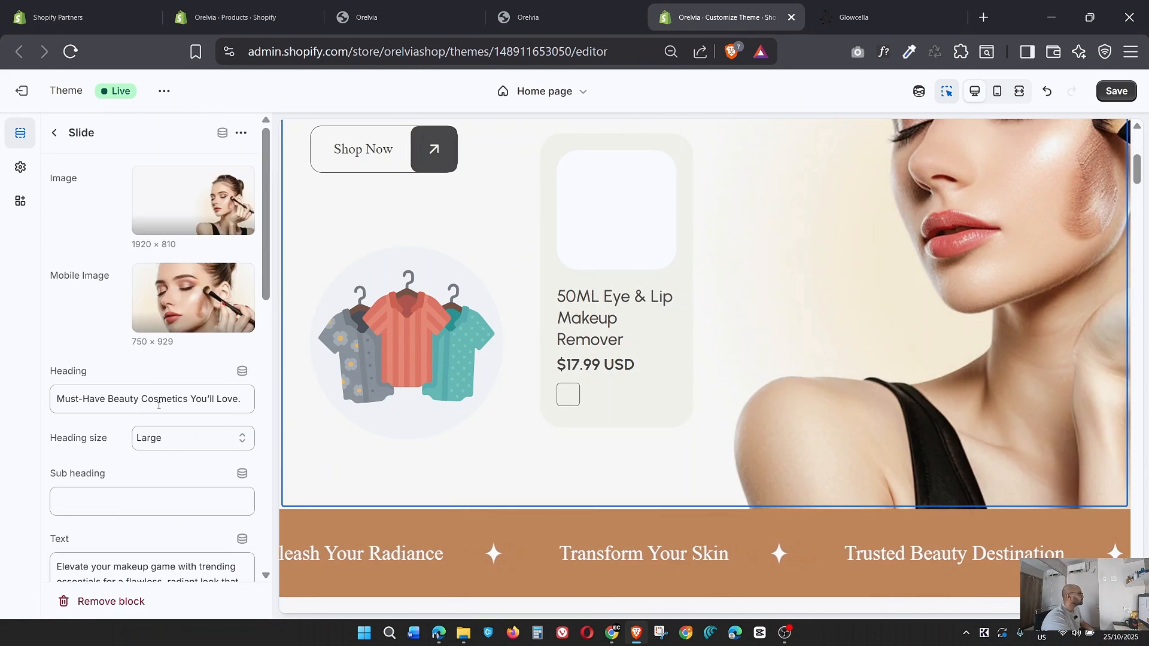
scroll(171, 354, down, 10)
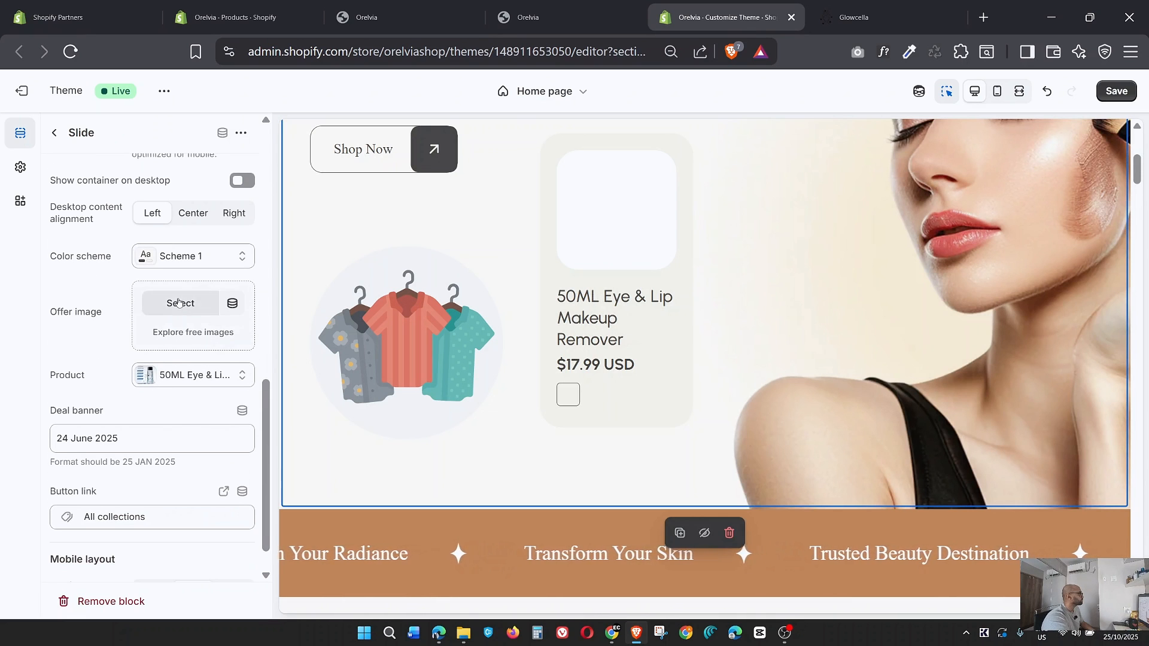
click(178, 303)
scroll(504, 426, down, 5)
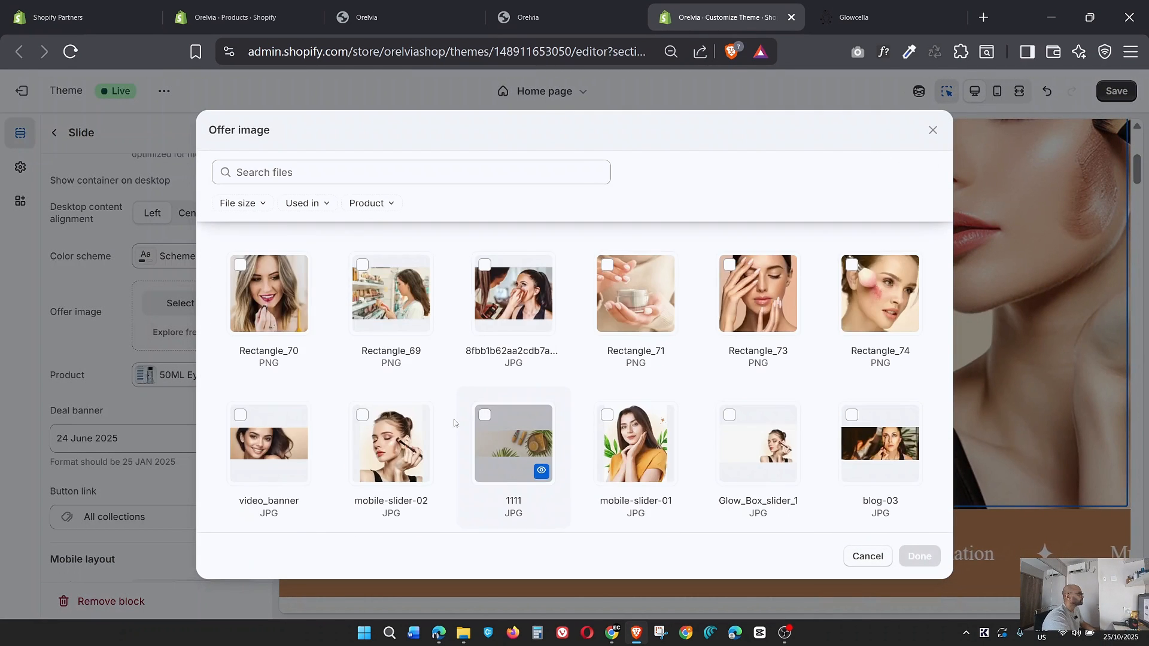
scroll(403, 410, down, 5)
scroll(472, 410, up, 2)
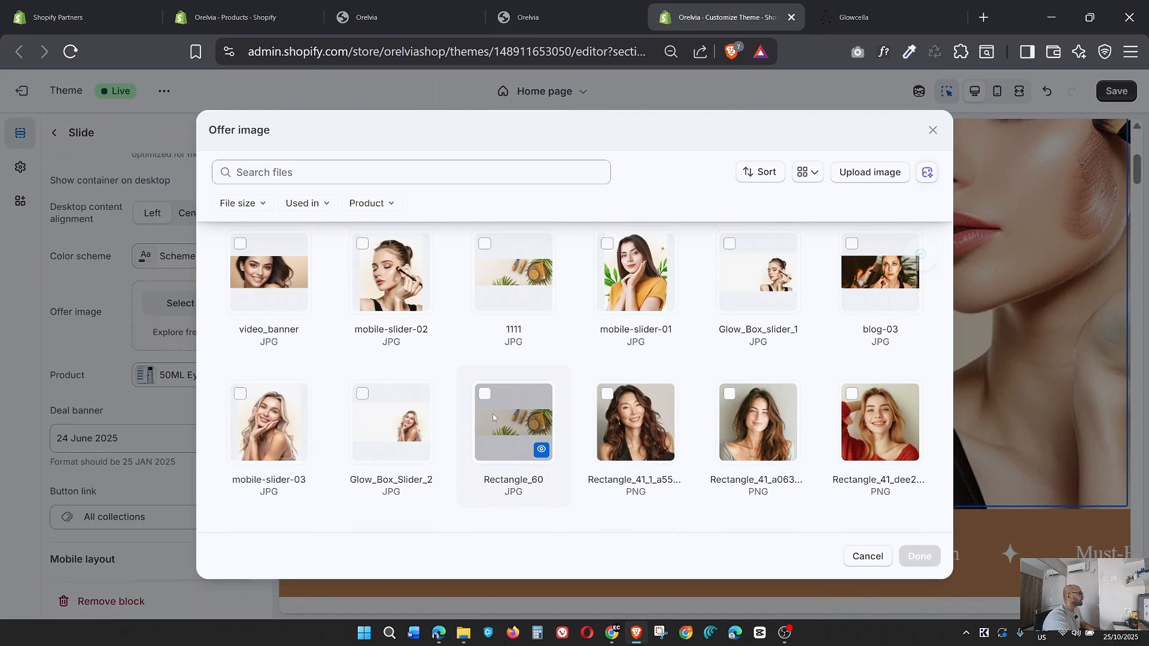
scroll(478, 413, down, 4)
scroll(488, 418, down, 1)
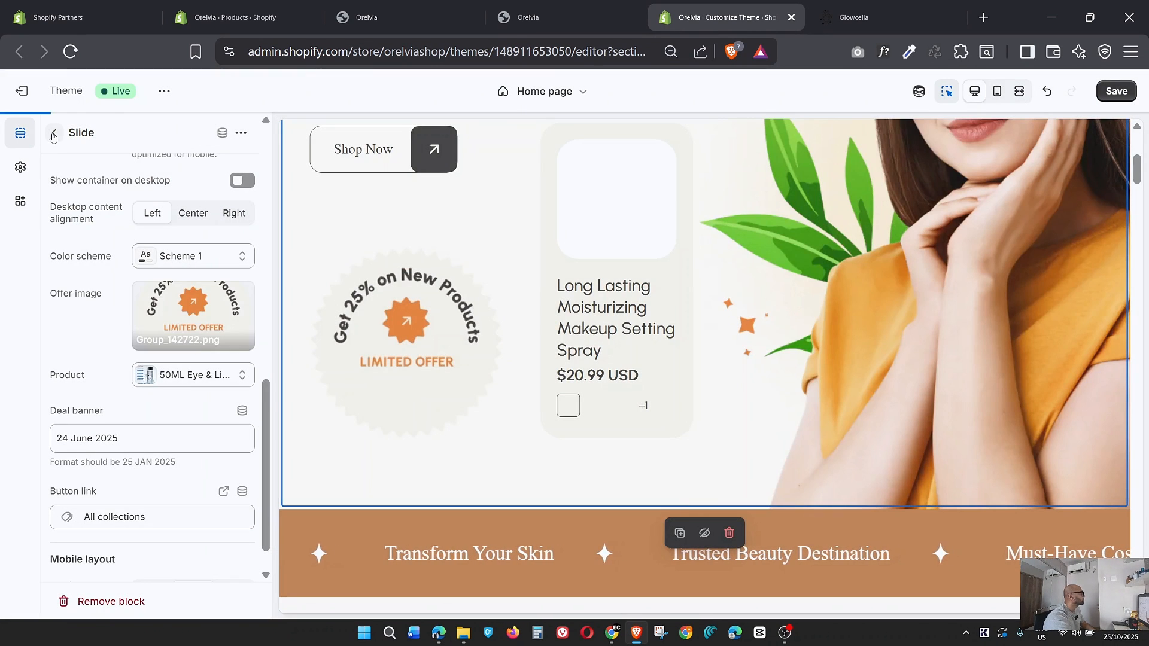
Check the offer image settings of the "Beauty That Speaks Volumes" and "Must-Have Beauty Cosmetics" slides.
click(54, 133)
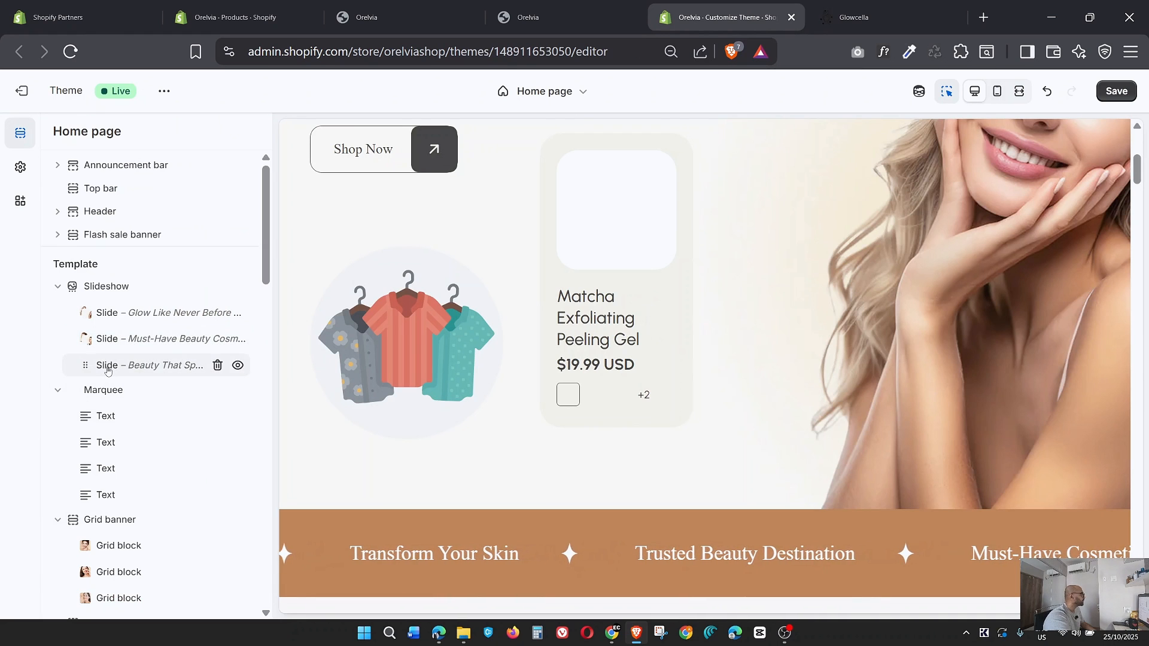
click(152, 311)
scroll(149, 401, down, 8)
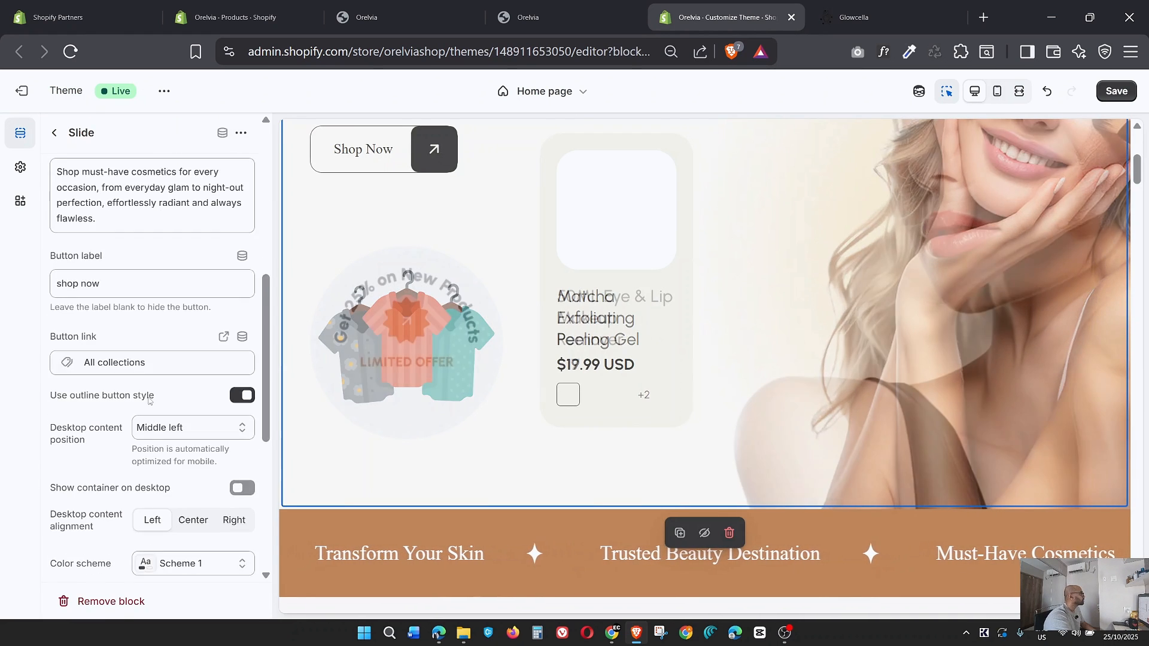
scroll(149, 401, down, 3)
scroll(56, 184, up, 5)
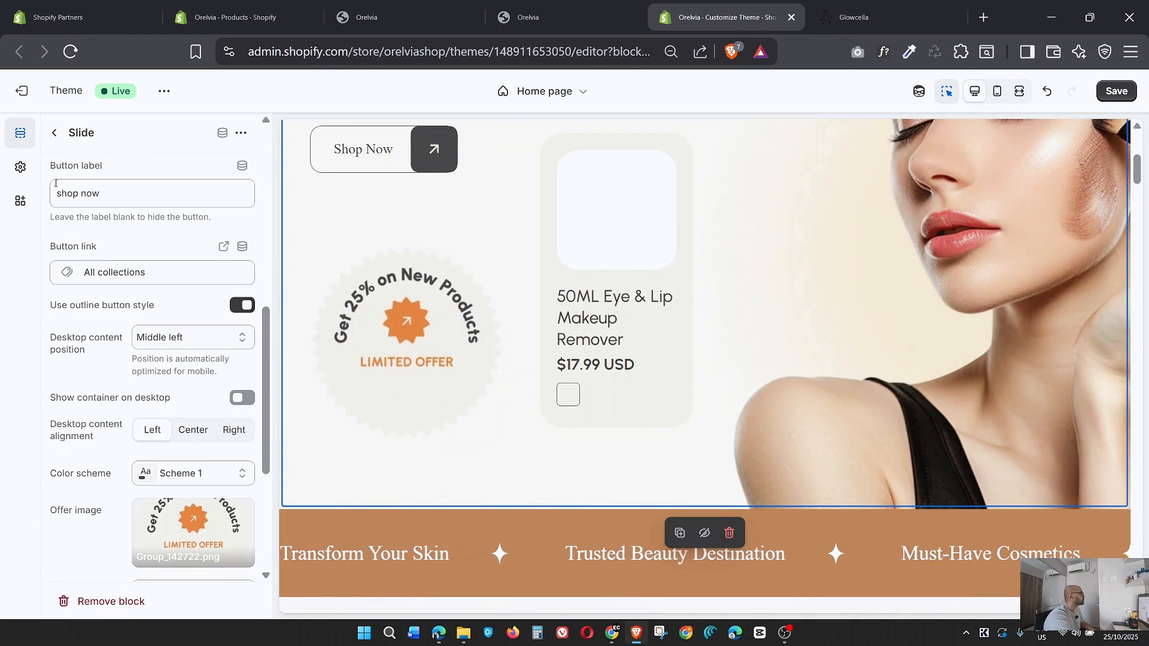
click(55, 134)
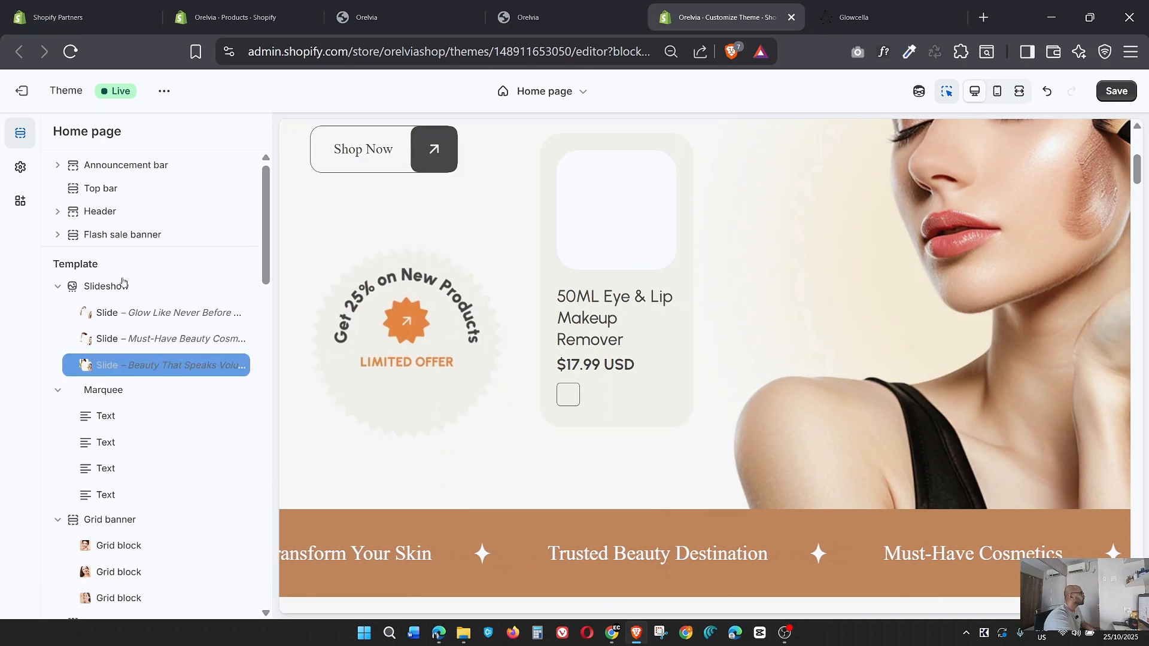
click(166, 341)
scroll(167, 386, down, 7)
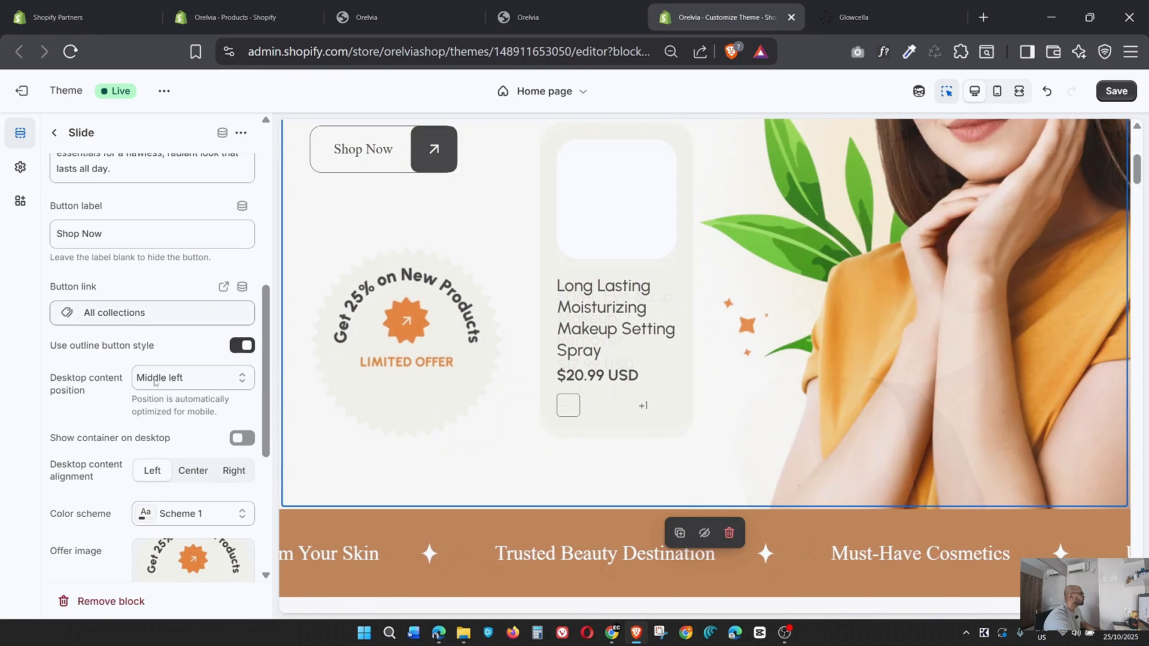
click(56, 134)
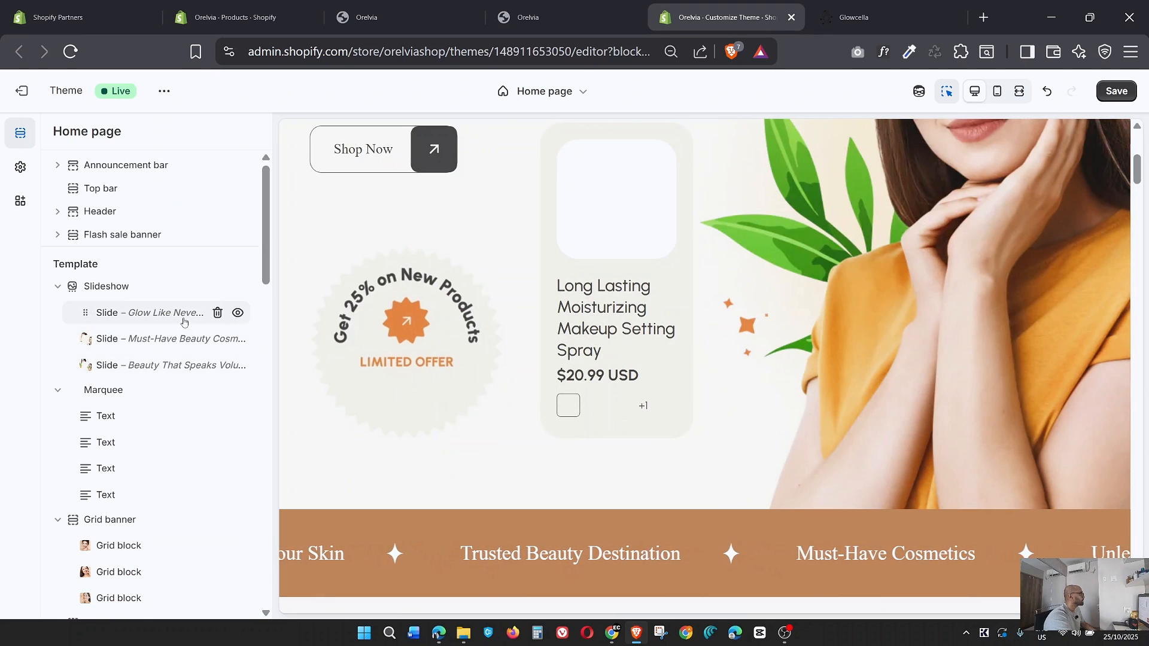
Set the Group_142722 PNG as the offer image of the "Glow Like Never Before" slide and save the theme.
click(183, 321)
scroll(174, 392, down, 4)
scroll(173, 391, down, 1)
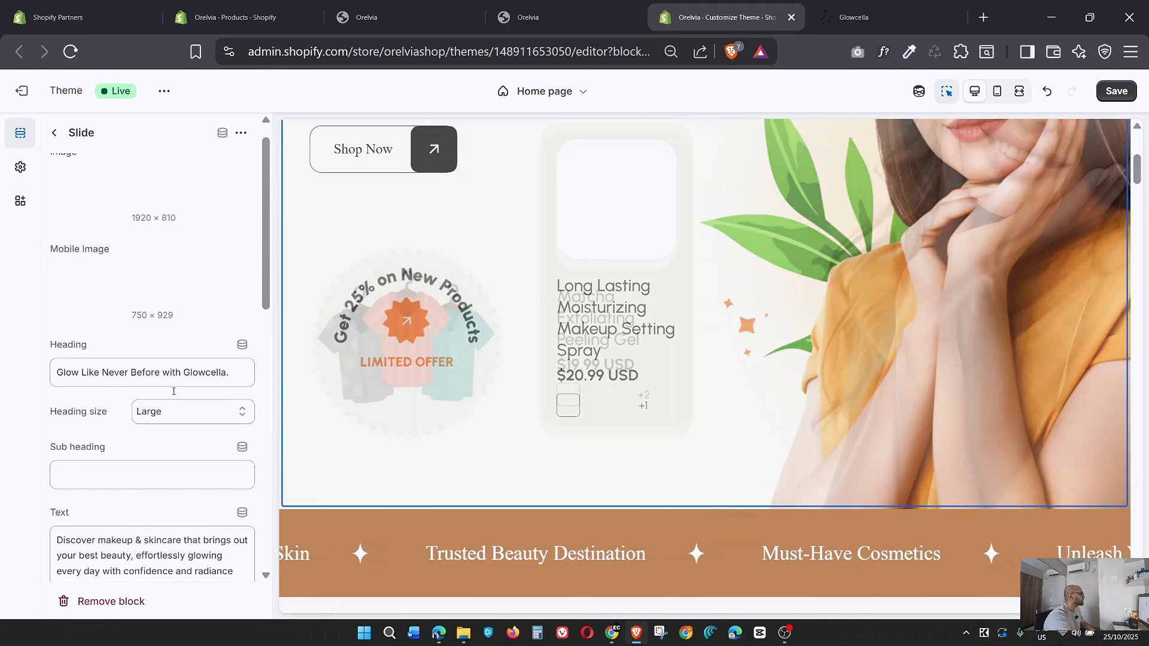
scroll(174, 391, down, 10)
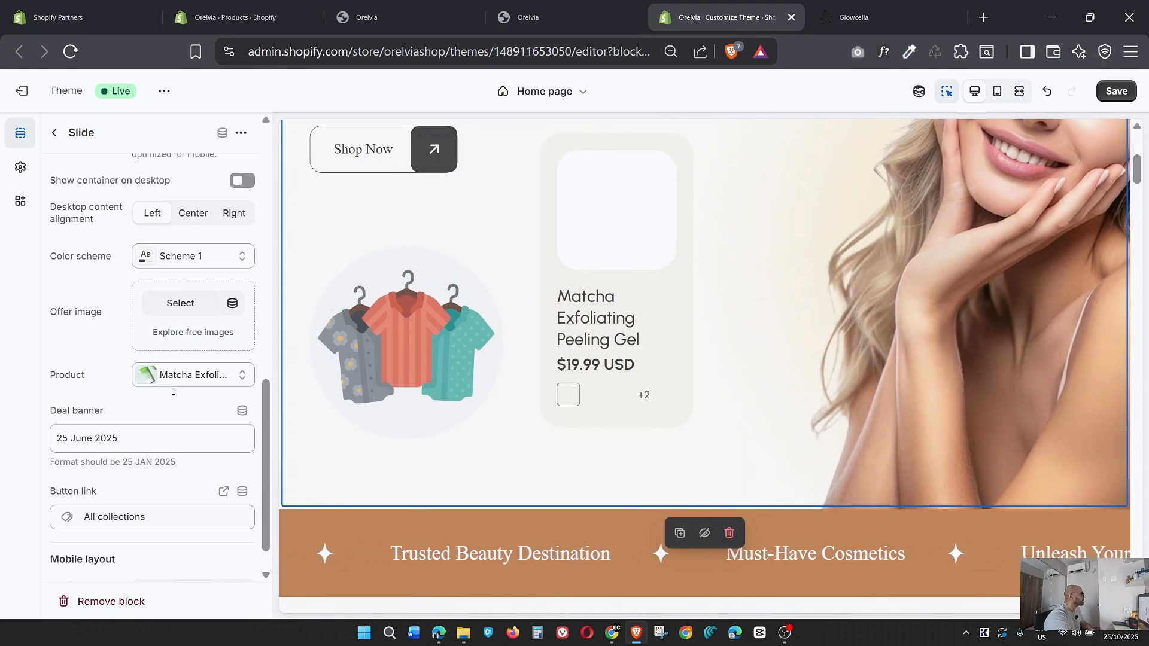
click(180, 304)
scroll(389, 389, down, 5)
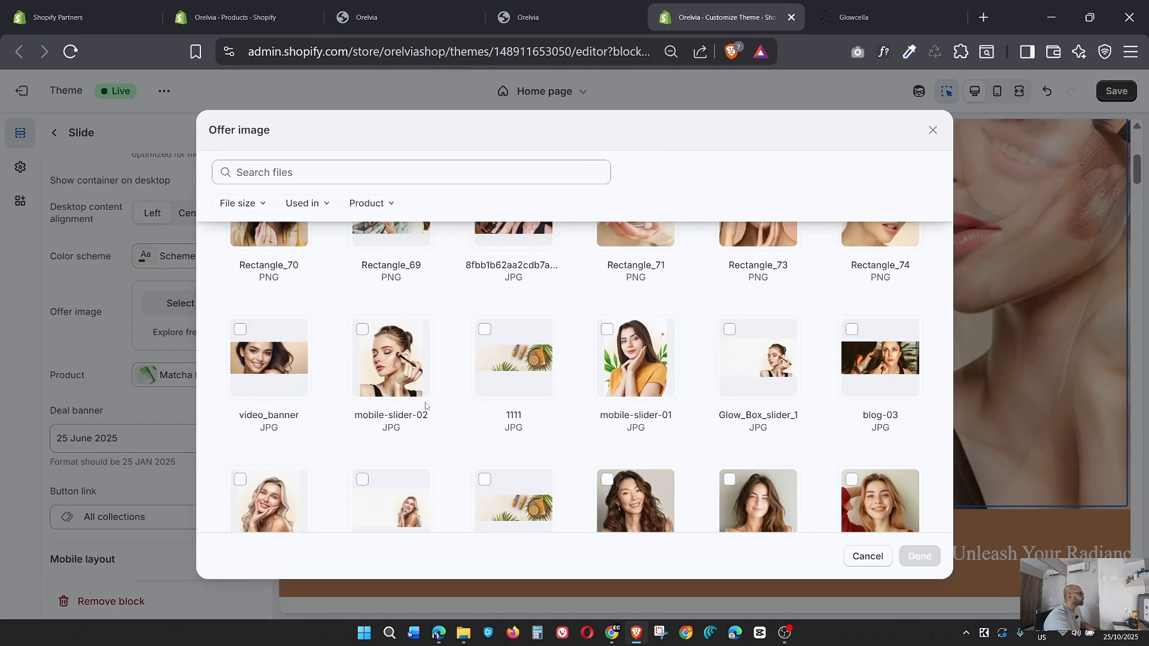
scroll(425, 406, down, 5)
click(390, 464)
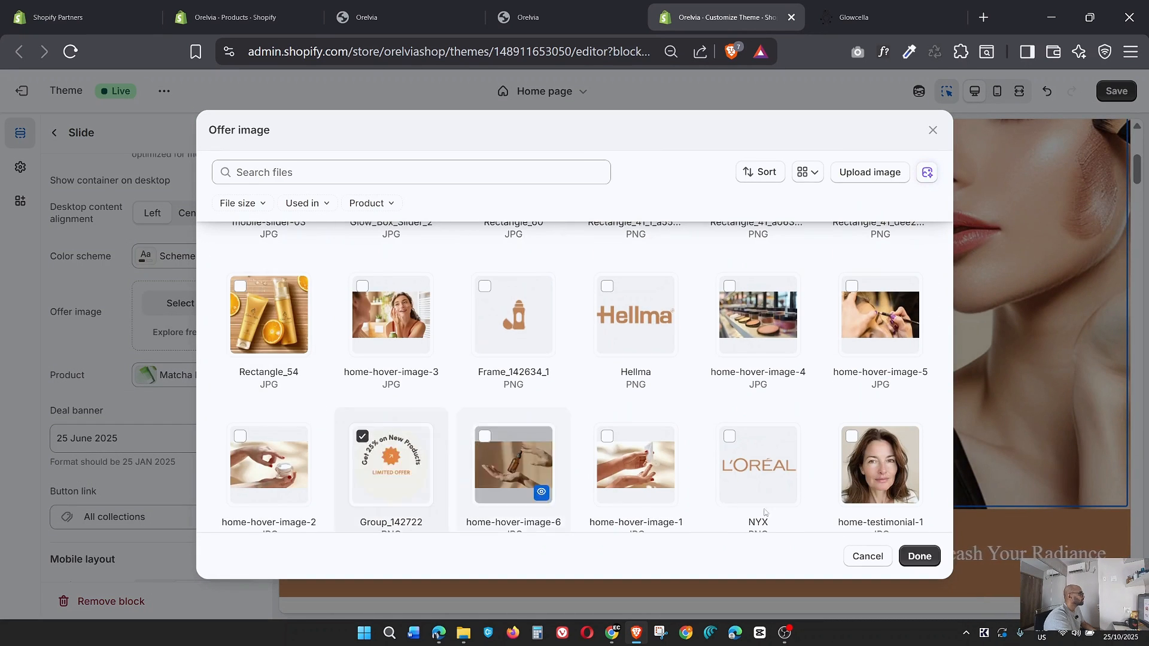
click(919, 556)
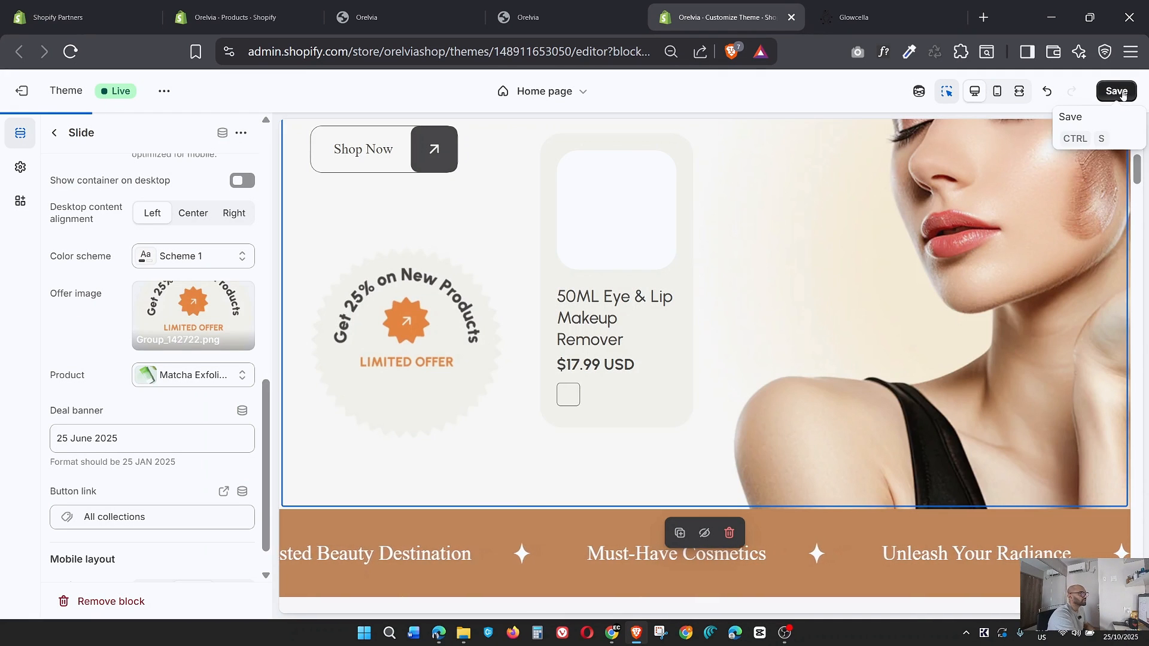
click(1116, 91)
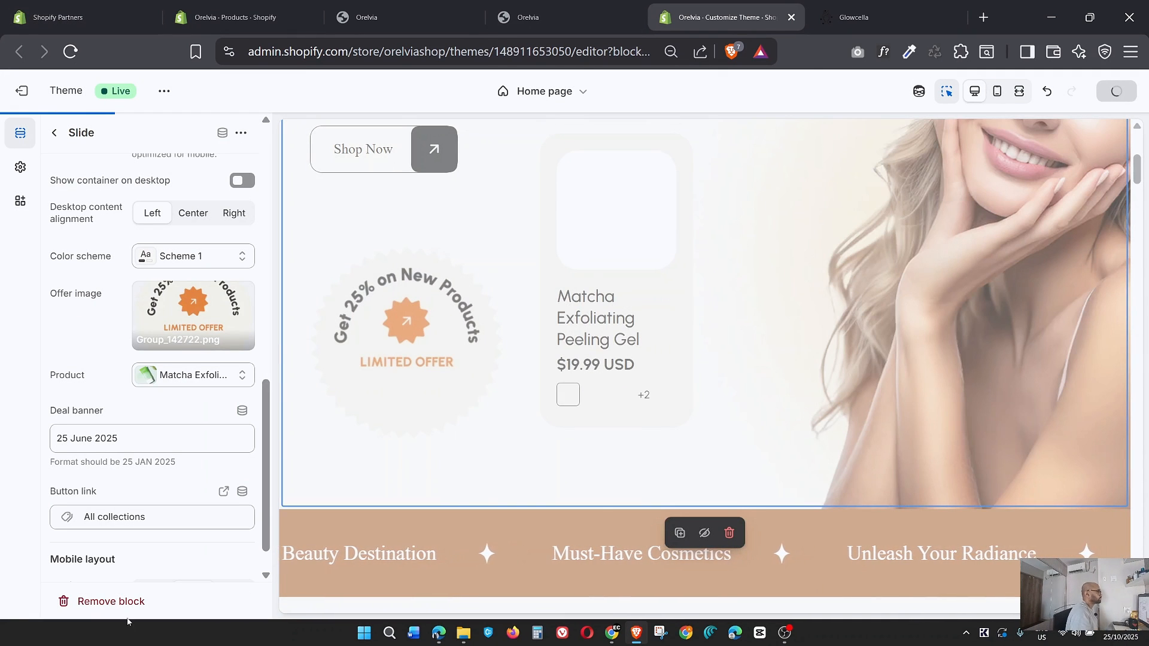
Switch to the orelvia.shop storefront, reload it and check the offer badge on the hero slides.
click(526, 17)
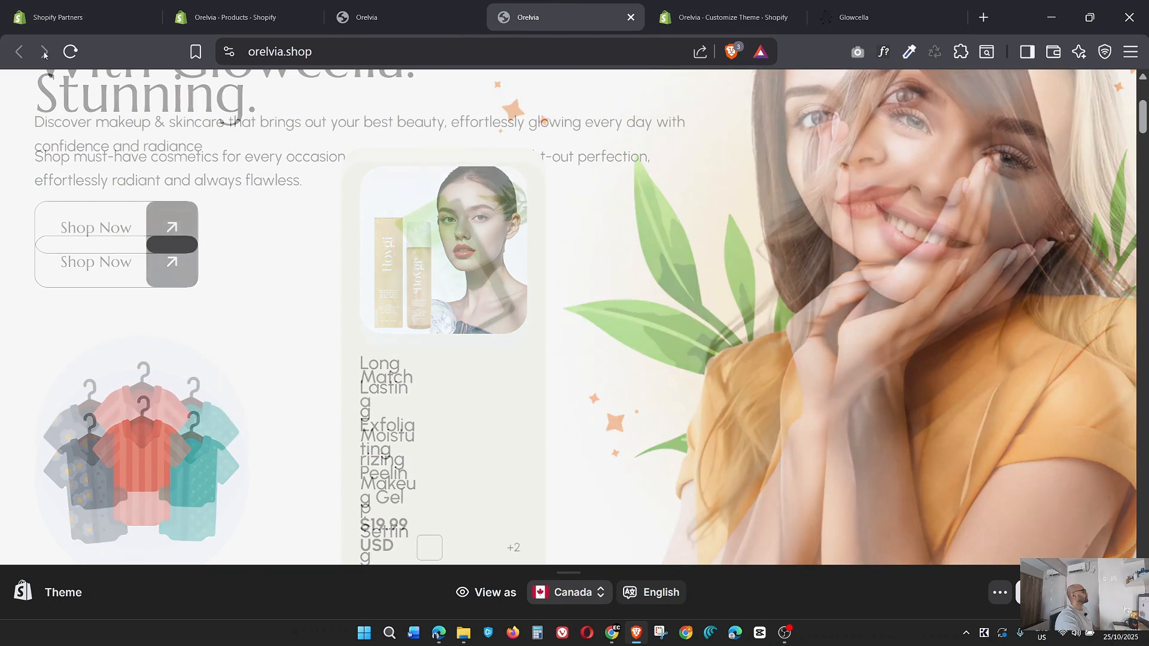
click(70, 53)
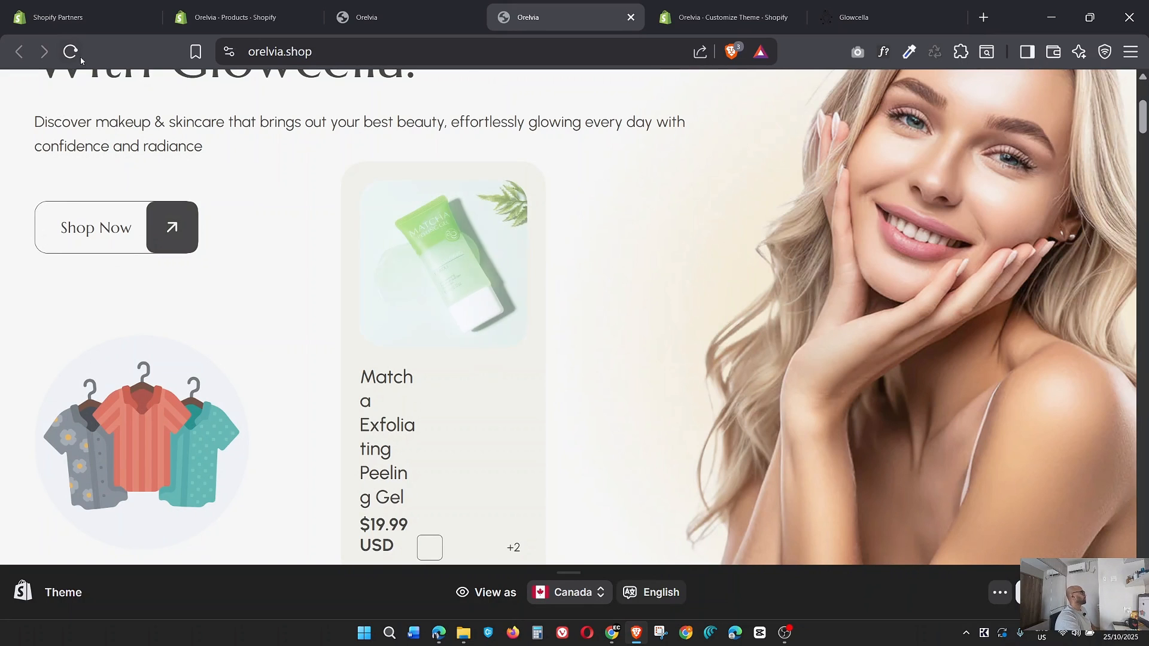
click(71, 53)
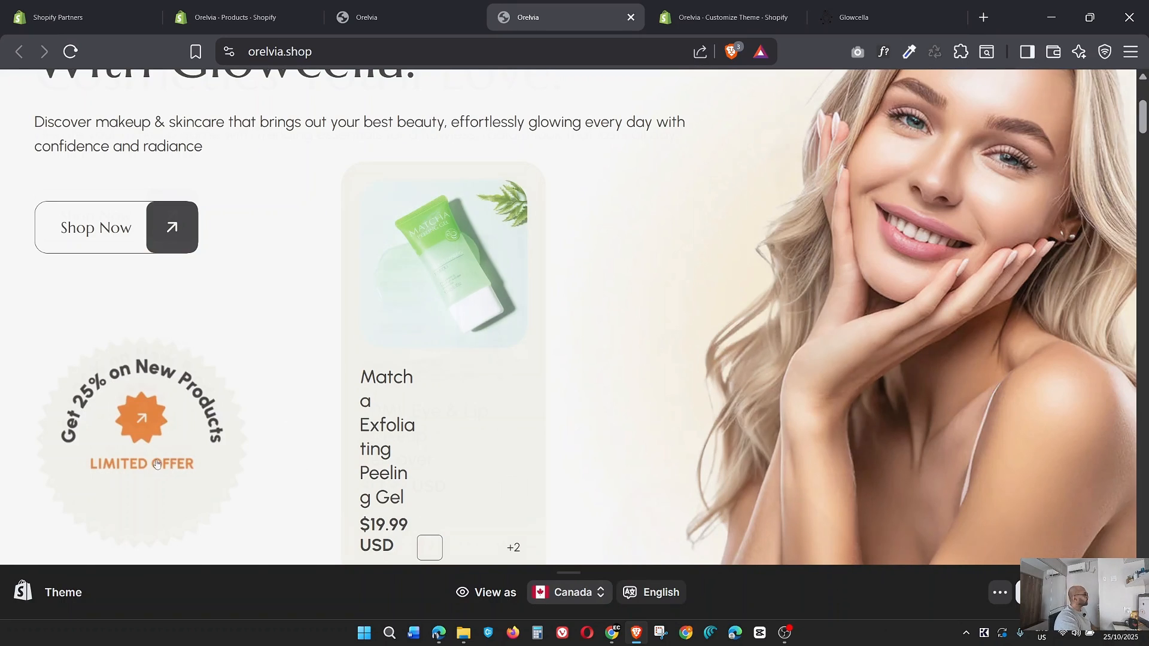
scroll(706, 347, down, 5)
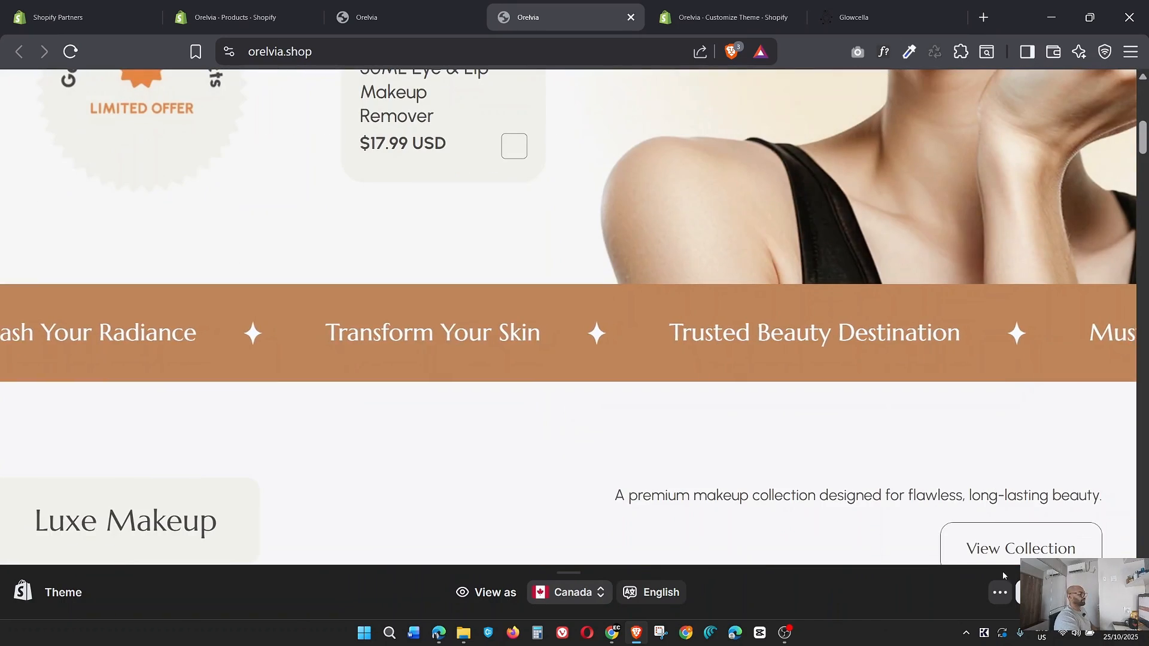
scroll(666, 369, down, 10)
scroll(666, 369, up, 12)
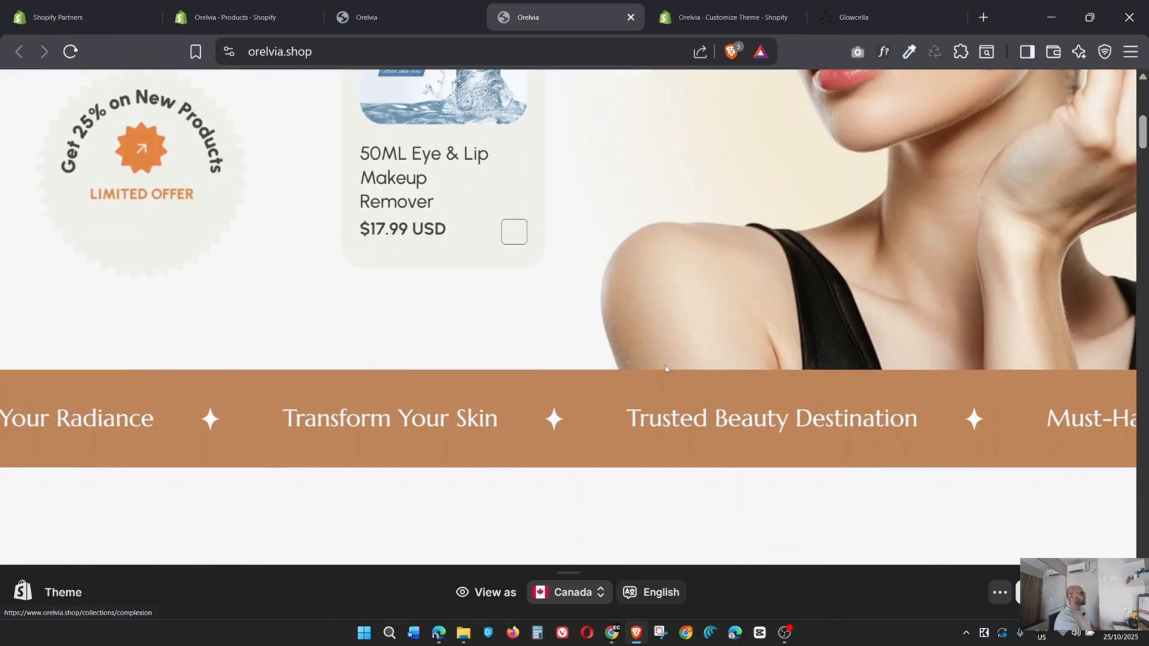
Review the storefront's remaining home page sections down to the newsletter for placeholder images, including the Instagram gallery.
scroll(666, 369, down, 15)
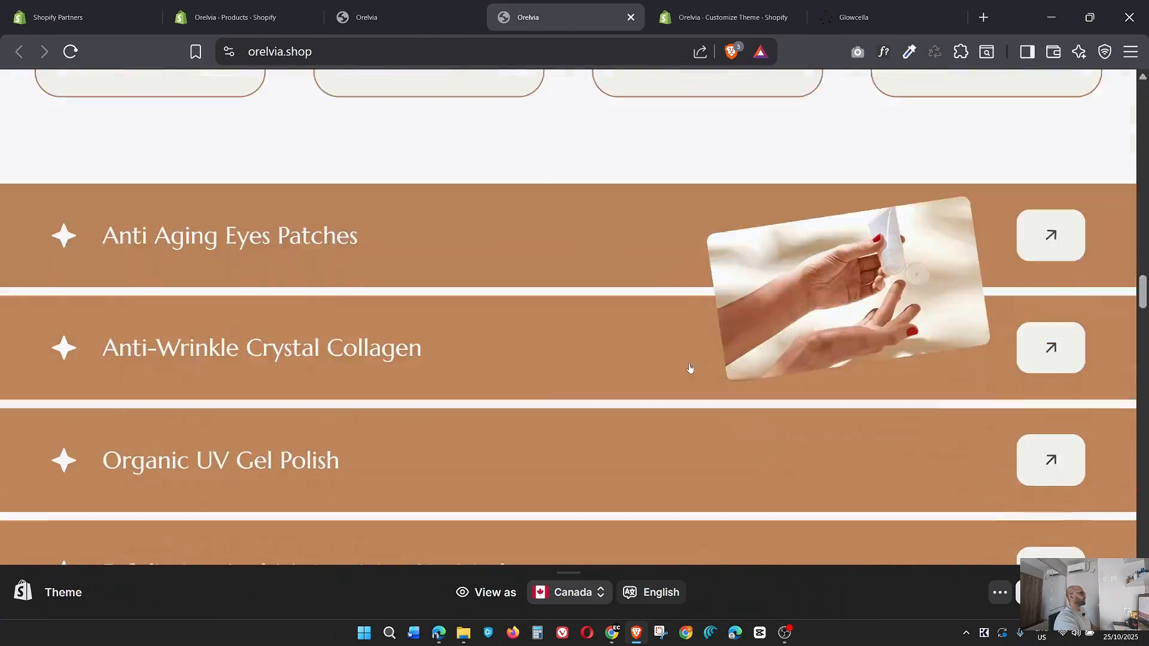
scroll(689, 368, down, 15)
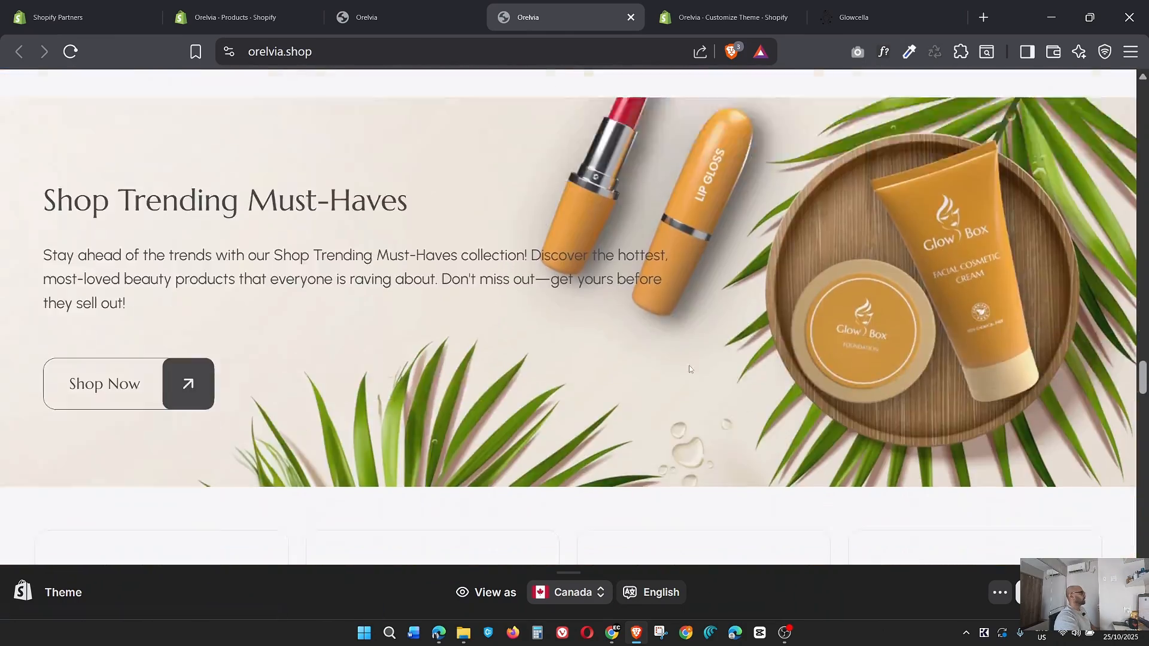
scroll(690, 370, down, 15)
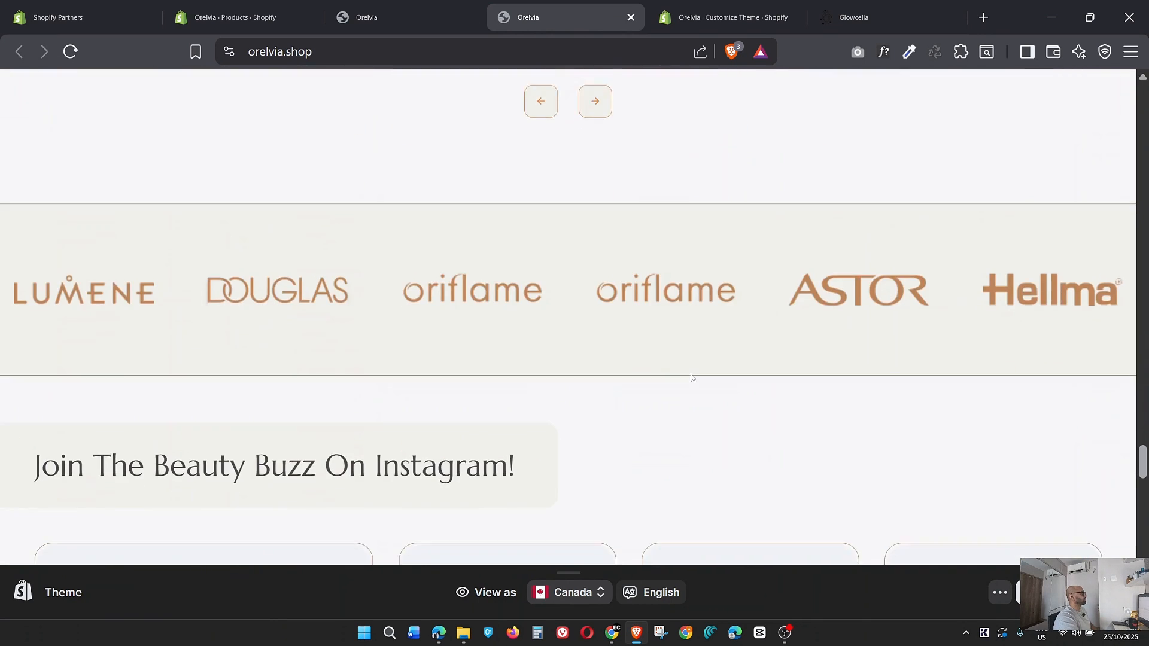
scroll(691, 377, down, 5)
scroll(693, 379, up, 1)
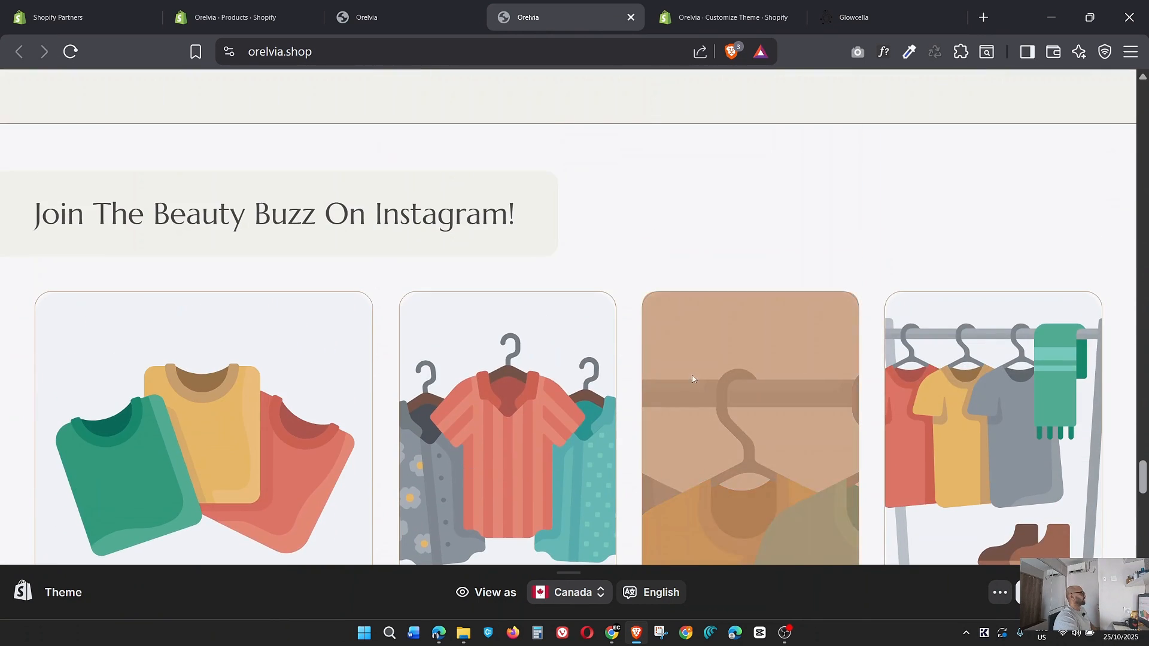
scroll(538, 377, down, 4)
scroll(371, 366, up, 4)
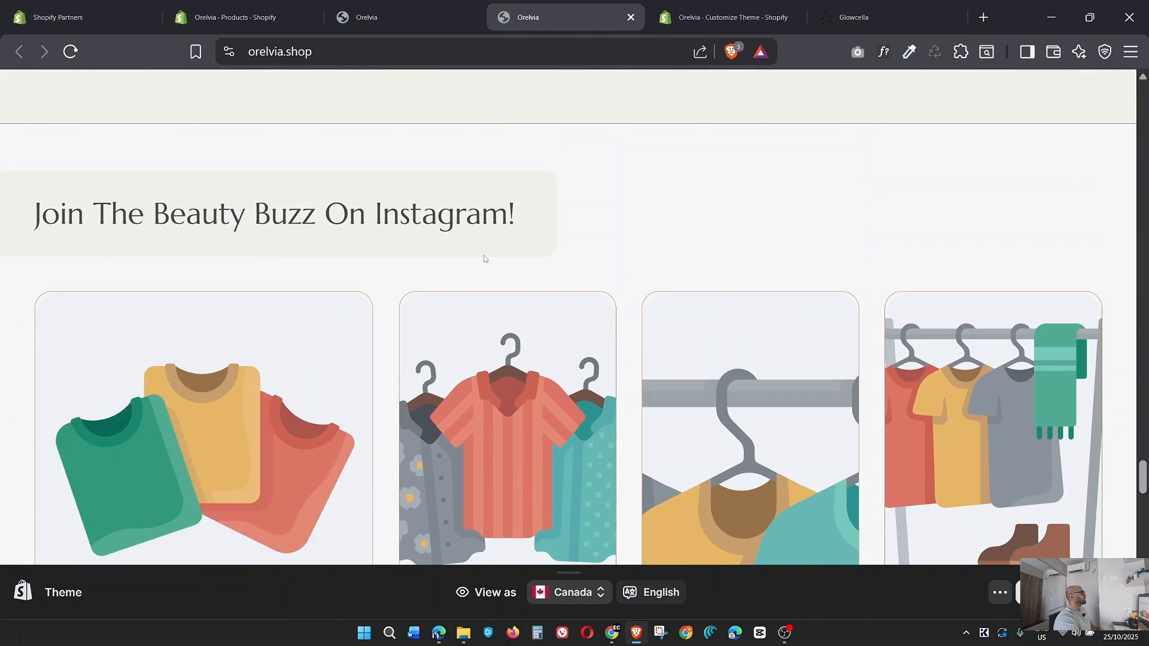
scroll(803, 374, down, 12)
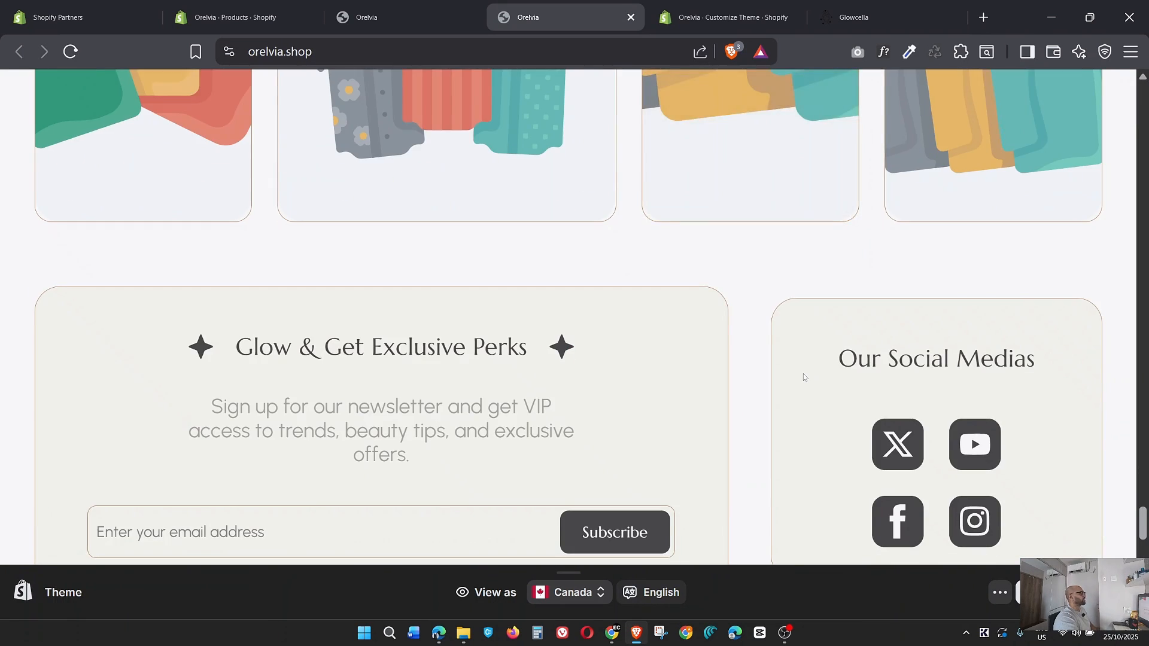
scroll(803, 377, up, 8)
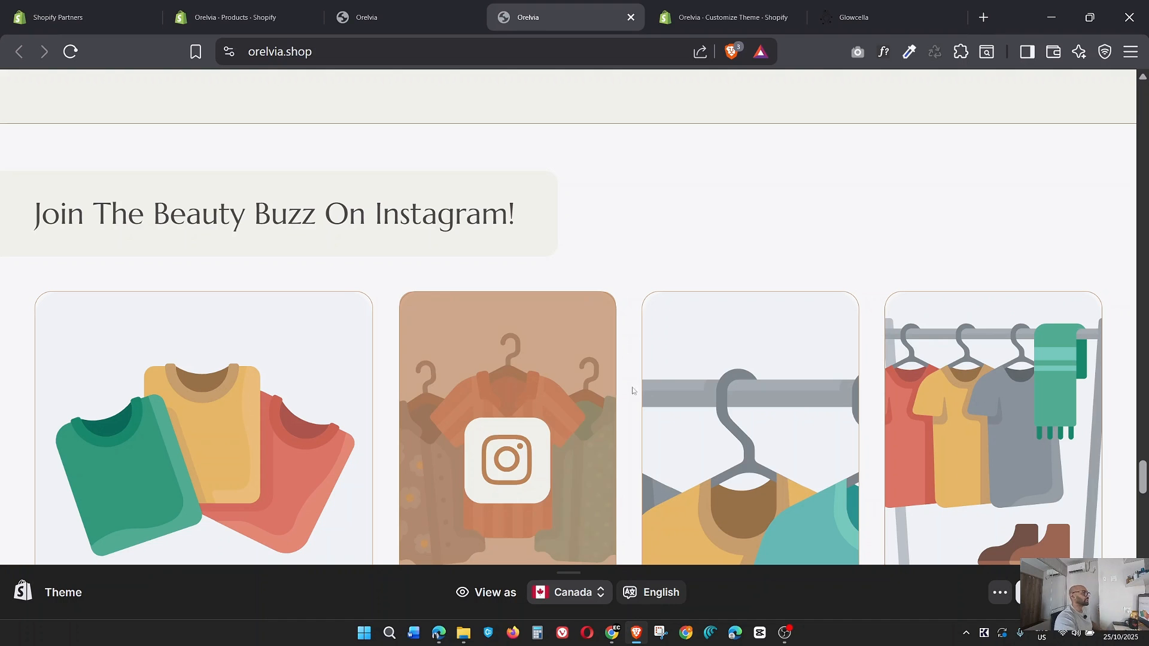
Leave the slide's settings in the theme editor and open the list of installed apps in the Shopify admin.
click(727, 16)
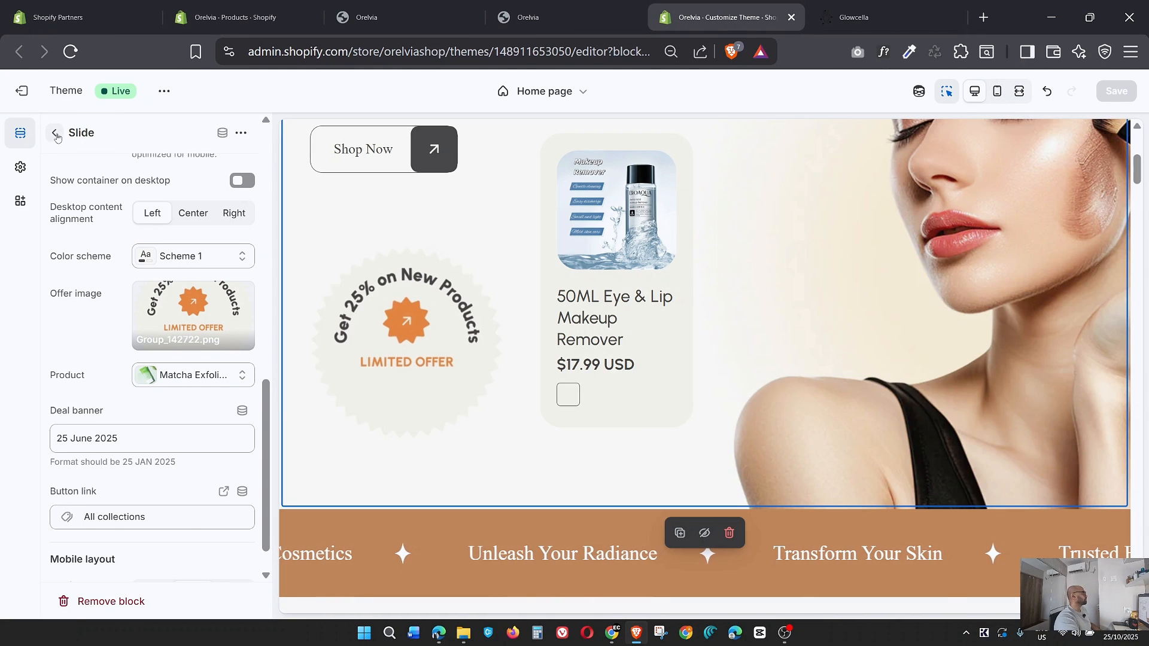
click(56, 134)
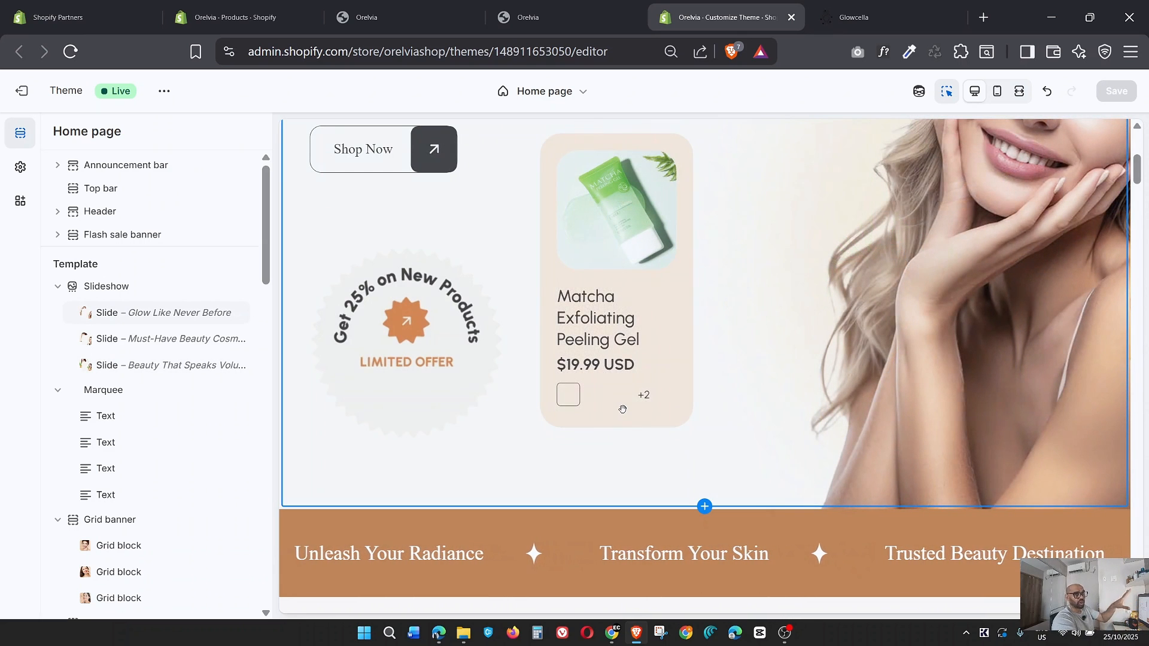
click(233, 17)
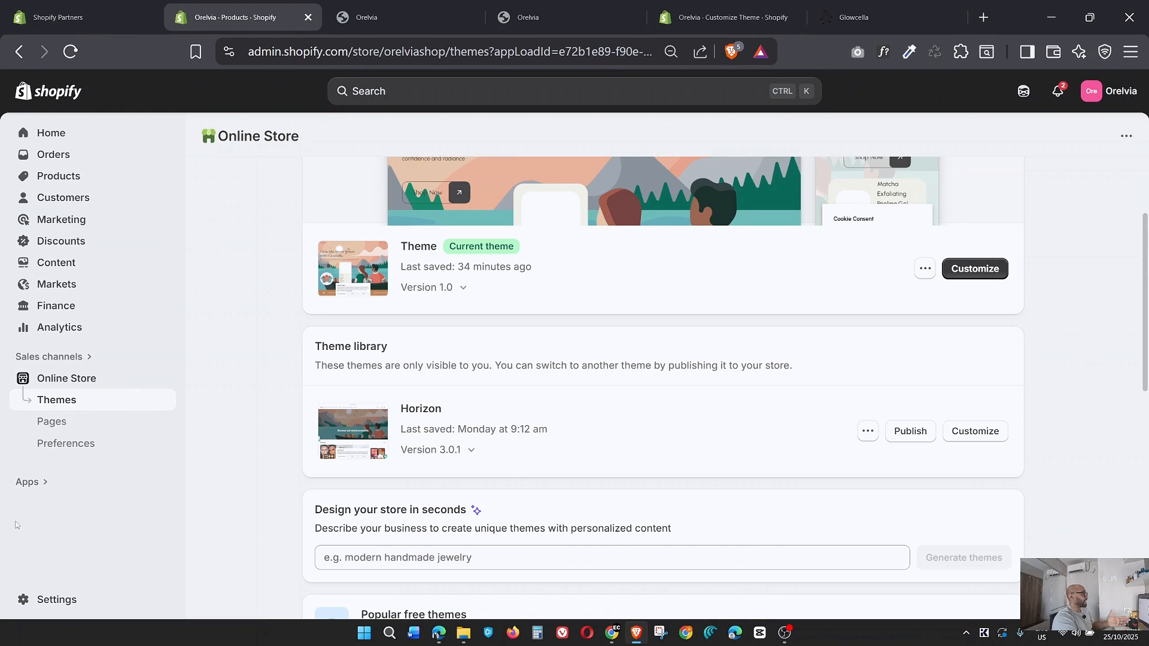
click(28, 482)
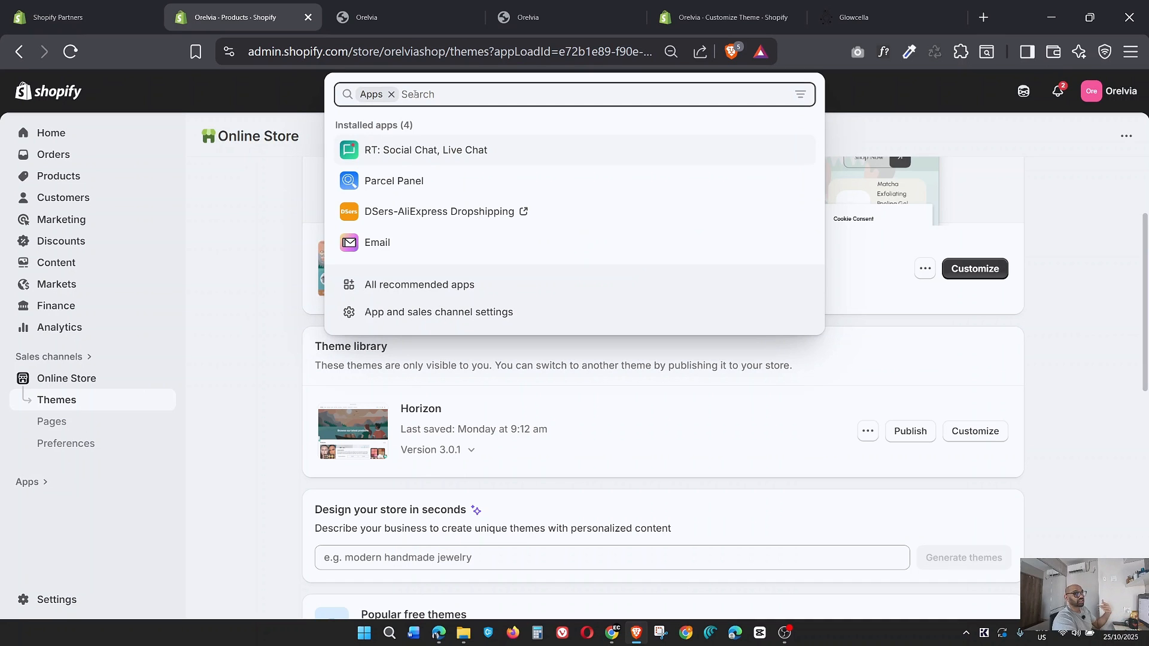
Return to the theme editor and open the settings of the first block in the instagram-2 section.
click(738, 17)
scroll(129, 553, down, 9)
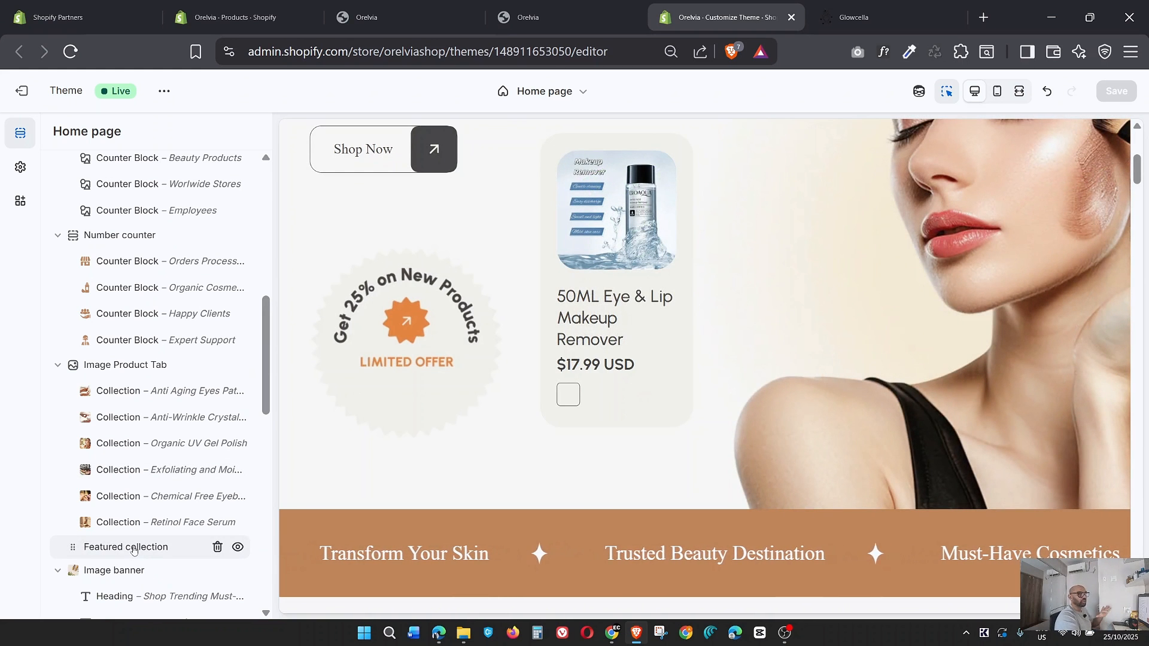
scroll(134, 550, down, 5)
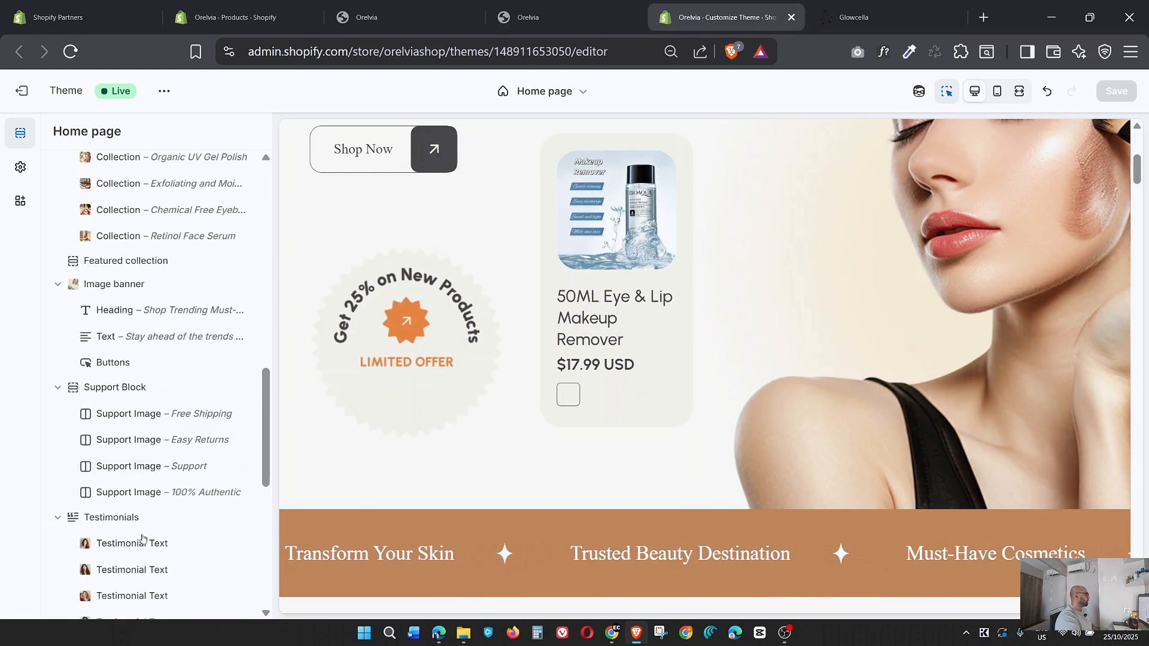
scroll(141, 538, down, 8)
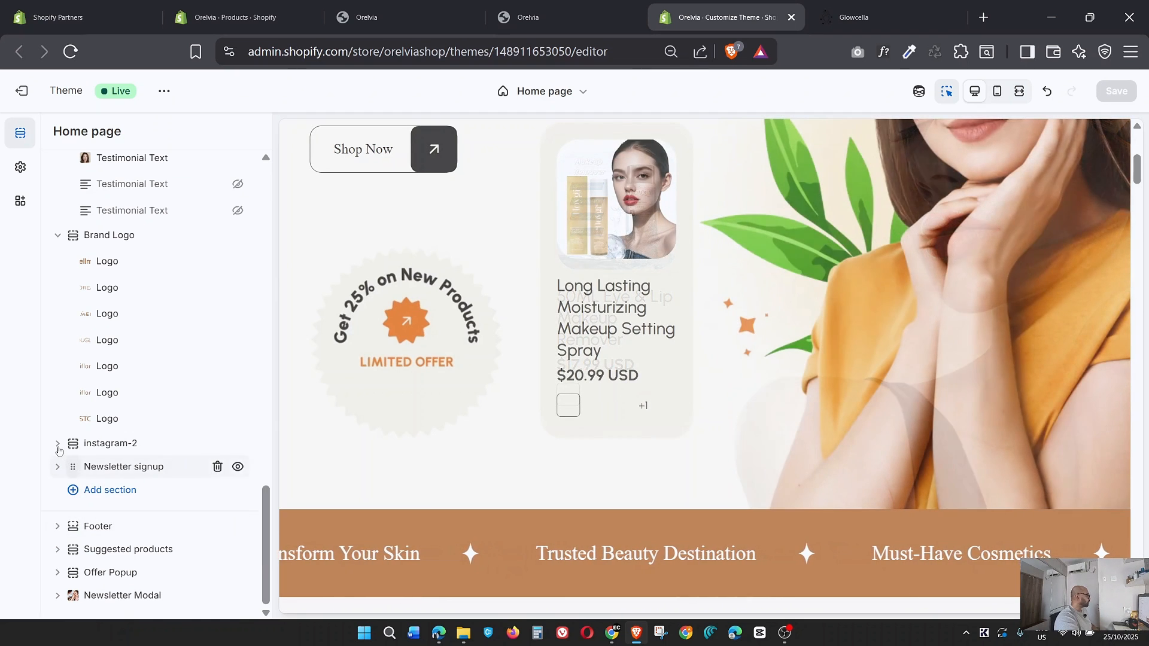
click(58, 444)
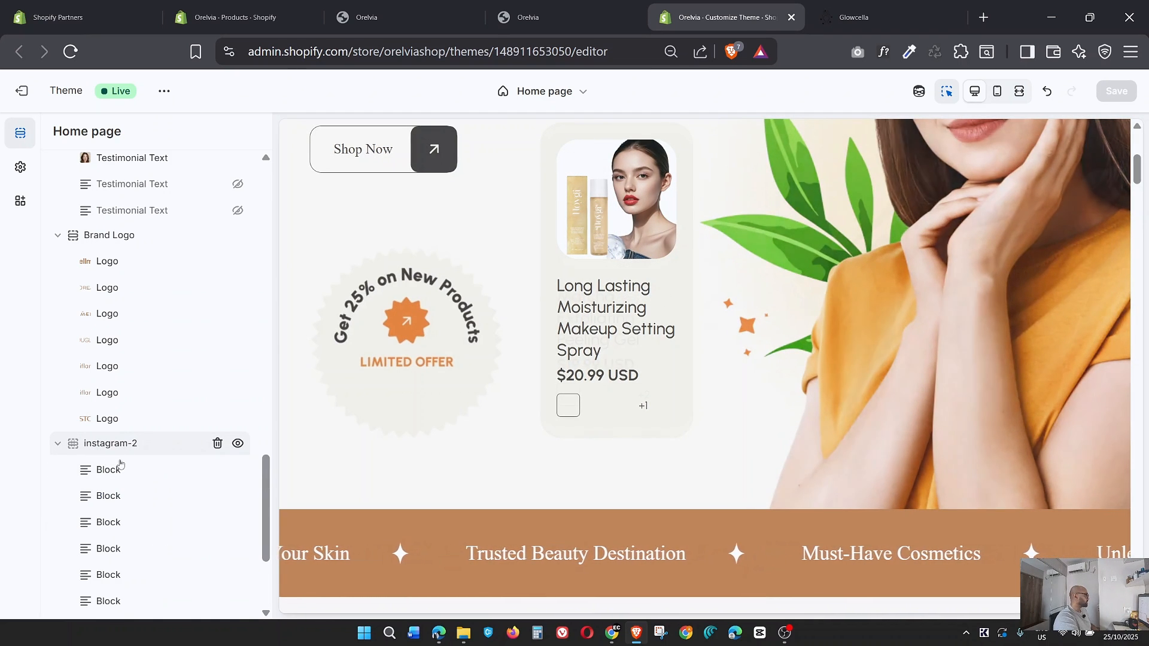
click(111, 470)
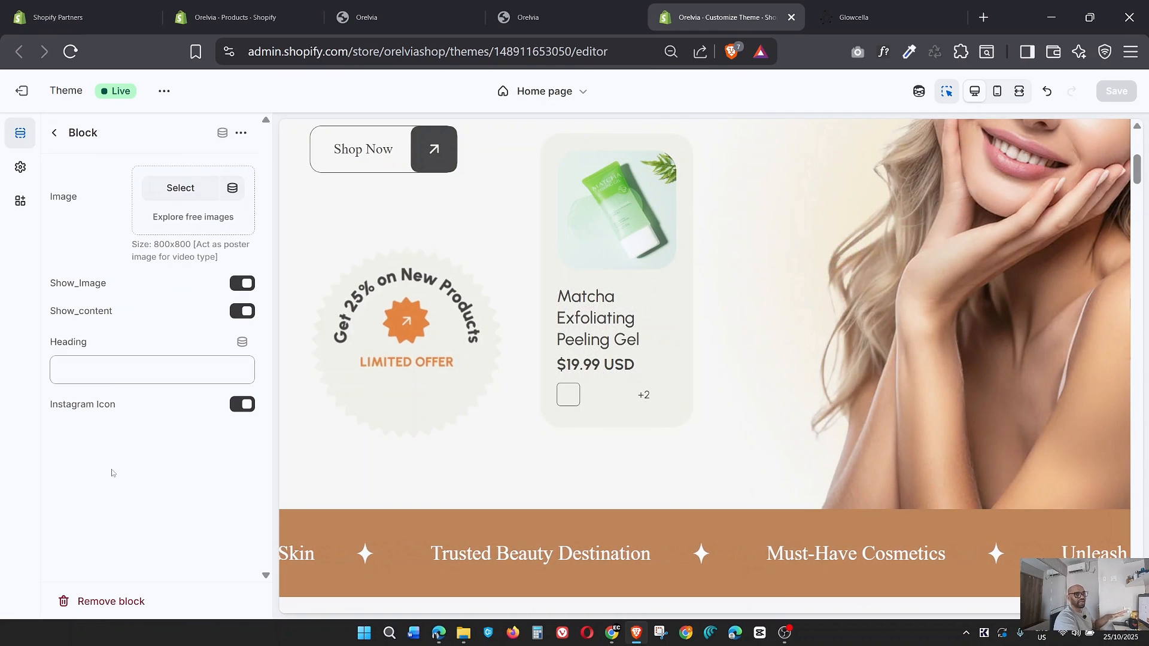
Examine the Instagram gallery's images and their order on the glowcella.com reference site, returning to the theme editor.
click(884, 27)
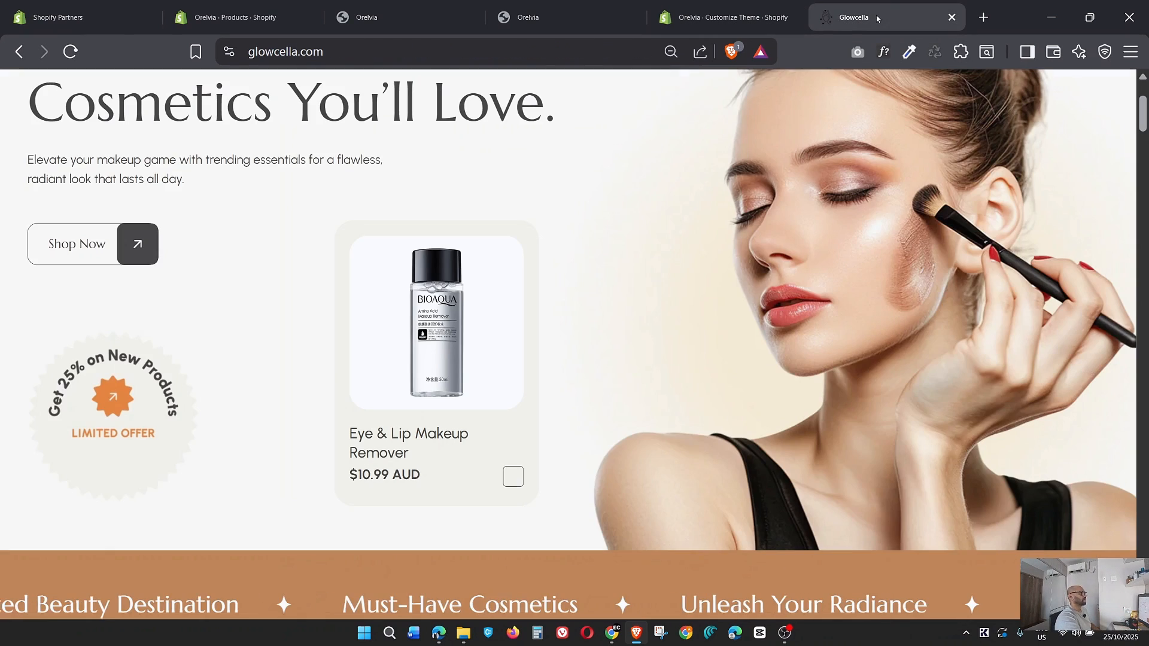
scroll(613, 419, down, 6)
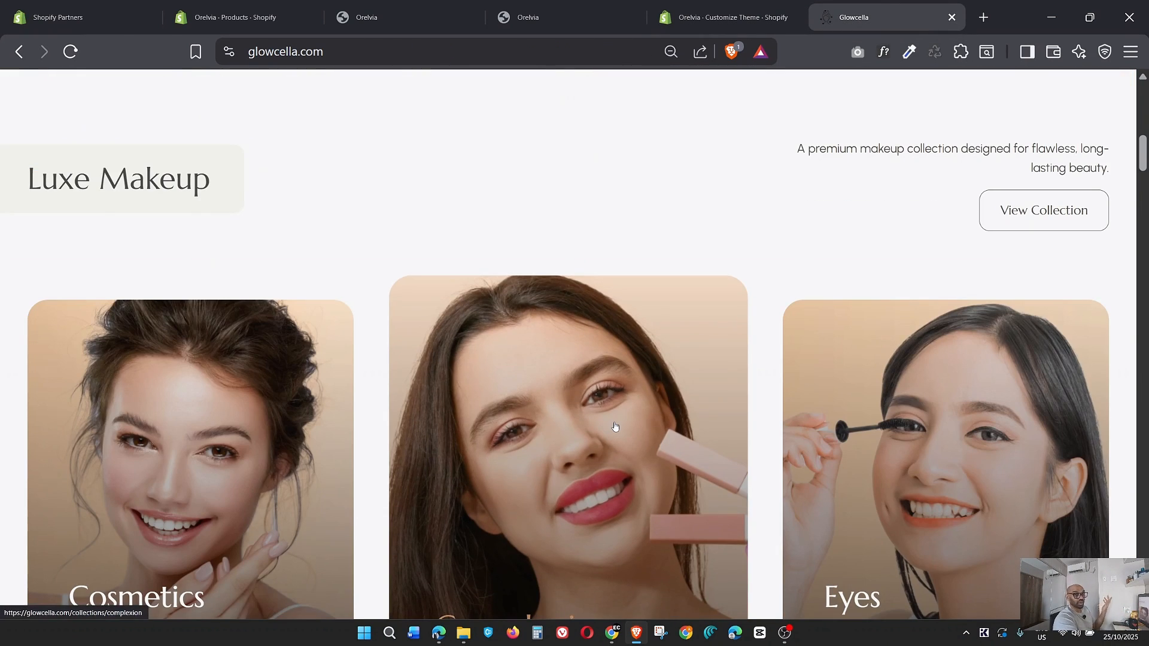
scroll(615, 426, down, 20)
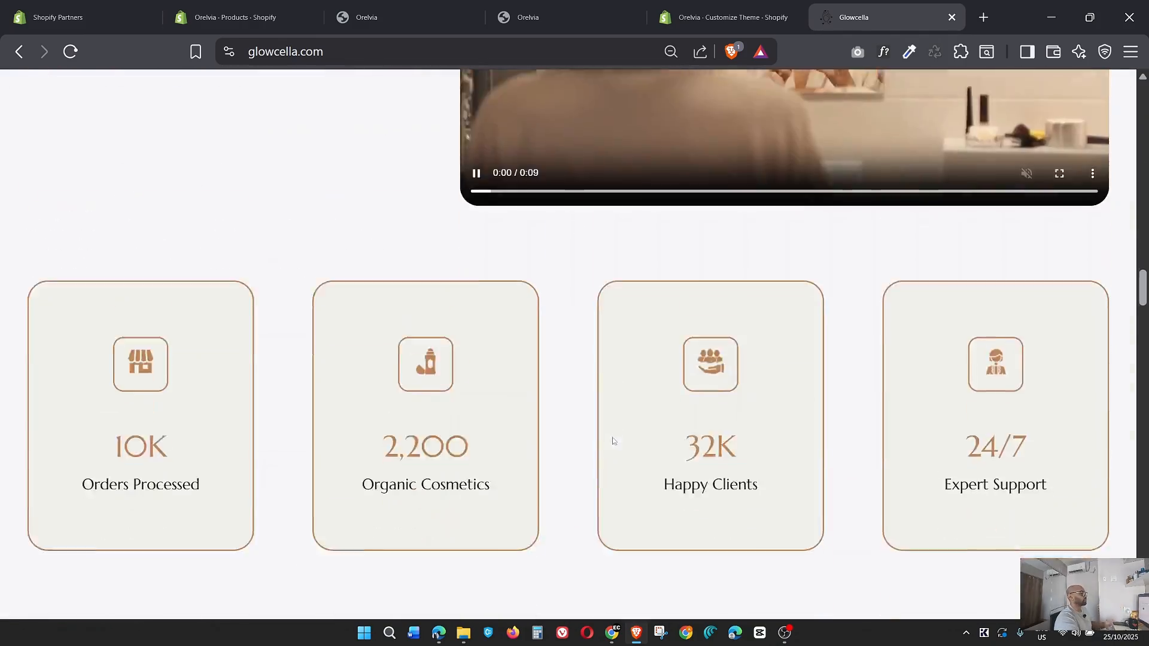
scroll(612, 441, down, 20)
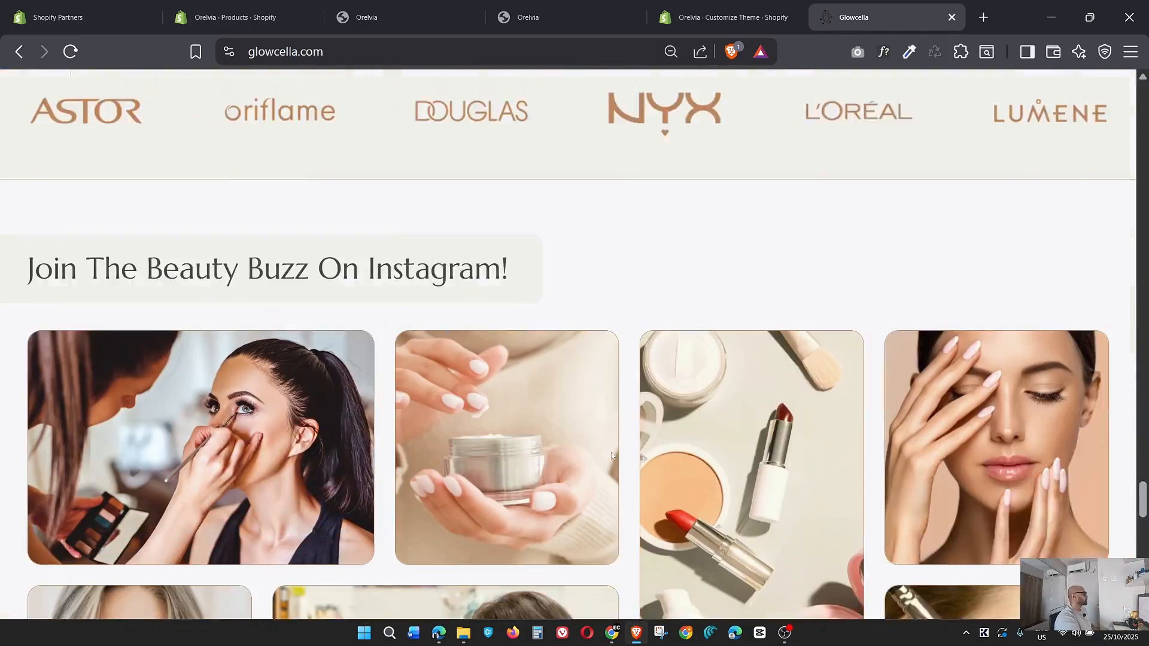
scroll(611, 456, down, 4)
click(662, 29)
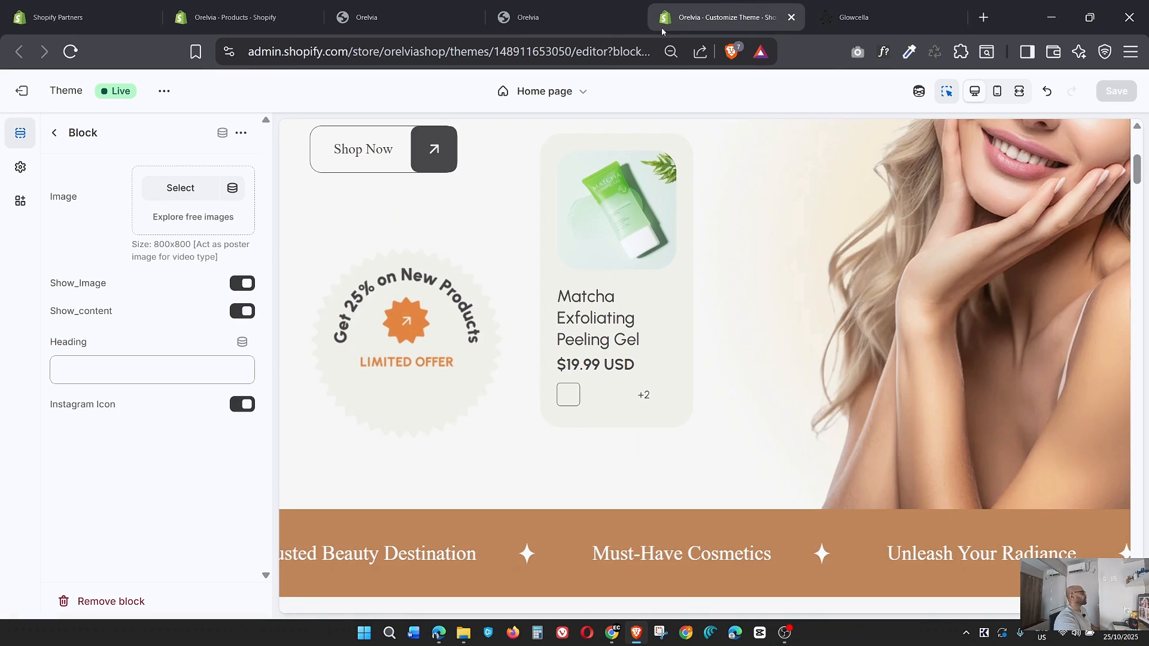
Set the Rectangle_68 PNG as the image of the first instagram-2 block and leave the block's settings.
click(216, 188)
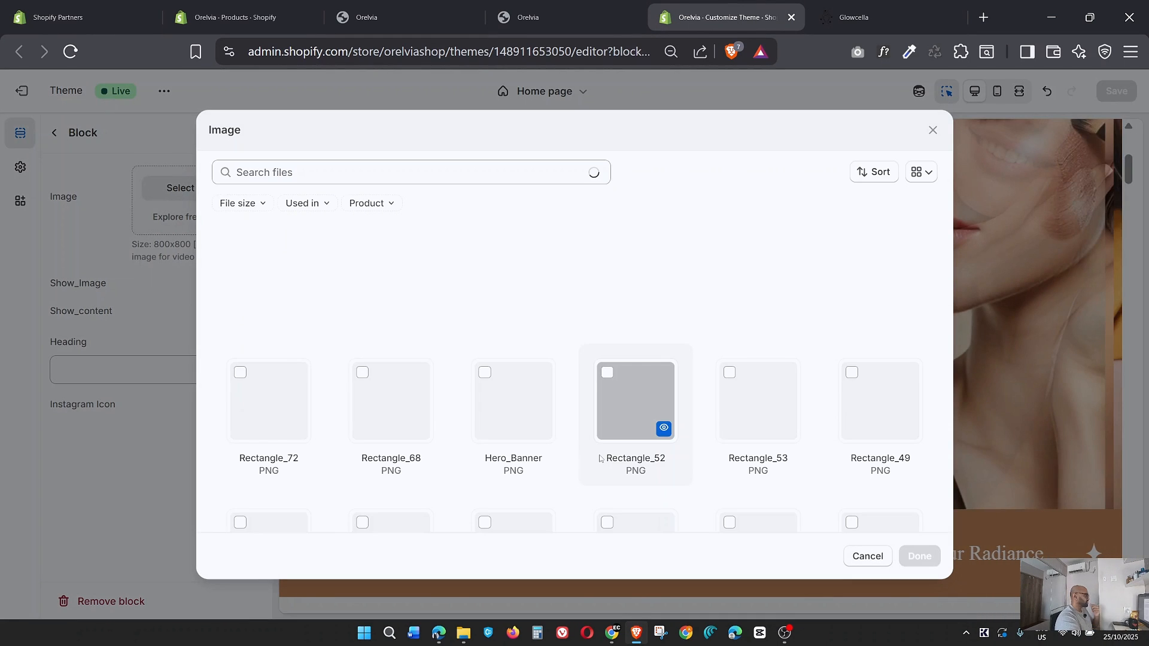
click(391, 400)
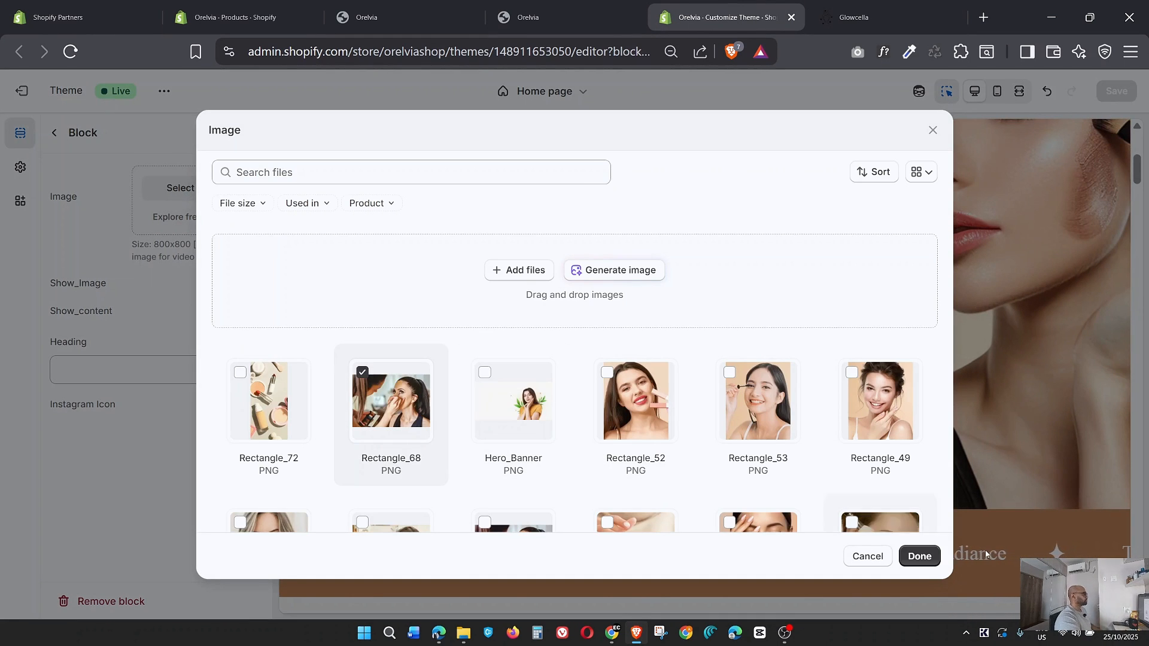
click(919, 557)
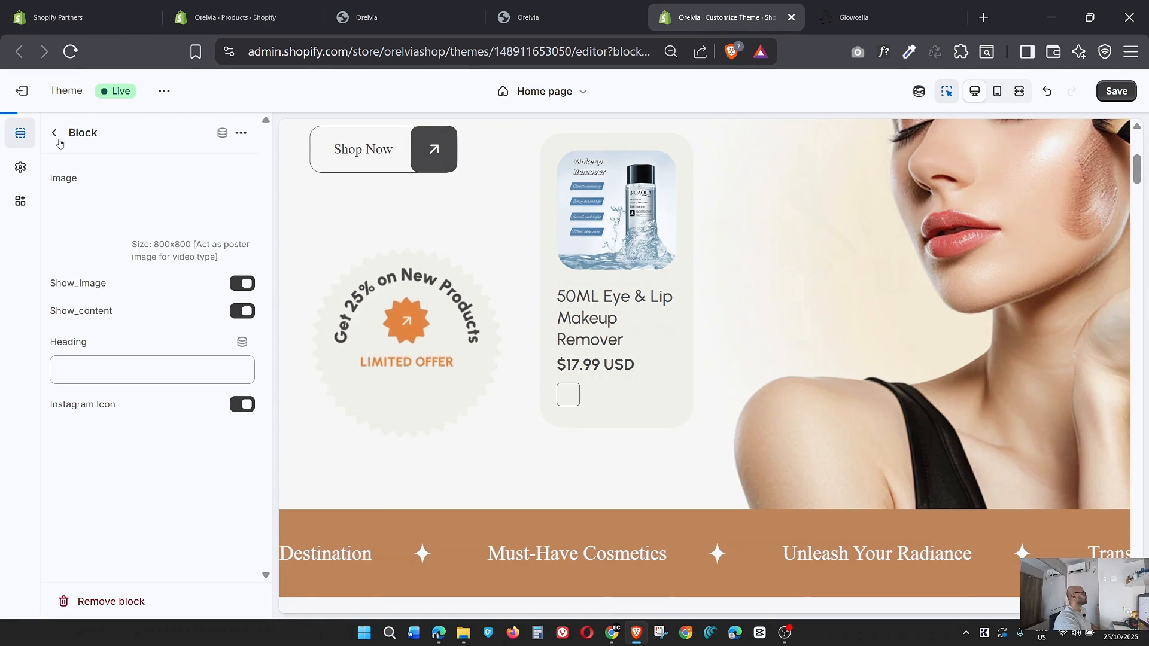
click(54, 132)
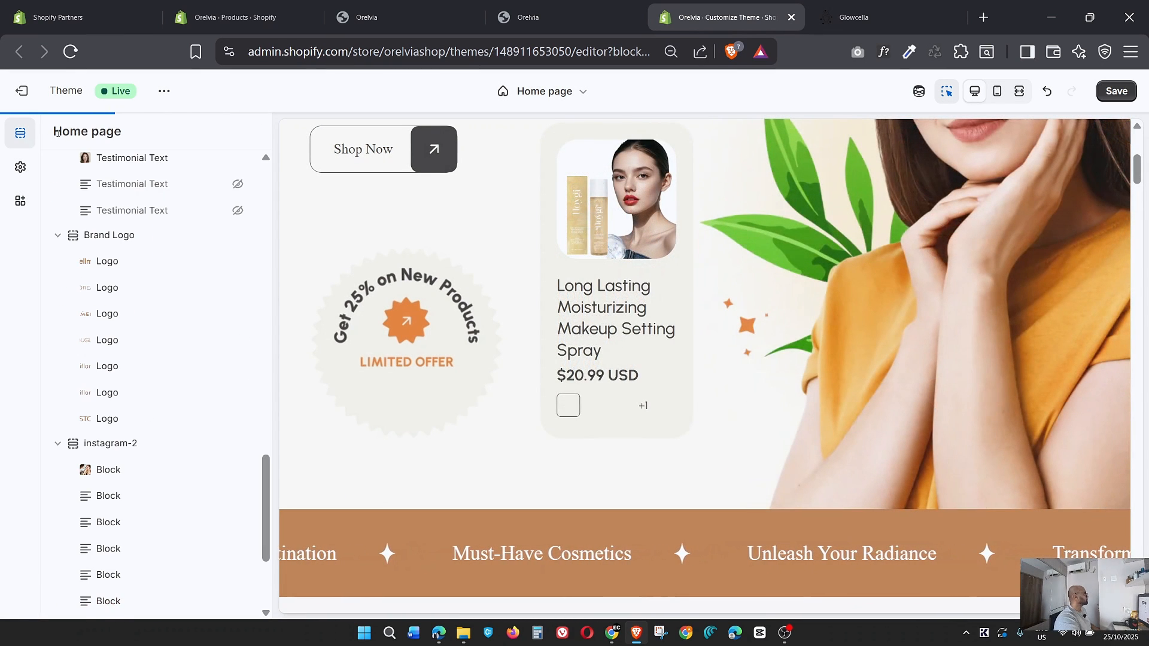
Set the Rectangle_71 PNG as the second instagram-2 block's image, matching the Glowcella gallery, and leave the block's settings.
click(106, 498)
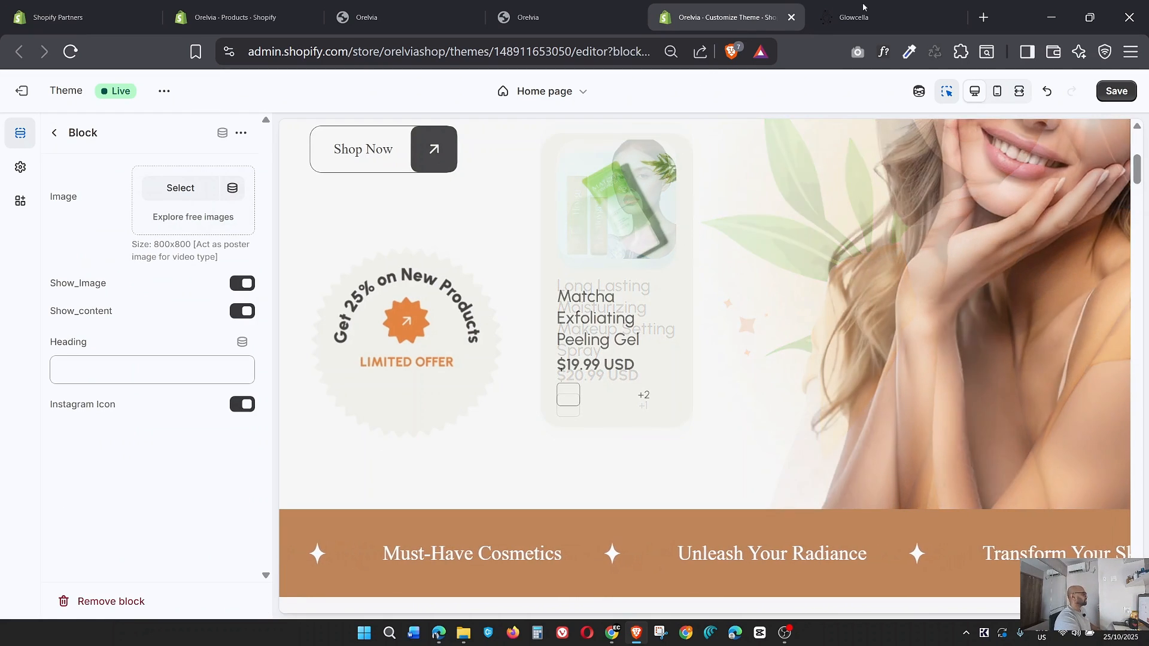
click(853, 21)
click(722, 24)
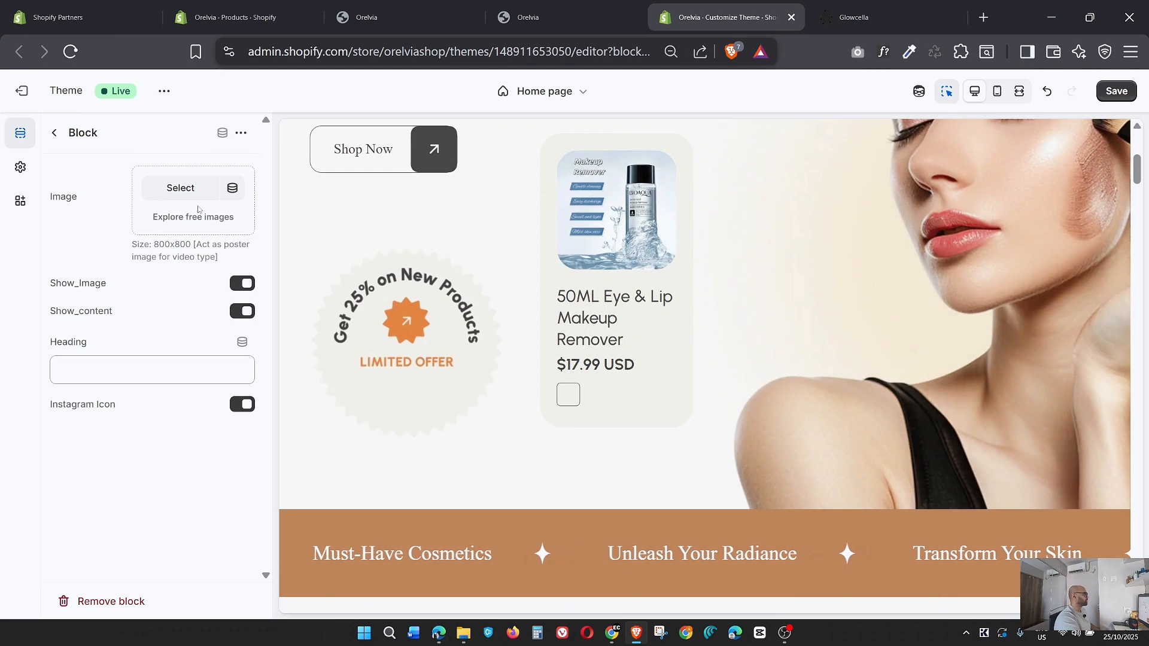
click(182, 188)
click(610, 375)
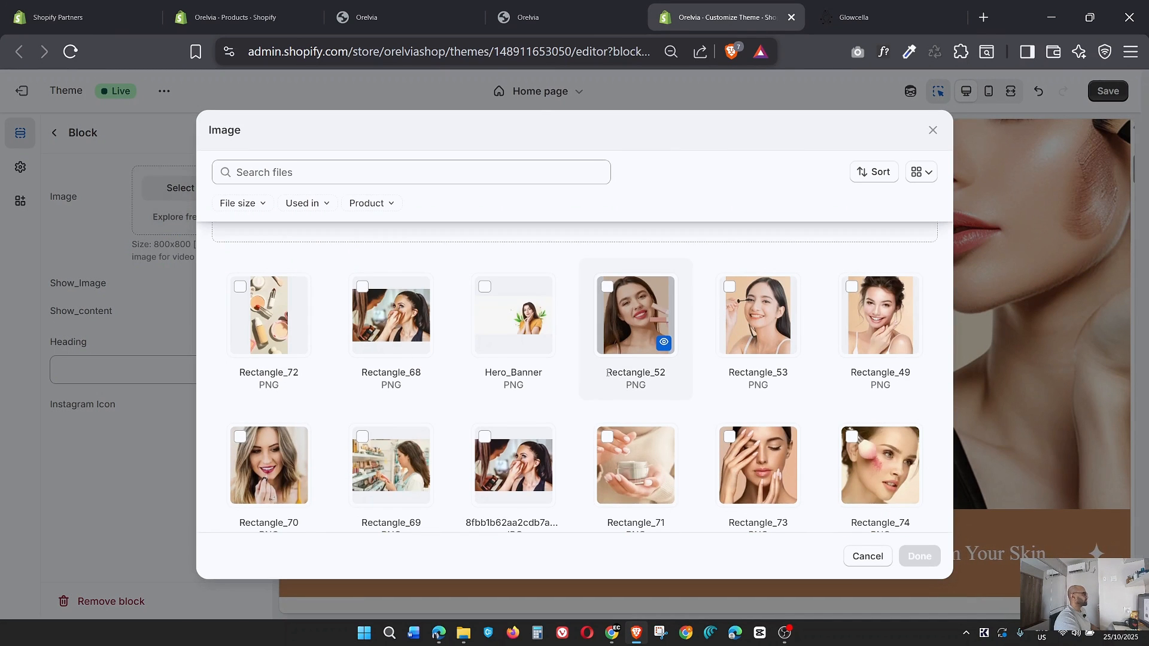
click(862, 12)
click(766, 5)
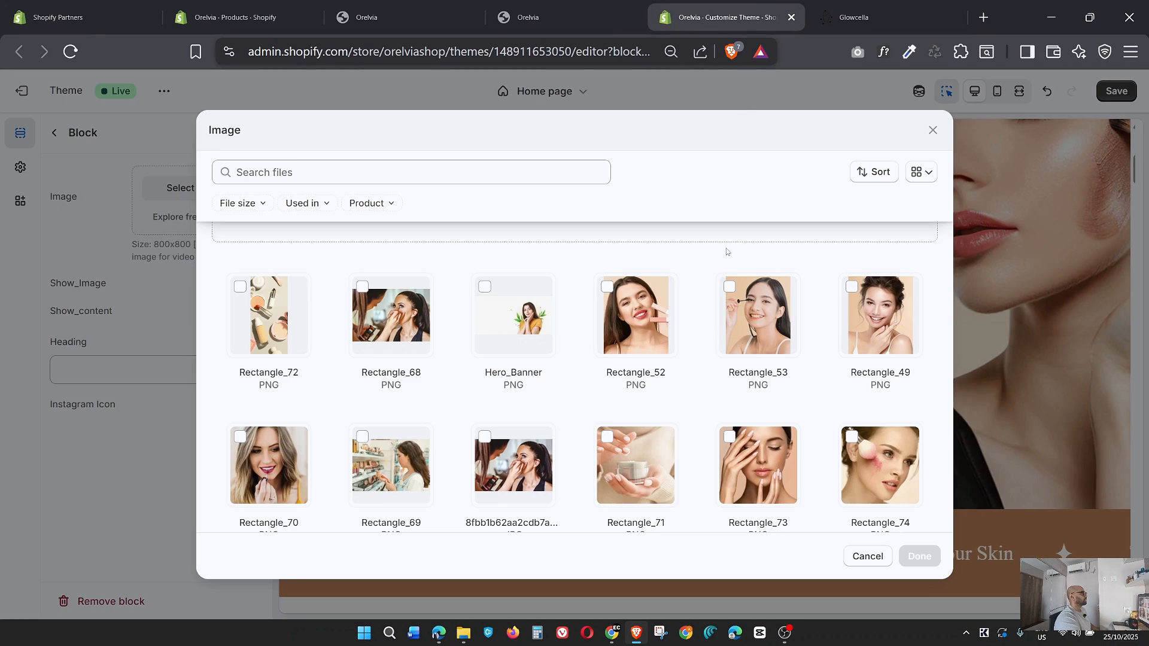
scroll(724, 387, down, 5)
click(639, 309)
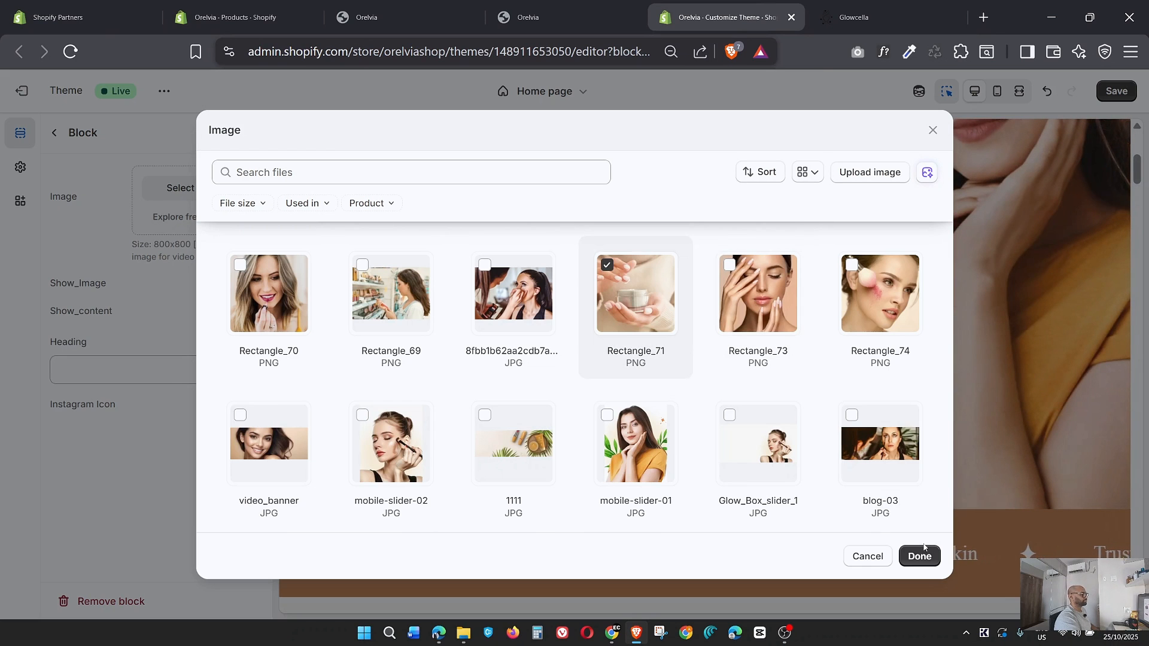
click(920, 556)
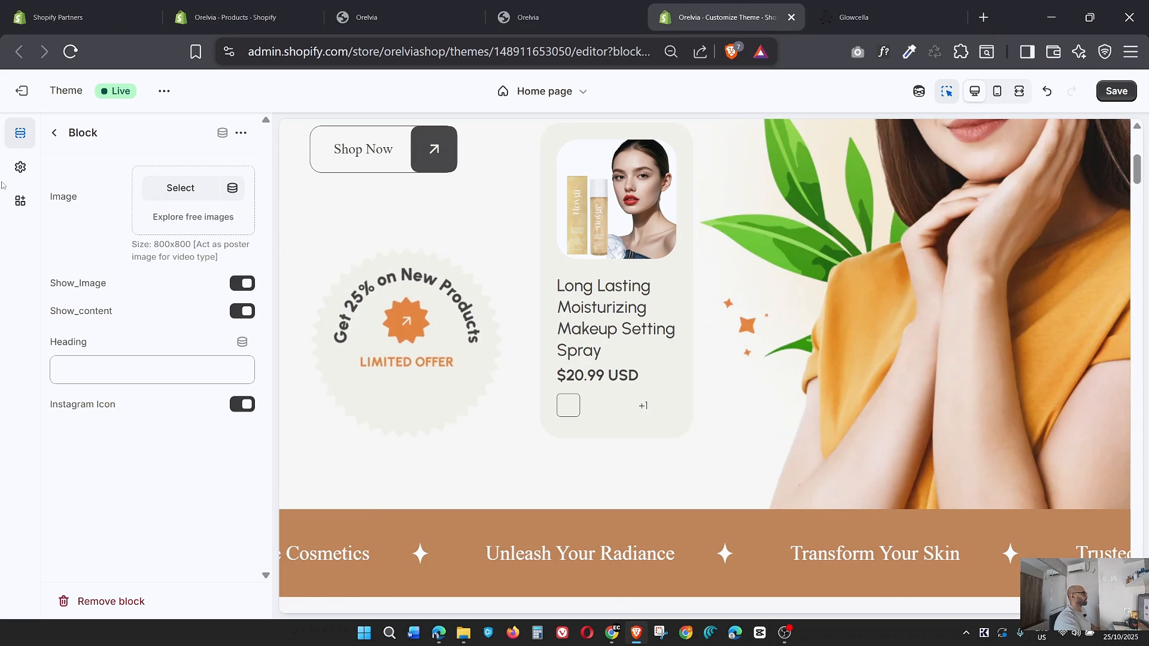
click(54, 132)
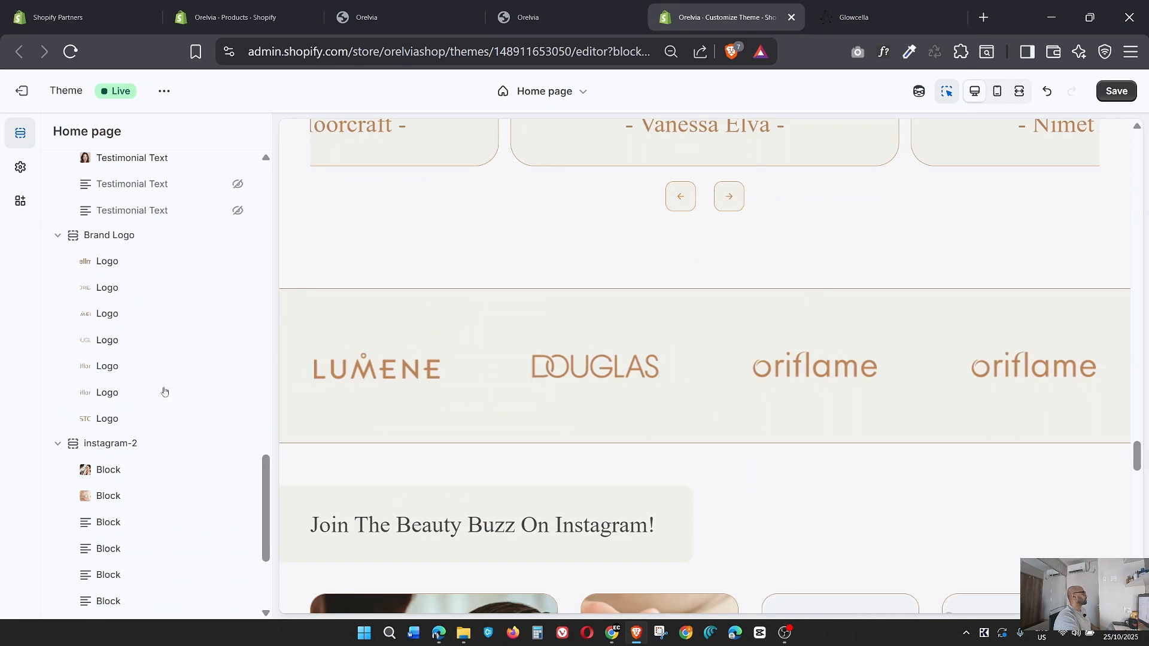
Set the Rectangle_72 PNG as the third instagram-2 block's image, following the gallery order on the Glowcella reference.
scroll(124, 443, down, 3)
click(125, 455)
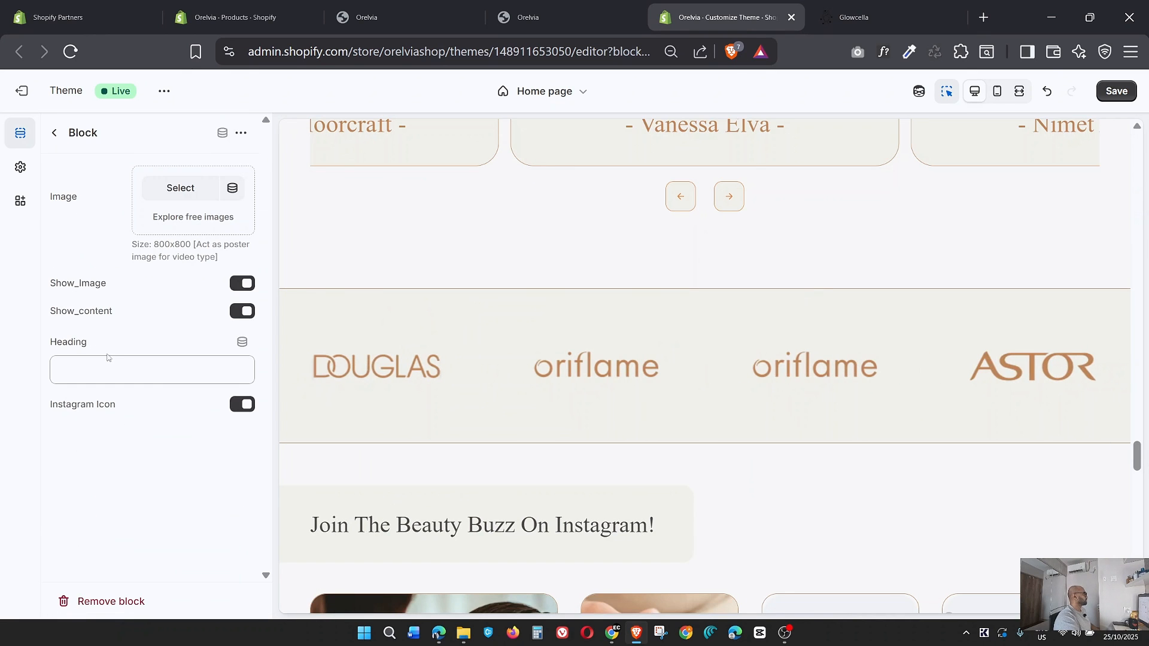
click(213, 198)
click(853, 7)
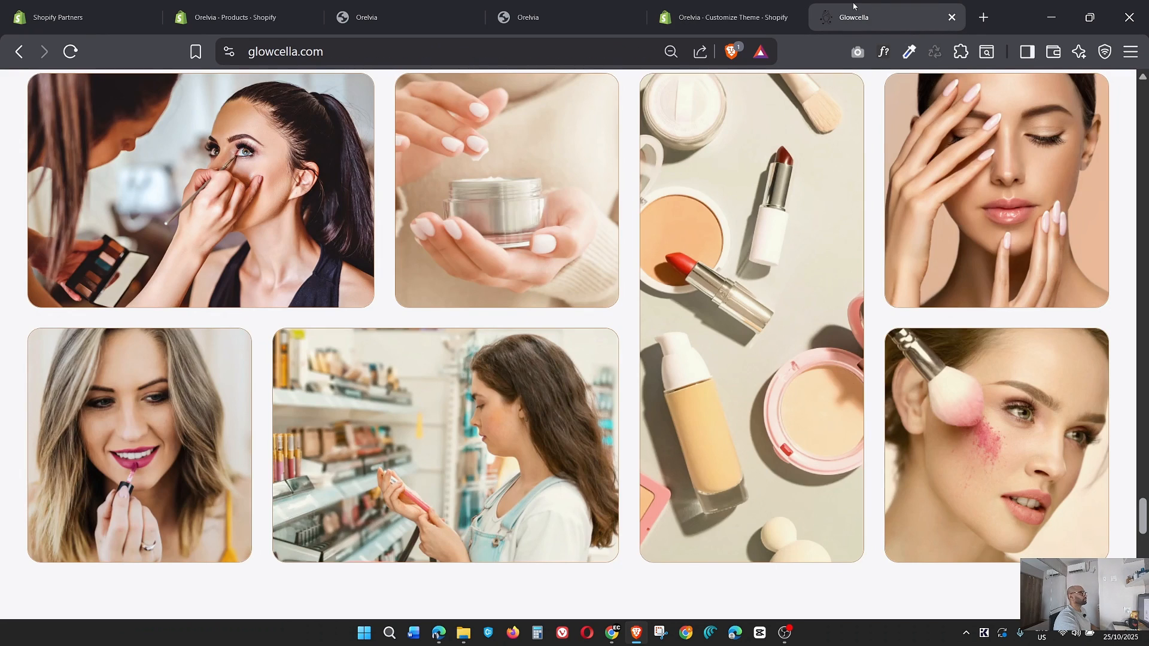
click(727, 17)
scroll(621, 353, down, 5)
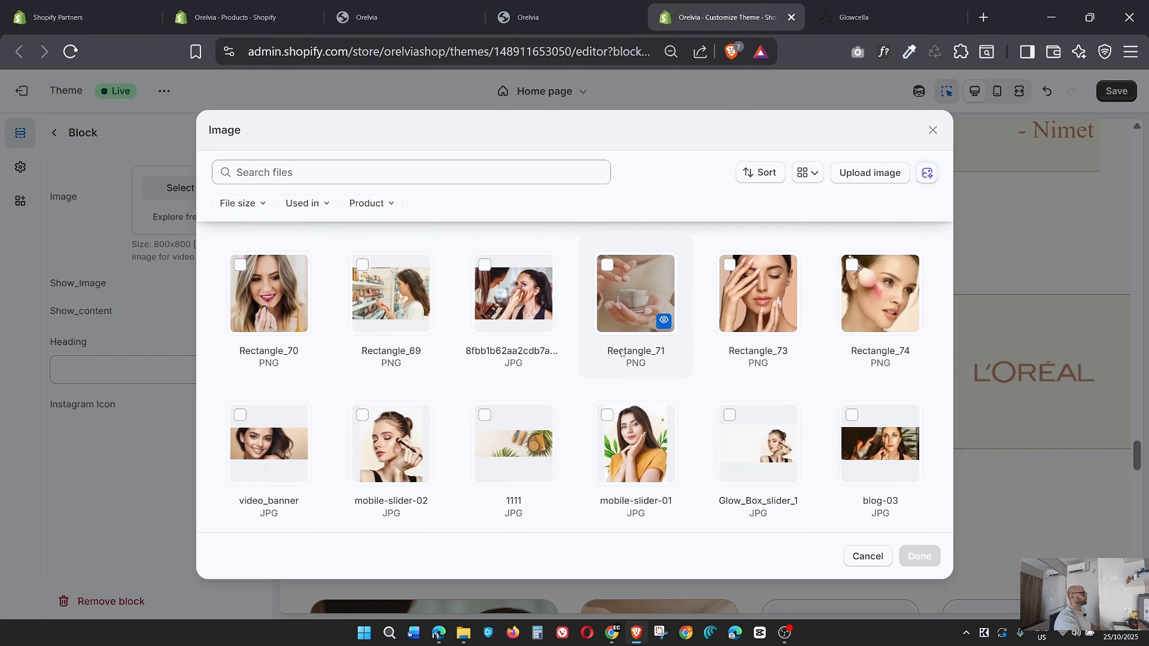
scroll(631, 359, down, 4)
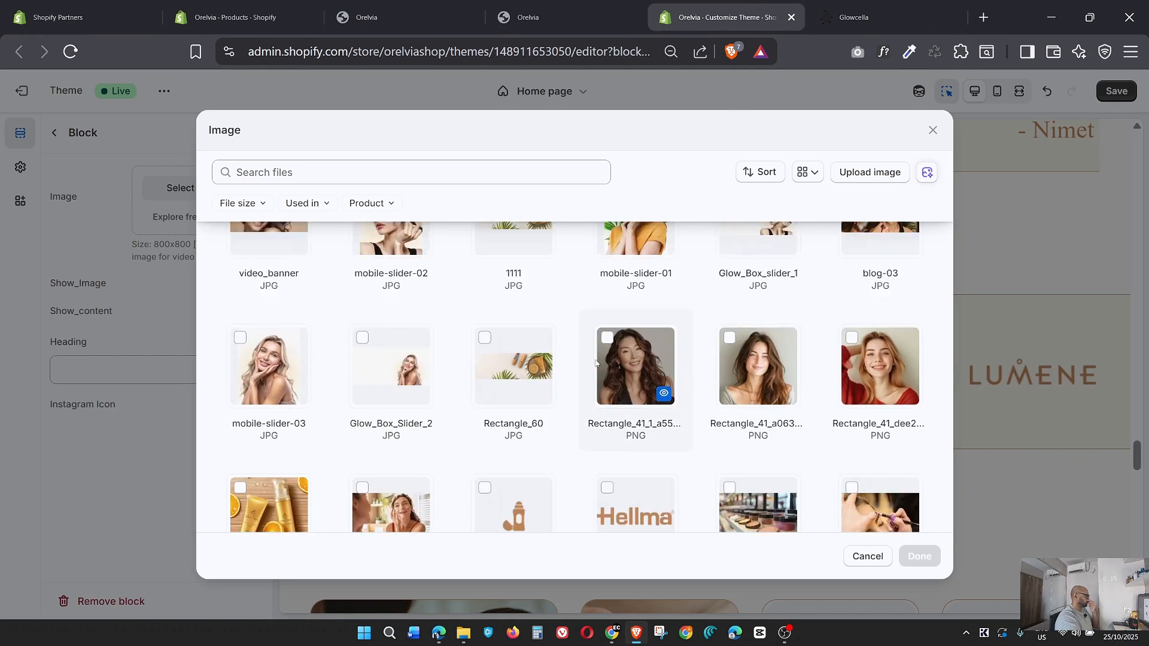
scroll(267, 347, up, 8)
click(919, 562)
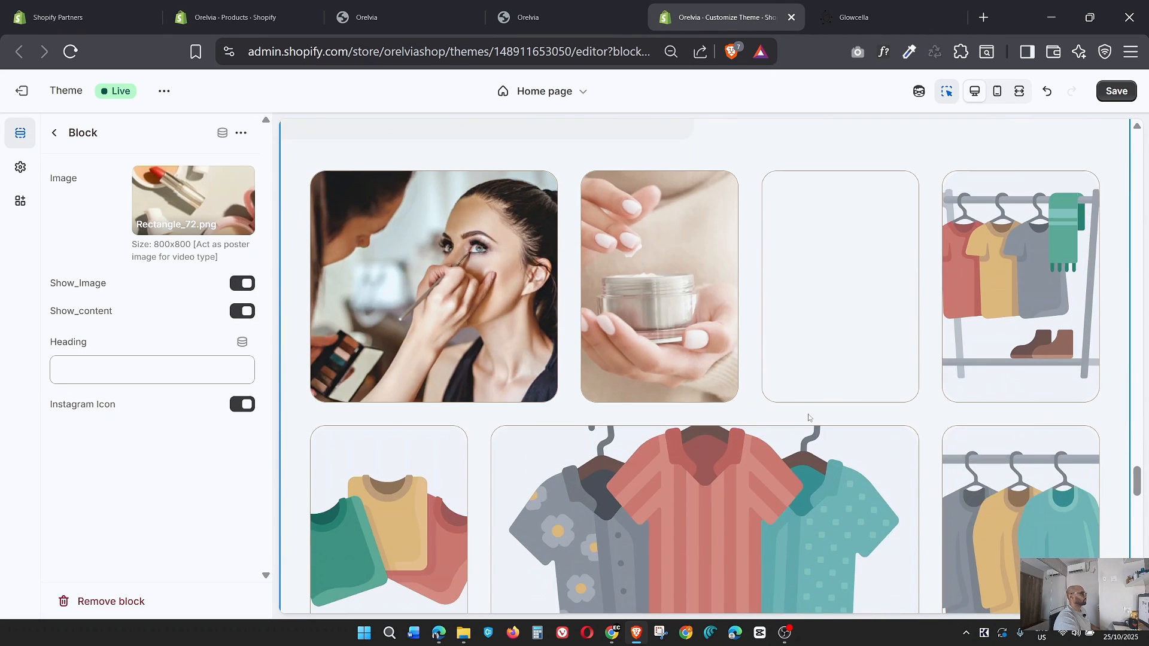
Check the Glowcella gallery's fourth image and set the Rectangle_73 PNG as the fourth instagram-2 block's image.
click(897, 14)
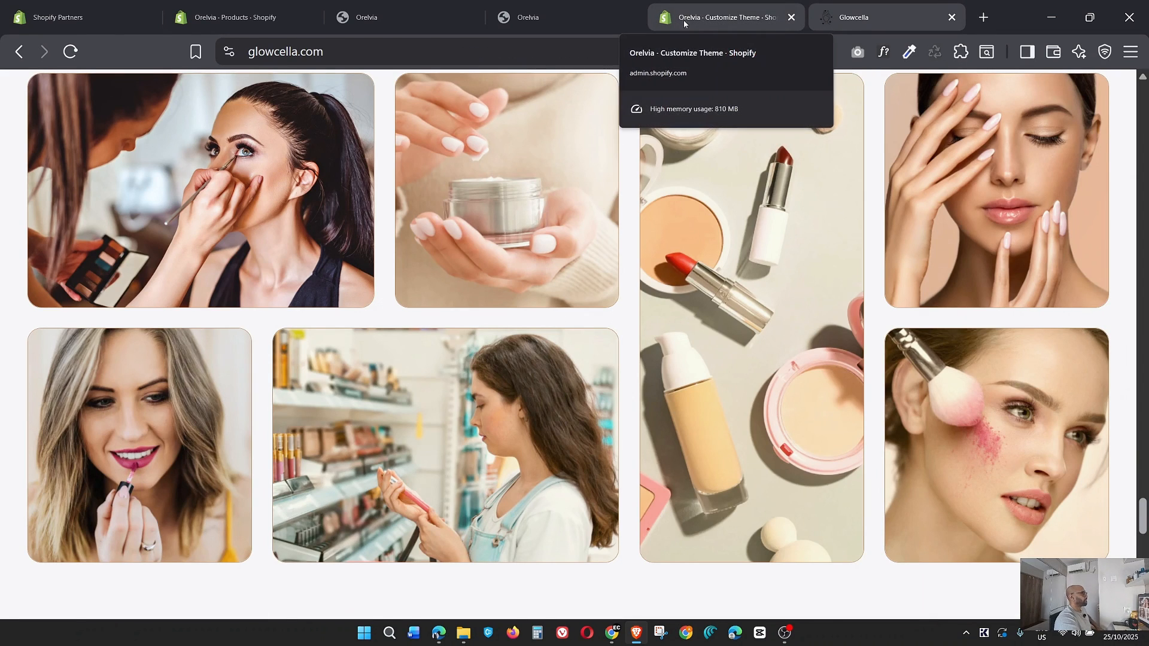
click(718, 18)
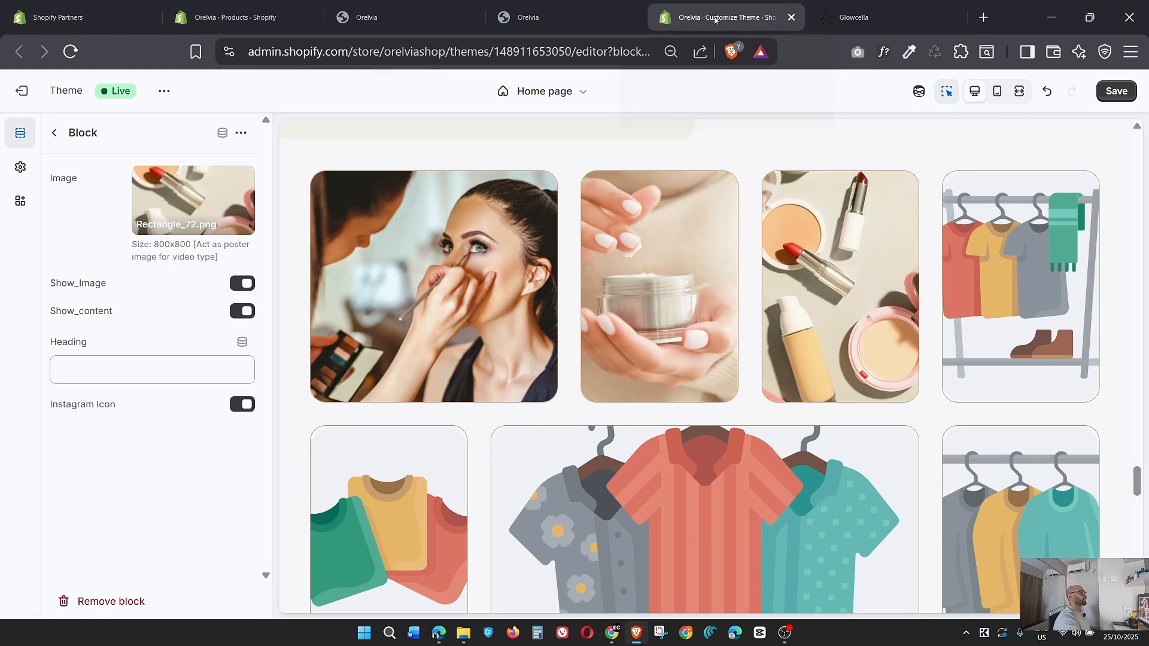
click(54, 133)
click(109, 378)
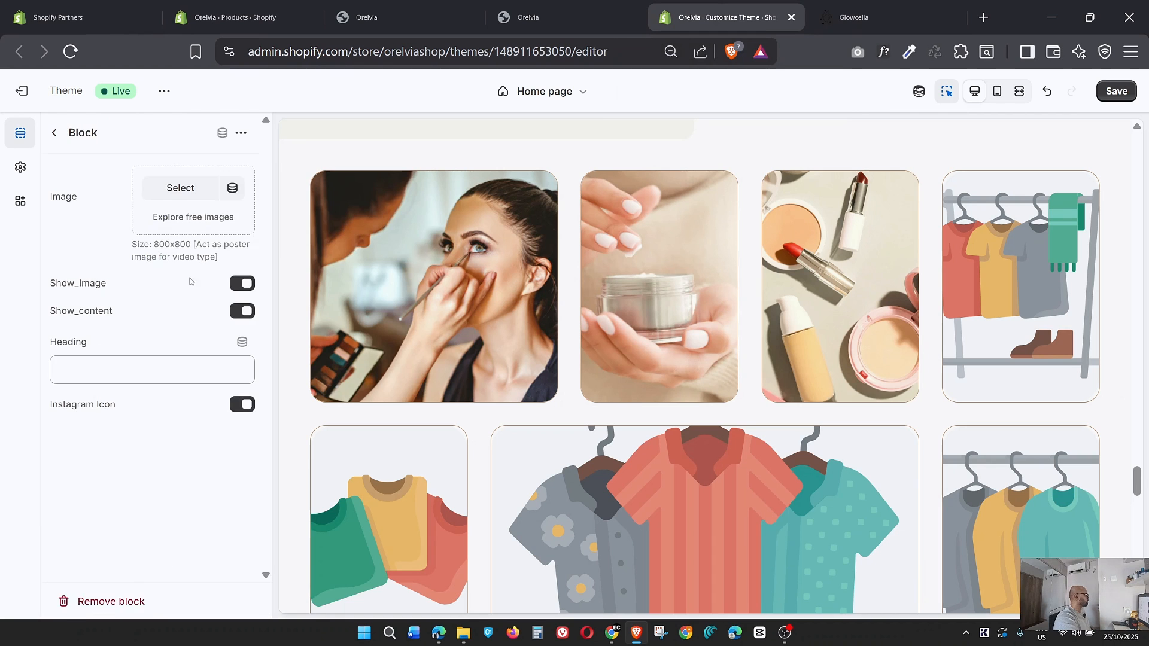
click(189, 202)
scroll(668, 400, down, 5)
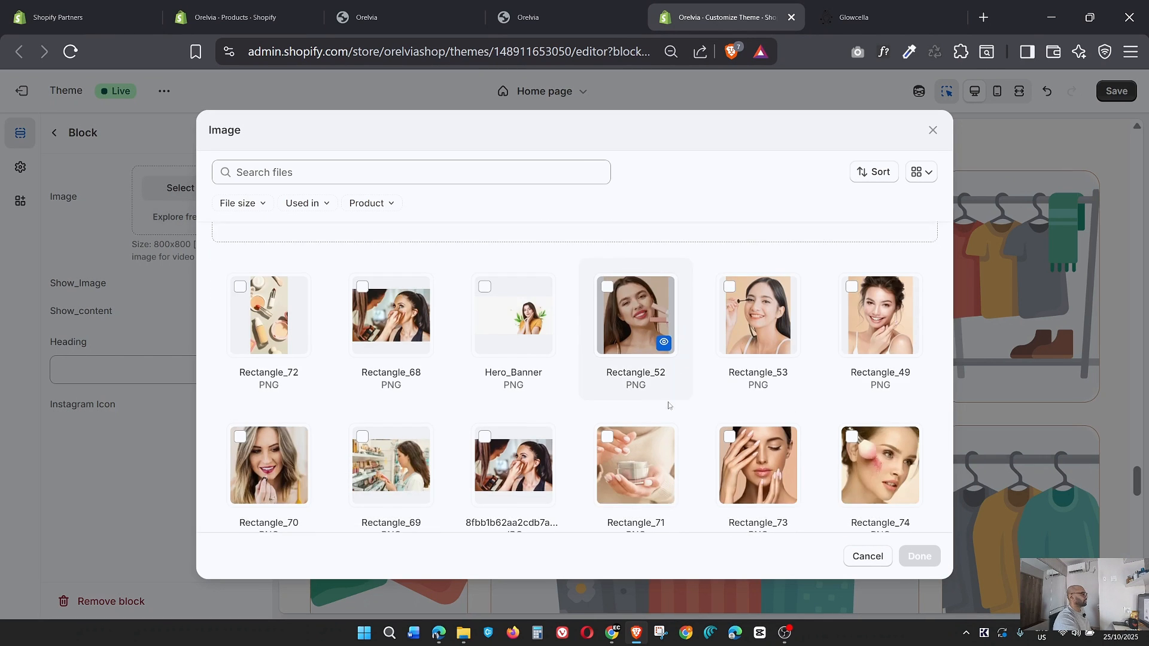
click(760, 301)
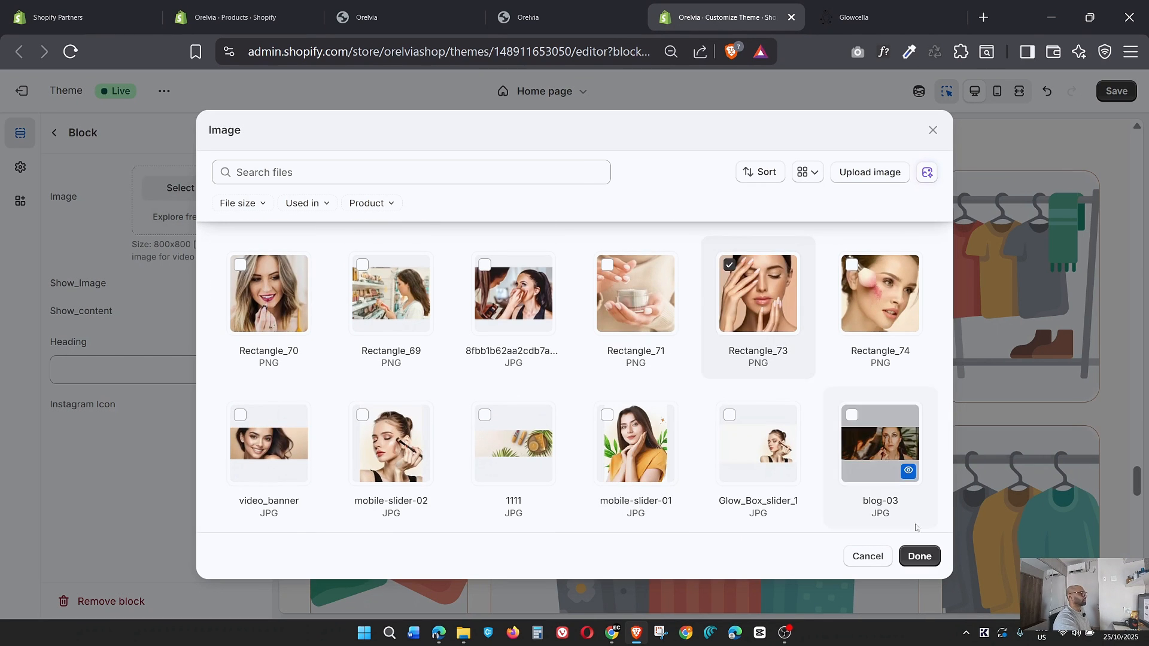
click(924, 563)
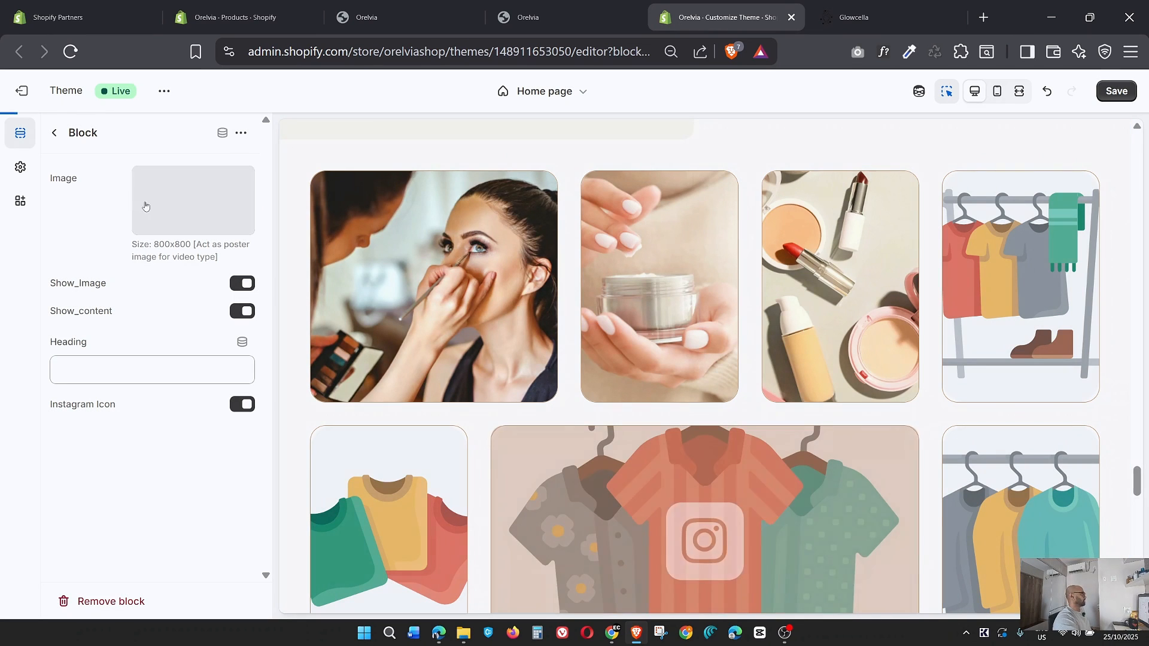
click(56, 135)
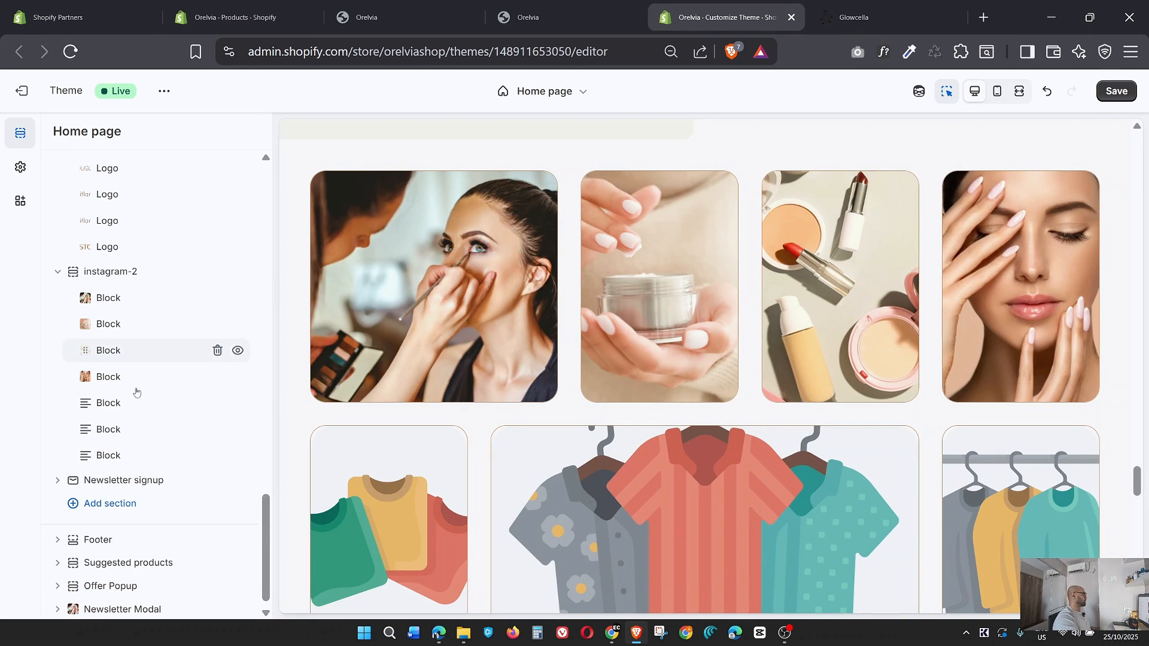
Set the Rectangle_70 PNG as the fifth instagram-2 block's image, following the Glowcella gallery, and leave the block's settings.
click(108, 403)
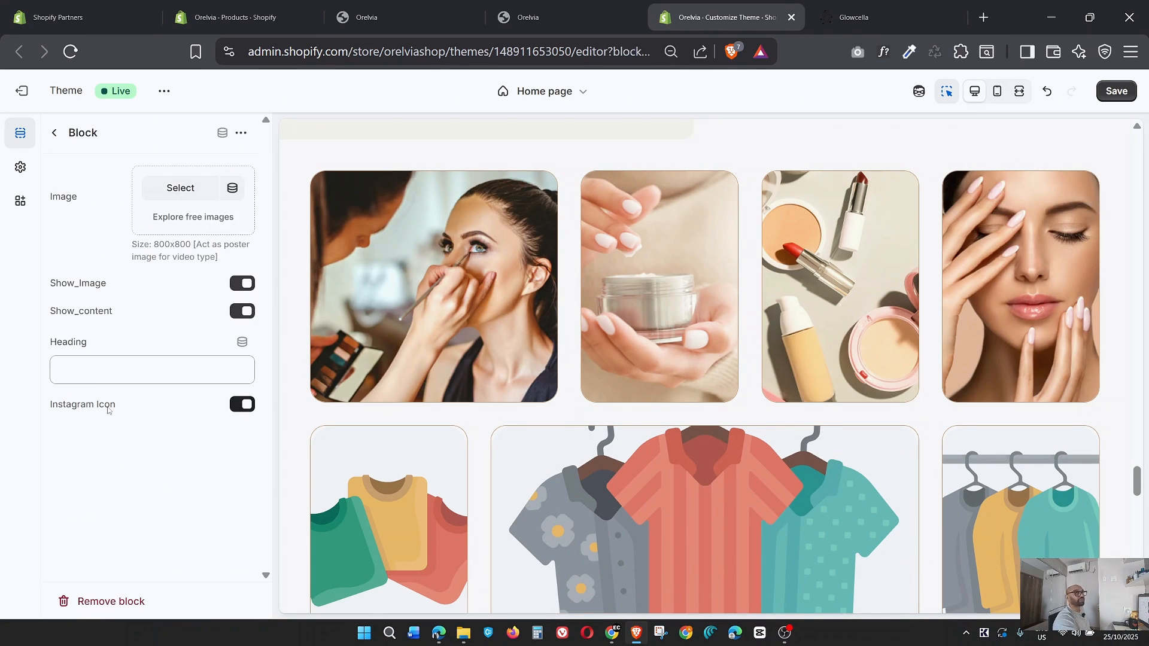
click(180, 188)
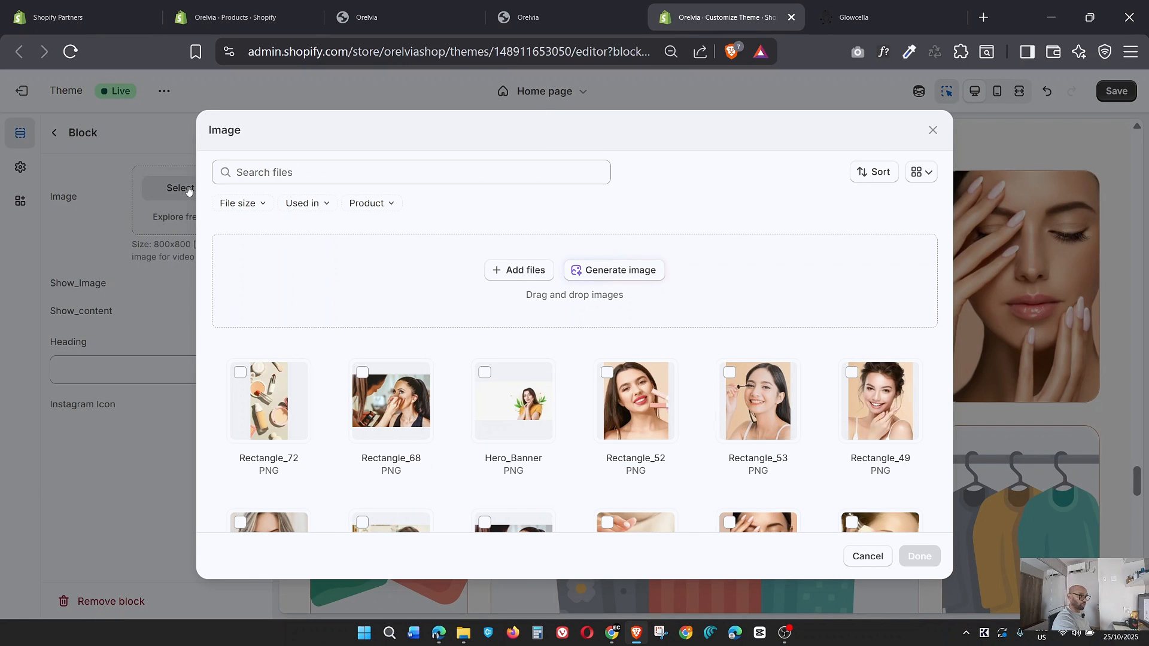
click(853, 17)
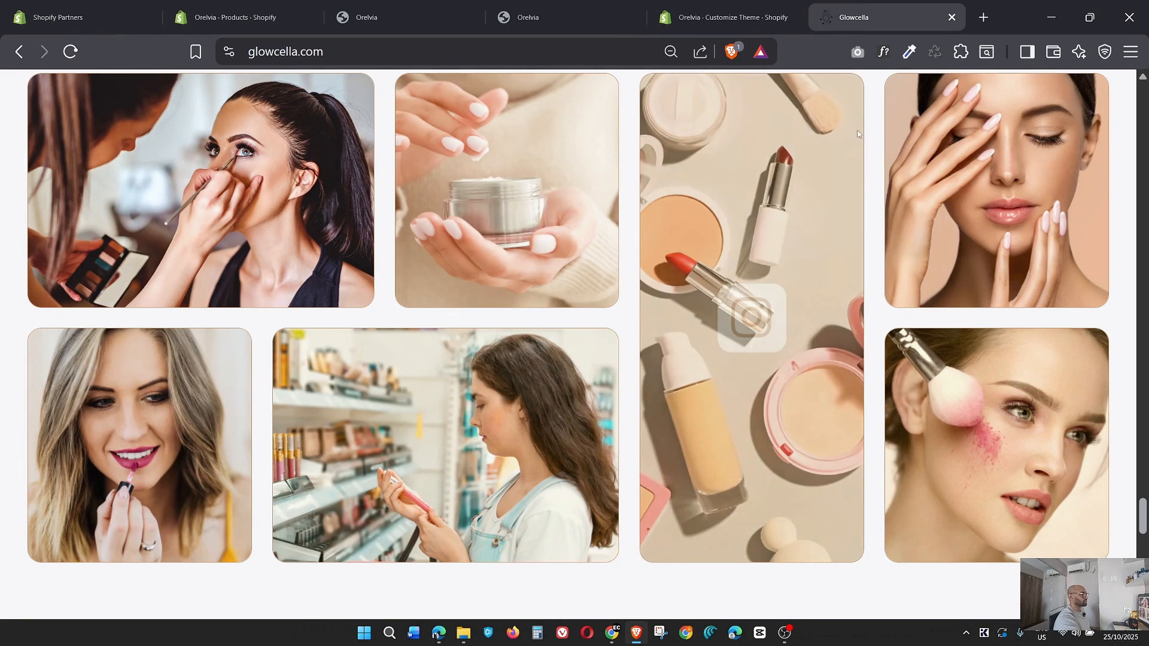
click(712, 16)
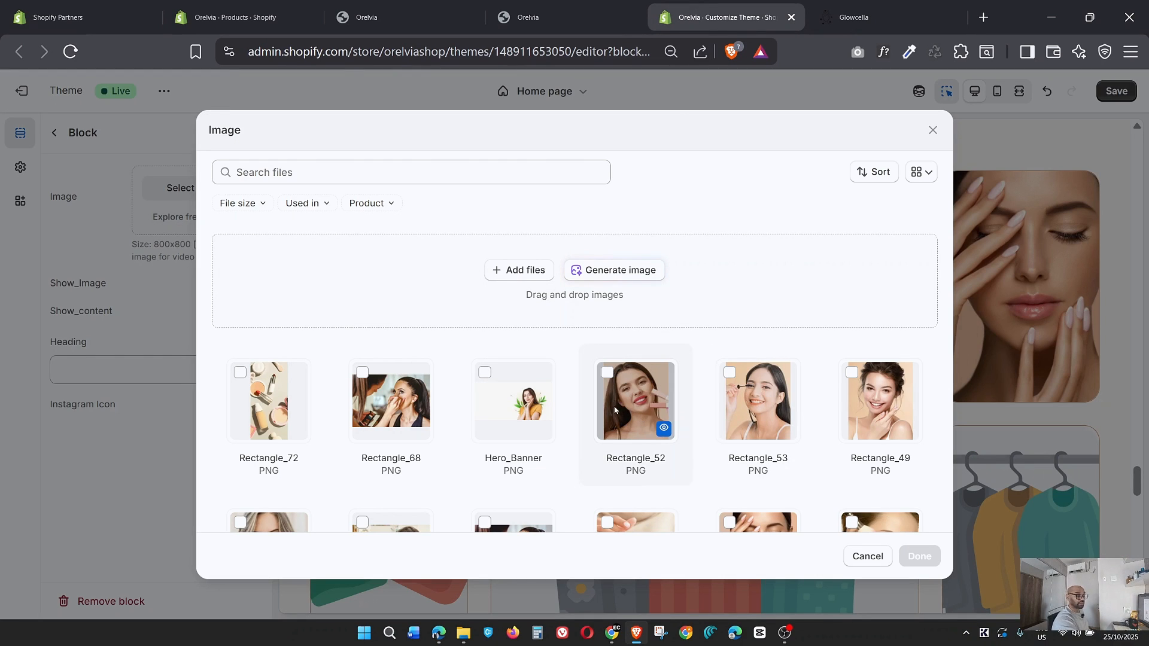
scroll(259, 441, down, 3)
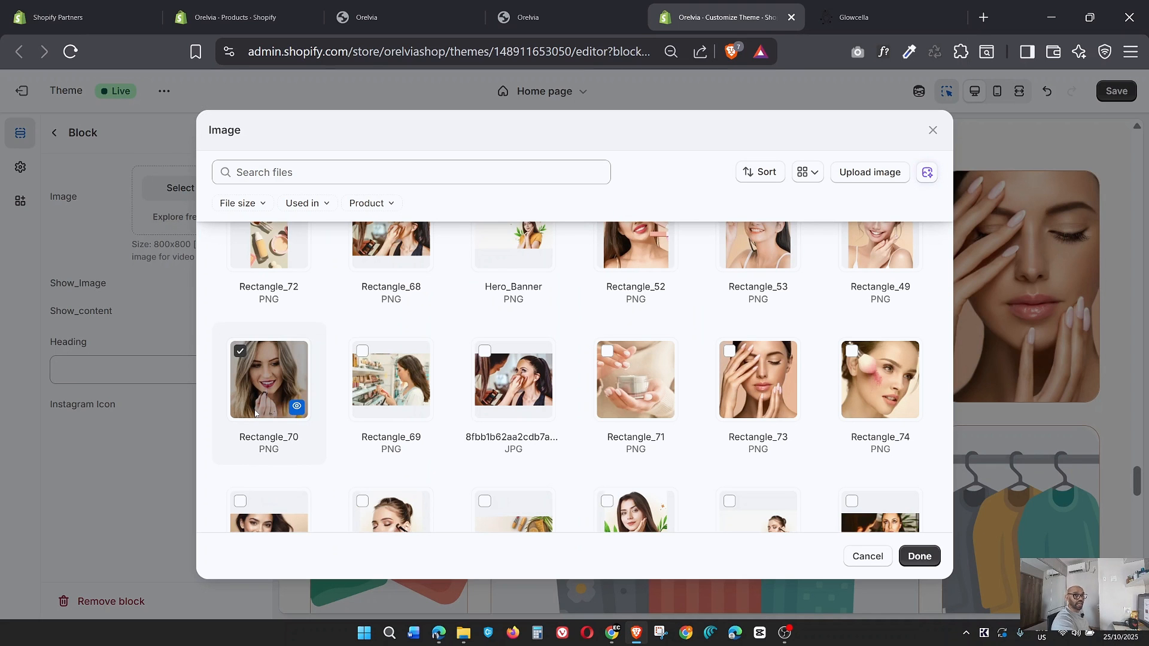
click(924, 557)
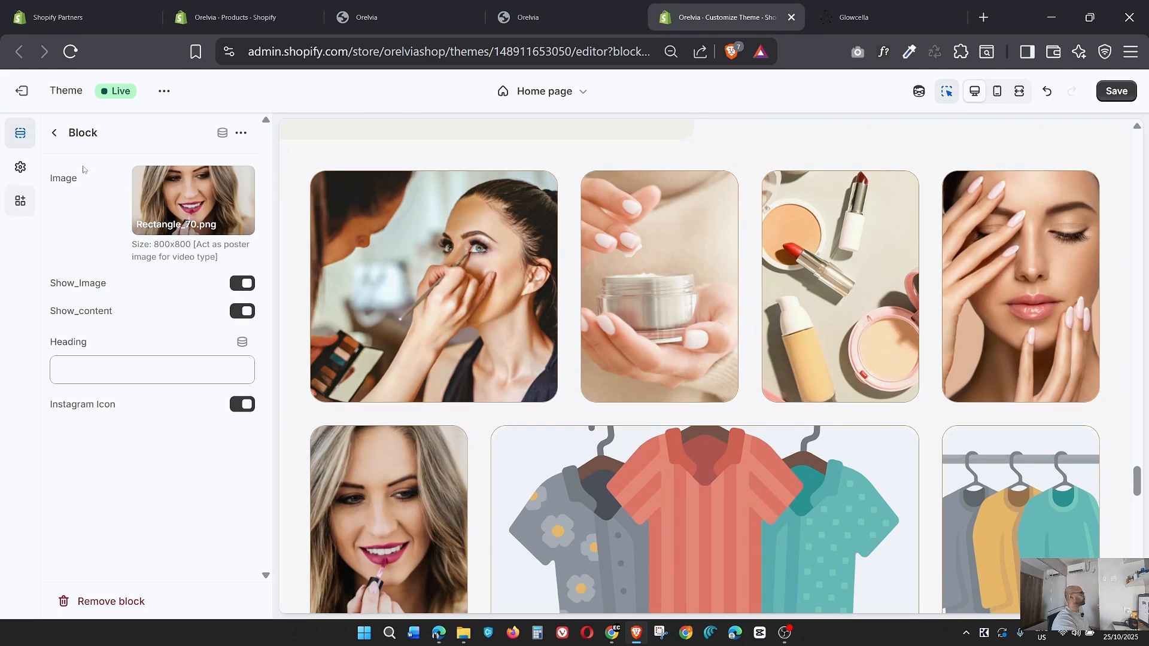
click(57, 139)
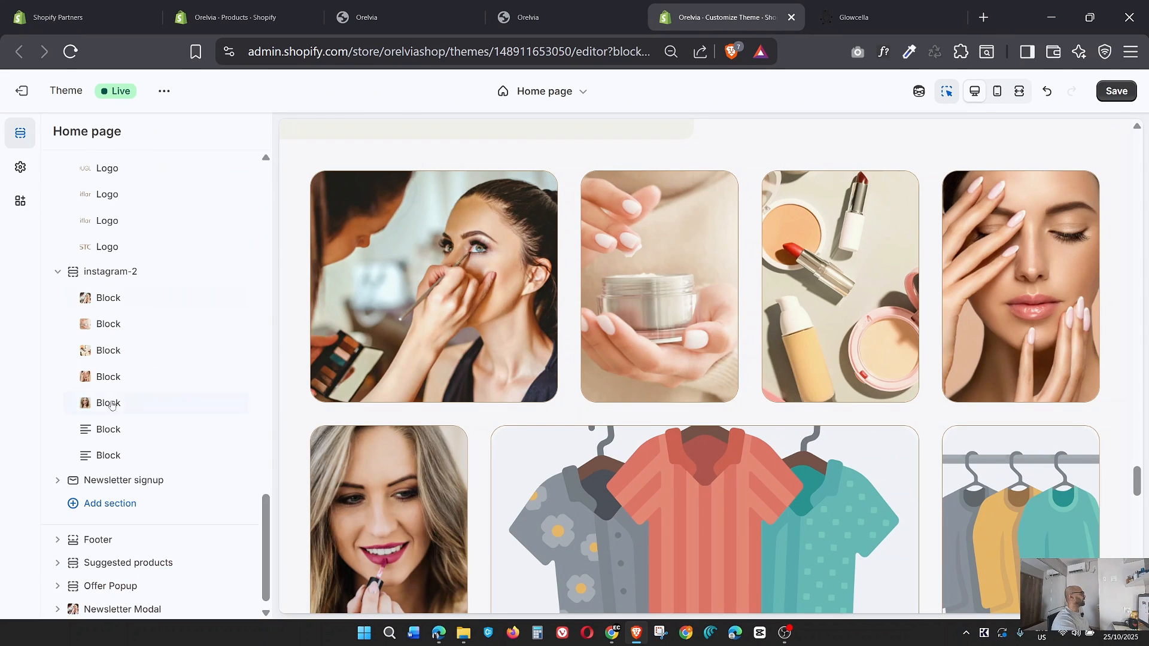
Check the Glowcella gallery's next image, set the Rectangle_69 PNG as the sixth instagram-2 block's image, and leave its settings.
click(113, 434)
click(822, 17)
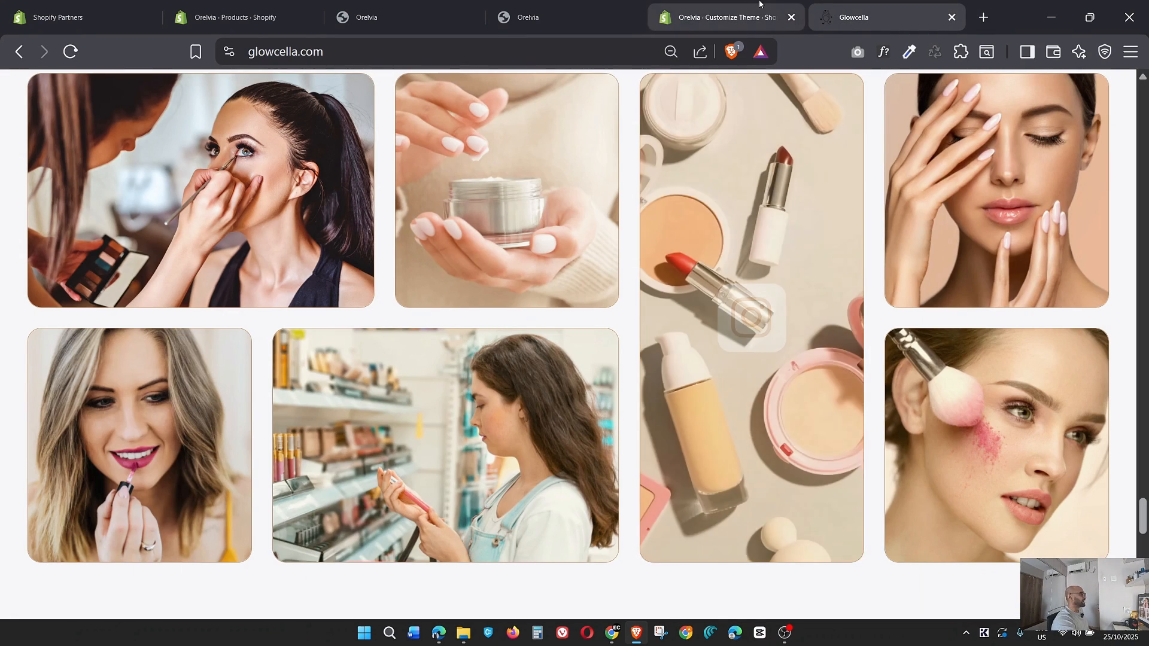
click(758, 5)
click(186, 190)
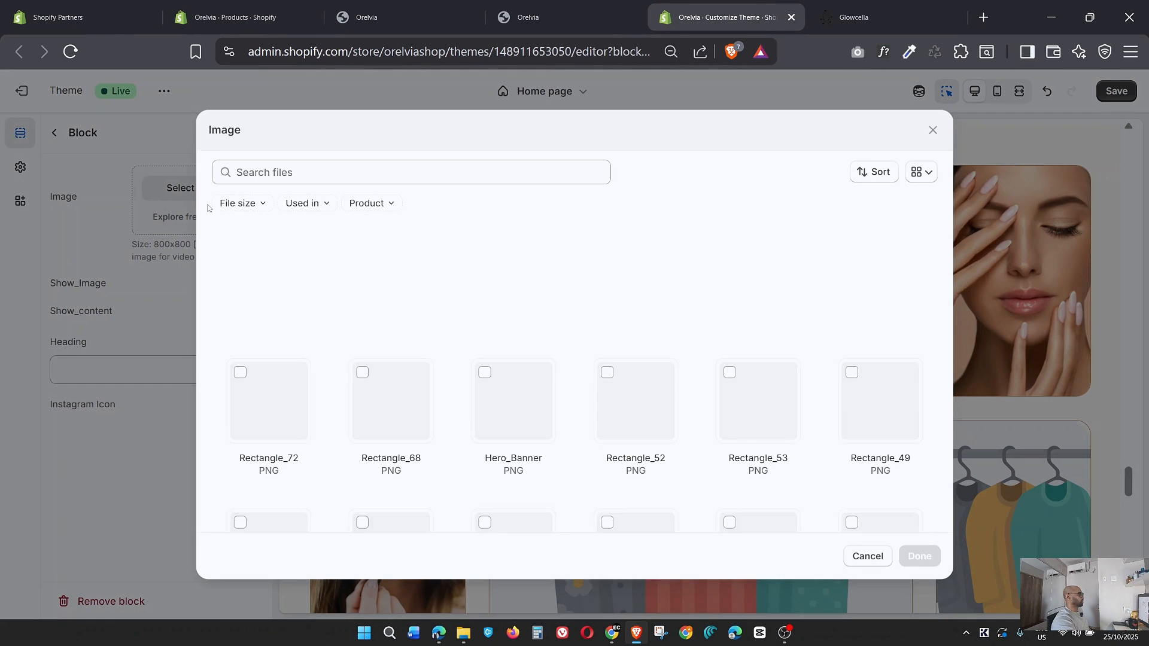
scroll(610, 393, down, 3)
click(371, 378)
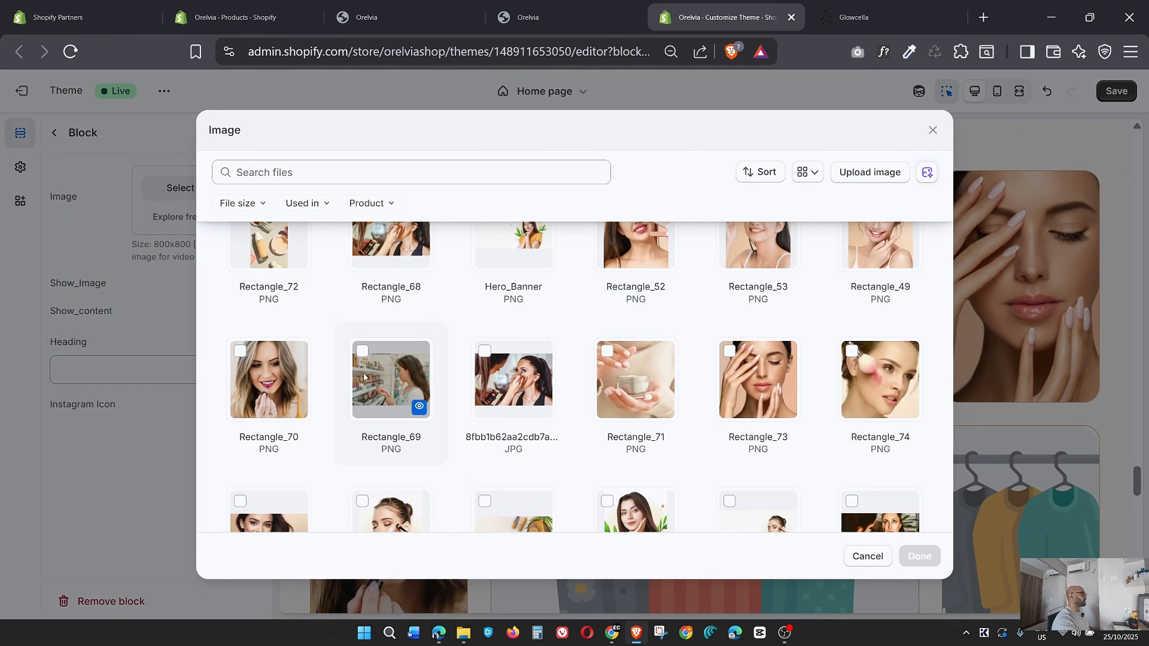
click(918, 557)
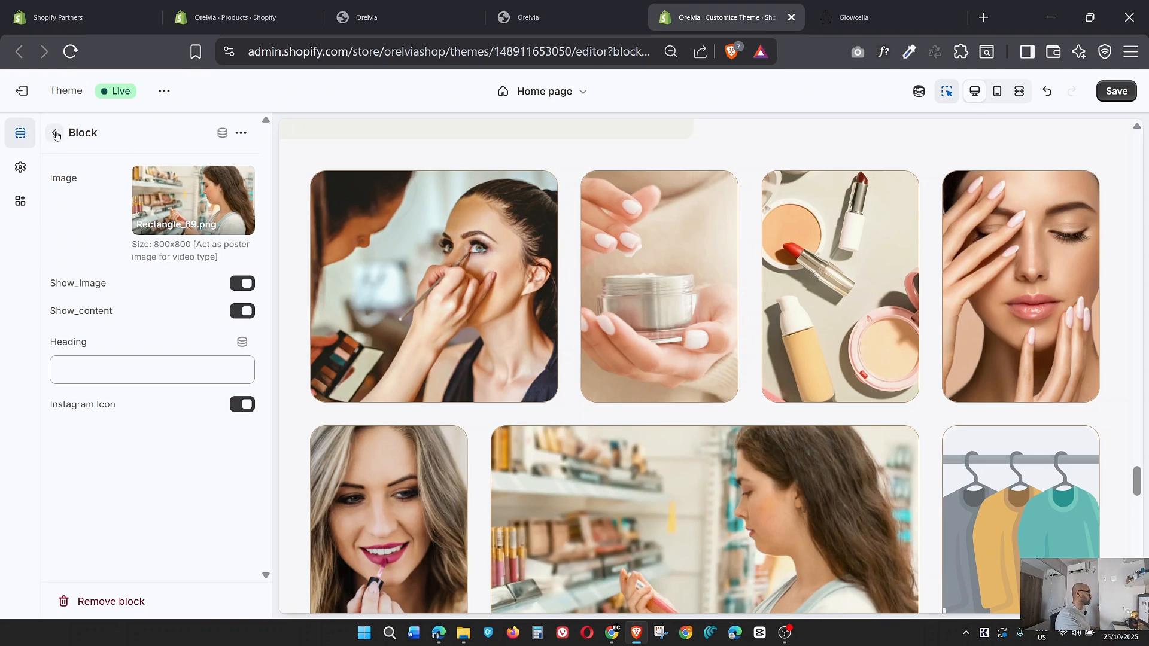
click(54, 132)
Set the Rectangle_74 PNG as the last instagram-2 block's image, matching the Glowcella gallery, and save the theme changes.
click(105, 456)
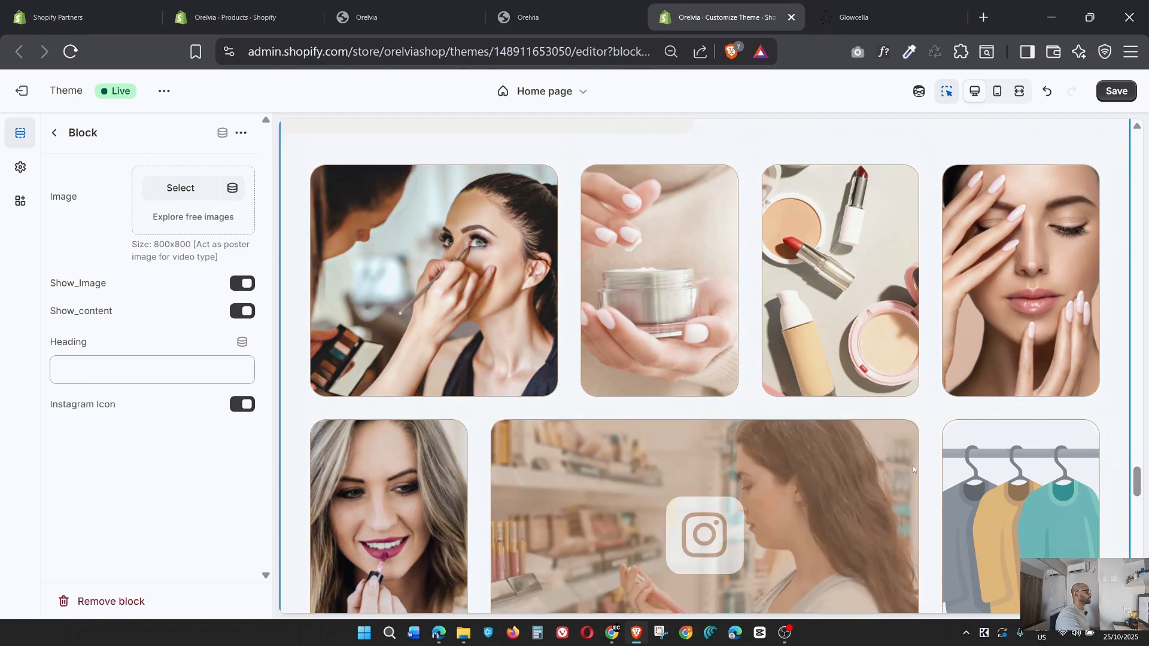
scroll(913, 465, down, 3)
click(853, 17)
click(667, 18)
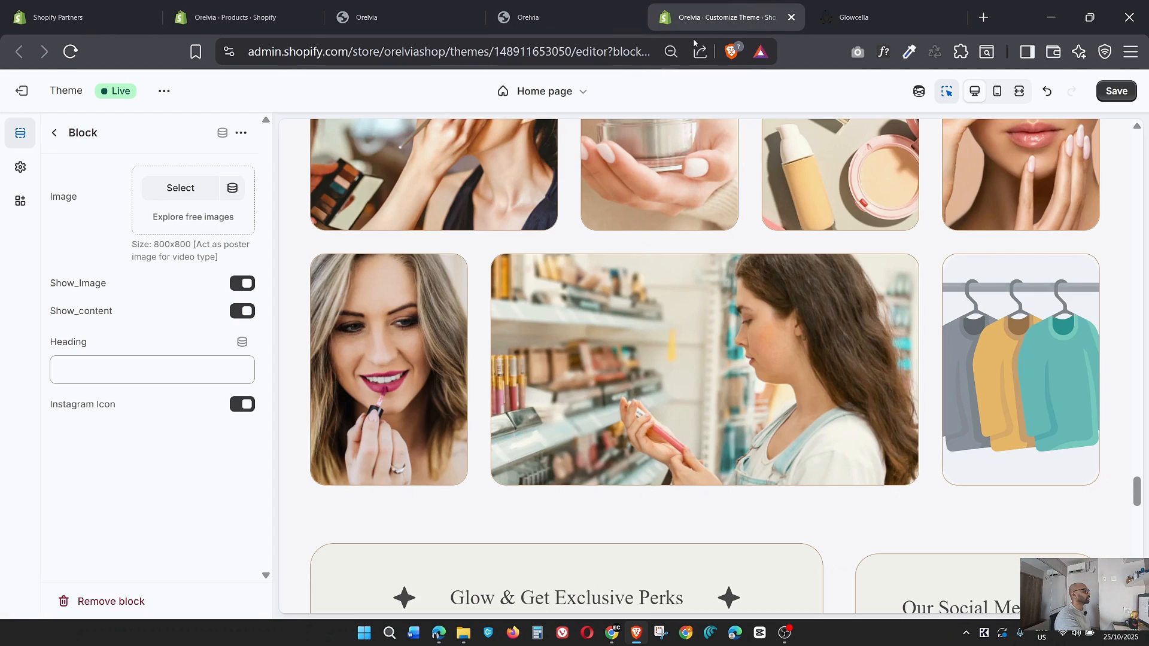
click(181, 187)
scroll(648, 342, down, 3)
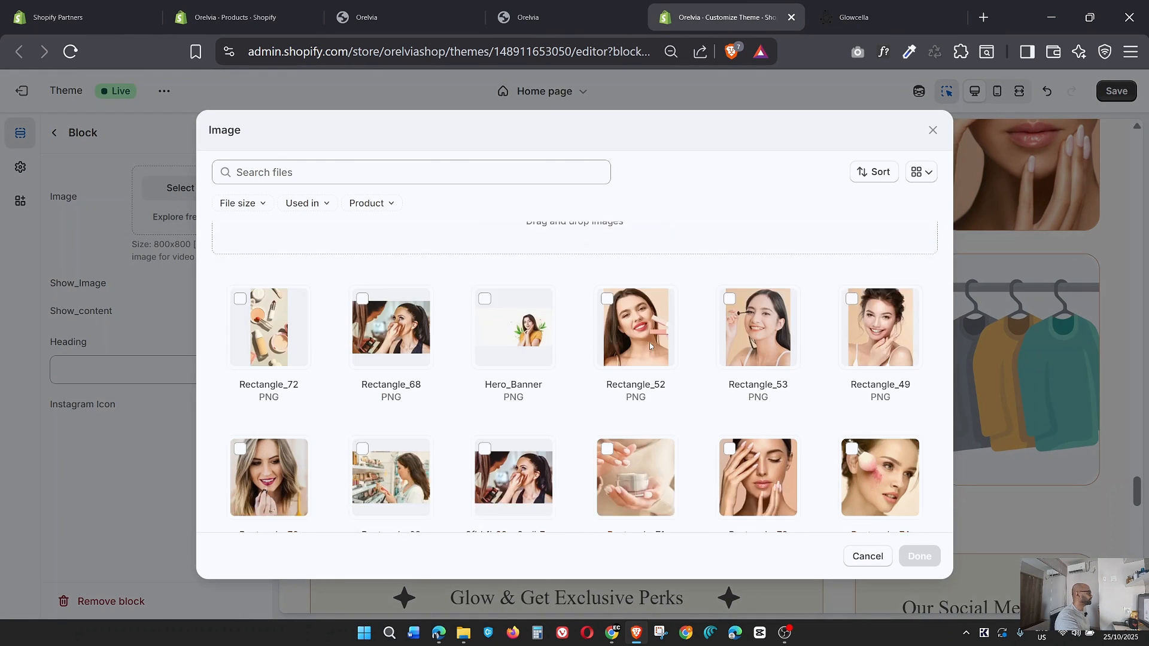
scroll(649, 345, down, 2)
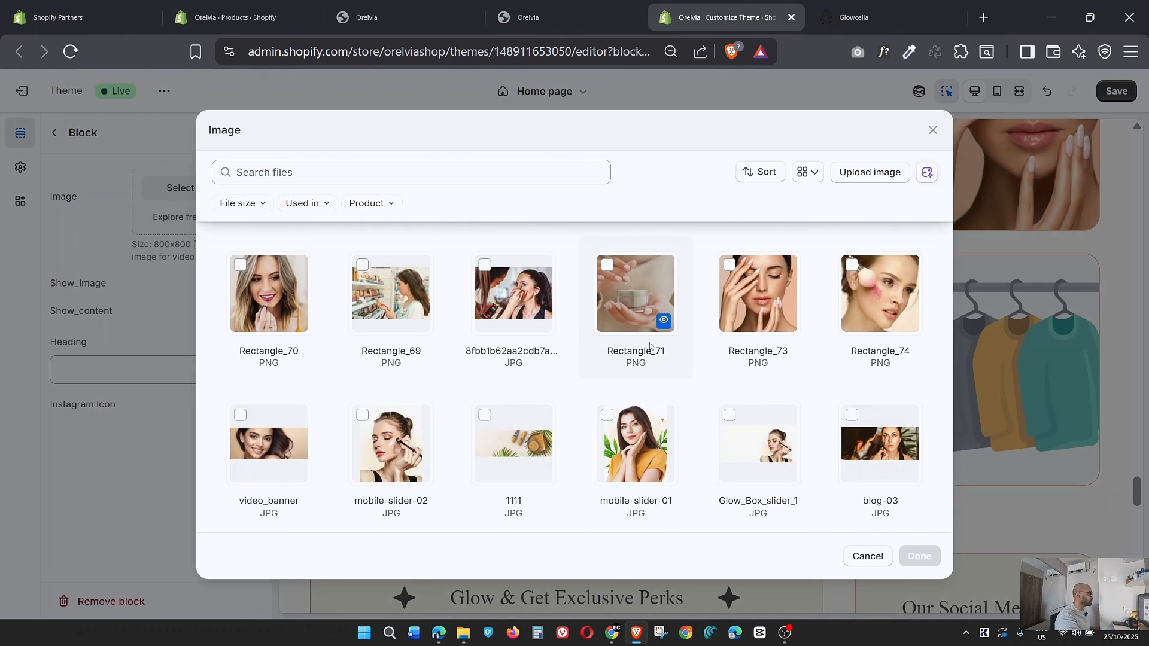
scroll(650, 346, down, 4)
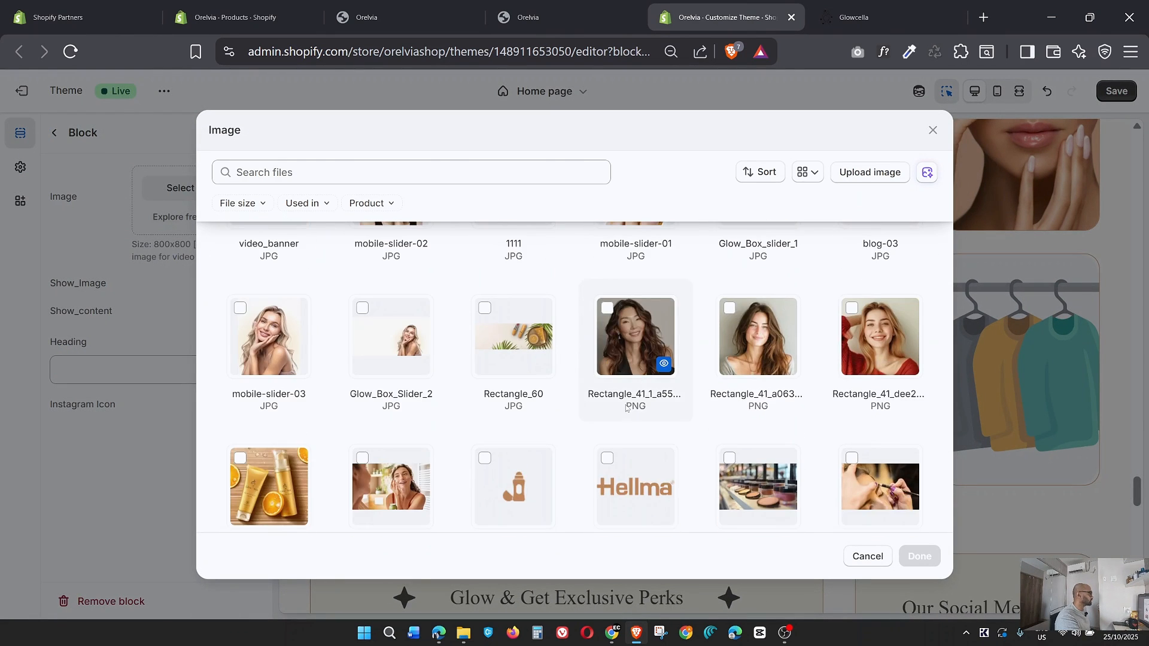
scroll(625, 407, down, 3)
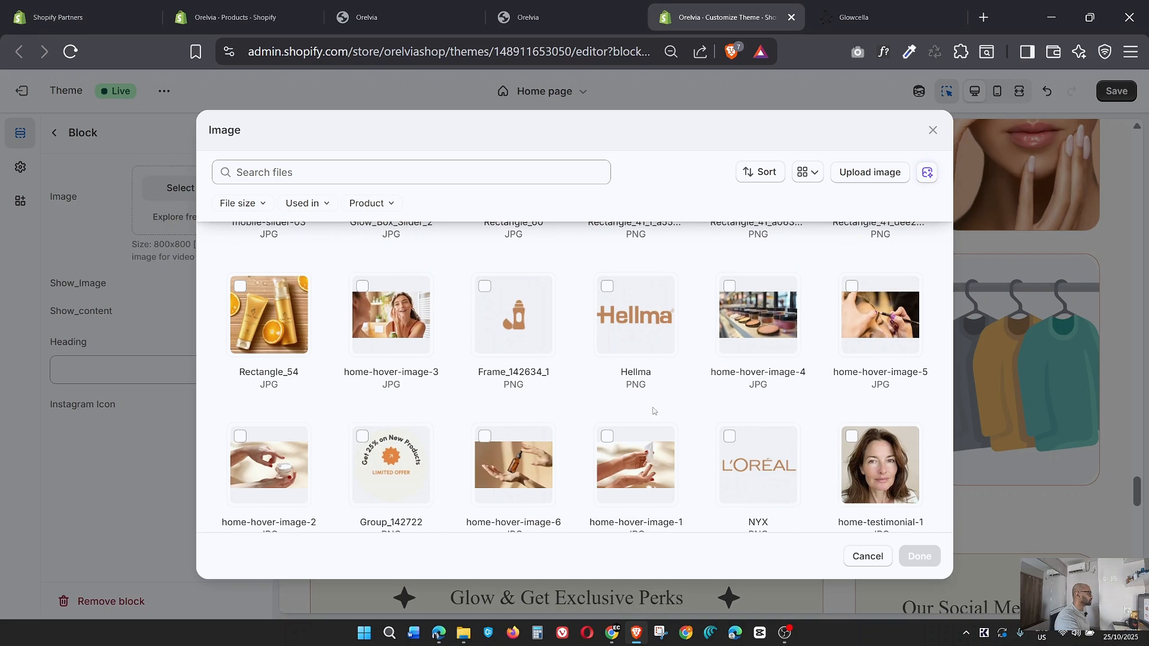
click(916, 5)
key(ctrl+shift+Tab)
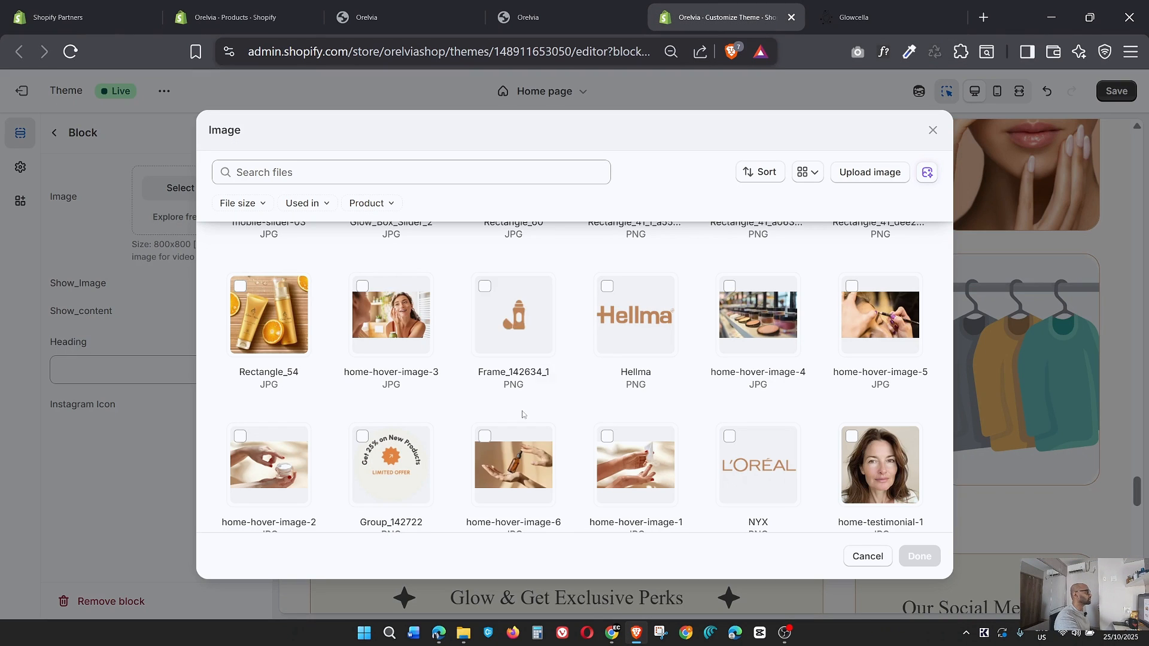
scroll(511, 426, down, 5)
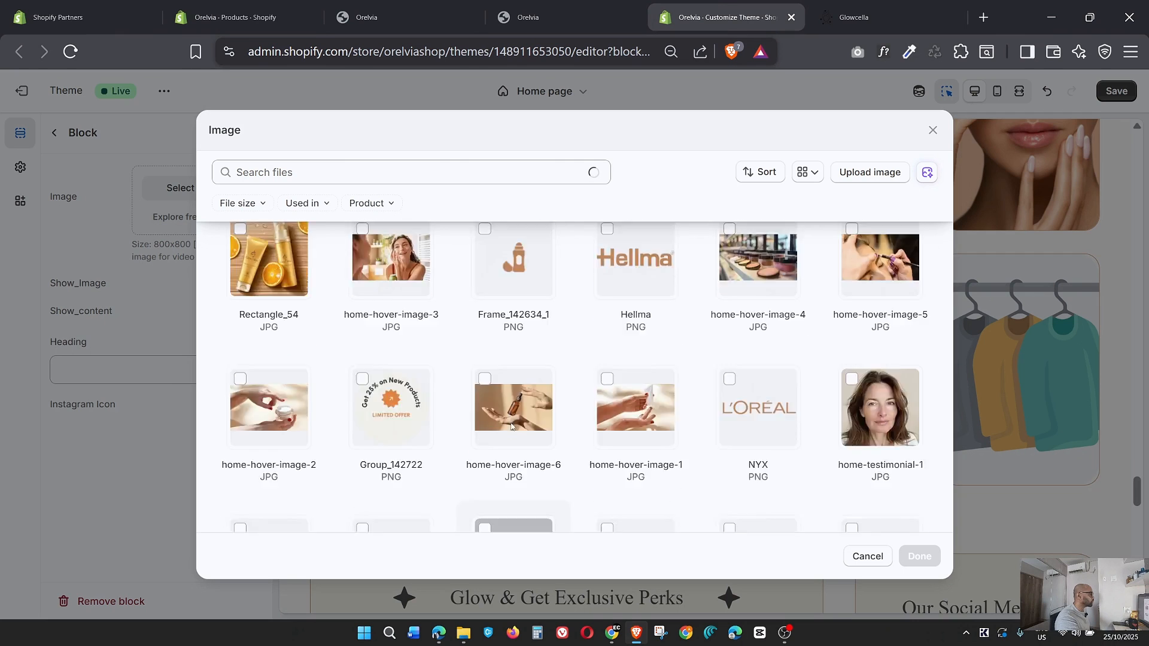
scroll(511, 426, down, 3)
scroll(511, 426, up, 15)
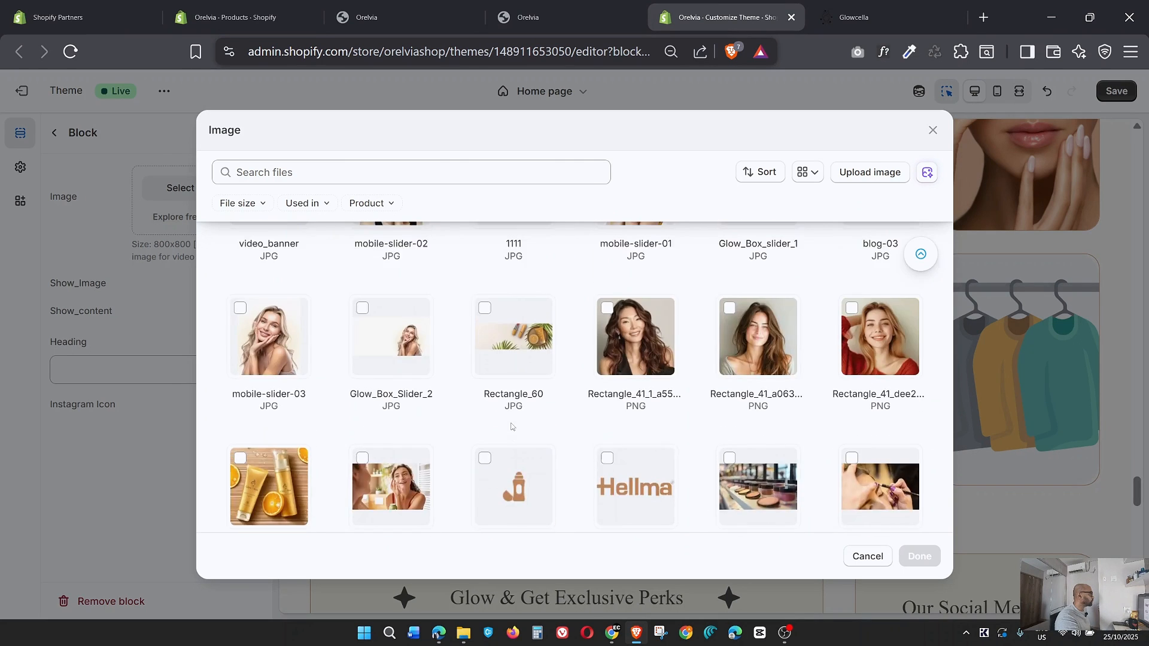
scroll(511, 423, up, 1)
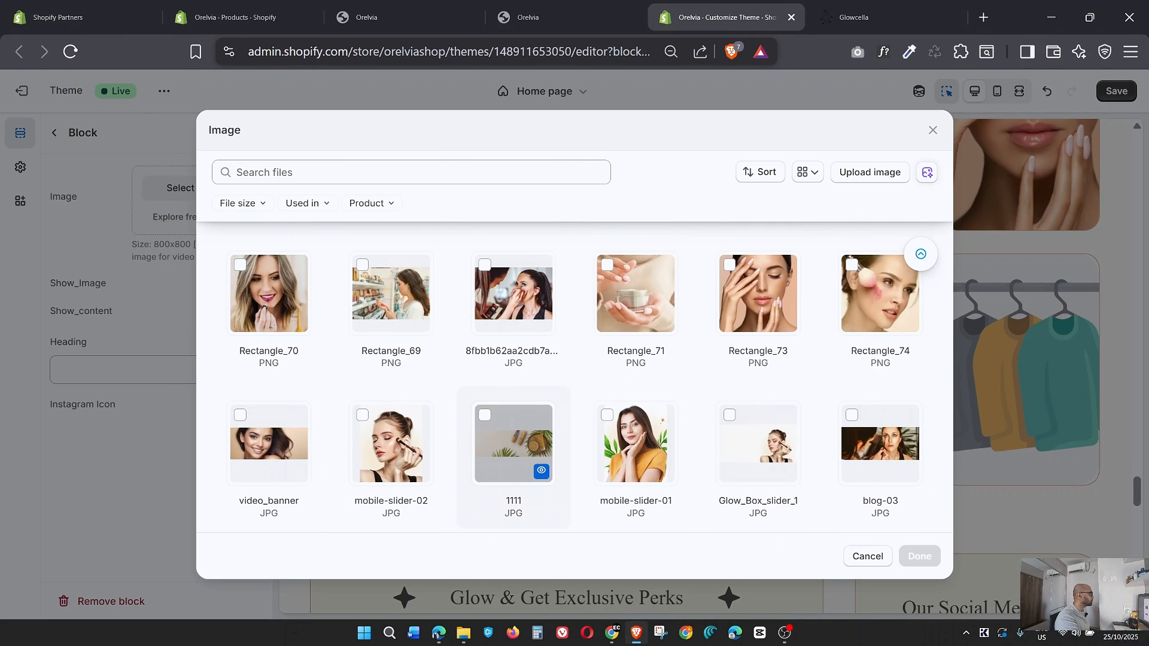
click(880, 296)
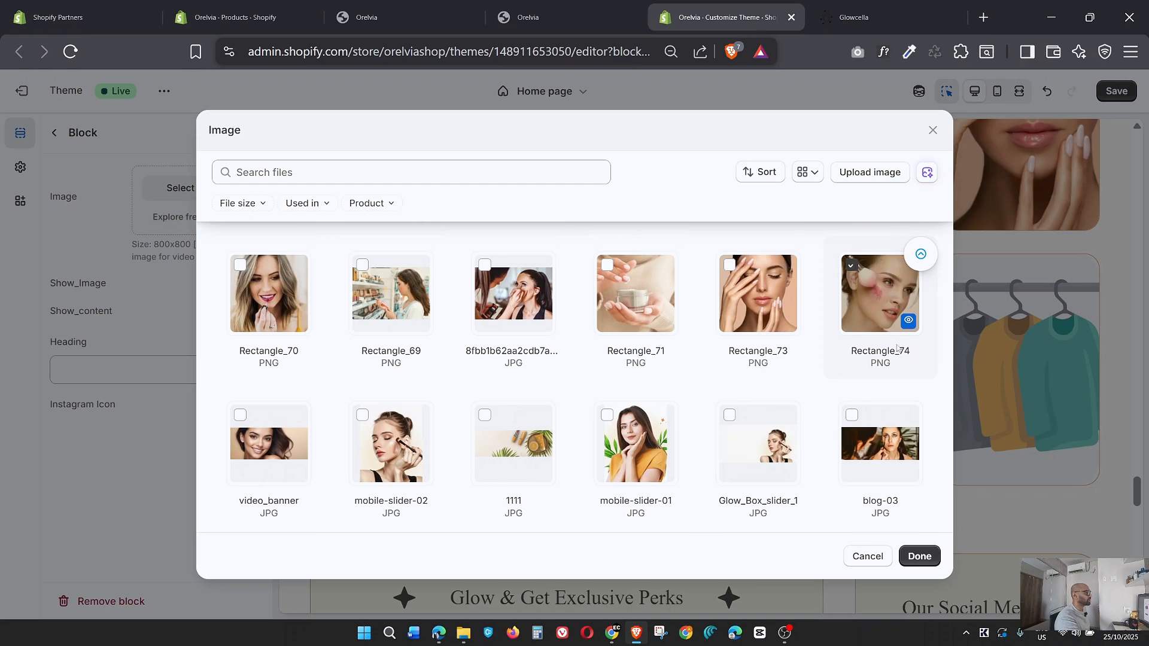
click(919, 556)
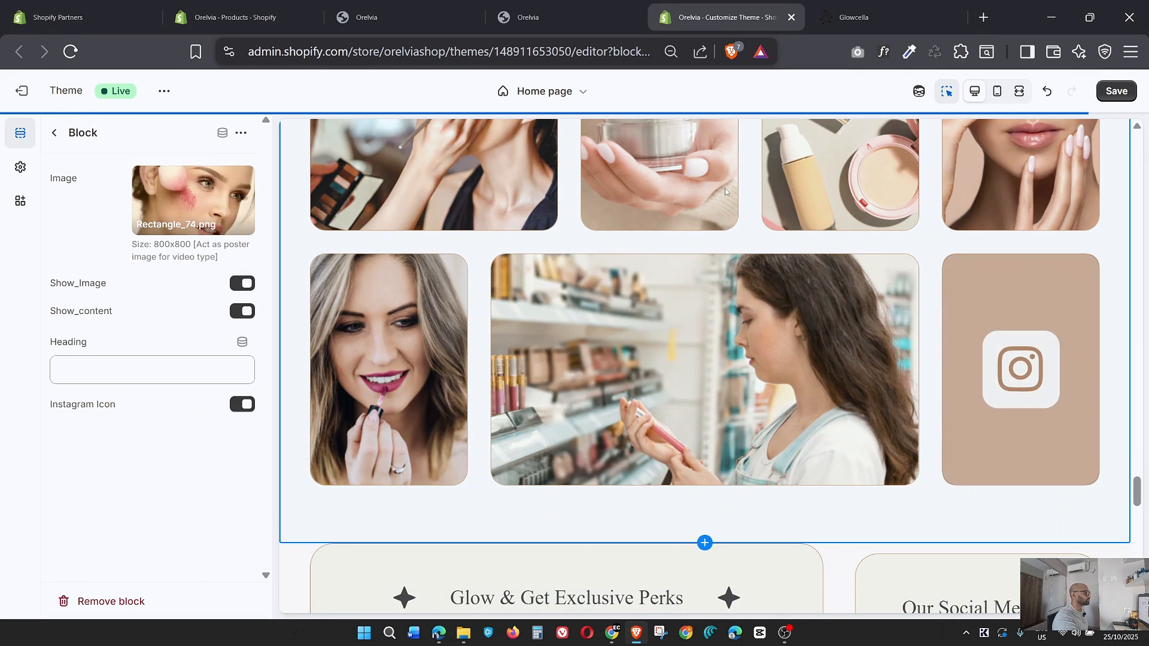
click(1116, 91)
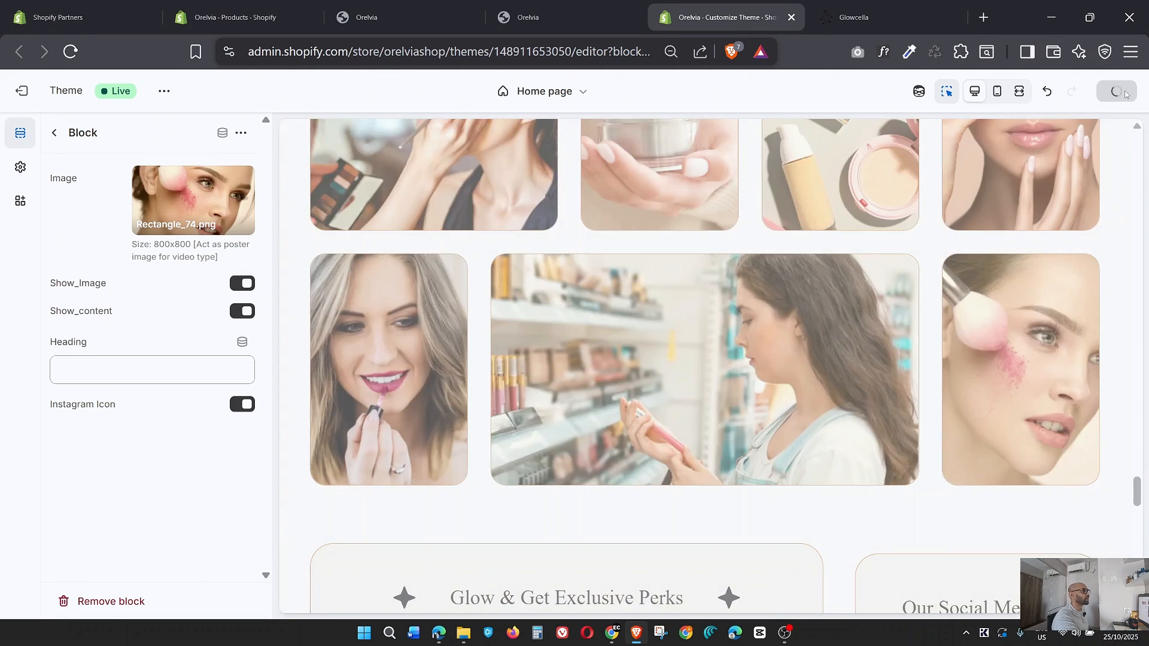
Review the newsletter signup, social media and footer sections below the Instagram gallery in the theme preview.
scroll(655, 379, down, 7)
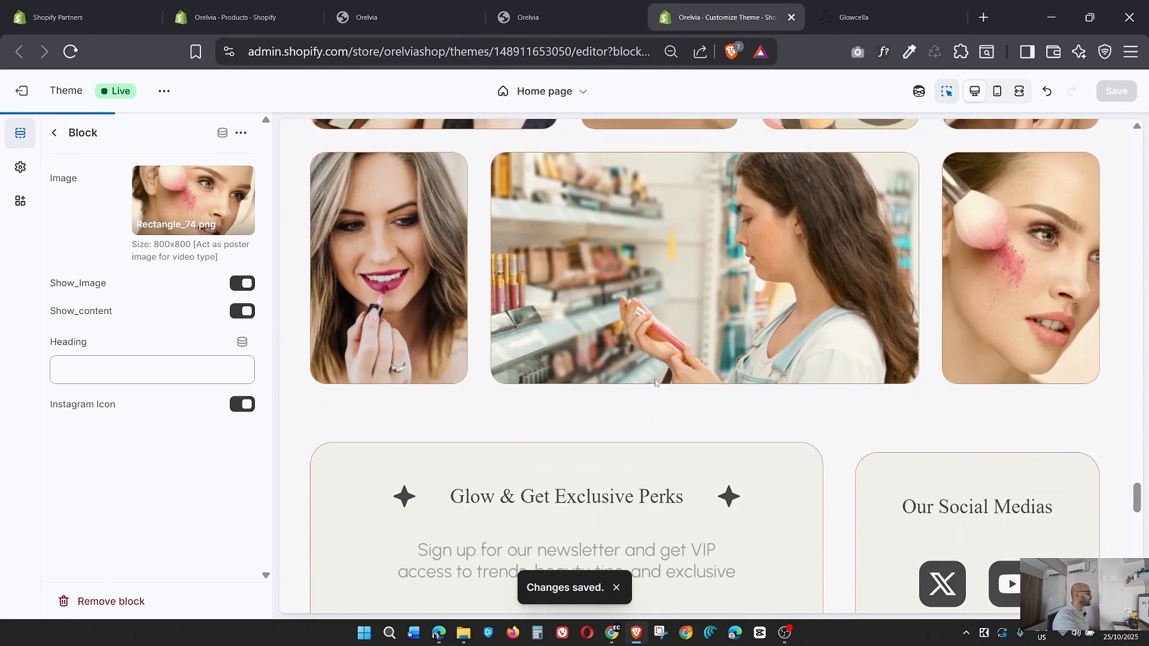
scroll(675, 405, down, 5)
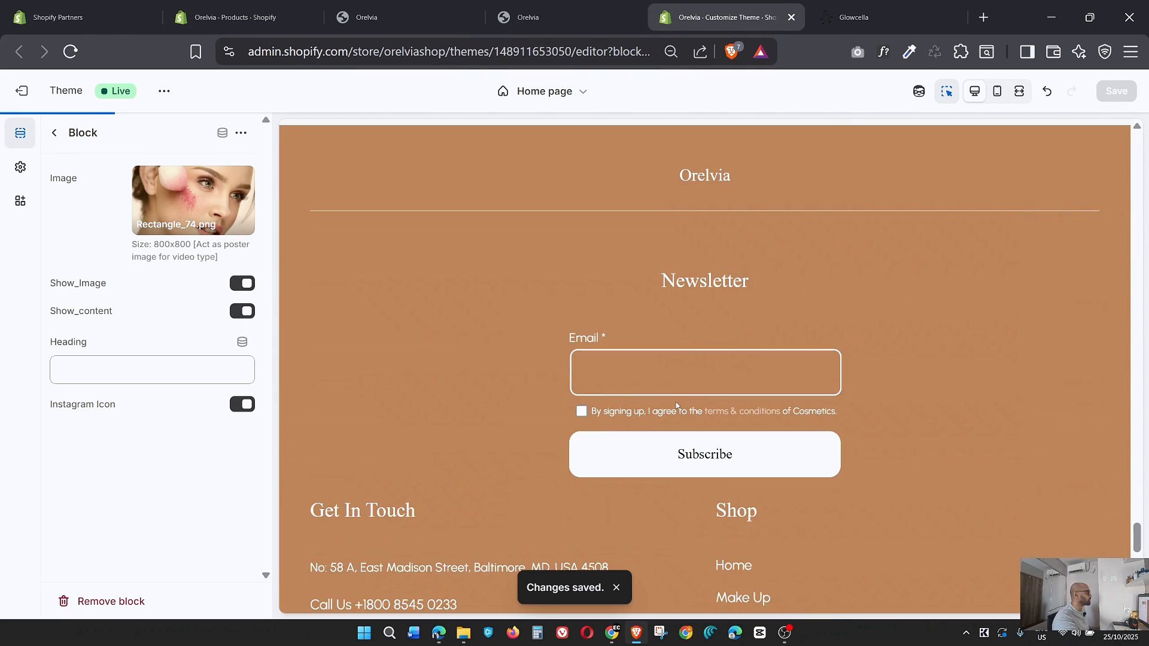
scroll(676, 406, down, 4)
scroll(676, 406, up, 7)
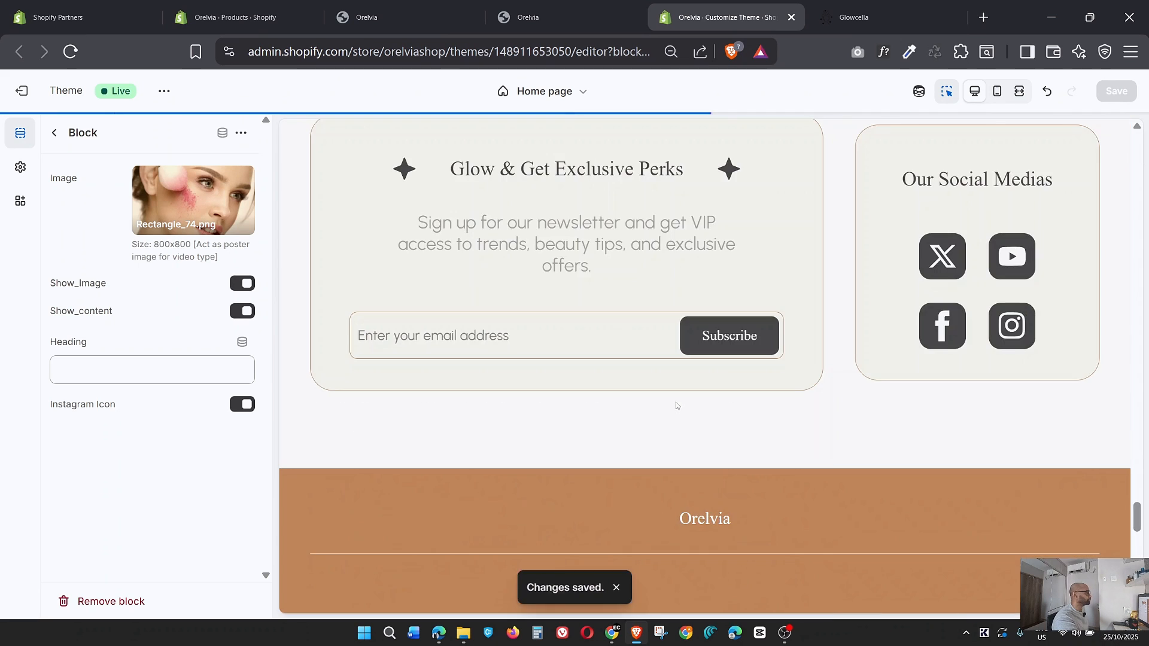
scroll(676, 406, down, 6)
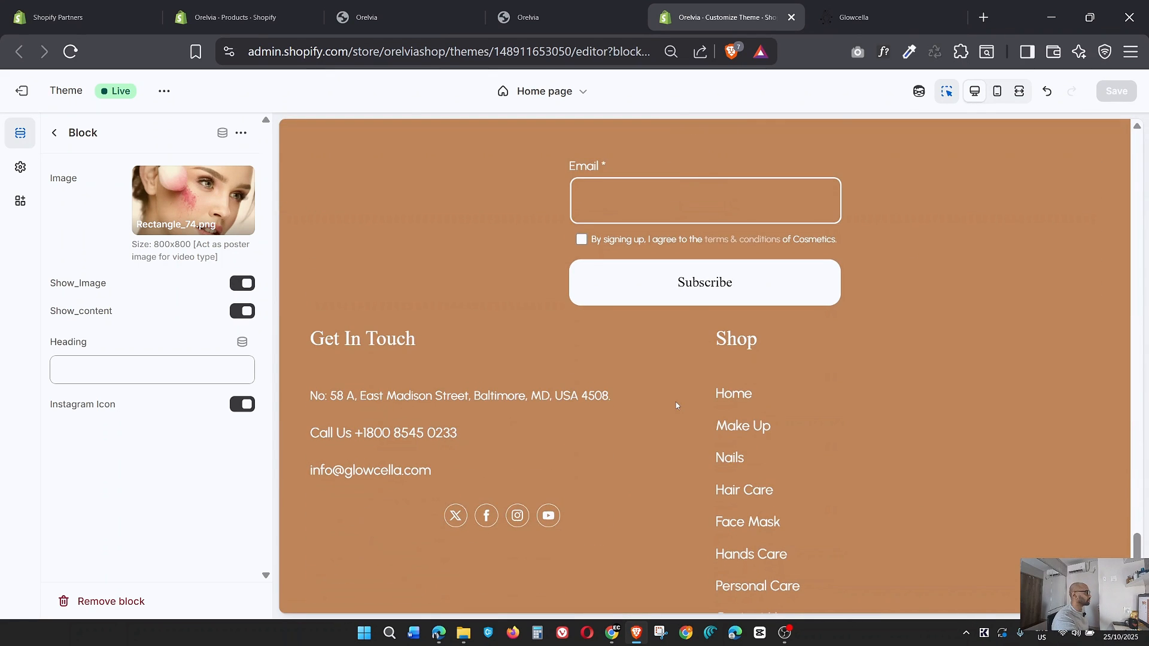
scroll(676, 406, down, 1)
Switch to the live Orelvia storefront at 80% browser zoom and look over its home page from the Instagram section back to the hero banner.
click(530, 16)
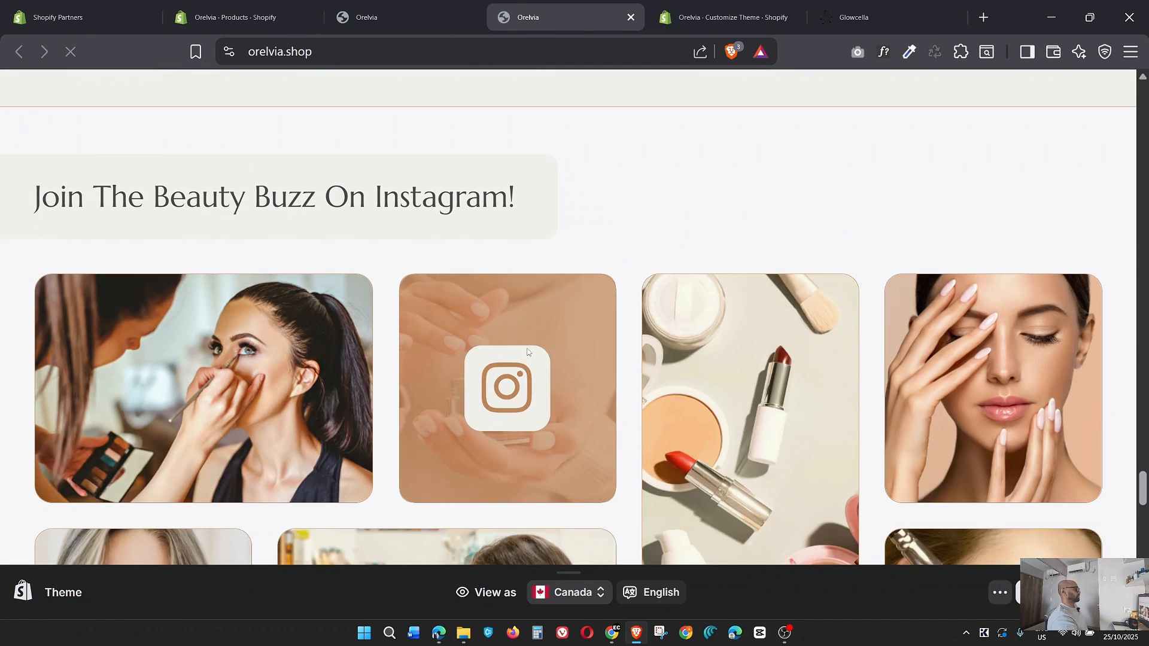
key(ctrl+minus)
key(ctrl+minus)
scroll(552, 298, up, 10)
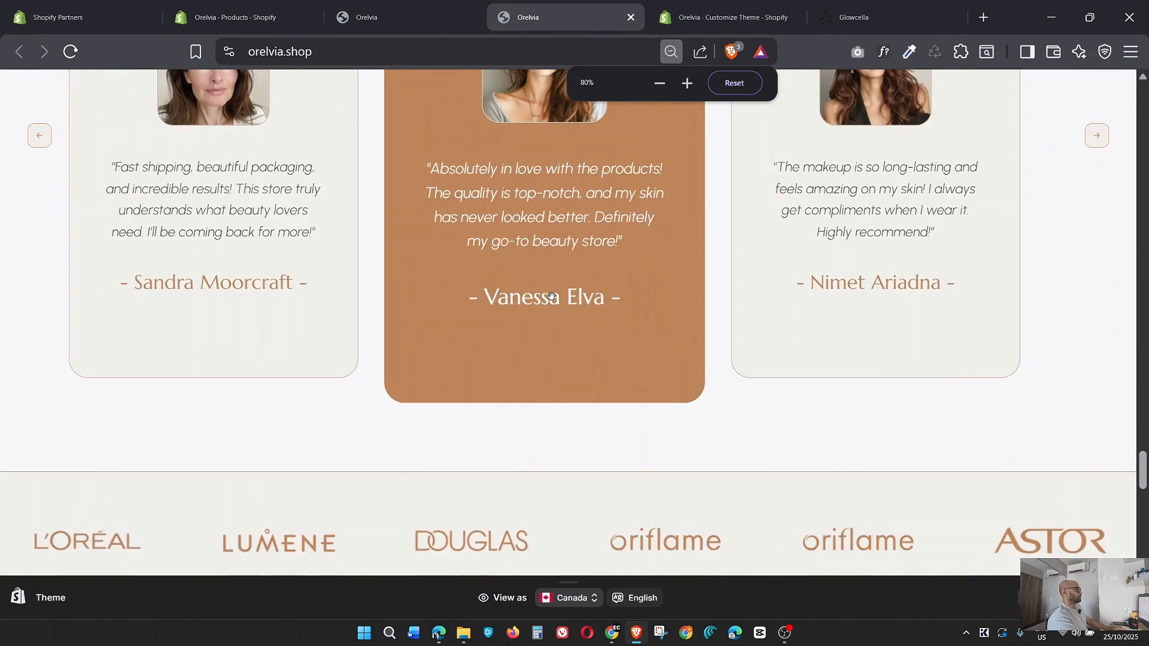
scroll(552, 299, up, 20)
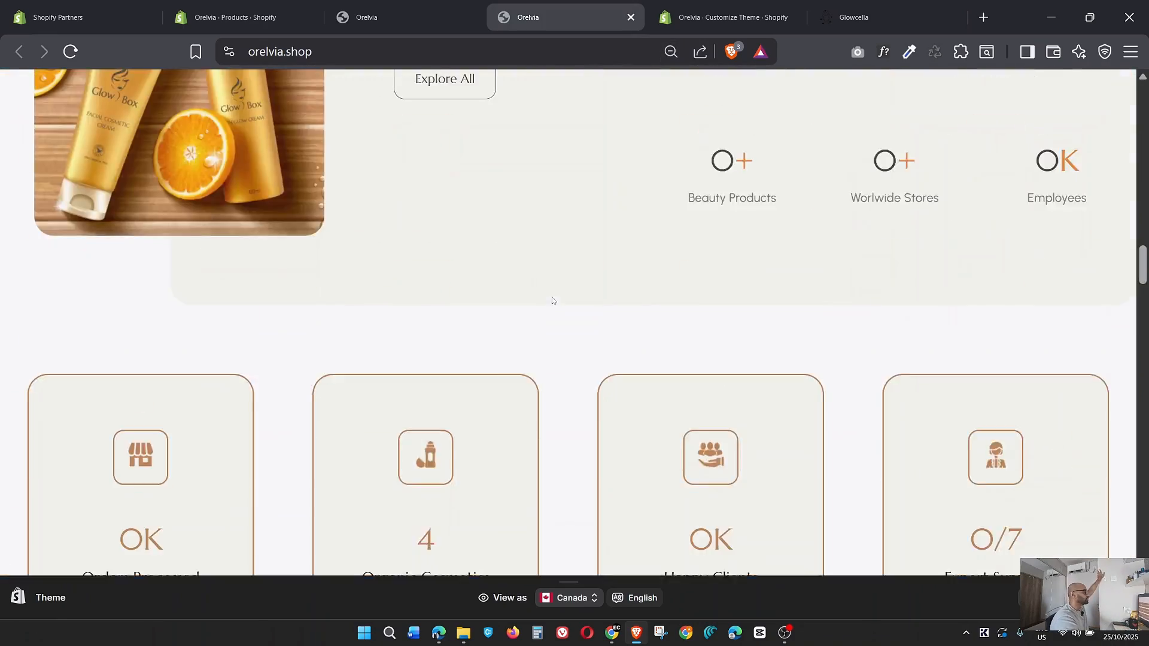
scroll(551, 297, up, 15)
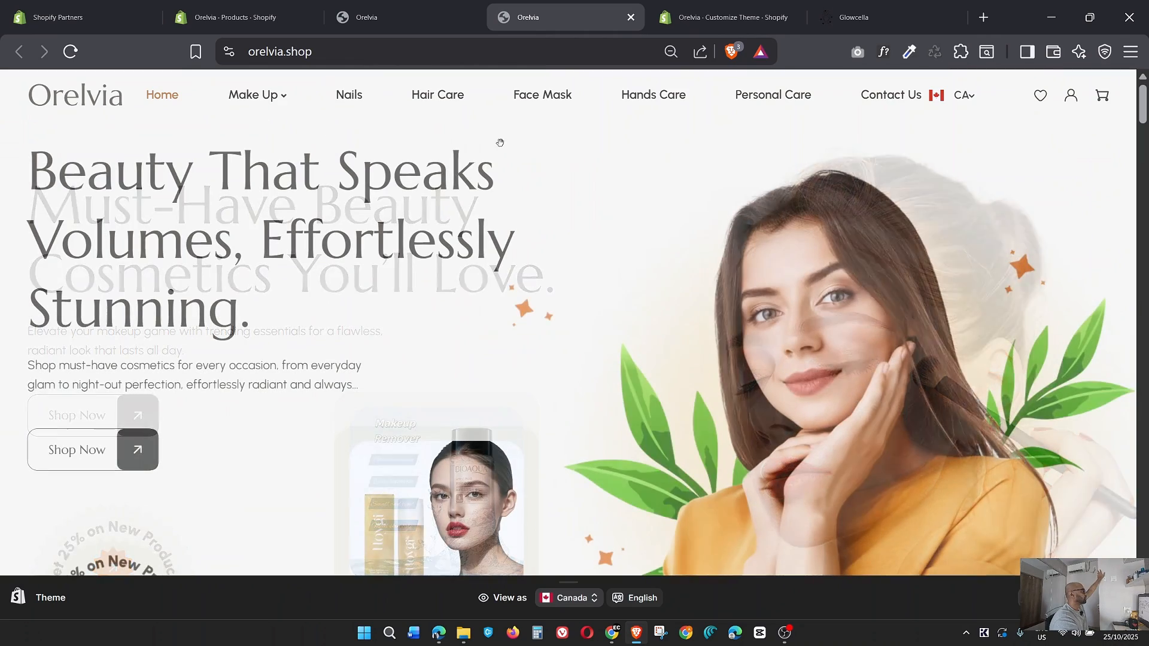
Review the storefront's hero banner, collection cards, Trending Makeup section and the list of featured product links with their images.
scroll(676, 372, down, 5)
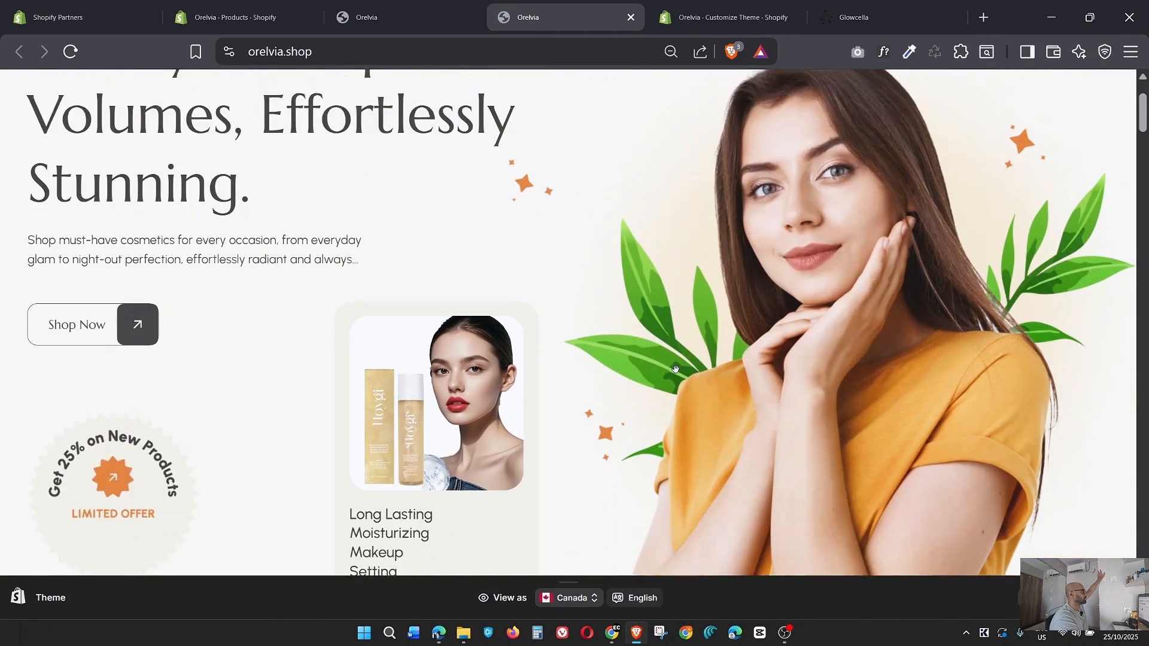
scroll(413, 328, up, 3)
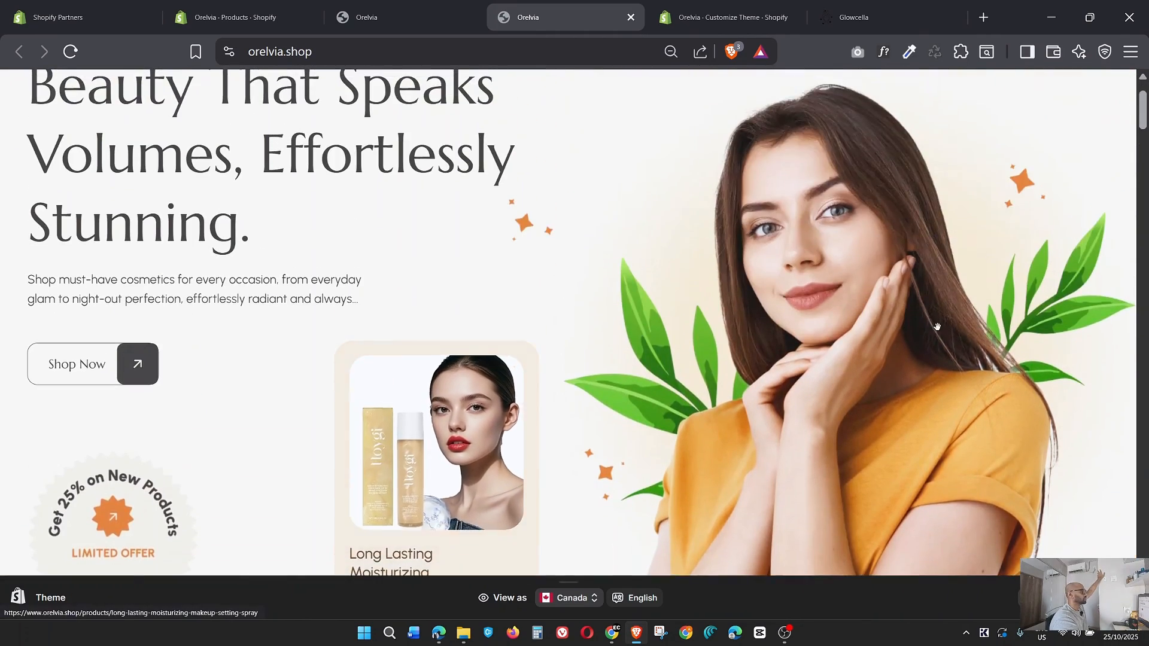
scroll(862, 338, down, 10)
scroll(867, 344, down, 12)
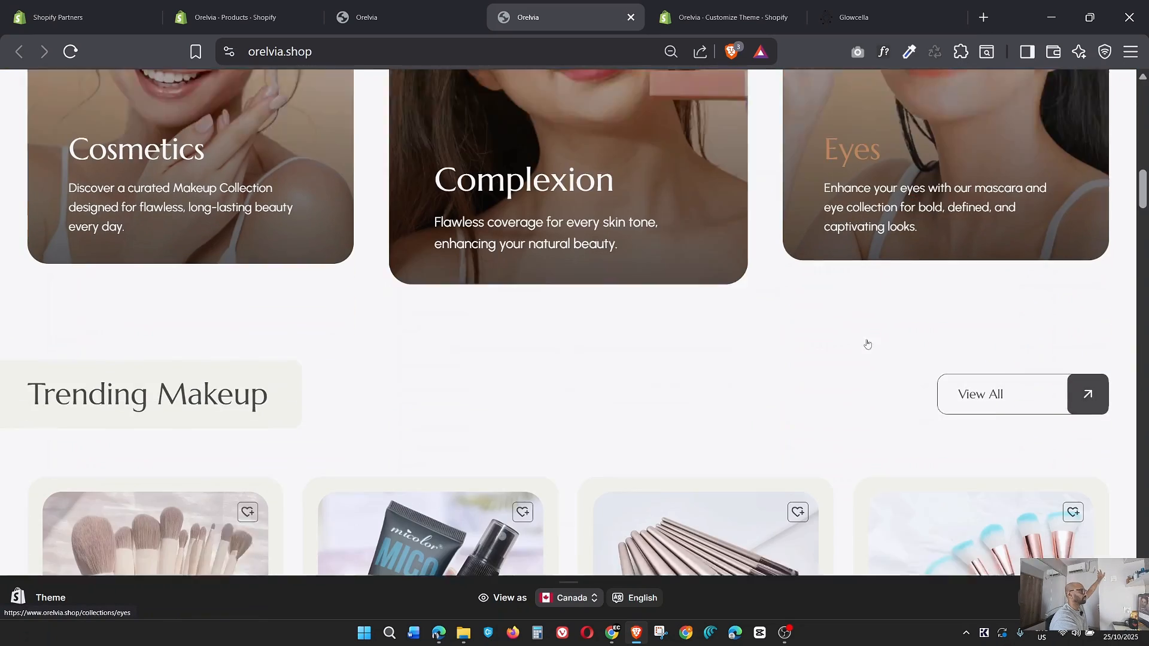
scroll(866, 339, down, 14)
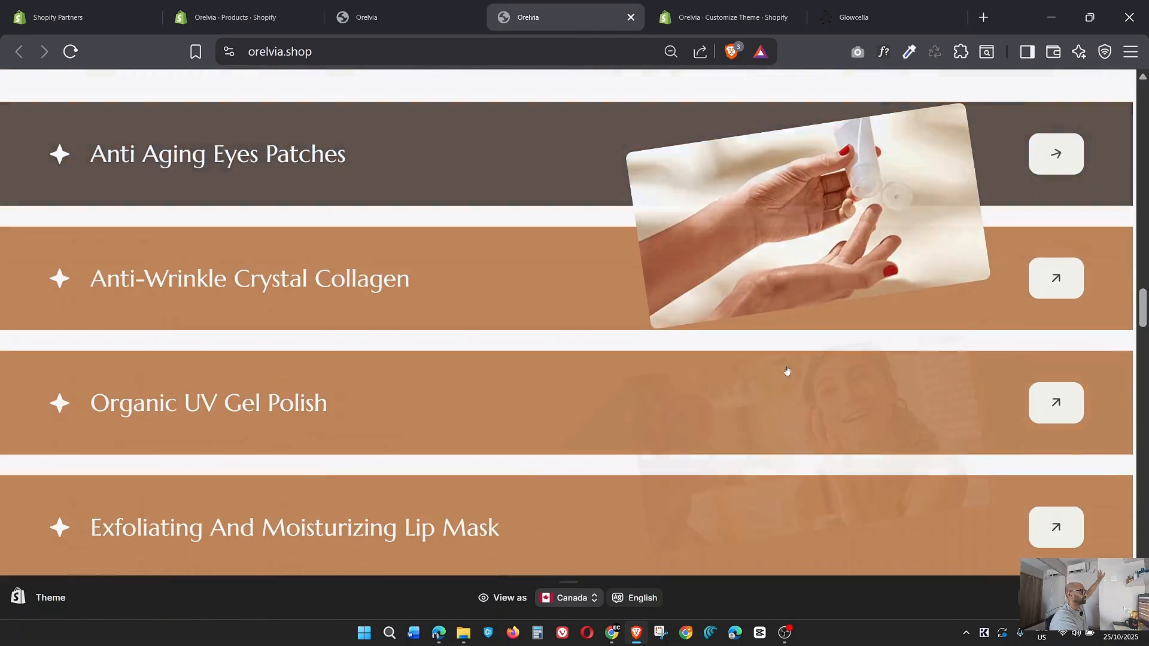
scroll(806, 501, down, 4)
scroll(806, 500, down, 12)
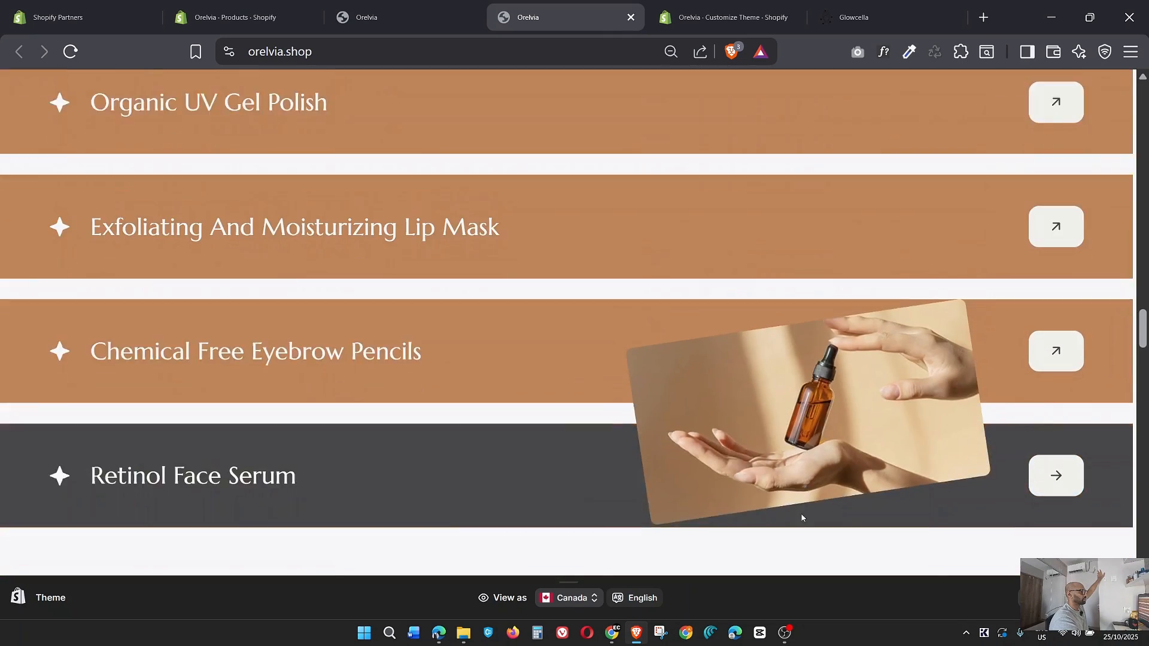
Review the storefront's product carousel, service features, customer reviews, brand logos, Instagram gallery and footer, and return to the hero banner.
scroll(574, 388, down, 14)
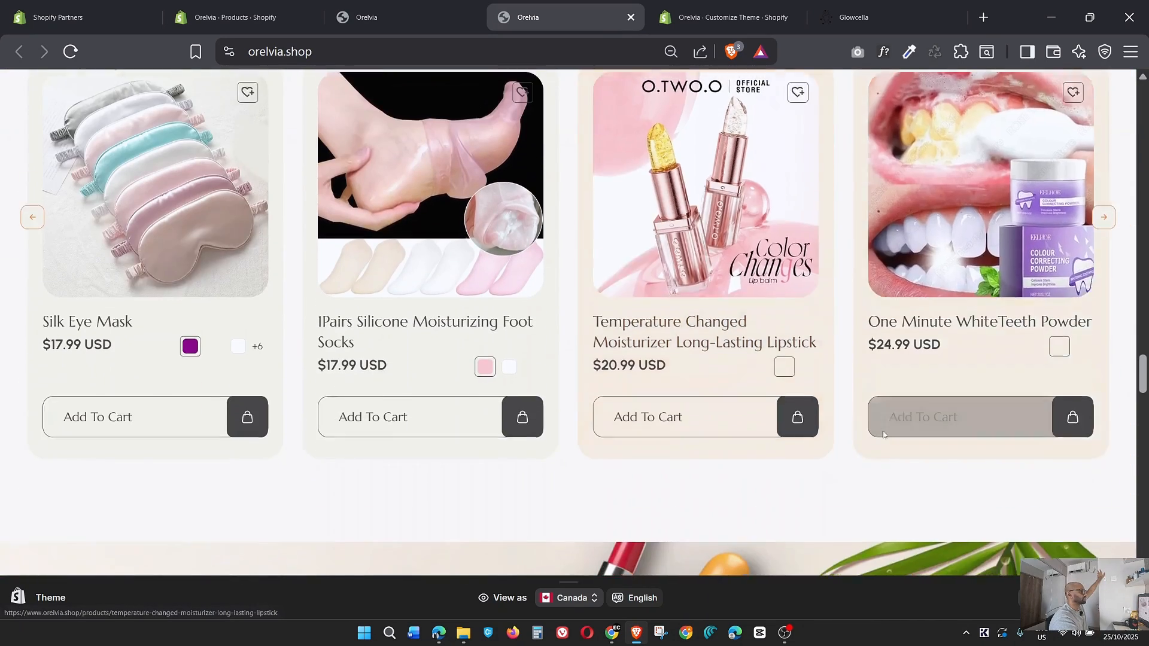
scroll(574, 387, down, 2)
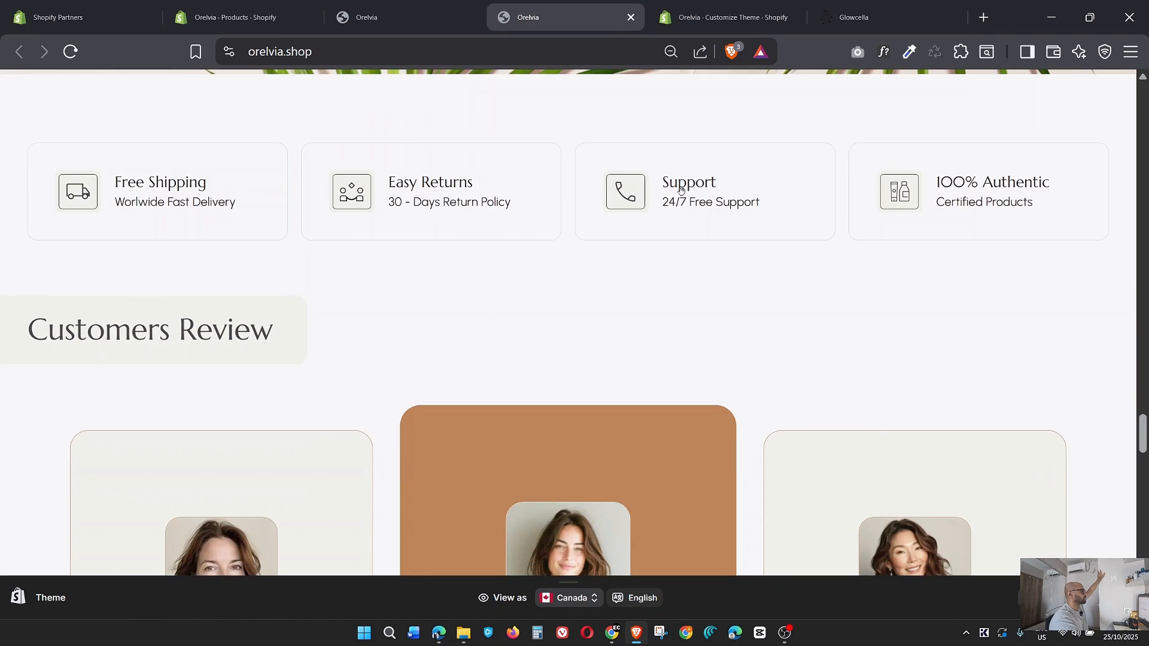
scroll(591, 376, down, 3)
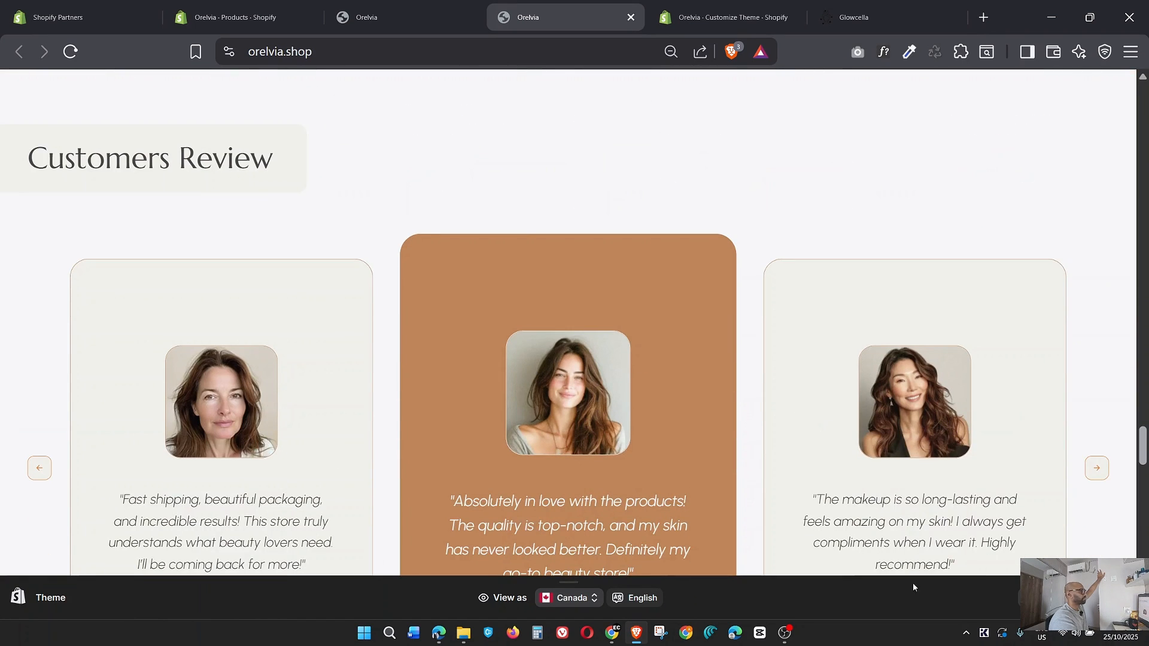
scroll(907, 313, down, 11)
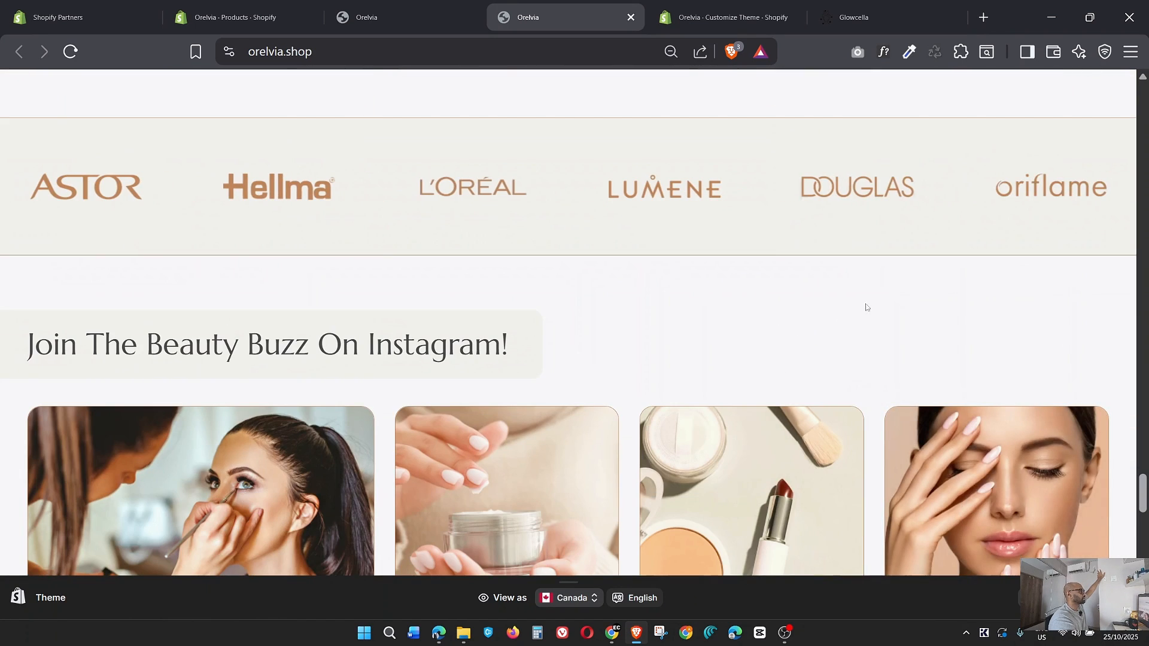
scroll(634, 422, down, 11)
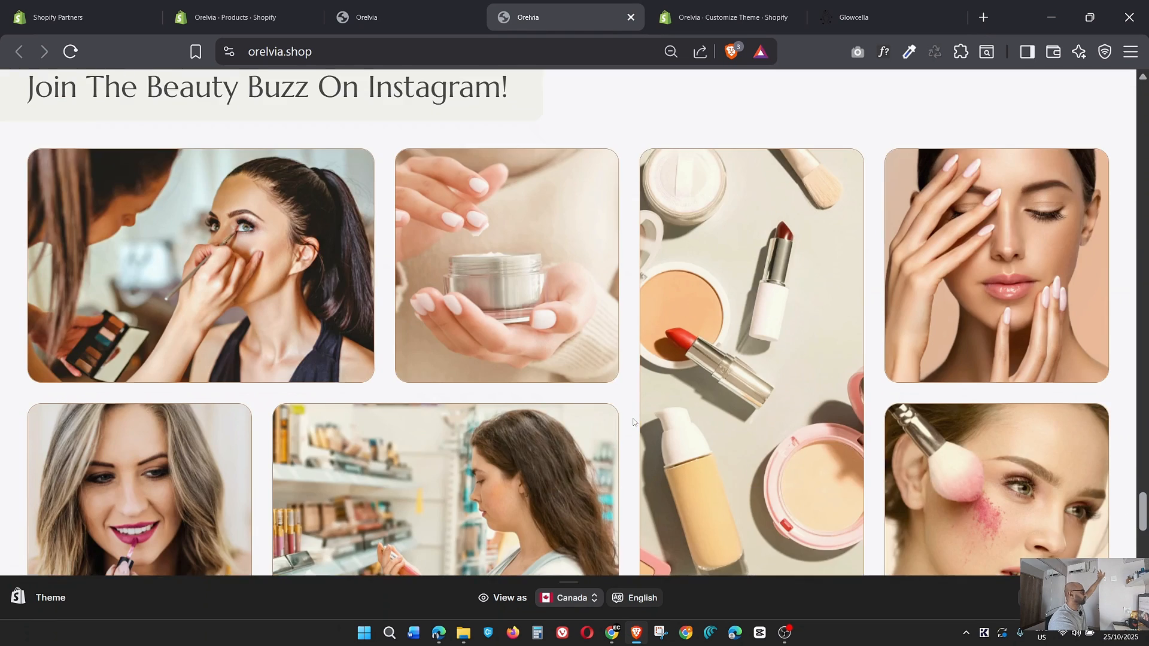
scroll(634, 422, down, 10)
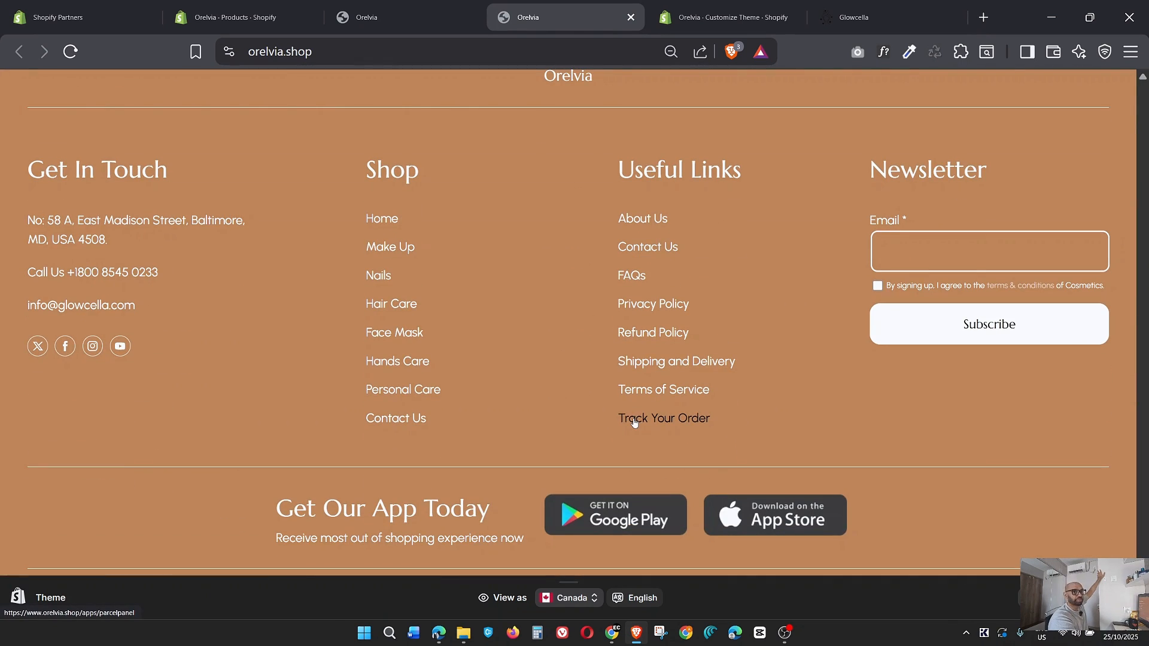
scroll(634, 422, up, 20)
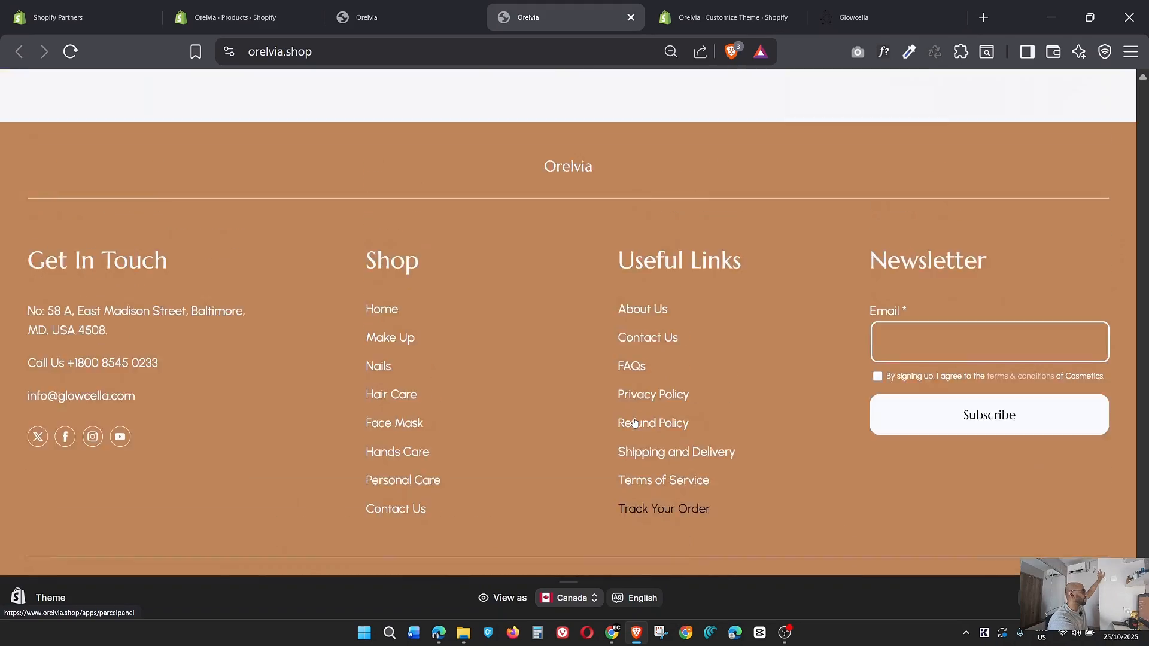
scroll(634, 423, up, 20)
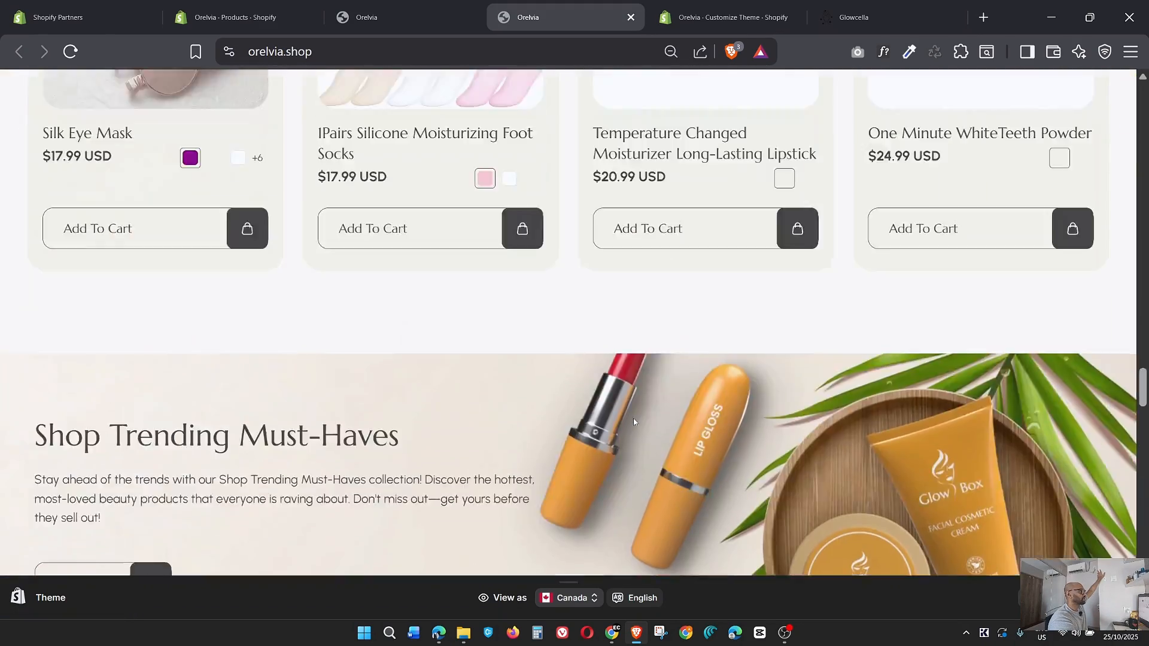
scroll(634, 423, up, 15)
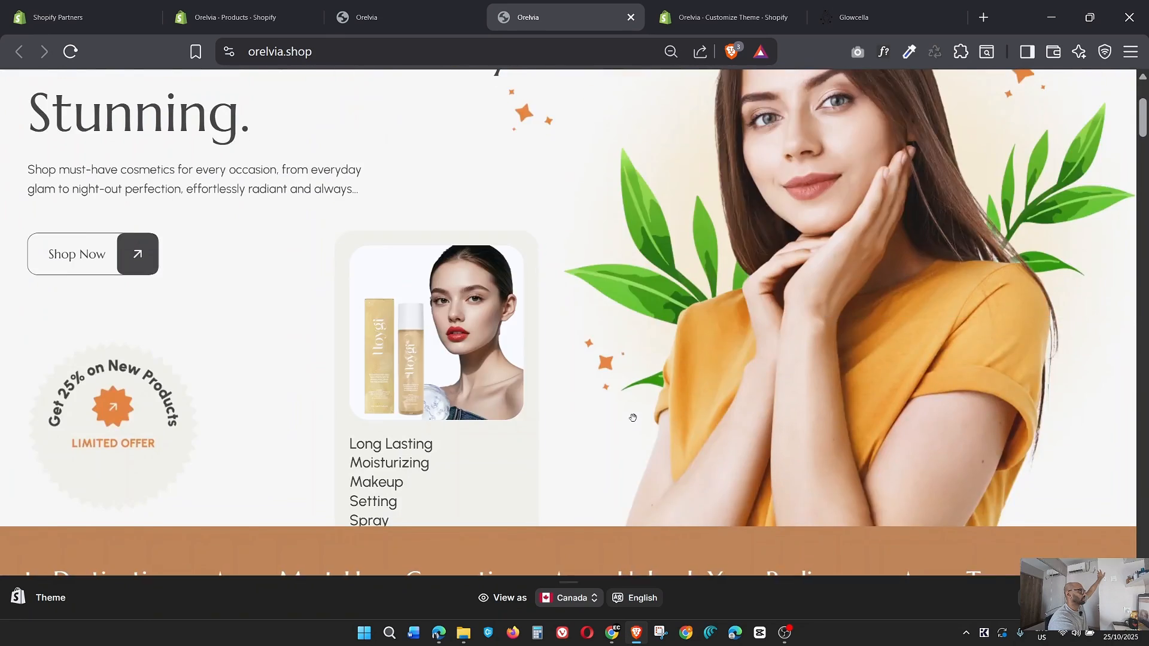
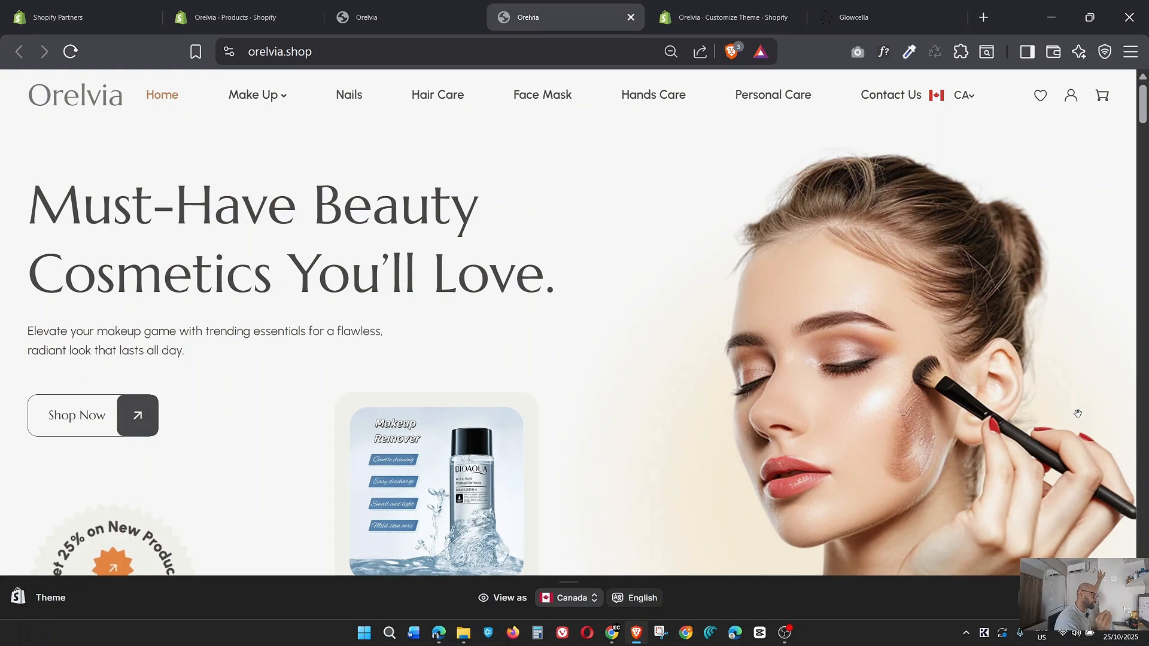
Switch back to the theme editor and open the color schemes in the theme-wide settings.
click(706, 8)
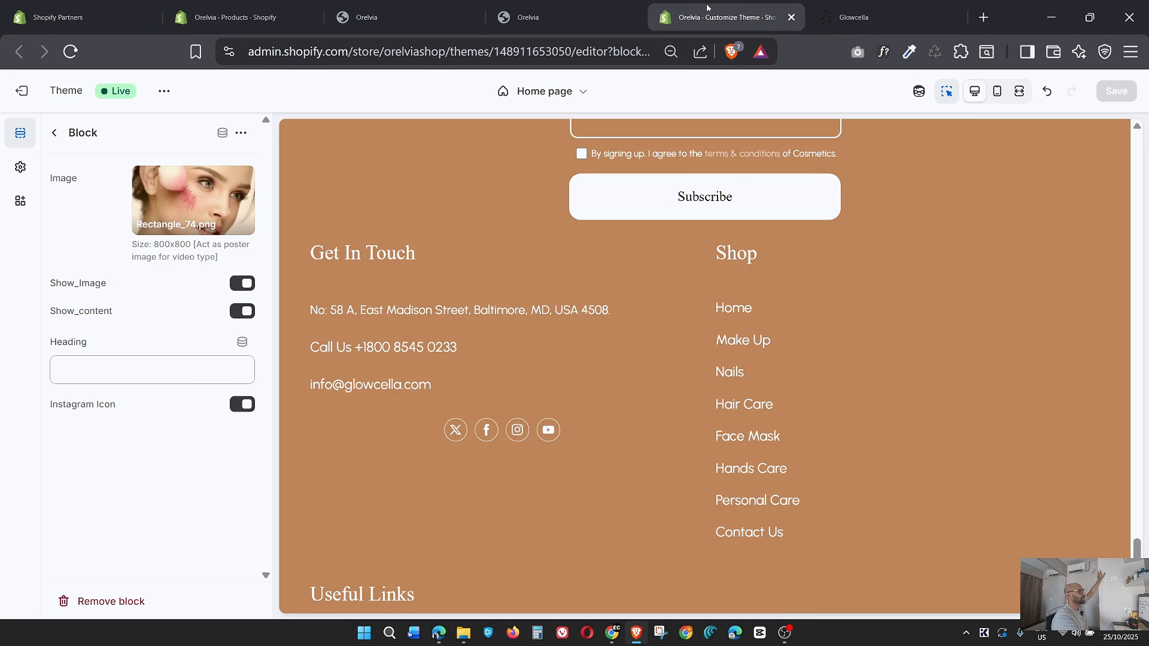
click(54, 134)
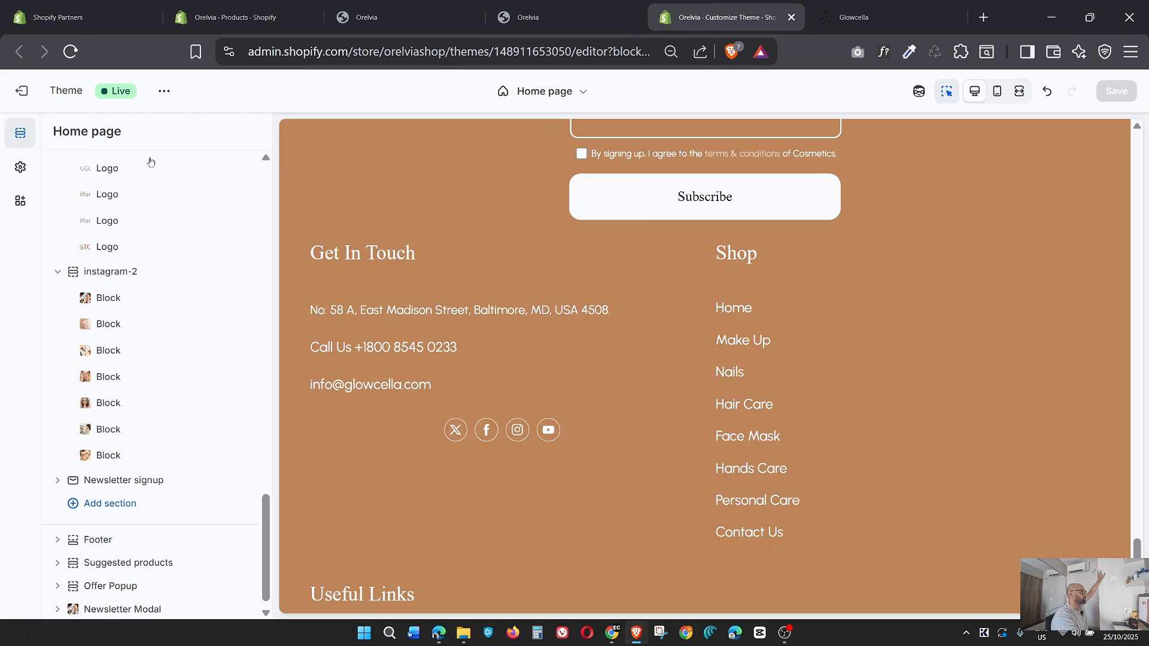
click(21, 167)
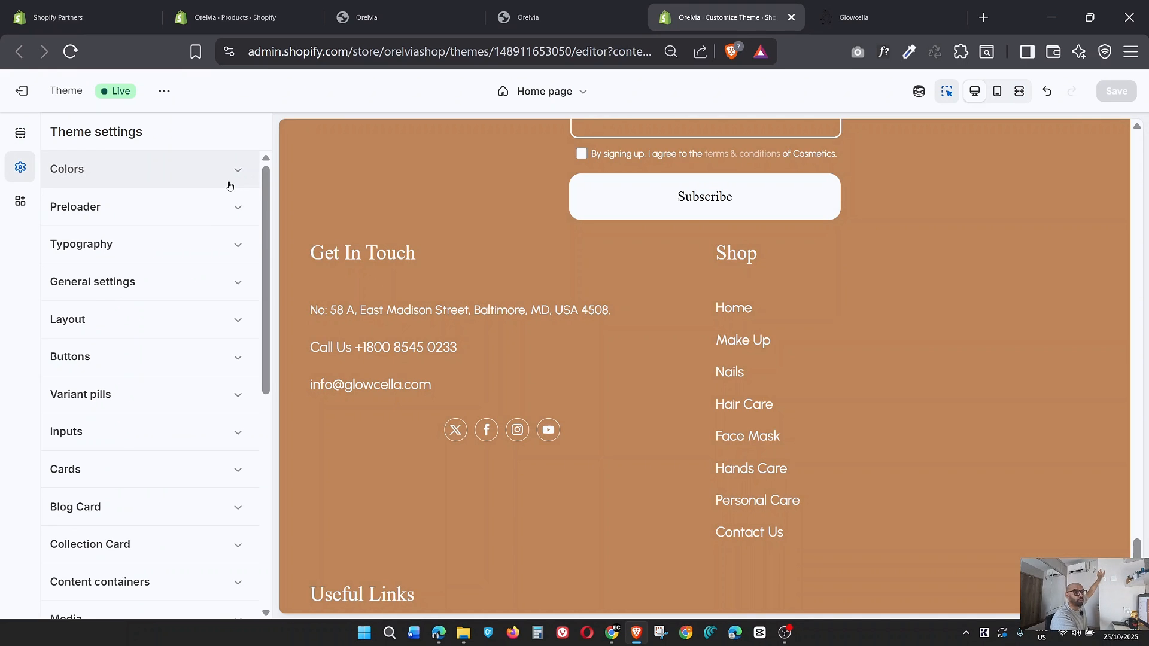
click(239, 173)
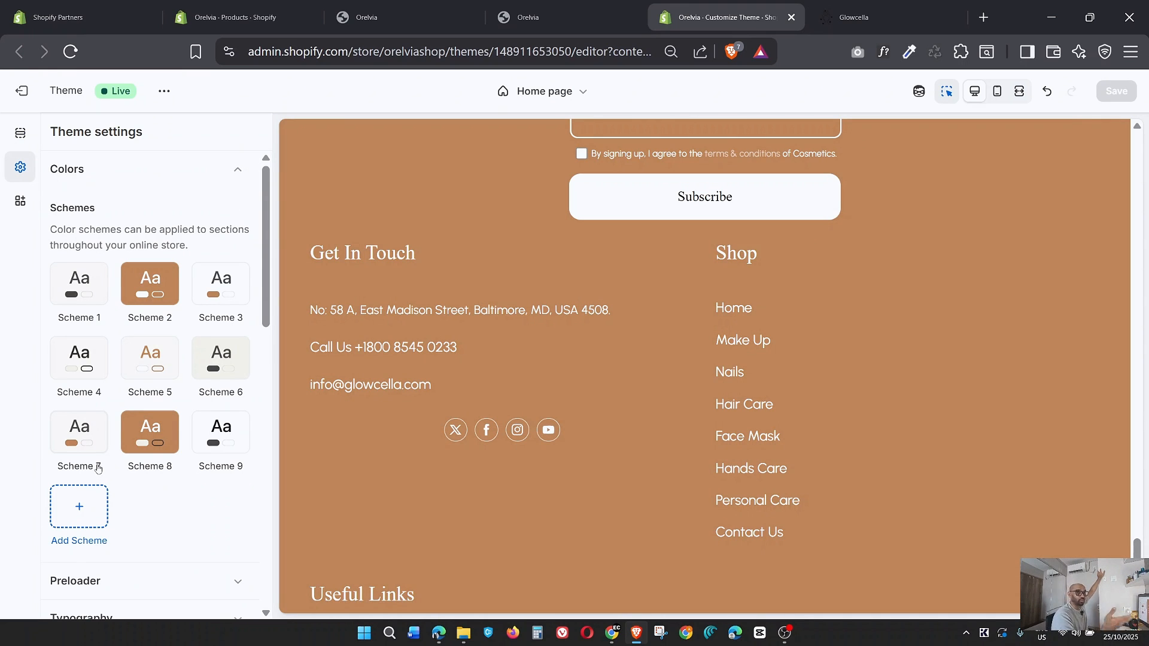
Examine the background, text, caption and button colors of color Schemes 1, 2 and 3.
click(78, 284)
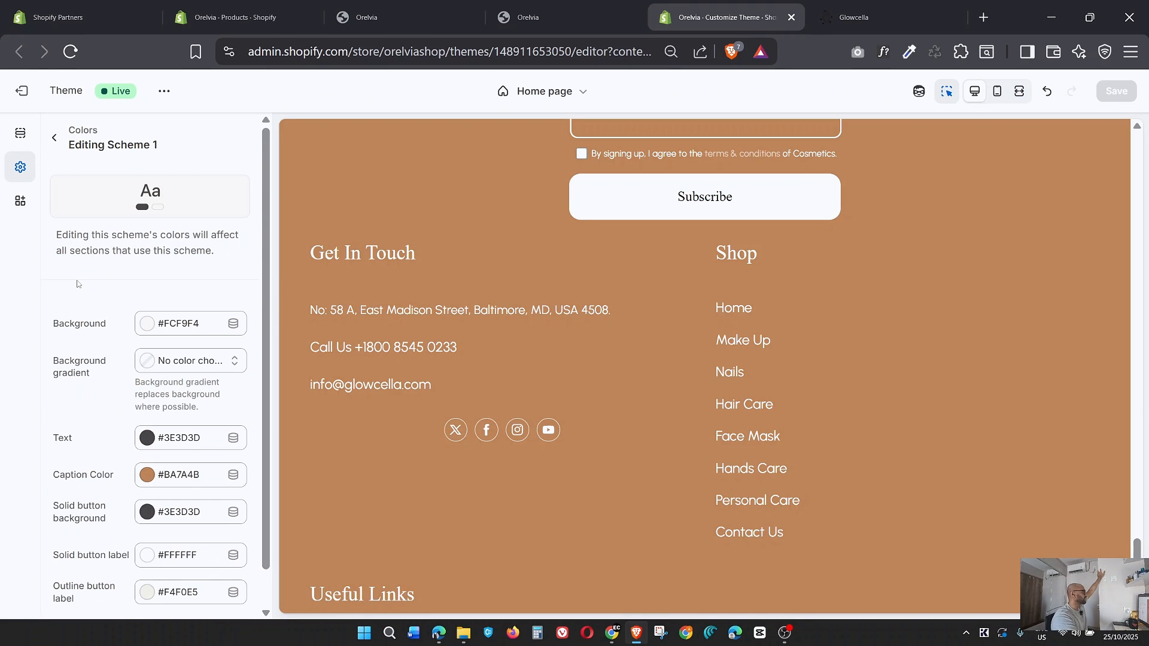
scroll(114, 338, down, 1)
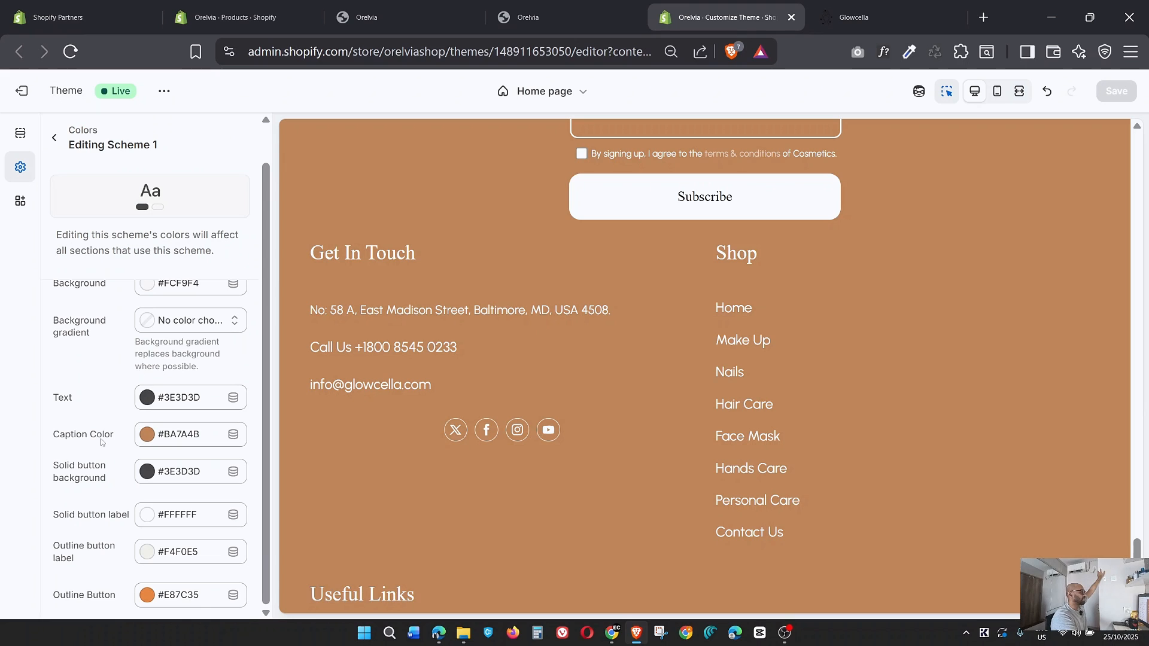
click(56, 137)
click(194, 287)
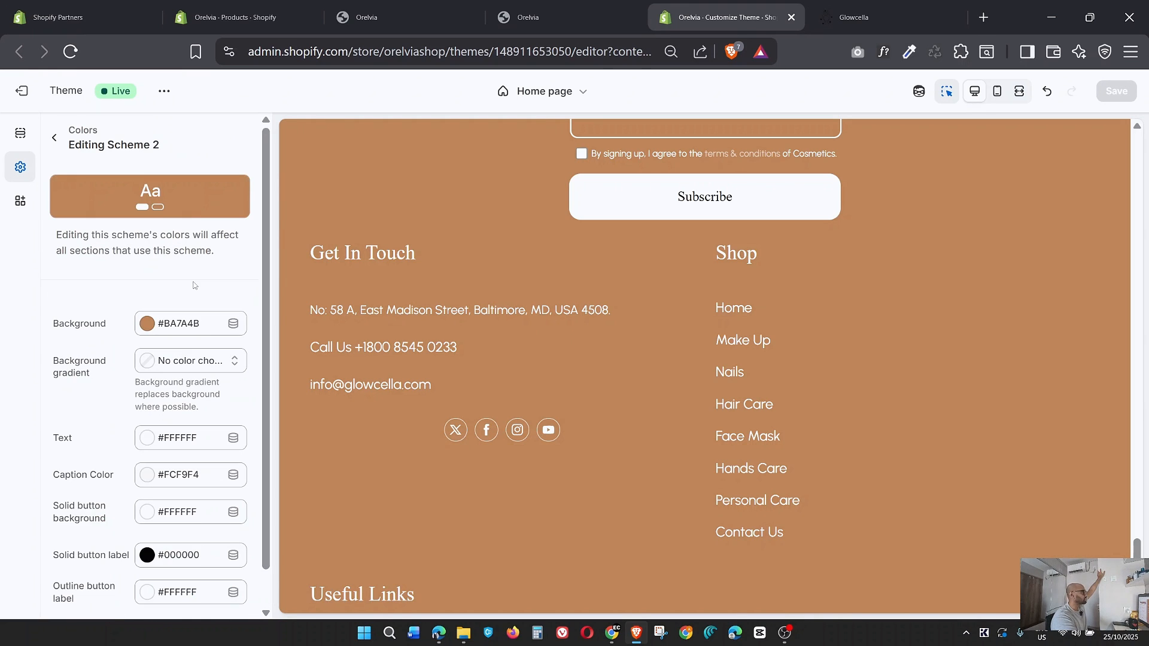
scroll(171, 360, down, 1)
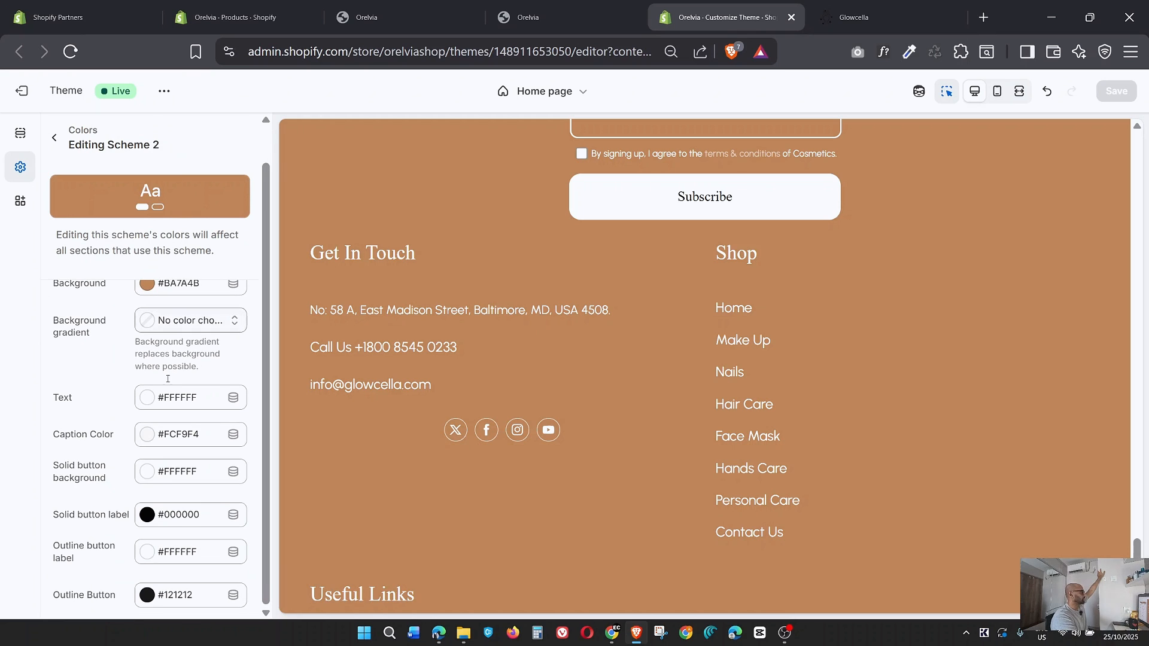
click(55, 138)
click(104, 368)
scroll(237, 380, down, 1)
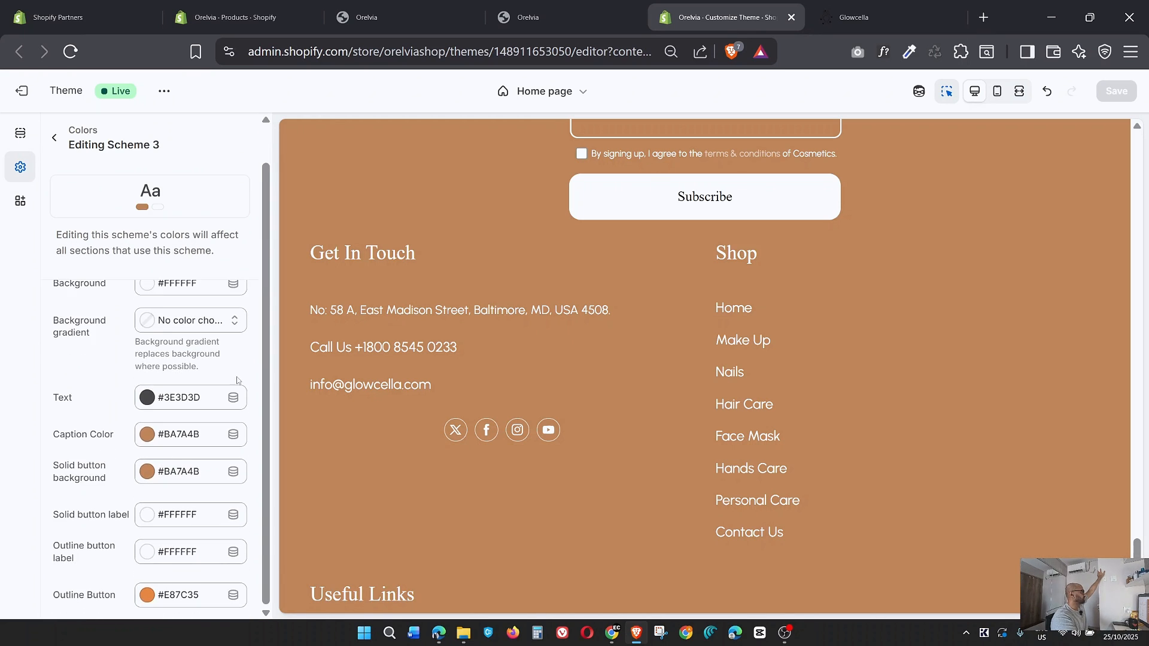
click(55, 139)
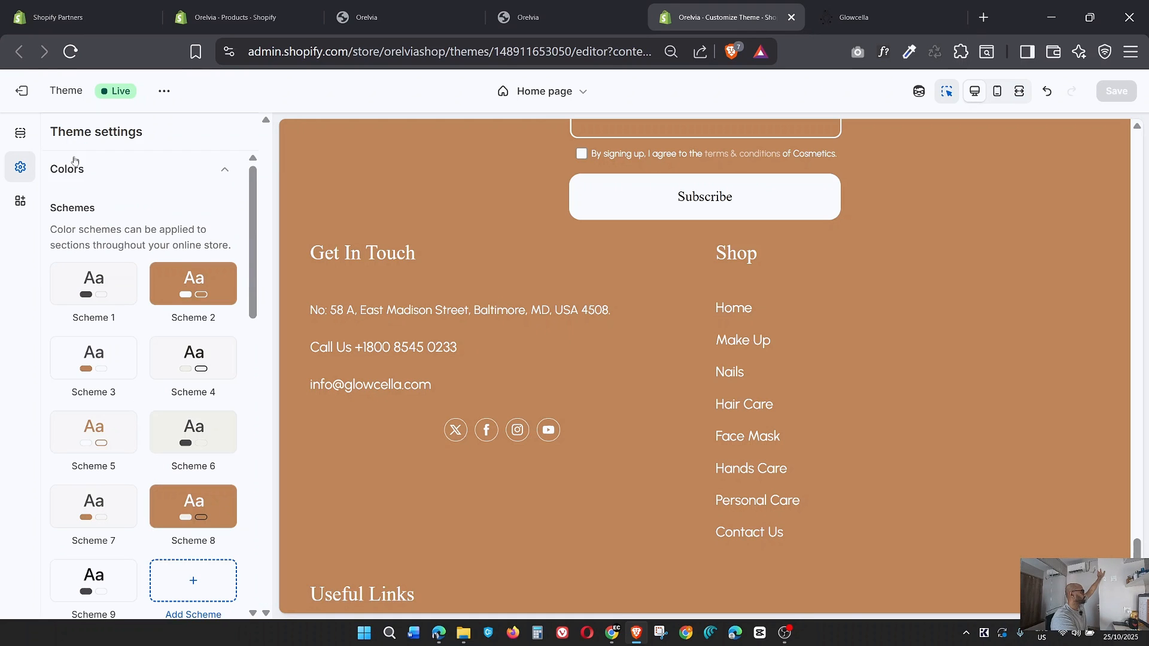
Examine the background, text, caption and button colors of color Schemes 4, 5 and 6.
click(202, 357)
scroll(225, 374, down, 1)
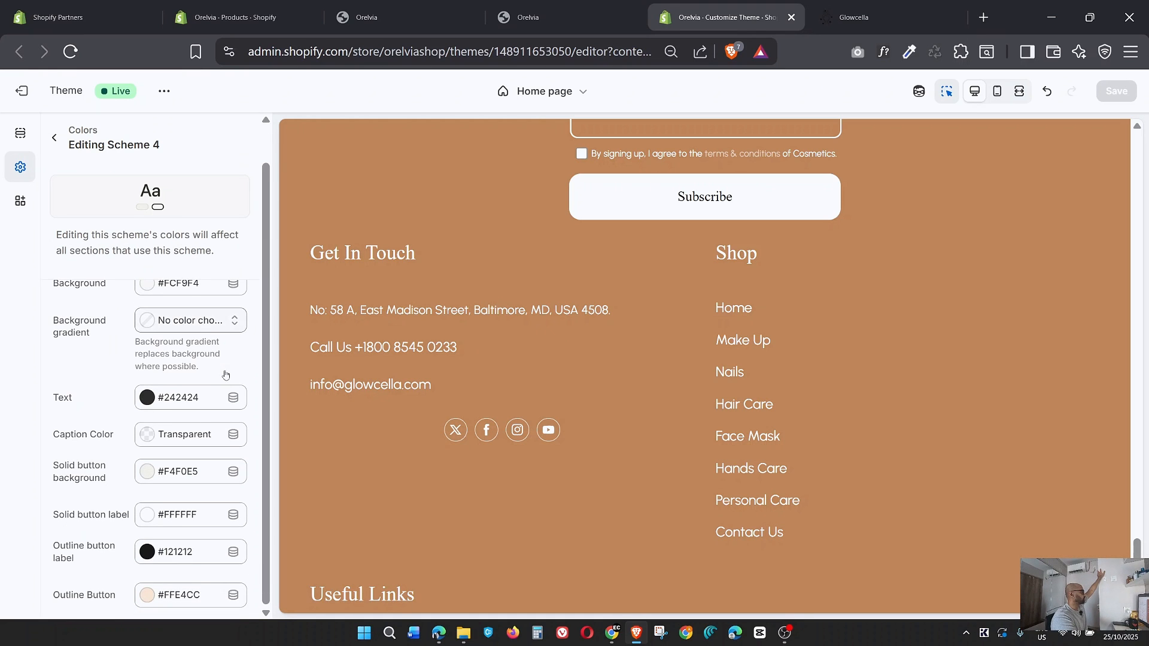
click(55, 139)
click(100, 427)
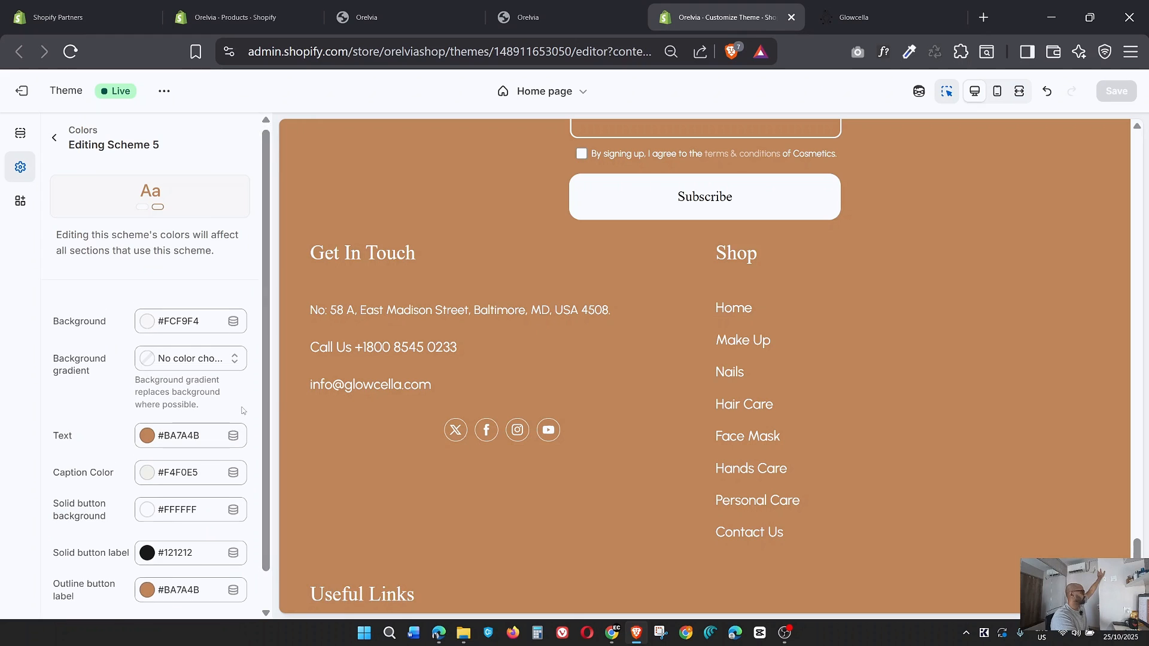
scroll(65, 155, down, 1)
click(55, 140)
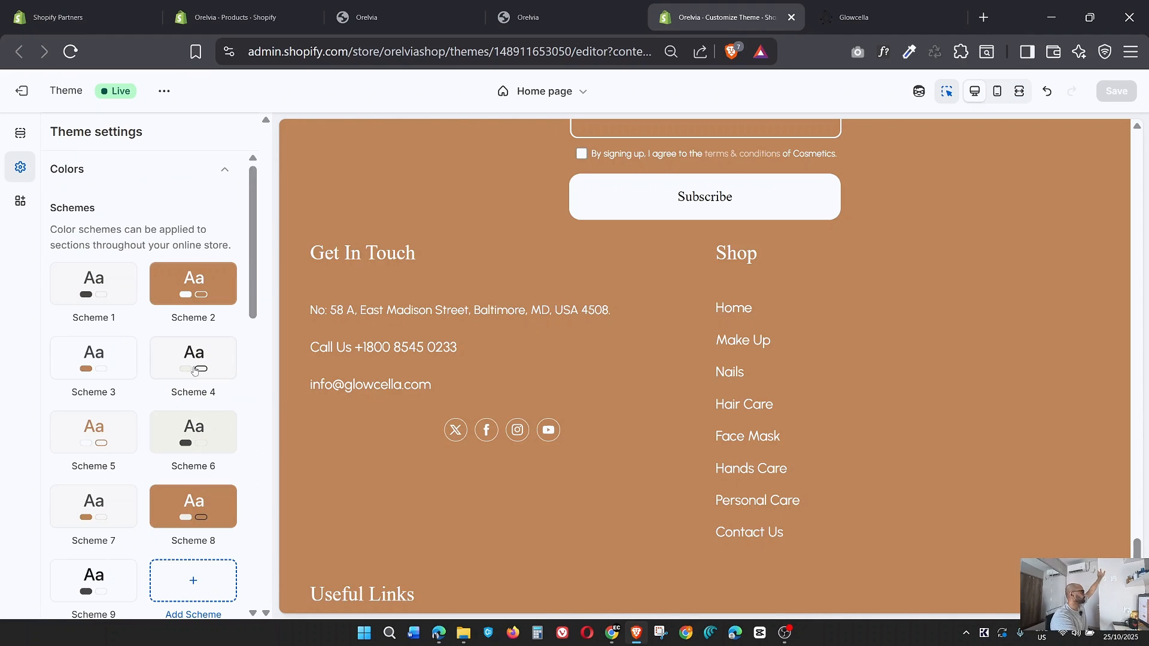
click(220, 441)
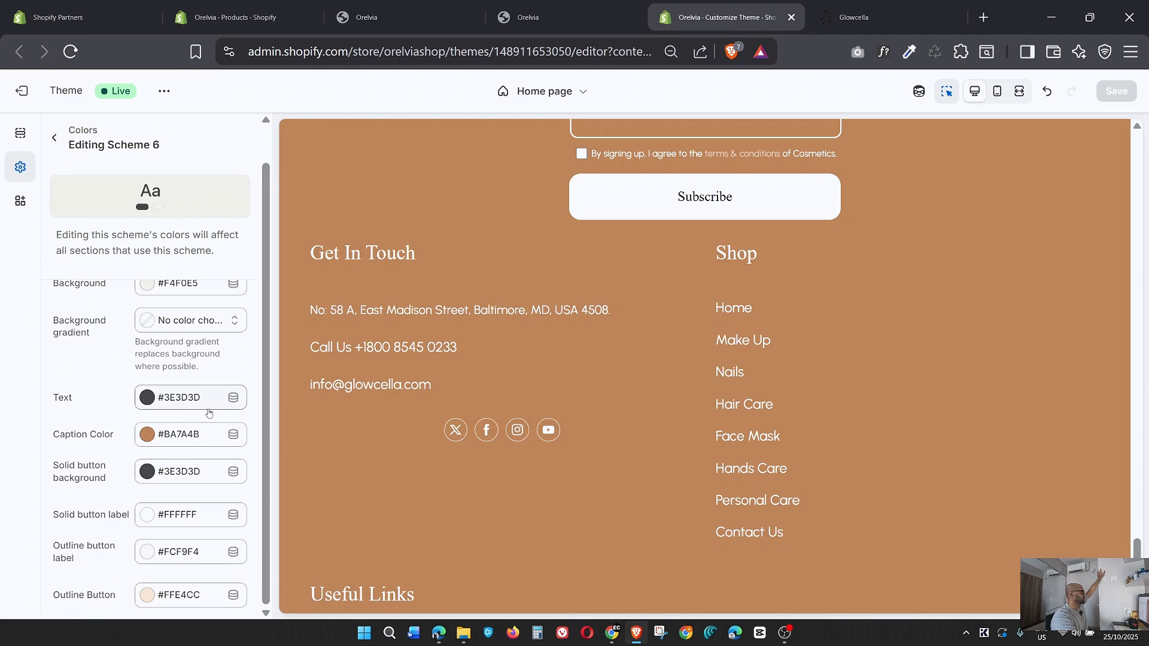
click(54, 143)
Examine the background, text, caption and button colors of color Schemes 7 and 8.
scroll(125, 426, down, 1)
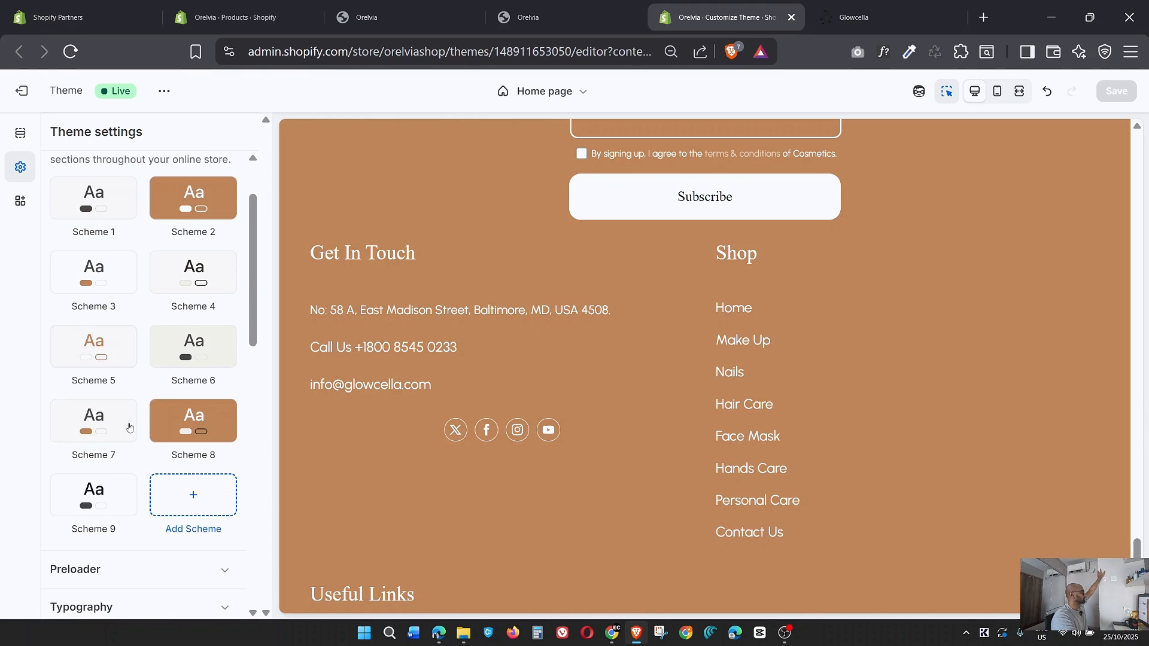
click(128, 429)
scroll(142, 438, down, 1)
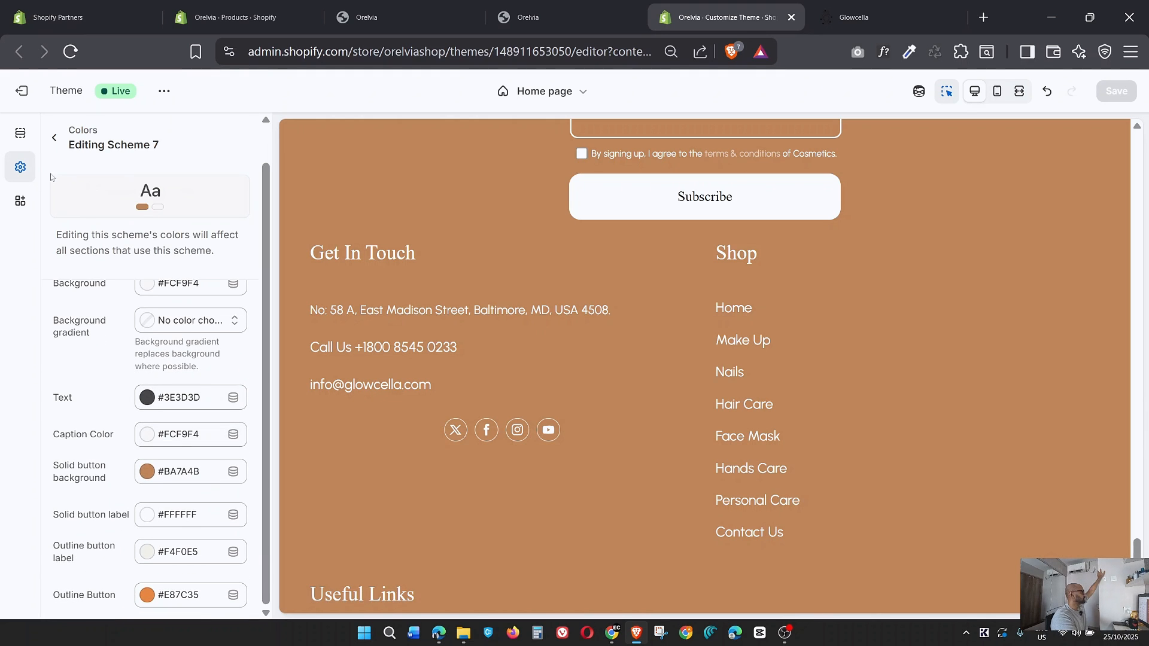
click(54, 139)
click(200, 415)
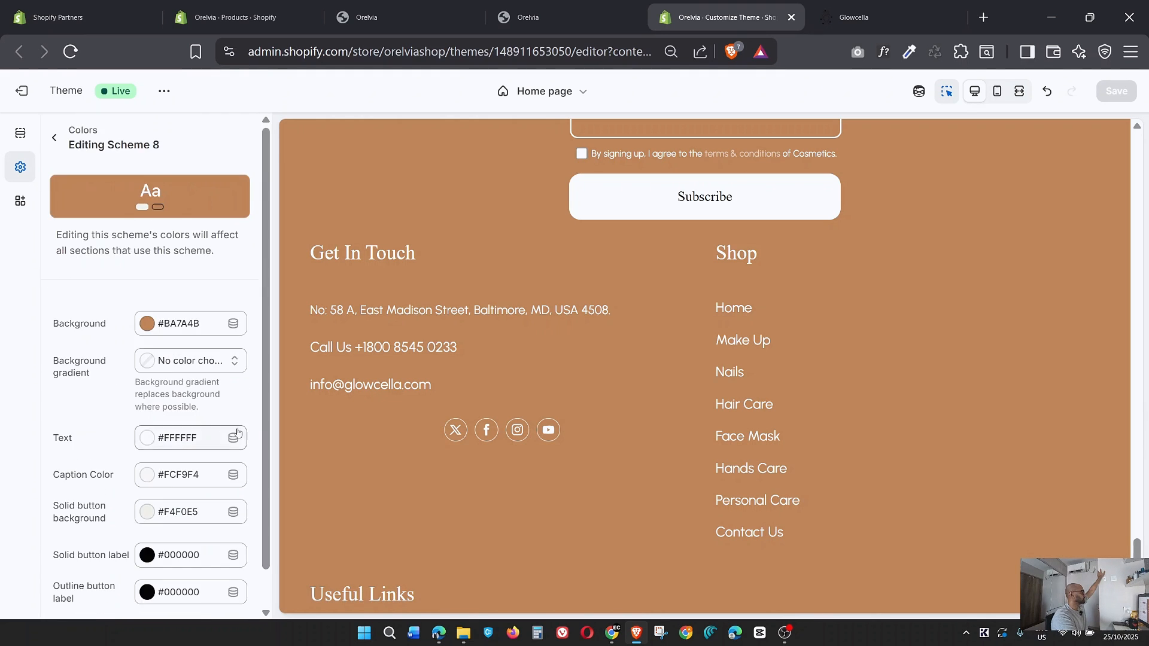
scroll(233, 441, down, 1)
scroll(231, 440, up, 1)
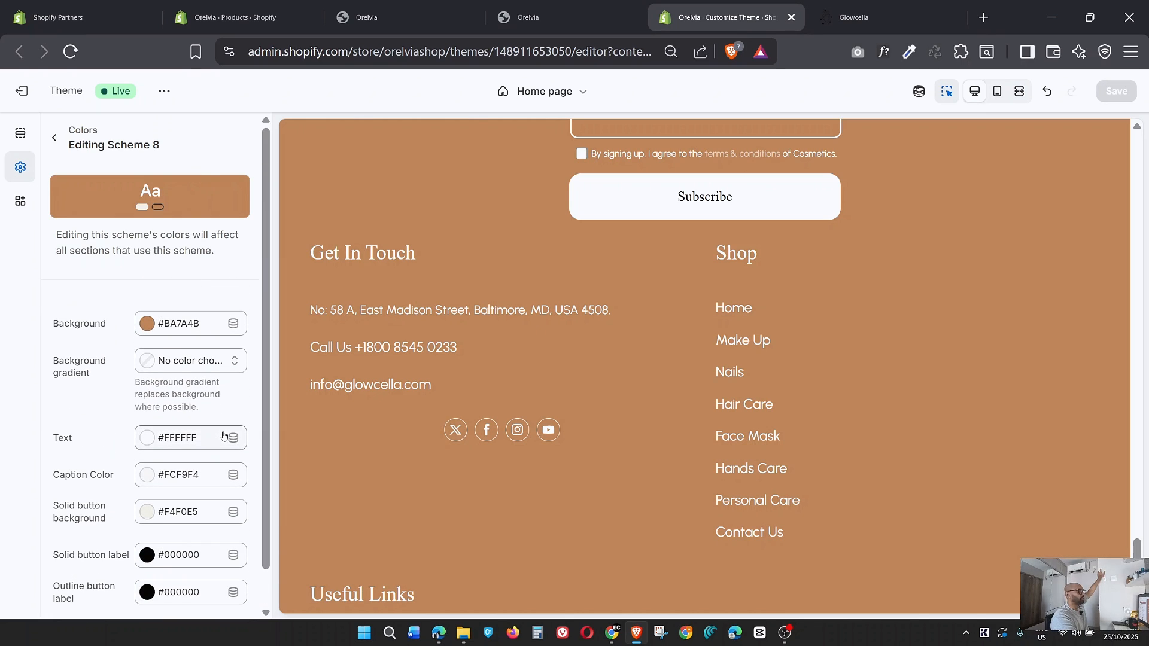
click(55, 139)
Look through the remaining theme settings categories and view the Preloader options.
scroll(123, 353, down, 1)
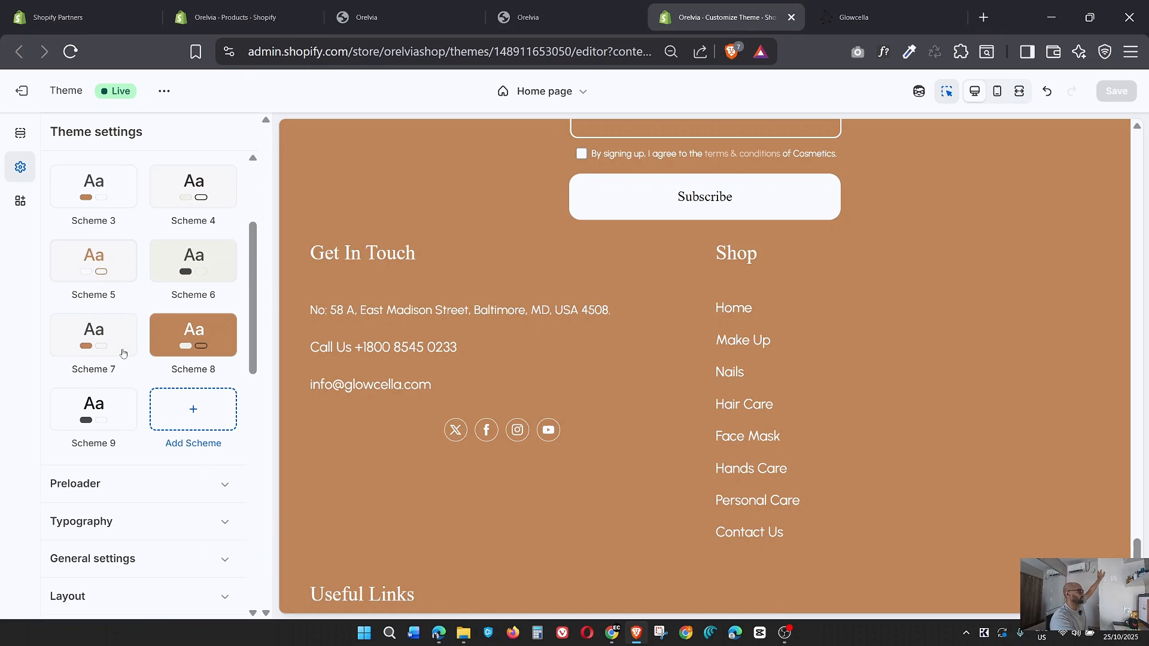
scroll(122, 353, down, 4)
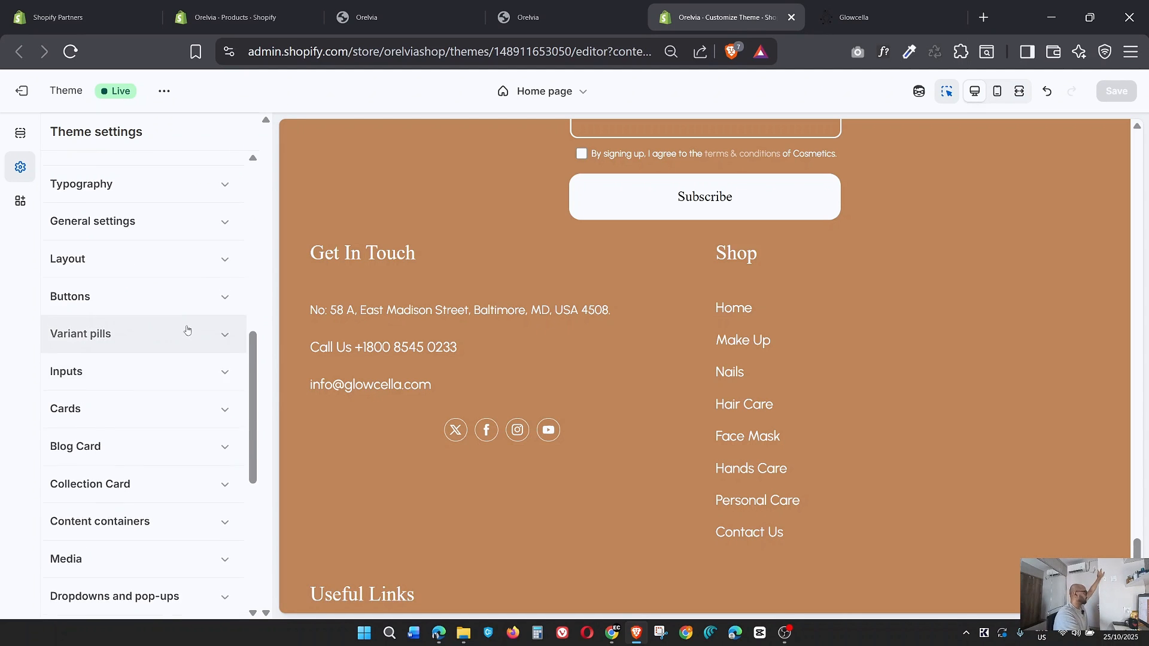
scroll(222, 328, up, 2)
scroll(224, 321, down, 4)
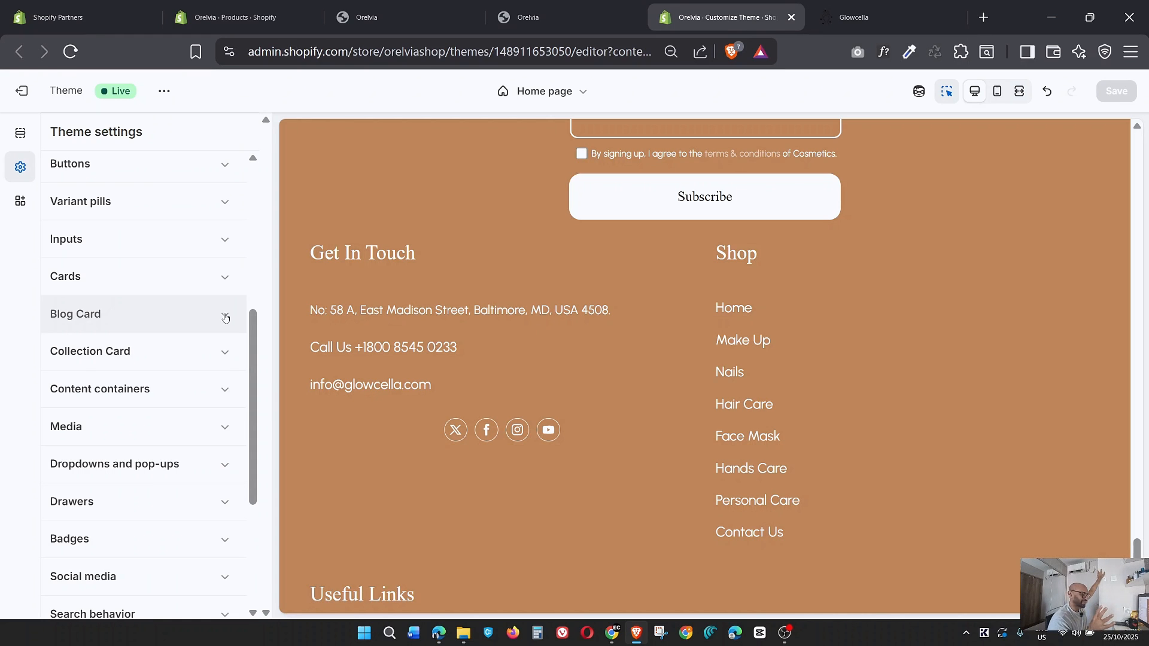
scroll(113, 342, up, 6)
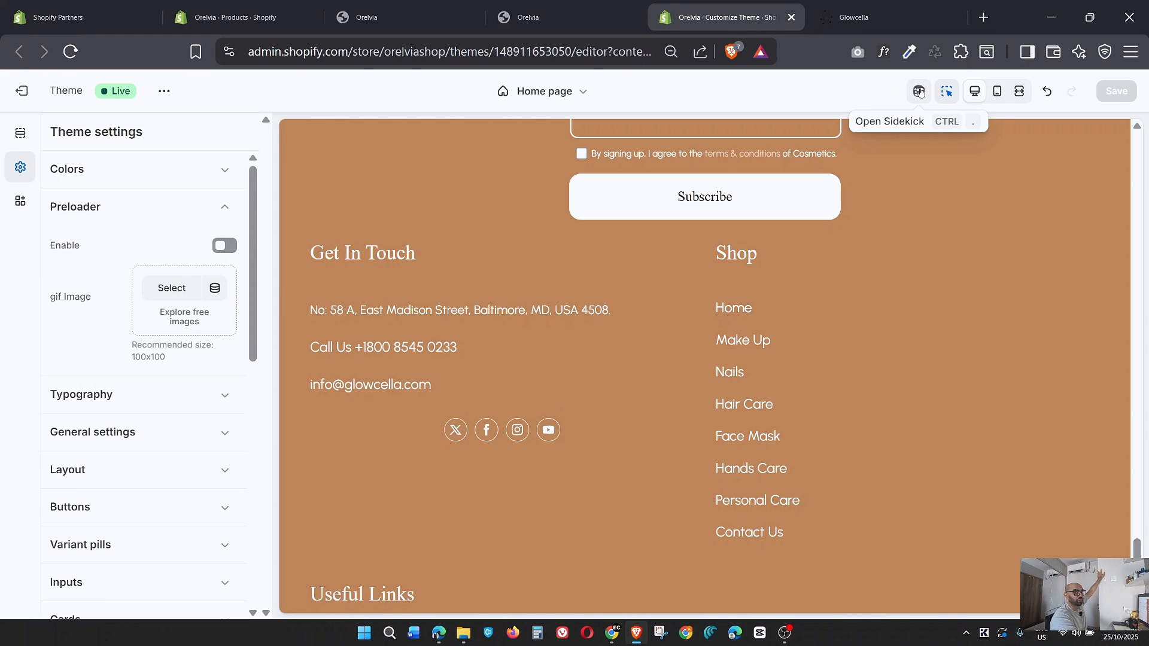
Review the Typography settings for heading, body and additional fonts, including custom font scripts and heading sizes.
click(228, 394)
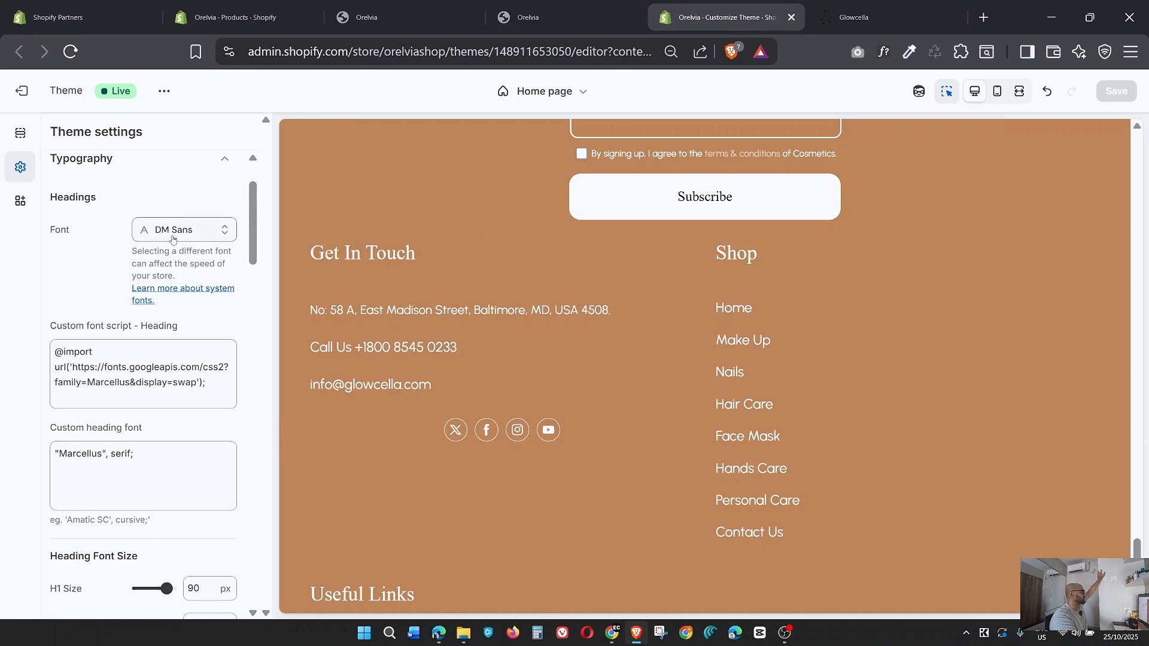
scroll(173, 240, down, 5)
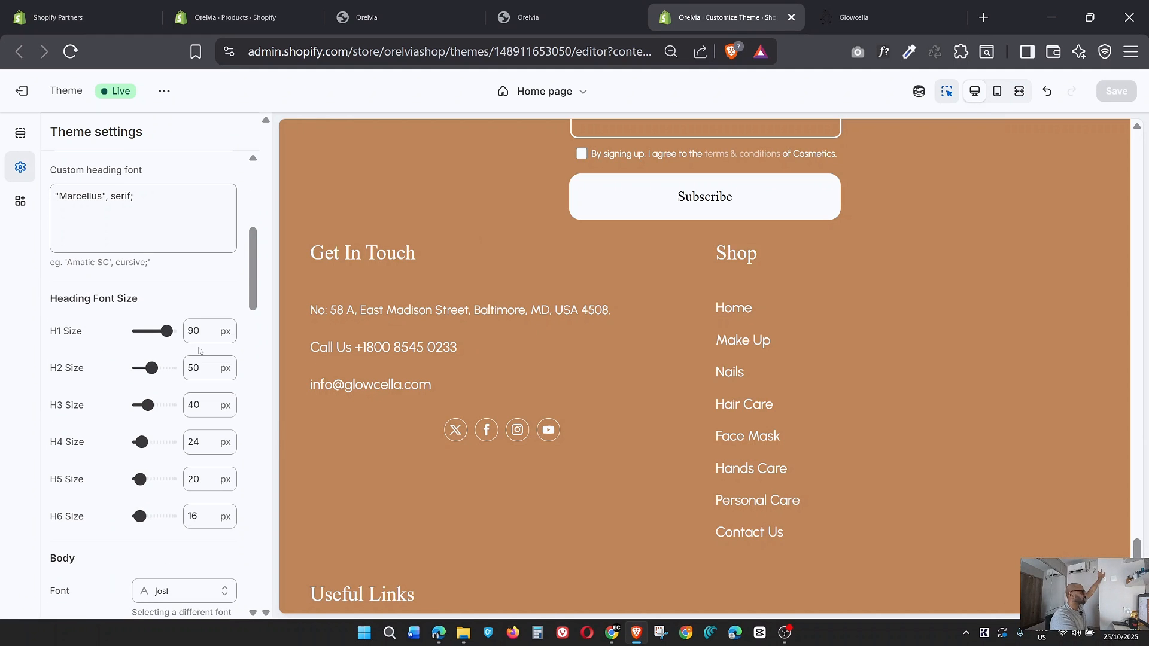
scroll(369, 341, up, 10)
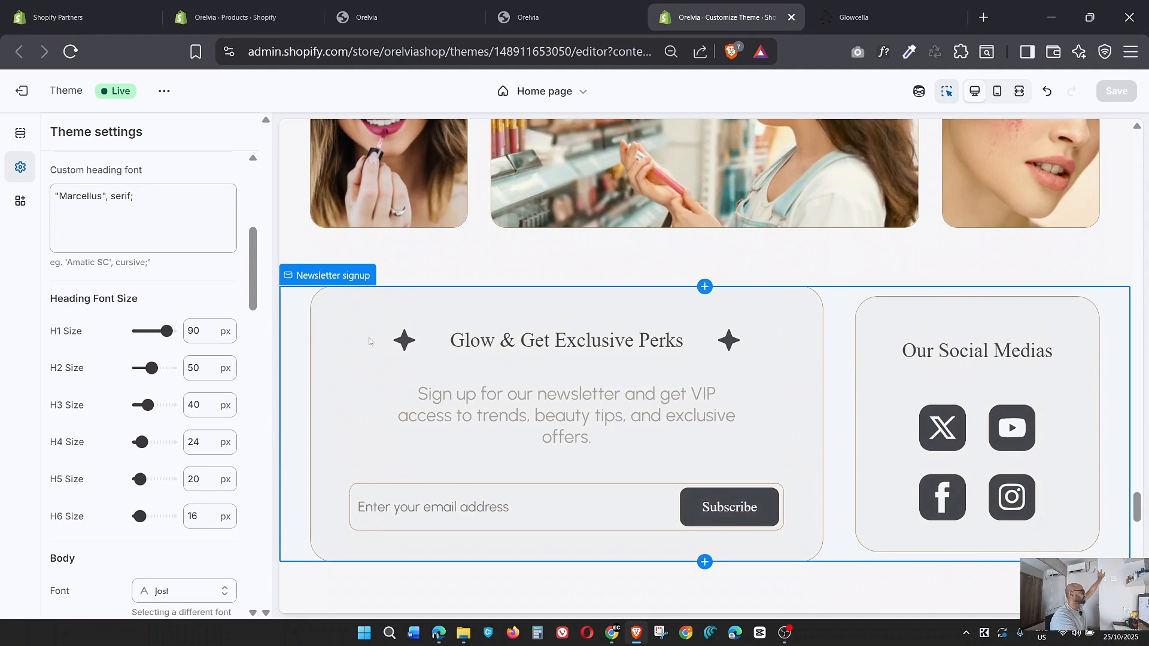
scroll(88, 155, up, 6)
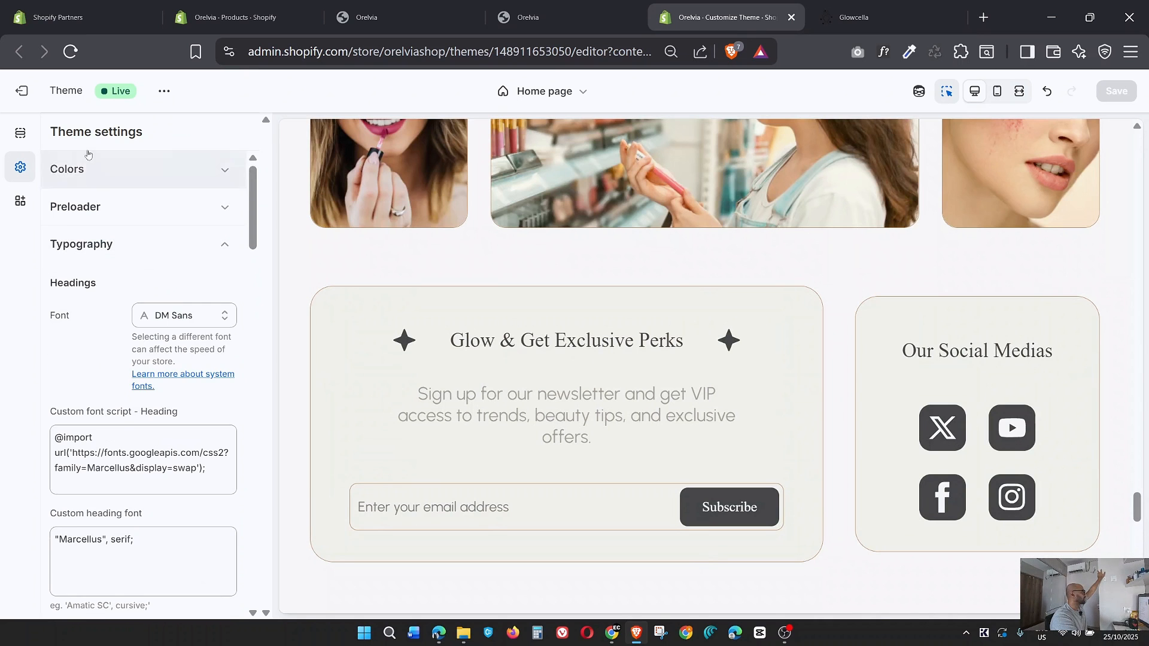
scroll(87, 155, down, 10)
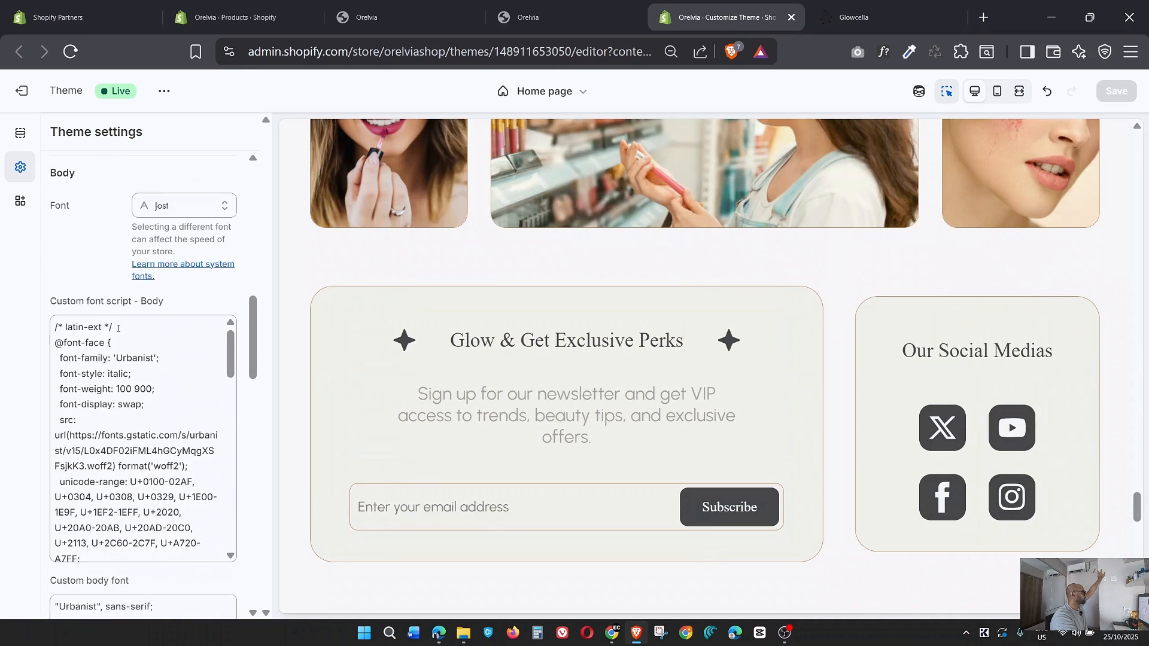
scroll(118, 328, down, 7)
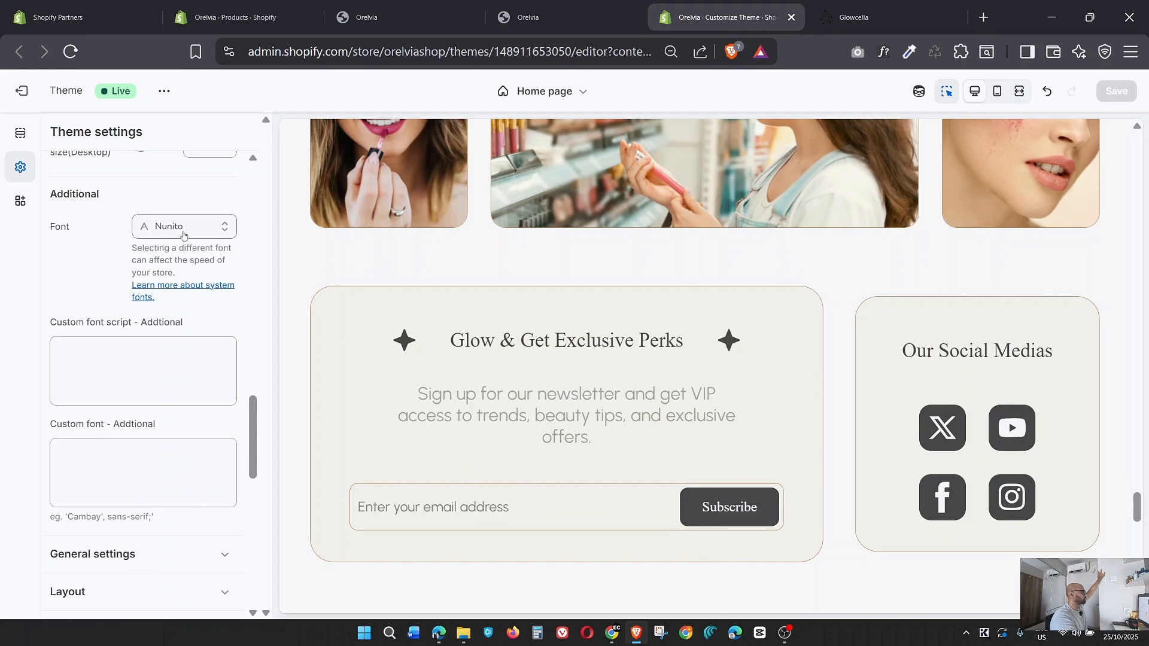
scroll(183, 235, down, 4)
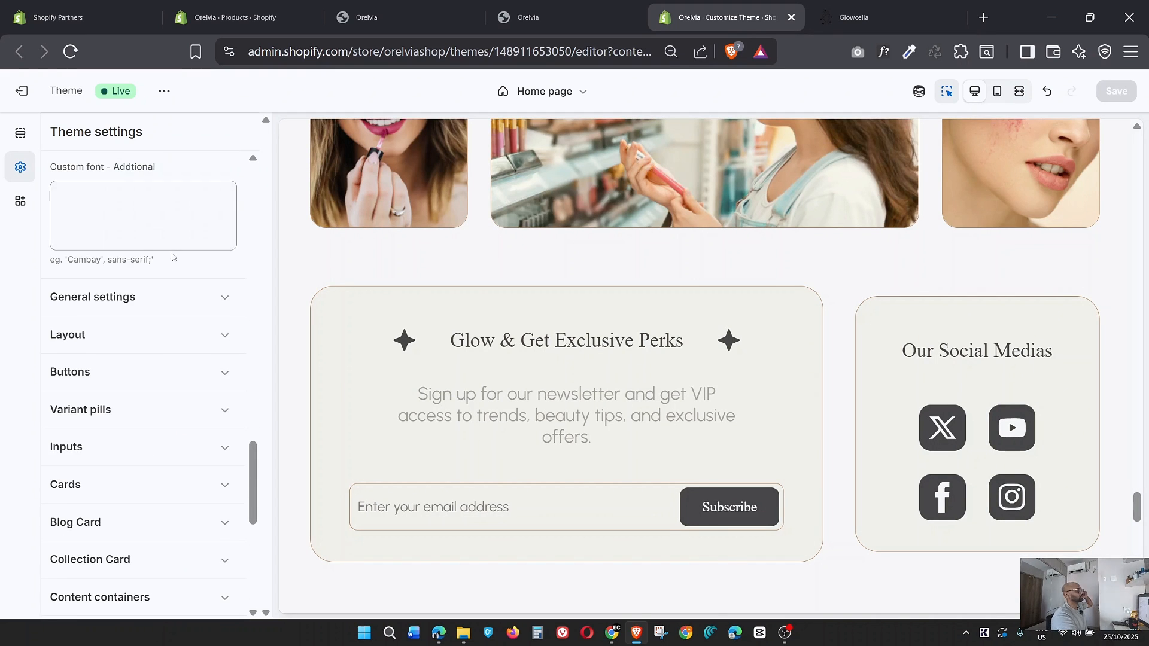
Expand the Favicon category in the theme settings and open the favicon image selection.
scroll(165, 287, down, 5)
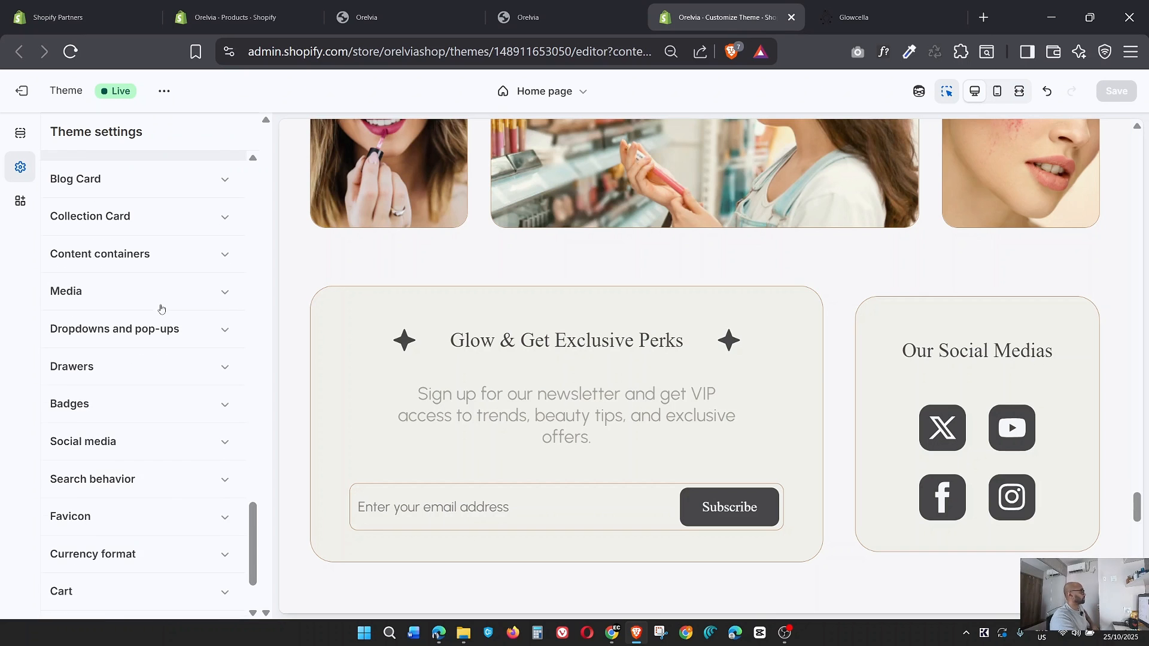
scroll(161, 317, down, 3)
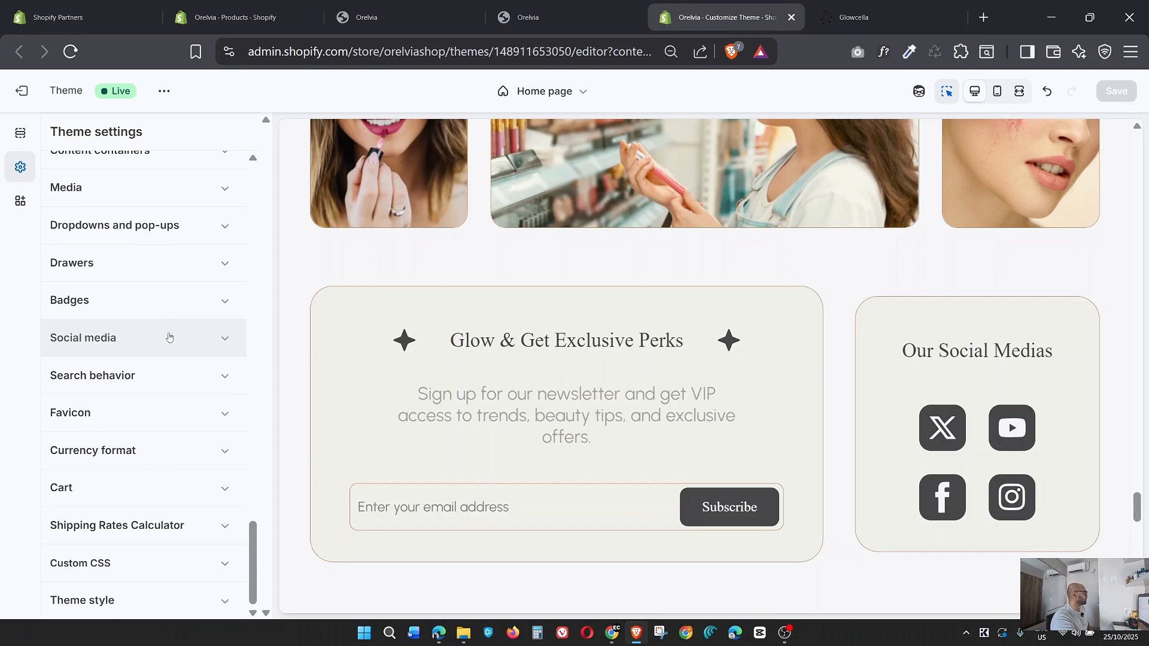
click(226, 413)
scroll(150, 489, down, 2)
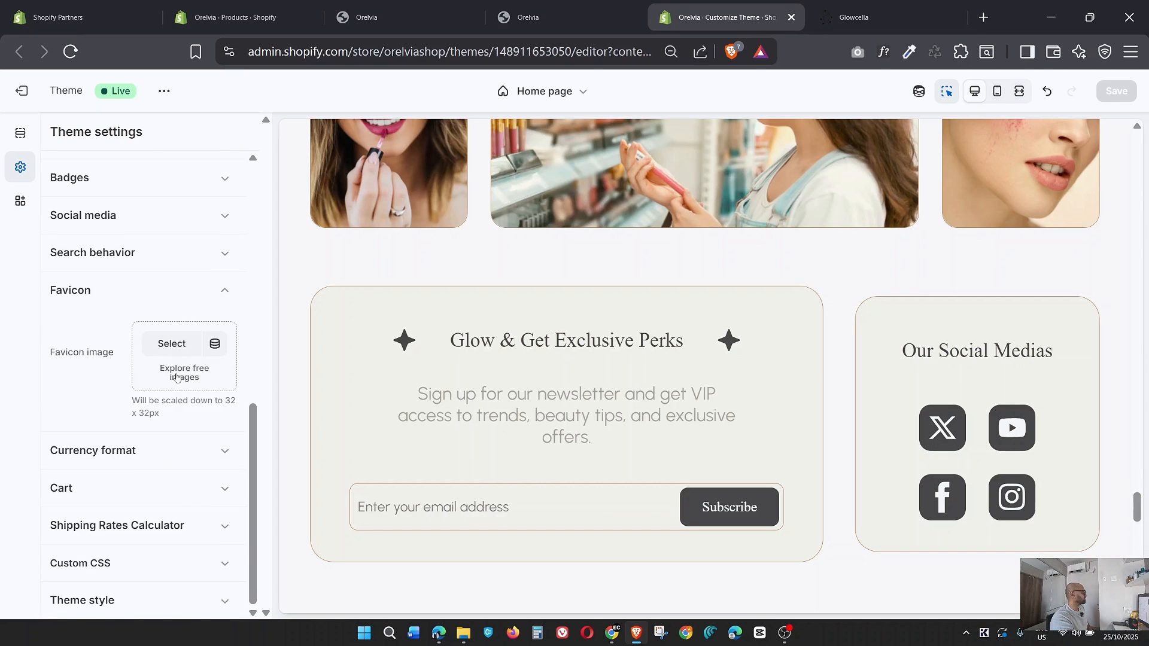
click(172, 344)
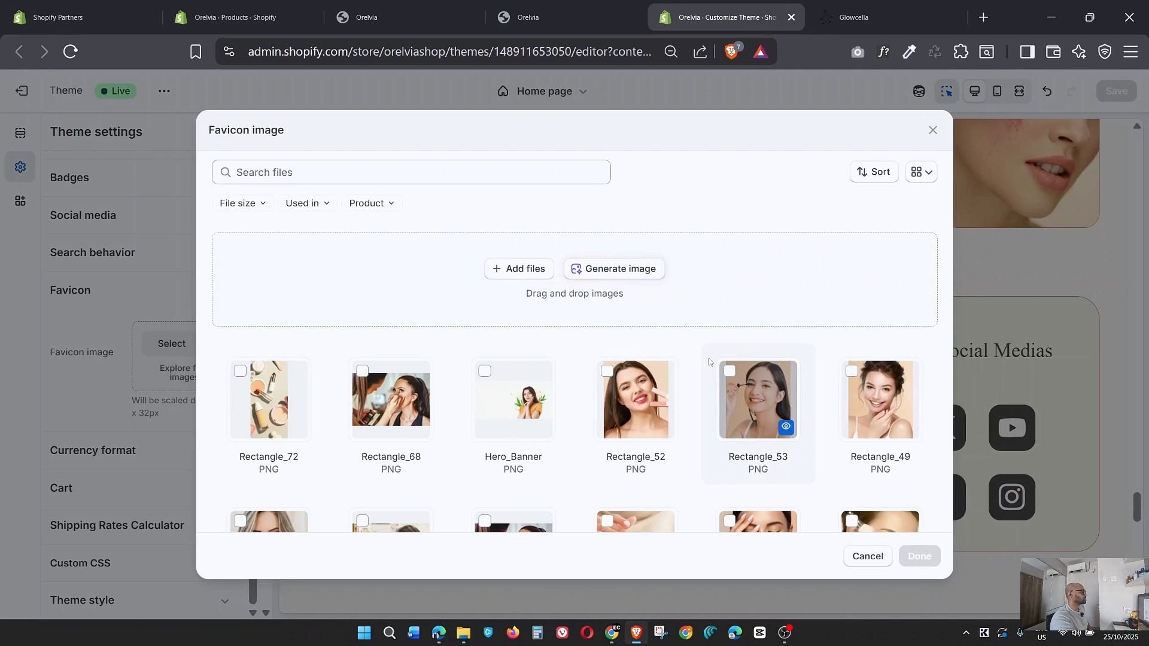
Upload Favicon.png from the Beauty and Makeup folder and apply it as the theme's favicon image.
scroll(712, 371, down, 5)
scroll(709, 362, down, 10)
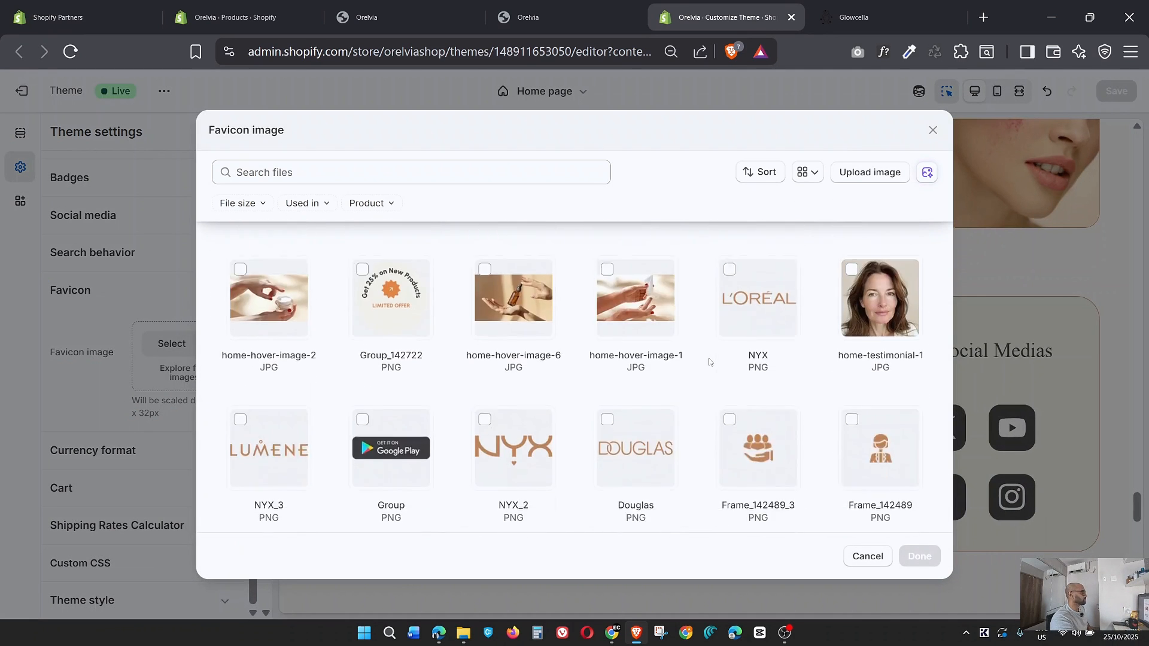
scroll(709, 362, down, 3)
scroll(708, 359, up, 7)
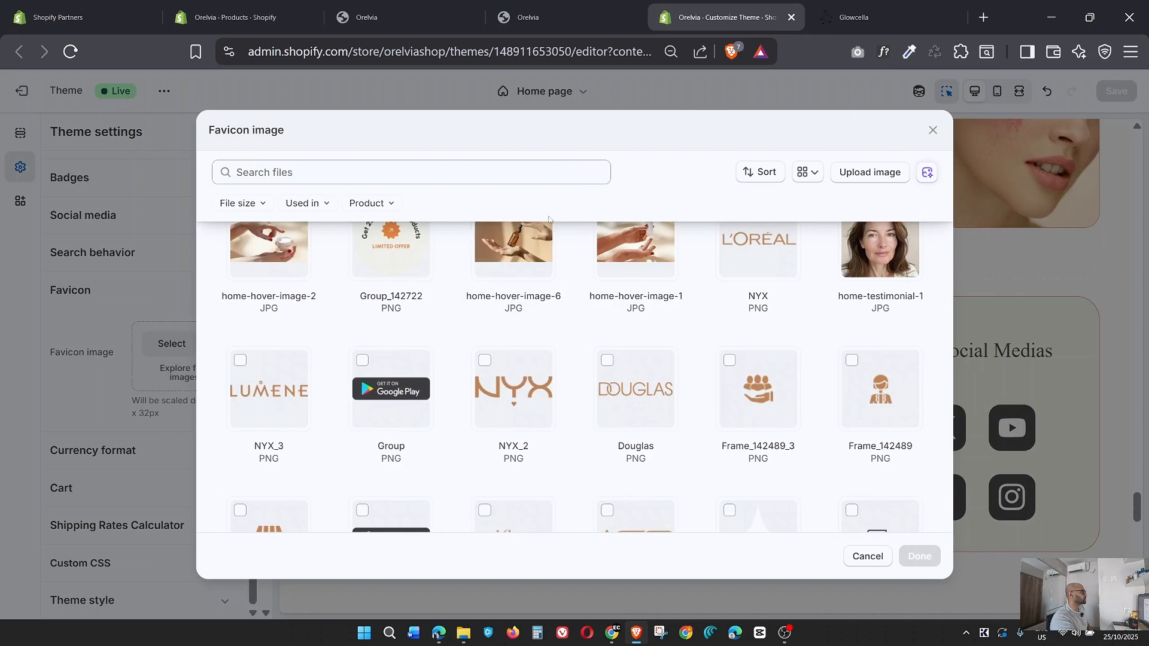
scroll(471, 302, up, 10)
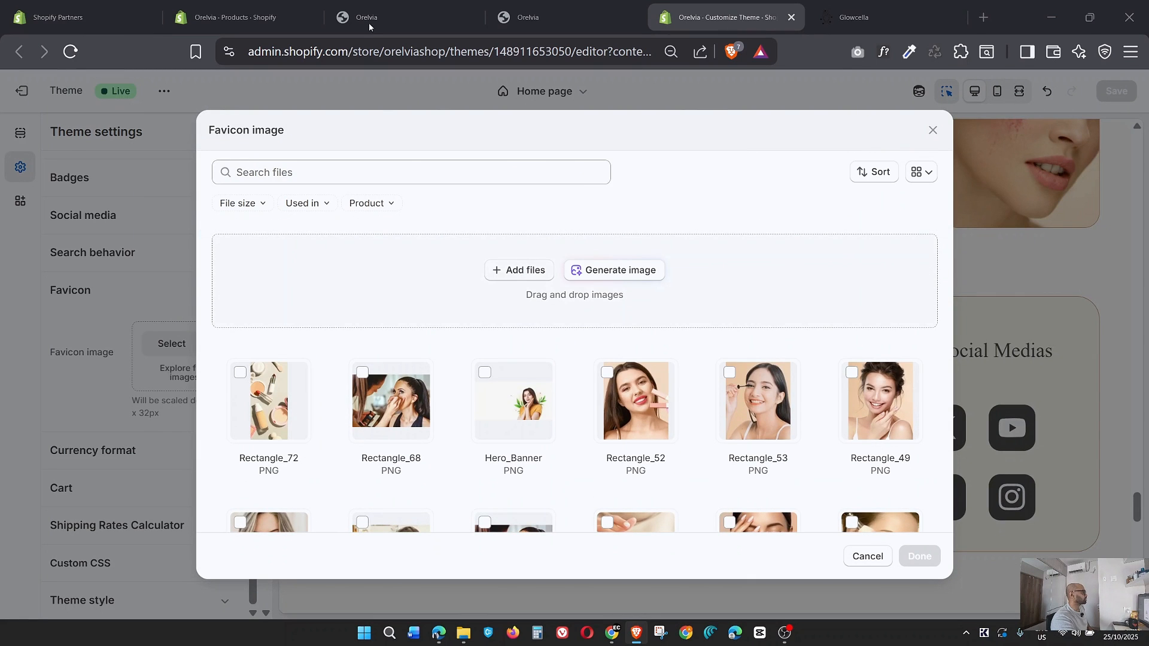
click(522, 271)
click(70, 32)
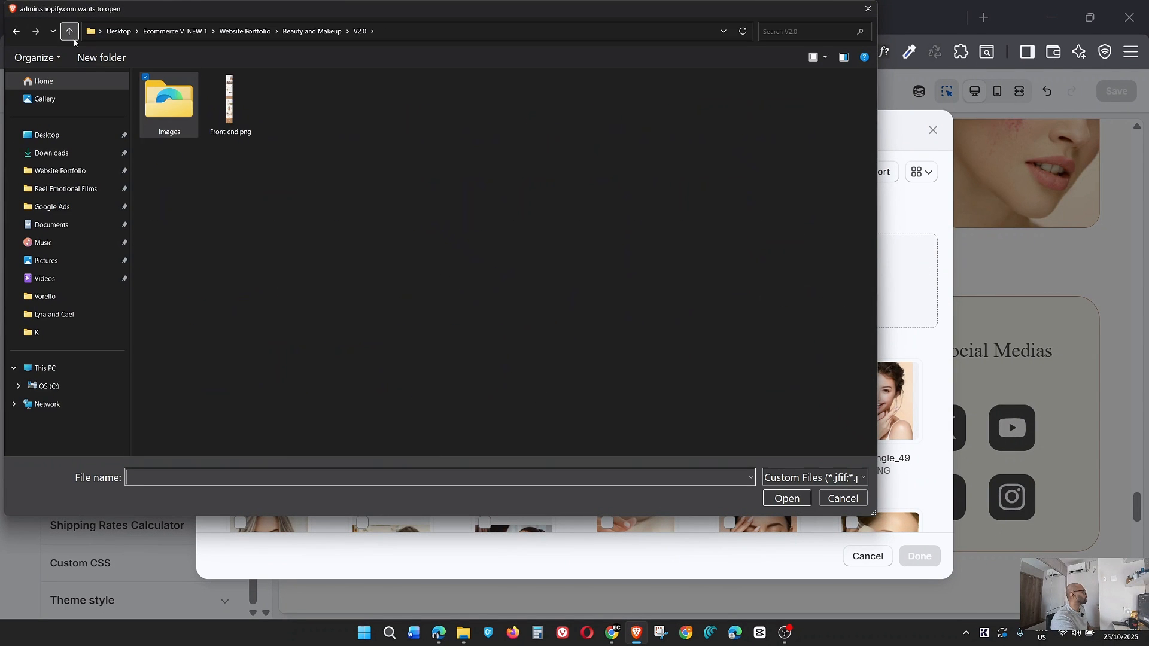
click(70, 31)
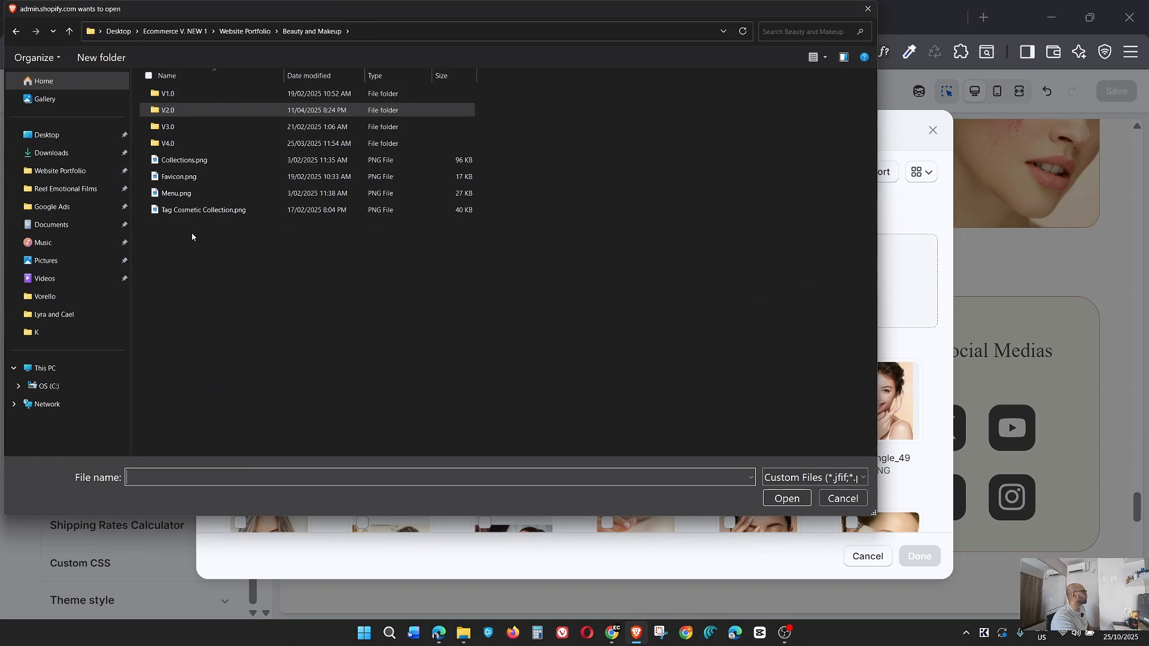
double_click(187, 177)
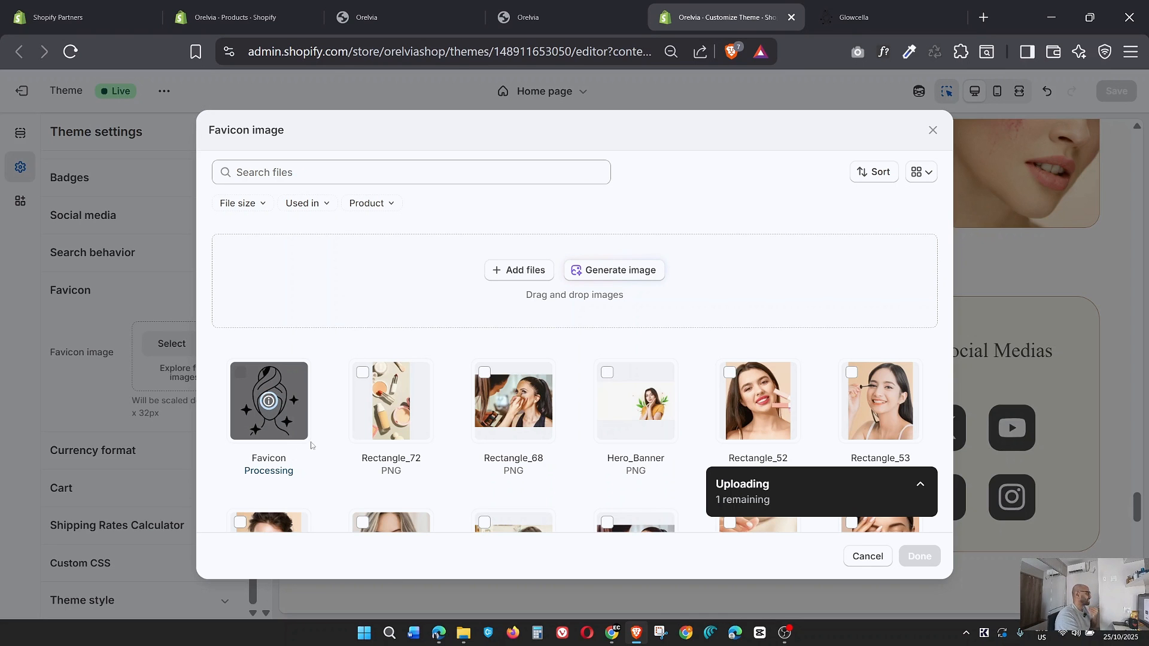
click(918, 556)
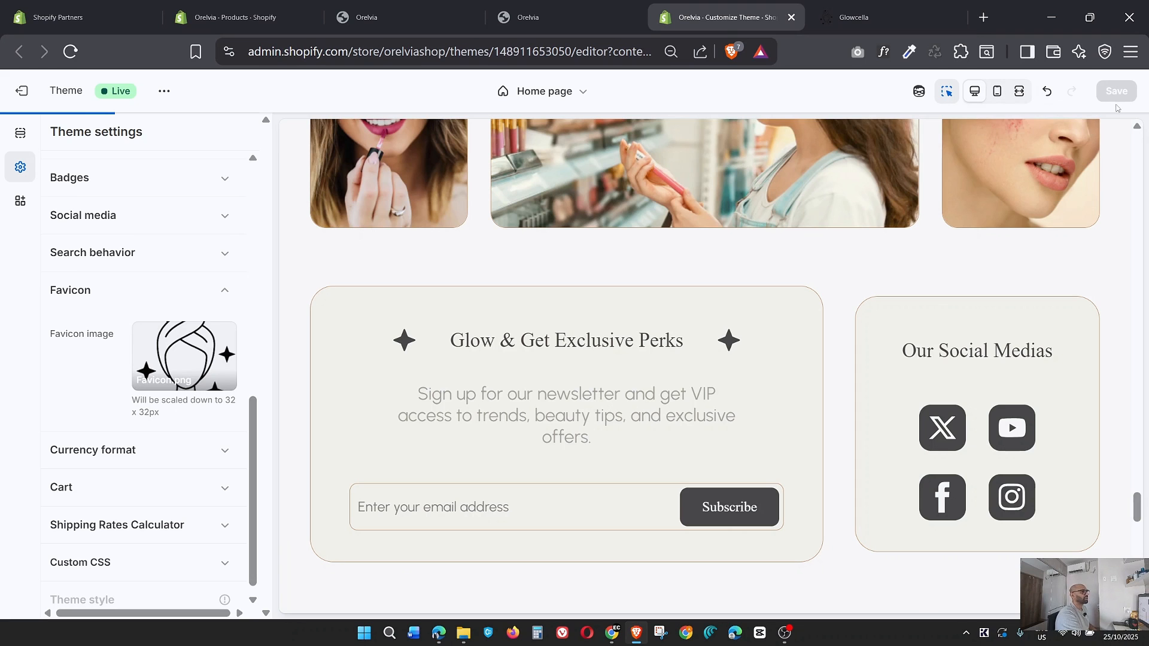
Save the theme with the new favicon image.
click(374, 18)
click(717, 17)
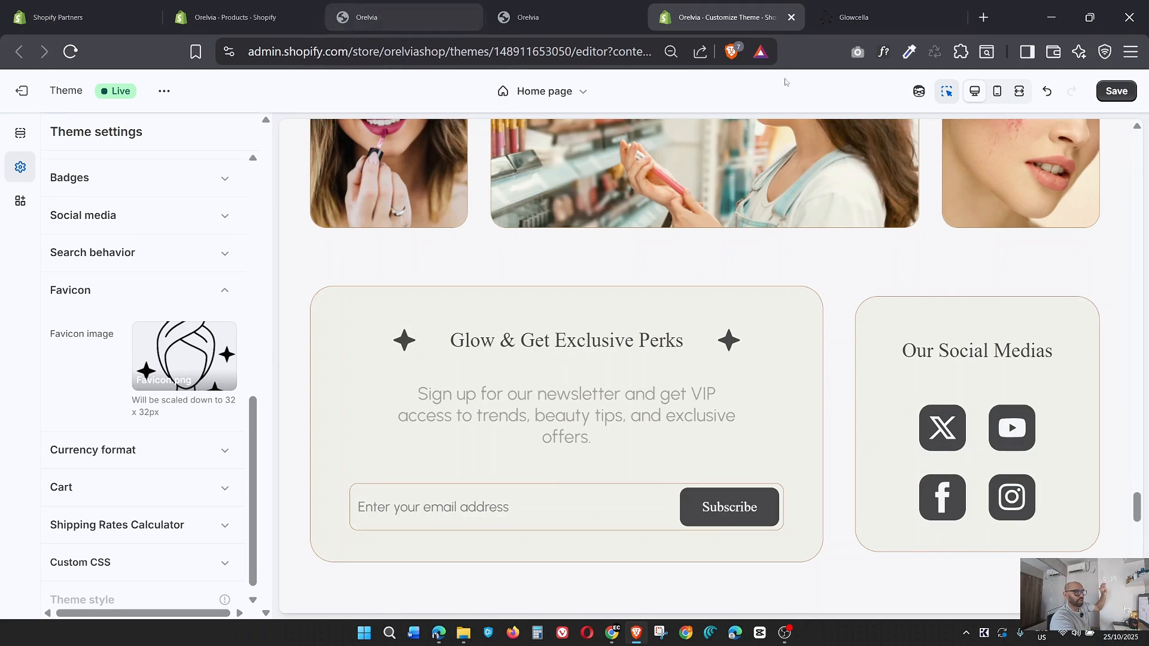
click(1116, 92)
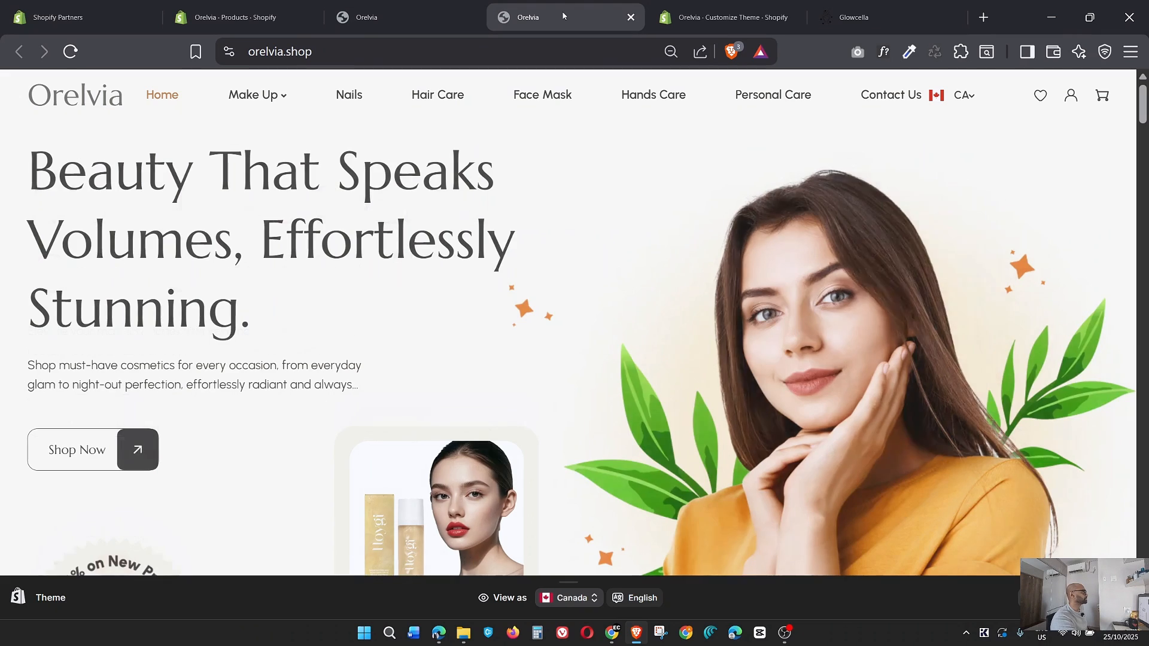
Reload the live orelvia.shop storefront and examine its favicon and the home page sections from hero banner to footer.
click(562, 17)
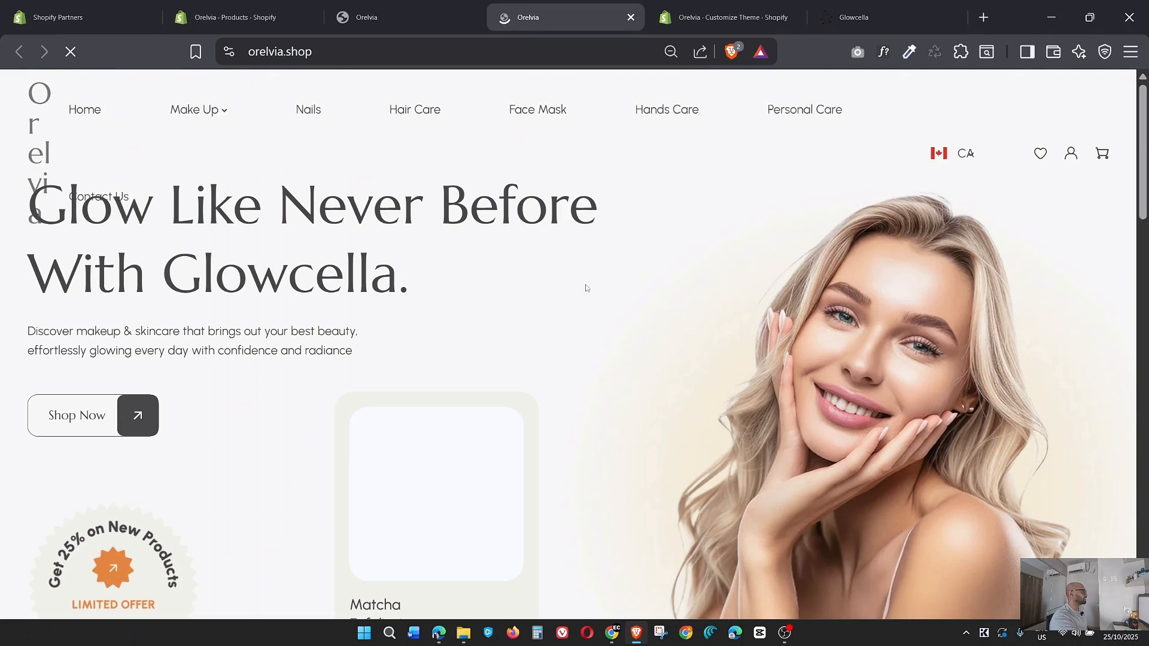
scroll(564, 317, down, 5)
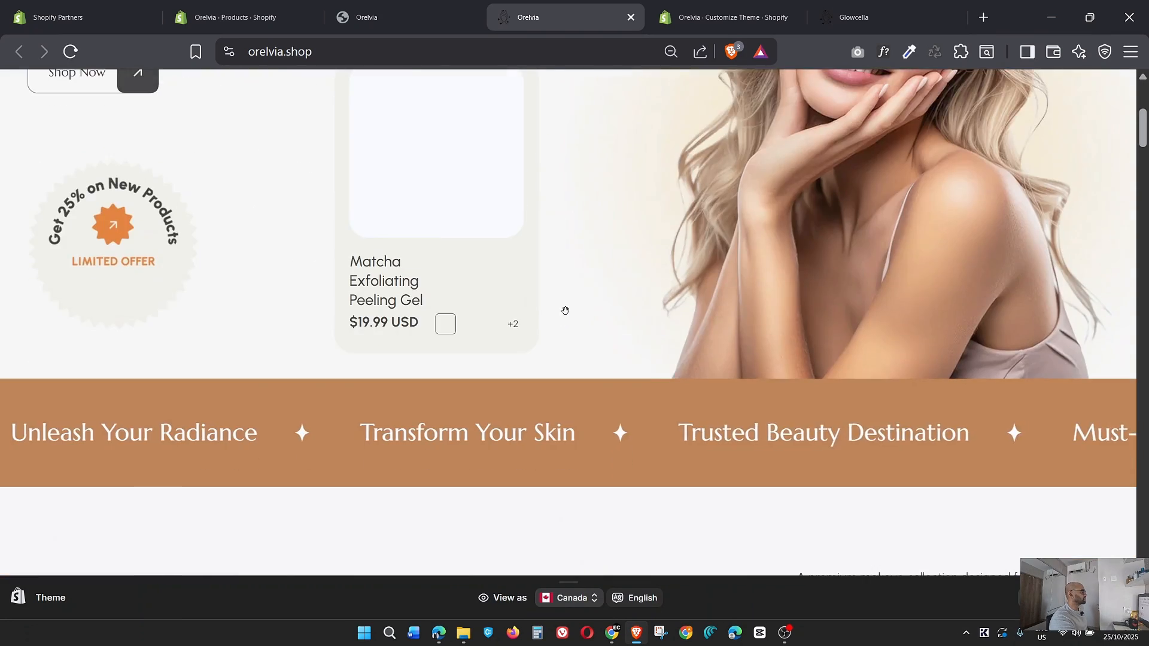
scroll(565, 311, down, 20)
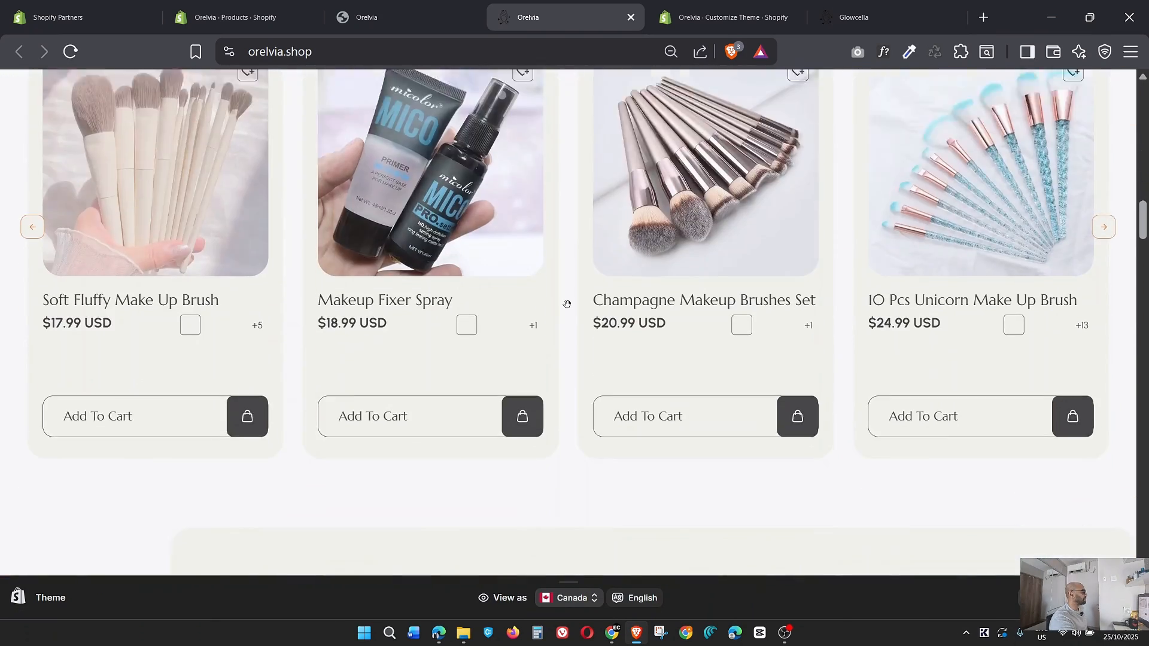
scroll(567, 304, down, 5)
scroll(567, 305, up, 4)
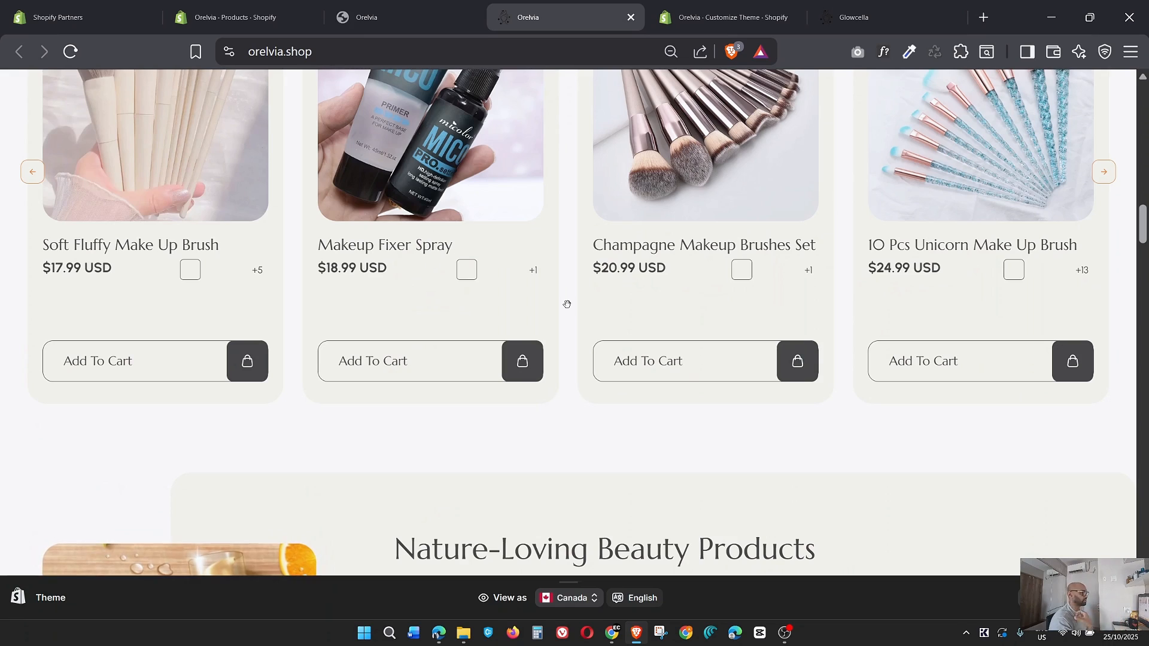
scroll(630, 309, up, 20)
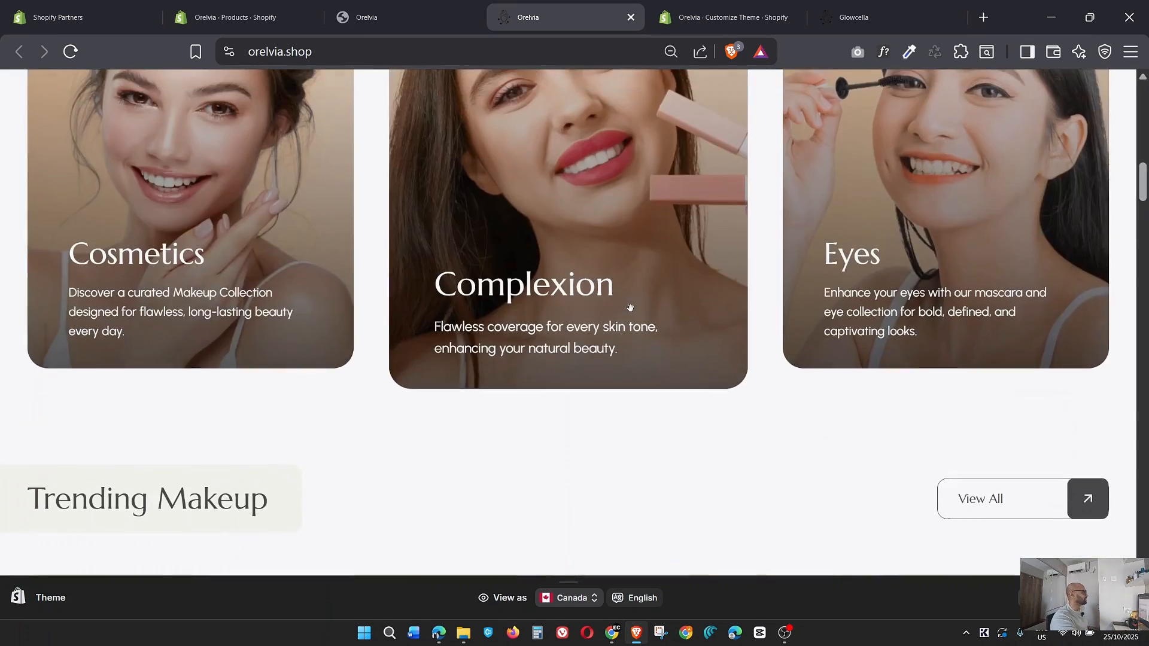
scroll(632, 312, down, 8)
scroll(633, 312, down, 20)
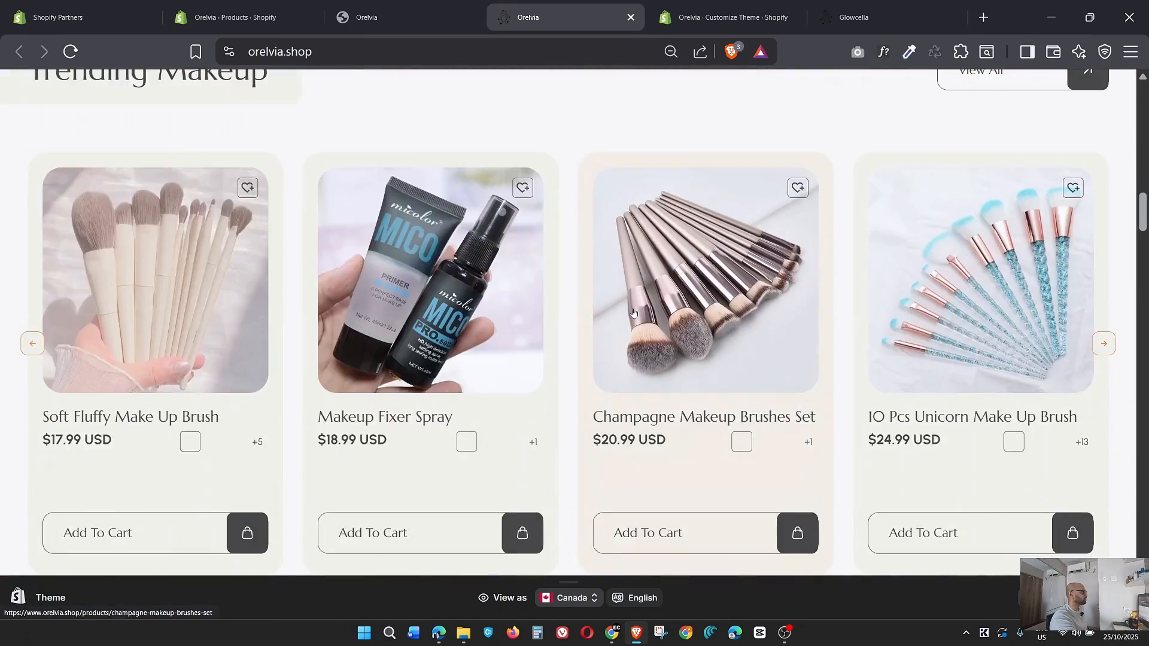
scroll(633, 322, down, 20)
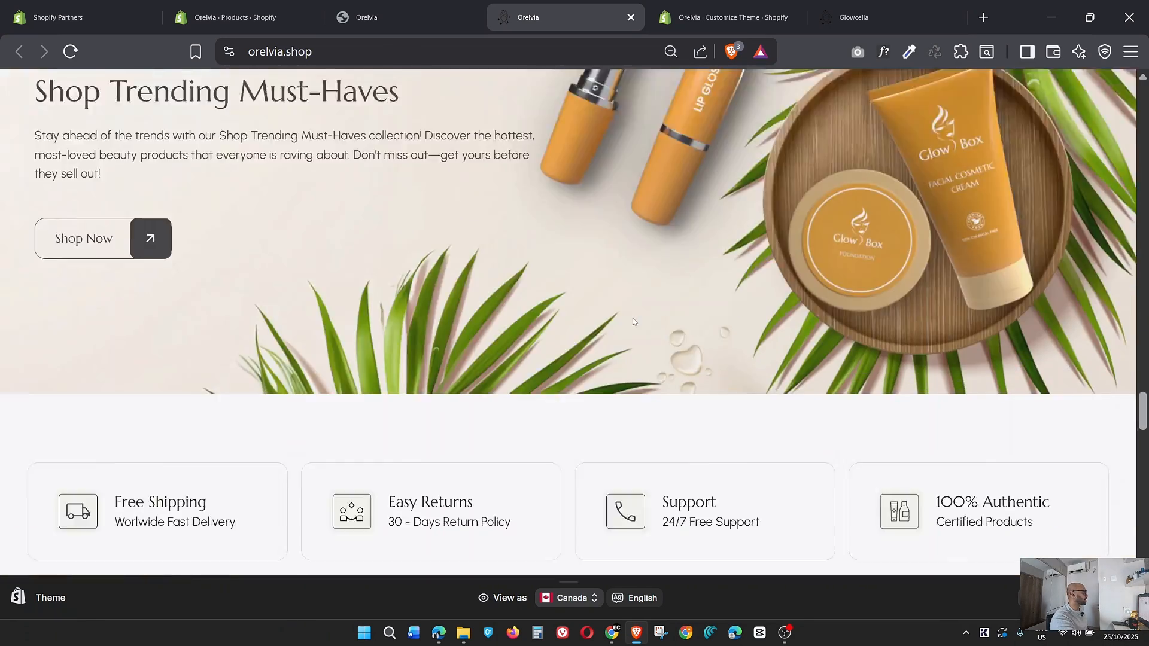
scroll(633, 323, down, 8)
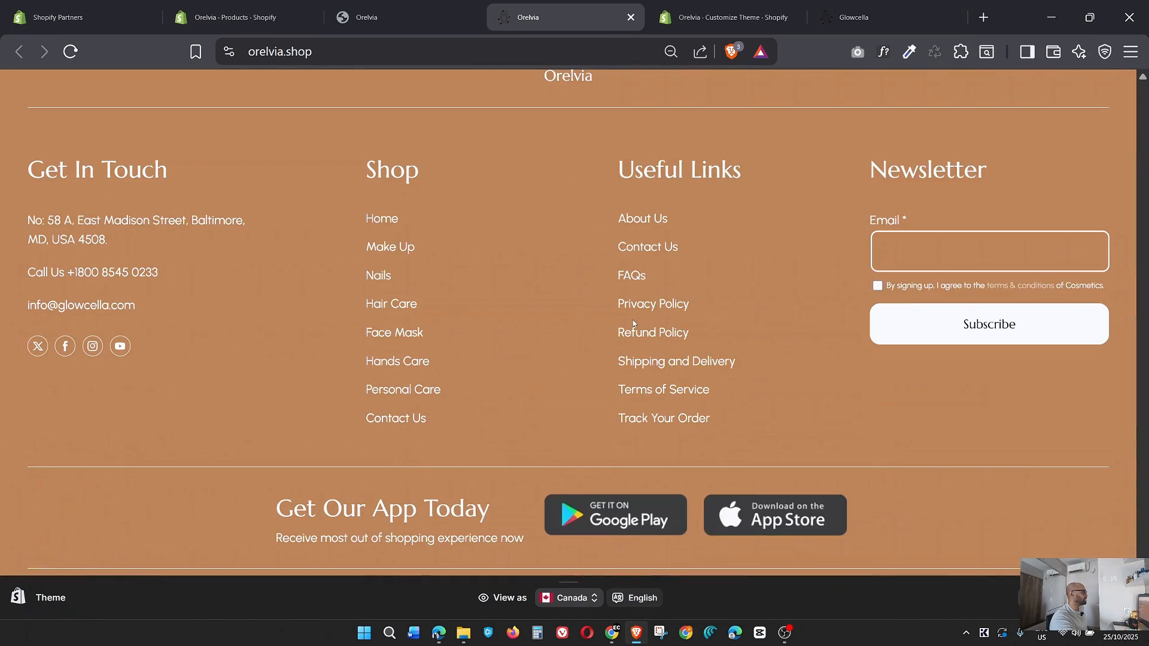